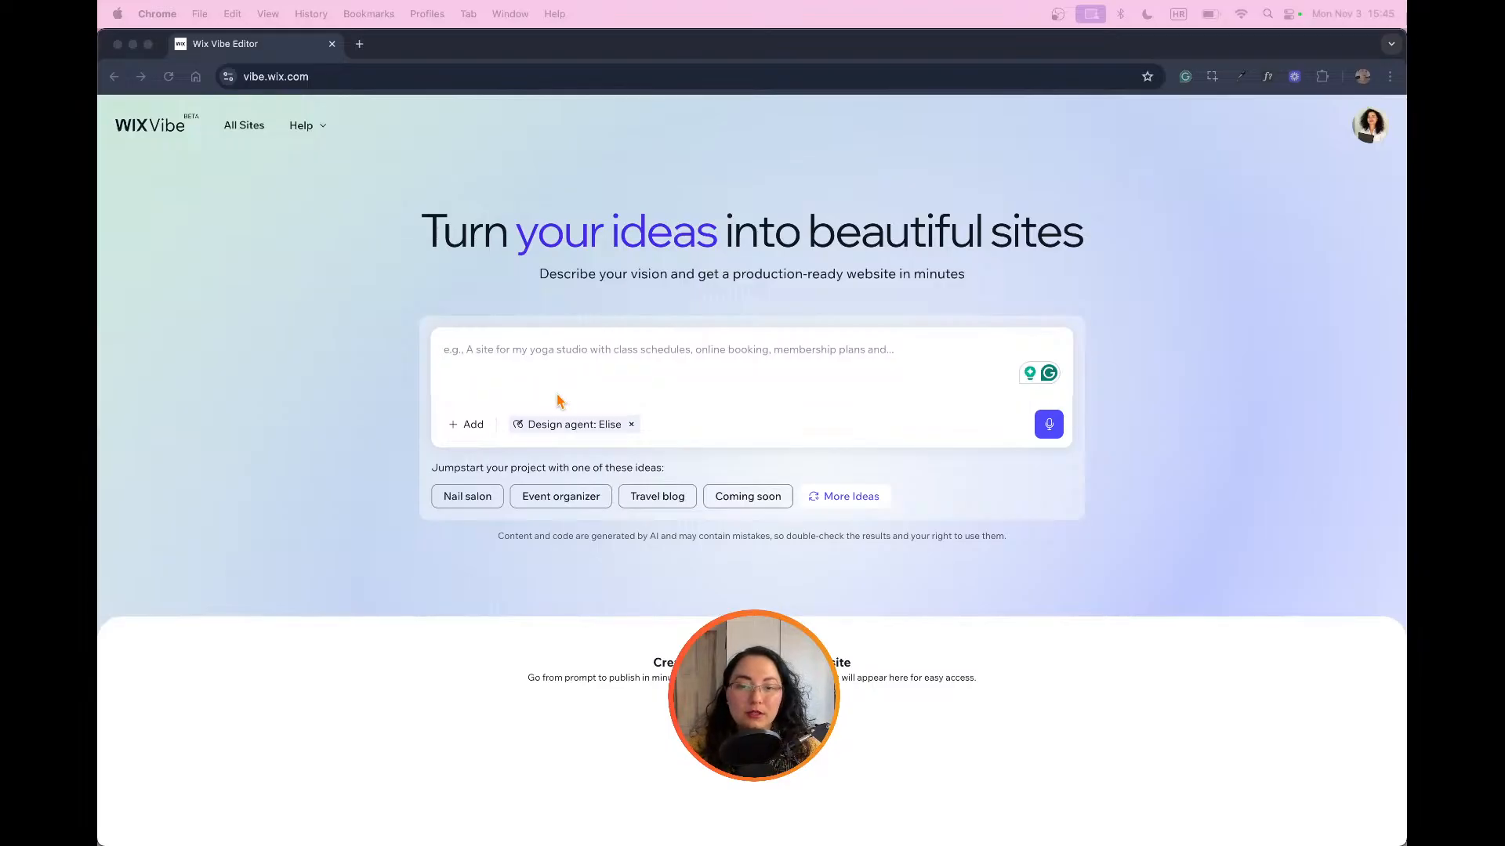
Step: Clear the current design agent, browse the available AI design agents and choose Elise
{"action": "left_click", "coordinate": [632, 425]}
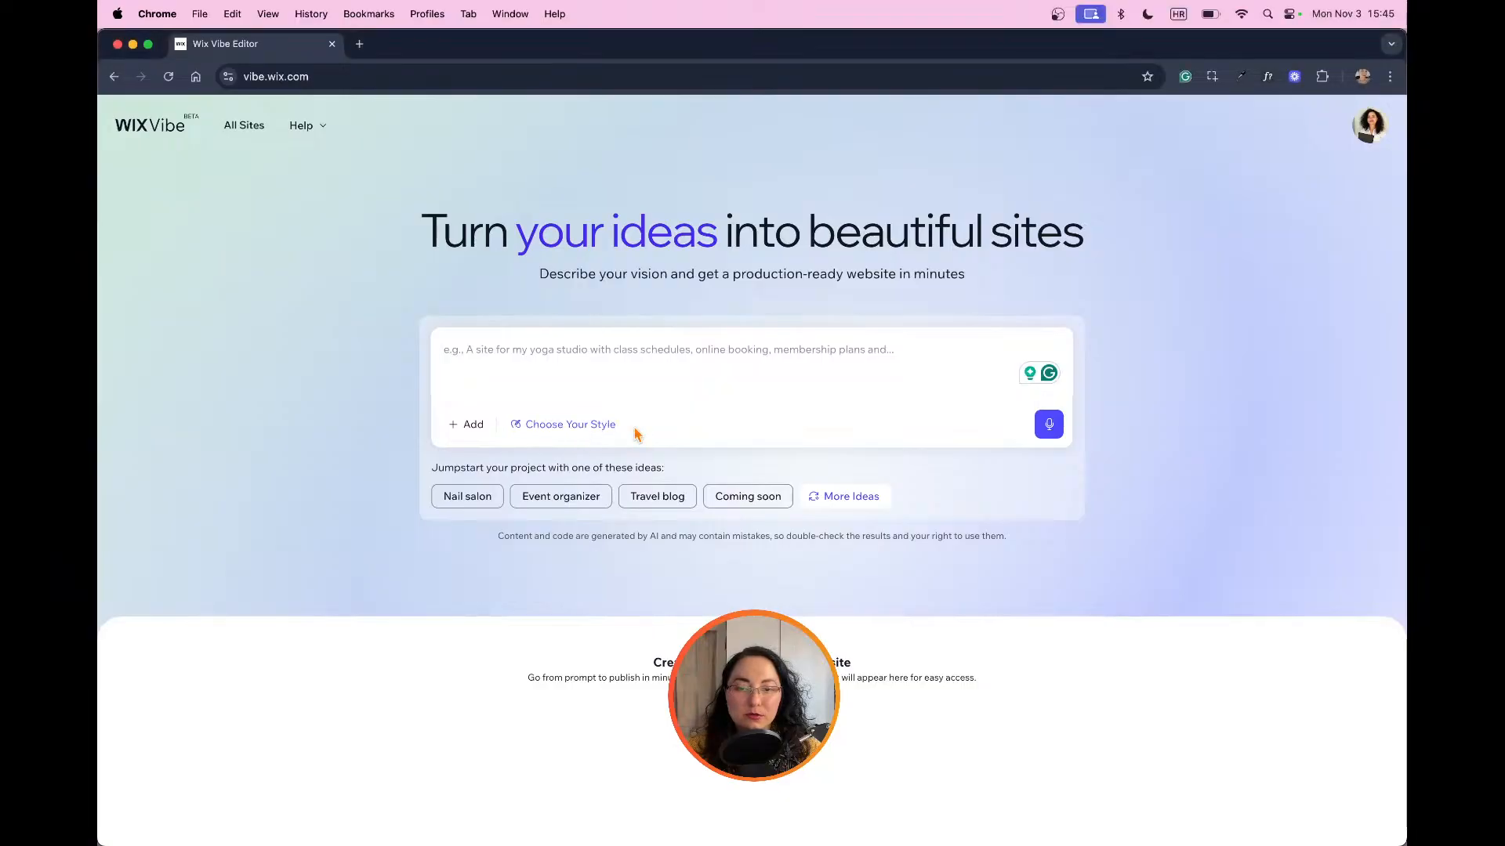
{"action": "left_click", "coordinate": [573, 425]}
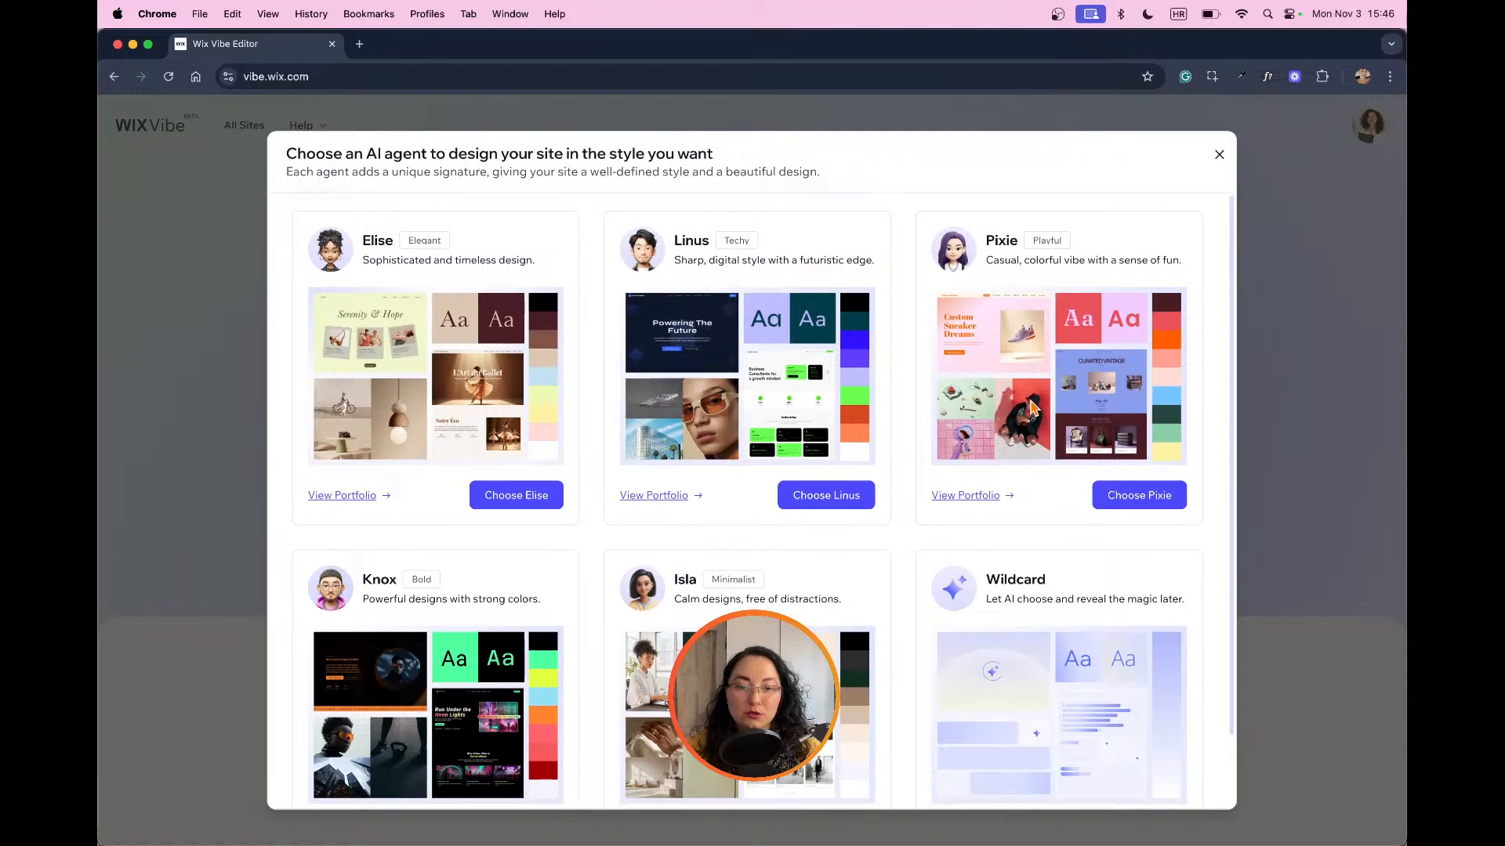
{"action": "scroll", "coordinate": [1033, 409], "scroll_direction": "down", "scroll_amount": 2}
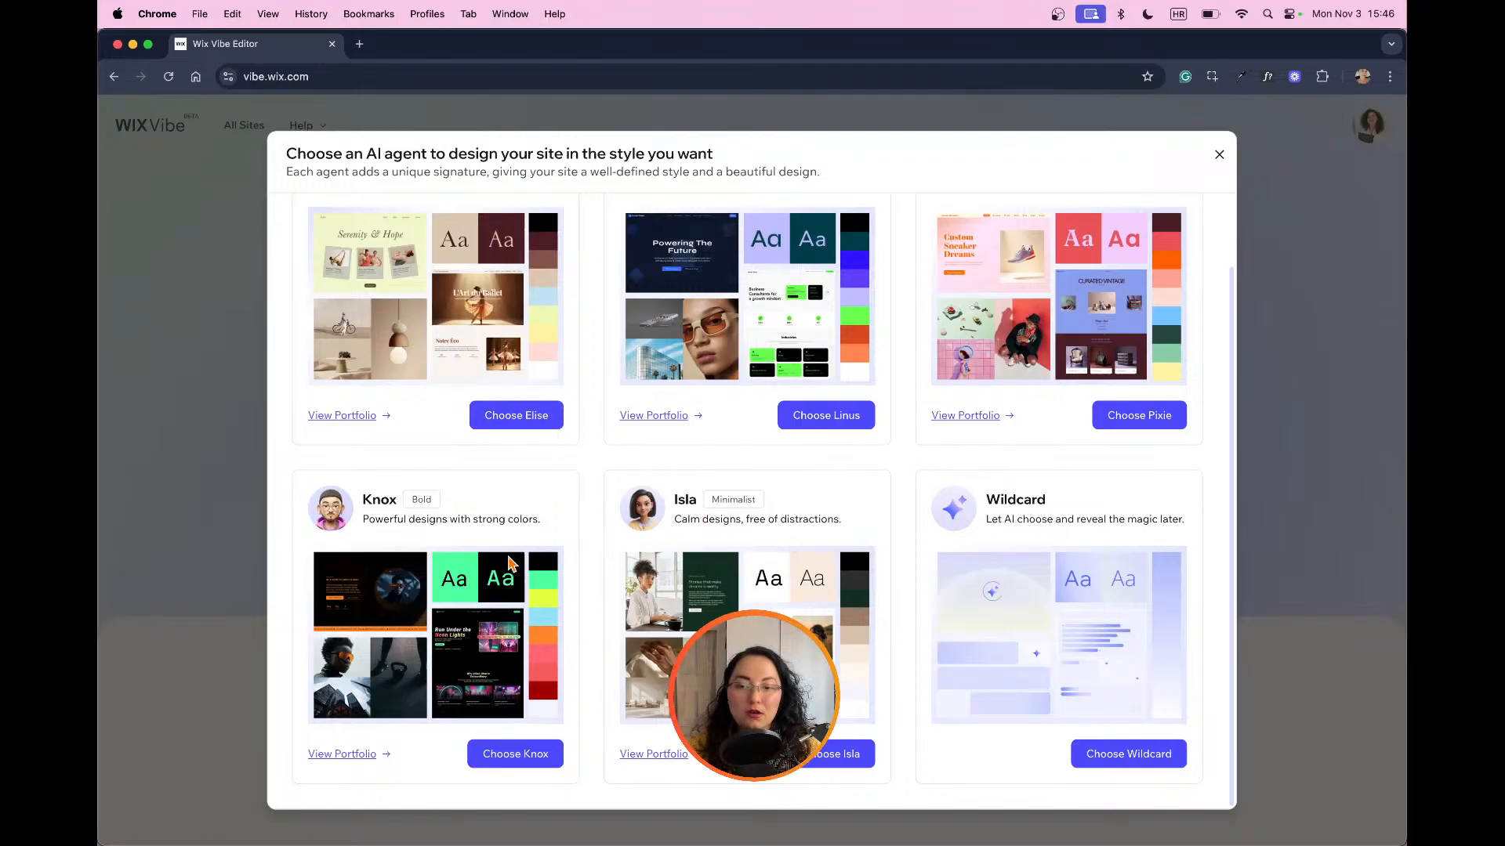
{"action": "scroll", "coordinate": [533, 637], "scroll_direction": "up", "scroll_amount": 2}
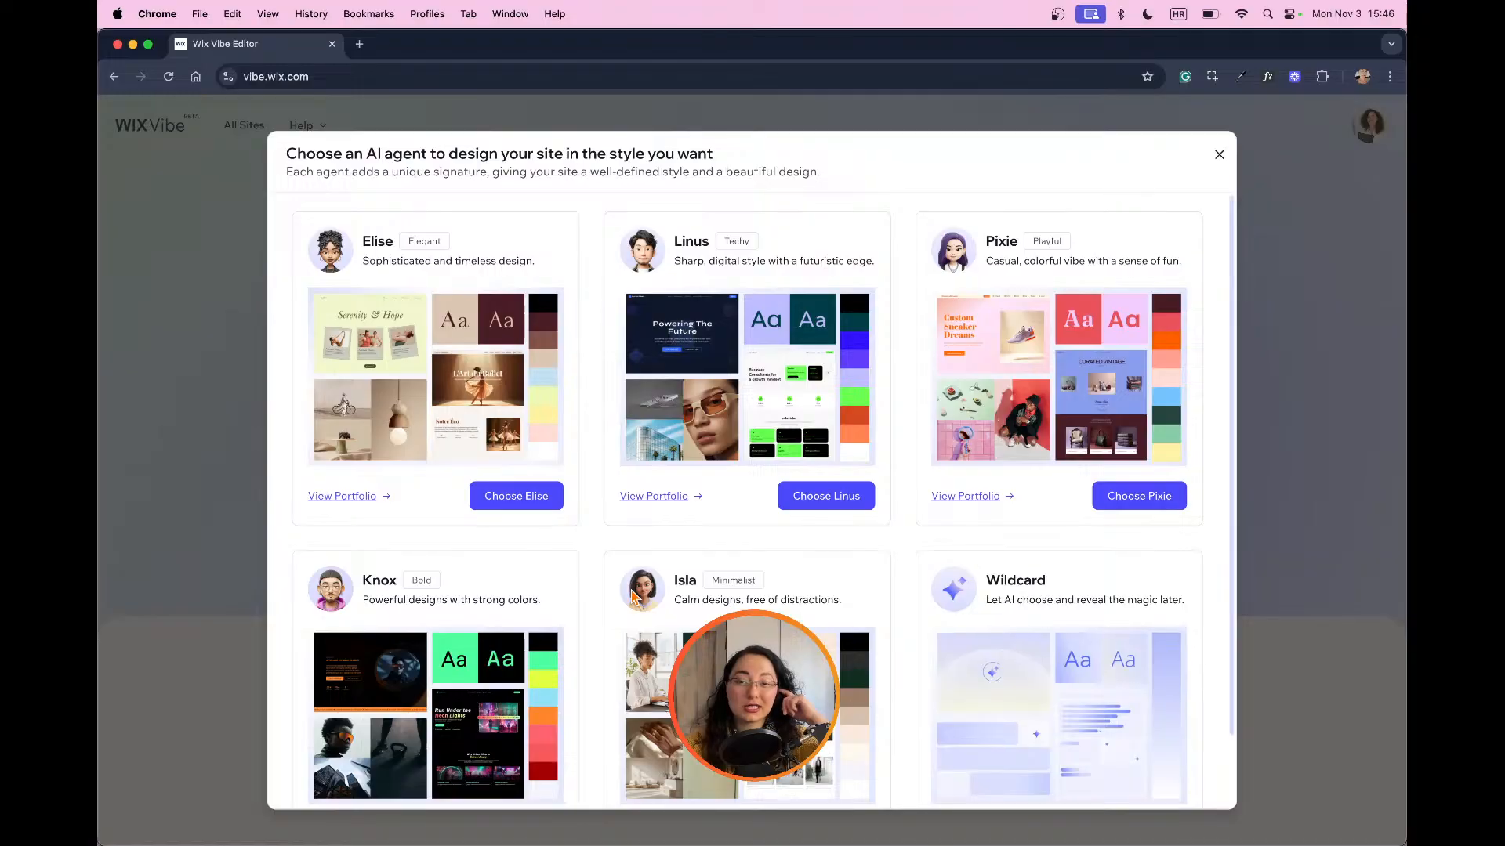
{"action": "left_click", "coordinate": [490, 501]}
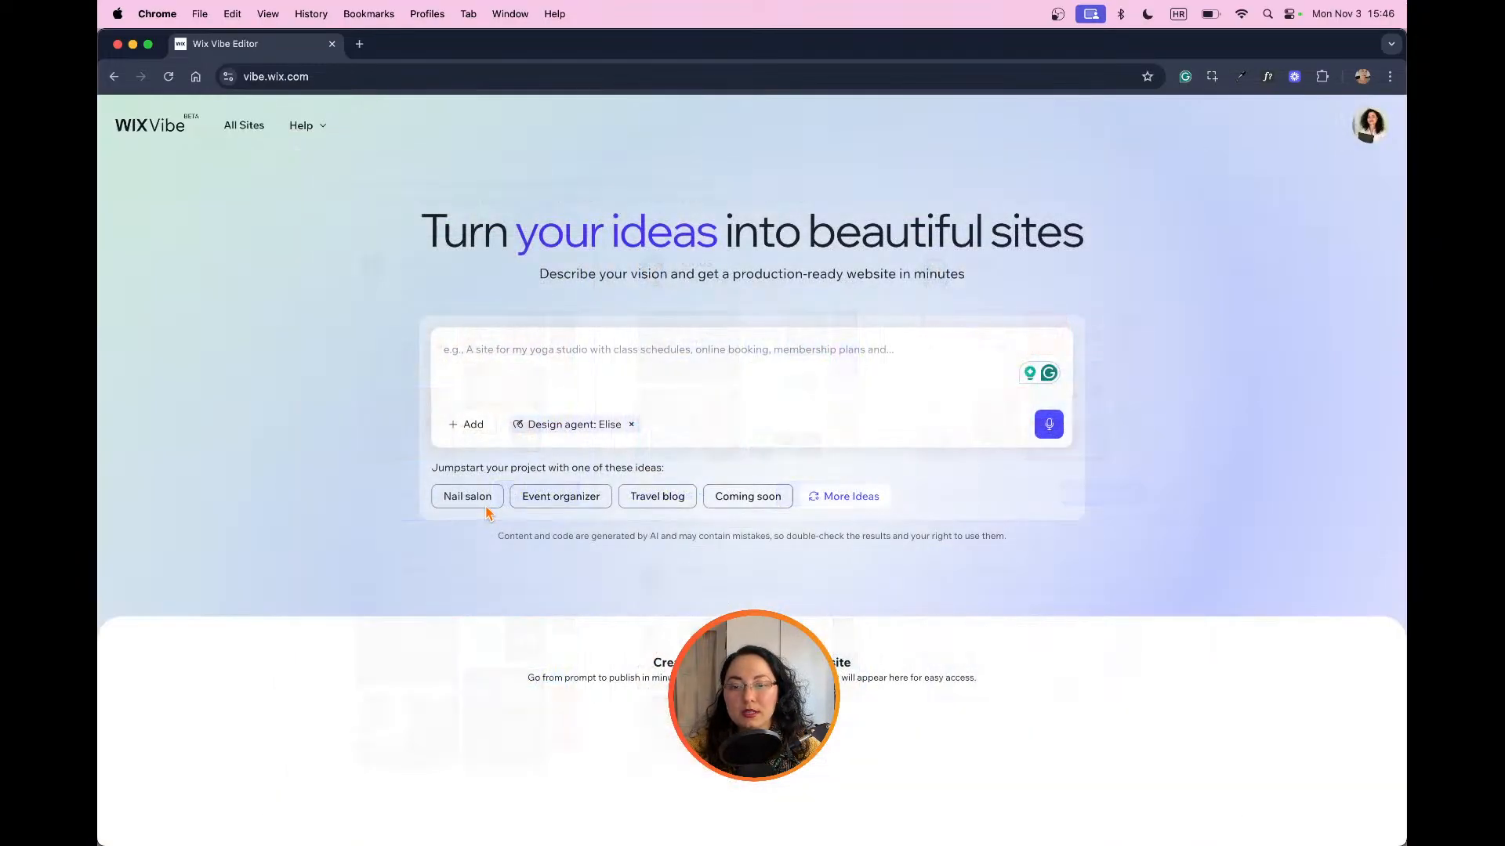
Step: Cycle through more suggested project ideas for jumpstarting the site
{"action": "left_click", "coordinate": [625, 380]}
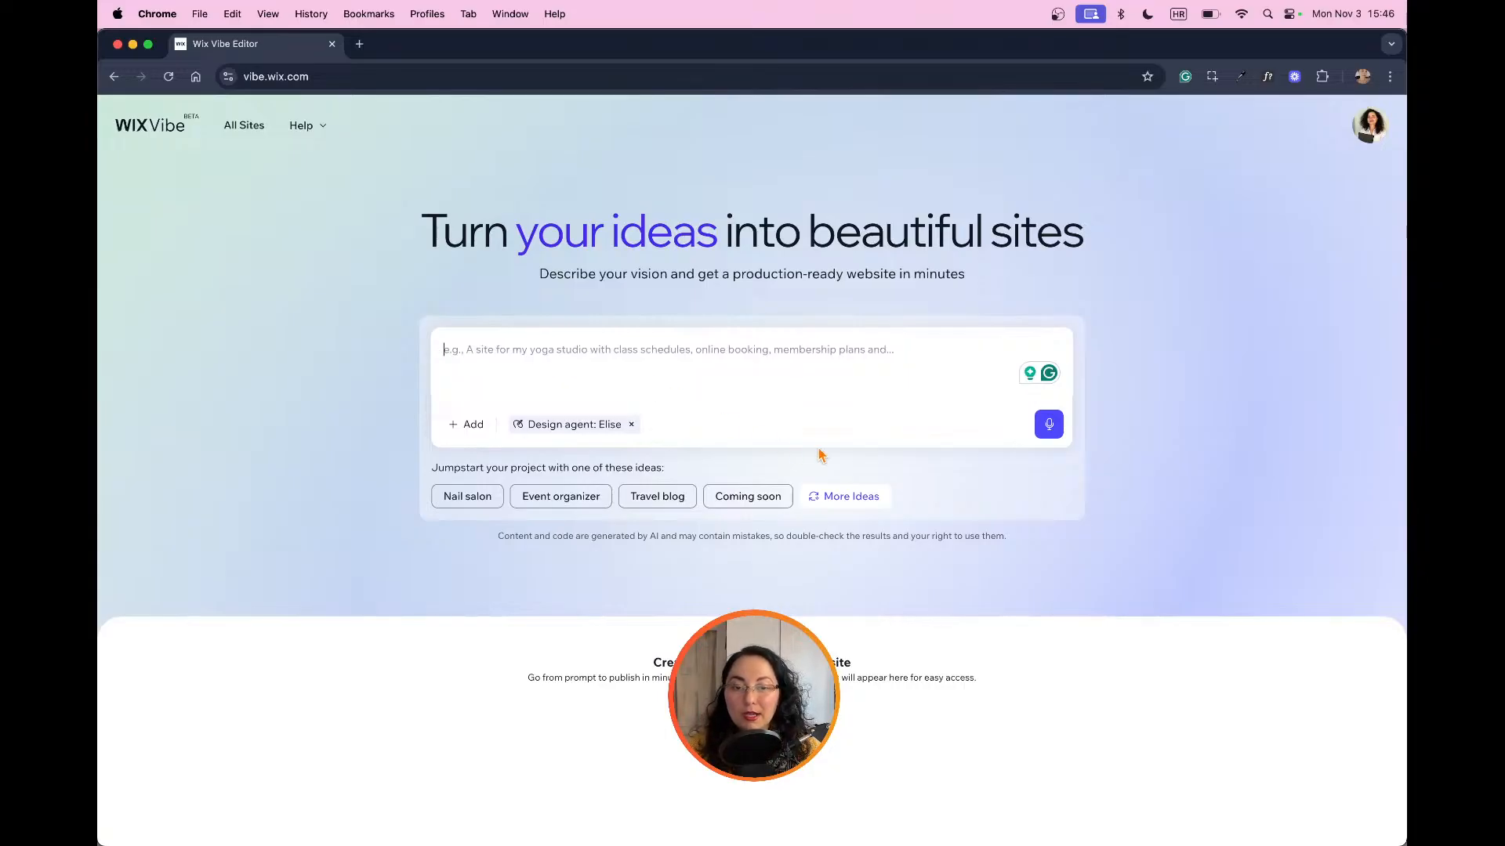
{"action": "left_click", "coordinate": [855, 499]}
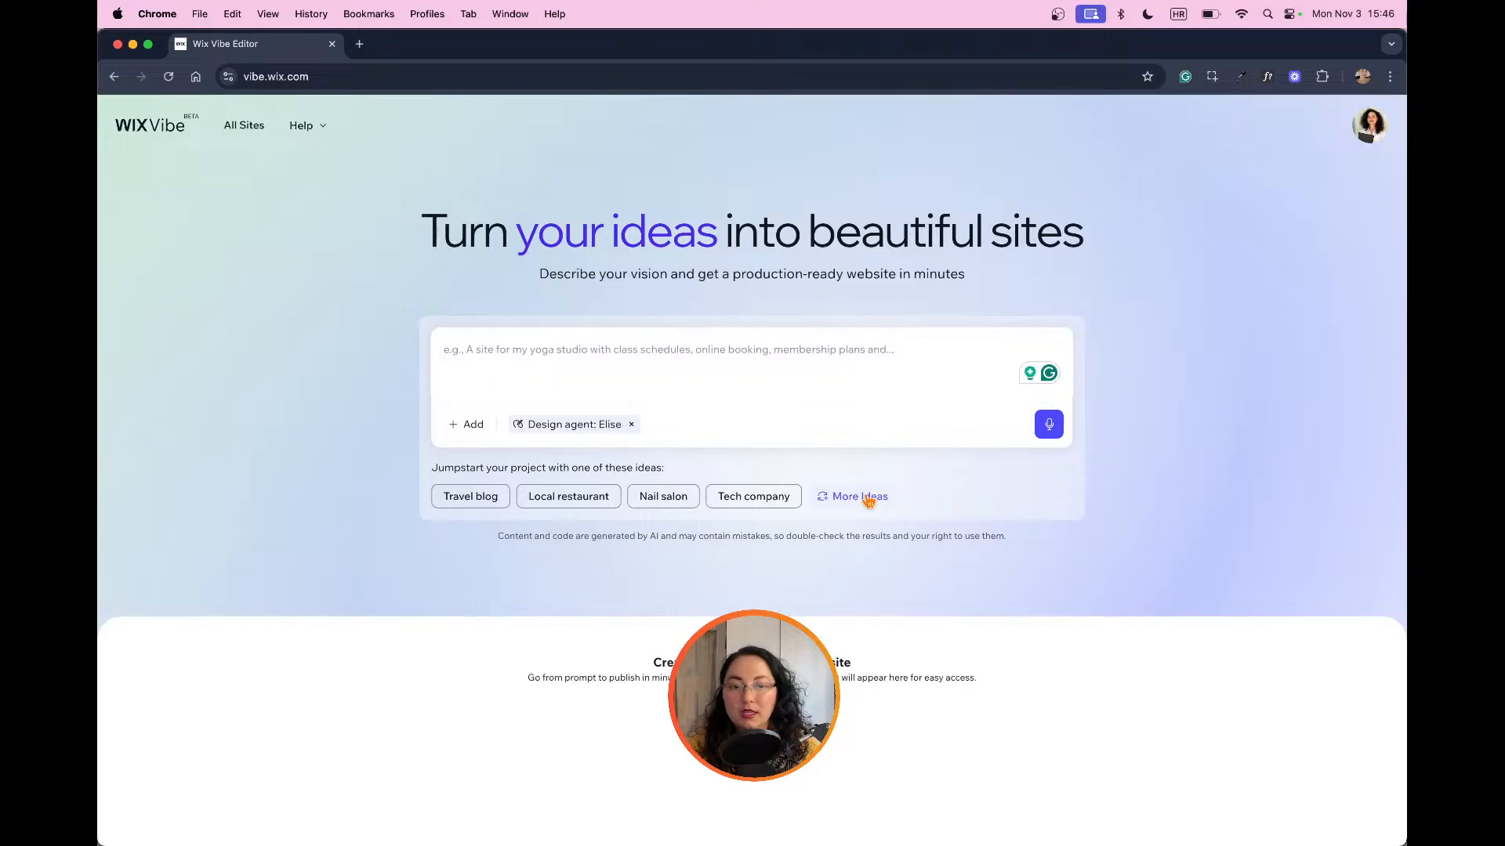
{"action": "left_click", "coordinate": [869, 499]}
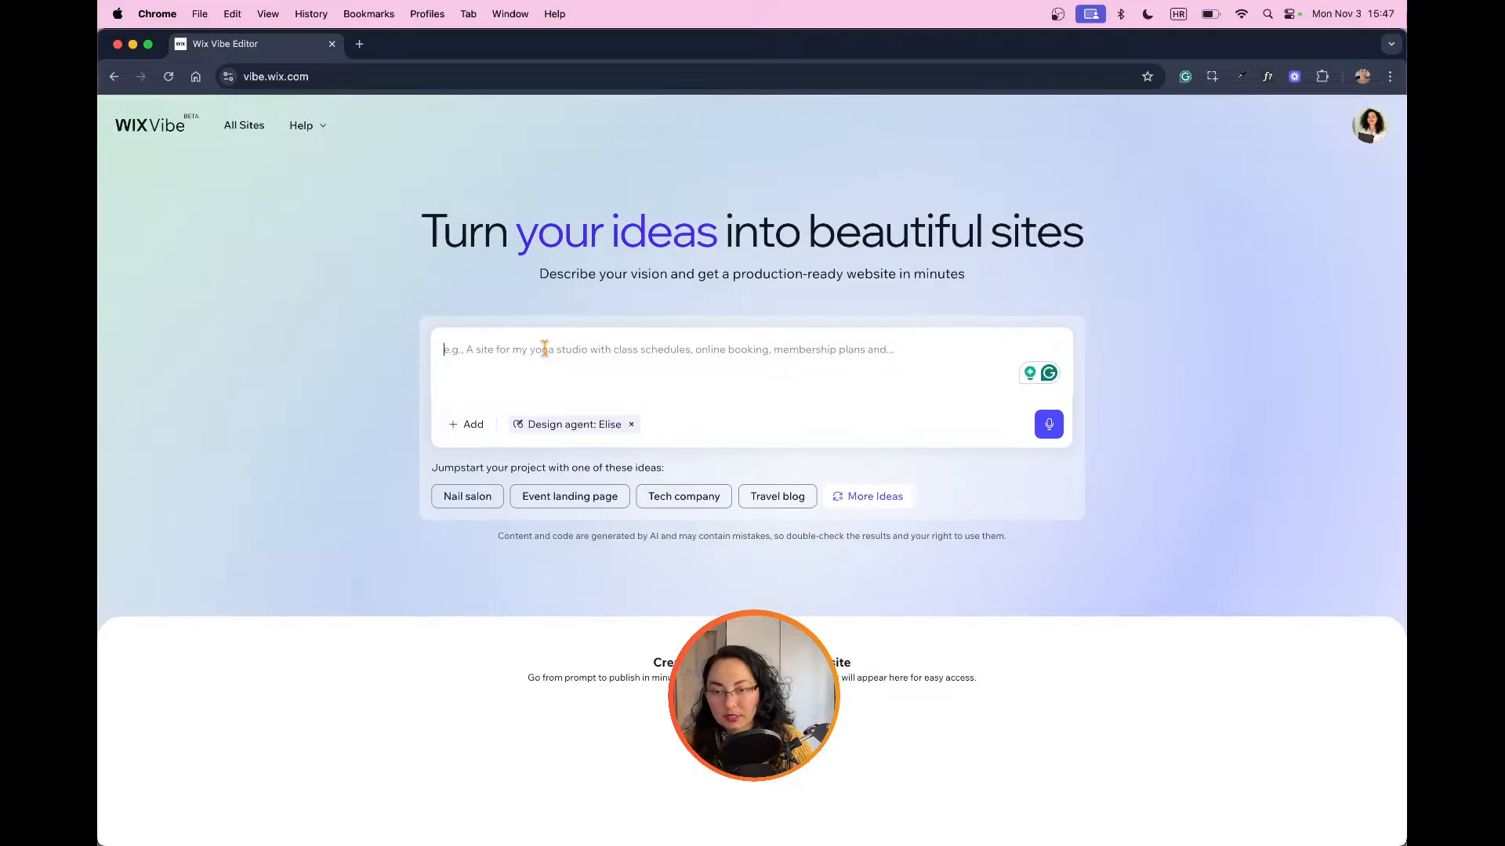
Step: Begin the site description with "A one page website for a massage studio with bookings"
{"action": "type", "text": "A one "}
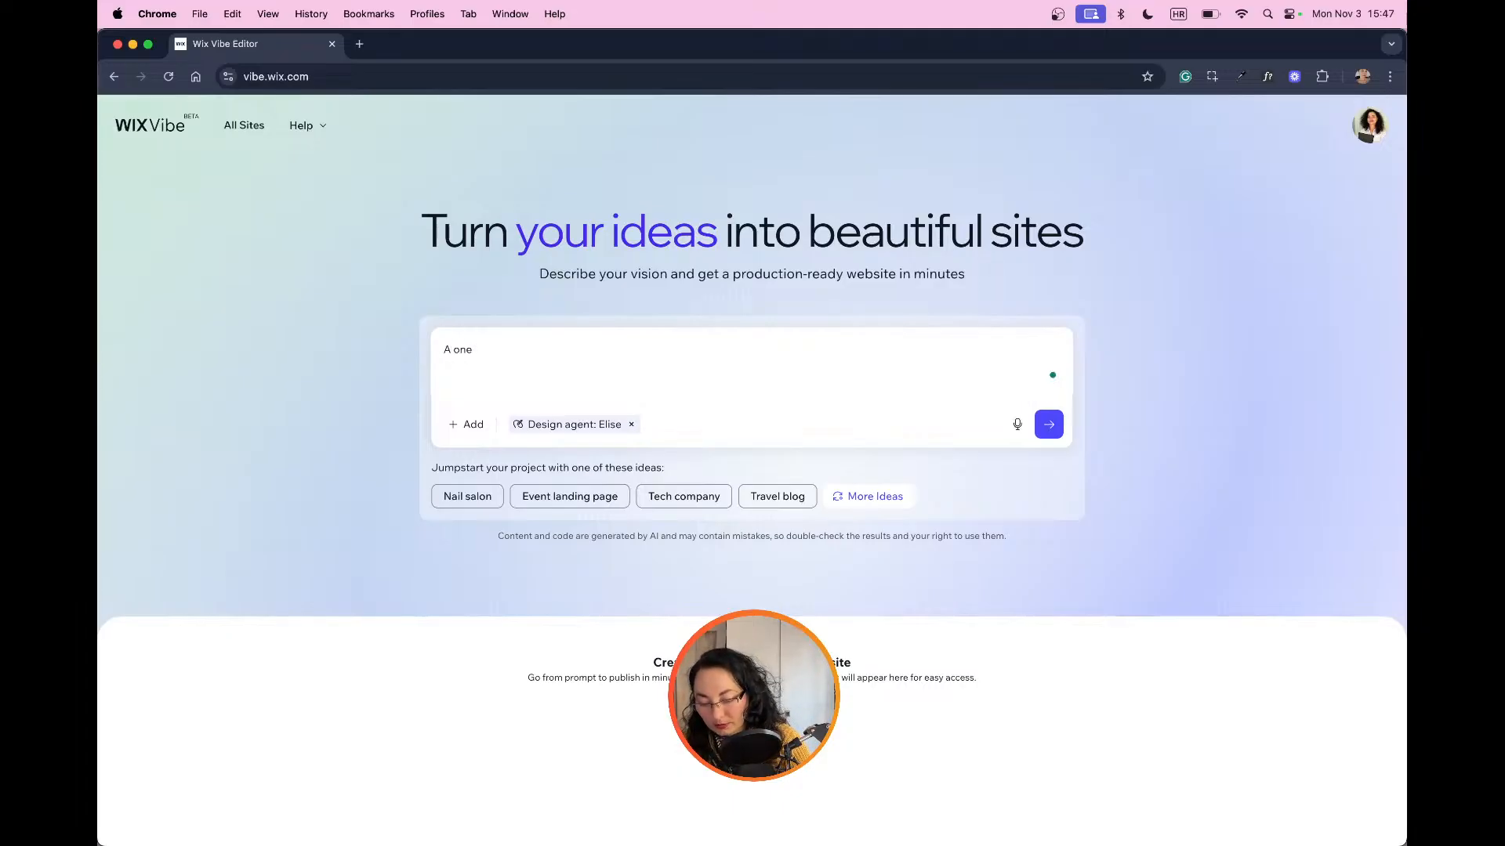
{"action": "type", "text": "page website "}
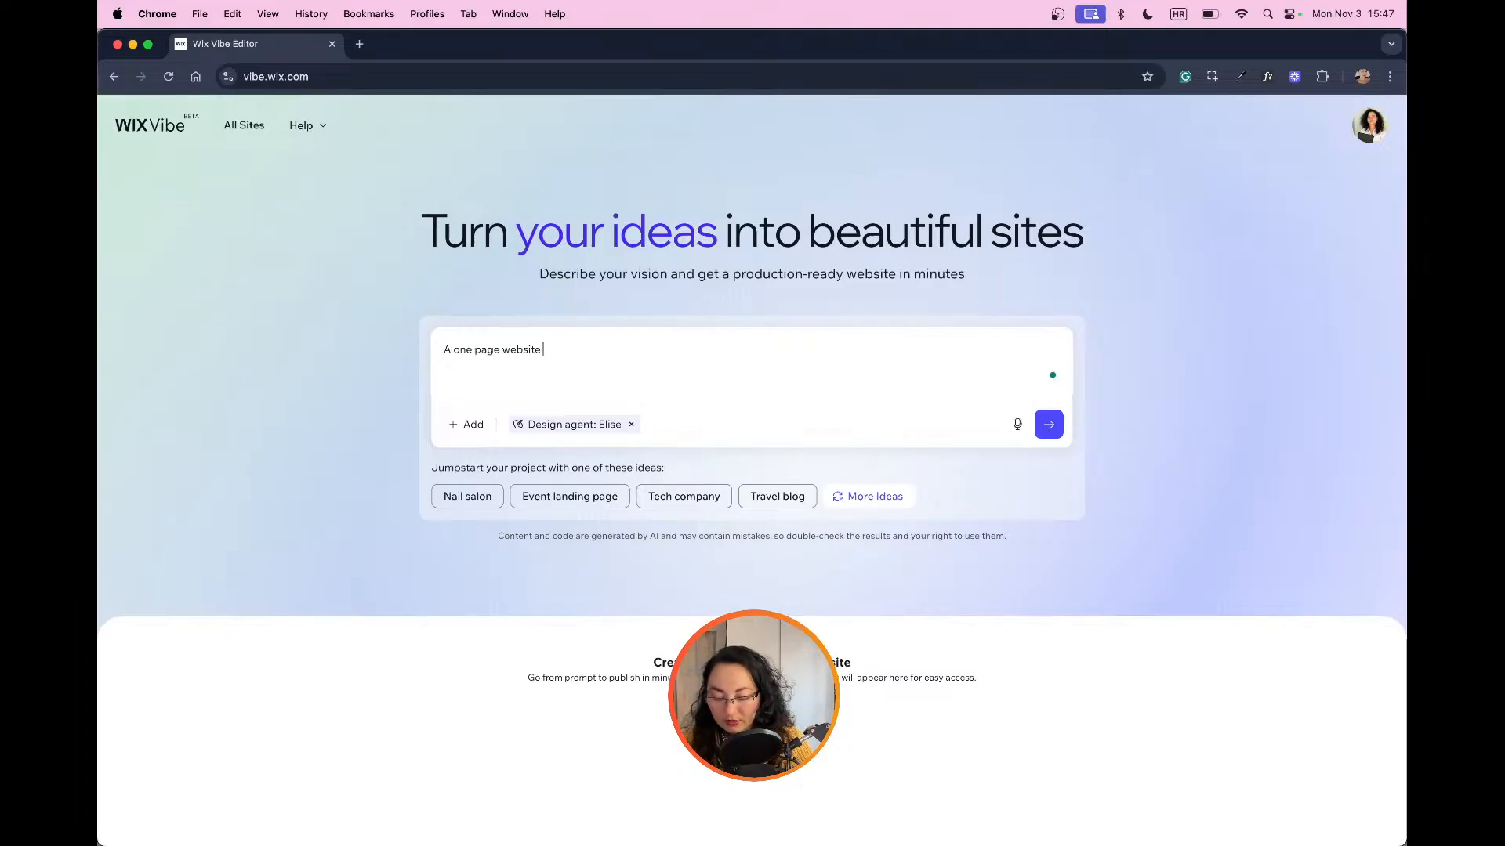
{"action": "type", "text": "for a massa"}
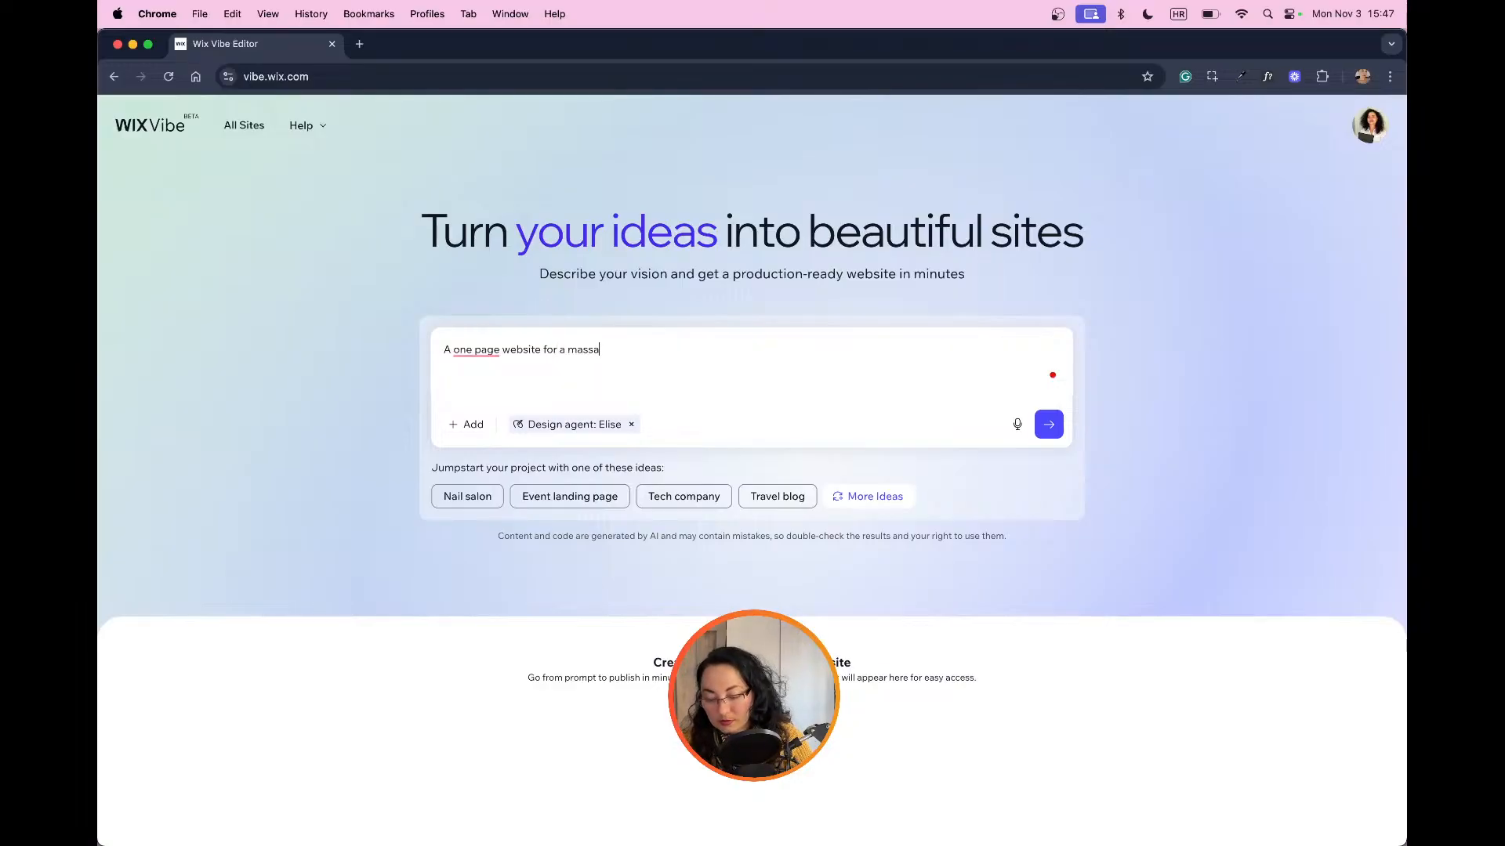
{"action": "type", "text": "ge studio w"}
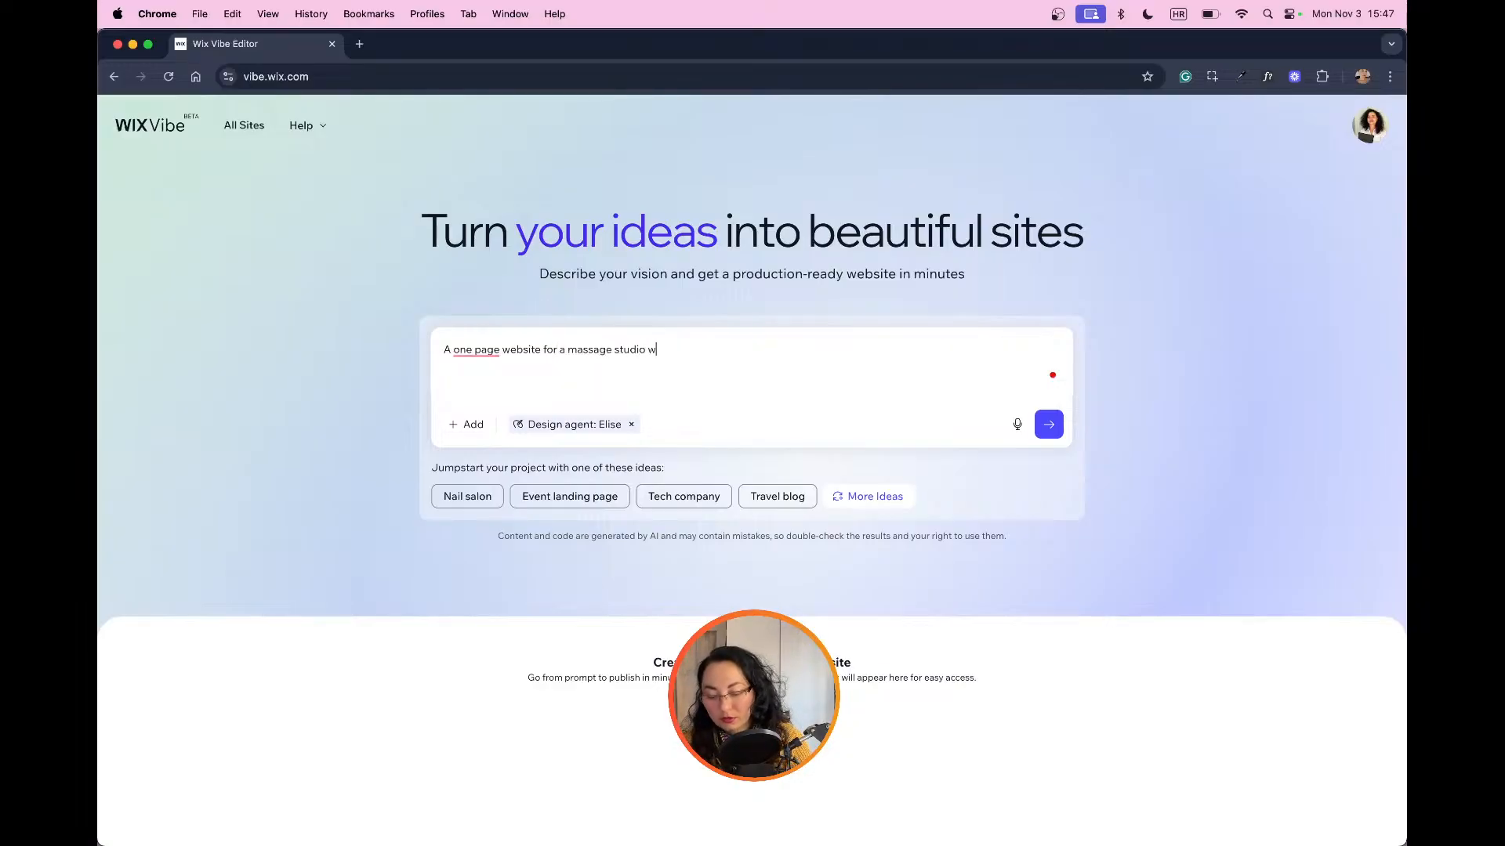
{"action": "type", "text": "ith "}
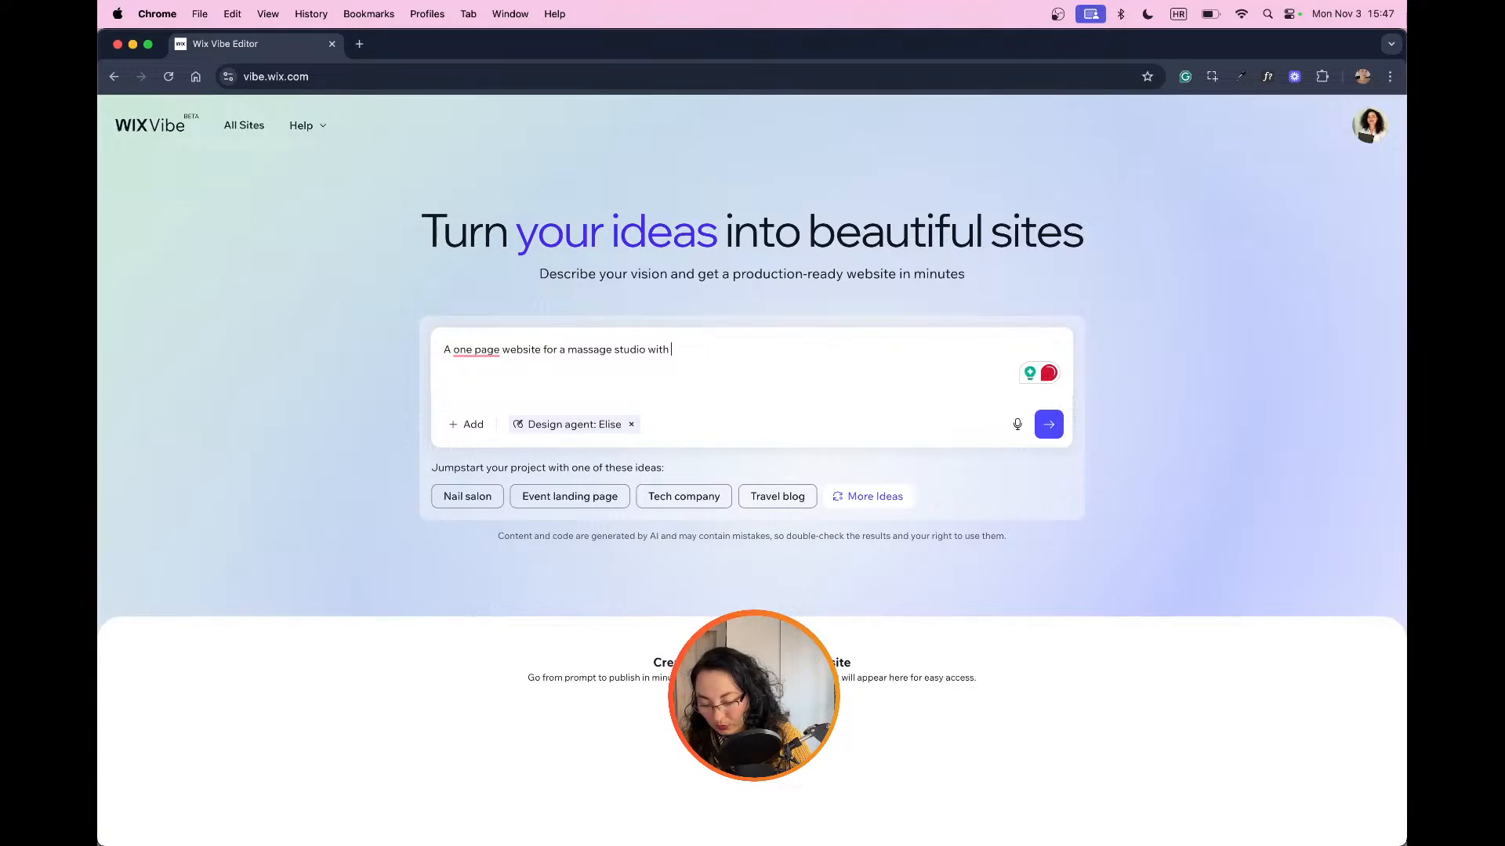
{"action": "type", "text": "bookings"}
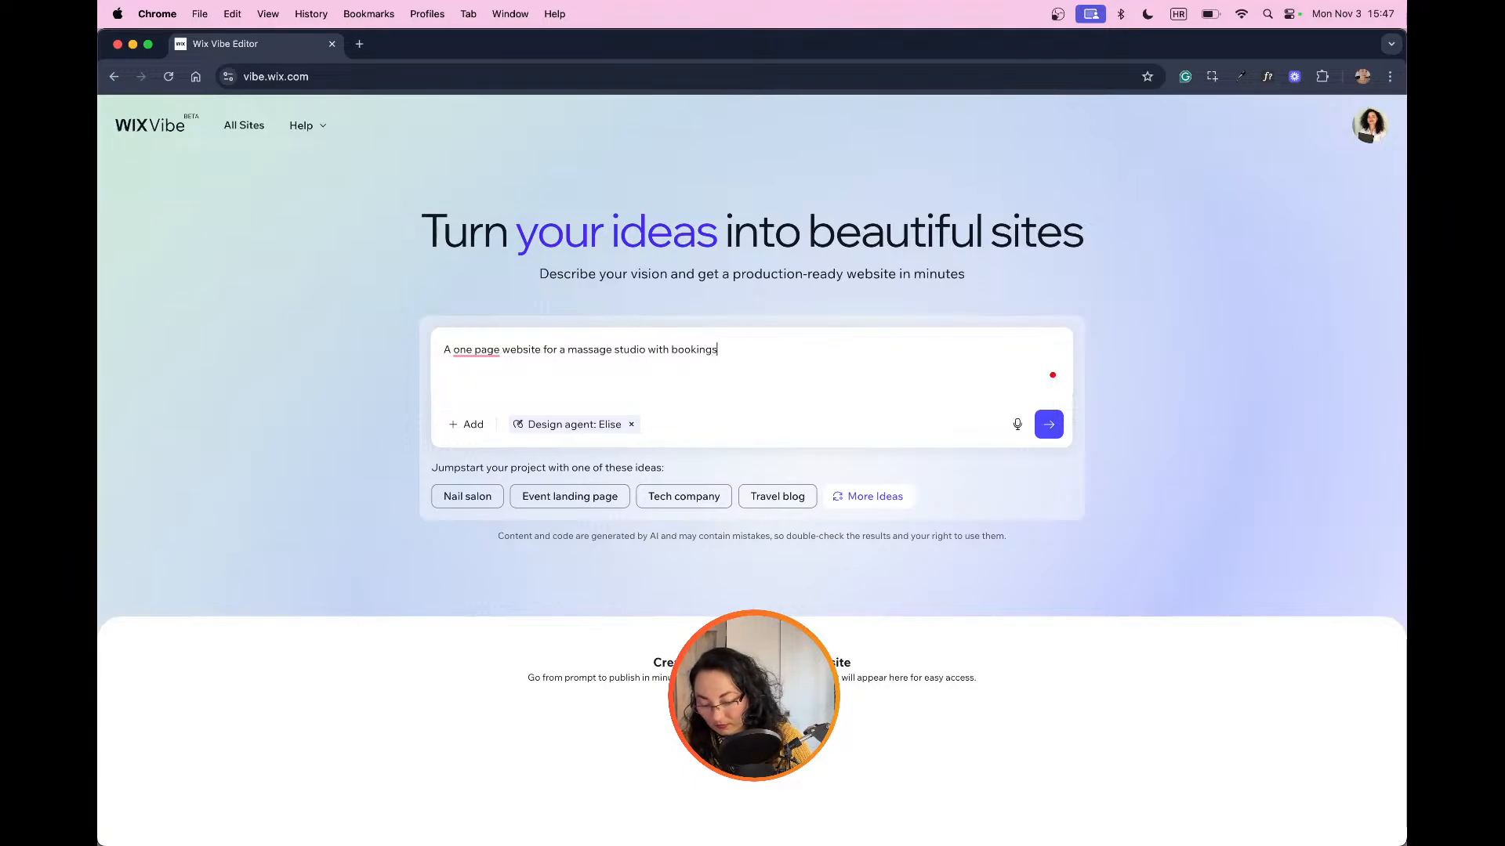
{"action": "type", "text": ", gallery"}
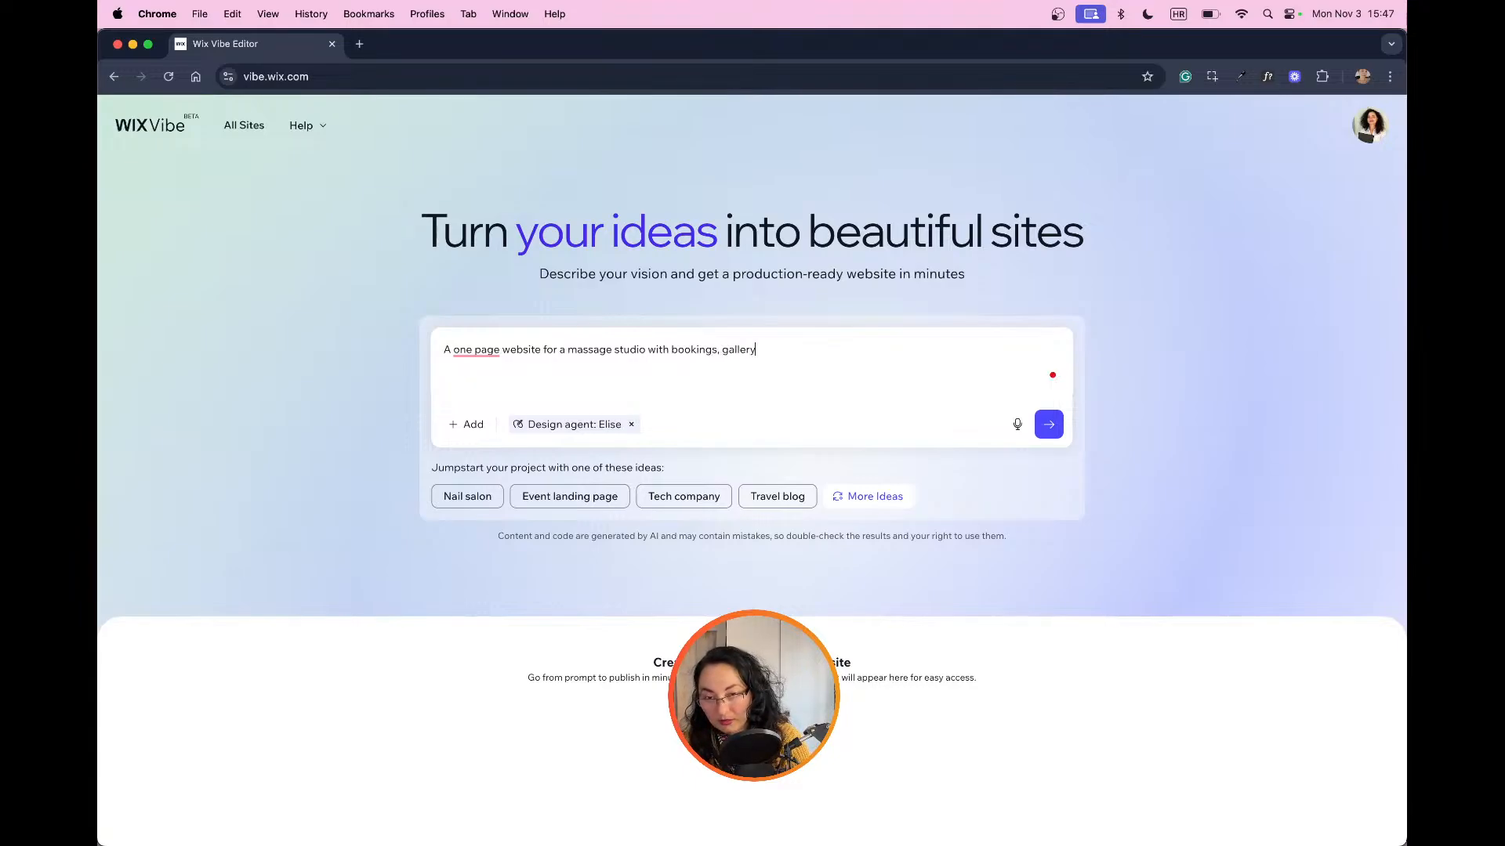
{"action": "type", "text": ", "}
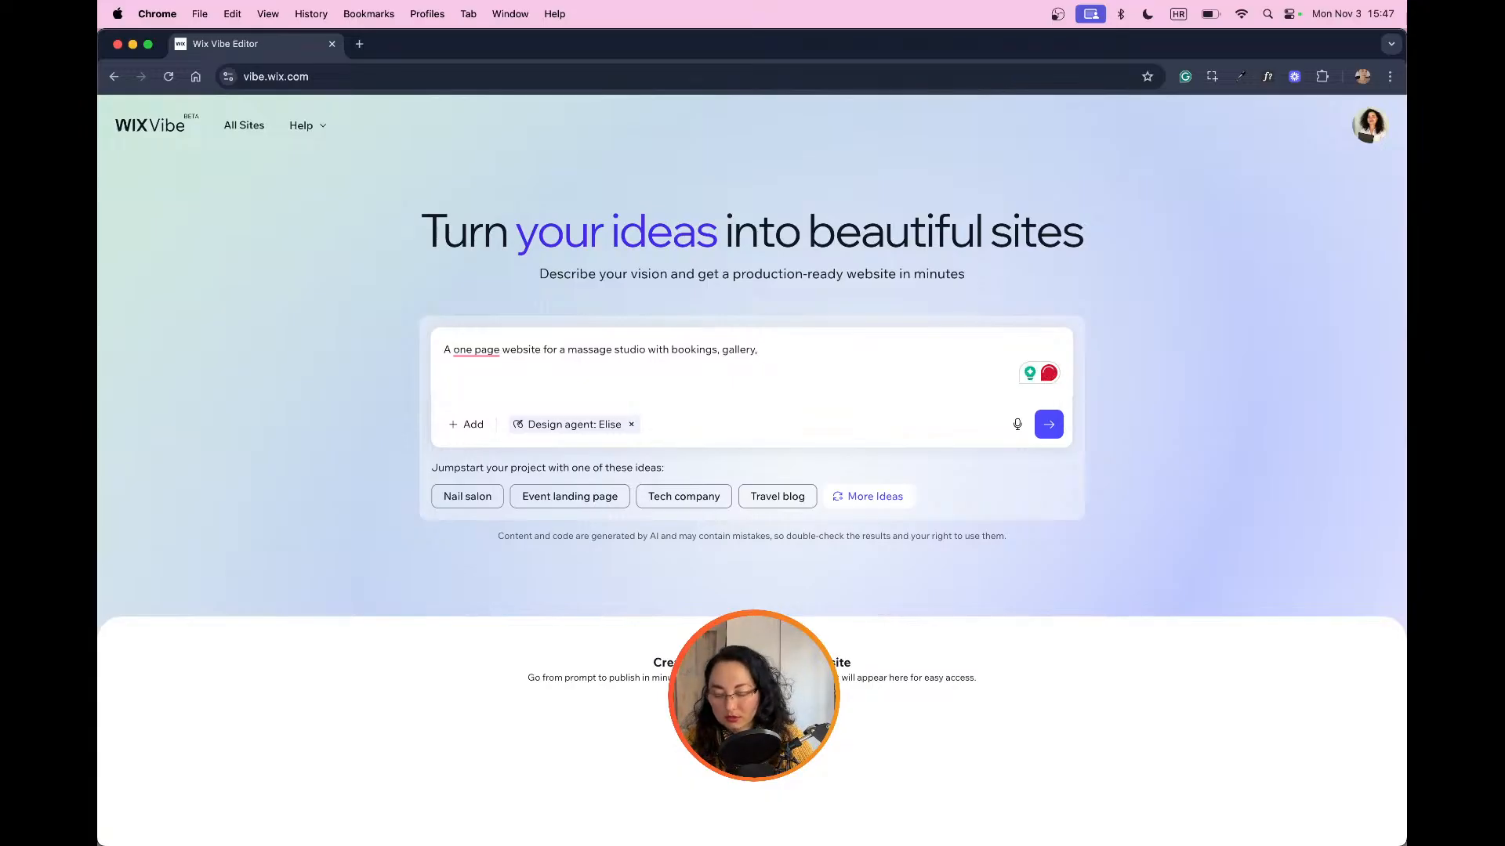
{"action": "type", "text": "sch"}
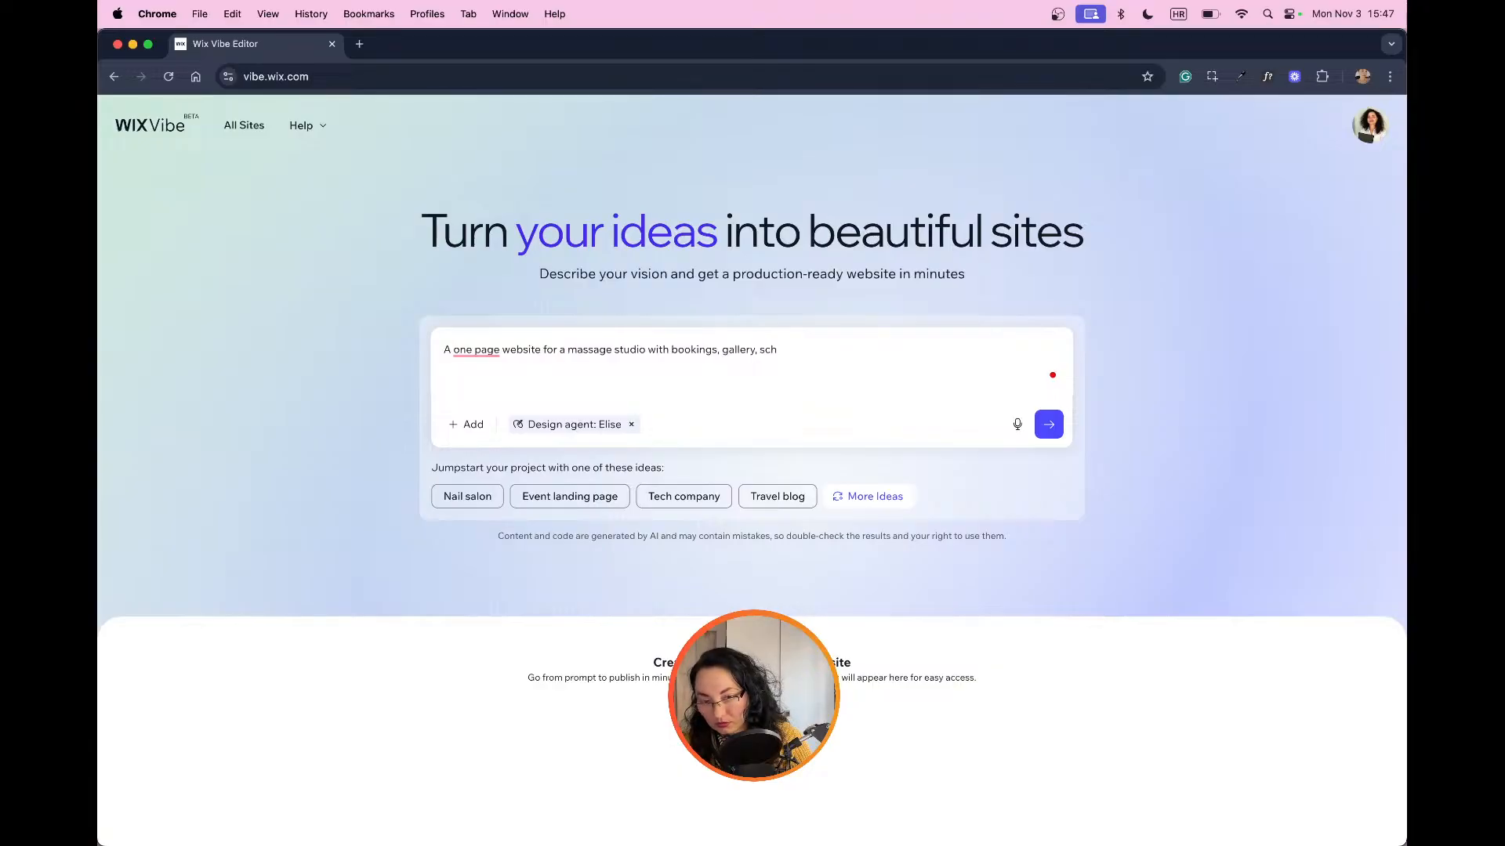
{"action": "type", "text": "oedule, ty"}
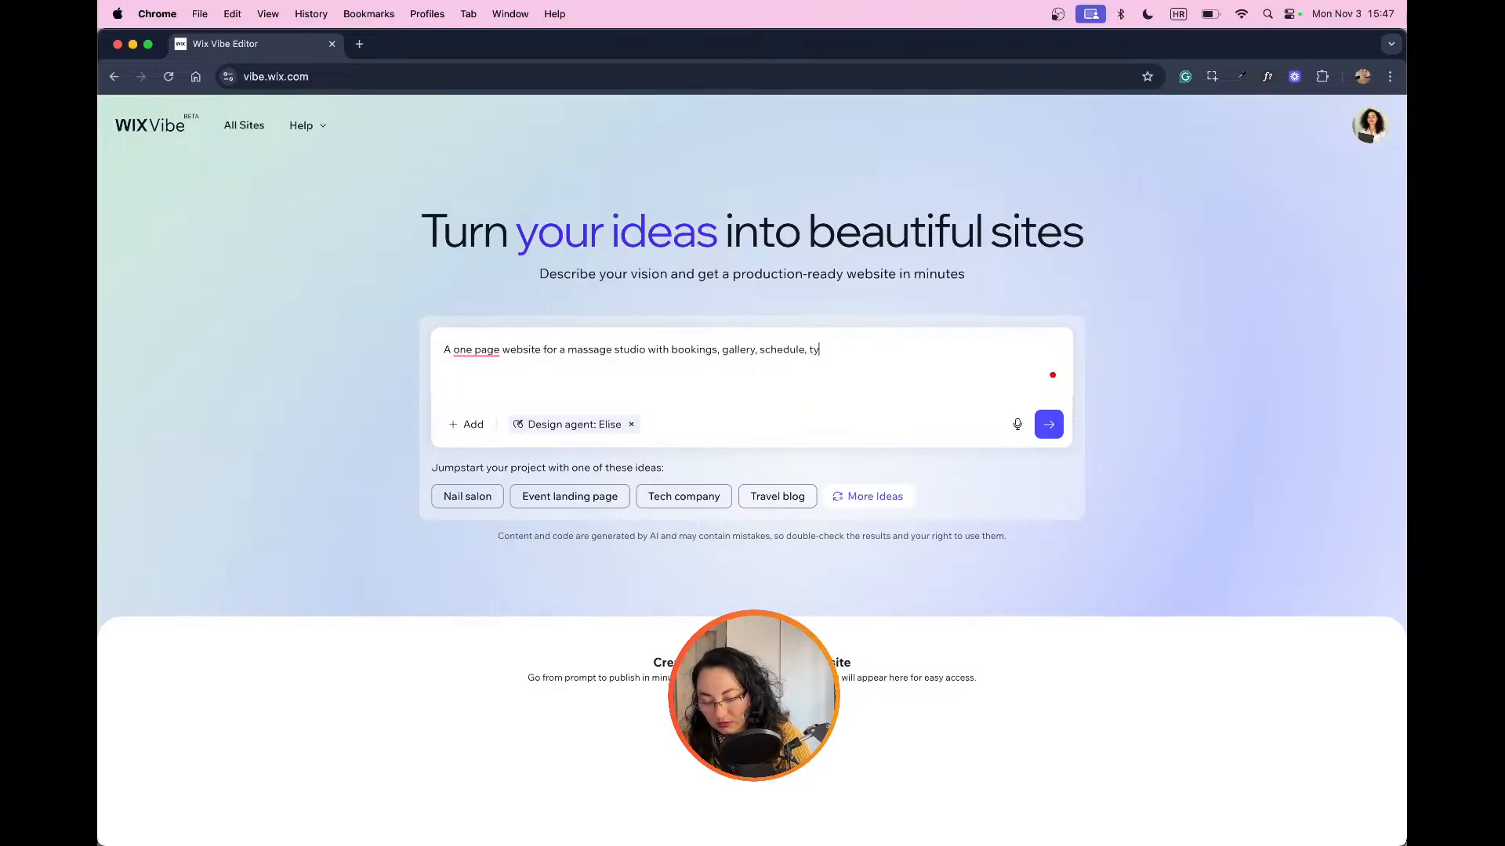
{"action": "type", "text": "pe of massage"}
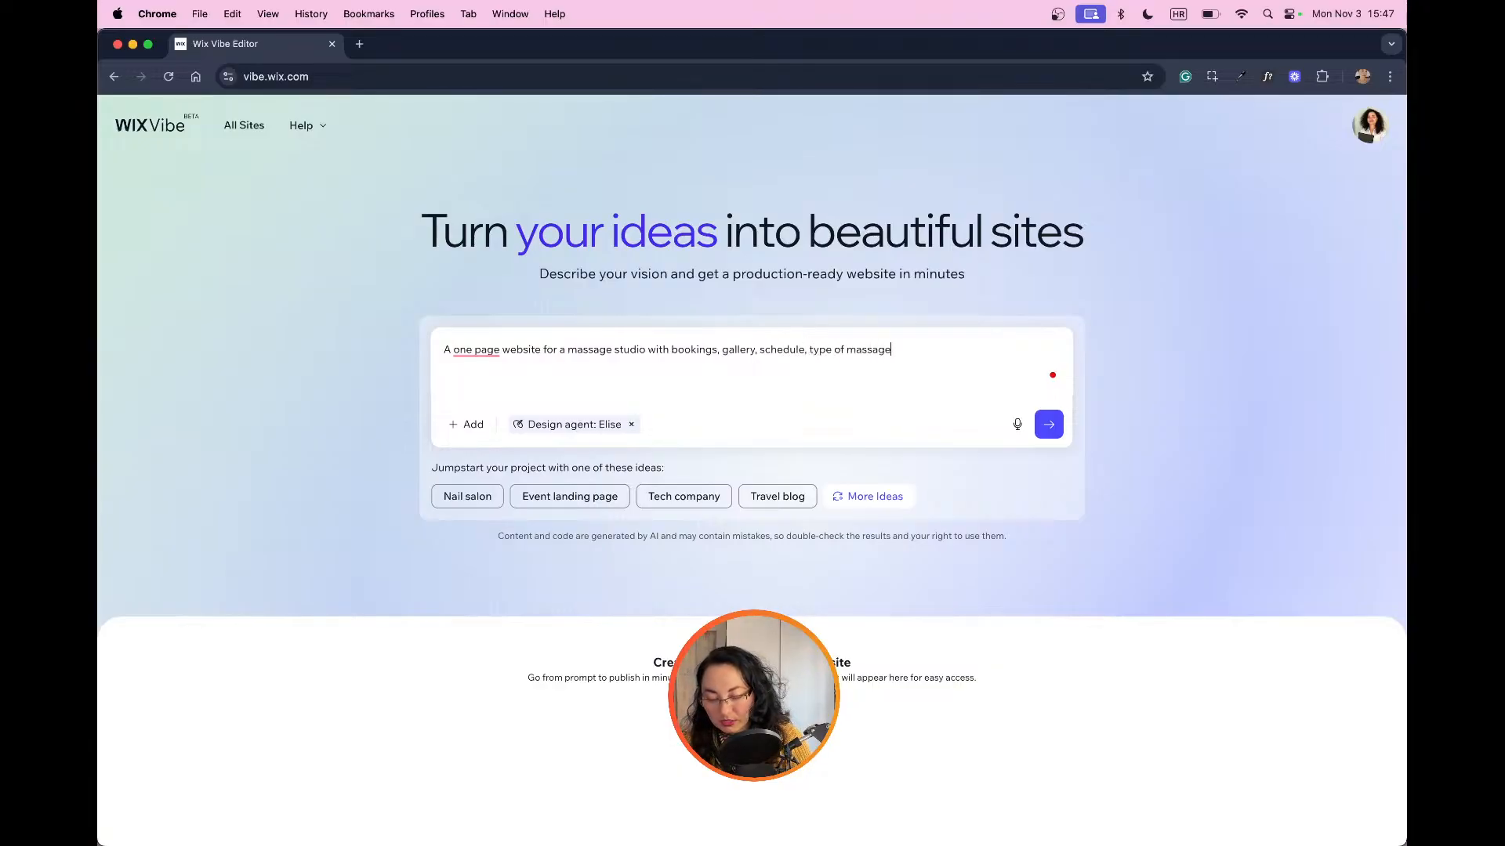
{"action": "type", "text": "s, price "}
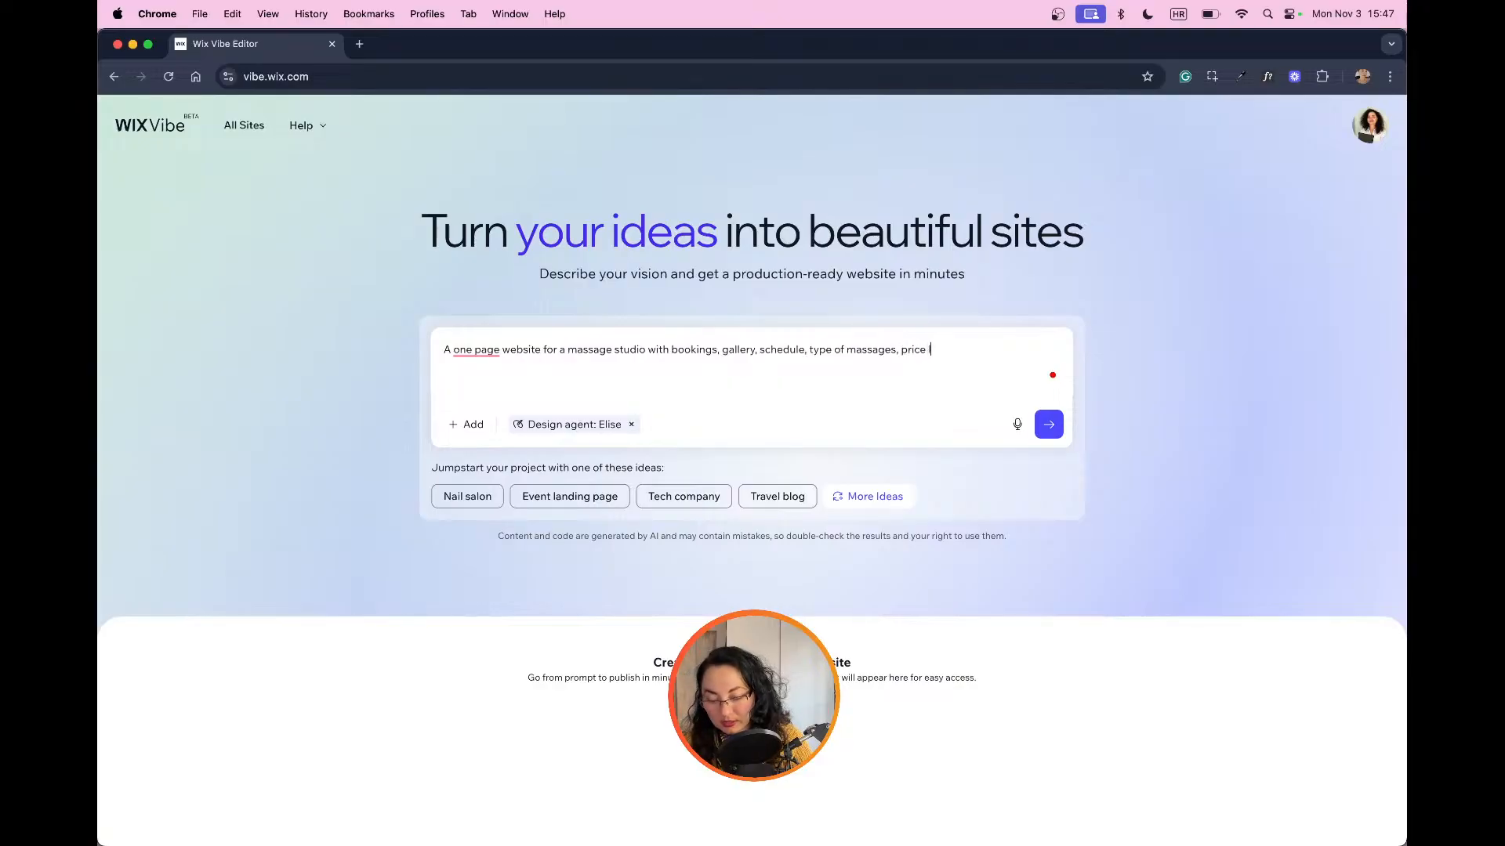
{"action": "type", "text": "list, "}
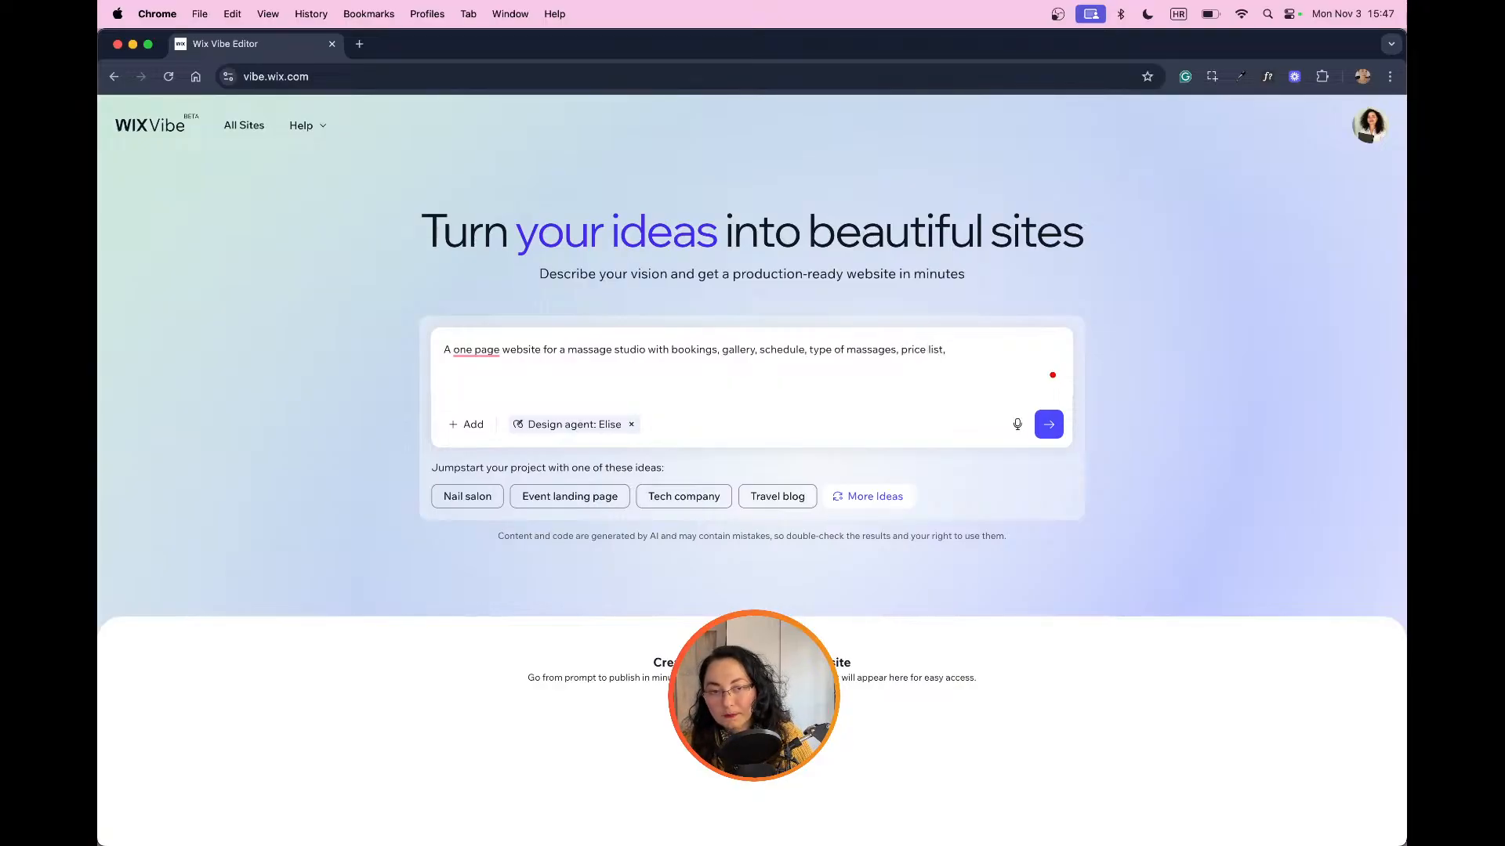
{"action": "type", "text": "pr"}
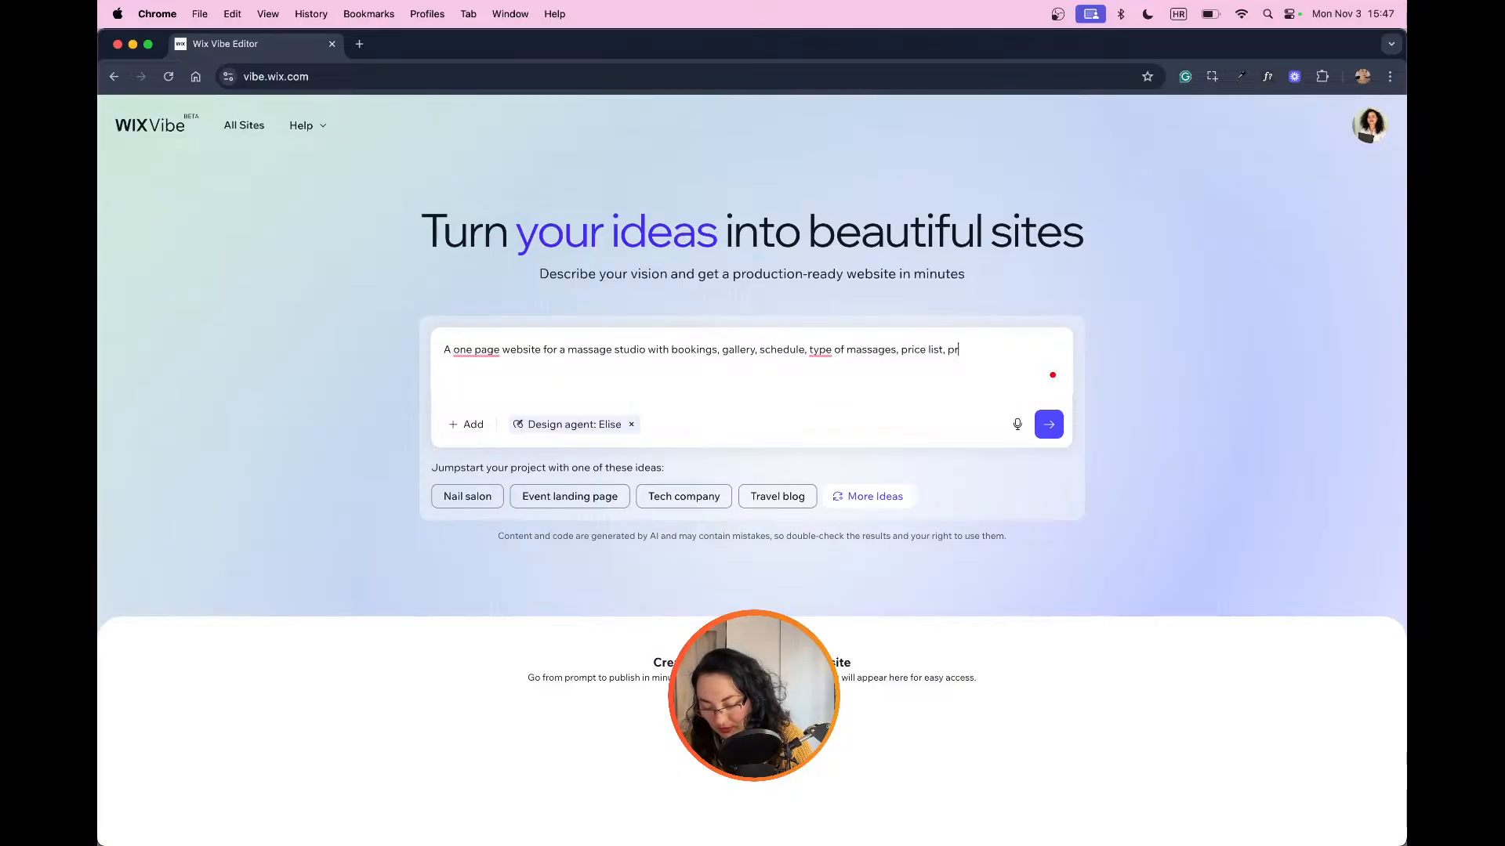
{"action": "type", "text": "ivate vis"}
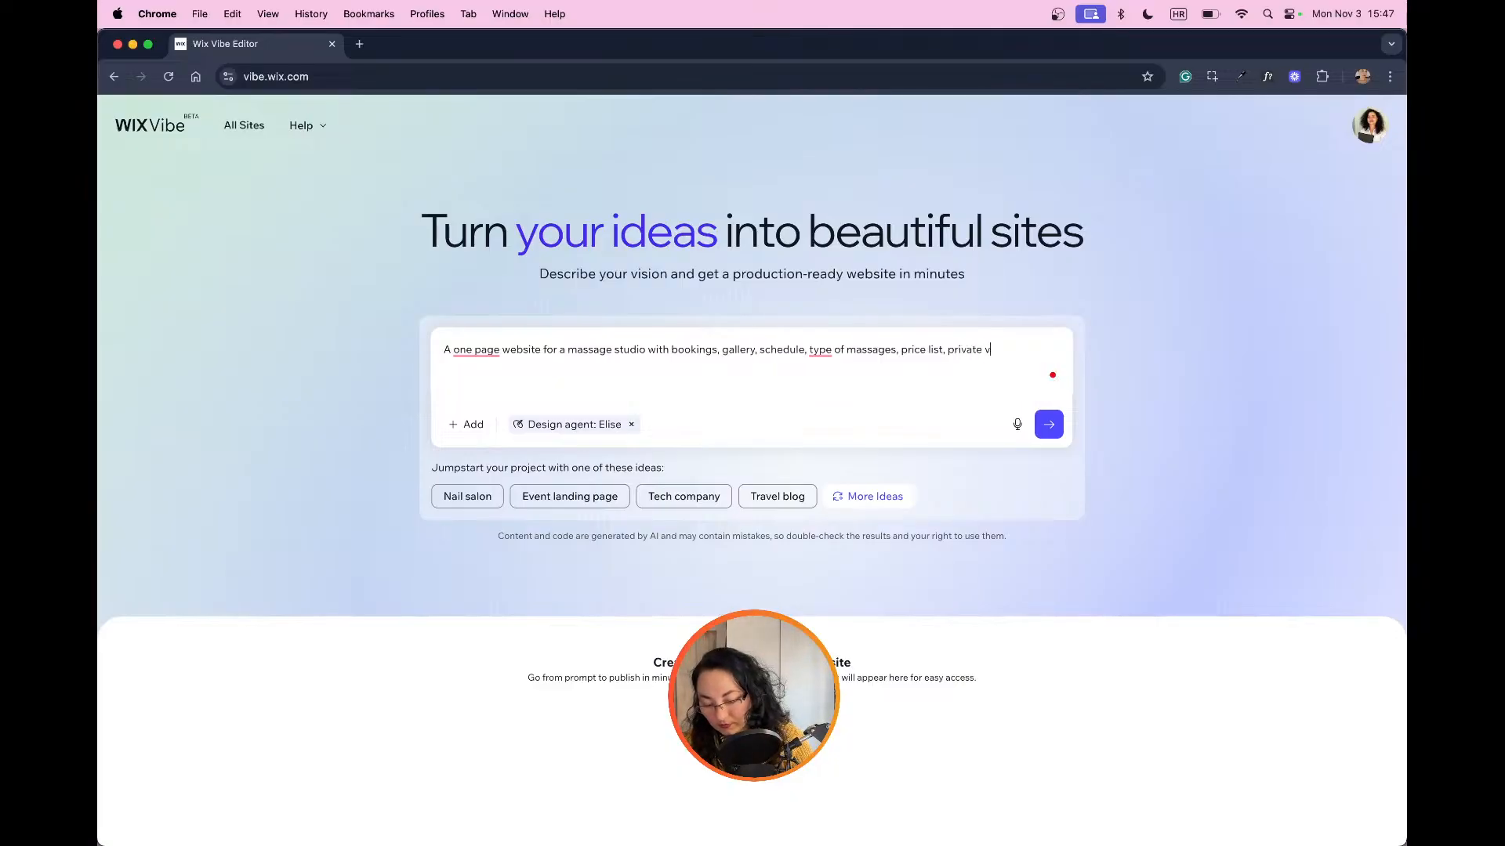
Step: Complete the site description with "private at home visits section and gift card options."
{"action": "key", "text": "BackSpace"}
{"action": "key", "text": "BackSpace"}
{"action": "key", "text": "BackSpace"}
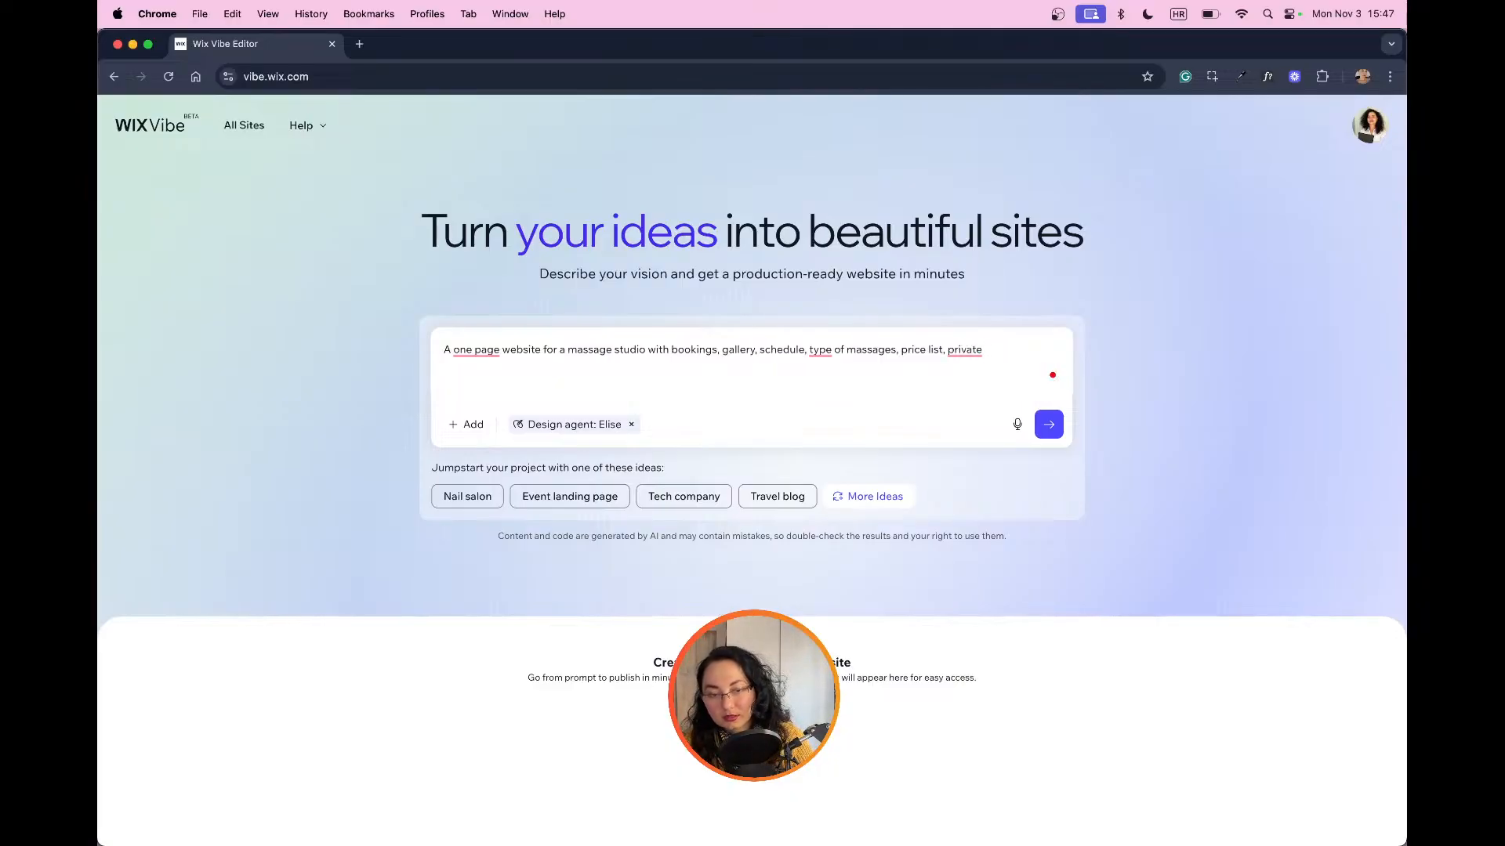
{"action": "type", "text": "at home v"}
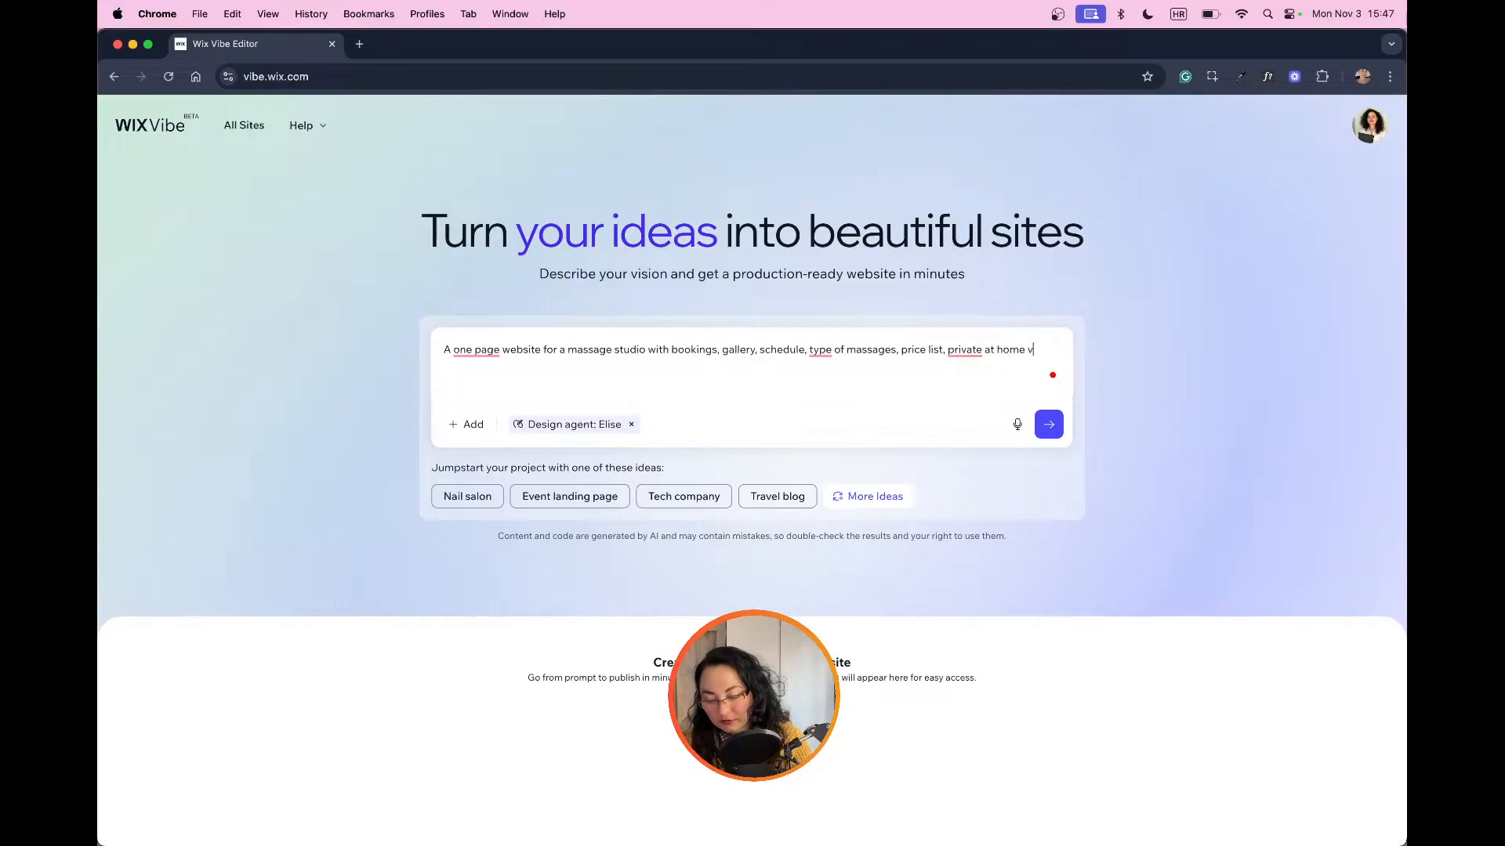
{"action": "type", "text": "isits sect"}
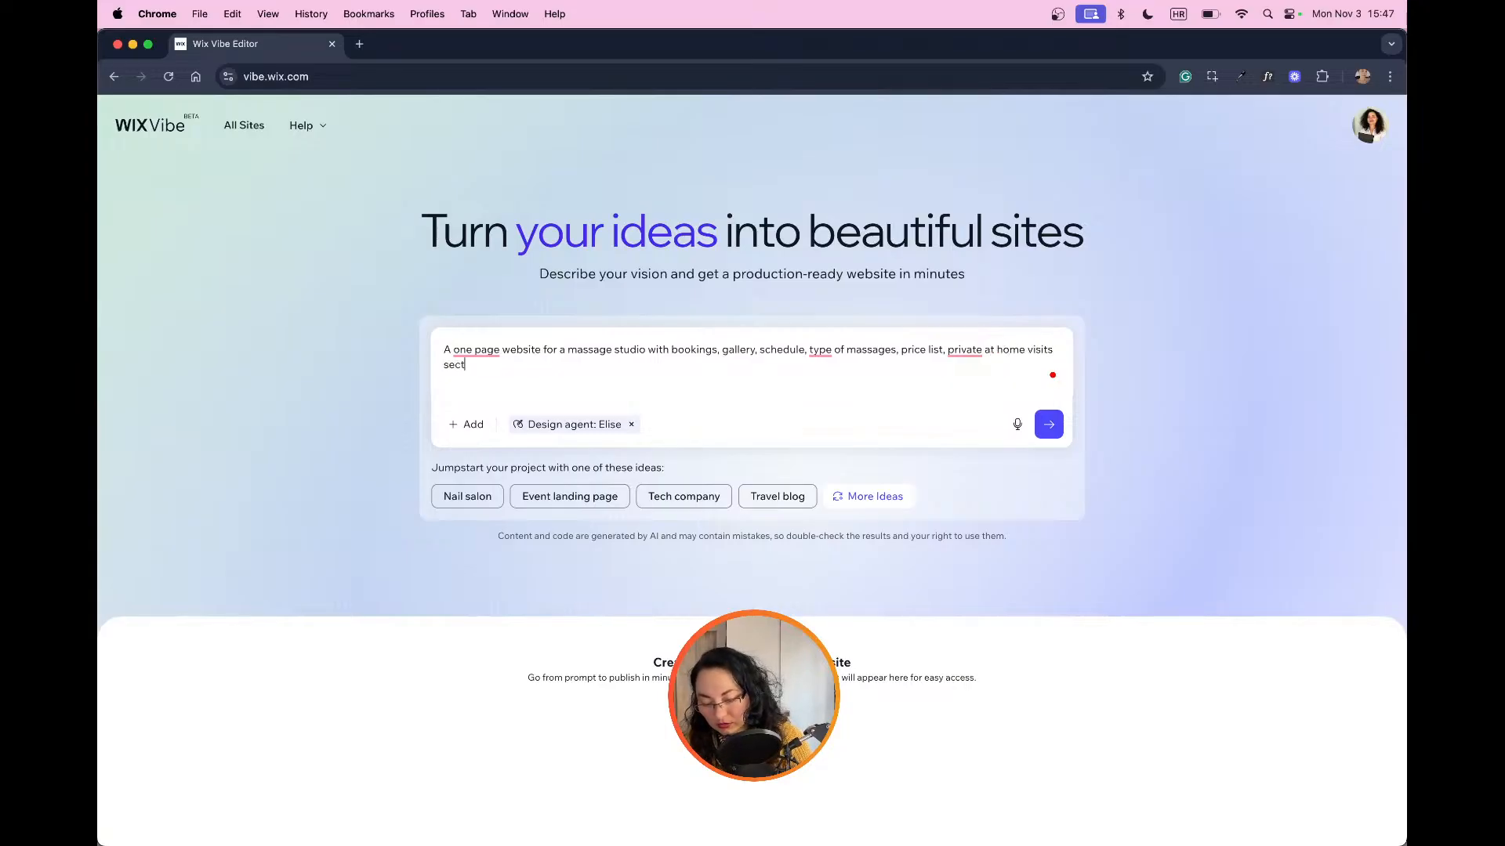
{"action": "type", "text": "ion an"}
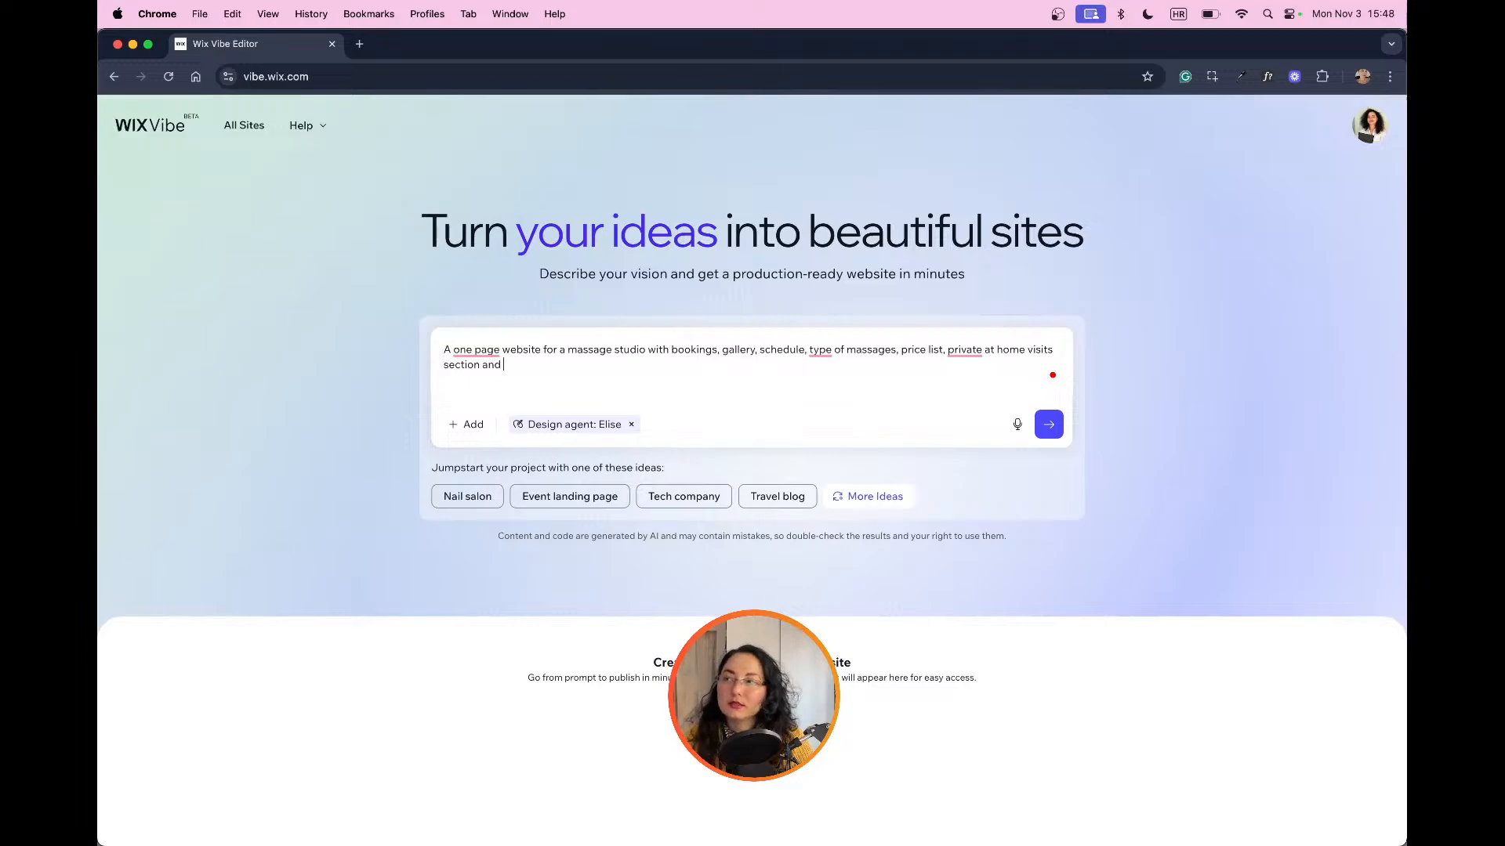
{"action": "type", "text": "d"}
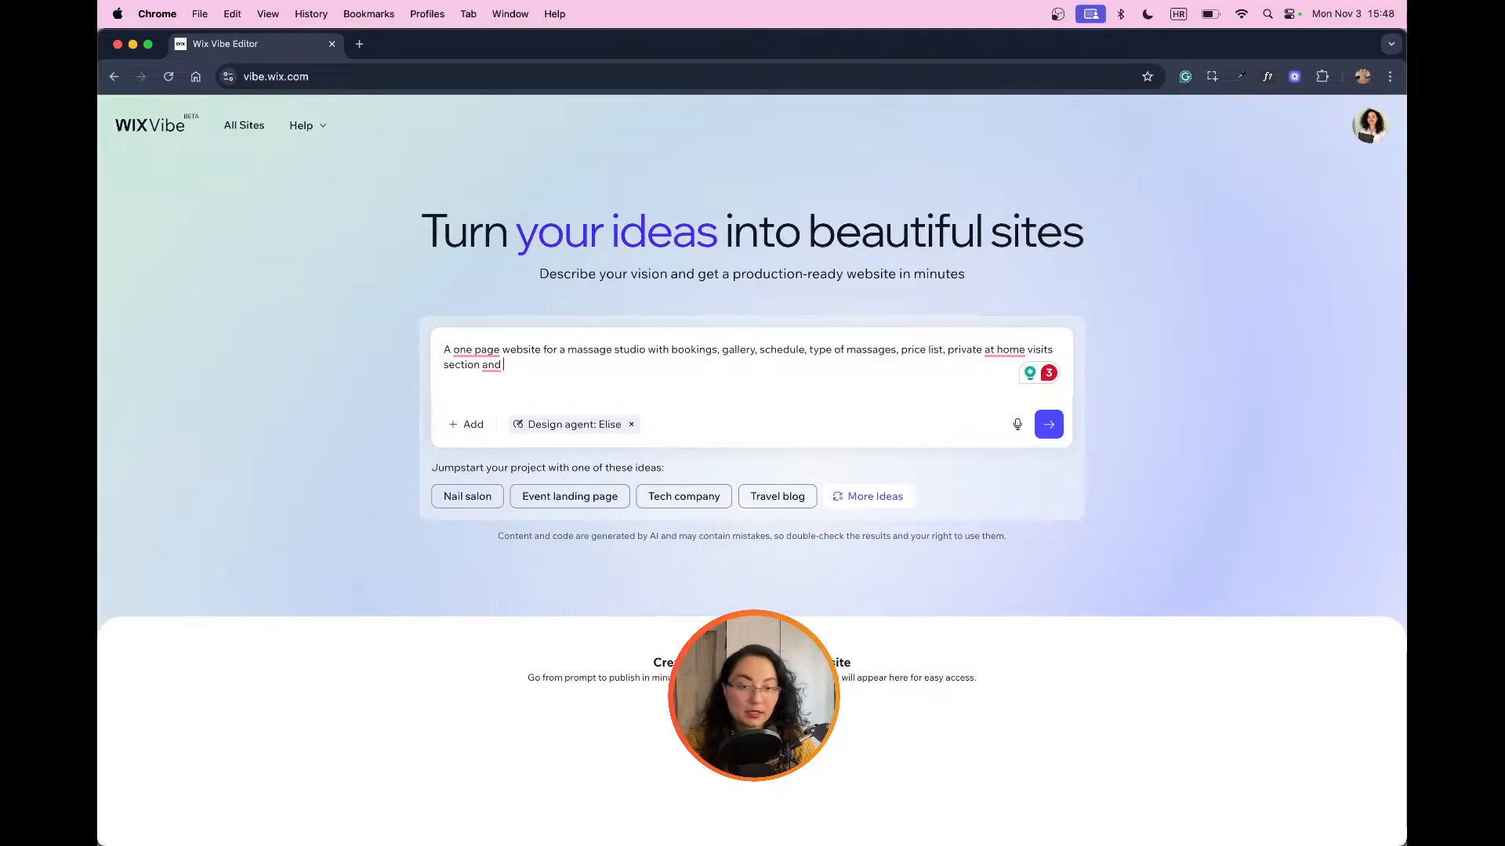
{"action": "type", "text": "gift car"}
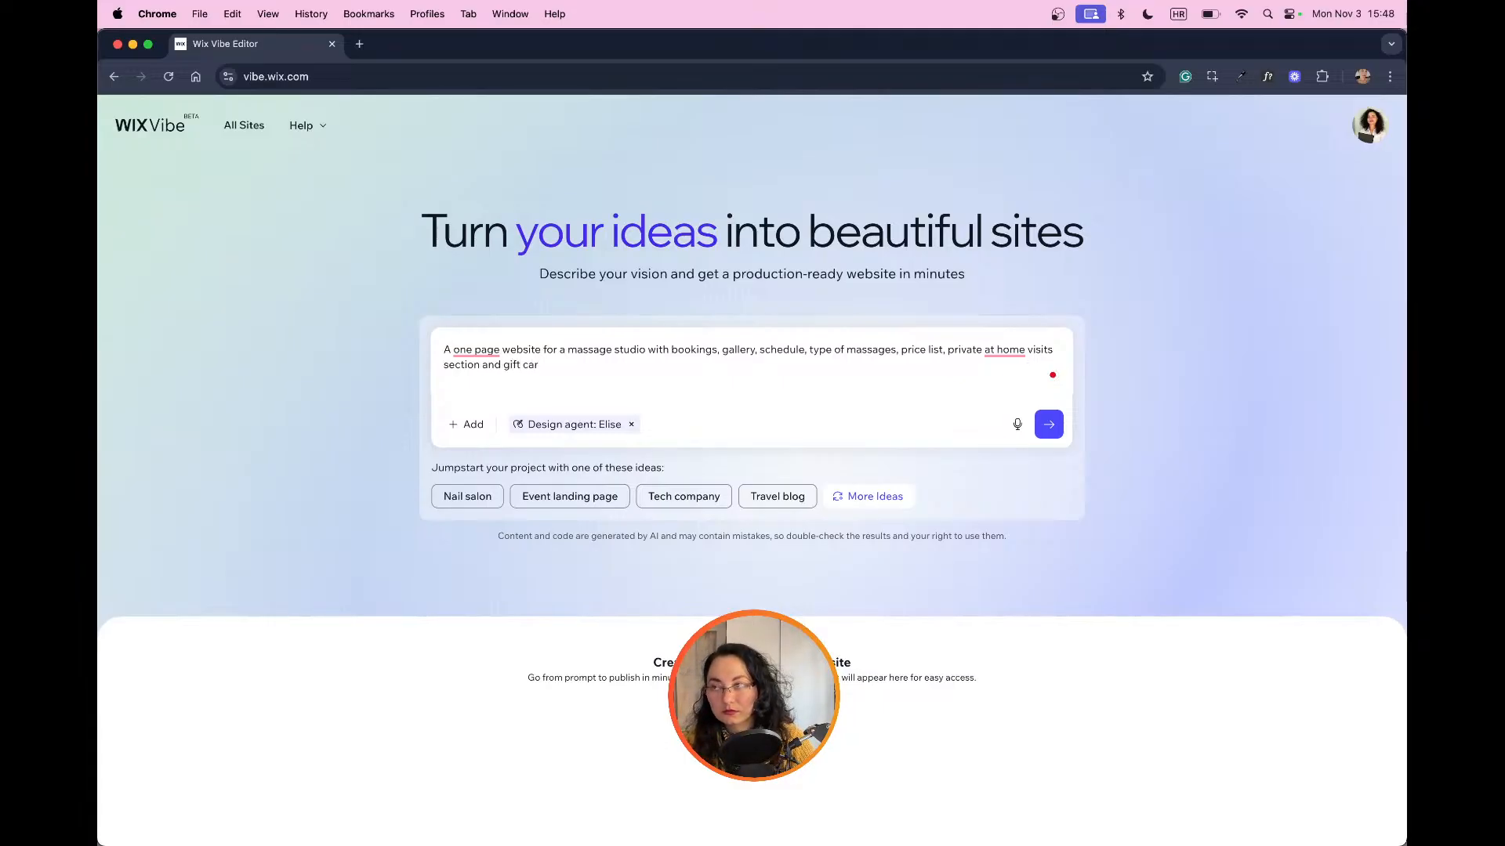
{"action": "type", "text": "d options"}
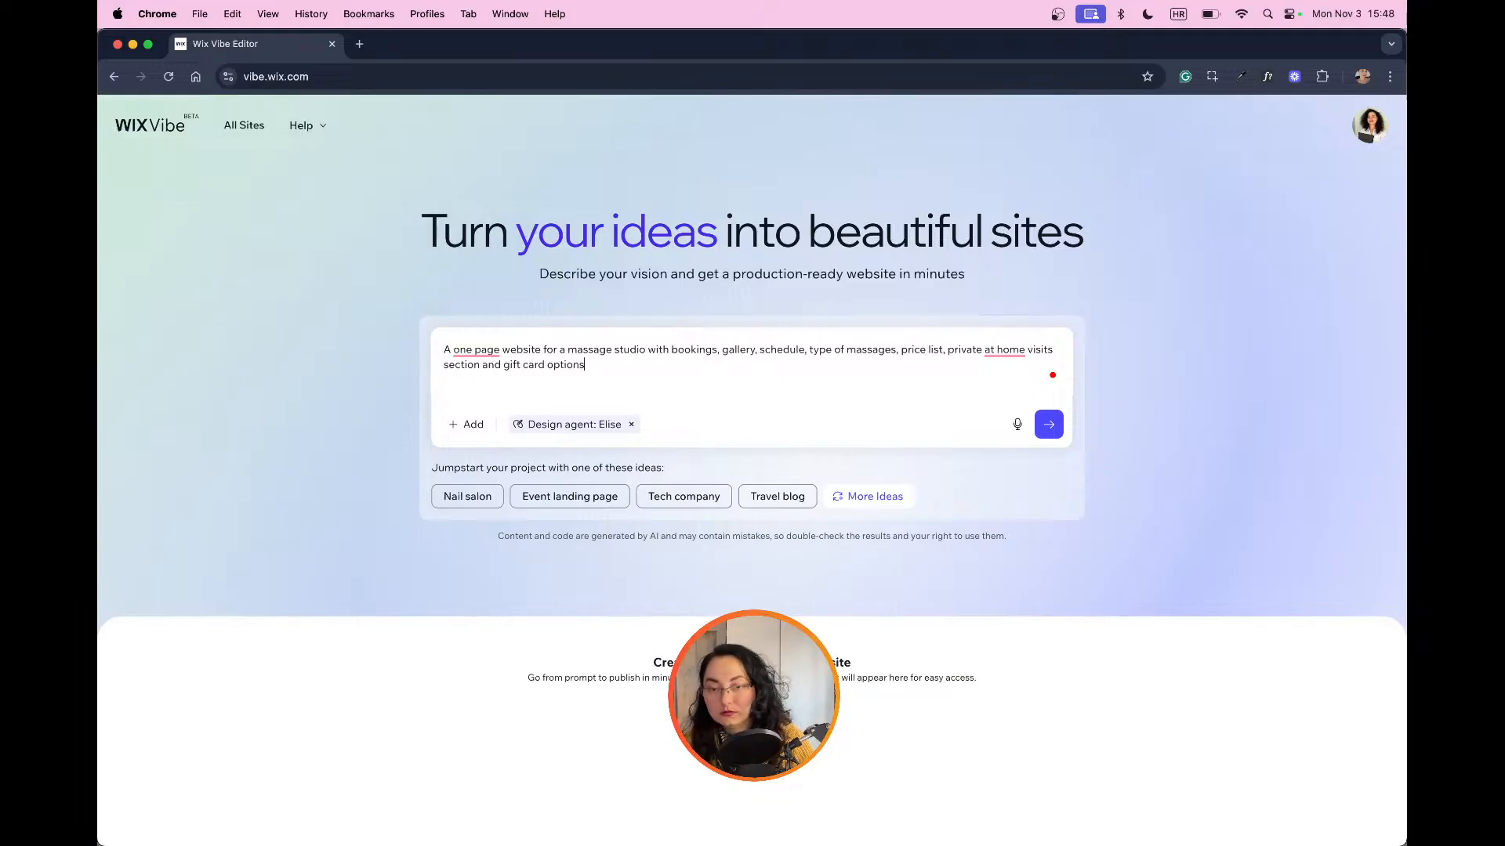
{"action": "type", "text": "."}
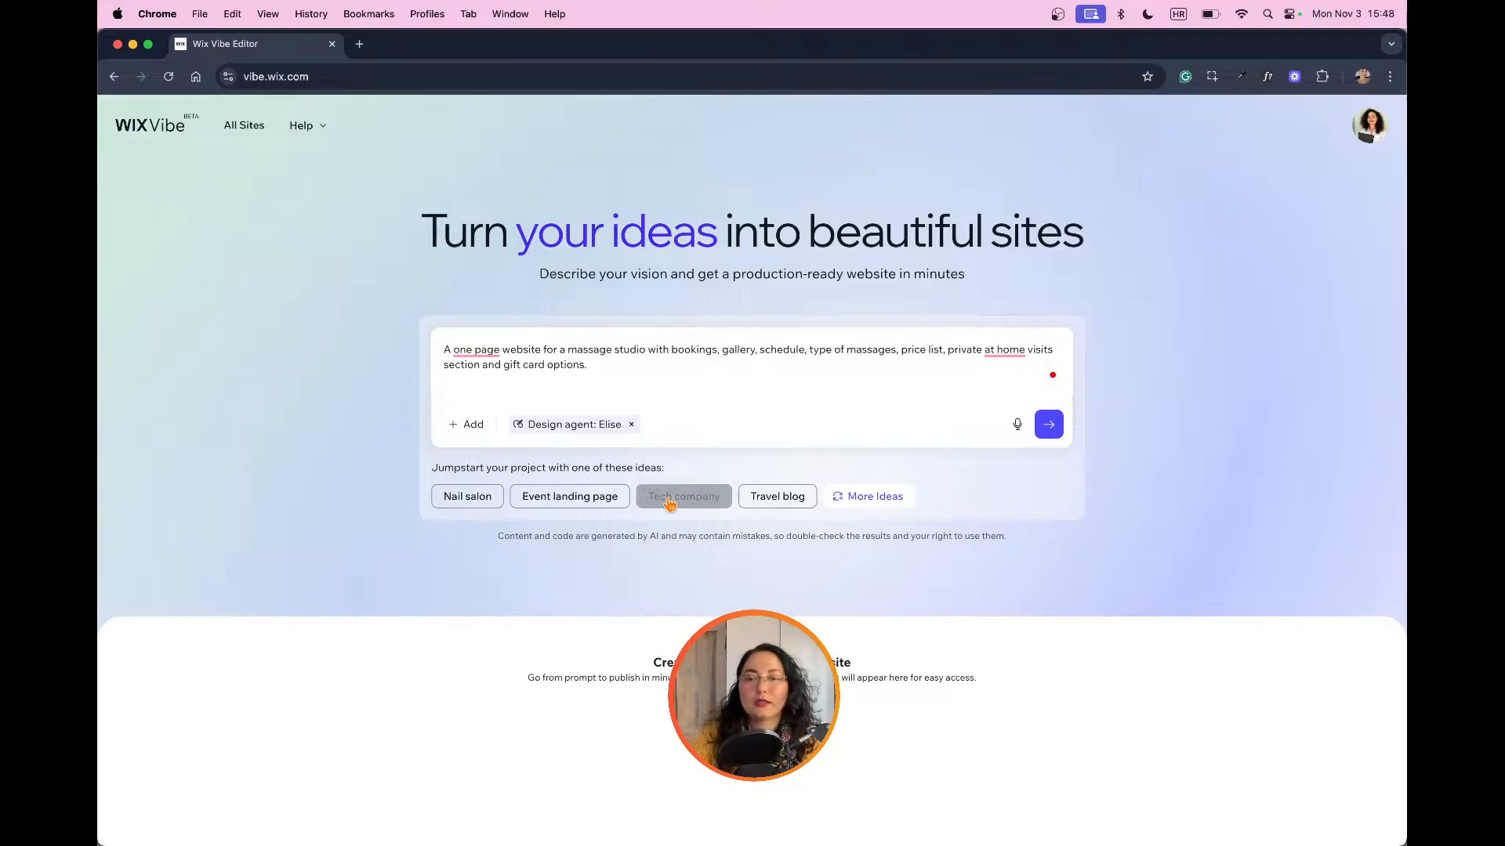
Step: Correct the wording to "one-page" and "at-home" using the suggested fixes, and submit the site prompt
{"action": "left_click", "coordinate": [476, 351]}
{"action": "left_click", "coordinate": [479, 394]}
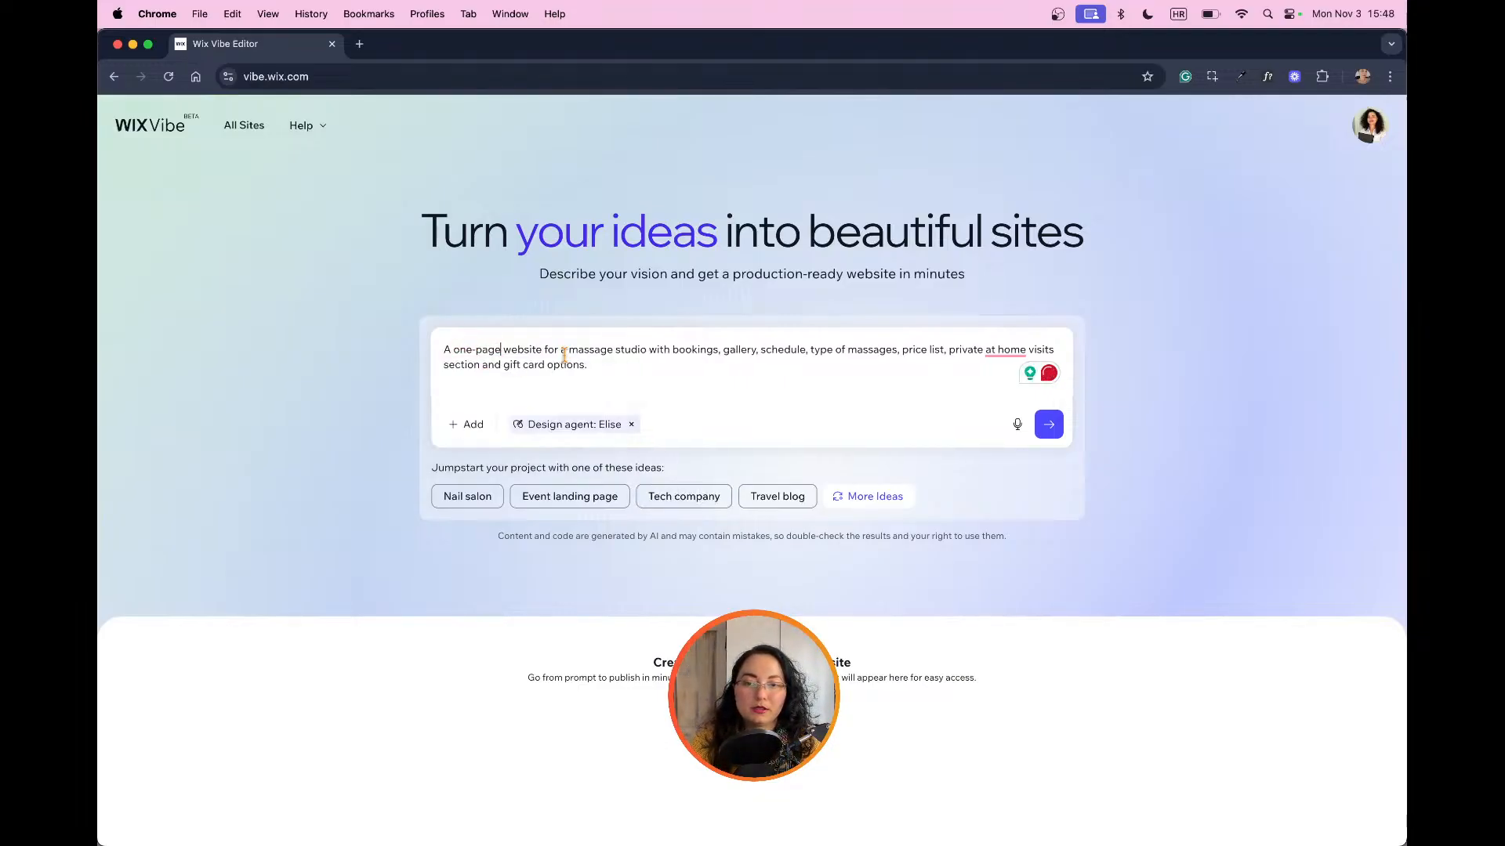
{"action": "left_click", "coordinate": [1004, 351]}
{"action": "left_click", "coordinate": [989, 390]}
{"action": "left_click", "coordinate": [1049, 424]}
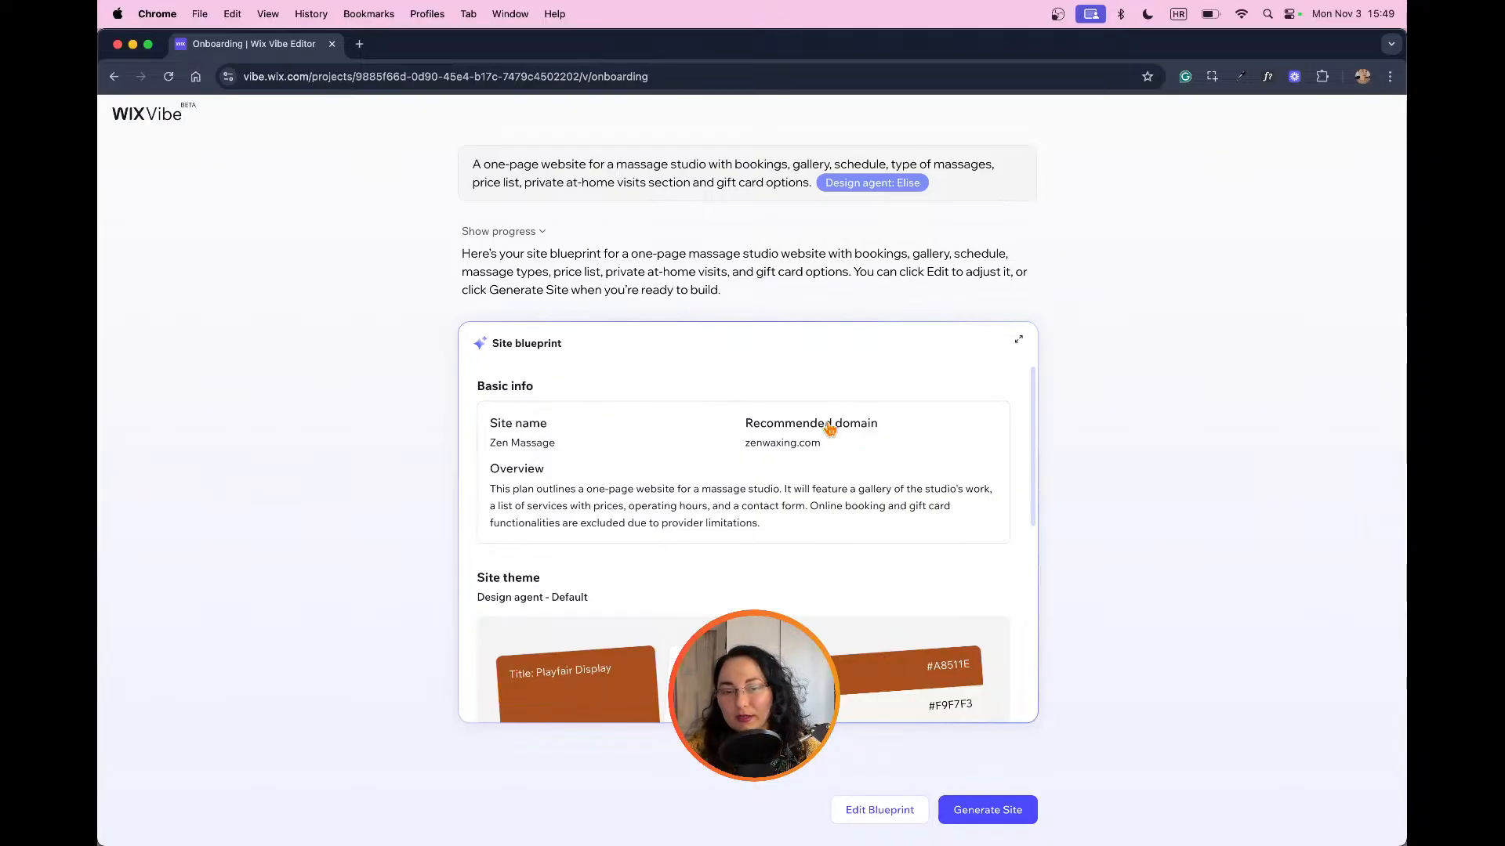
Step: Review the site blueprint's basic info, theme and core elements, and generate the site
{"action": "scroll", "coordinate": [941, 428], "scroll_direction": "down", "scroll_amount": 1}
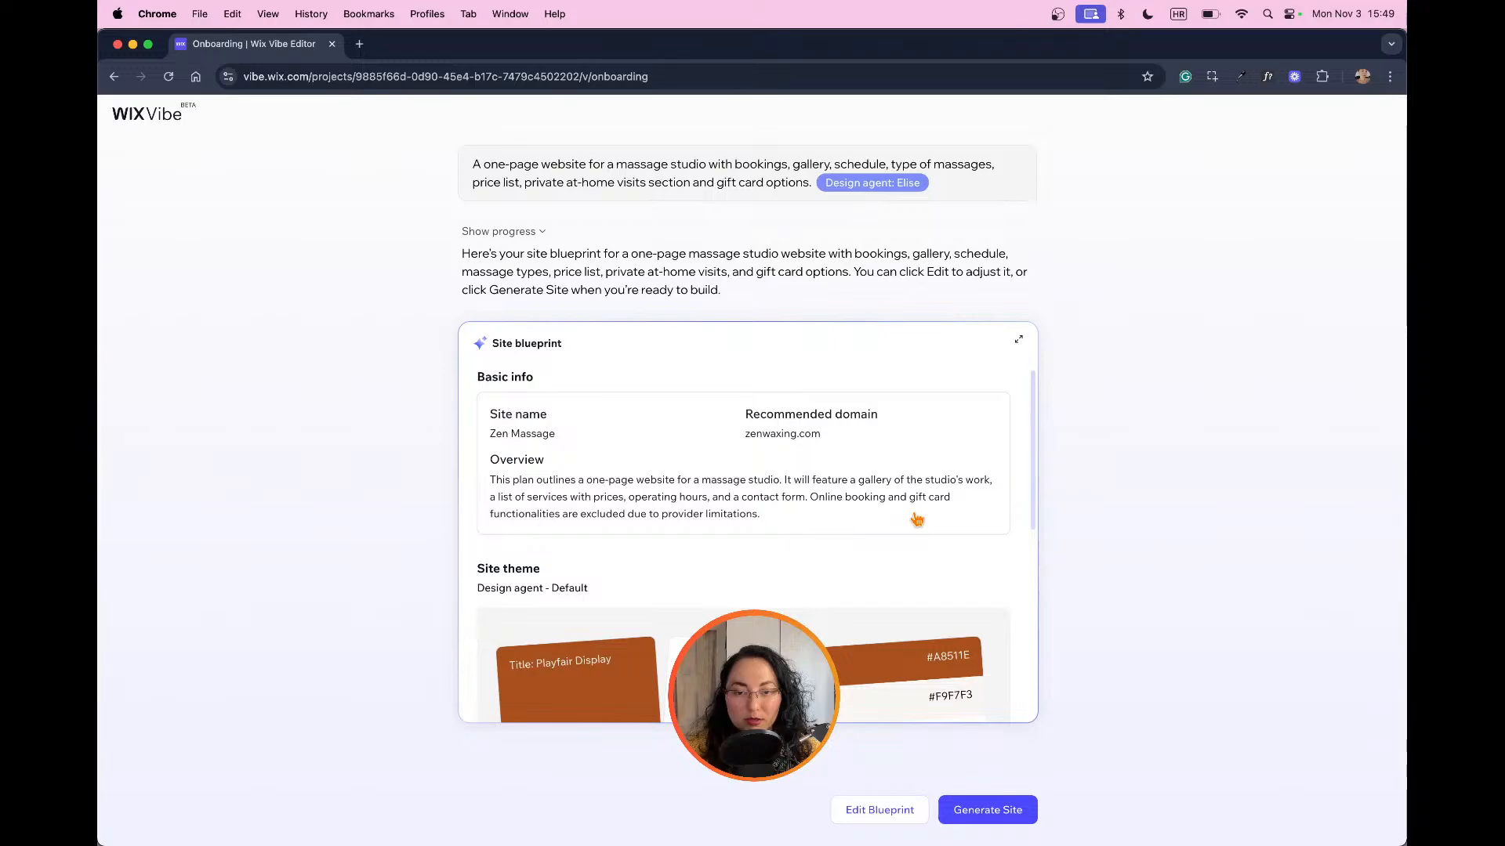
{"action": "scroll", "coordinate": [917, 519], "scroll_direction": "down", "scroll_amount": 5}
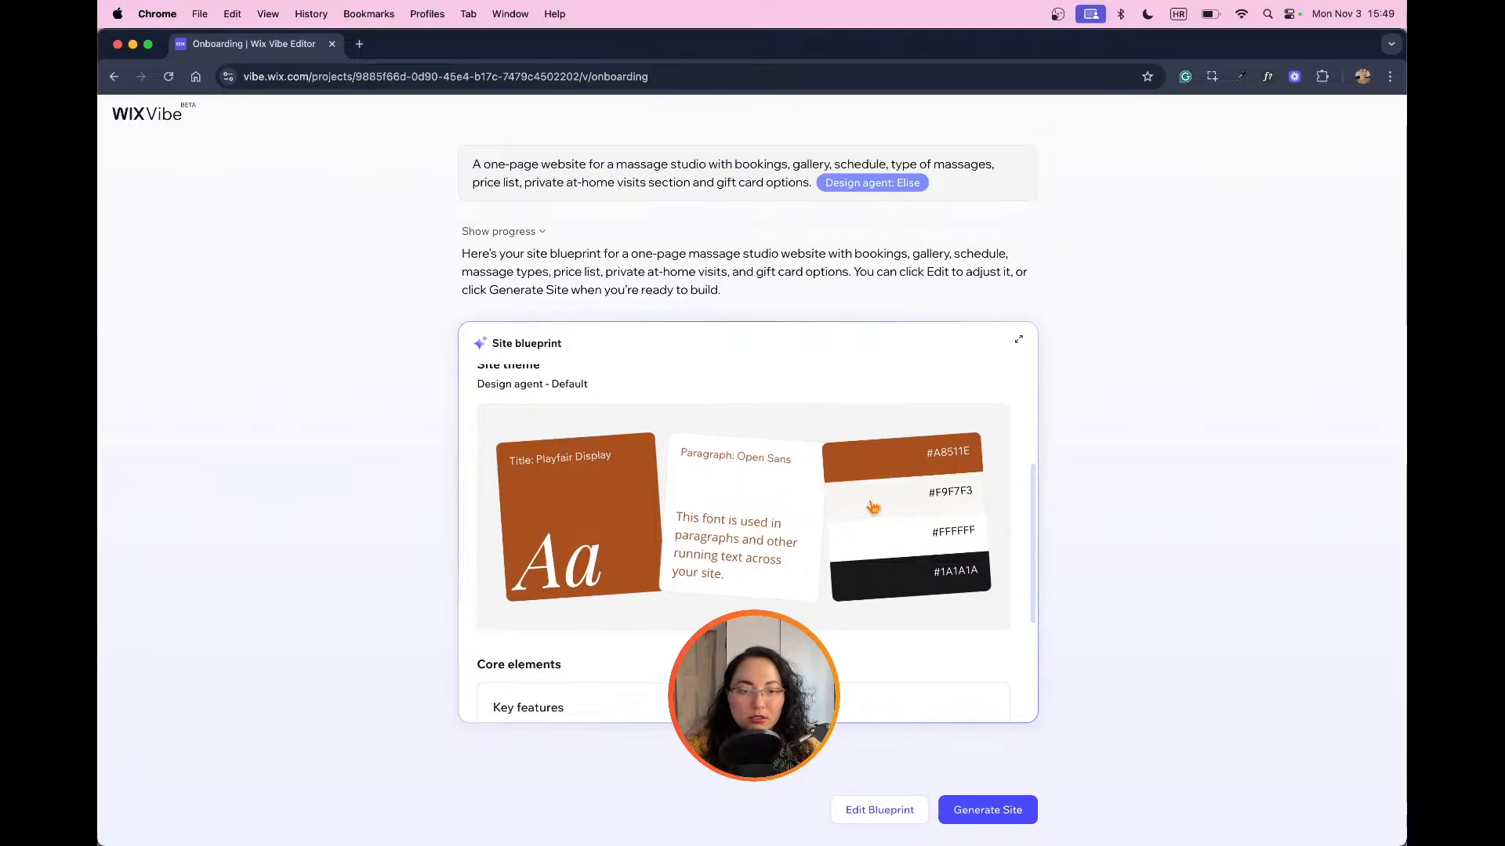
{"action": "scroll", "coordinate": [877, 514], "scroll_direction": "down", "scroll_amount": 2}
{"action": "scroll", "coordinate": [877, 513], "scroll_direction": "up", "scroll_amount": 5}
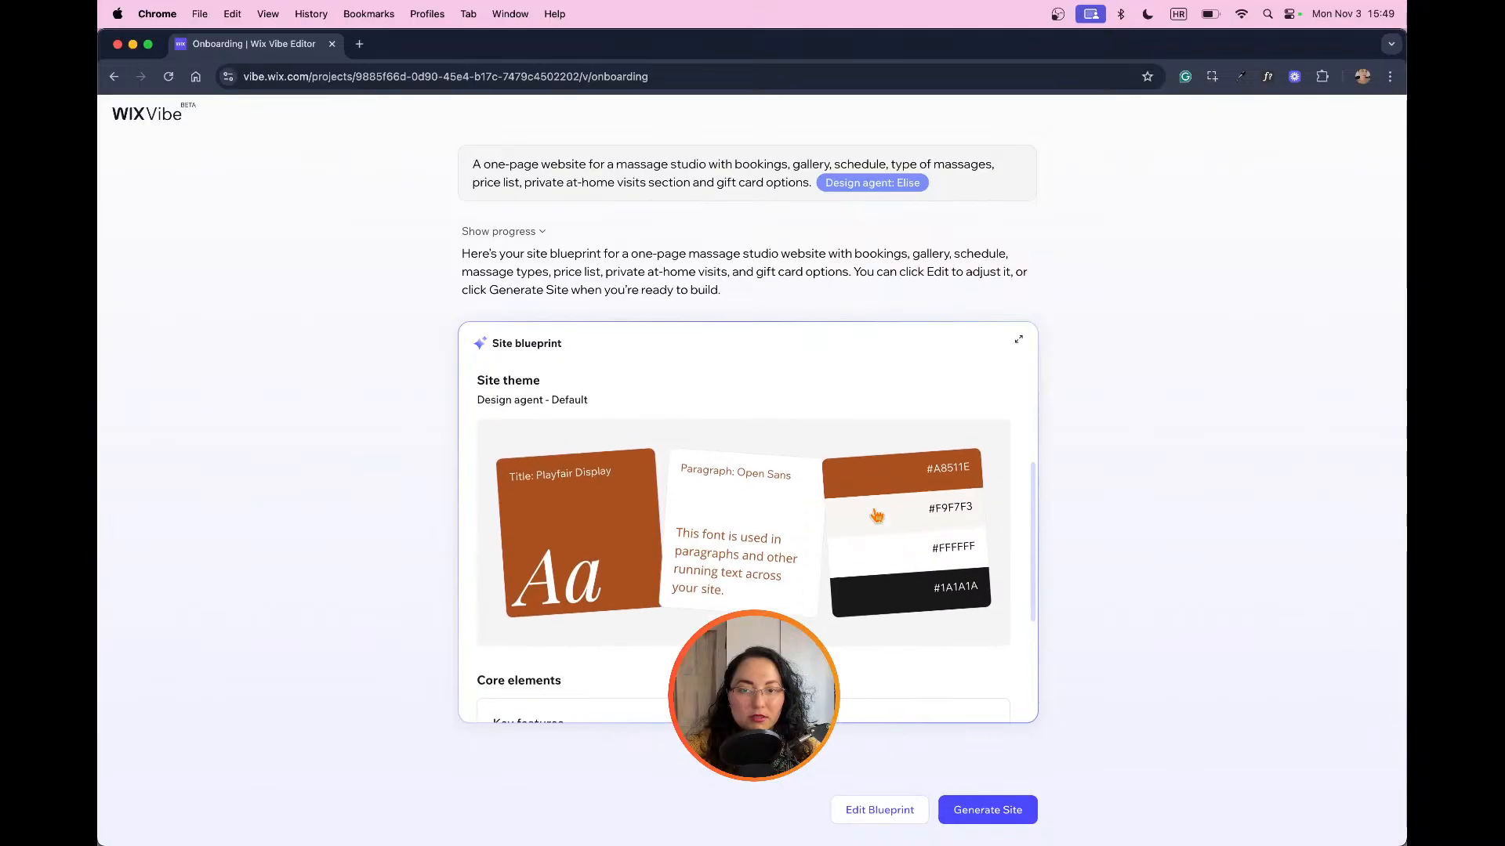
{"action": "scroll", "coordinate": [877, 517], "scroll_direction": "down", "scroll_amount": 8}
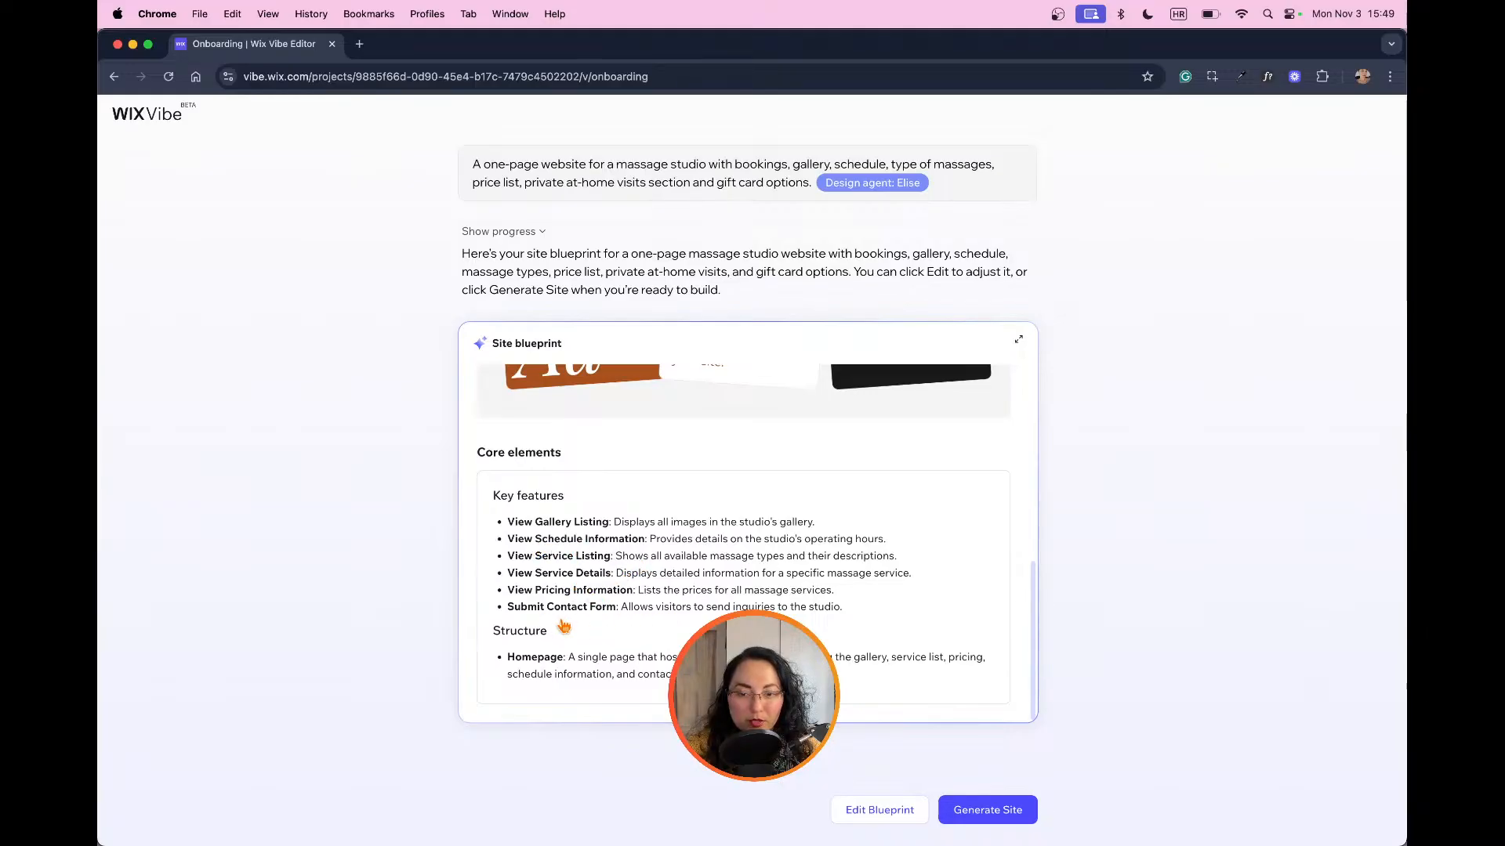
{"action": "left_click", "coordinate": [981, 810]}
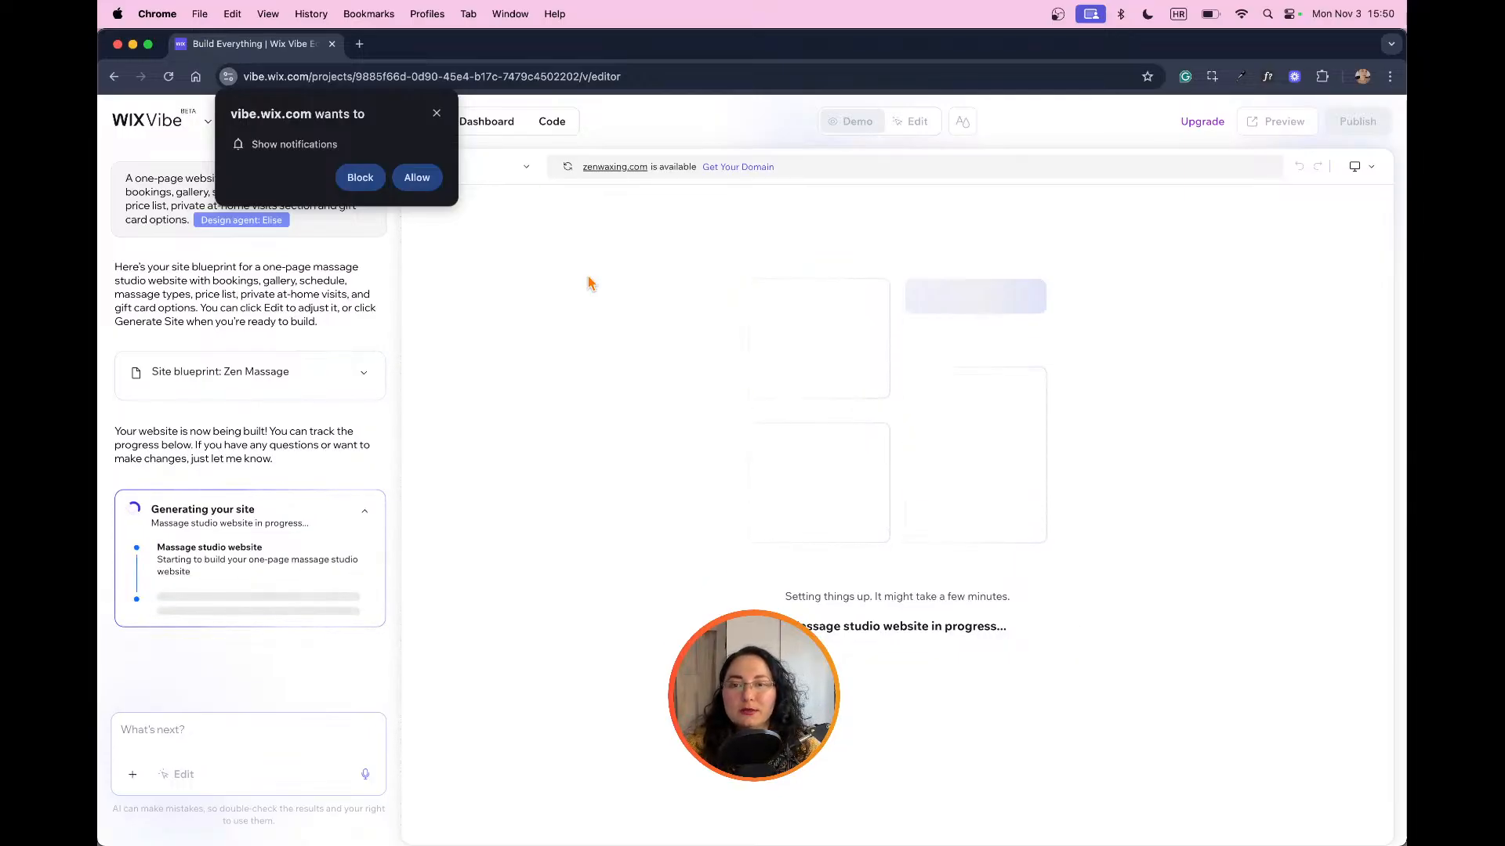
Step: Dismiss the site's notification request and switch the generated website to Demo mode
{"action": "left_click", "coordinate": [437, 114]}
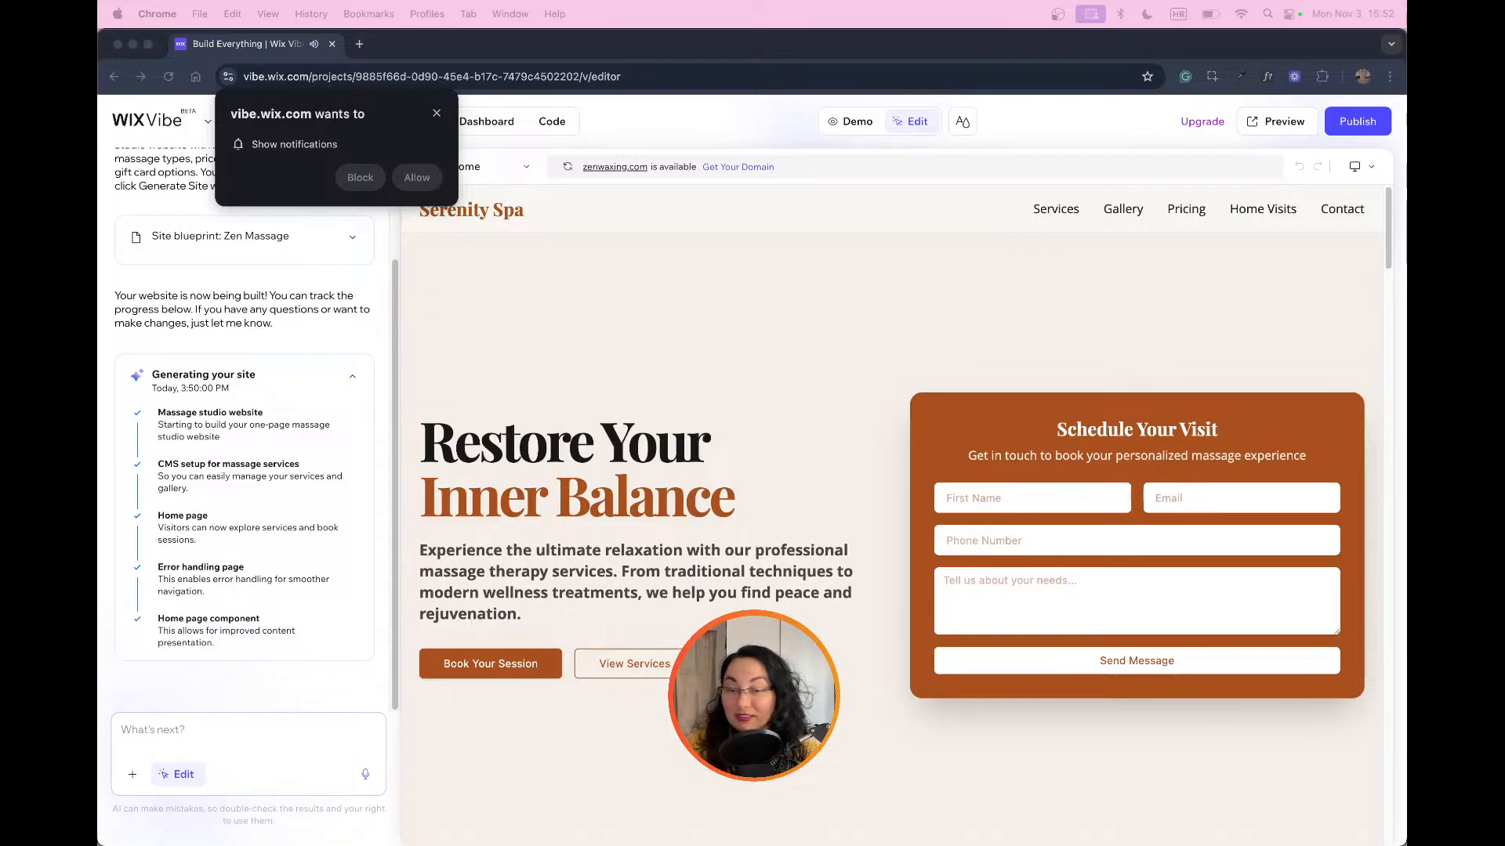
{"action": "left_click", "coordinate": [437, 114]}
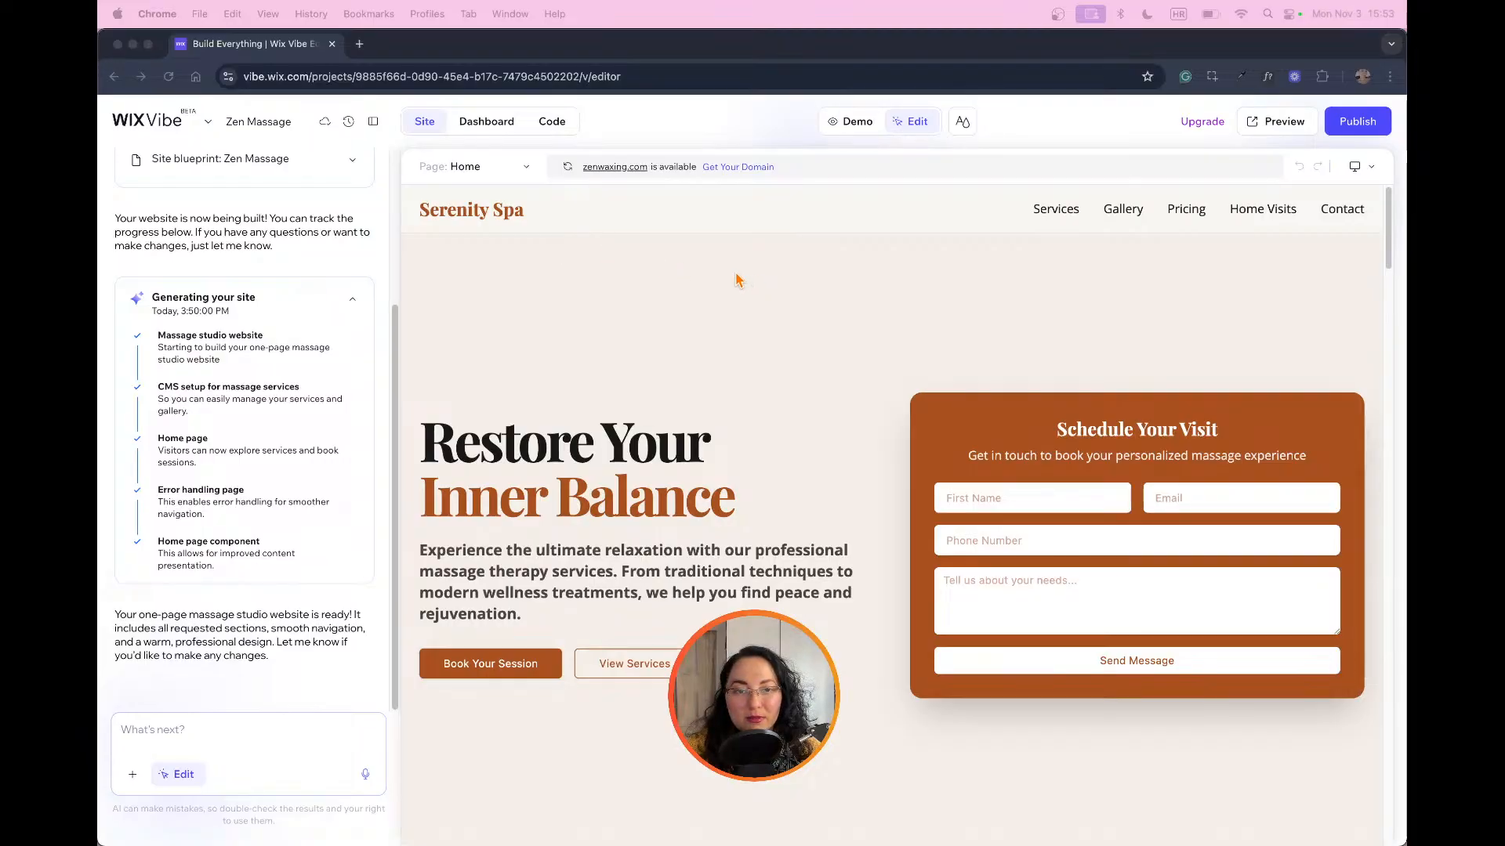
{"action": "left_click", "coordinate": [846, 126]}
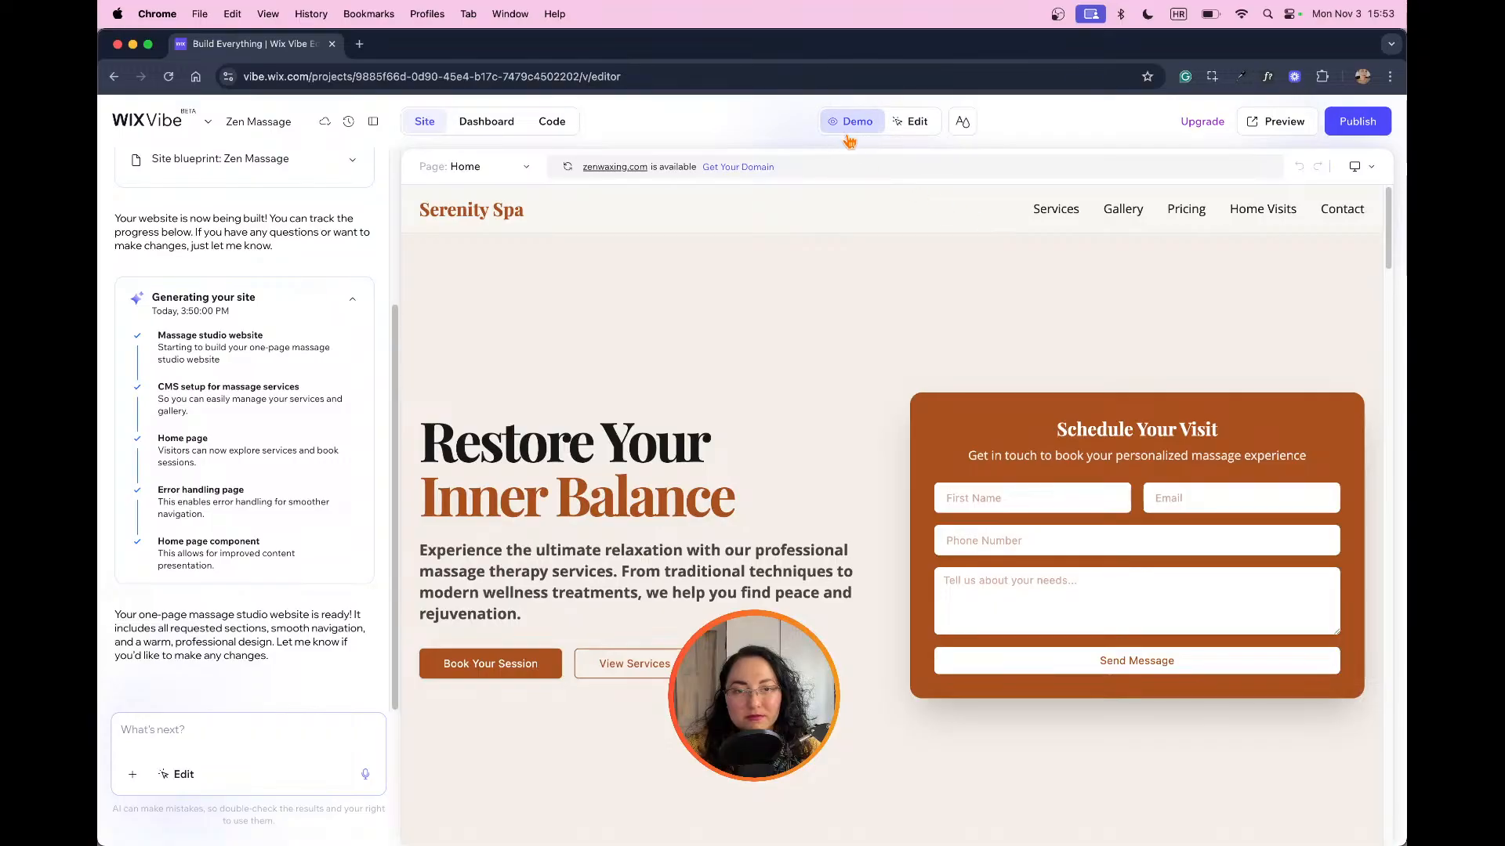
{"action": "scroll", "coordinate": [970, 299], "scroll_direction": "down", "scroll_amount": 5}
{"action": "scroll", "coordinate": [1003, 302], "scroll_direction": "up", "scroll_amount": 5}
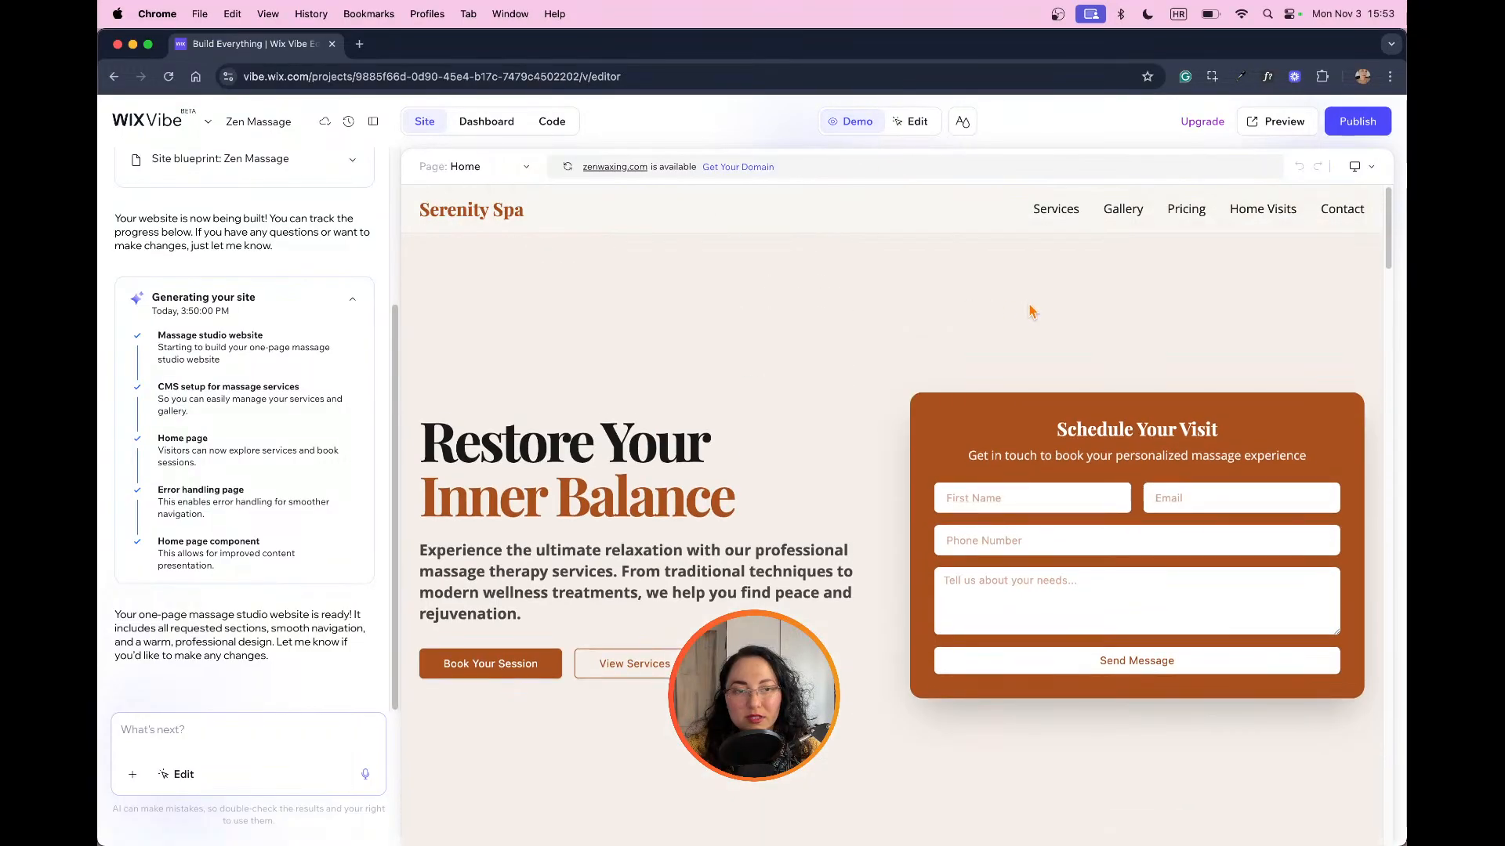
Step: Go to the website's Services section and examine the massage types offered
{"action": "left_click", "coordinate": [1058, 210]}
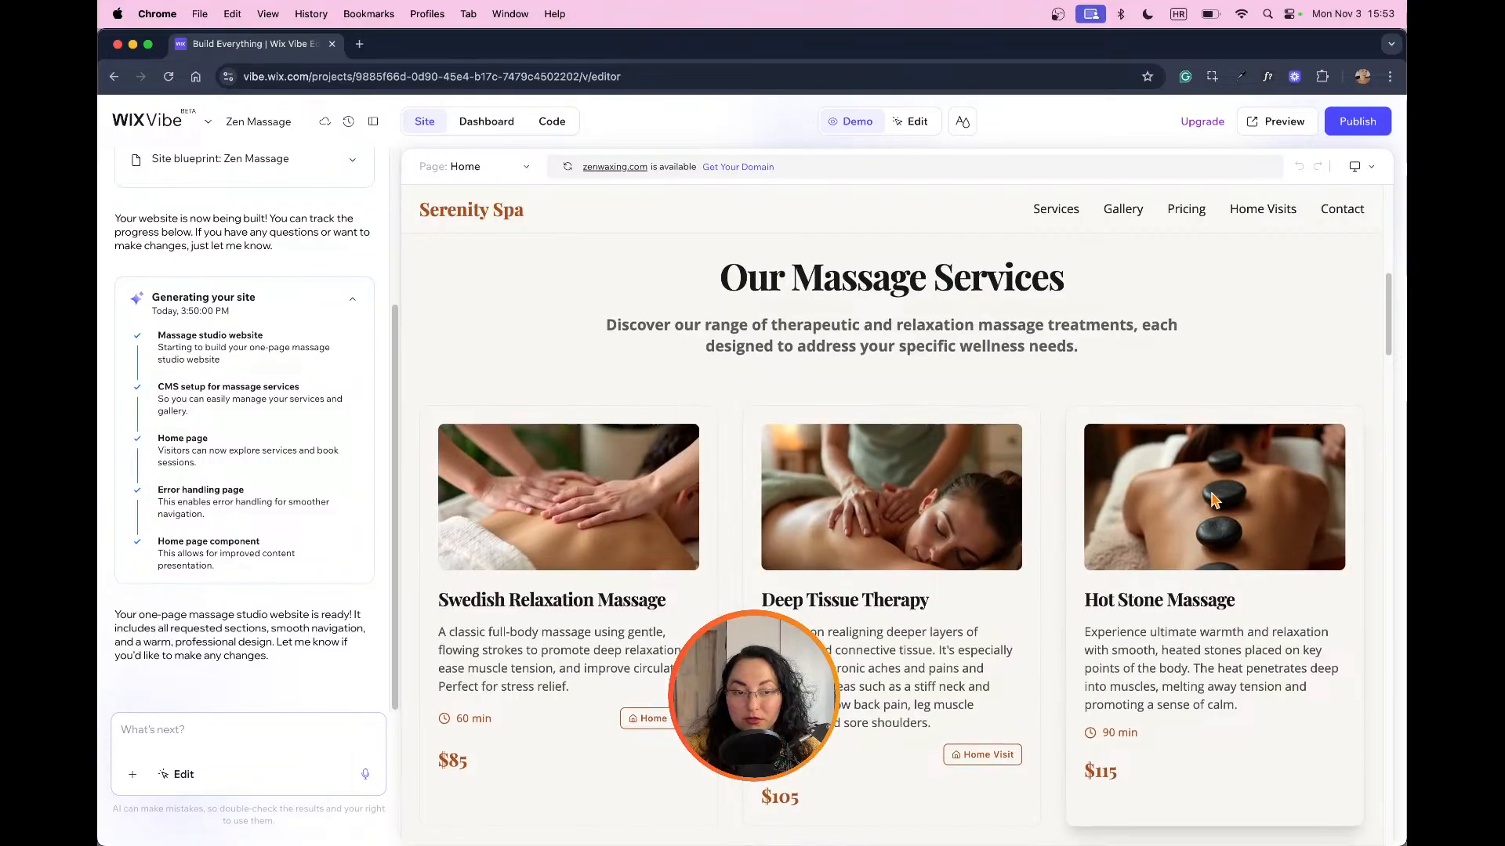
{"action": "scroll", "coordinate": [1213, 500], "scroll_direction": "down", "scroll_amount": 3}
{"action": "scroll", "coordinate": [1213, 500], "scroll_direction": "down", "scroll_amount": 8}
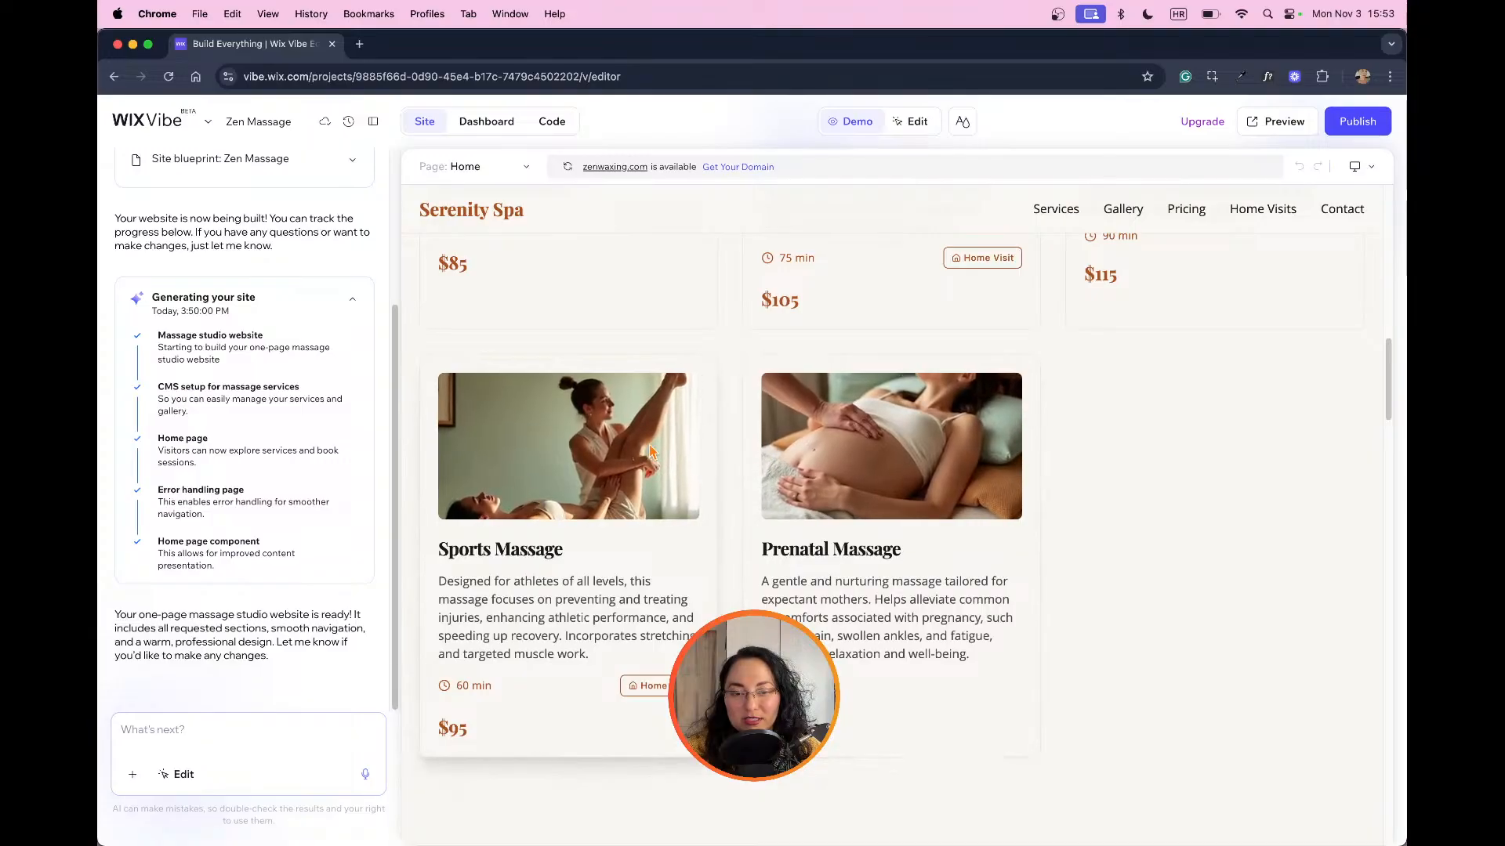
{"action": "scroll", "coordinate": [735, 487], "scroll_direction": "down", "scroll_amount": 10}
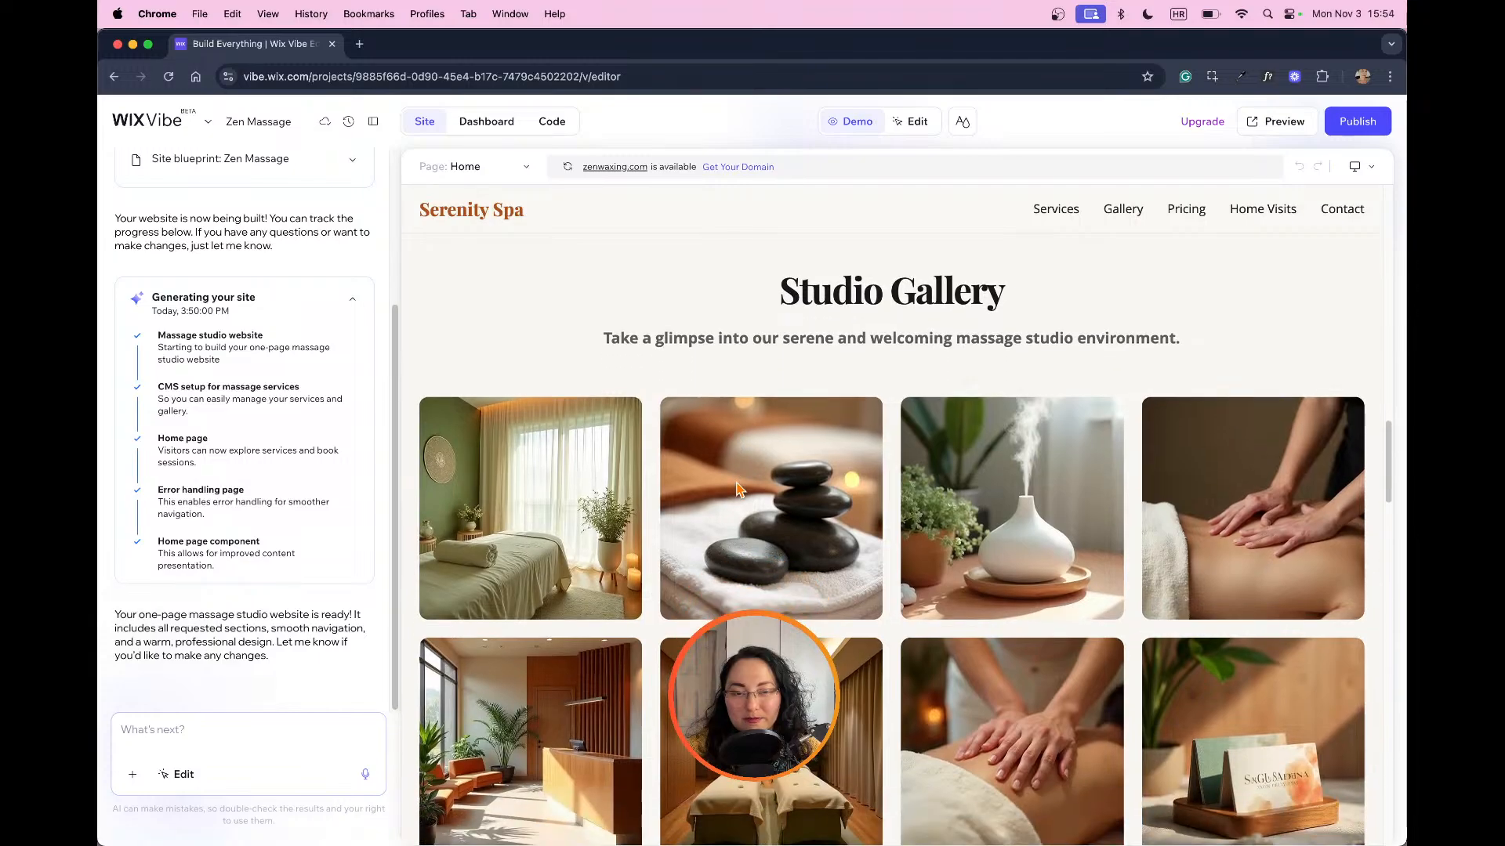
Step: Examine the Studio Gallery photos and their captions along with the neighbouring pricing and services sections
{"action": "scroll", "coordinate": [737, 487], "scroll_direction": "up", "scroll_amount": 3}
{"action": "scroll", "coordinate": [760, 493], "scroll_direction": "down", "scroll_amount": 3}
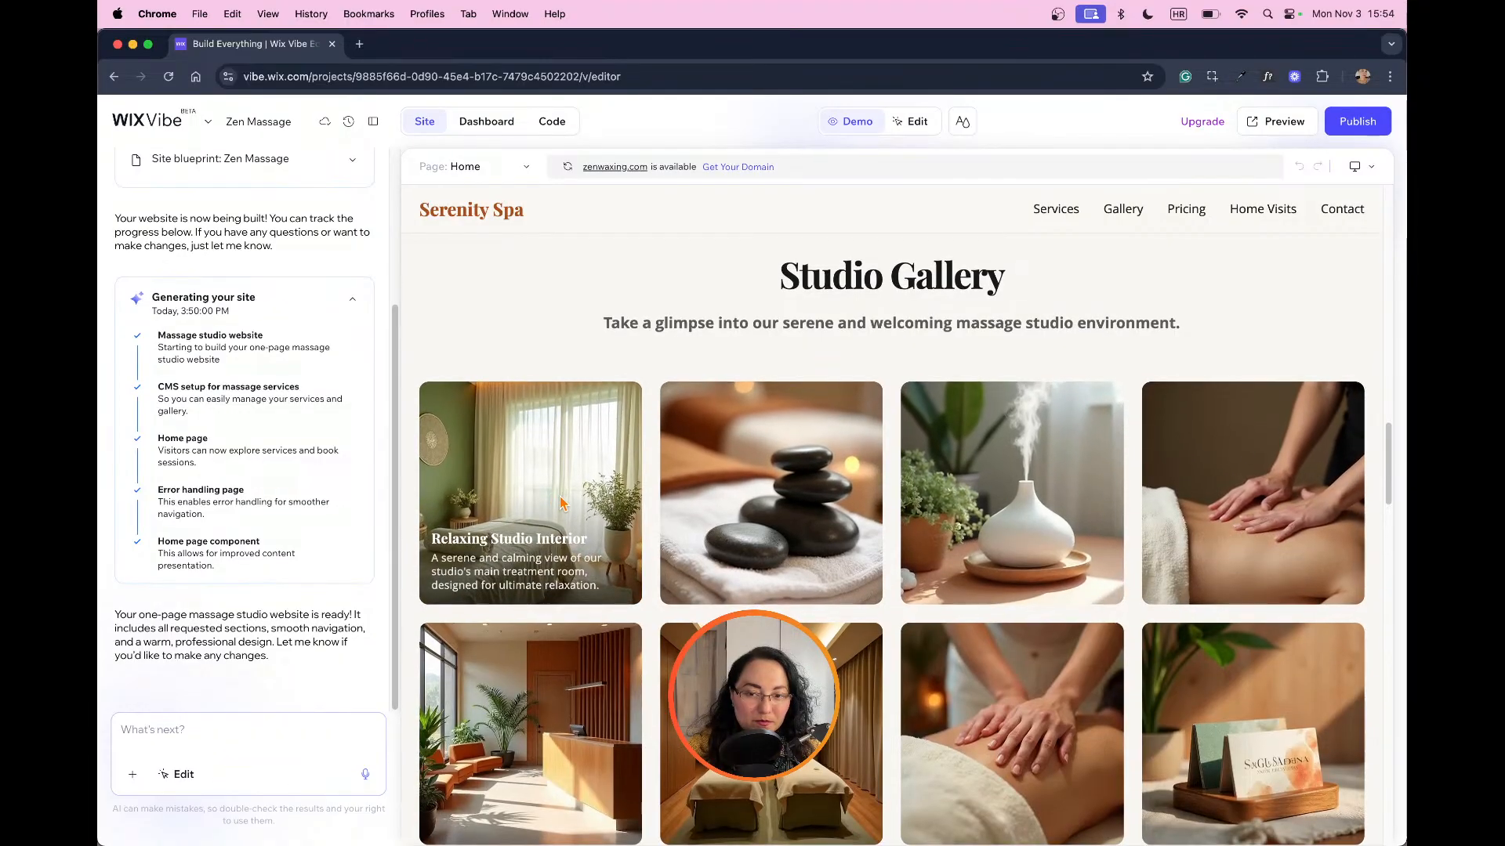
{"action": "scroll", "coordinate": [758, 415], "scroll_direction": "down", "scroll_amount": 2}
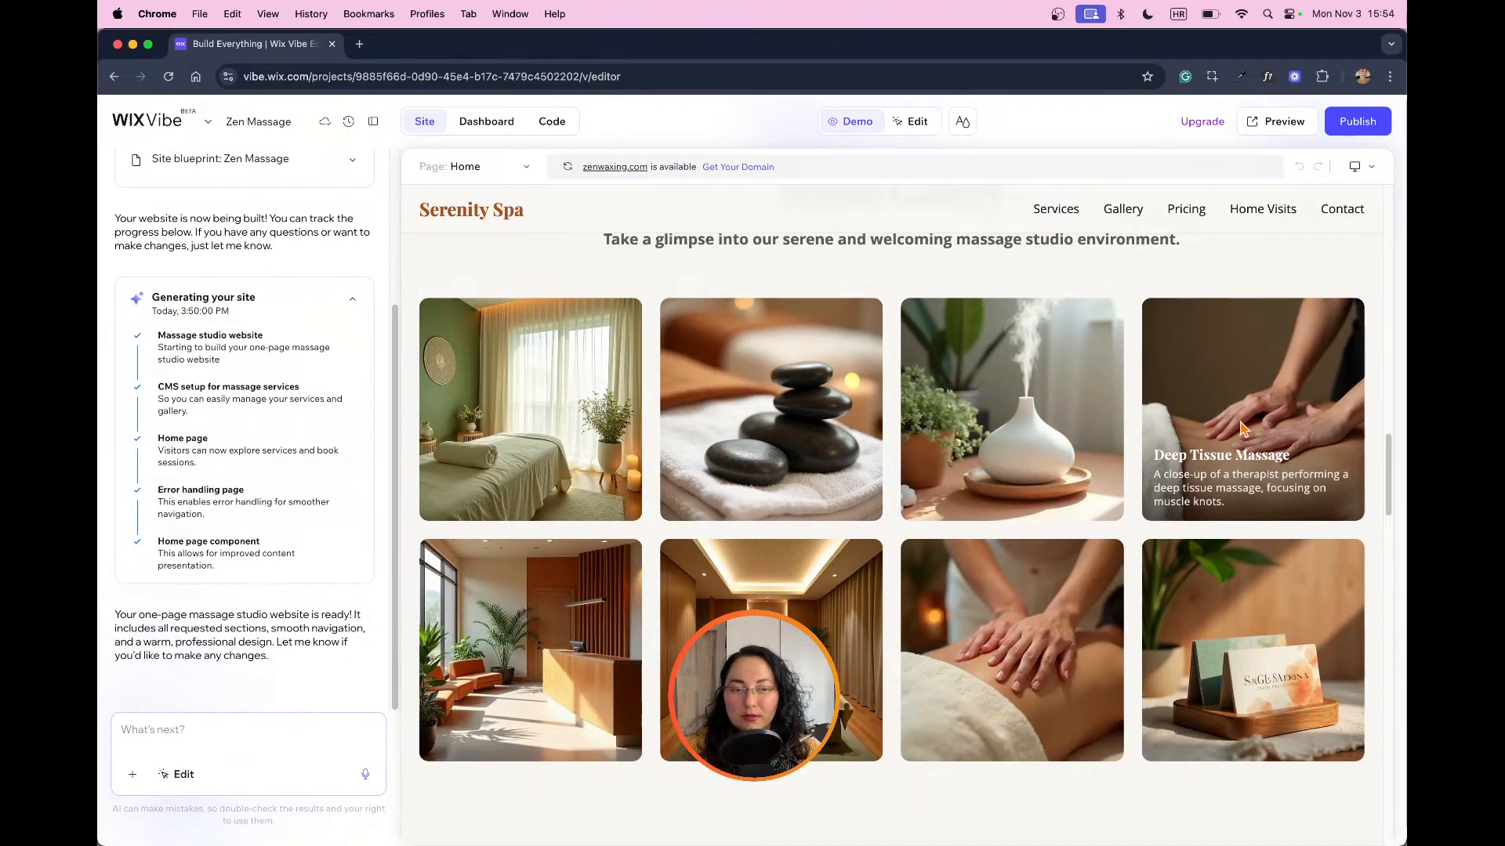
{"action": "scroll", "coordinate": [1258, 445], "scroll_direction": "down", "scroll_amount": 4}
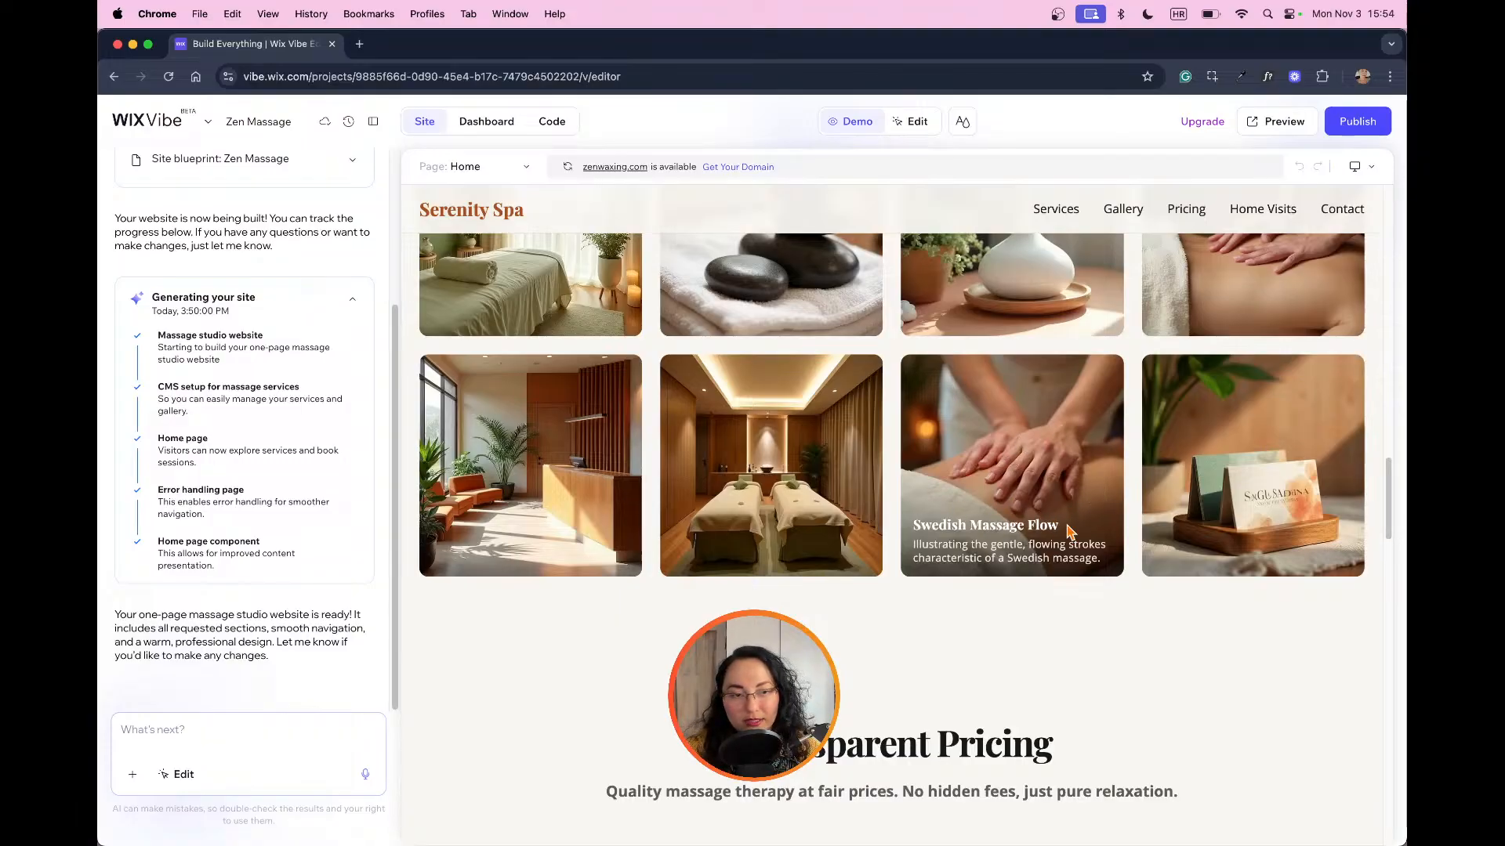
{"action": "scroll", "coordinate": [1029, 520], "scroll_direction": "up", "scroll_amount": 3}
{"action": "scroll", "coordinate": [1029, 520], "scroll_direction": "down", "scroll_amount": 10}
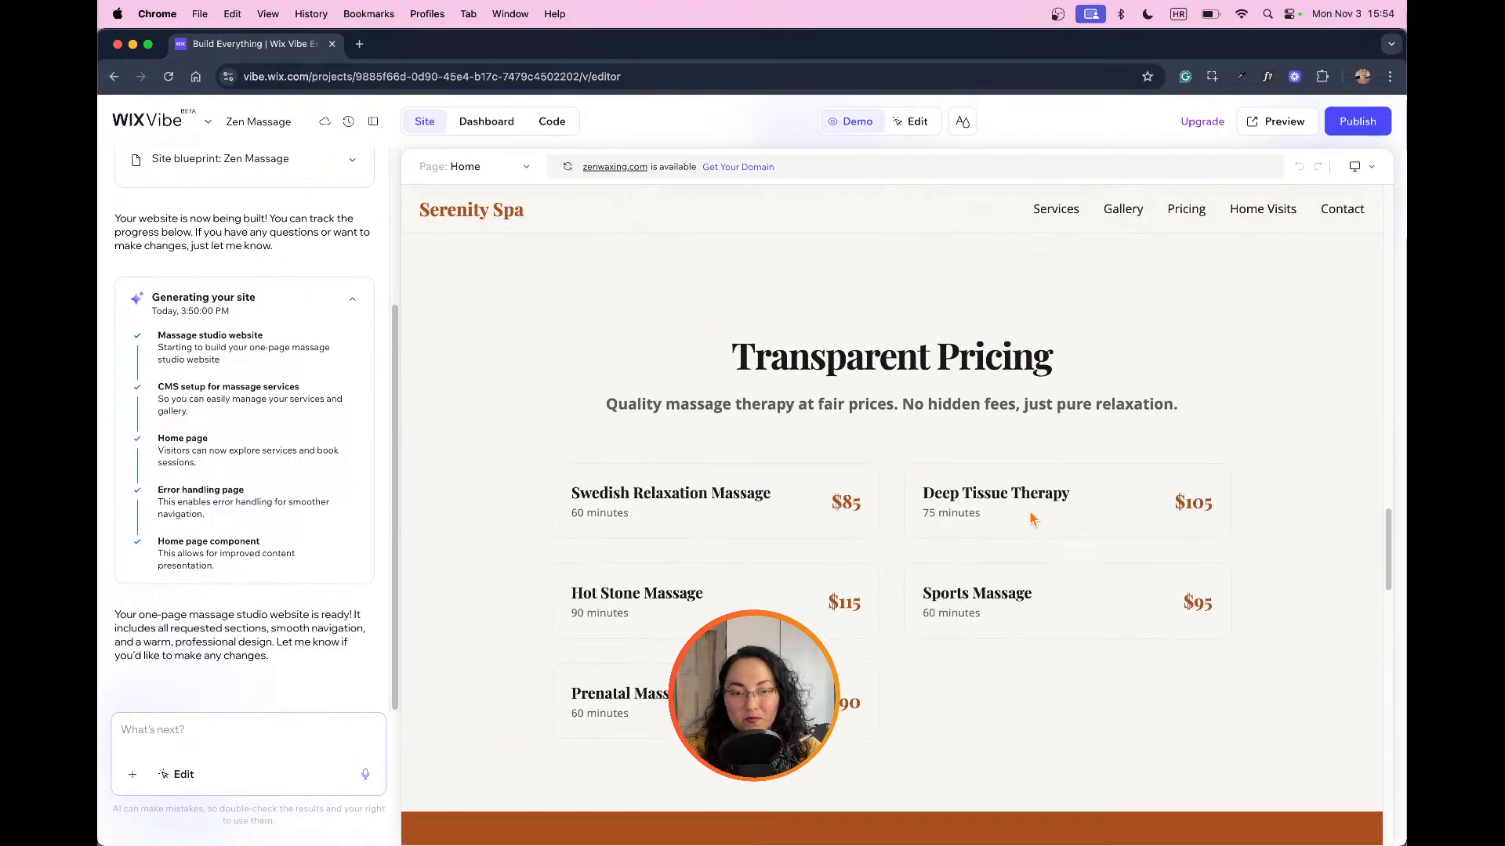
{"action": "scroll", "coordinate": [1105, 527], "scroll_direction": "up", "scroll_amount": 5}
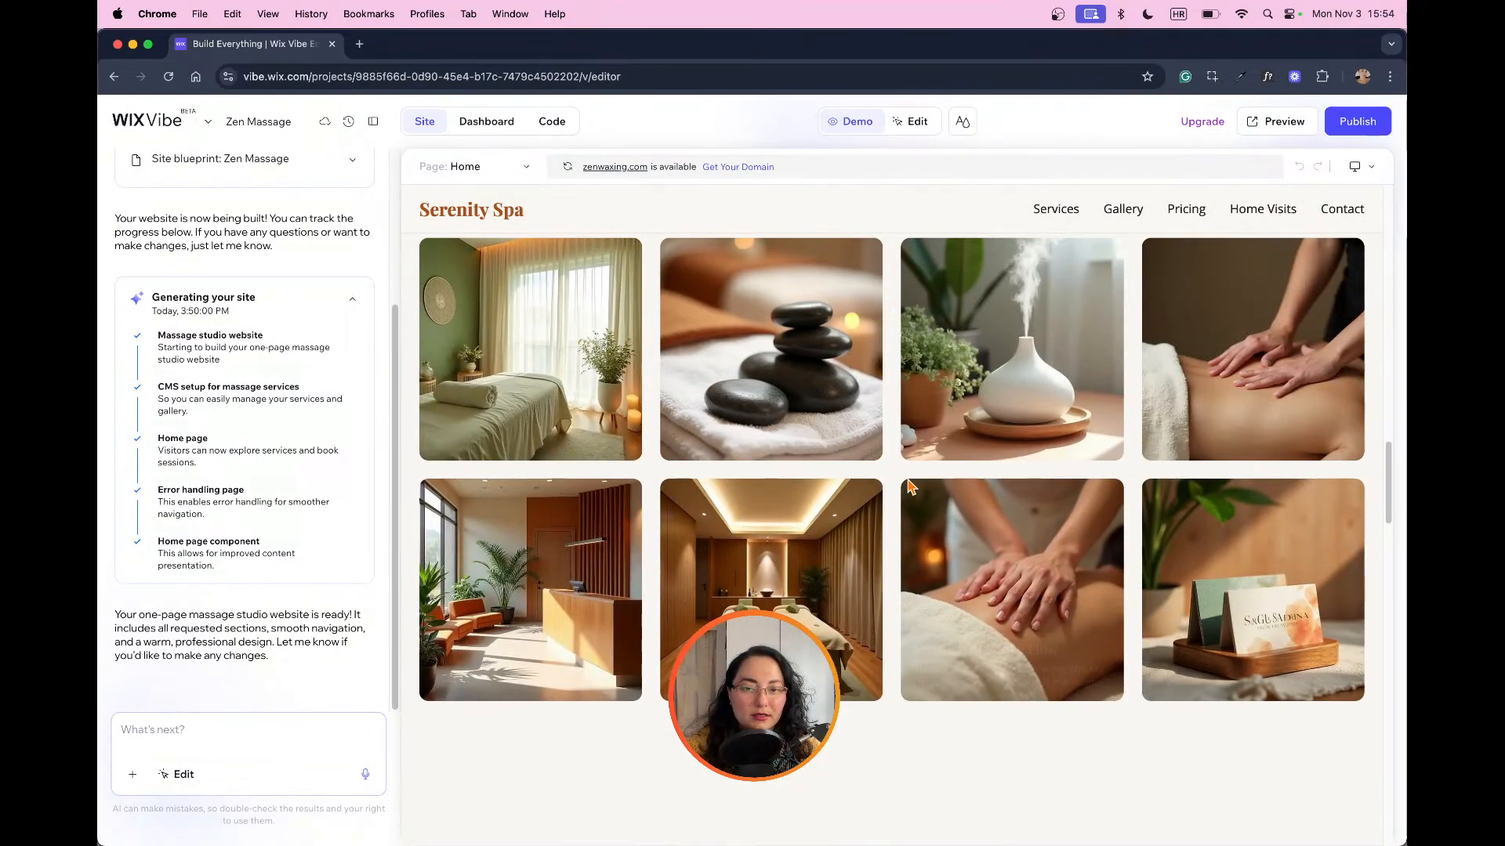
{"action": "scroll", "coordinate": [910, 487], "scroll_direction": "up", "scroll_amount": 10}
{"action": "scroll", "coordinate": [956, 494], "scroll_direction": "up", "scroll_amount": 10}
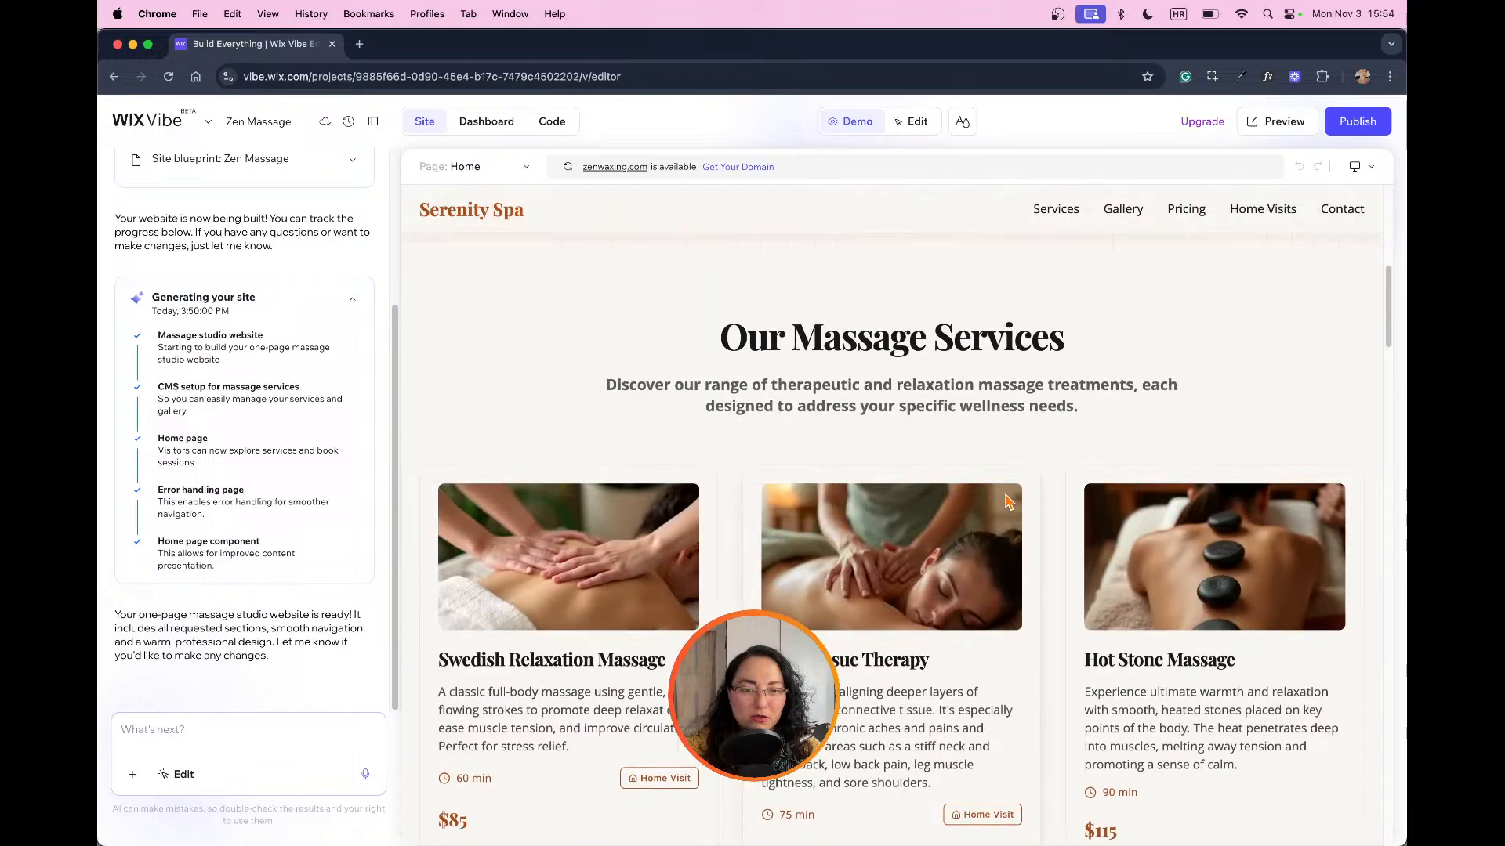
Step: Test the website's Gallery, Pricing, Home Visits and Contact navigation links and check the section each one leads to
{"action": "left_click", "coordinate": [1126, 215]}
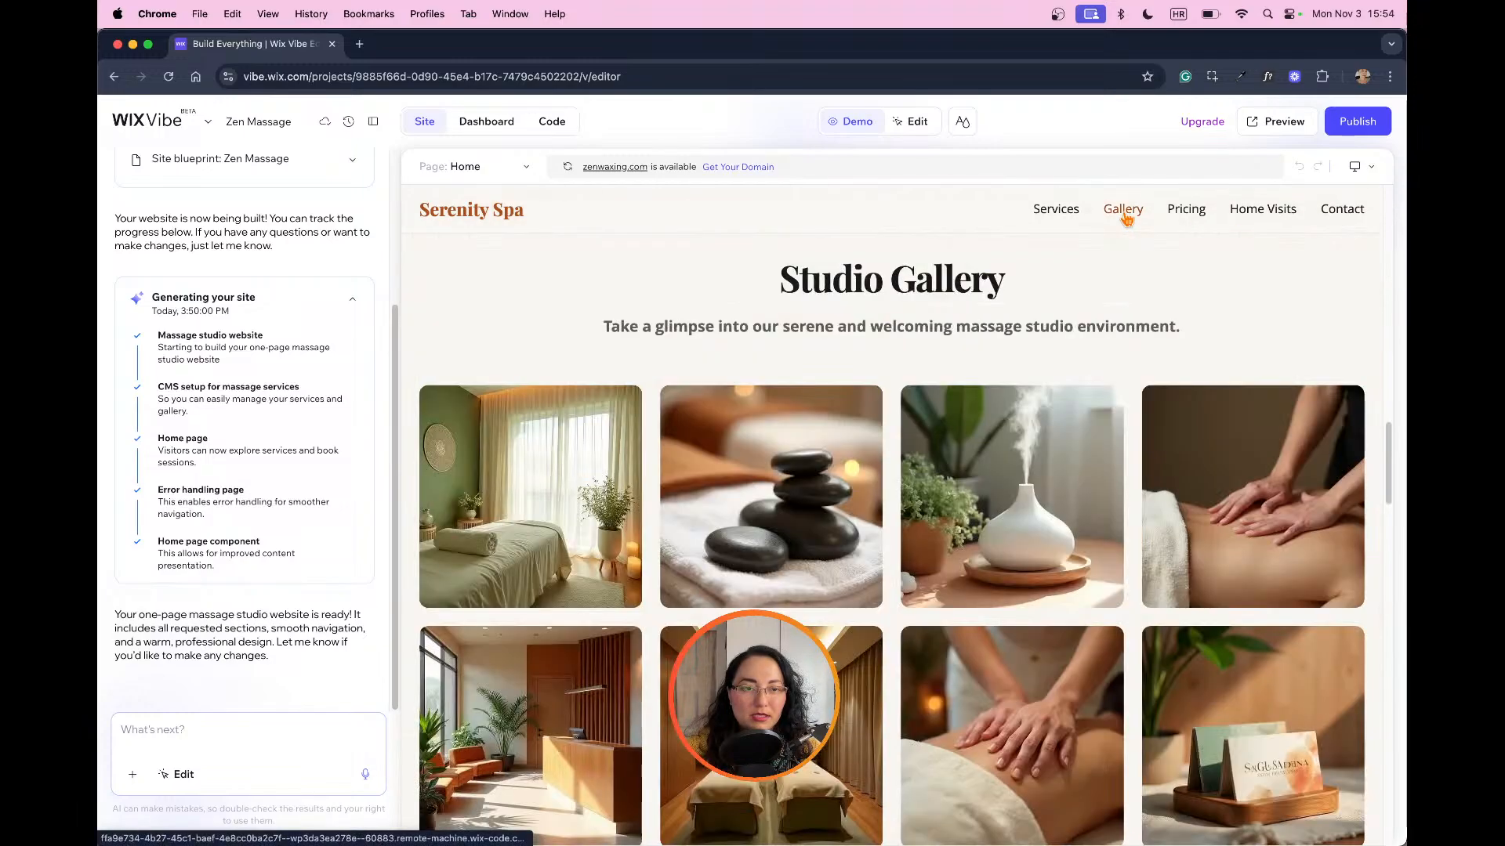
{"action": "left_click", "coordinate": [1187, 212]}
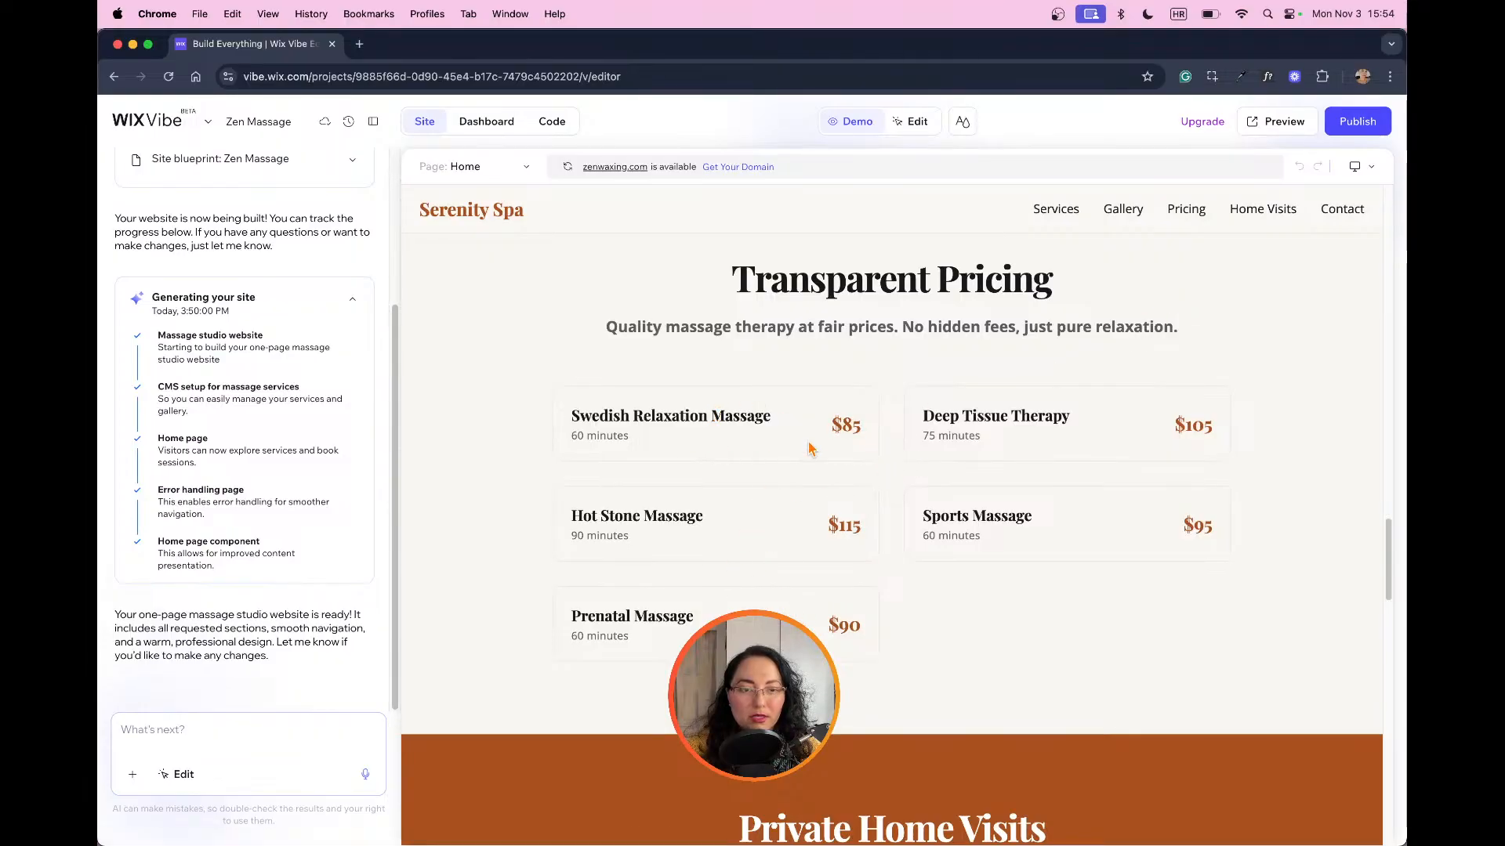
{"action": "left_click", "coordinate": [1258, 210]}
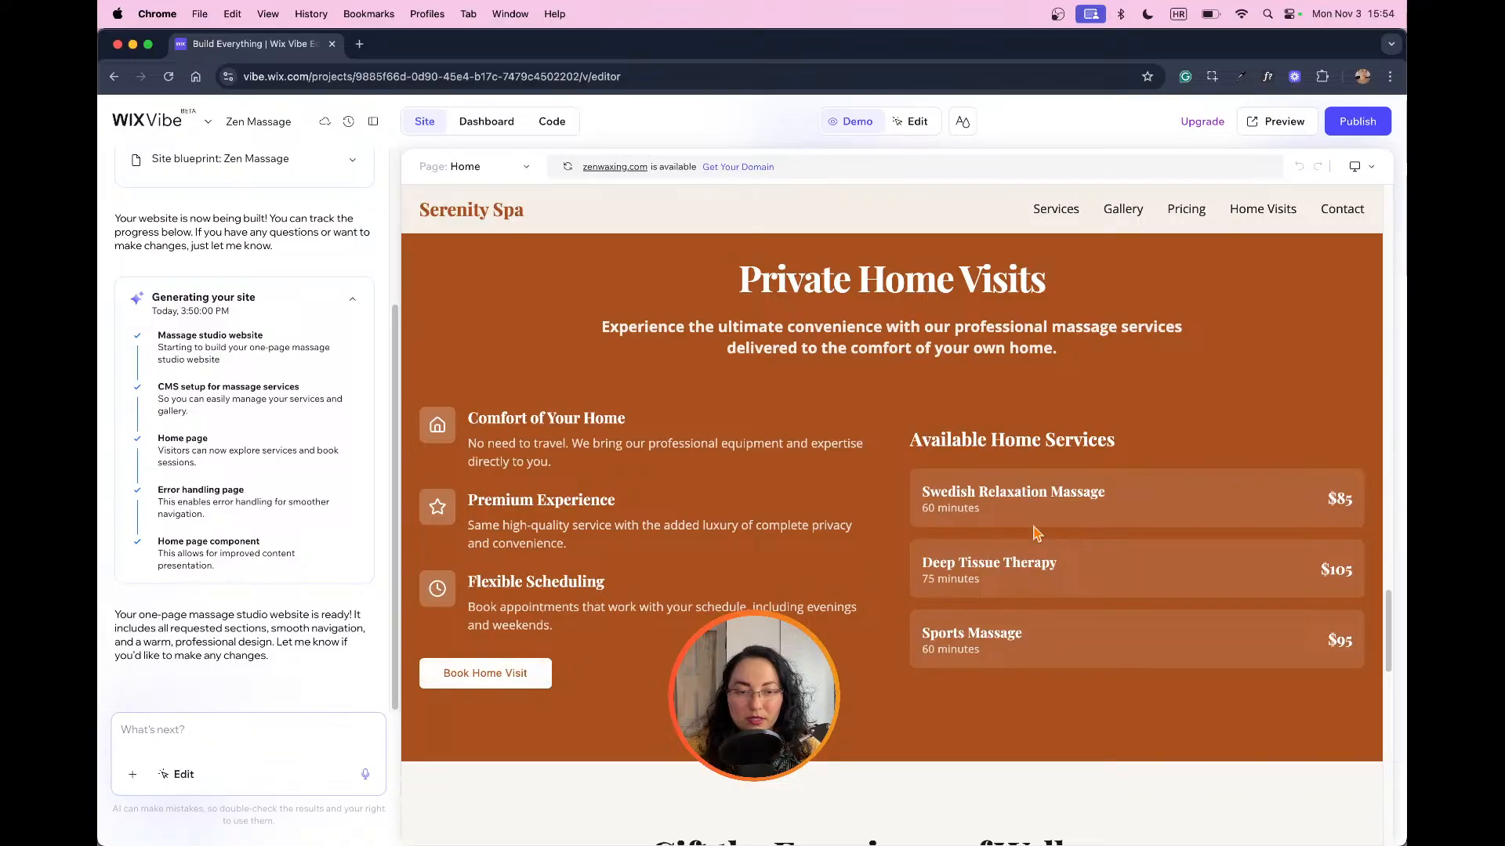
{"action": "scroll", "coordinate": [1245, 530], "scroll_direction": "down", "scroll_amount": 3}
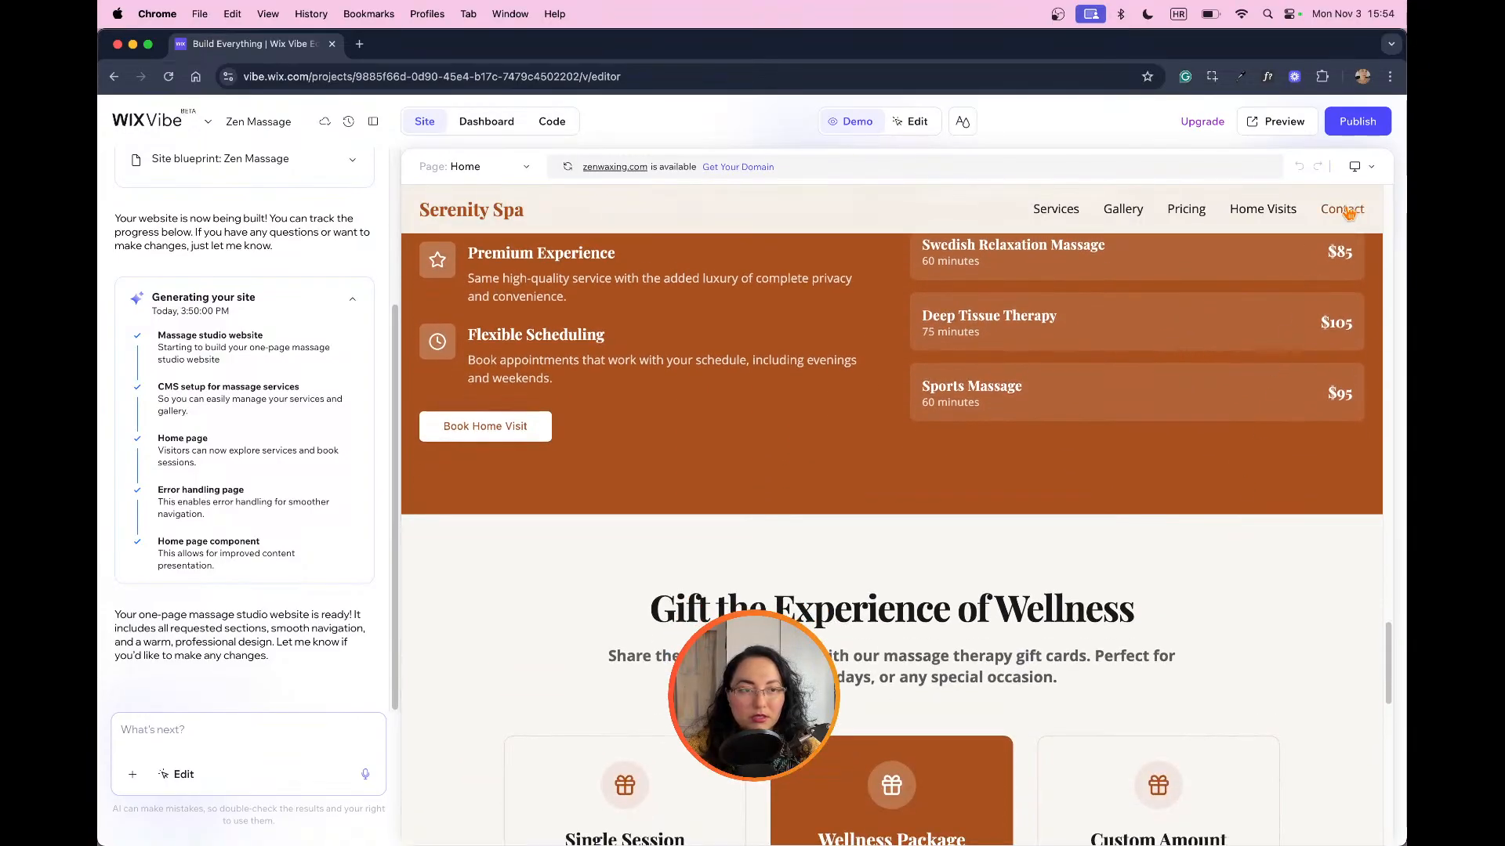
{"action": "left_click", "coordinate": [1343, 209]}
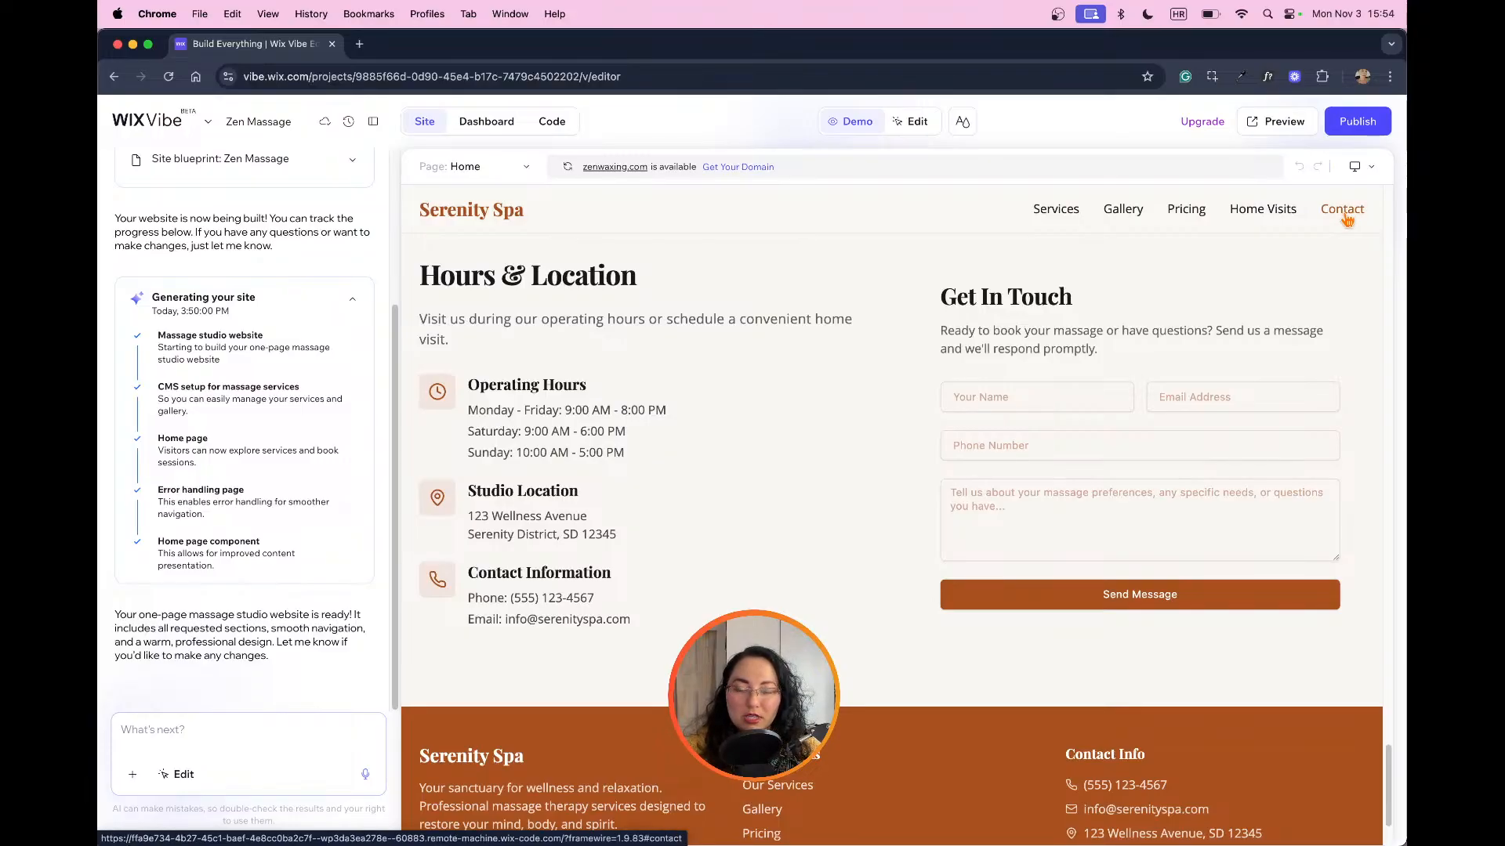
{"action": "scroll", "coordinate": [957, 404], "scroll_direction": "down", "scroll_amount": 3}
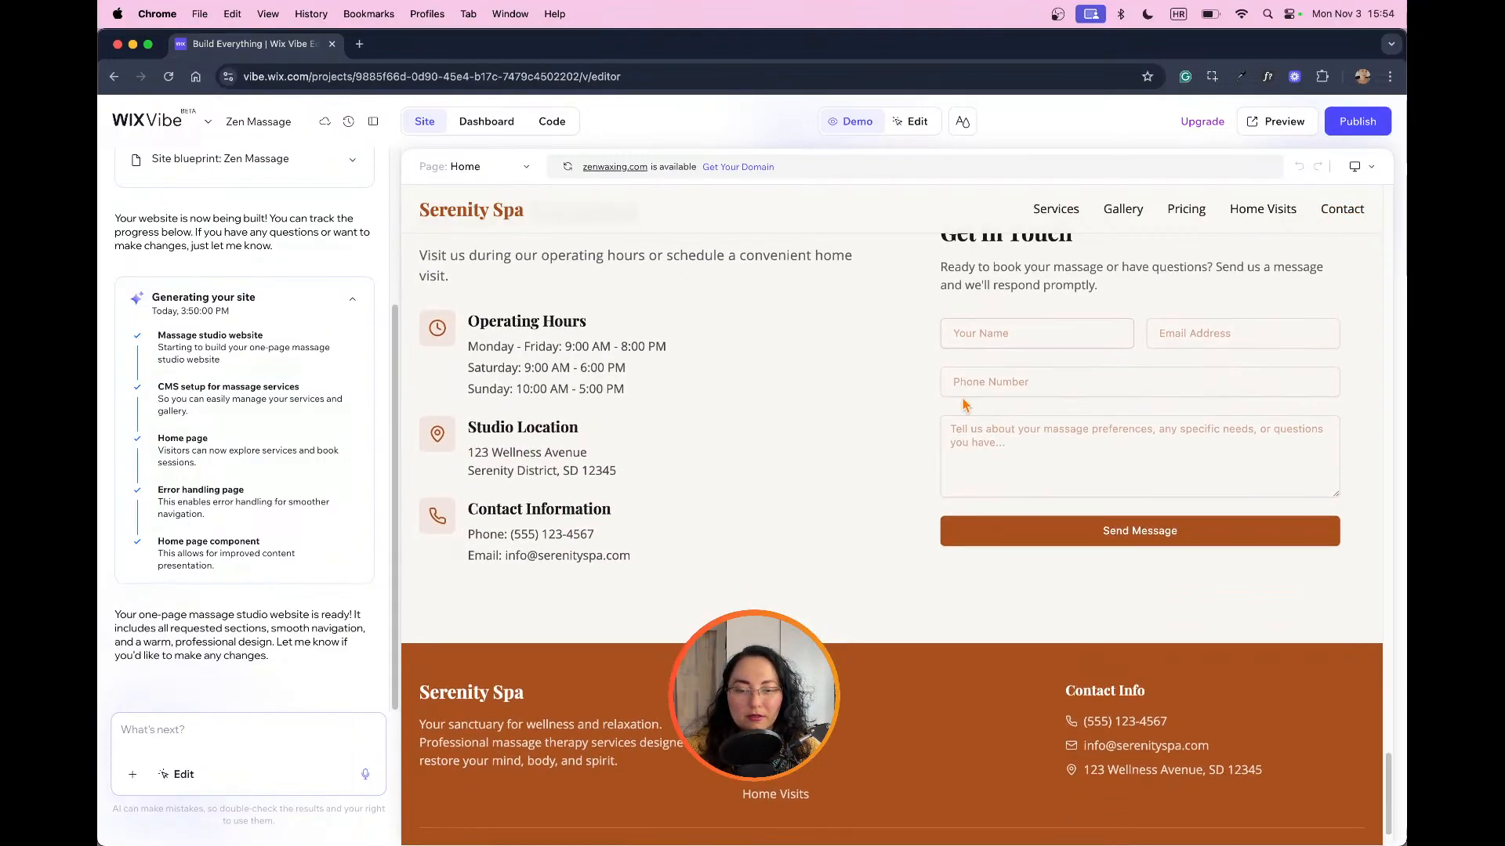
Step: Look back over the page from the gift card options to the hero section's Schedule Your Visit form
{"action": "scroll", "coordinate": [1042, 416], "scroll_direction": "up", "scroll_amount": 10}
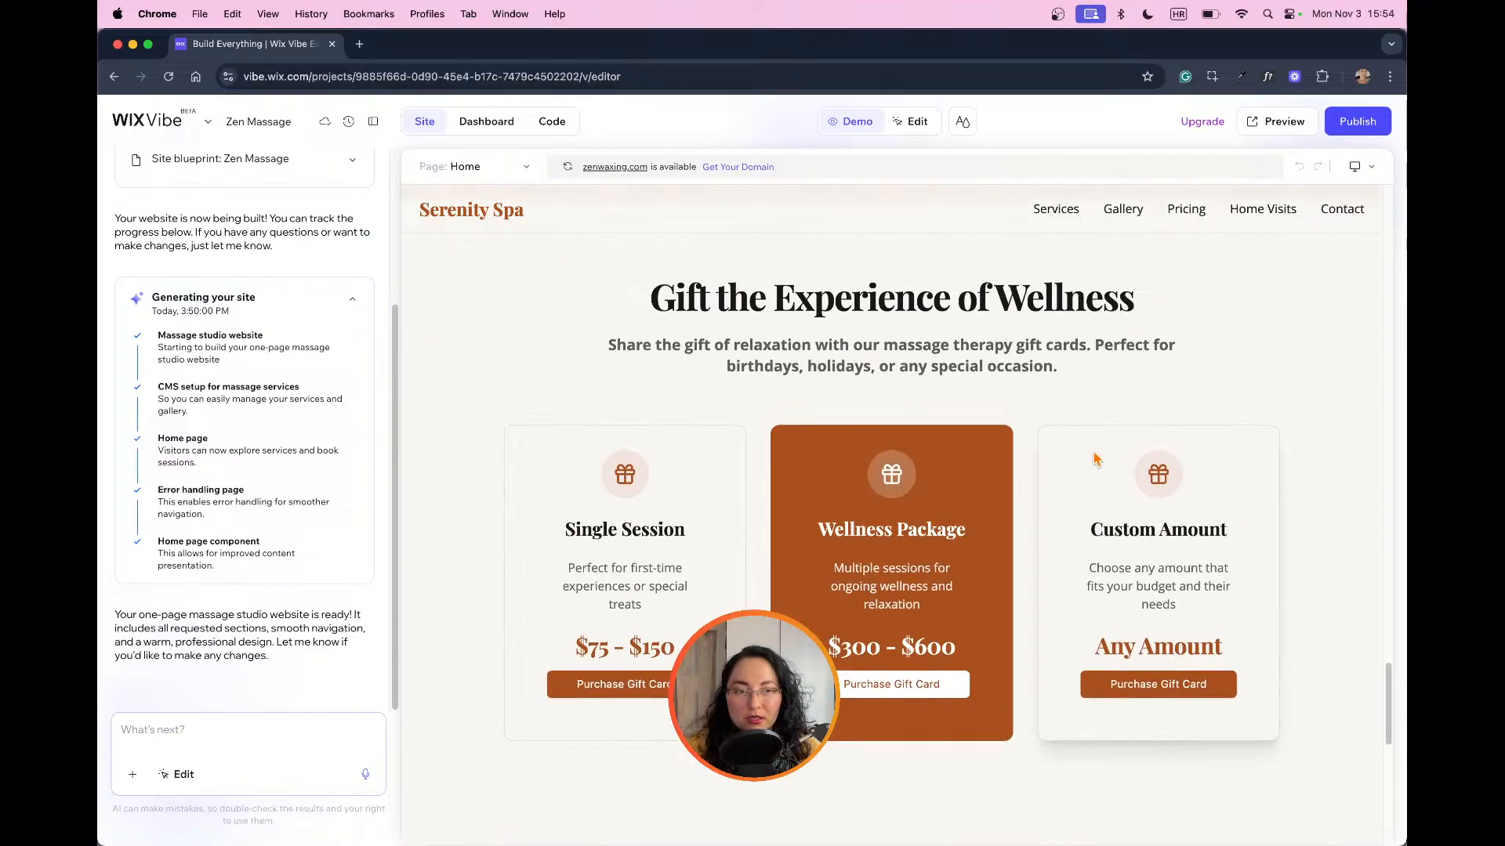
{"action": "scroll", "coordinate": [1063, 385], "scroll_direction": "up", "scroll_amount": 5}
{"action": "scroll", "coordinate": [1097, 423], "scroll_direction": "up", "scroll_amount": 15}
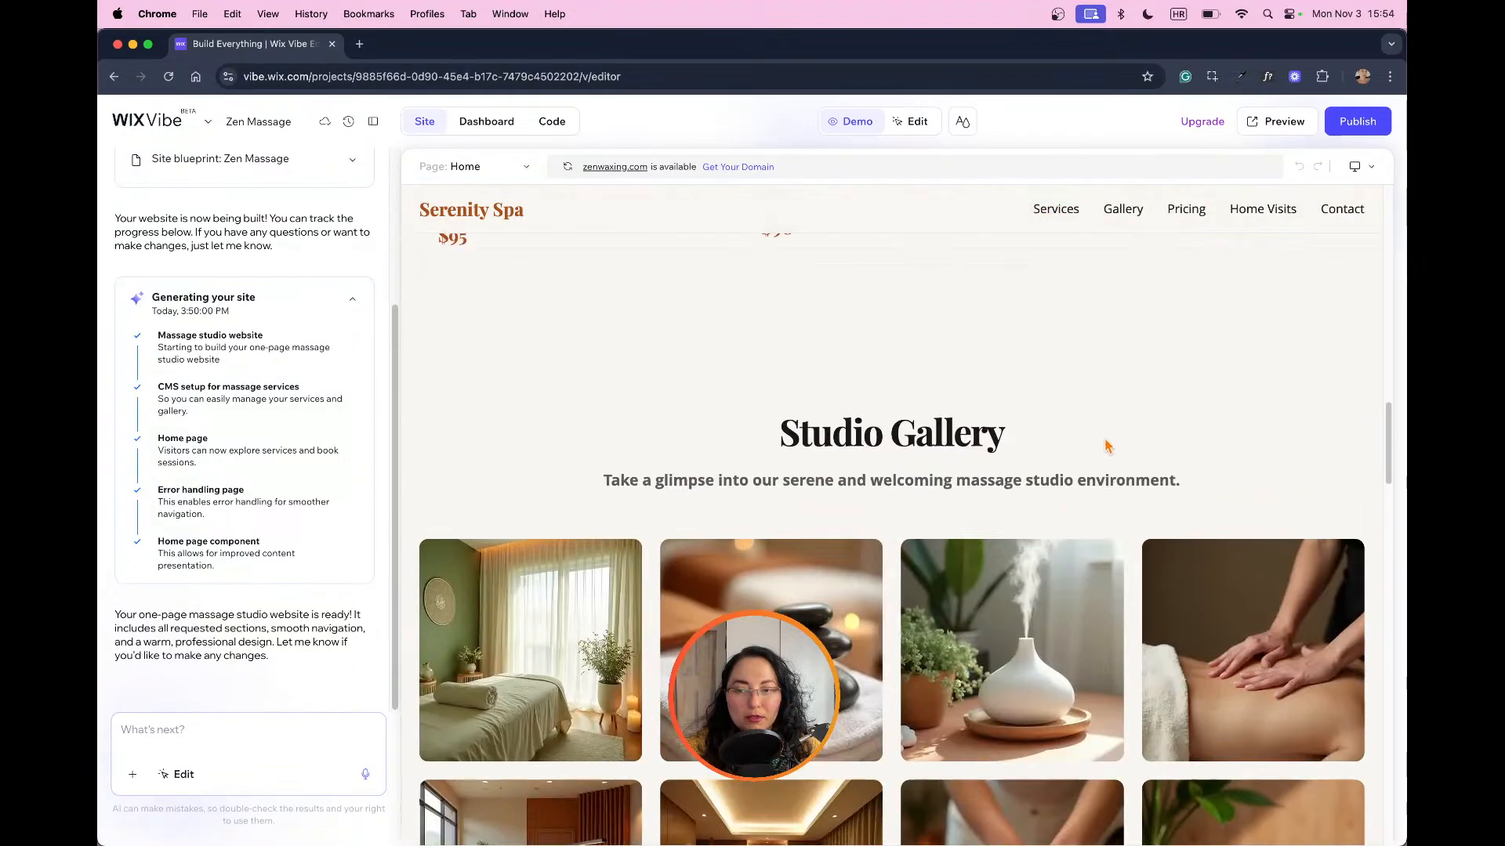
{"action": "scroll", "coordinate": [1110, 439], "scroll_direction": "up", "scroll_amount": 8}
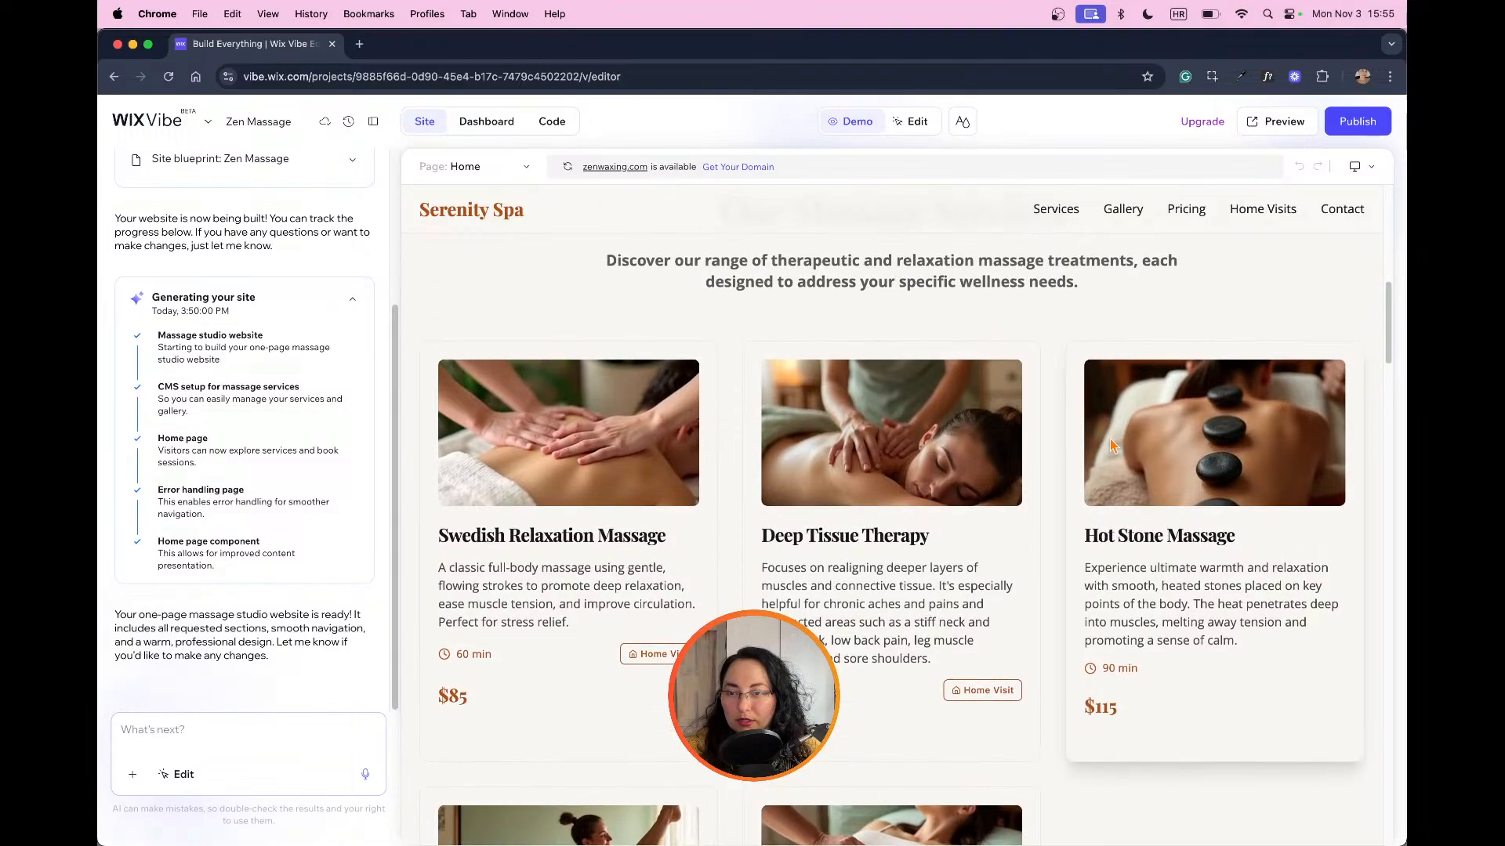
{"action": "scroll", "coordinate": [784, 482], "scroll_direction": "up", "scroll_amount": 4}
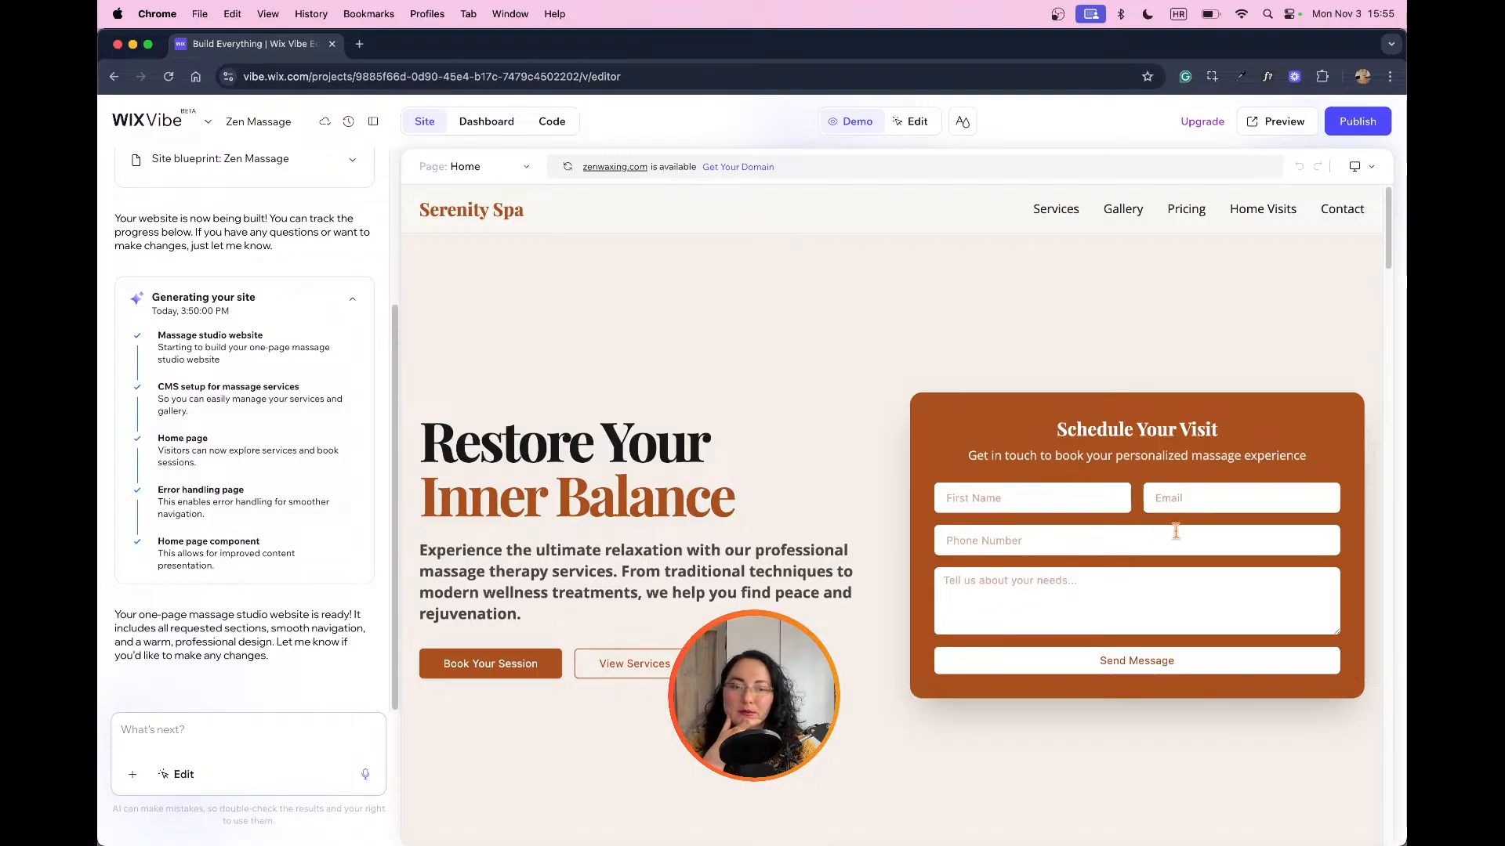
{"action": "scroll", "coordinate": [1206, 546], "scroll_direction": "down", "scroll_amount": 10}
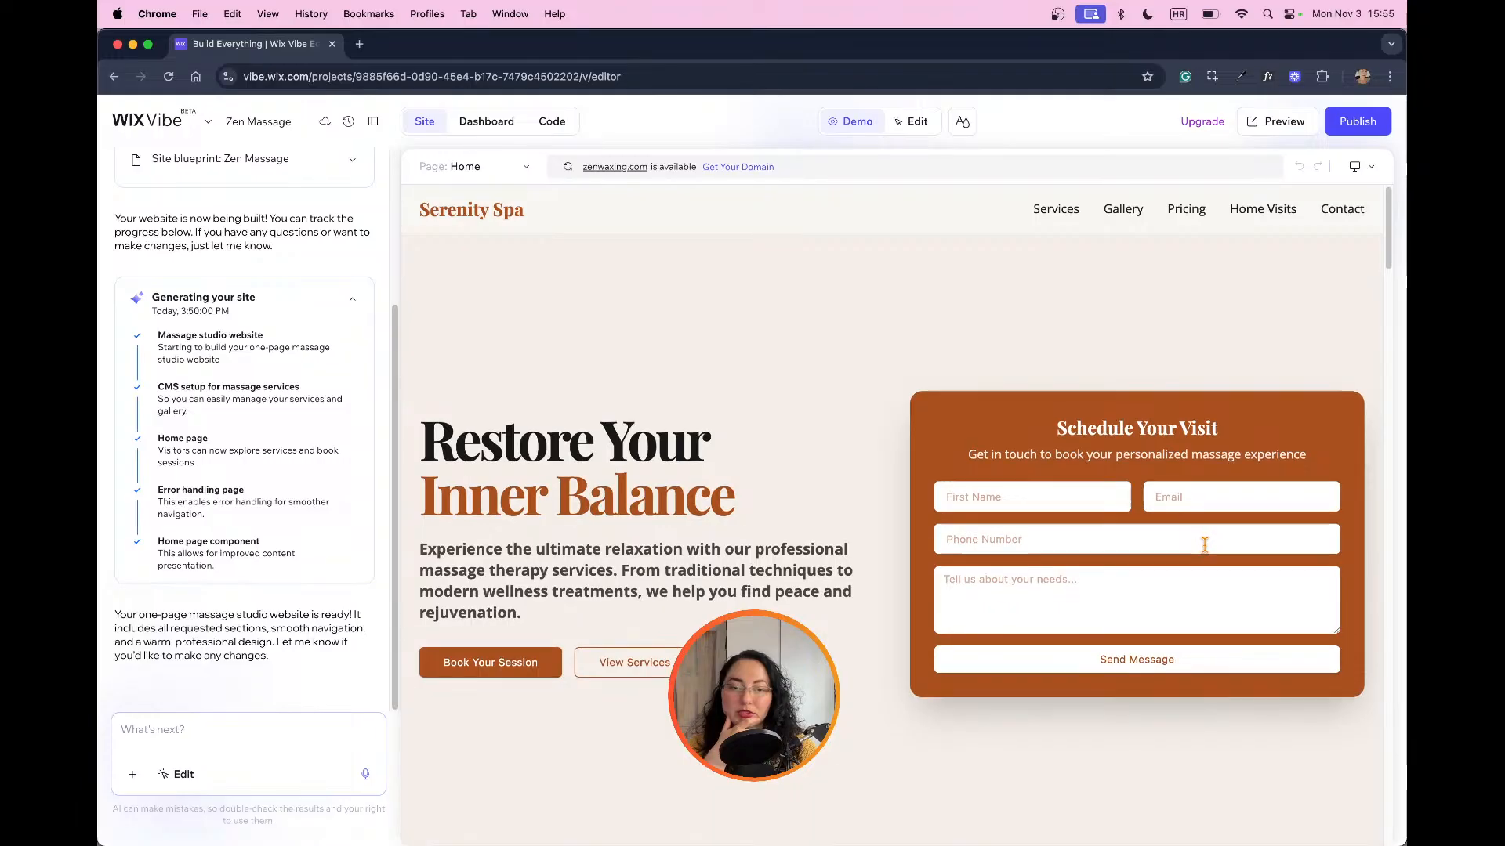
{"action": "scroll", "coordinate": [1207, 546], "scroll_direction": "down", "scroll_amount": 2}
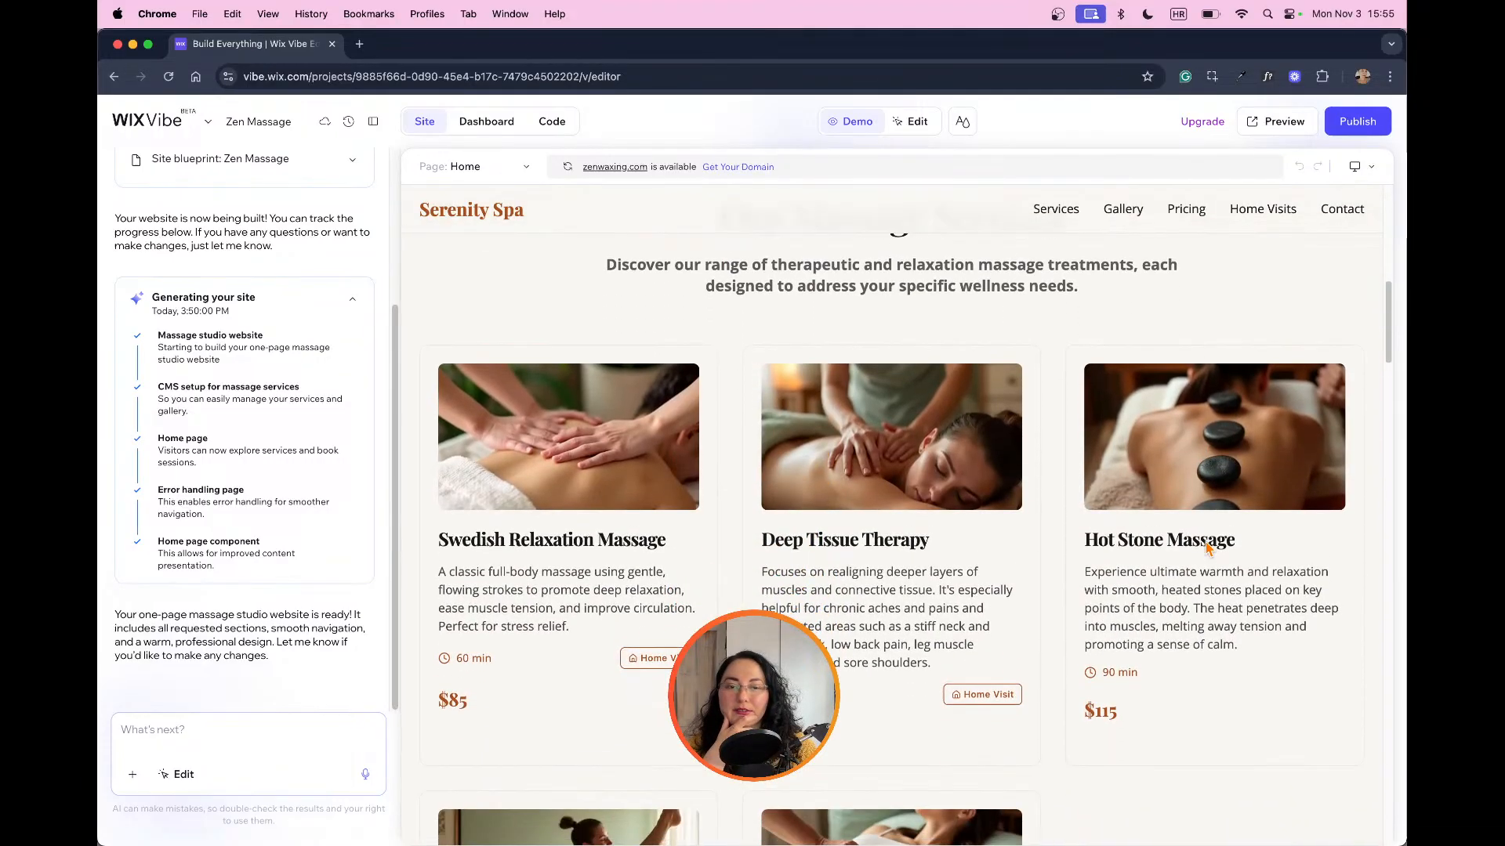
{"action": "scroll", "coordinate": [1122, 566], "scroll_direction": "up", "scroll_amount": 12}
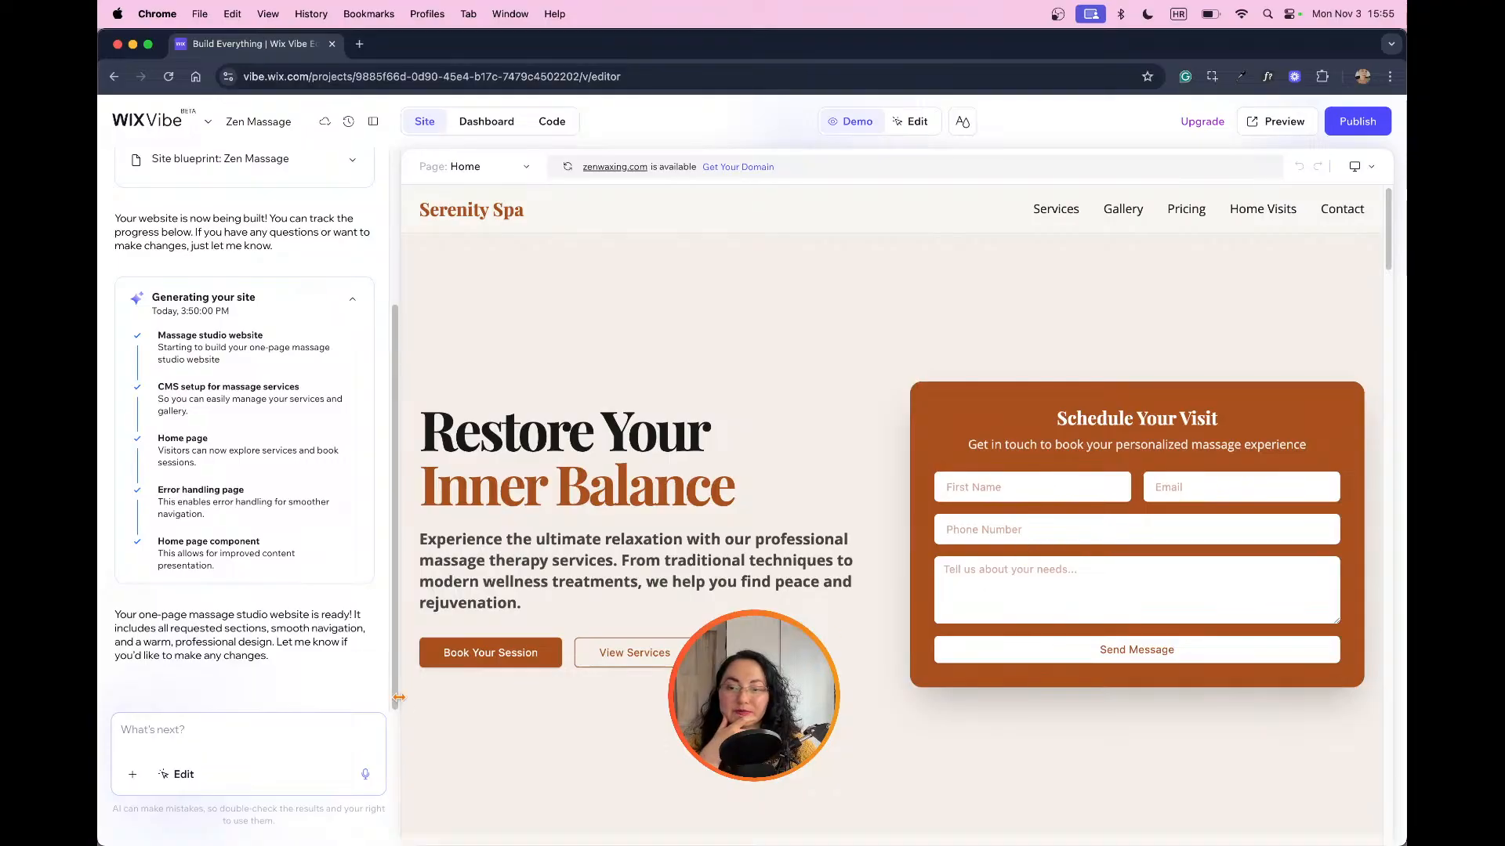
Step: Allow microphone access for this time, dictate and correct the prompt "Replaced the hero section with a calendar instead of this contact form.", and submit it
{"action": "left_click", "coordinate": [227, 728]}
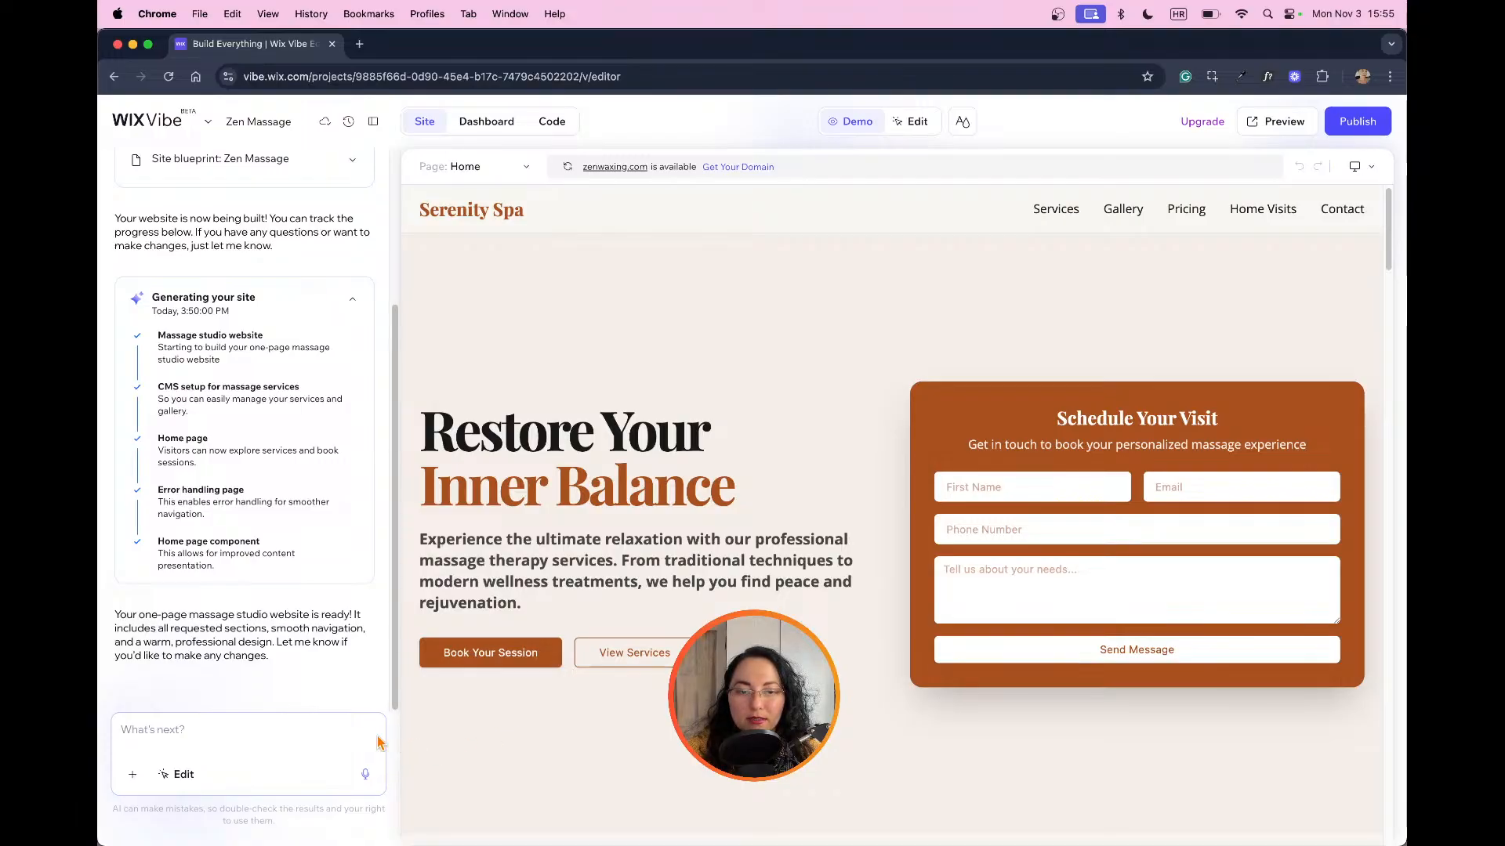
{"action": "left_click", "coordinate": [365, 775]}
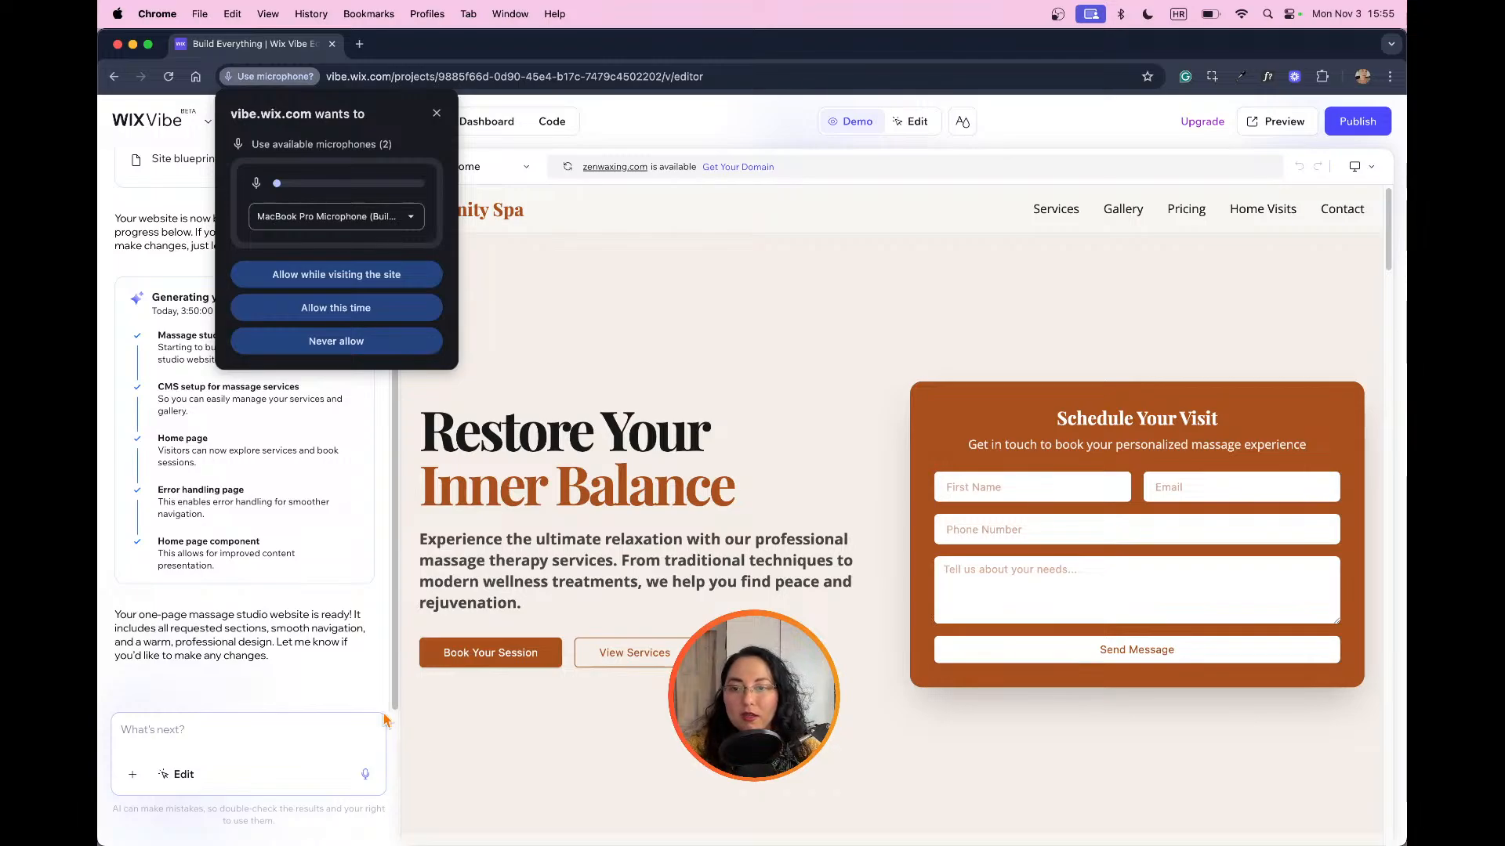
{"action": "left_click", "coordinate": [396, 309]}
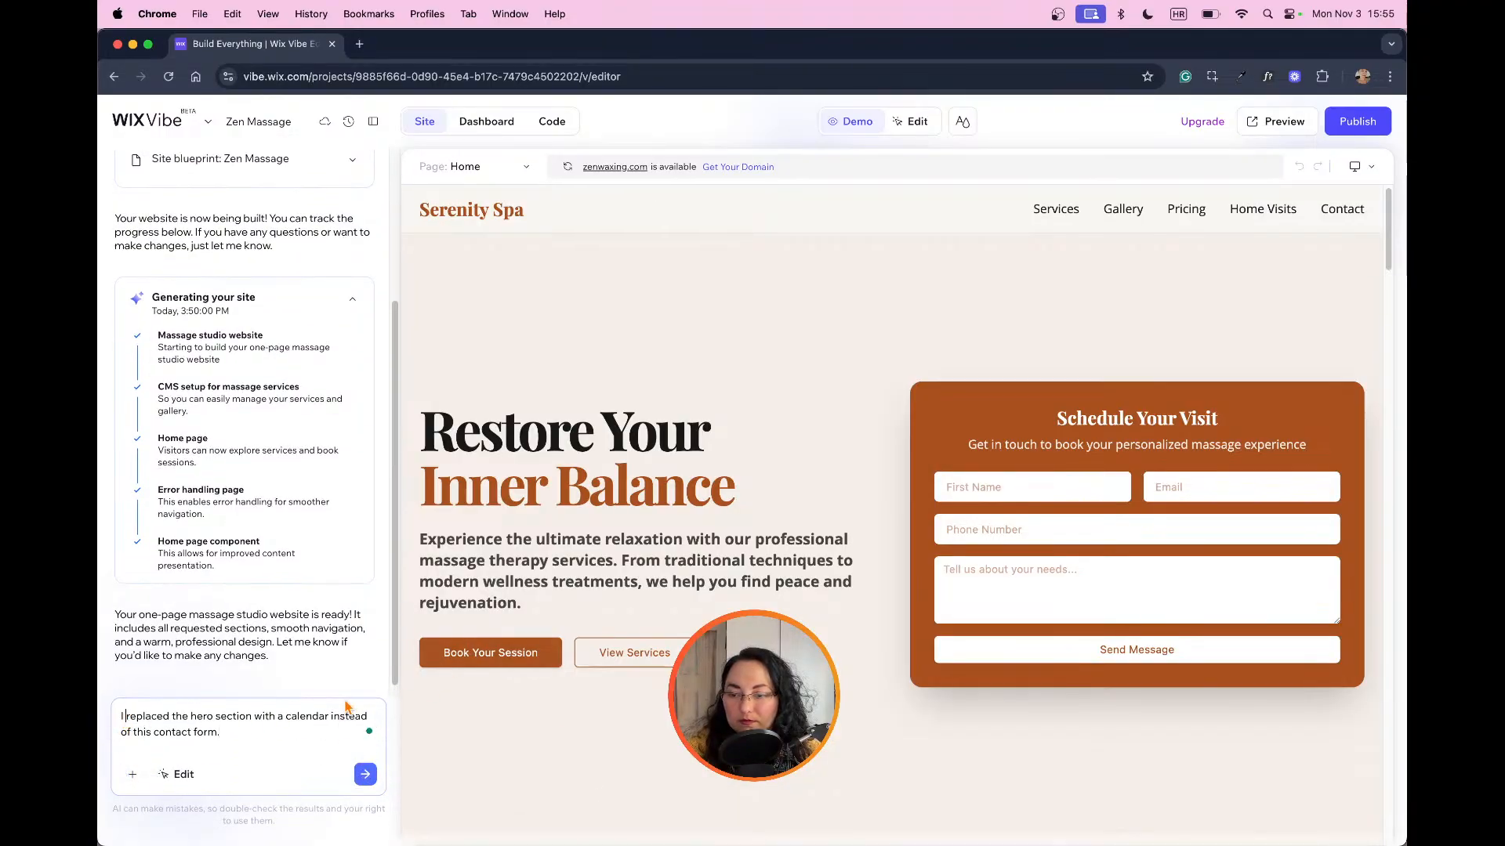
{"action": "key", "text": "BackSpace"}
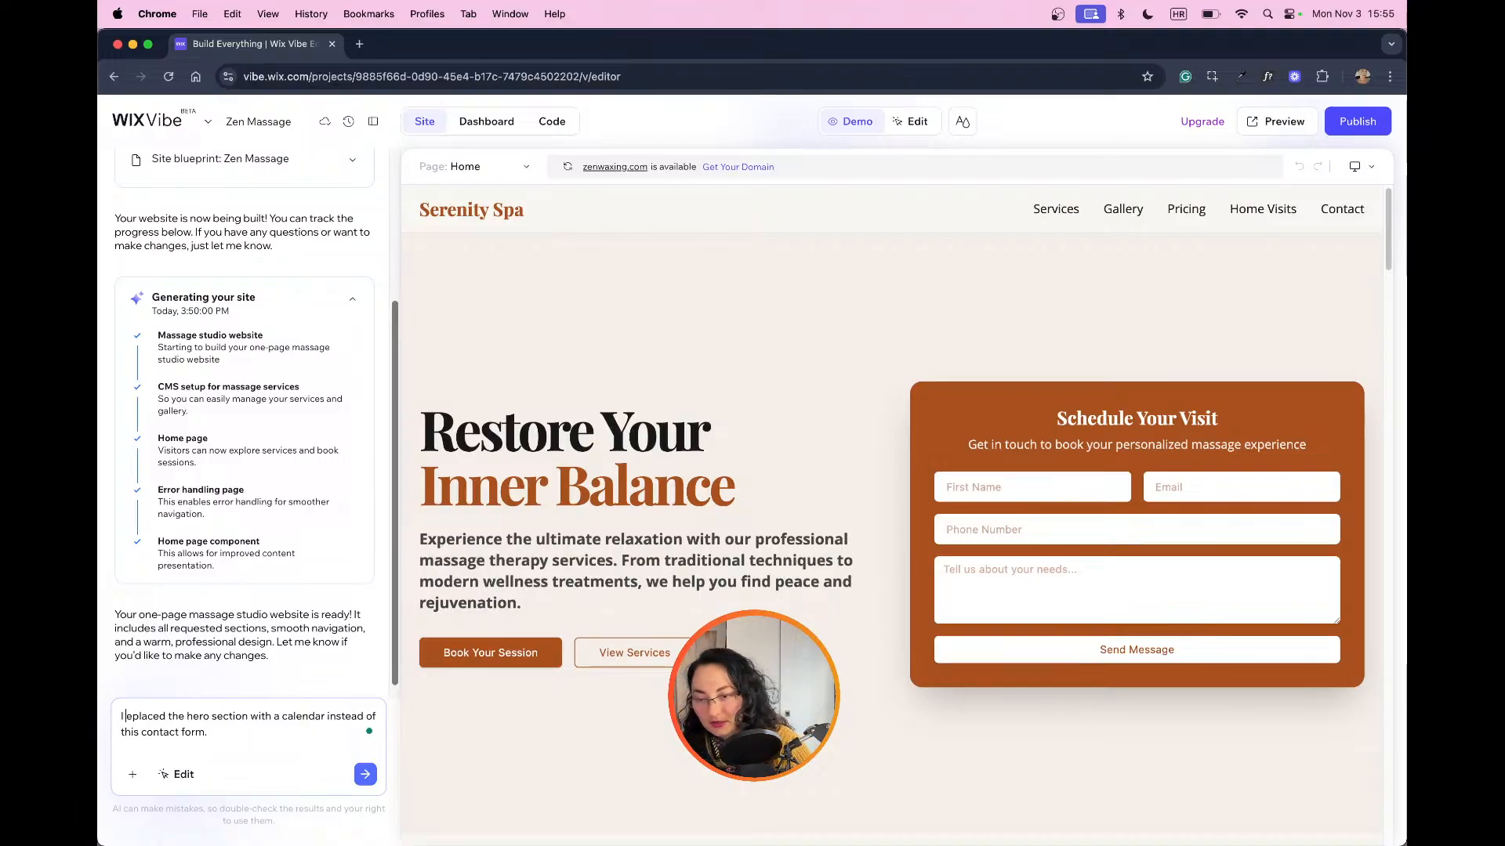
{"action": "type", "text": "R"}
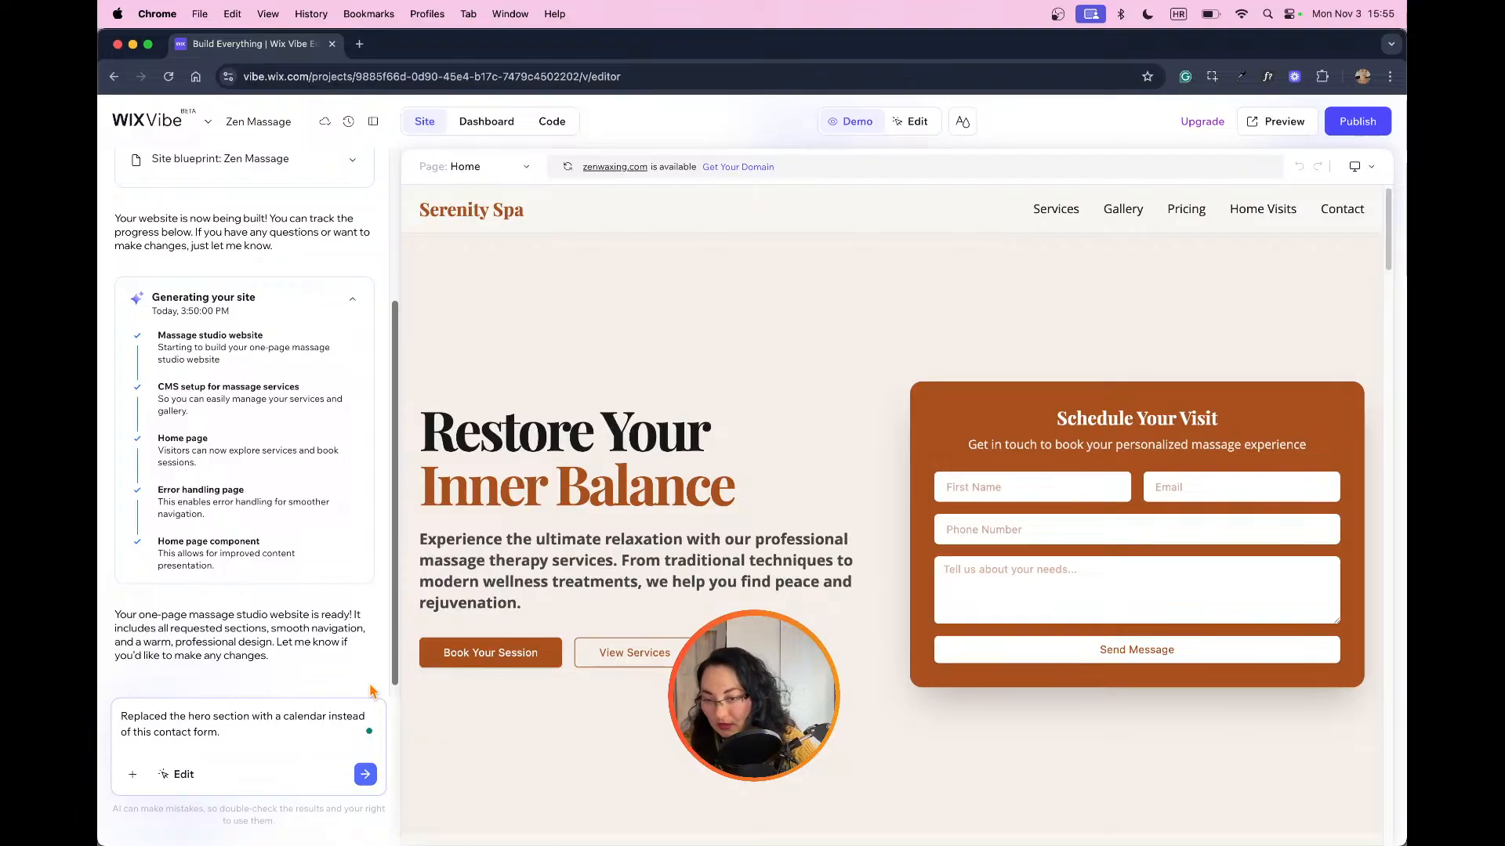
{"action": "key", "text": "BackSpace"}
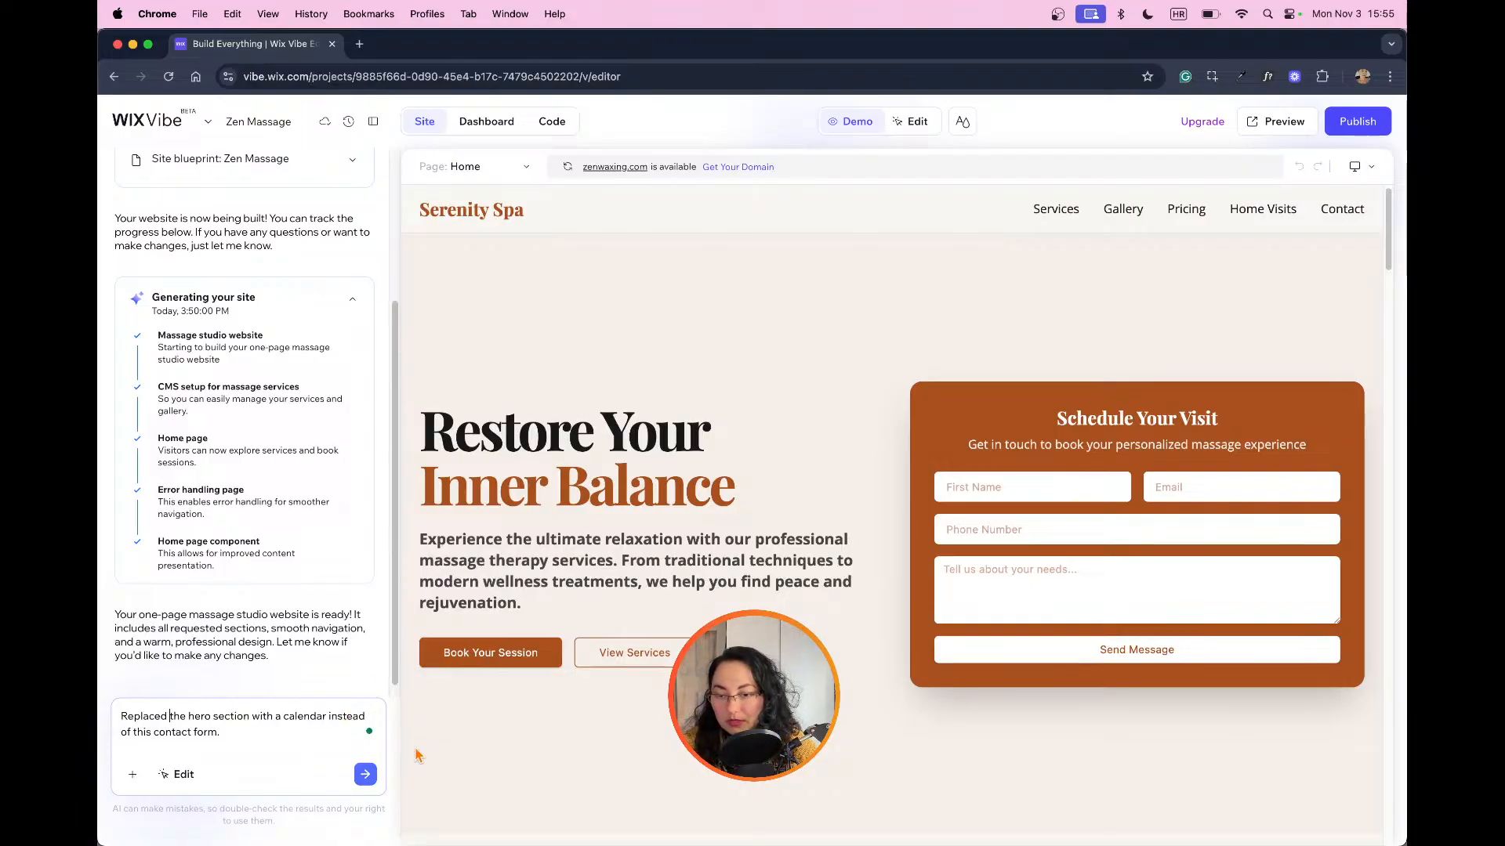
{"action": "left_click", "coordinate": [364, 776]}
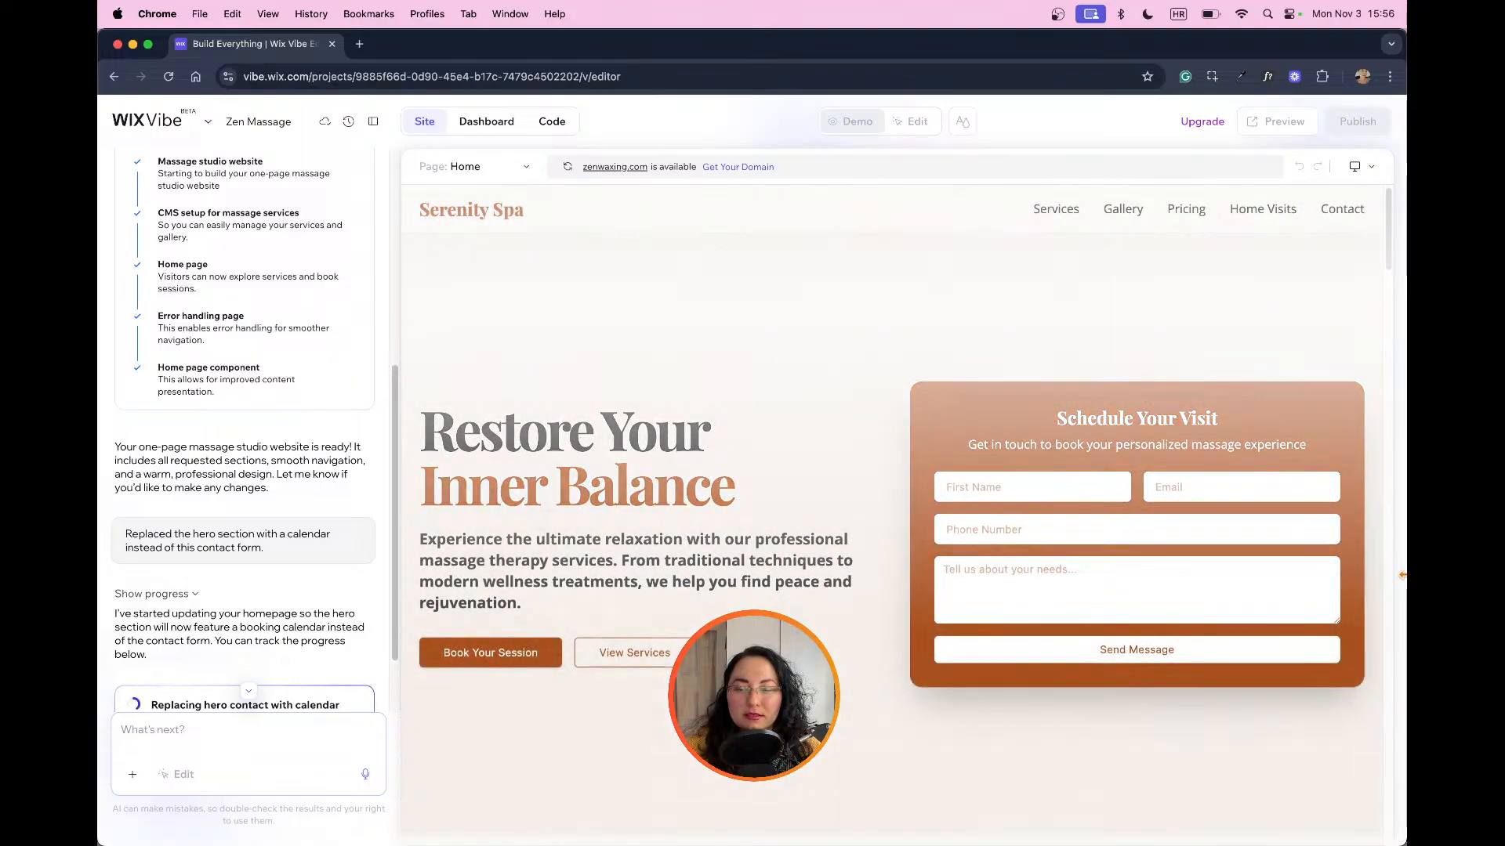
Step: Set the text style of the hero section's description to Paragraph, 16px
{"action": "scroll", "coordinate": [244, 520], "scroll_direction": "down", "scroll_amount": 1}
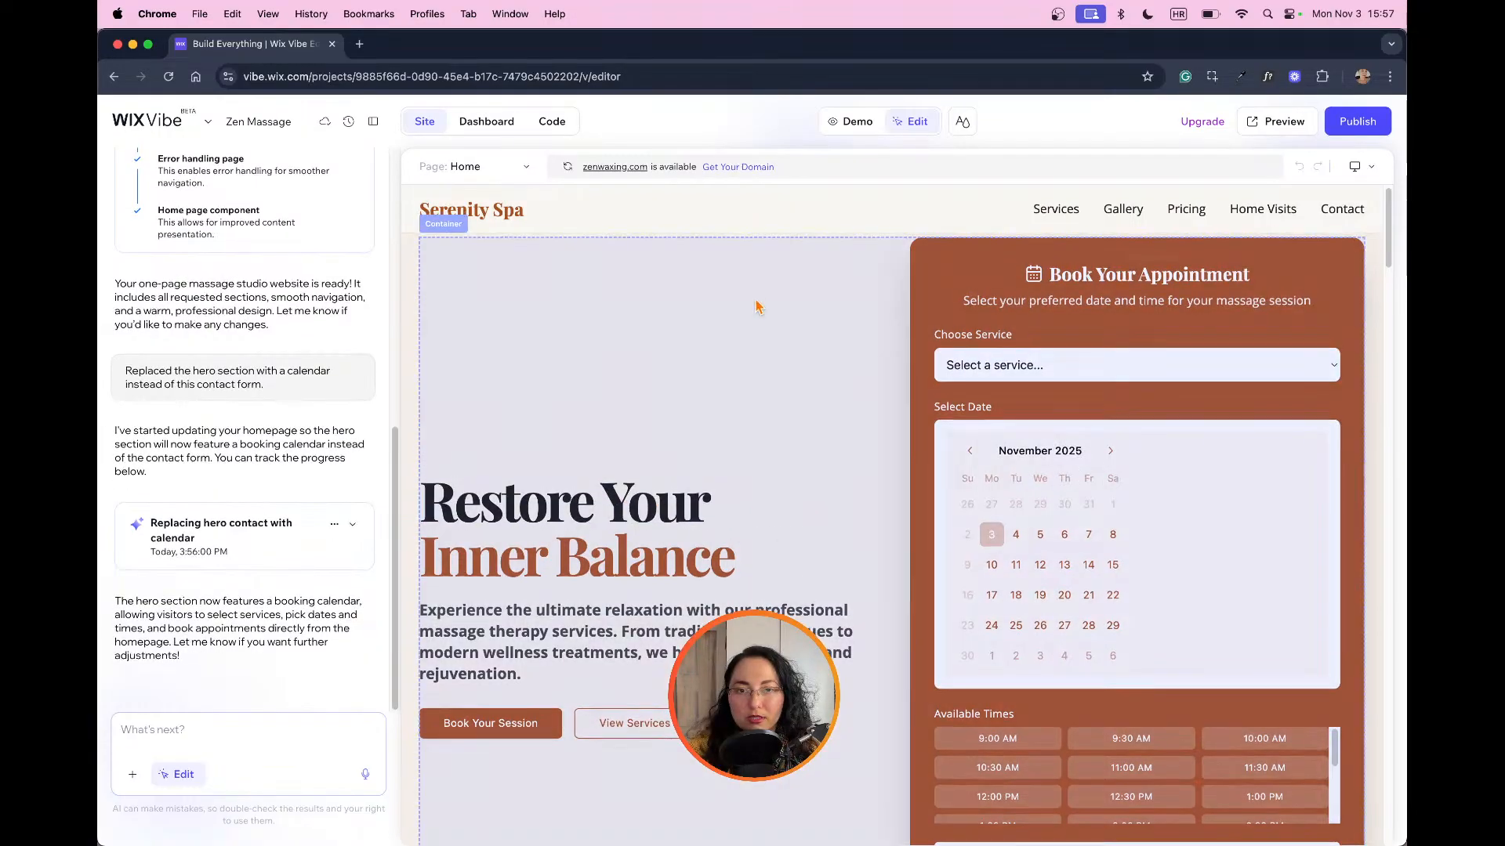
{"action": "scroll", "coordinate": [812, 464], "scroll_direction": "down", "scroll_amount": 3}
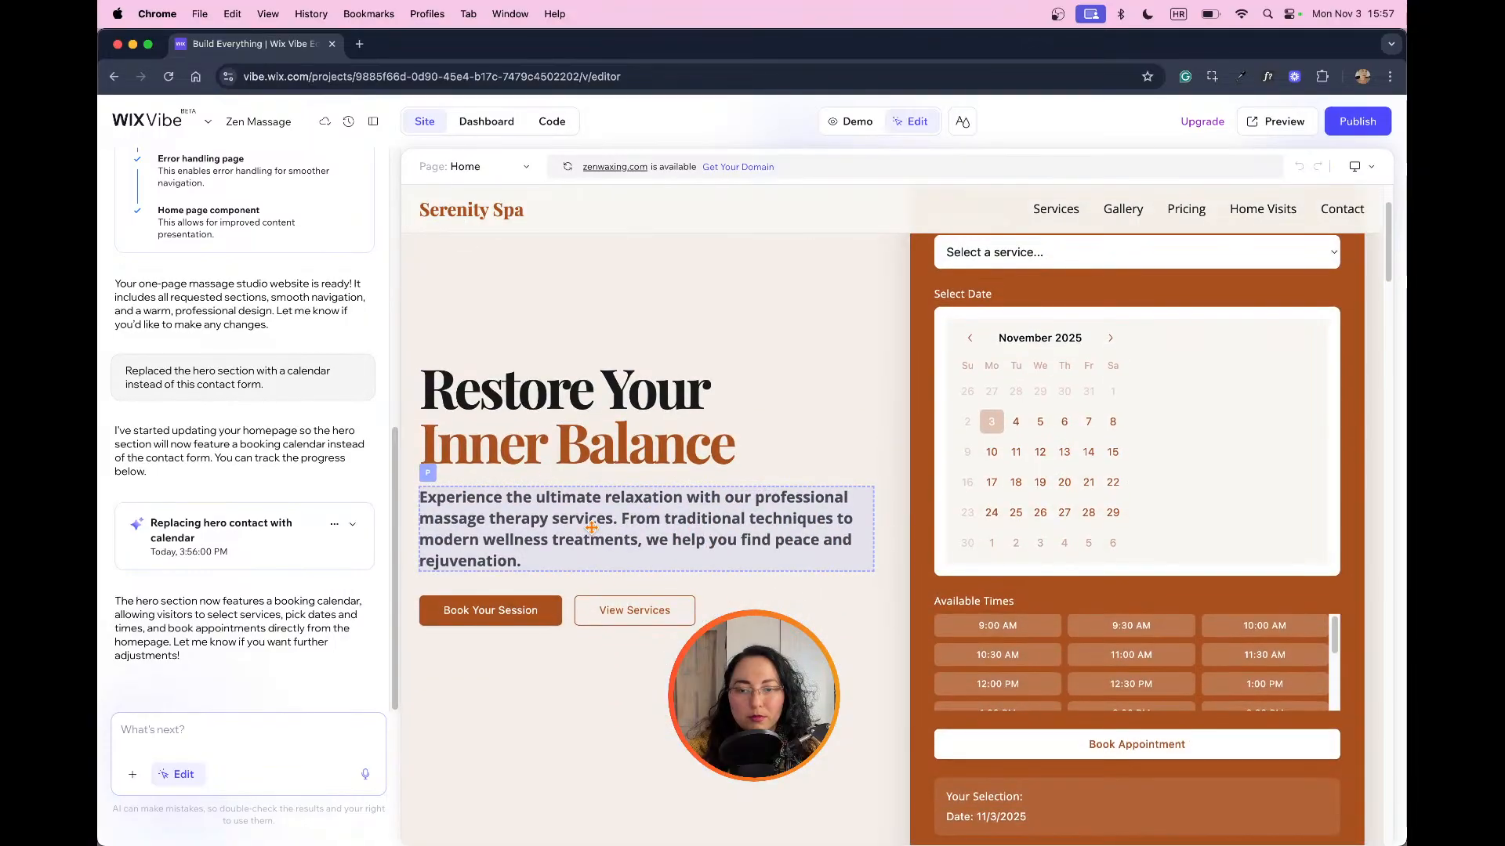
{"action": "left_click", "coordinate": [601, 517]}
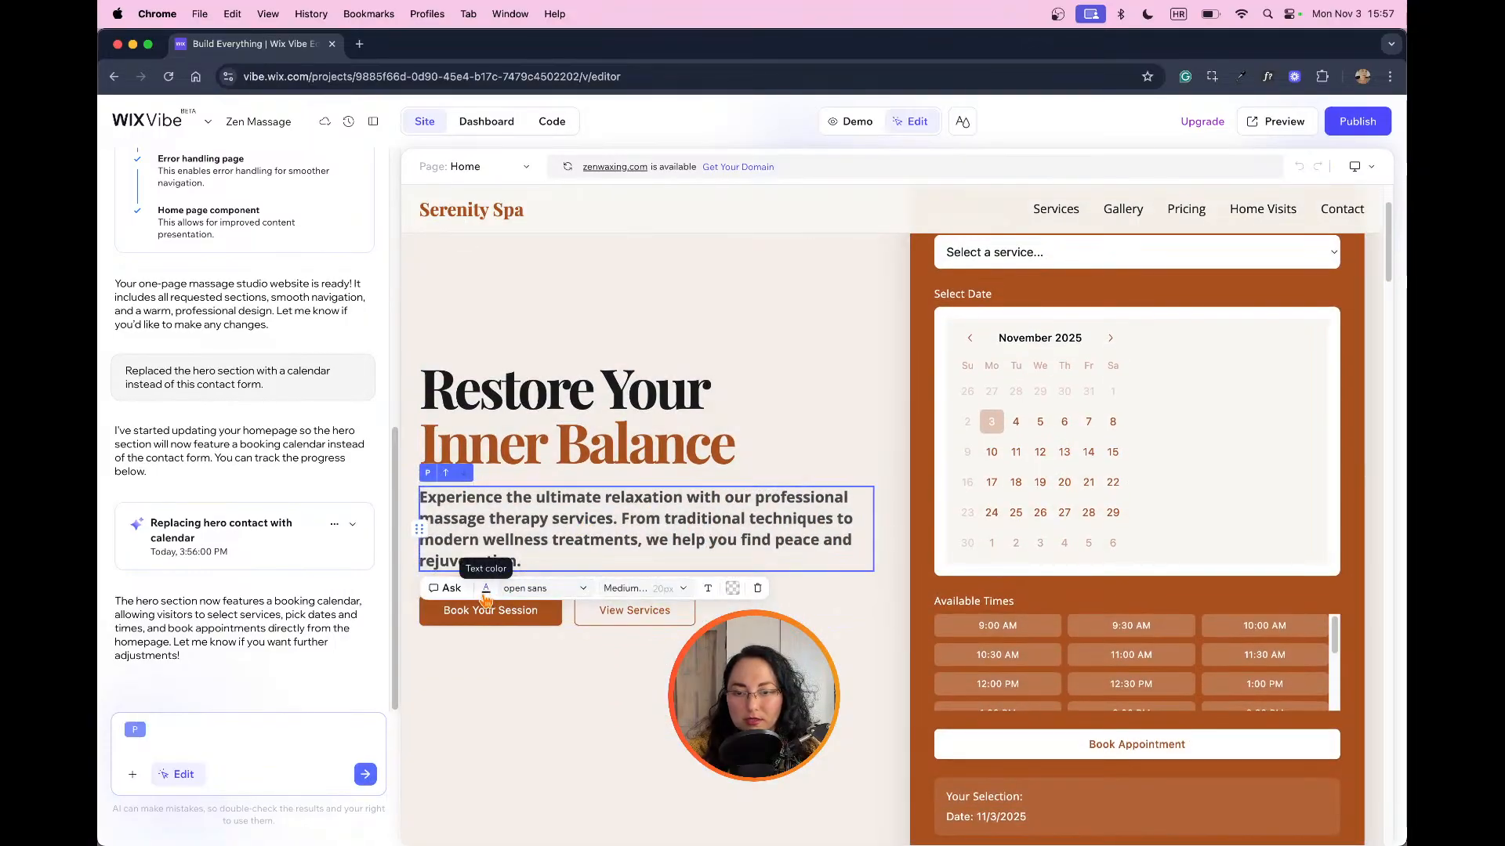
{"action": "left_click", "coordinate": [664, 591]}
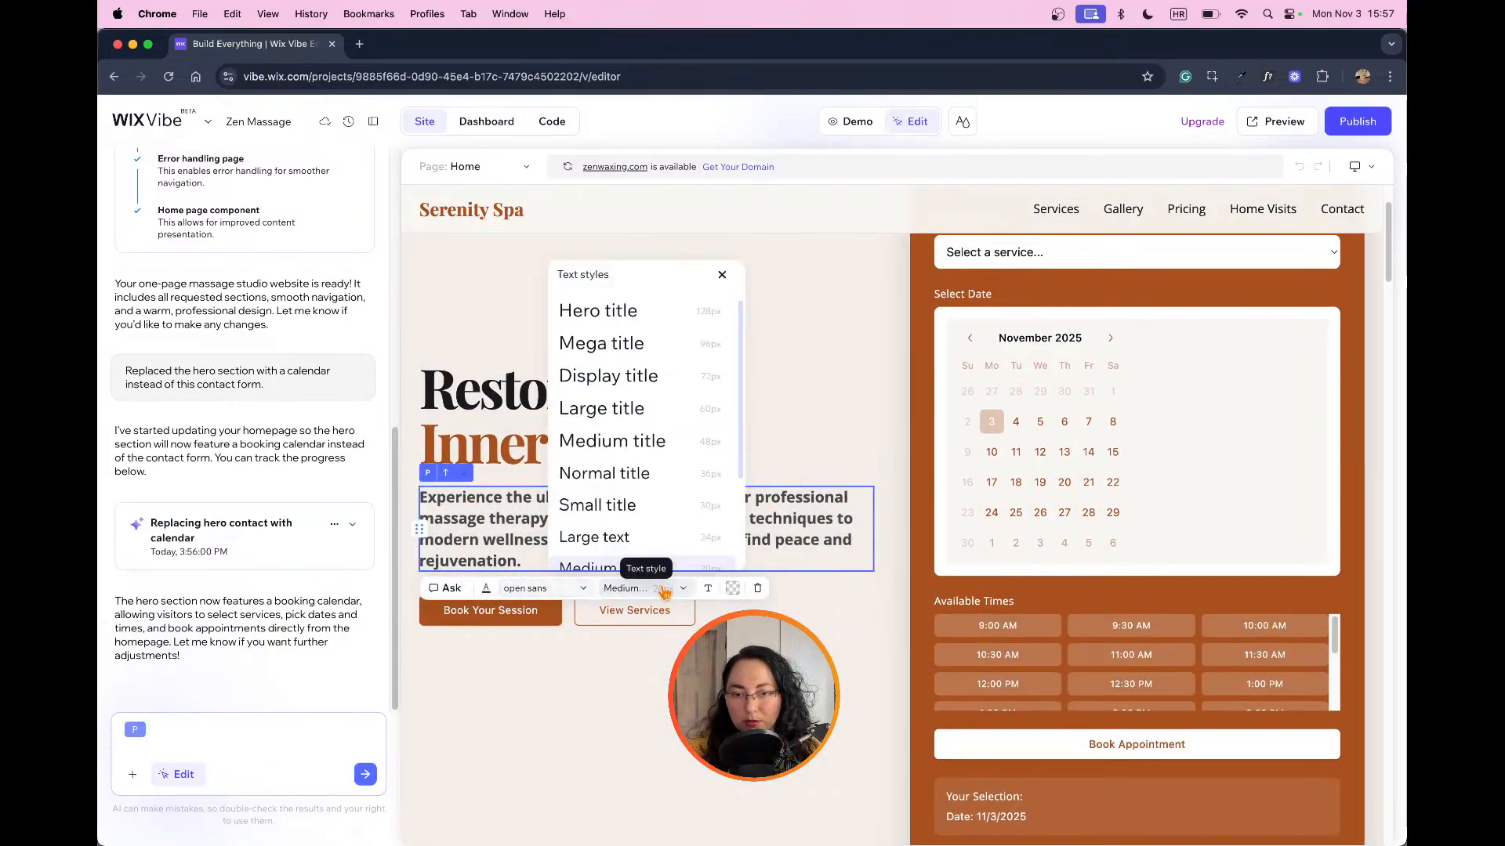
{"action": "scroll", "coordinate": [628, 453], "scroll_direction": "down", "scroll_amount": 1}
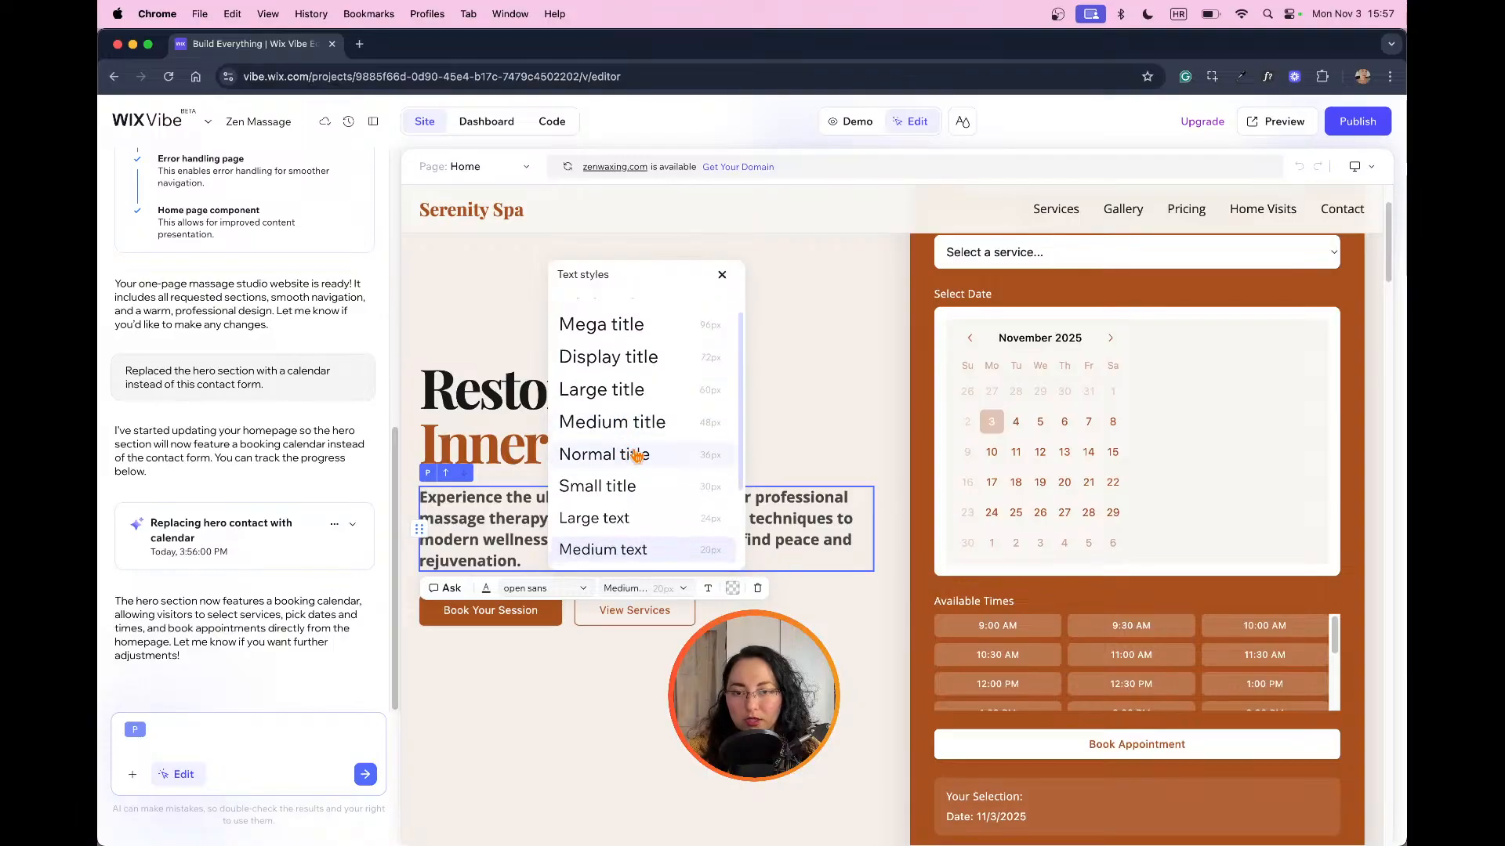
{"action": "scroll", "coordinate": [636, 453], "scroll_direction": "up", "scroll_amount": 1}
{"action": "scroll", "coordinate": [637, 447], "scroll_direction": "down", "scroll_amount": 5}
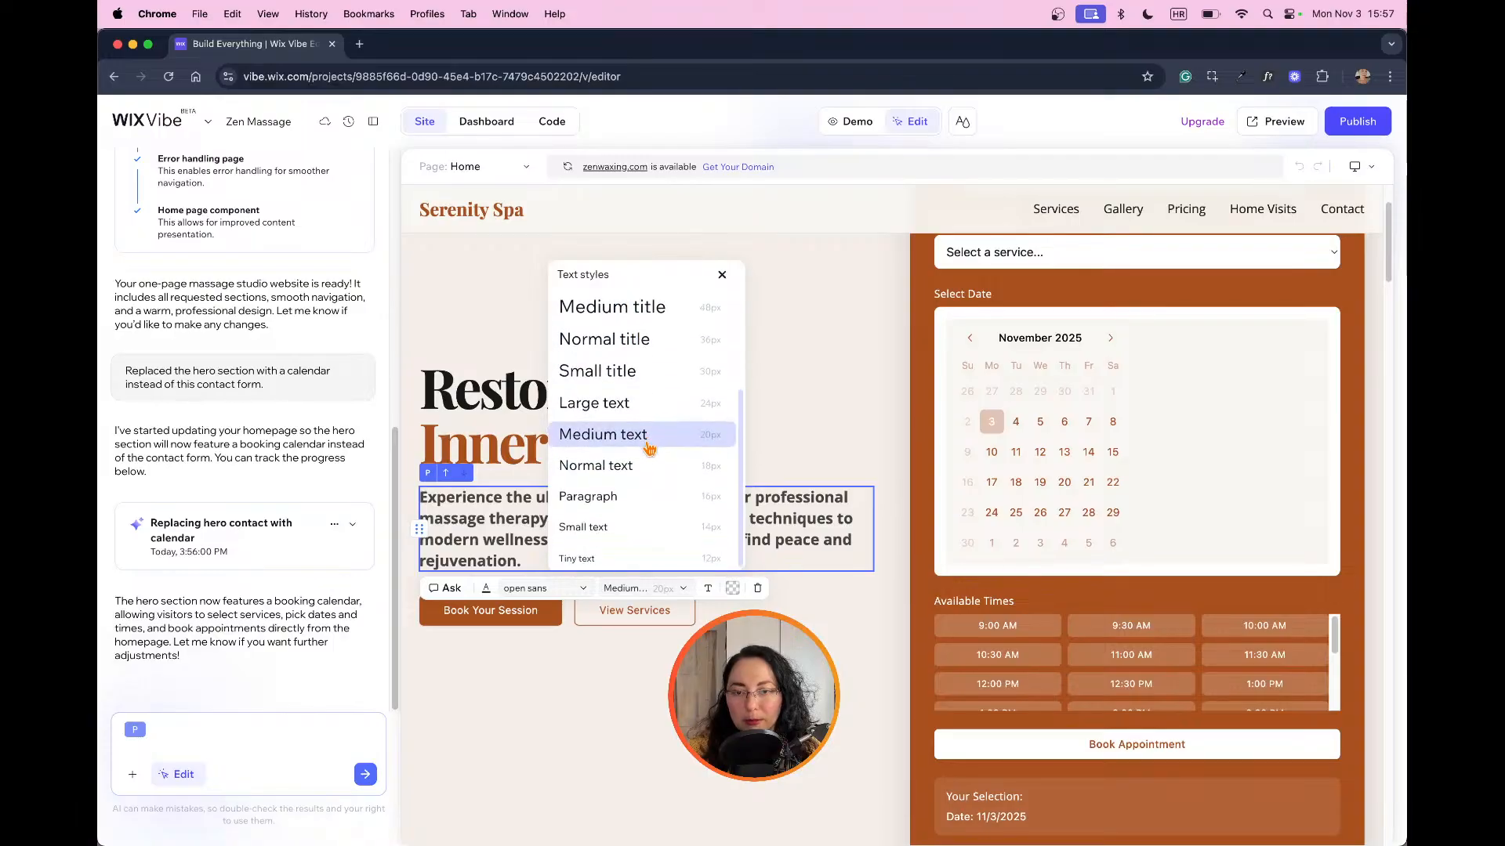
{"action": "left_click", "coordinate": [619, 499]}
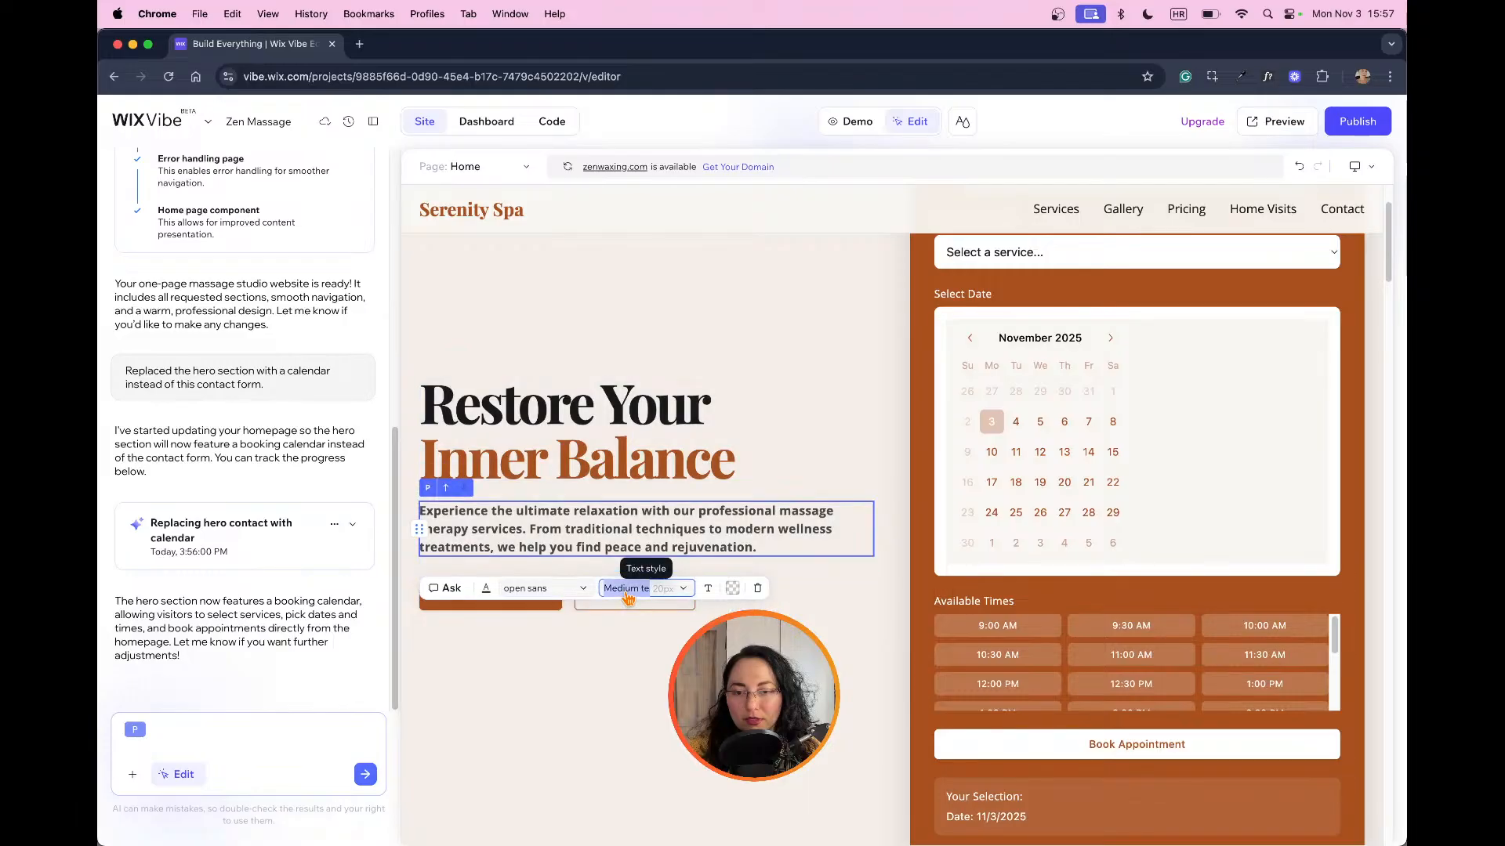
Step: Remove the bold formatting from the hero description and deselect the text
{"action": "left_click", "coordinate": [667, 576]}
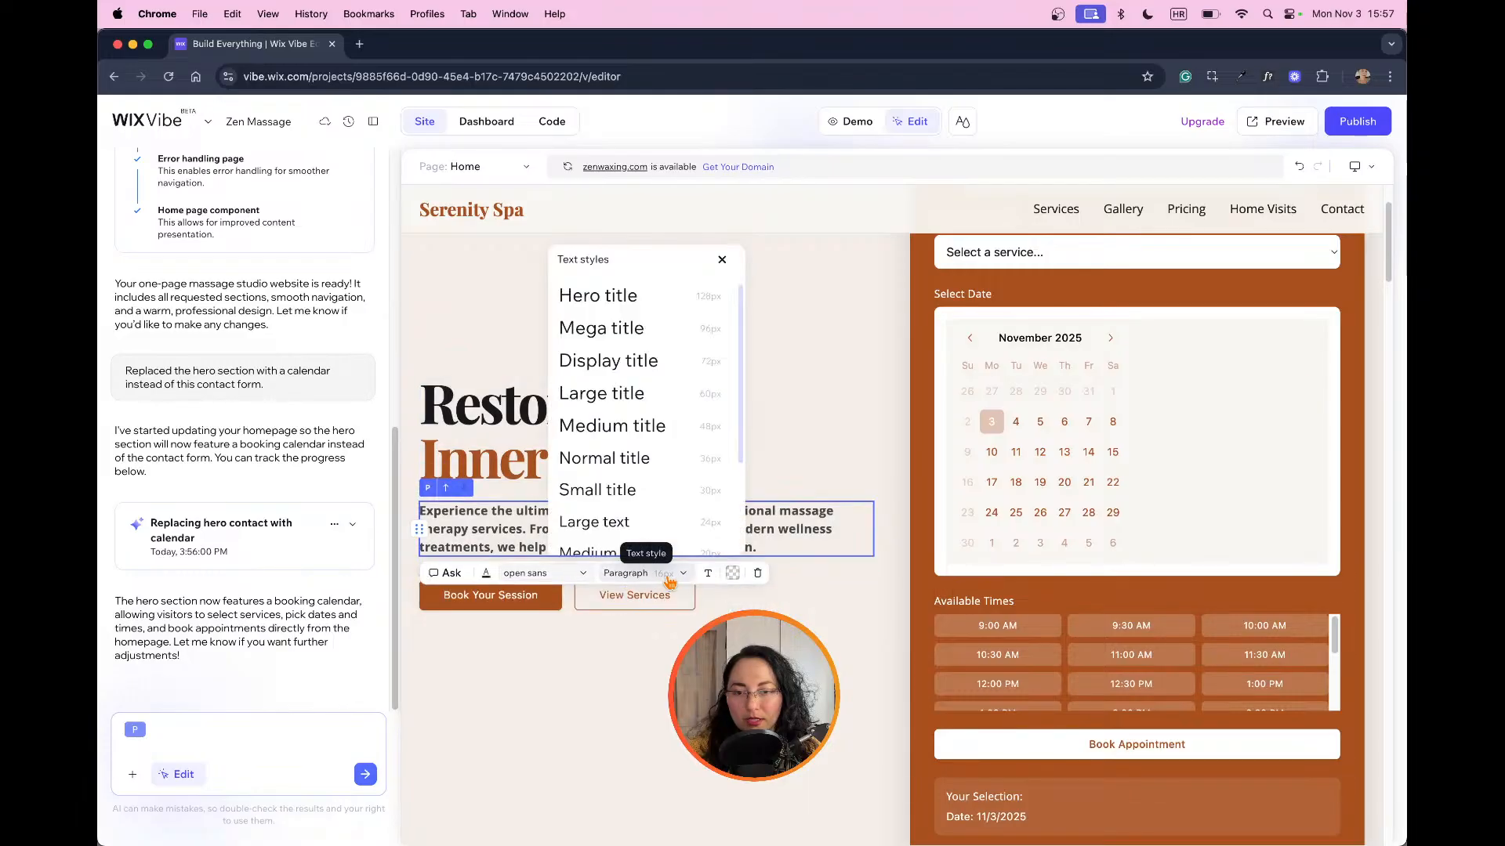
{"action": "left_click", "coordinate": [707, 573]}
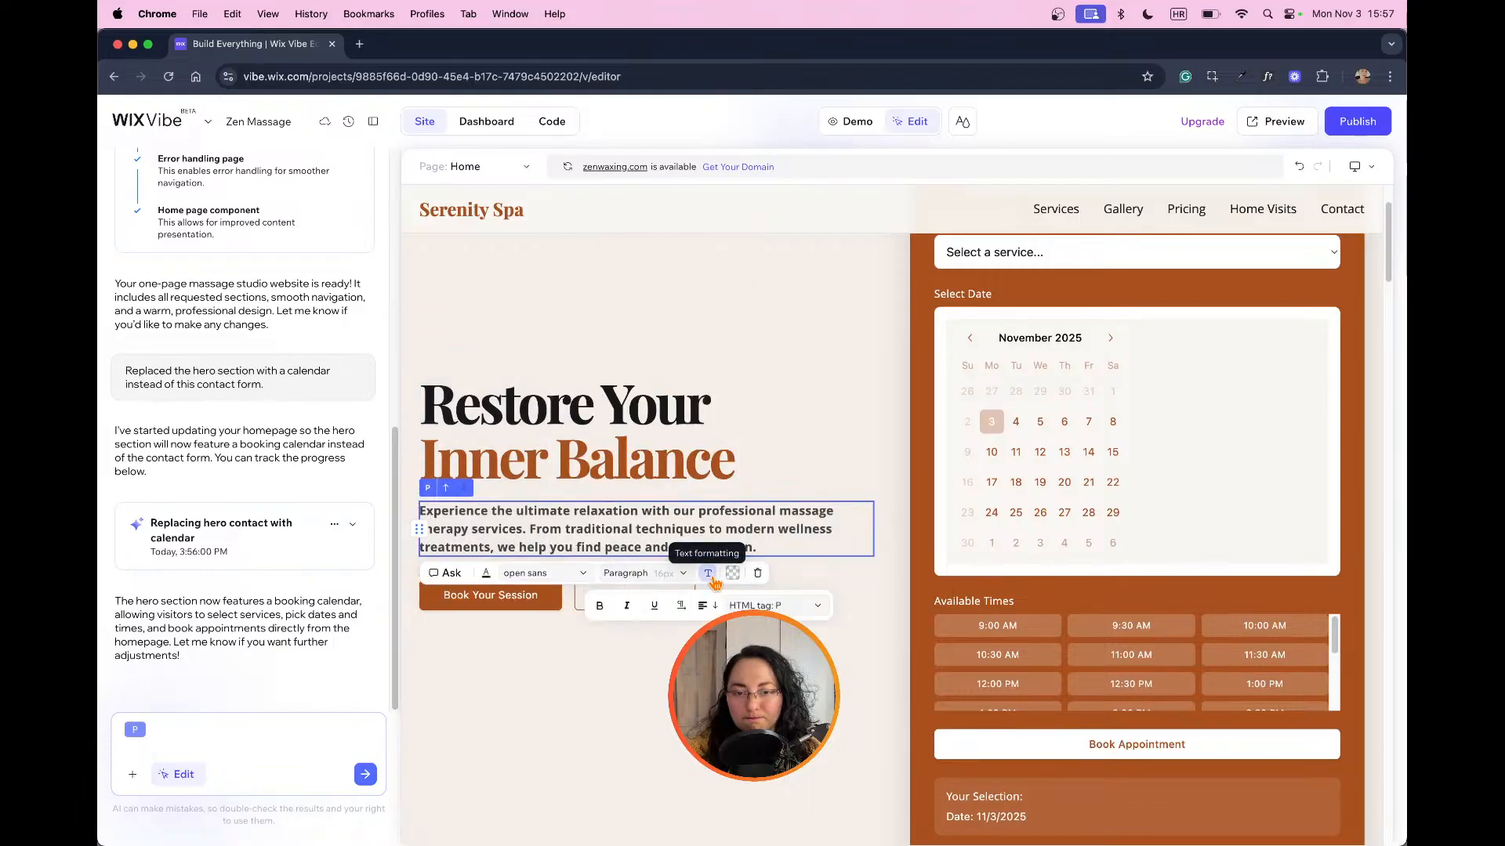
{"action": "left_click", "coordinate": [600, 606]}
{"action": "key", "text": "Escape"}
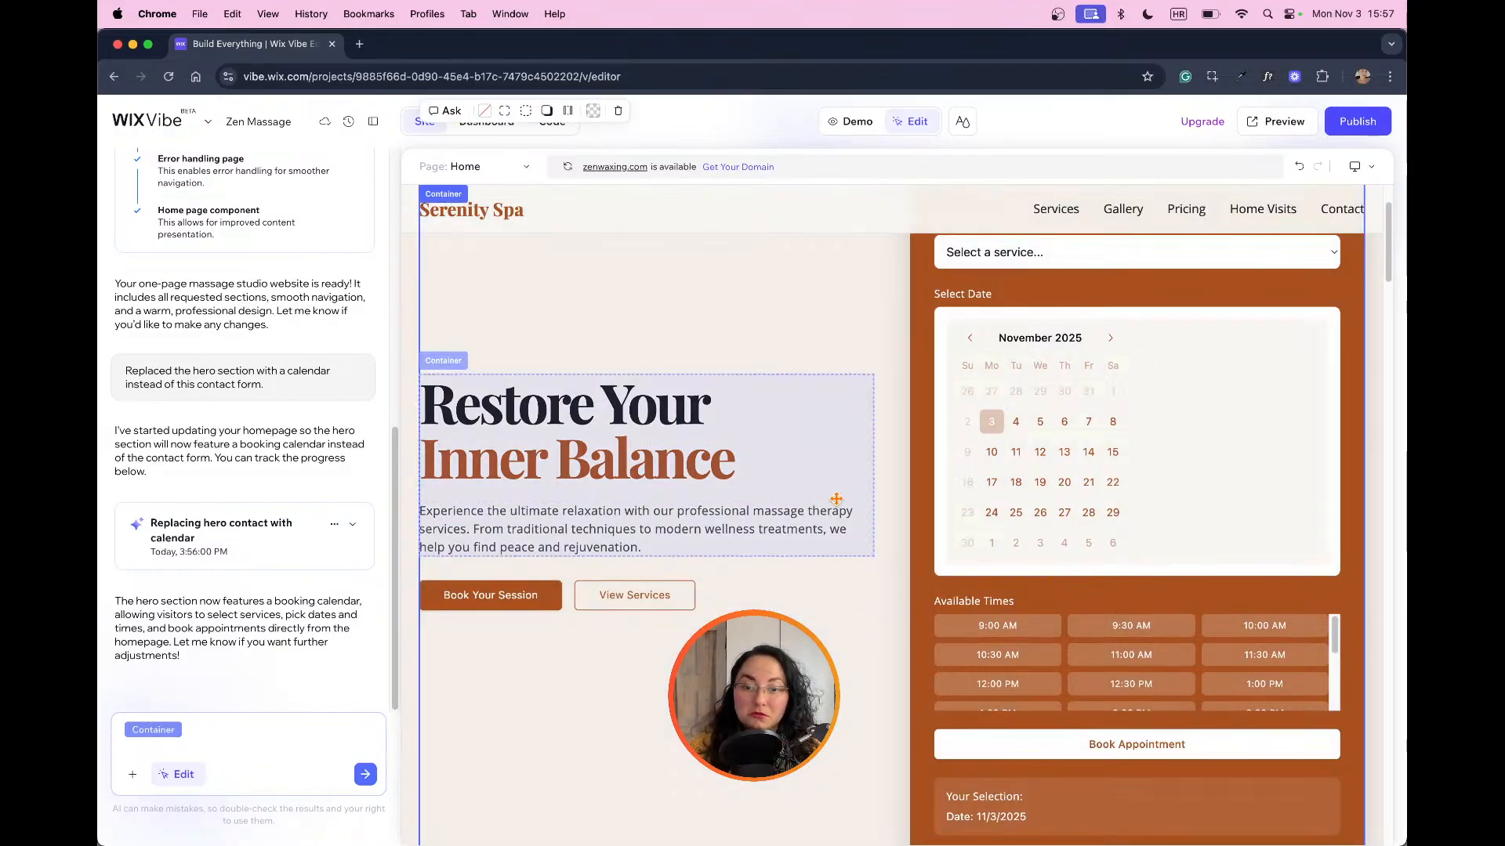
{"action": "left_click", "coordinate": [837, 502]}
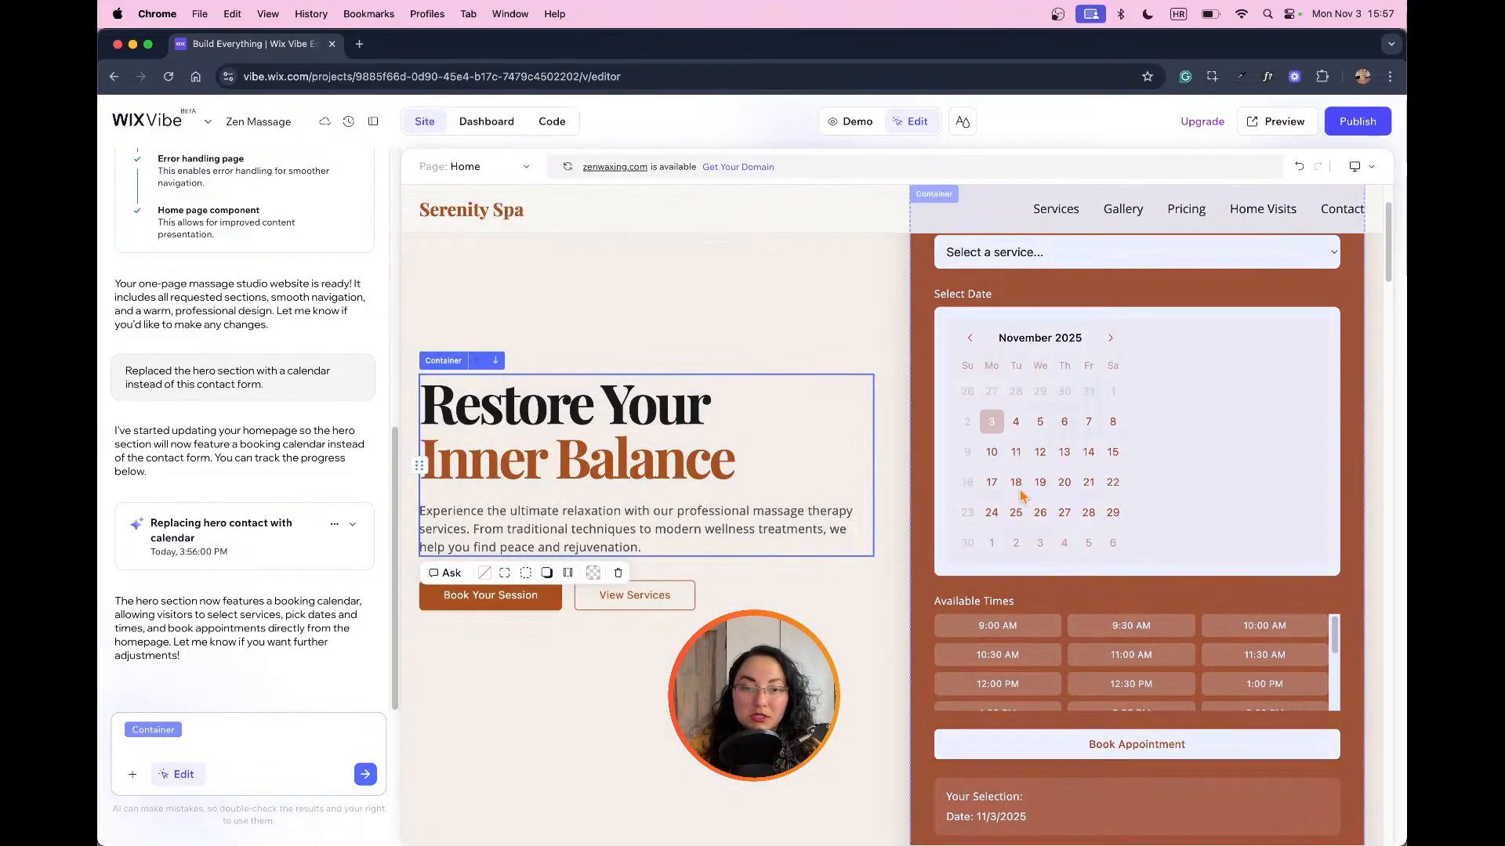
Step: Examine the massage options in the booking form's Choose Service list in both Edit and Demo modes
{"action": "scroll", "coordinate": [1091, 488], "scroll_direction": "up", "scroll_amount": 3}
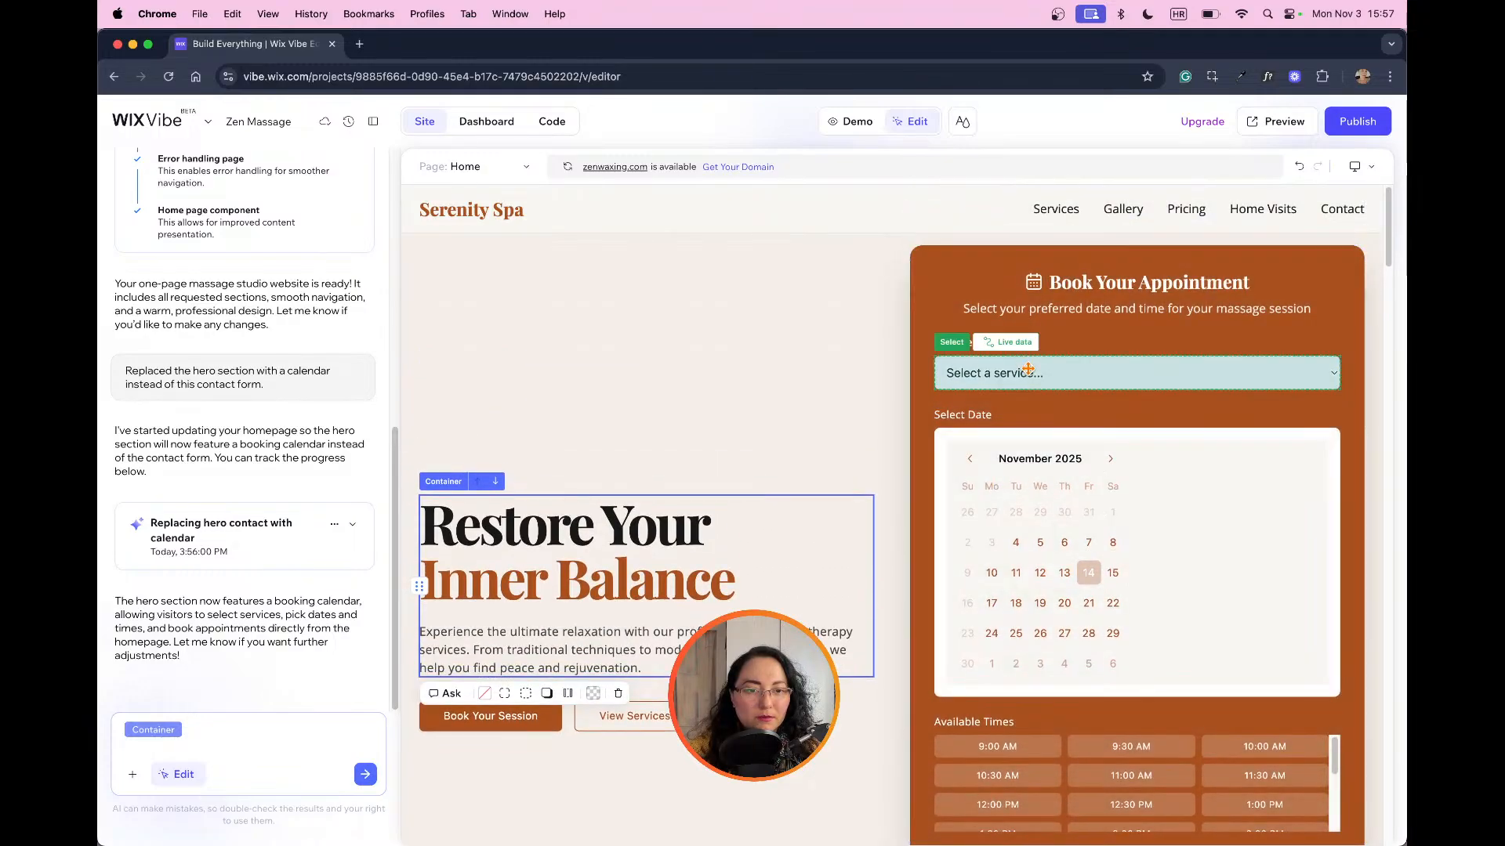
{"action": "left_click", "coordinate": [1103, 378]}
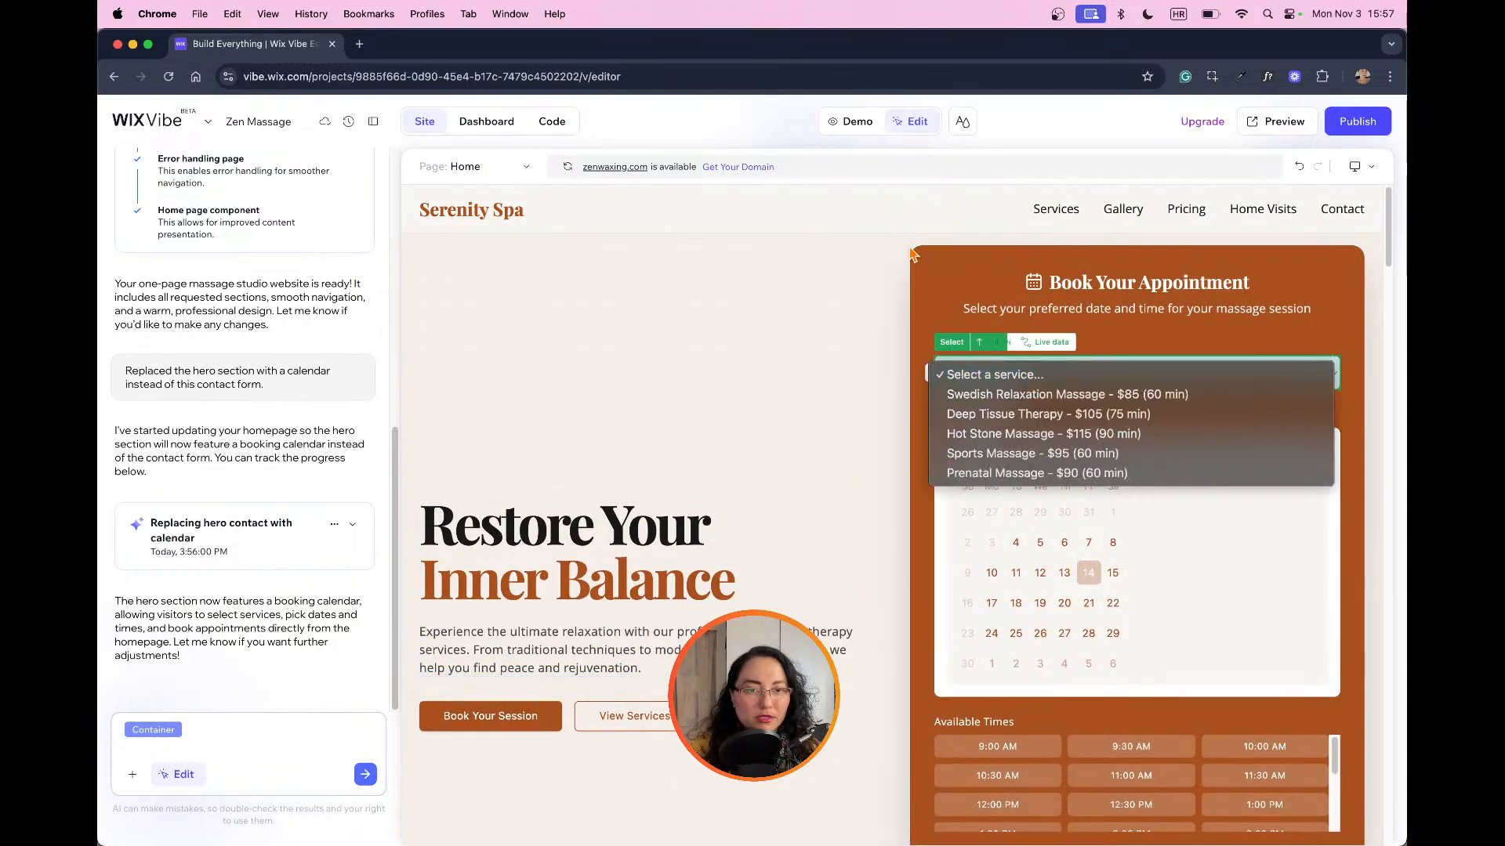
{"action": "left_click", "coordinate": [1104, 378]}
{"action": "left_click", "coordinate": [853, 121]}
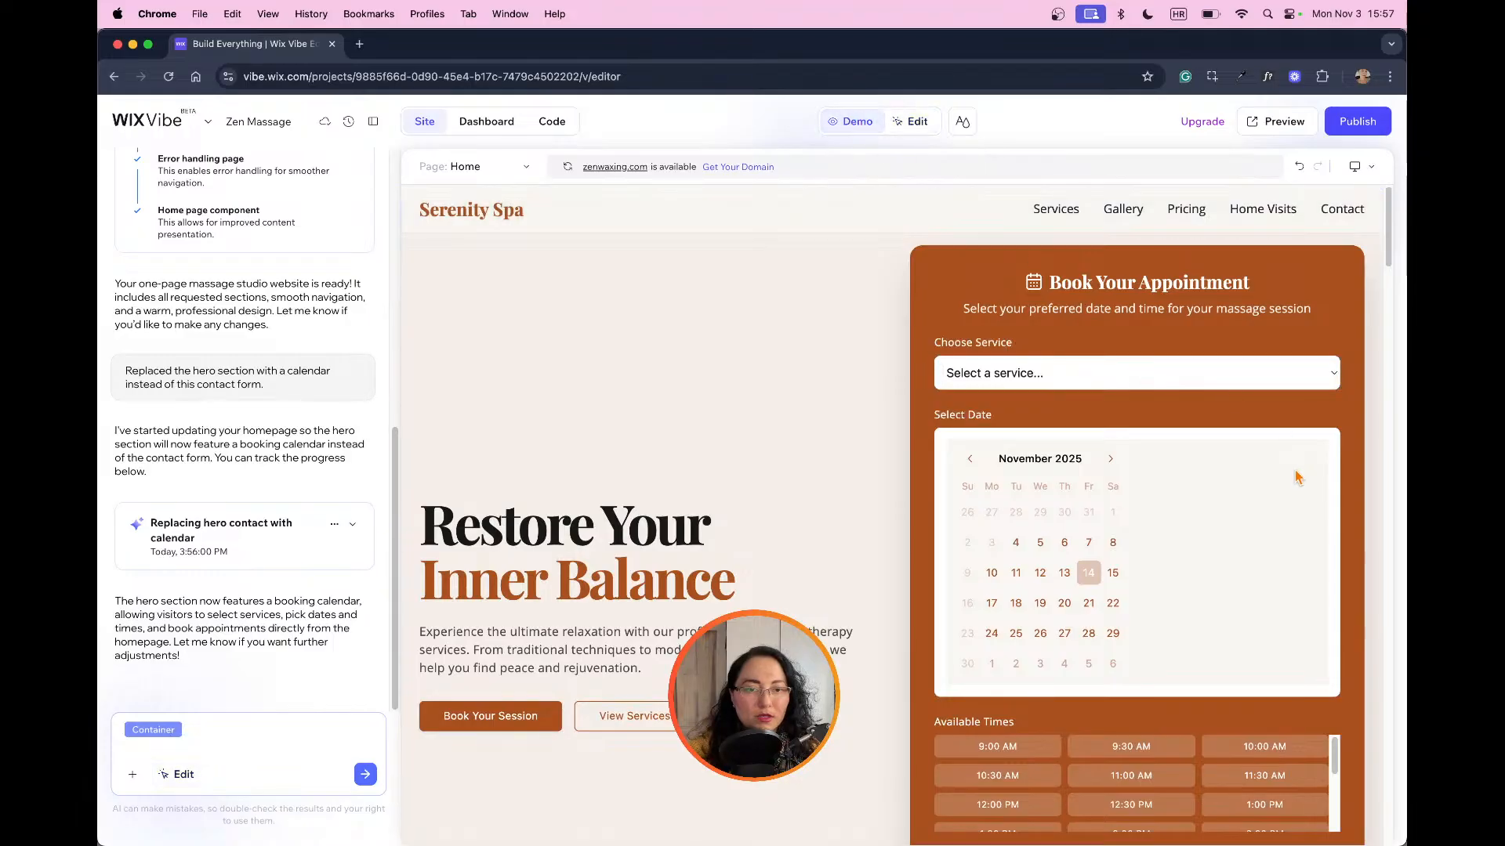
{"action": "left_click", "coordinate": [1310, 377]}
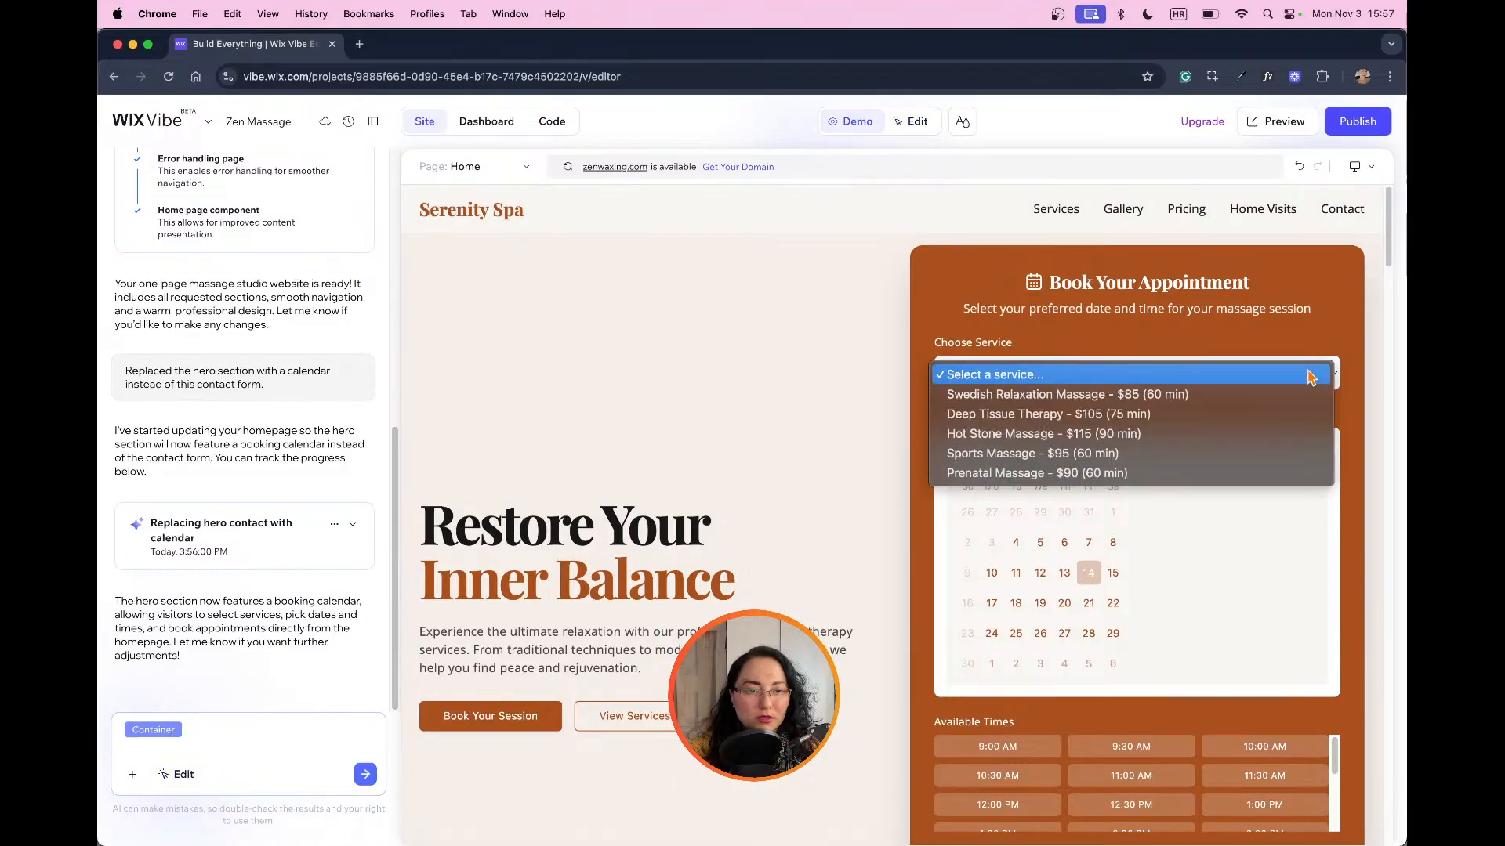
{"action": "left_click", "coordinate": [1199, 374]}
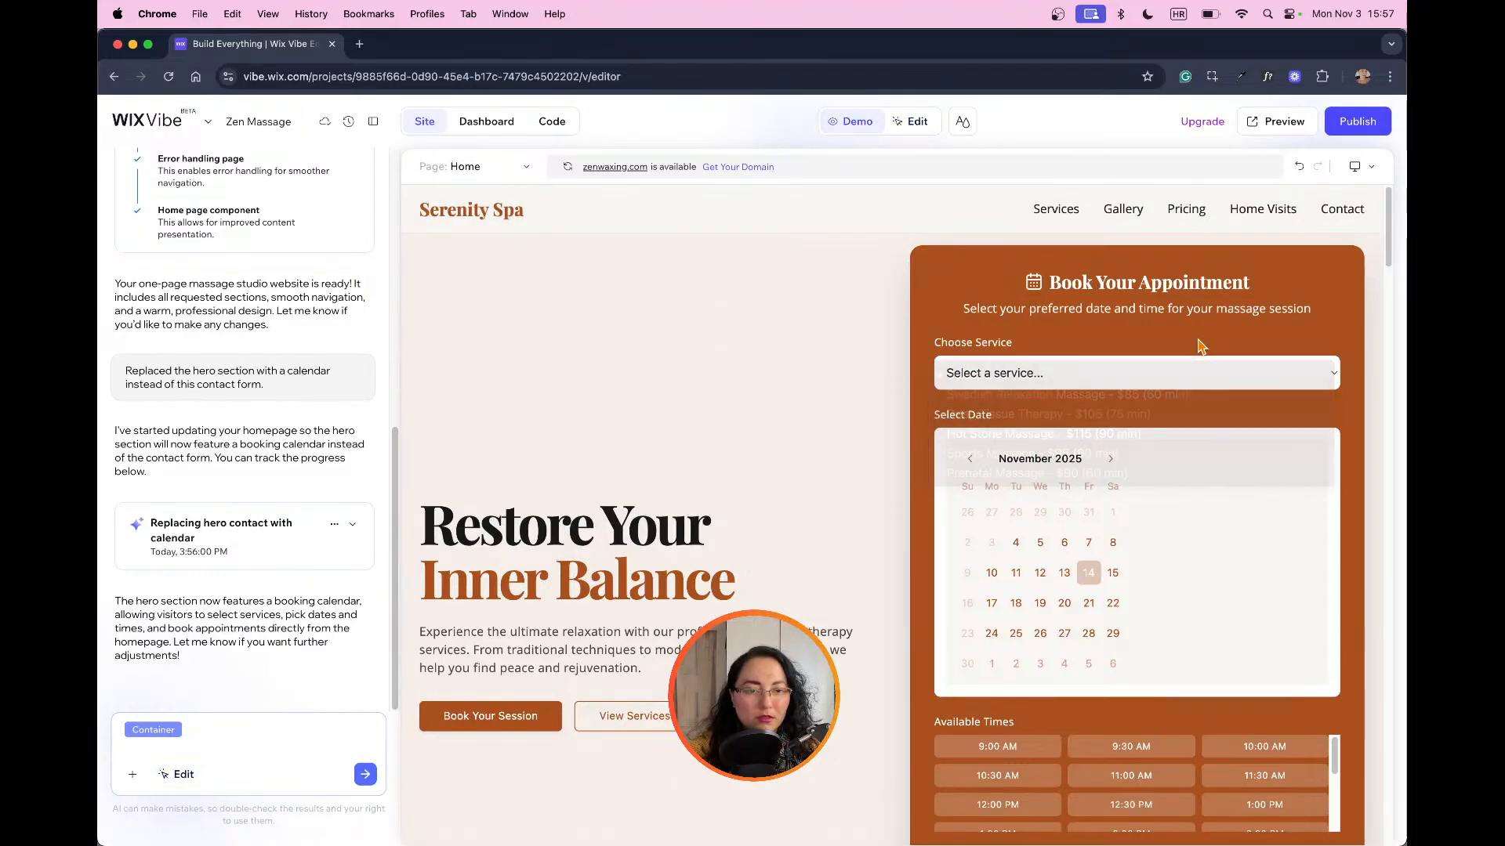
{"action": "left_click", "coordinate": [913, 121]}
{"action": "left_click", "coordinate": [1332, 383]}
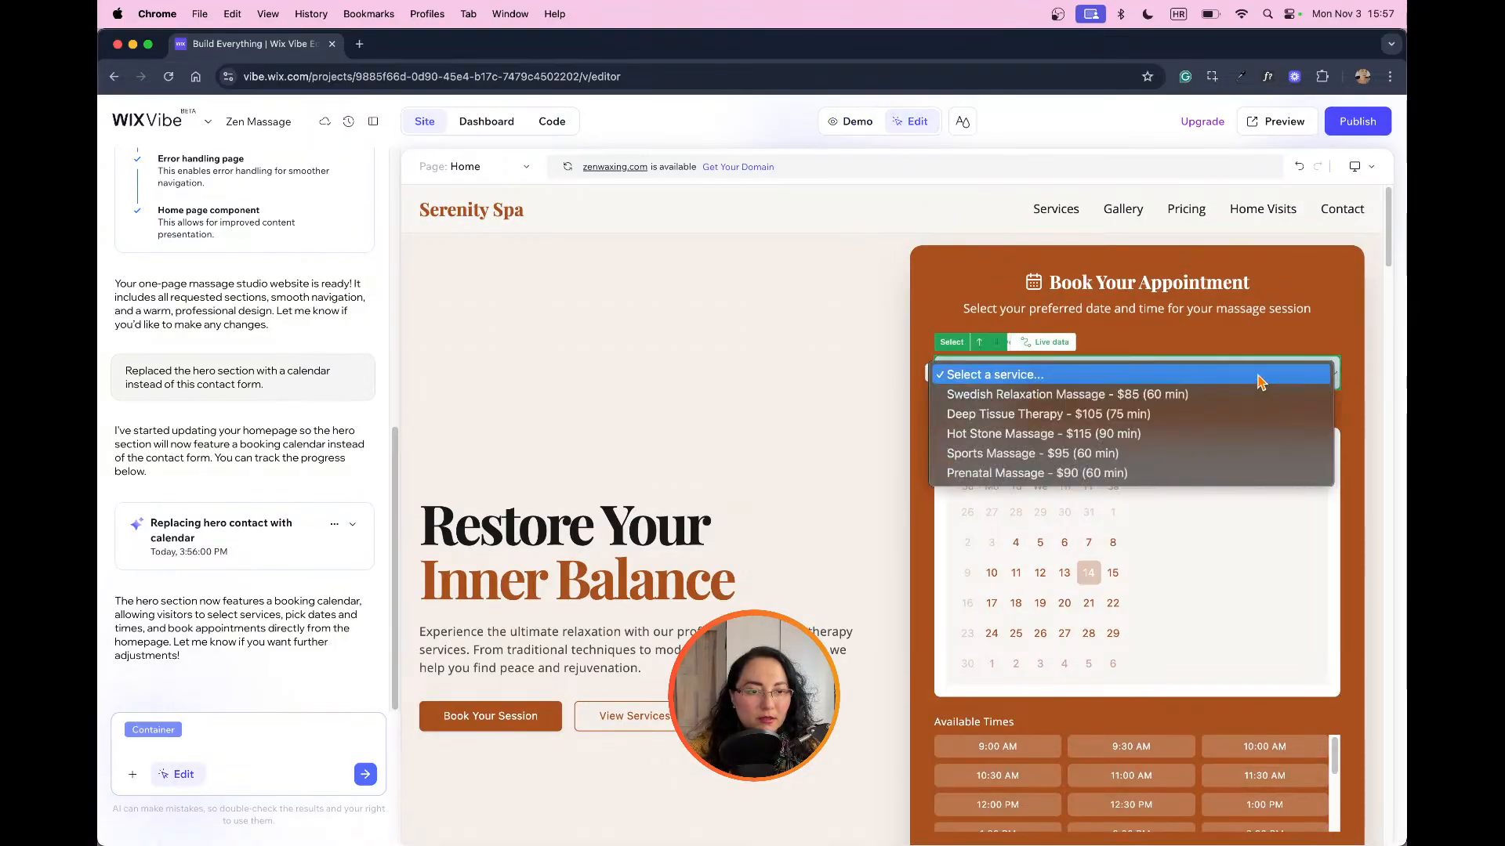
{"action": "left_click", "coordinate": [1325, 369]}
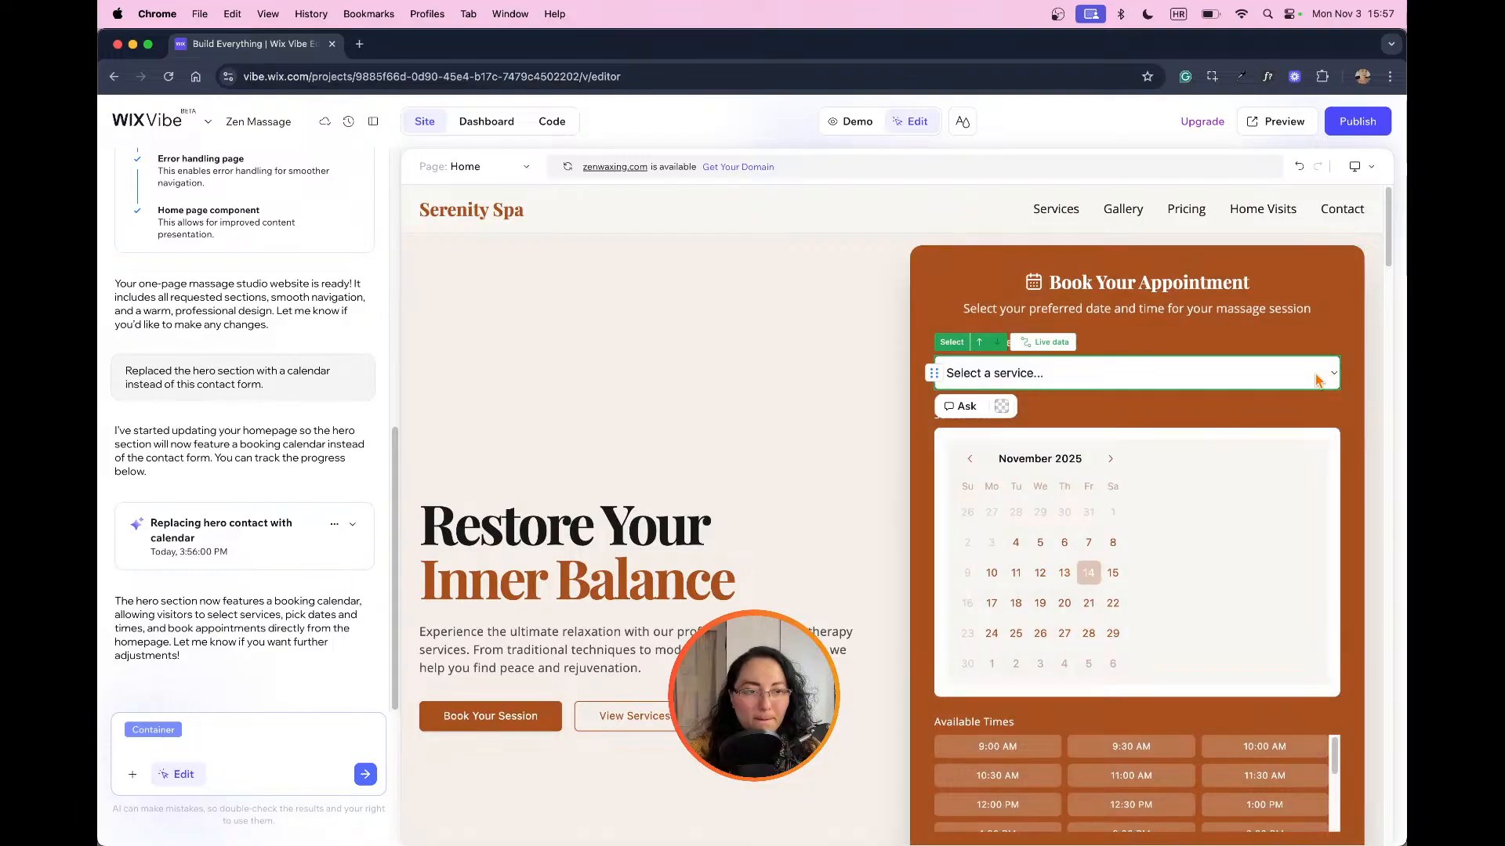
{"action": "left_click", "coordinate": [1341, 372]}
{"action": "left_click", "coordinate": [1353, 378]}
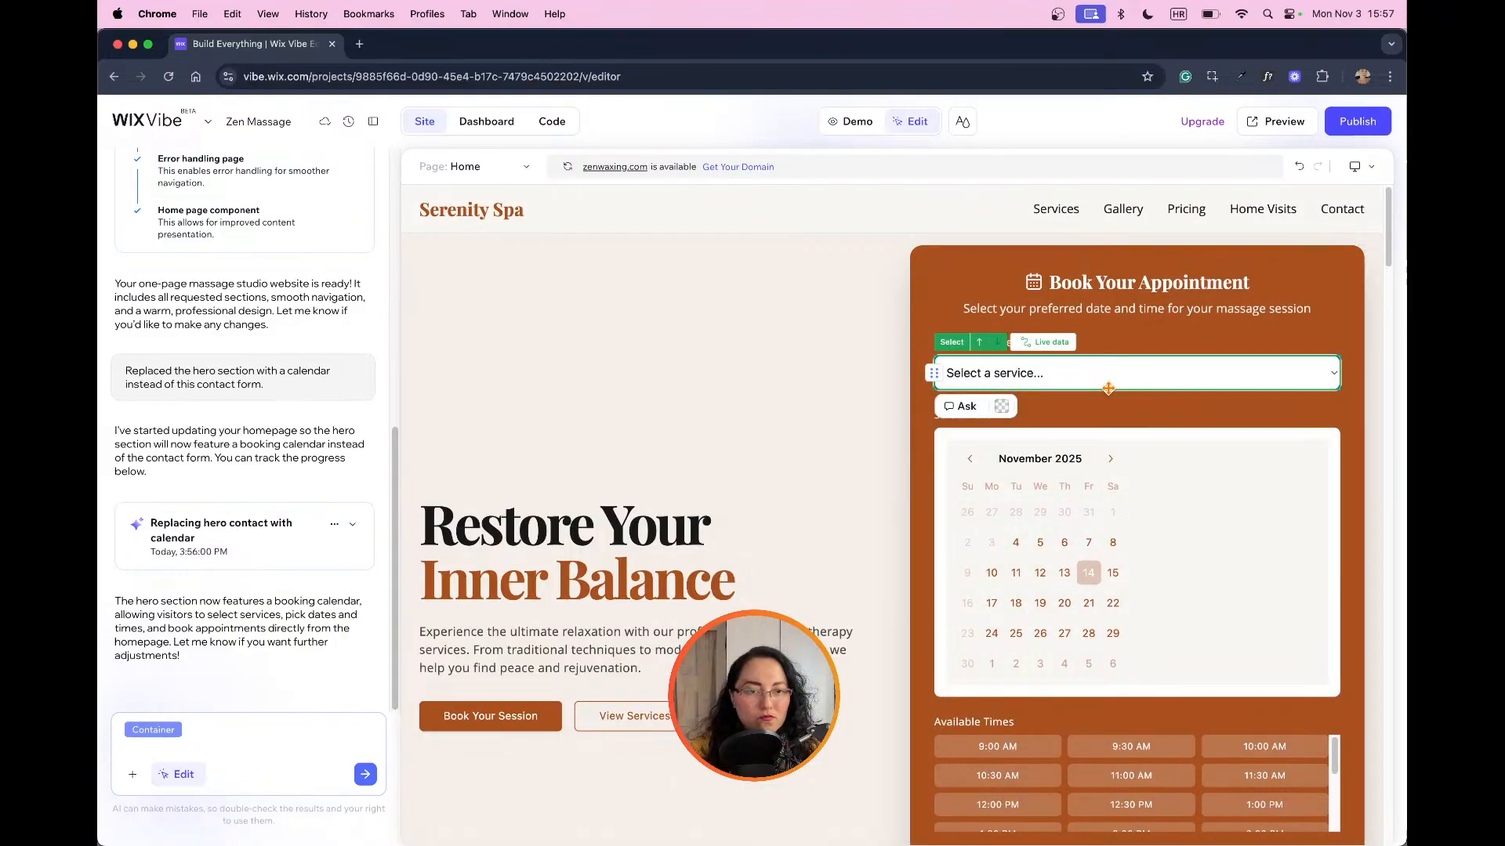
Step: Browse the booking calendar's months forward to February 2026 and back to December 2025
{"action": "left_click", "coordinate": [1117, 508]}
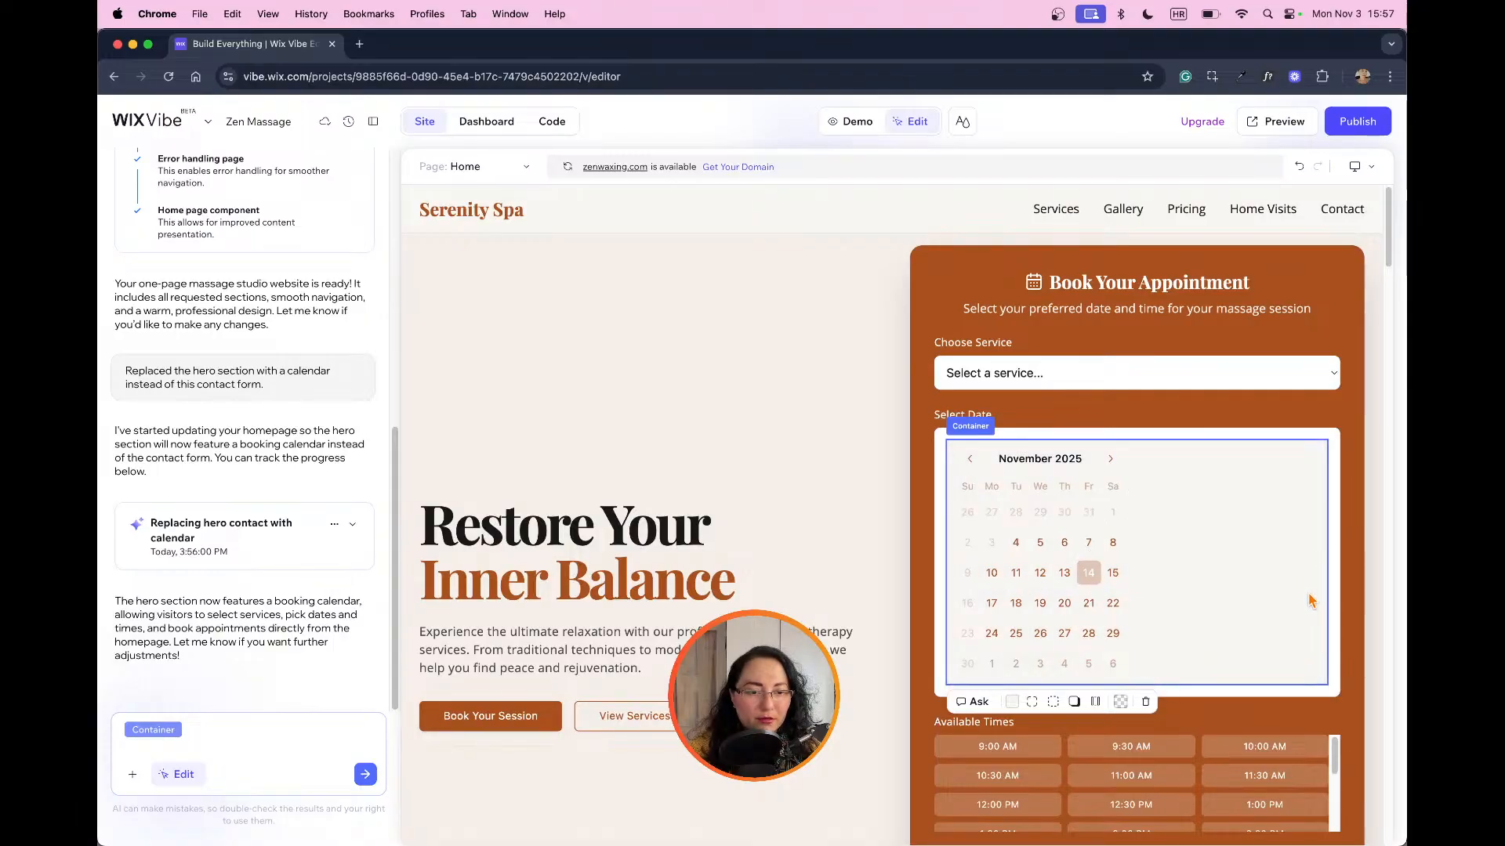
{"action": "scroll", "coordinate": [1172, 537], "scroll_direction": "down", "scroll_amount": 3}
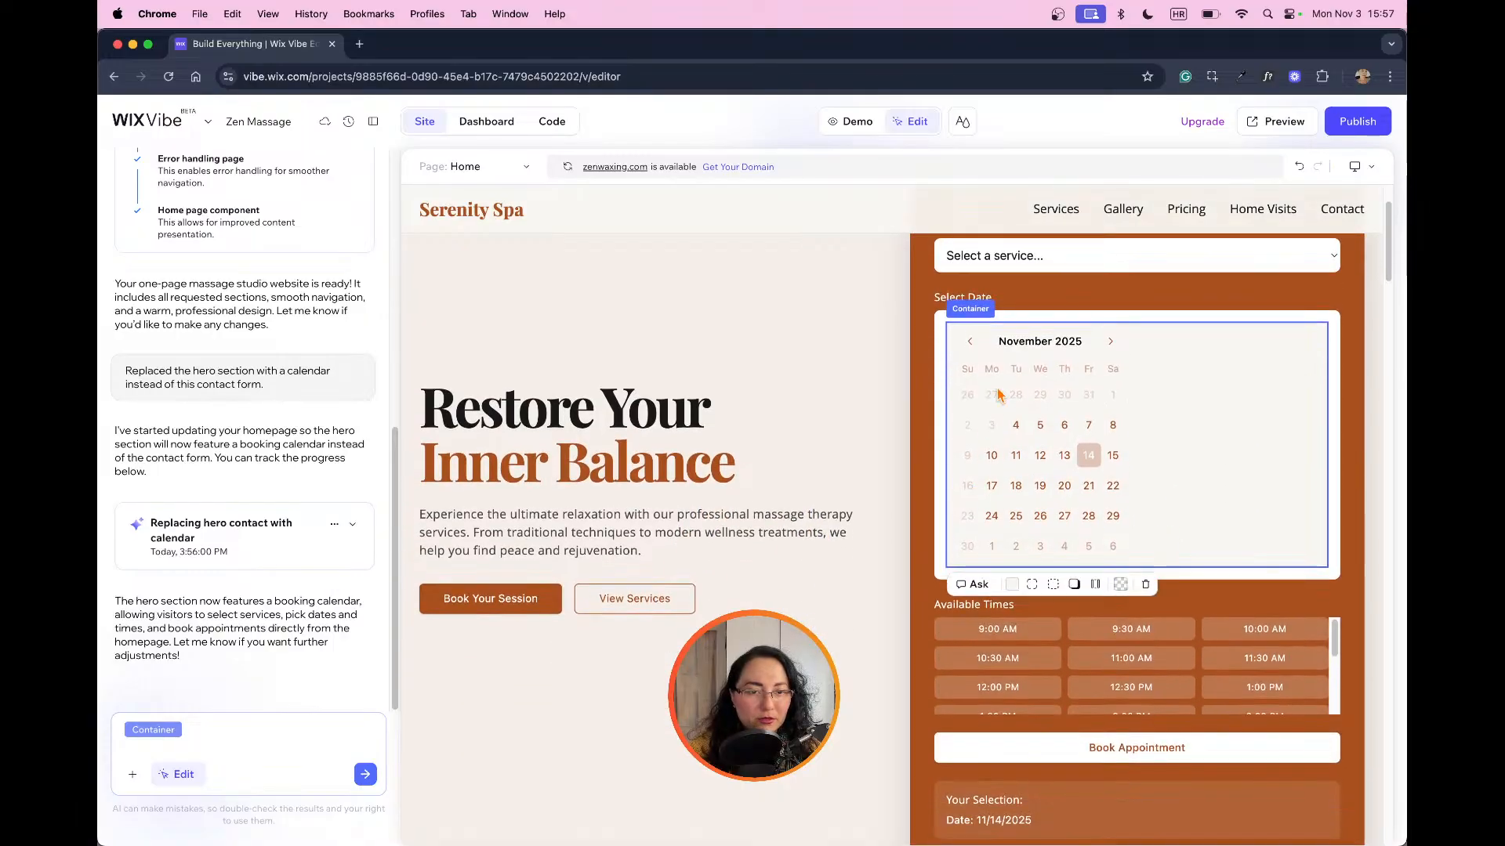
{"action": "left_click", "coordinate": [1106, 346]}
{"action": "left_click", "coordinate": [1107, 347]}
{"action": "left_click", "coordinate": [1107, 347]}
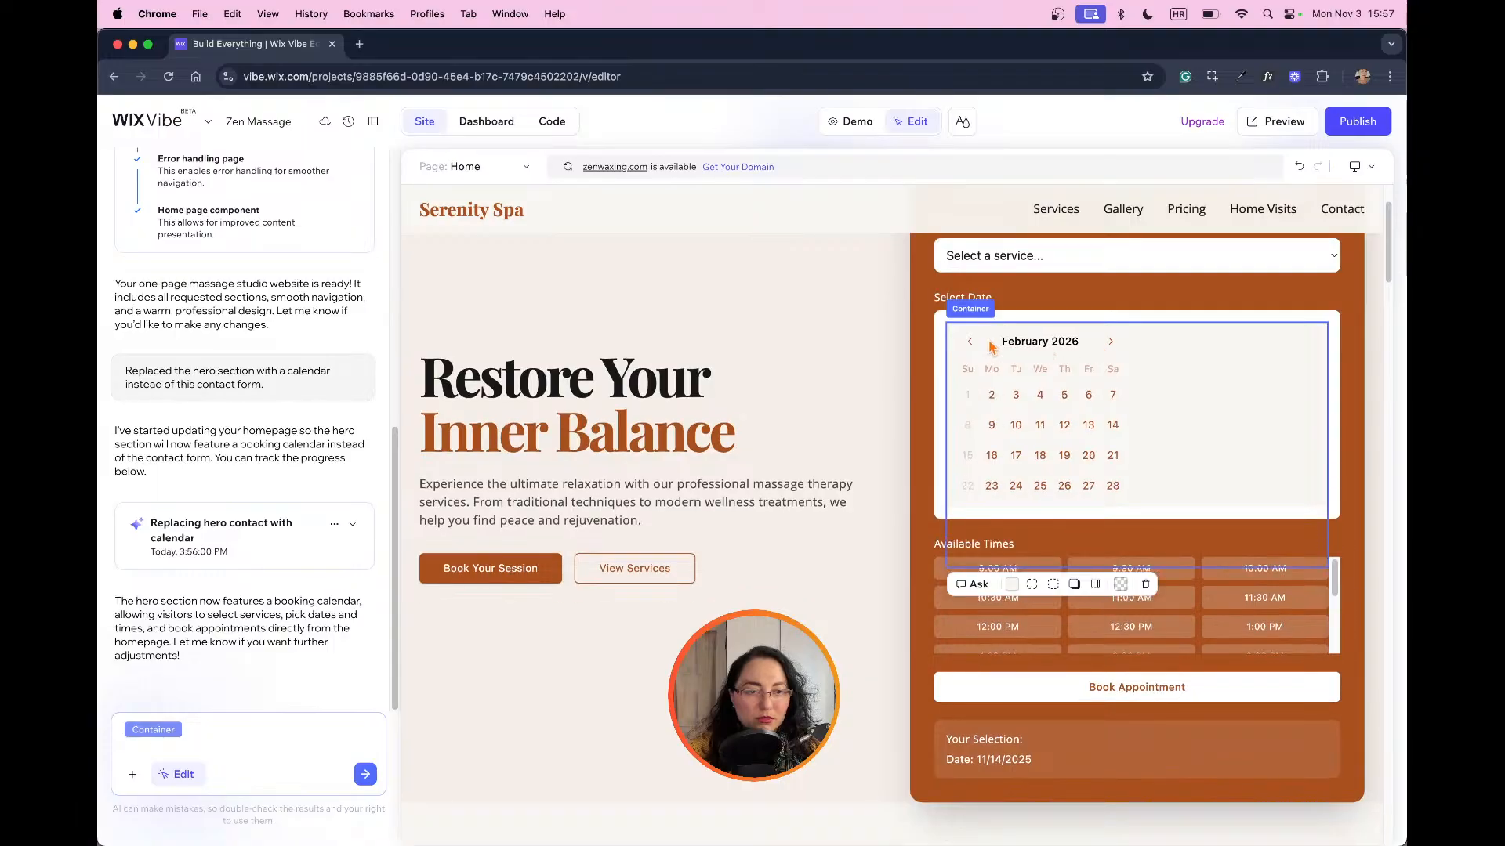
{"action": "left_click", "coordinate": [971, 343]}
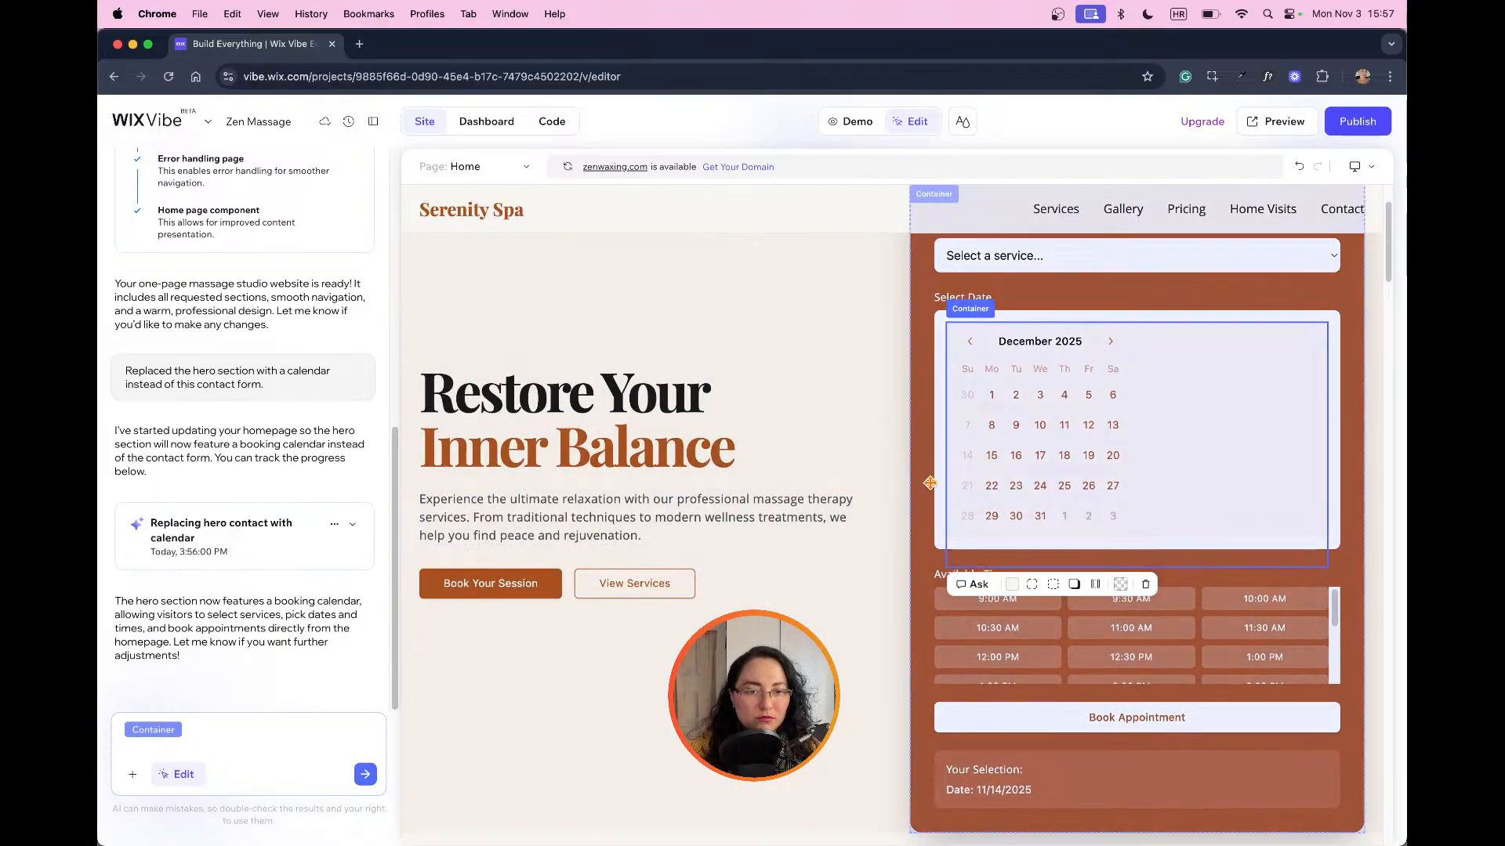
Step: Look through the booking form's Available Times slots below the calendar
{"action": "left_click", "coordinate": [926, 481]}
{"action": "scroll", "coordinate": [1154, 546], "scroll_direction": "down", "scroll_amount": 3}
{"action": "scroll", "coordinate": [1184, 545], "scroll_direction": "down", "scroll_amount": 1}
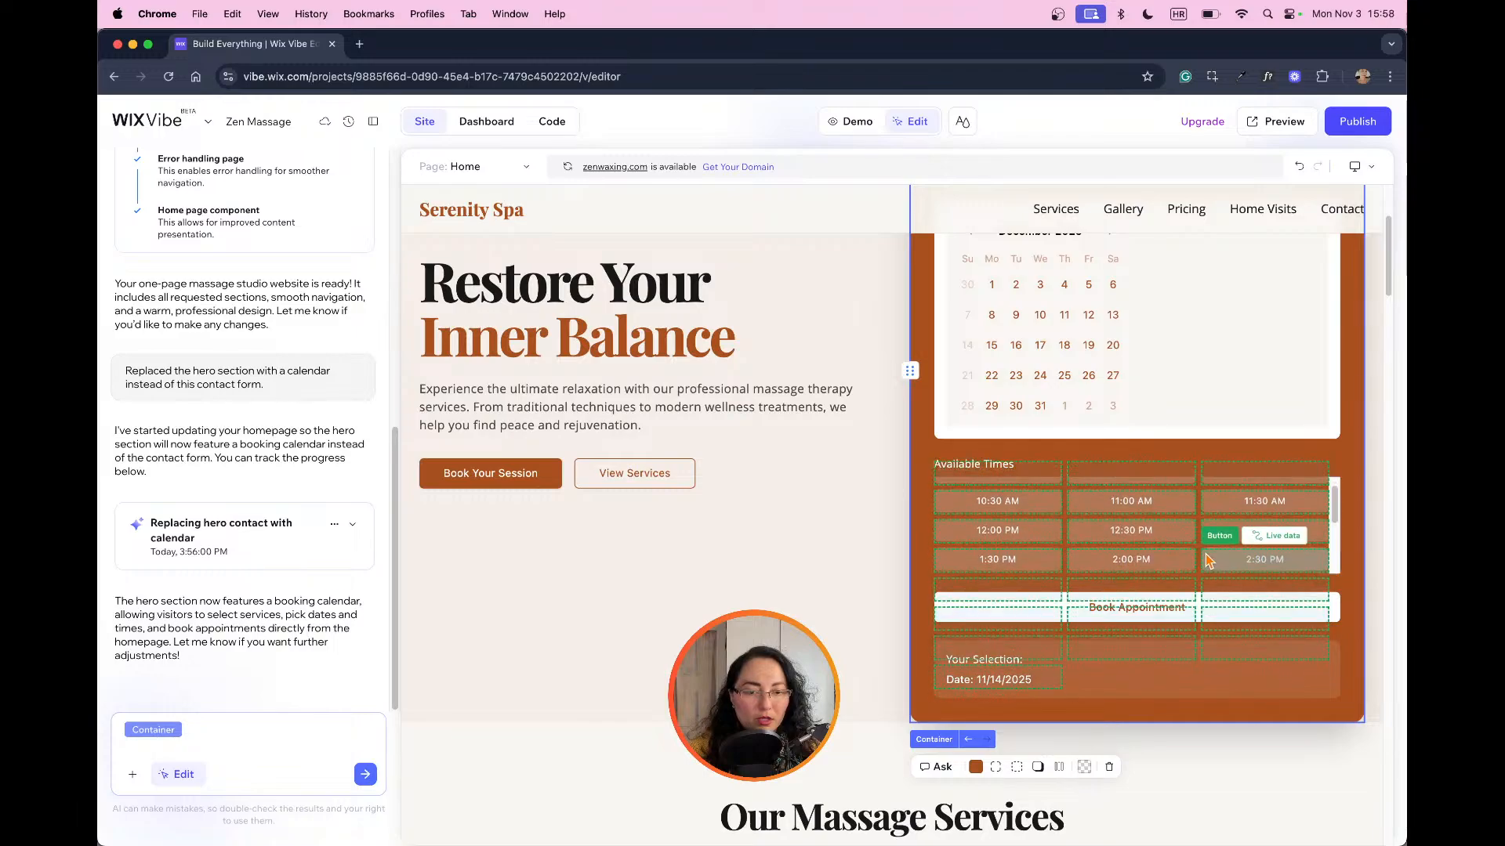
{"action": "scroll", "coordinate": [1207, 559], "scroll_direction": "up", "scroll_amount": 1}
Step: In Demo mode, choose November 20, 2025 and the 12:30 PM slot in the booking form
{"action": "left_click", "coordinate": [857, 126]}
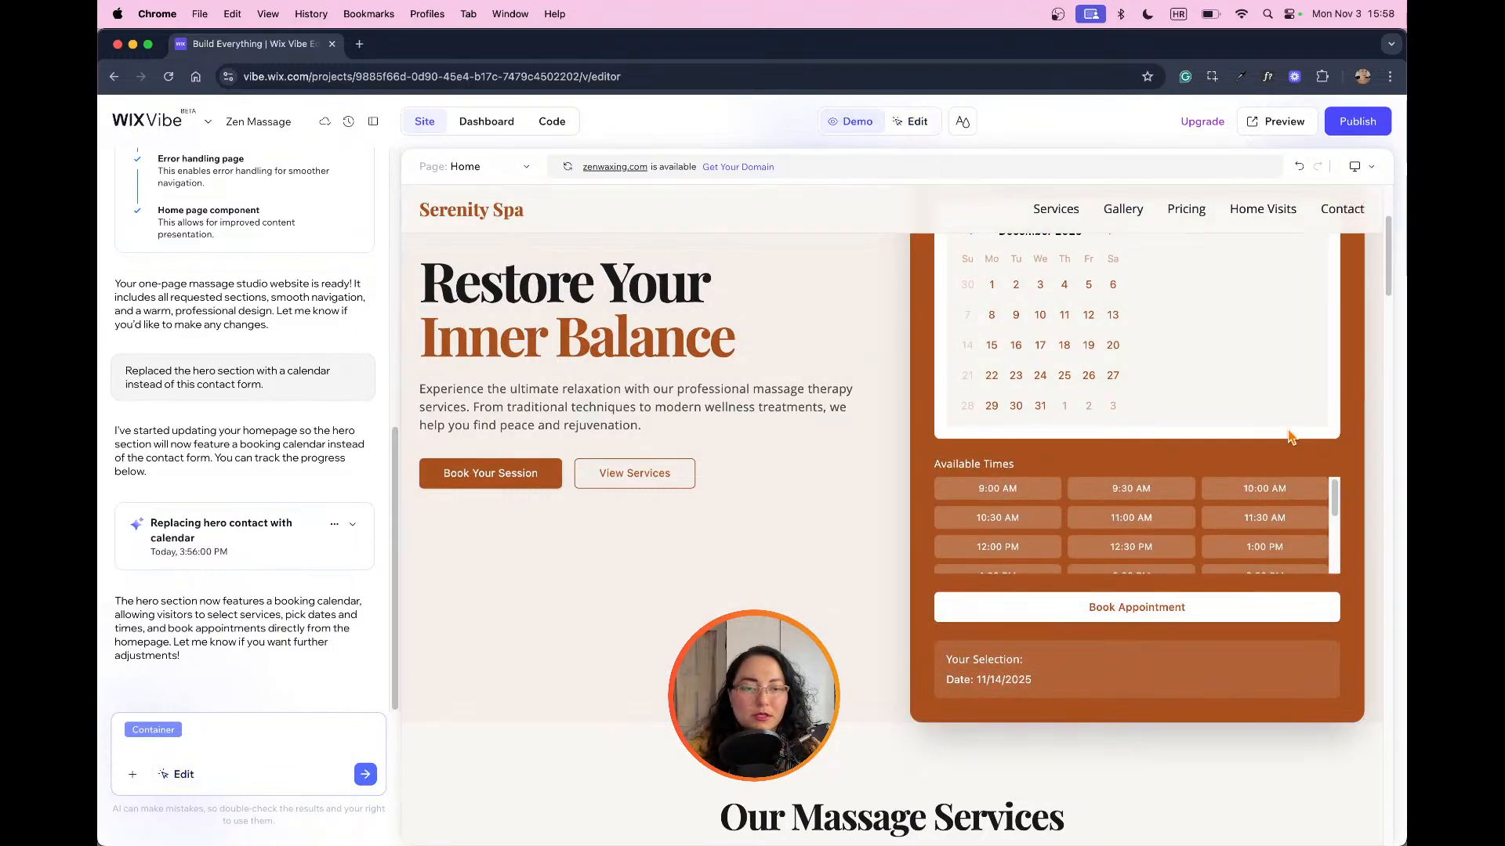
{"action": "scroll", "coordinate": [1291, 437], "scroll_direction": "up", "scroll_amount": 5}
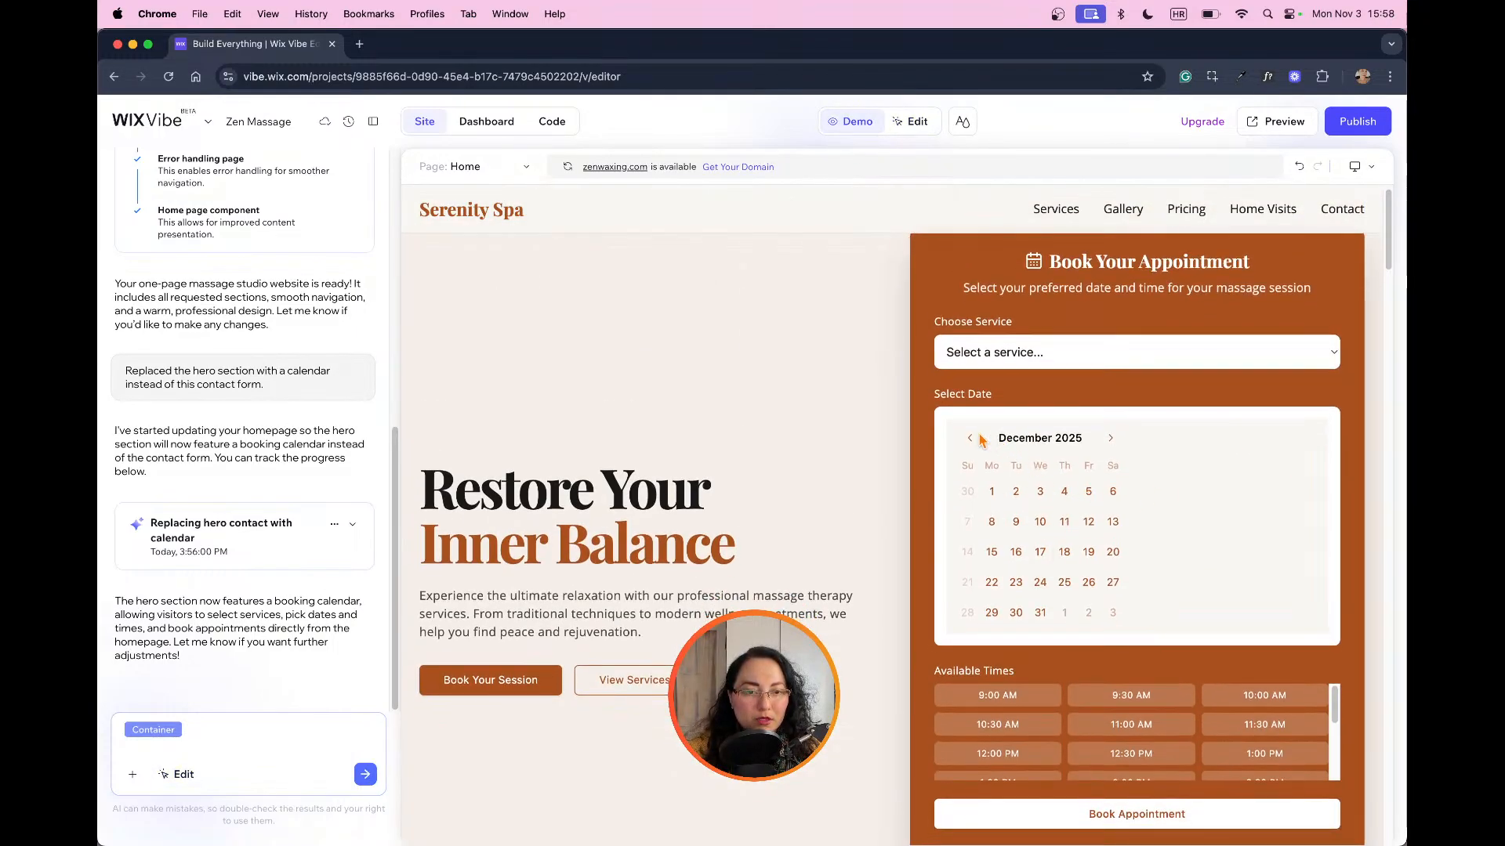
{"action": "left_click", "coordinate": [971, 439]}
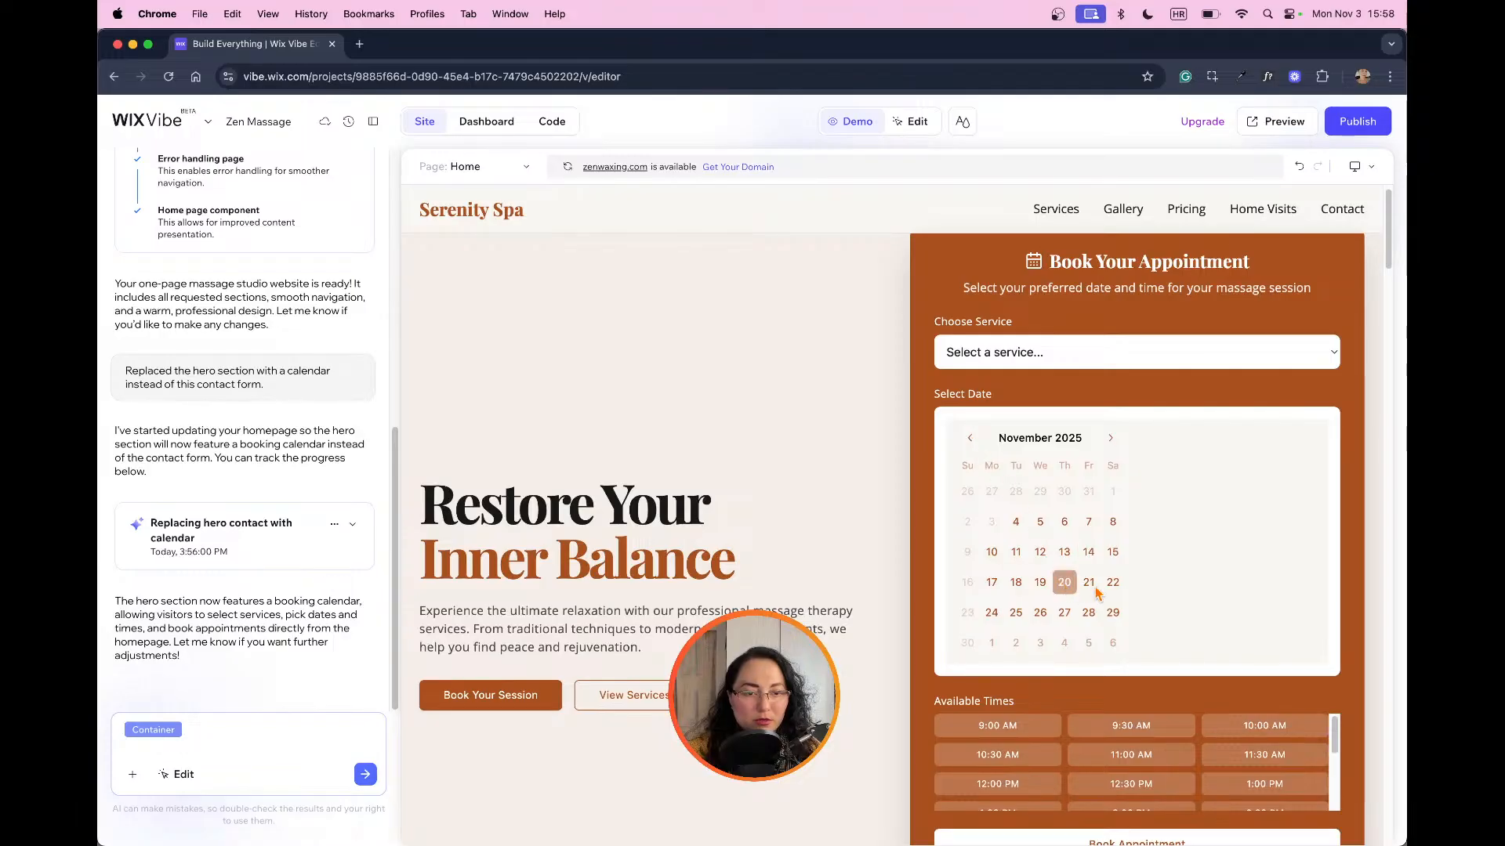
{"action": "scroll", "coordinate": [1097, 593], "scroll_direction": "down", "scroll_amount": 3}
{"action": "left_click", "coordinate": [1131, 525]}
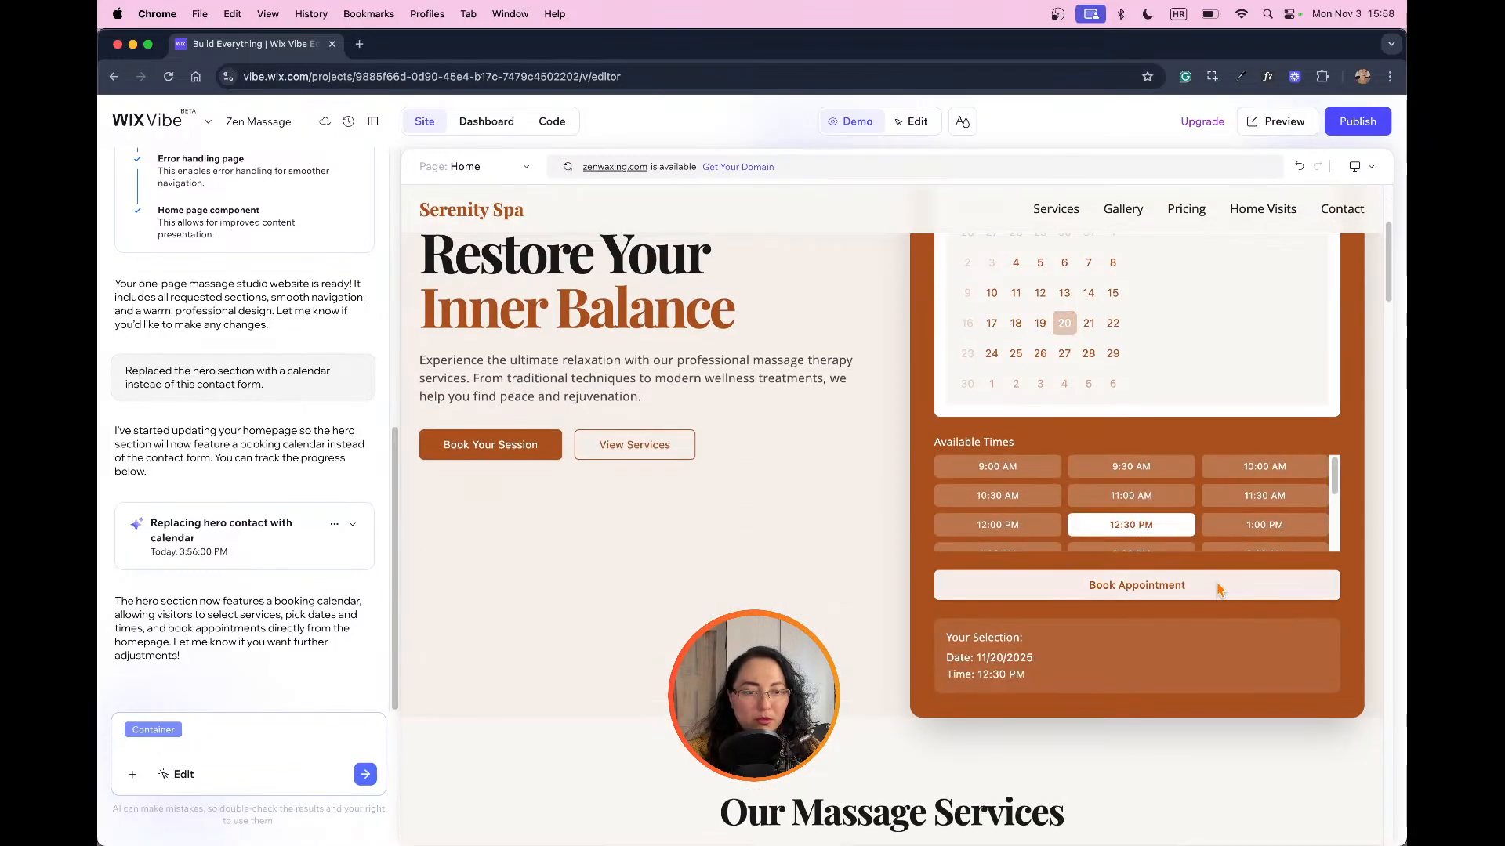
Step: Try to book the 12:30 PM appointment with no service chosen, and dismiss the alert
{"action": "scroll", "coordinate": [1261, 519], "scroll_direction": "up", "scroll_amount": 3}
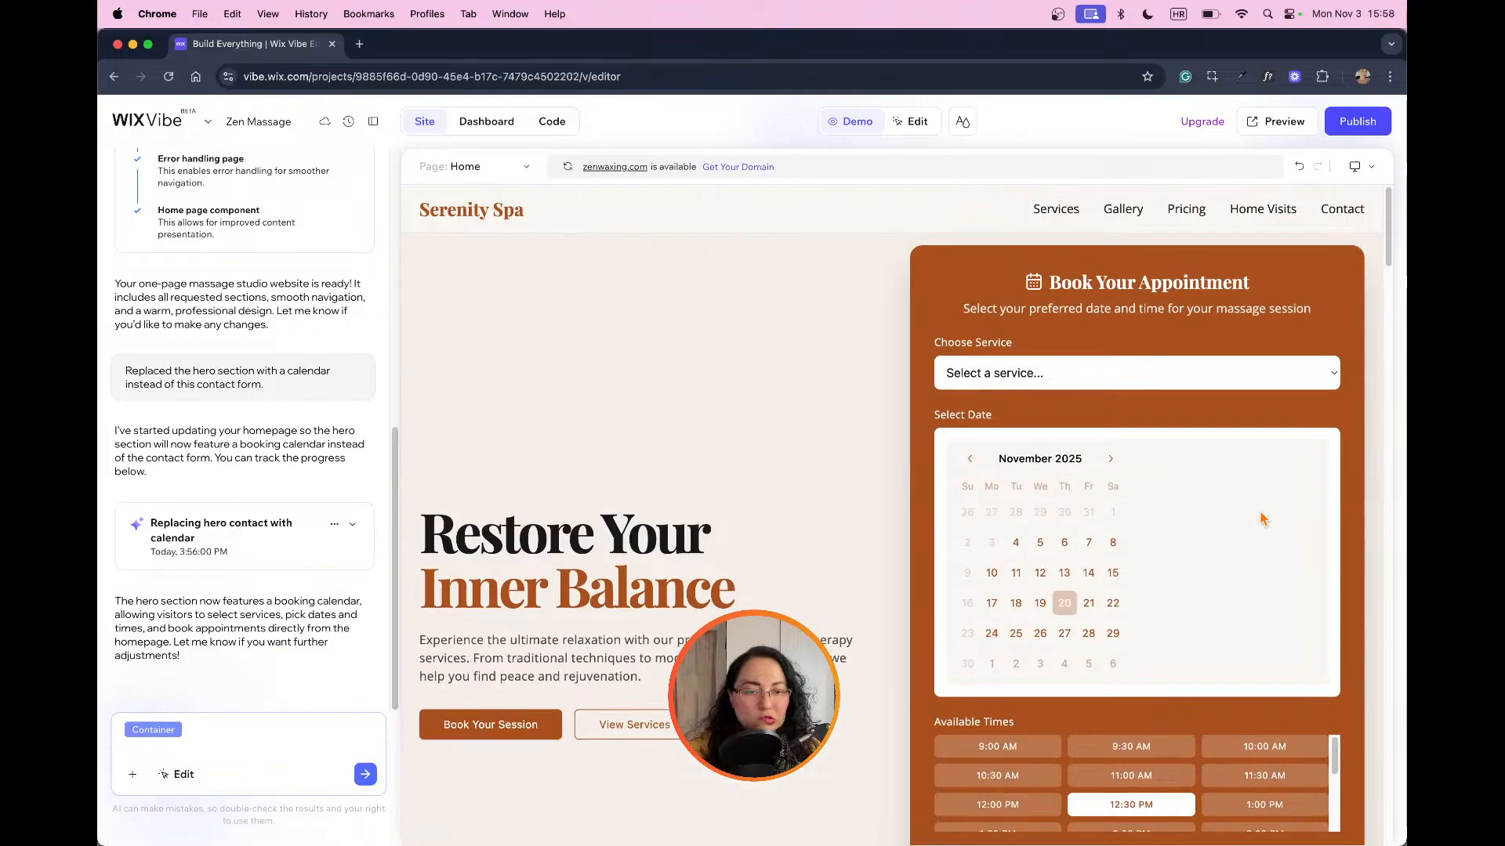
{"action": "scroll", "coordinate": [1262, 519], "scroll_direction": "down", "scroll_amount": 5}
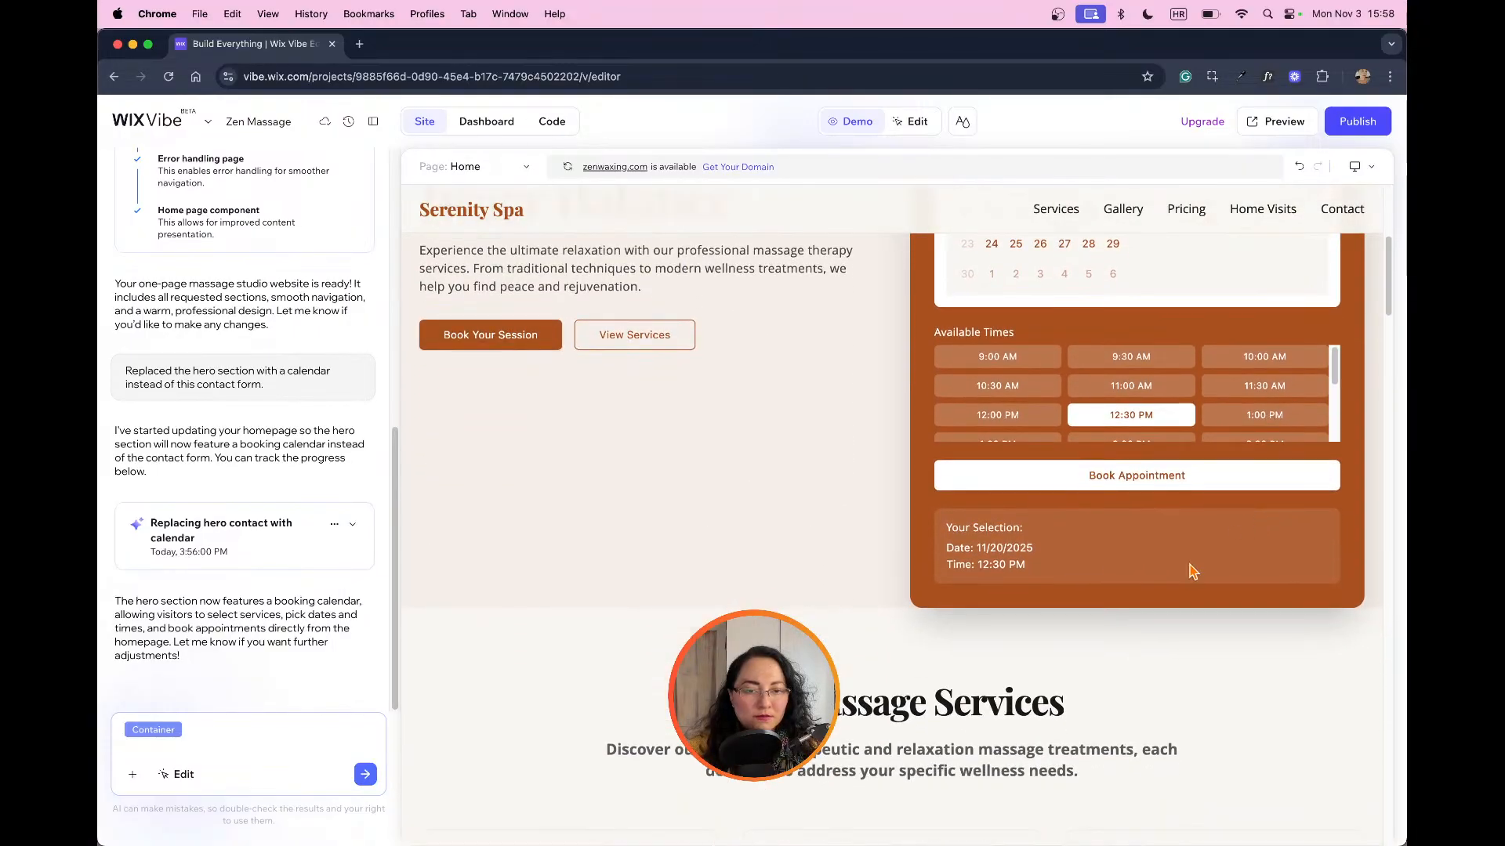
{"action": "left_click", "coordinate": [1178, 478]}
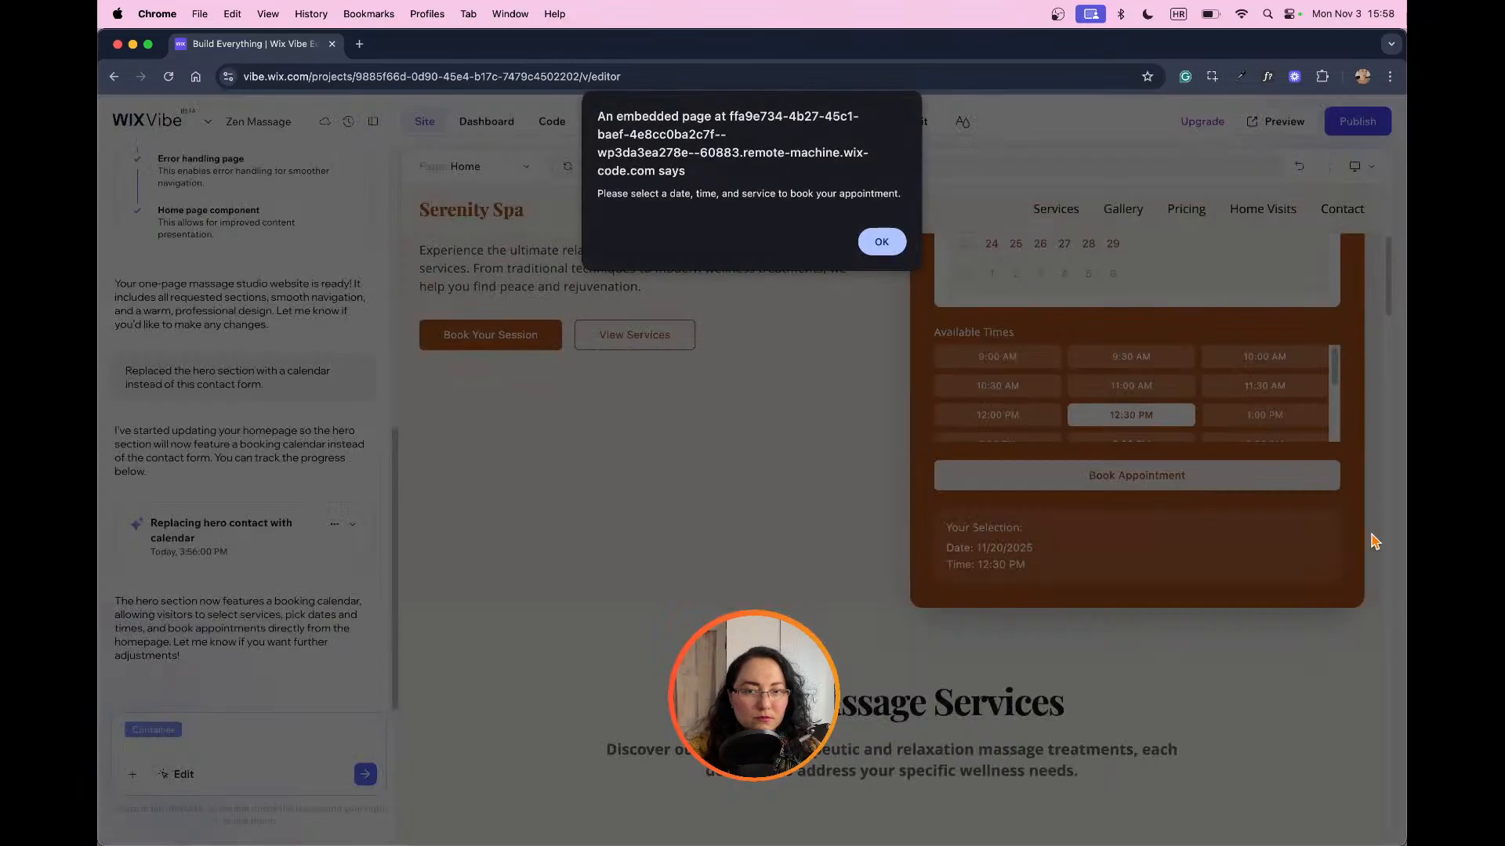
{"action": "left_click", "coordinate": [873, 242]}
Step: Review the hero section's booking form from the Choose Service field down to the Your Selection summary
{"action": "scroll", "coordinate": [1163, 486], "scroll_direction": "up", "scroll_amount": 5}
{"action": "scroll", "coordinate": [1165, 495], "scroll_direction": "down", "scroll_amount": 7}
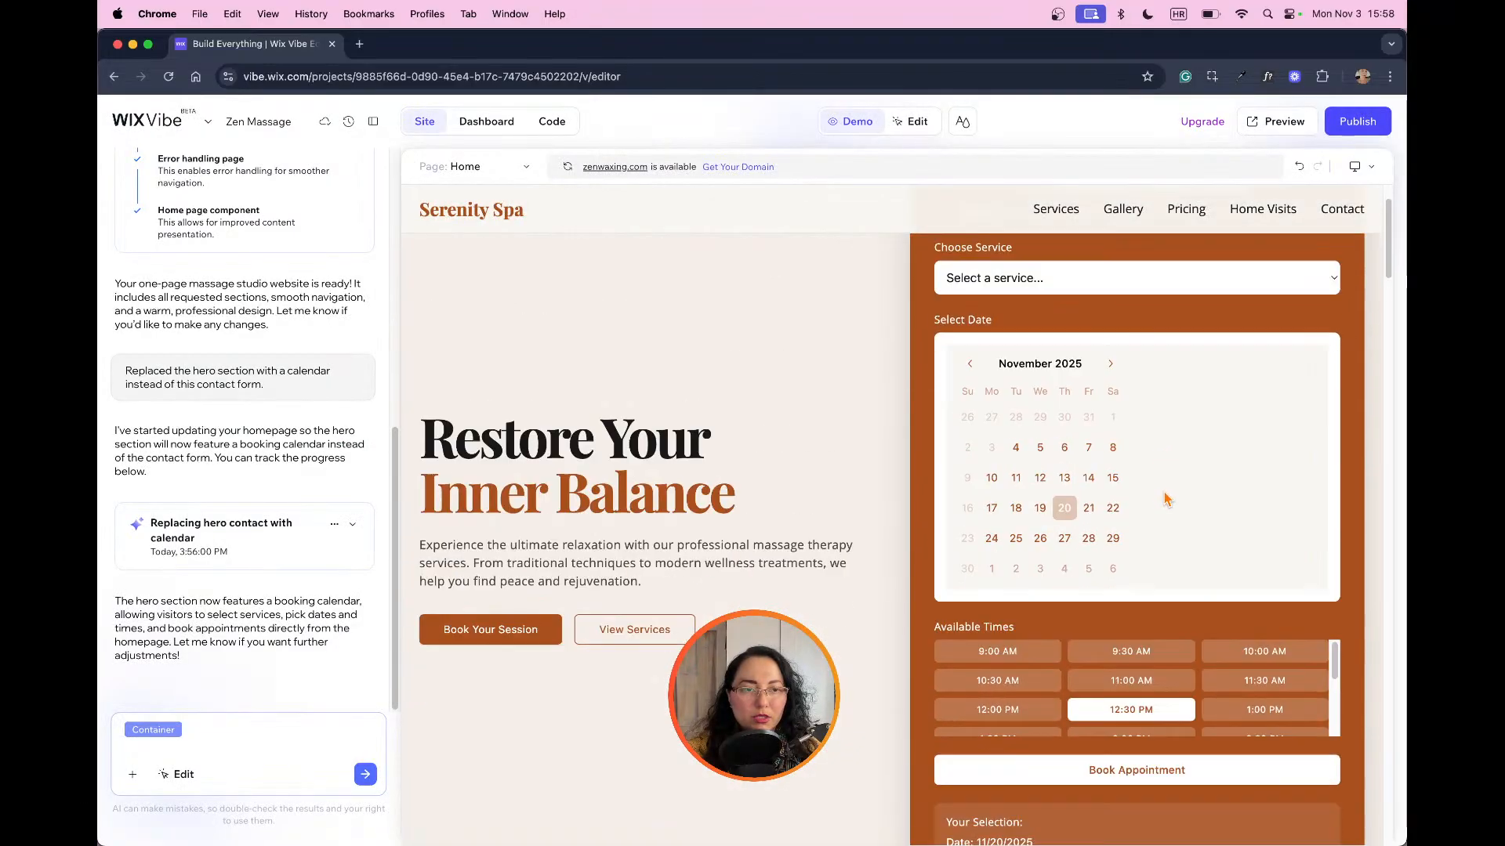
{"action": "scroll", "coordinate": [1168, 501], "scroll_direction": "down", "scroll_amount": 1}
{"action": "scroll", "coordinate": [1169, 503], "scroll_direction": "up", "scroll_amount": 7}
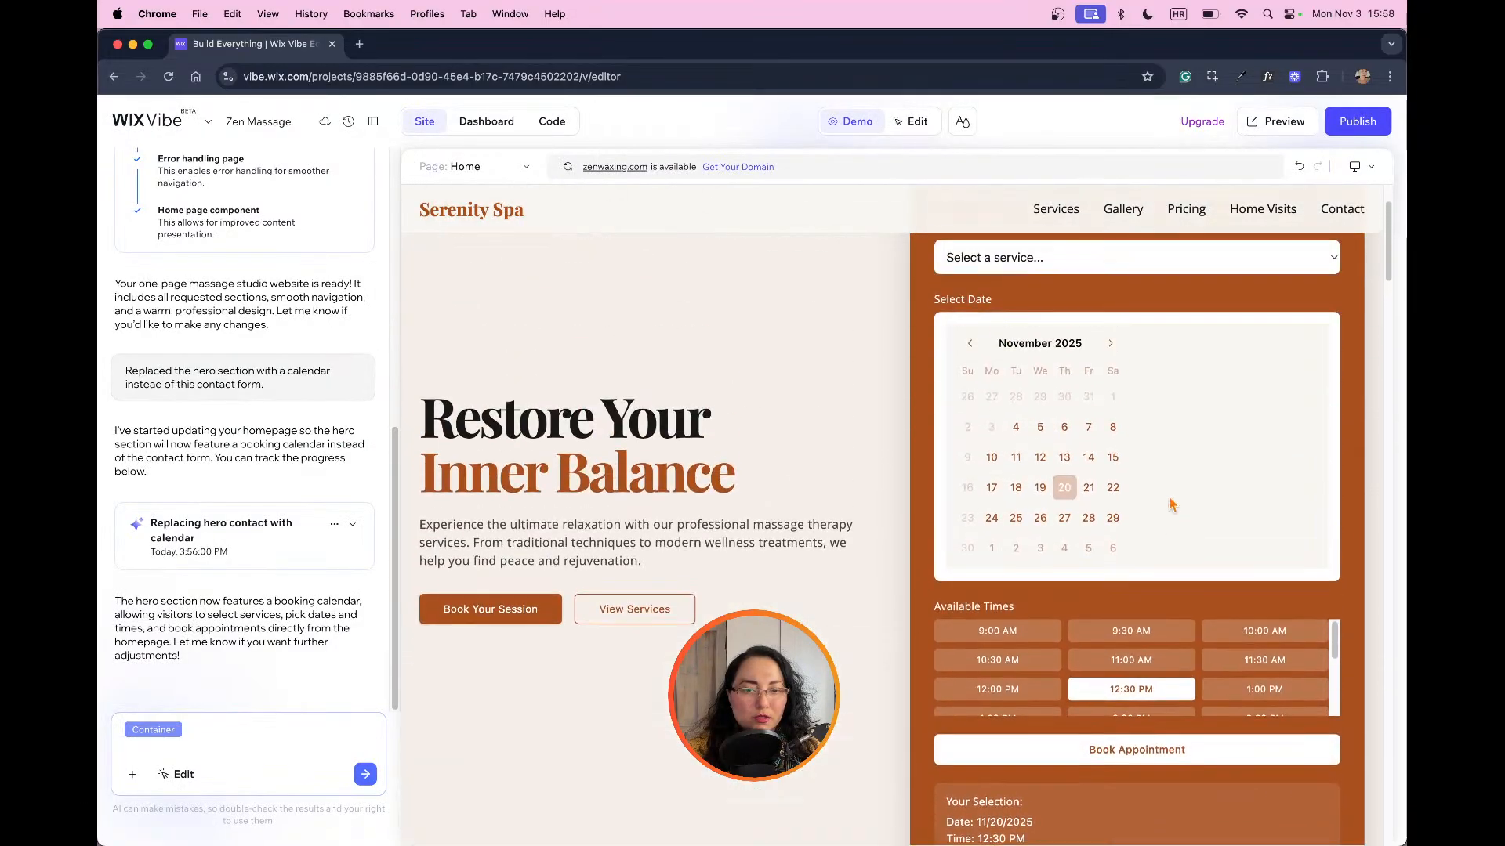
{"action": "scroll", "coordinate": [902, 568], "scroll_direction": "down", "scroll_amount": 4}
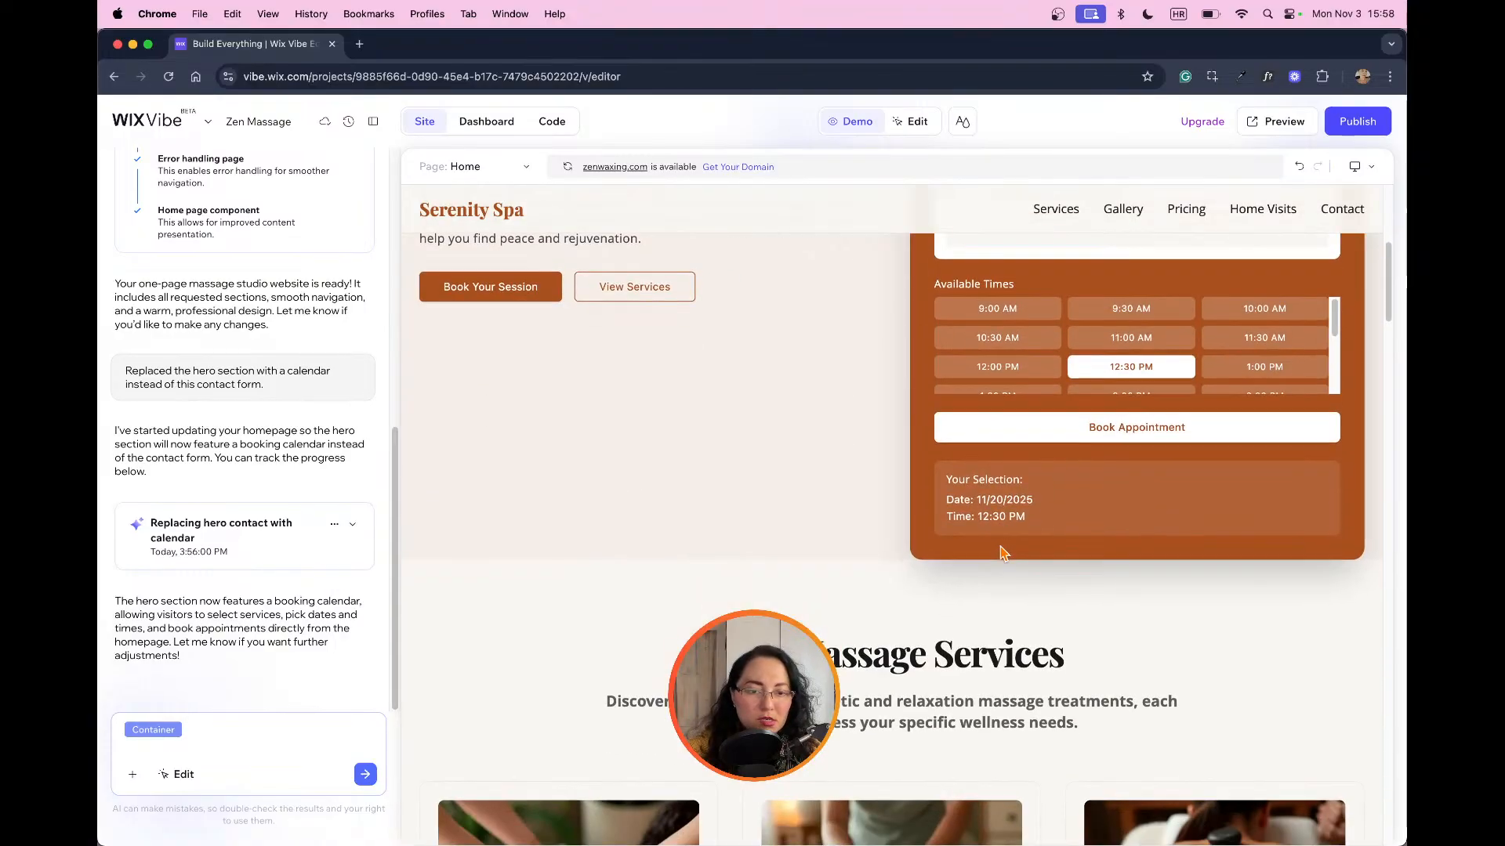
{"action": "scroll", "coordinate": [1021, 552], "scroll_direction": "up", "scroll_amount": 3}
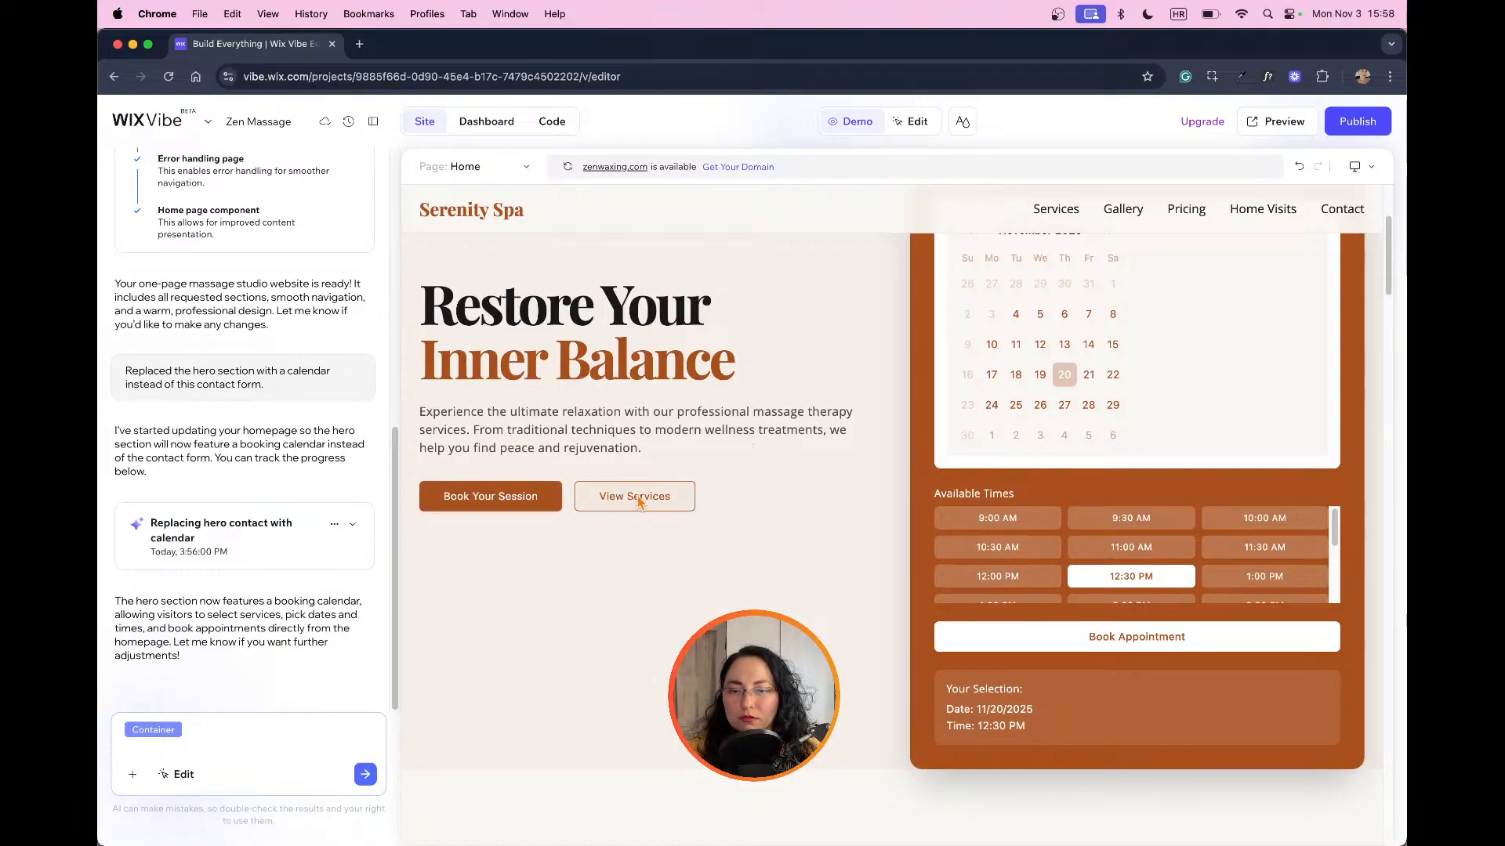
{"action": "scroll", "coordinate": [954, 510], "scroll_direction": "up", "scroll_amount": 3}
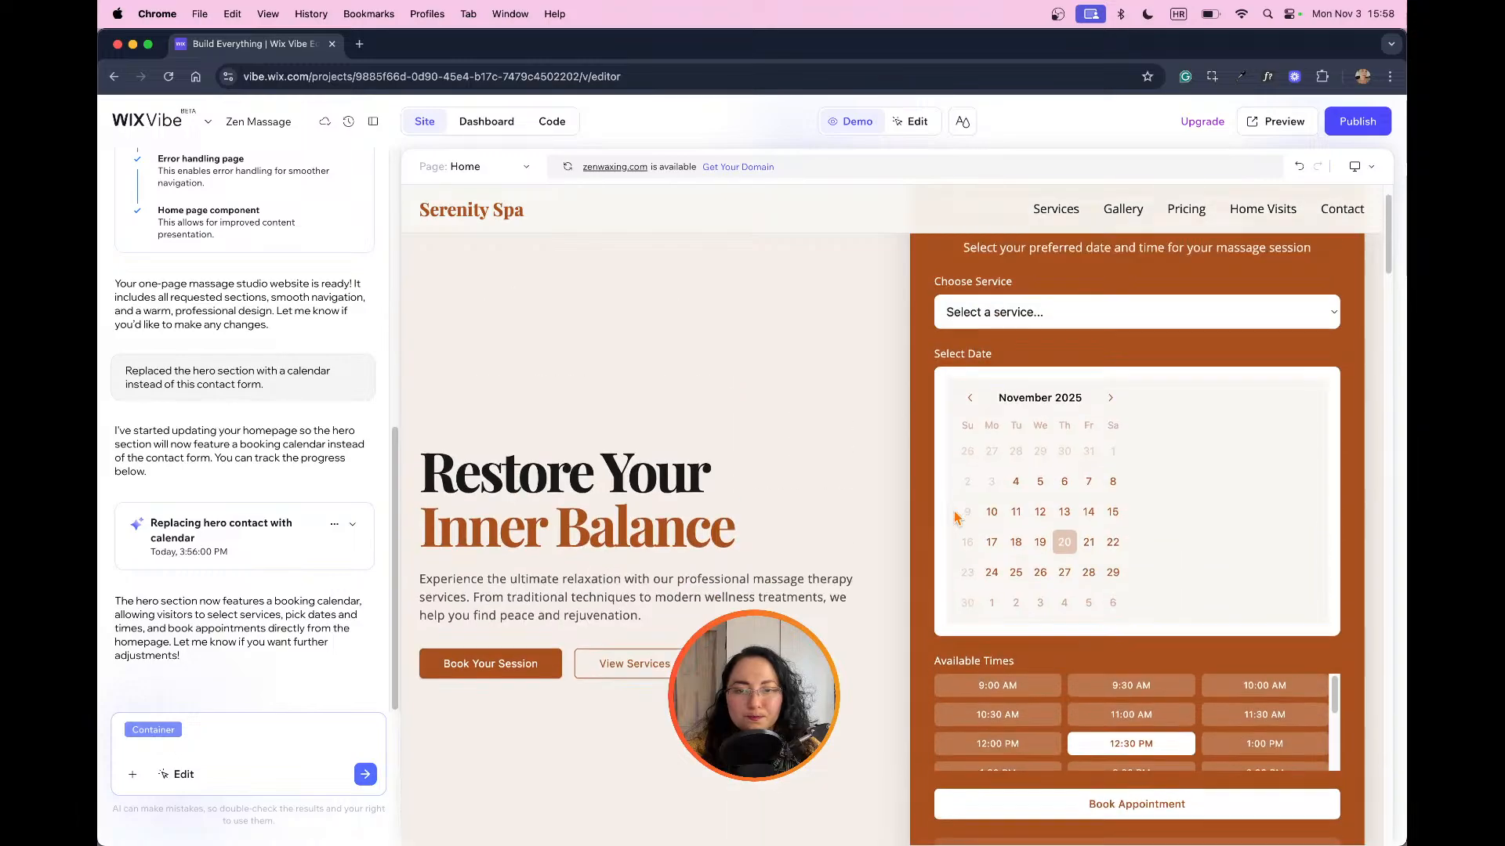
Step: Set the site theme's Primary color to the light orange #FFB082 and apply it to the theme
{"action": "left_click", "coordinate": [911, 122]}
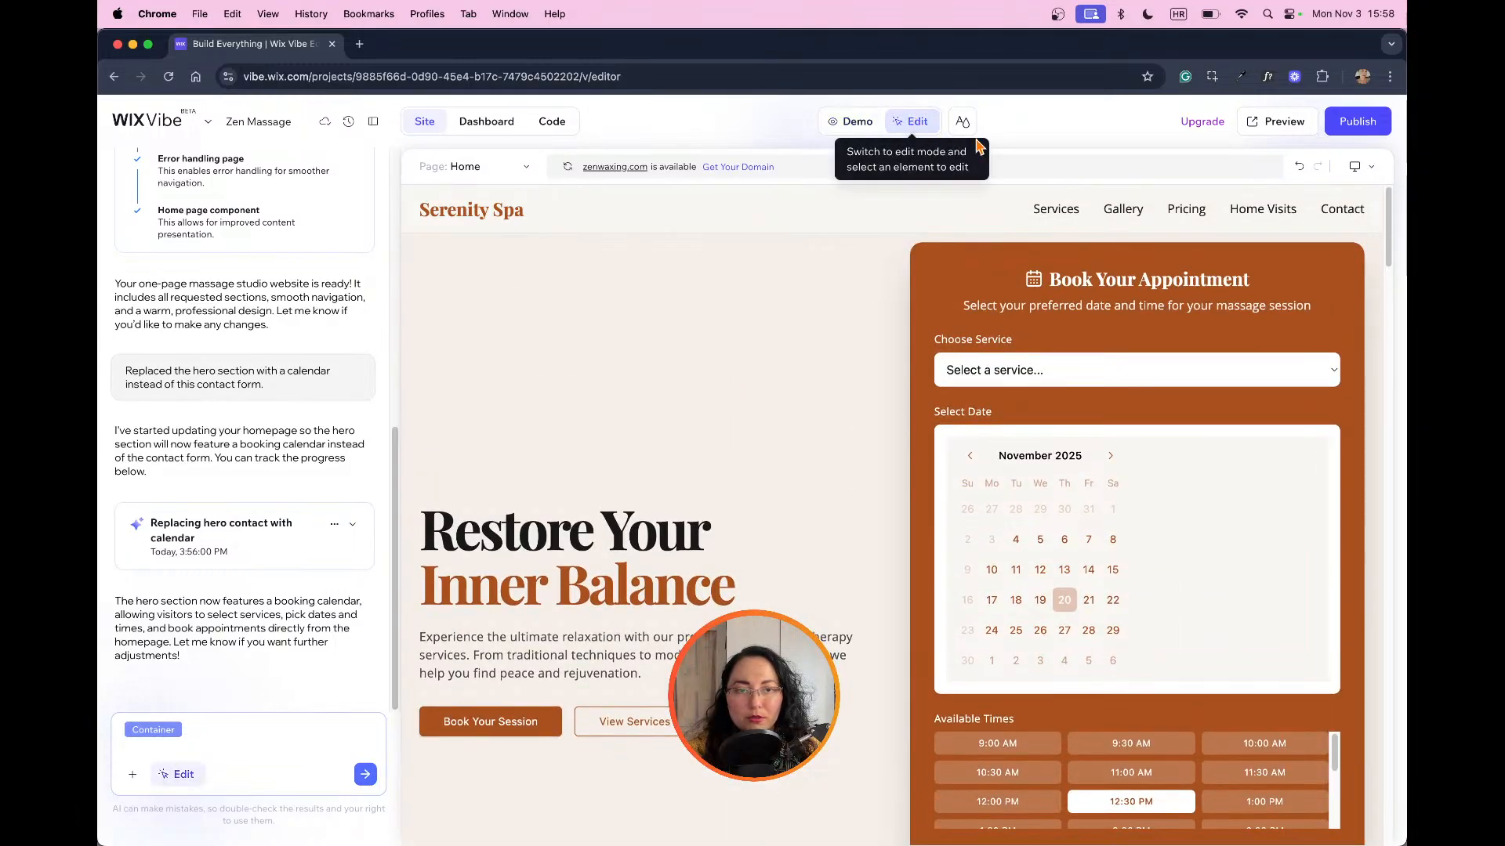
{"action": "left_click", "coordinate": [964, 123]}
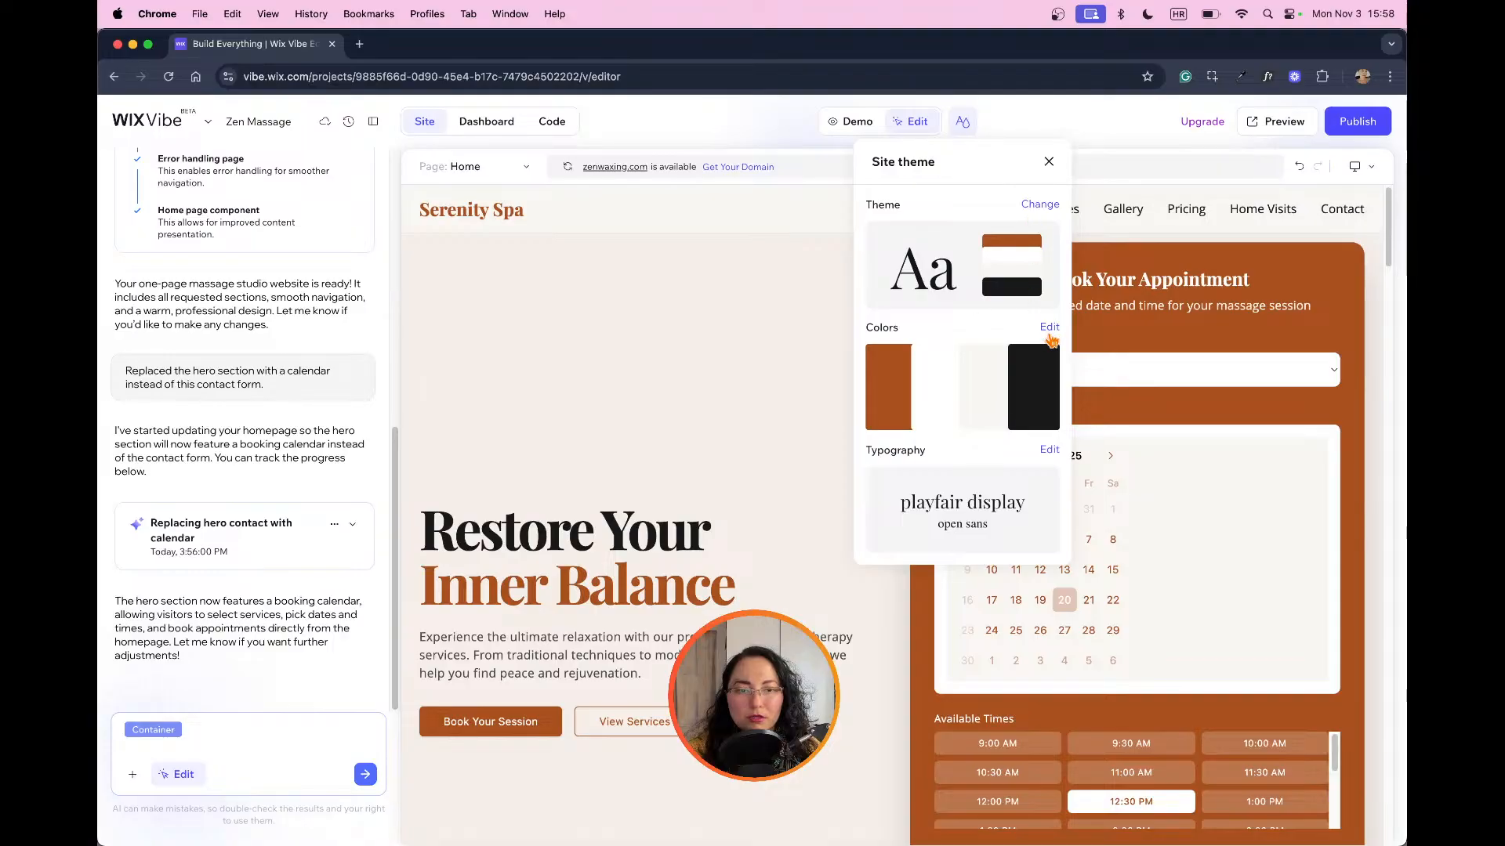
{"action": "left_click", "coordinate": [1049, 327]}
{"action": "left_click", "coordinate": [1033, 238]}
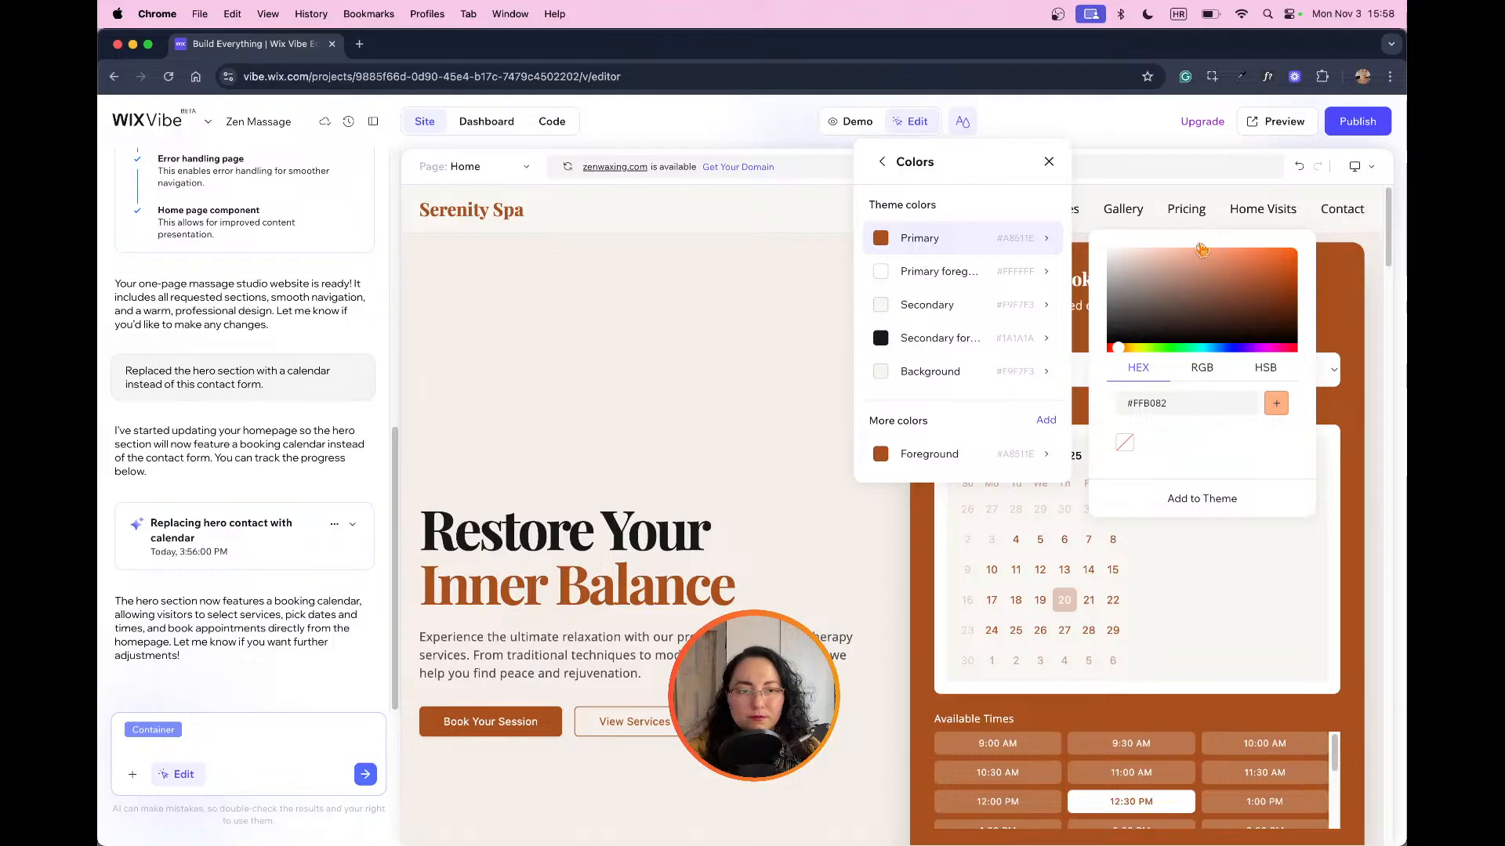
{"action": "left_click", "coordinate": [1199, 497]}
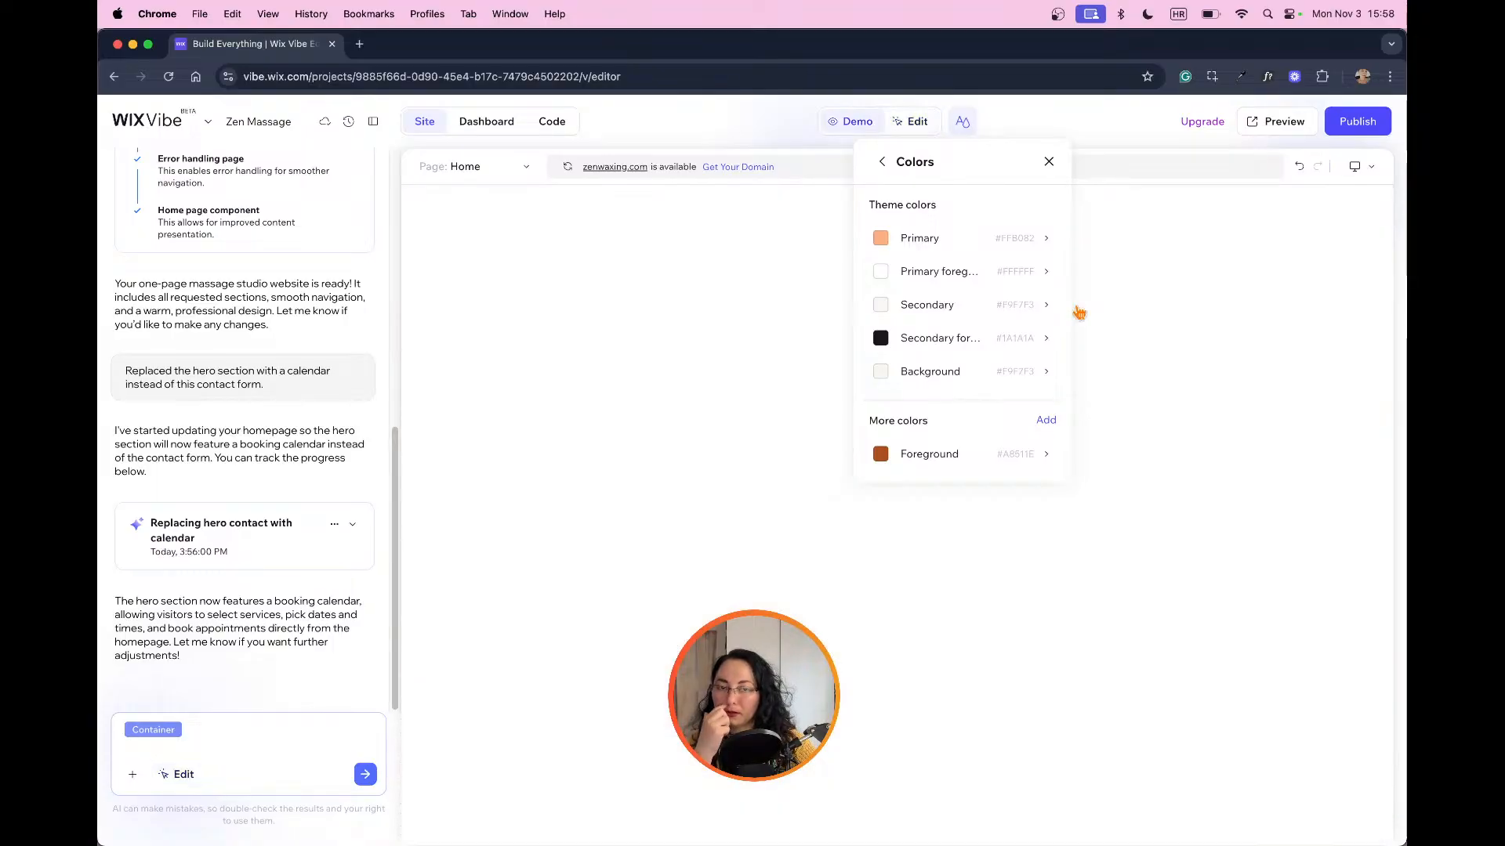
Step: Check the light orange across the page, then set the theme's Primary color to the stronger orange #FF9253
{"action": "scroll", "coordinate": [1079, 314], "scroll_direction": "down", "scroll_amount": 15}
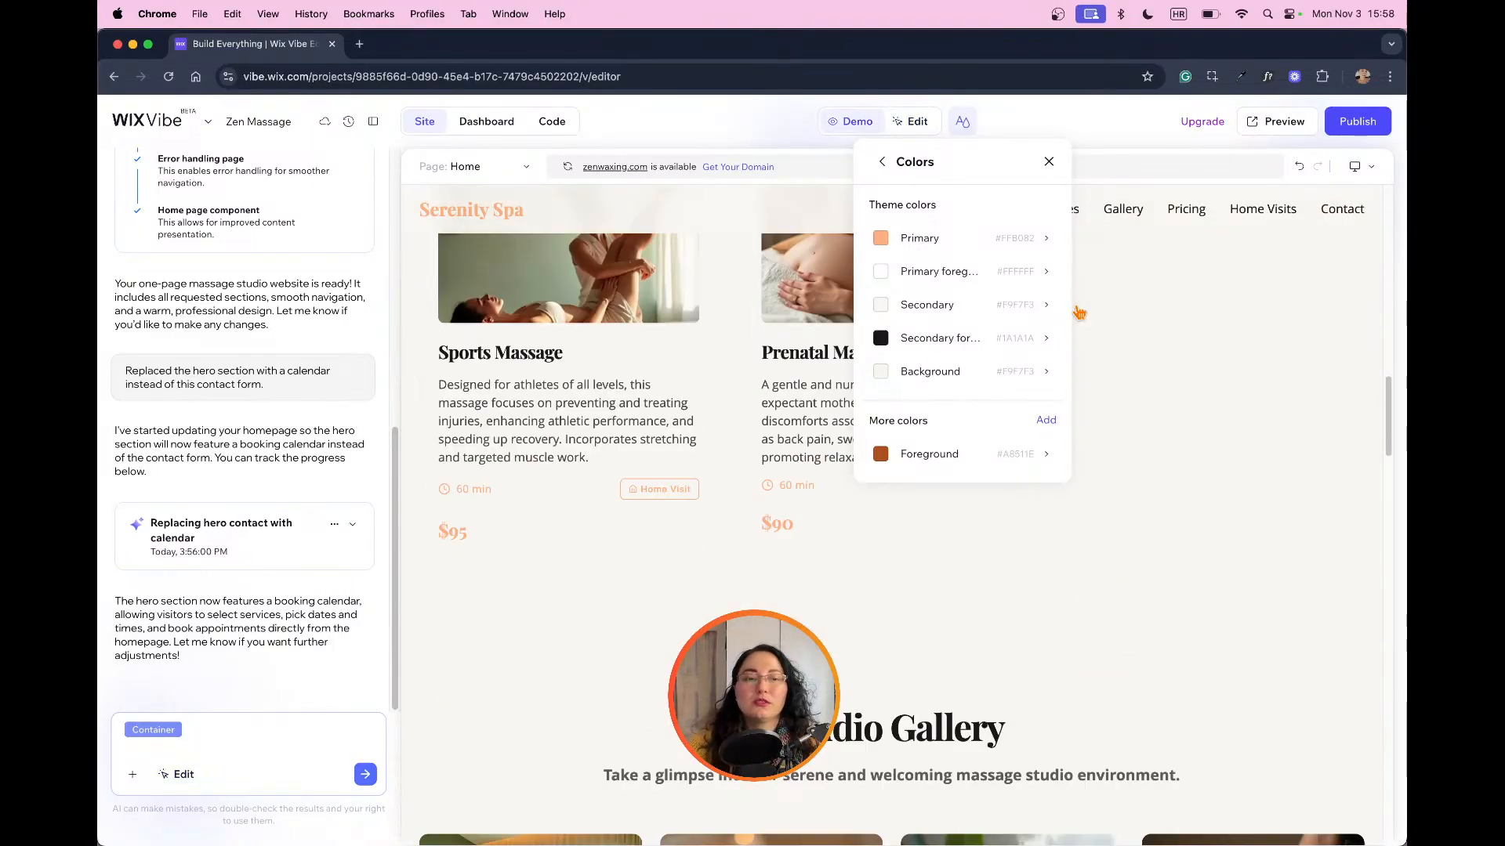
{"action": "scroll", "coordinate": [1162, 499], "scroll_direction": "down", "scroll_amount": 5}
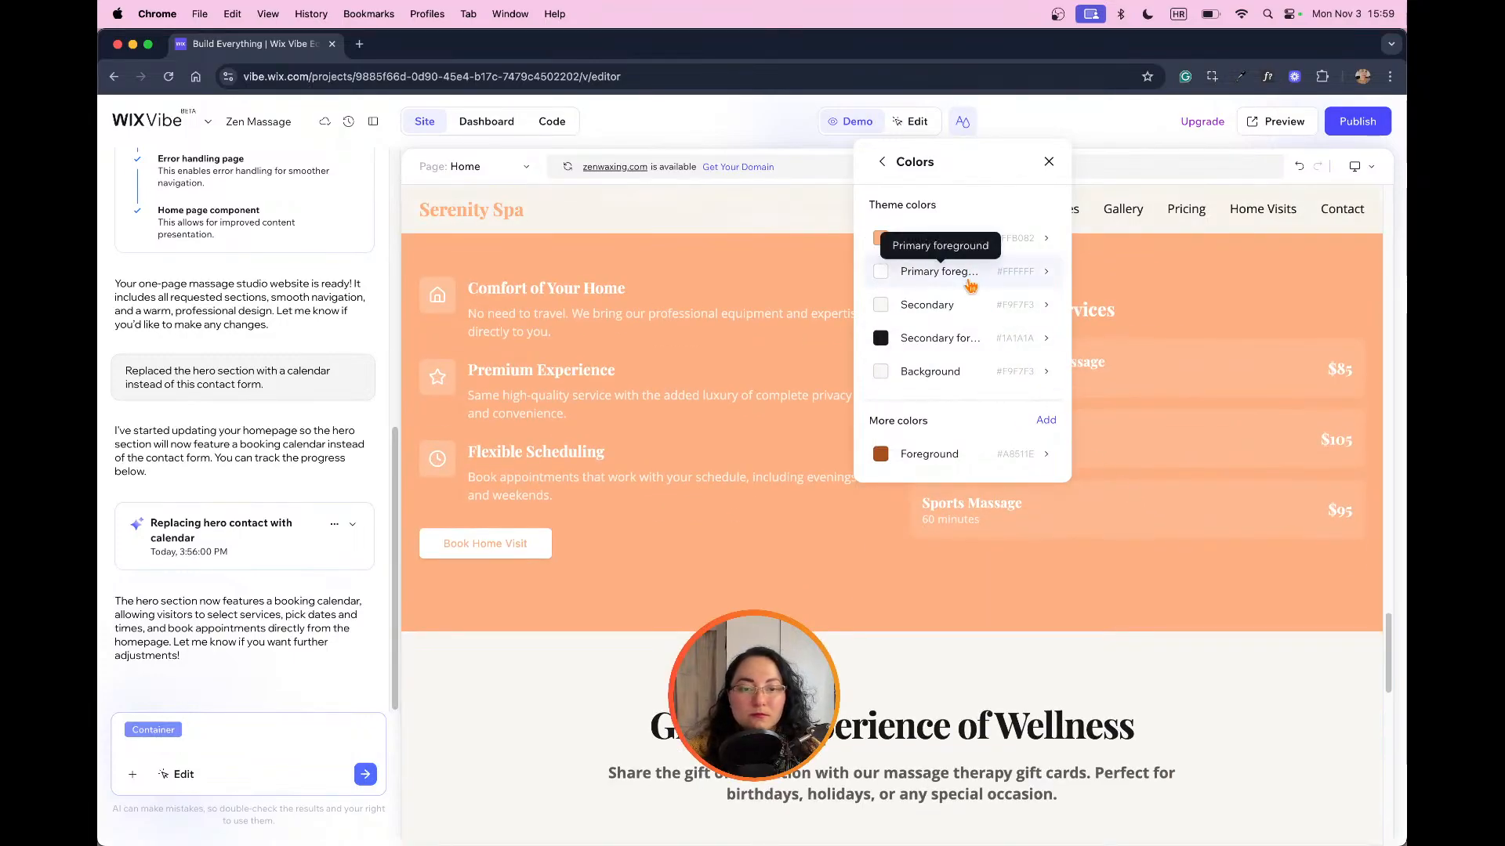
{"action": "scroll", "coordinate": [1275, 552], "scroll_direction": "up", "scroll_amount": 4}
{"action": "scroll", "coordinate": [1270, 549], "scroll_direction": "up", "scroll_amount": 15}
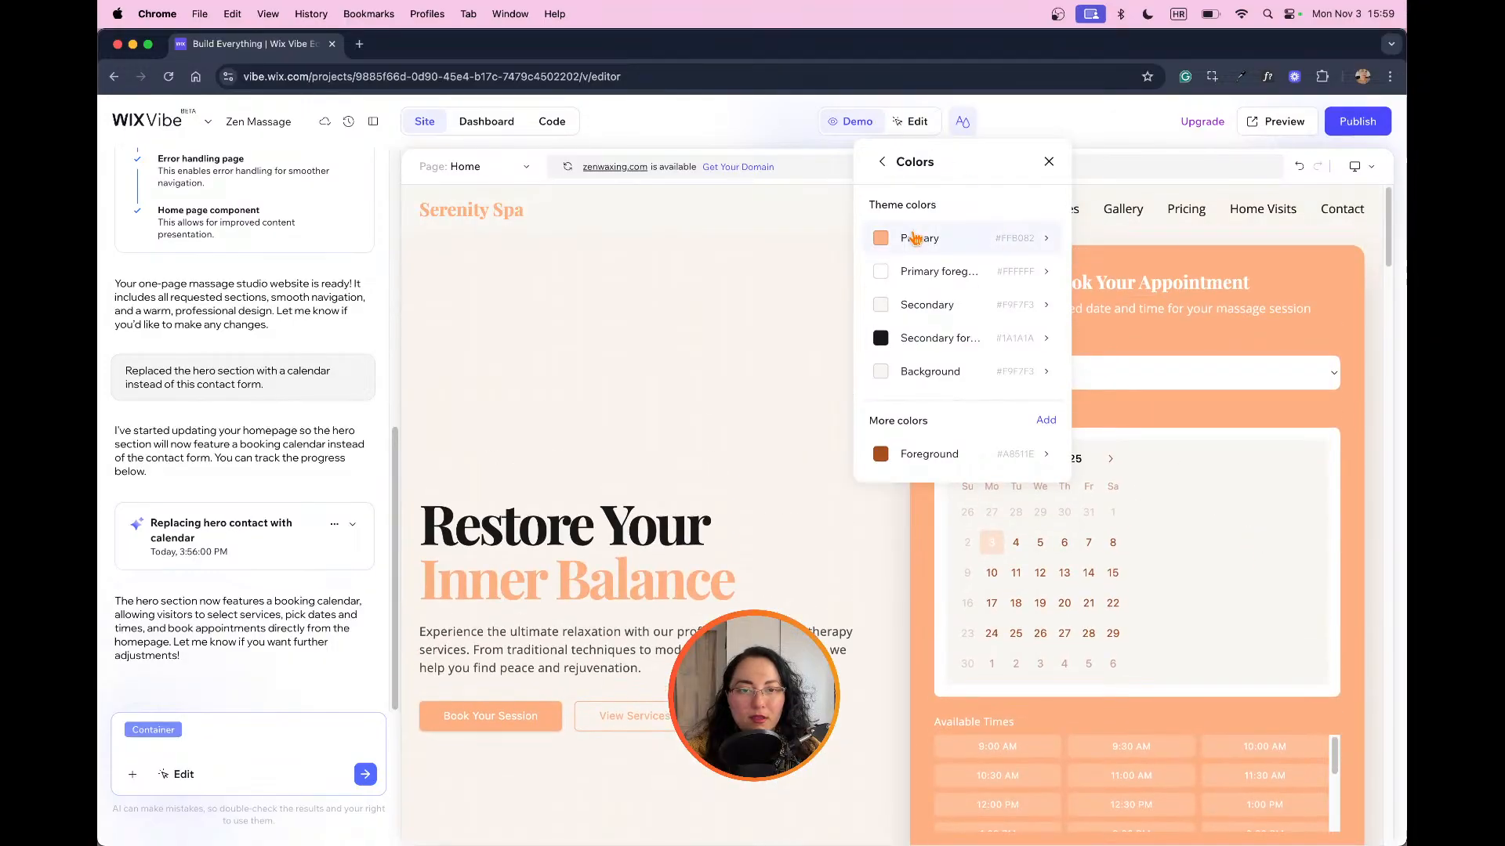
{"action": "left_click", "coordinate": [913, 239]}
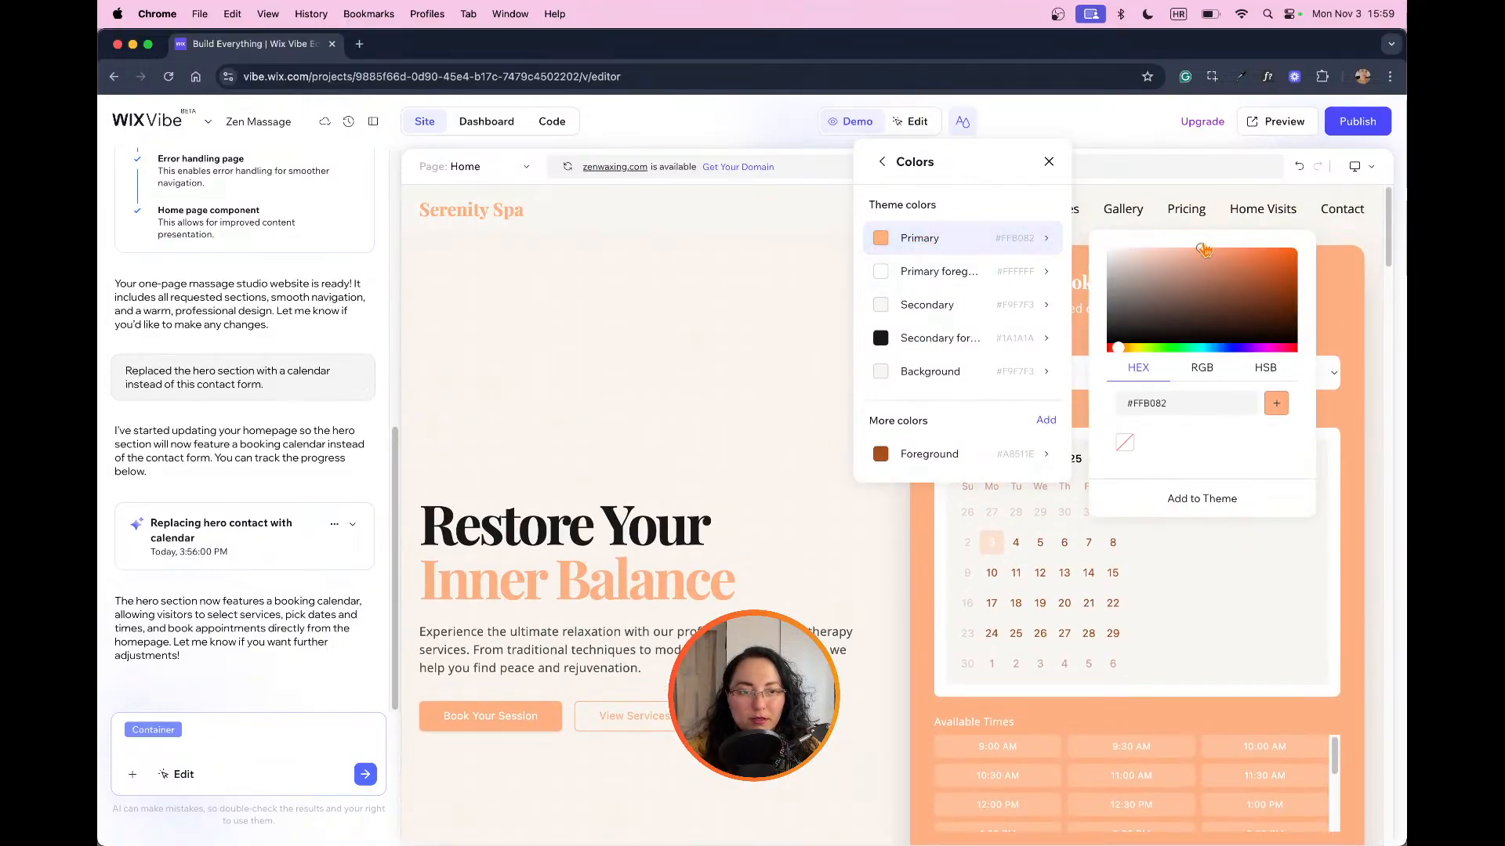
{"action": "left_click_drag", "start_coordinate": [1204, 250], "coordinate": [1234, 248]}
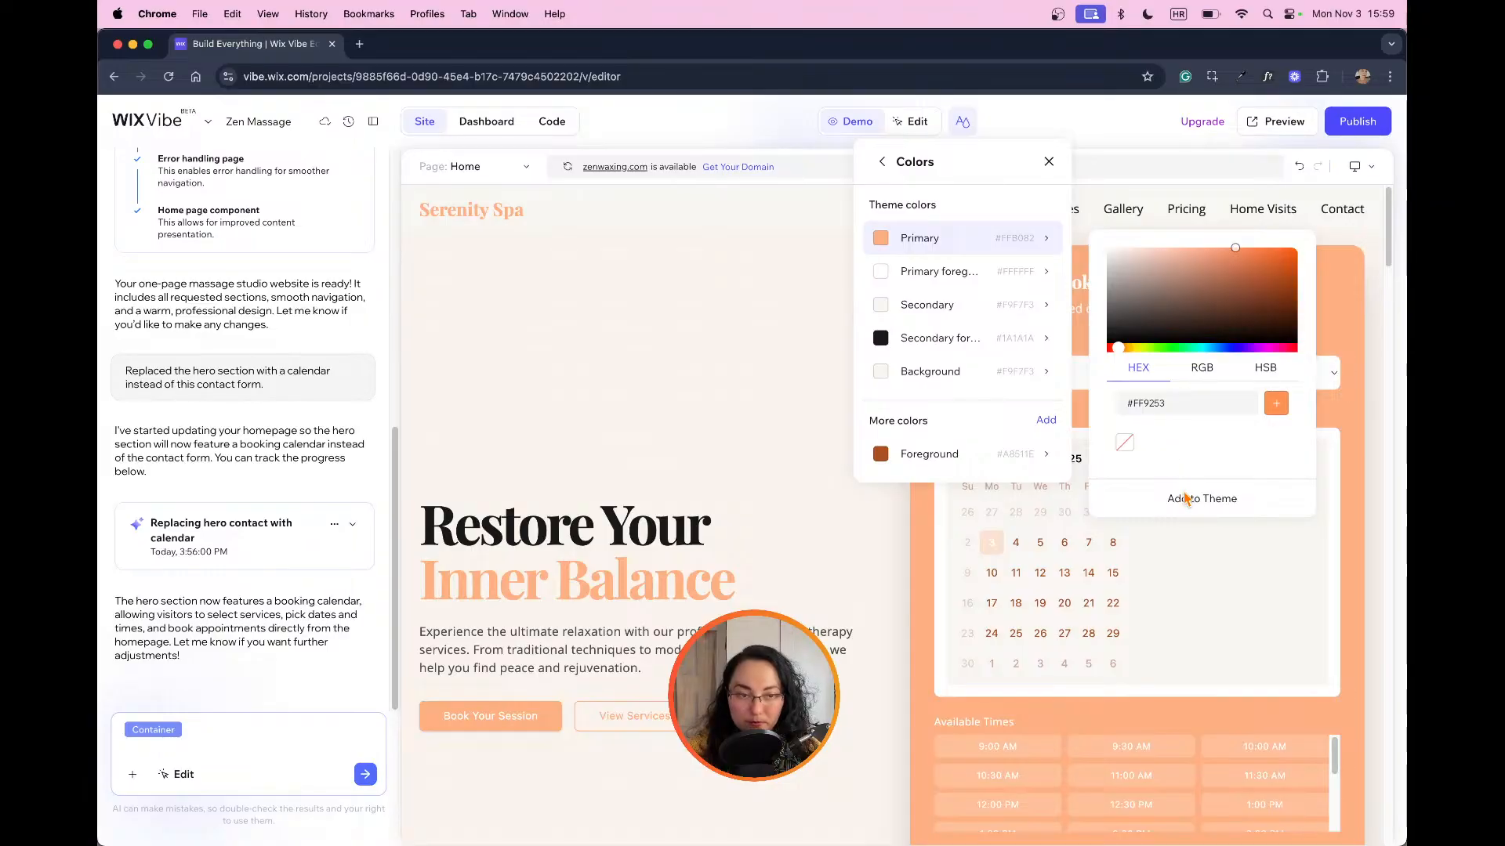
{"action": "left_click", "coordinate": [1185, 498]}
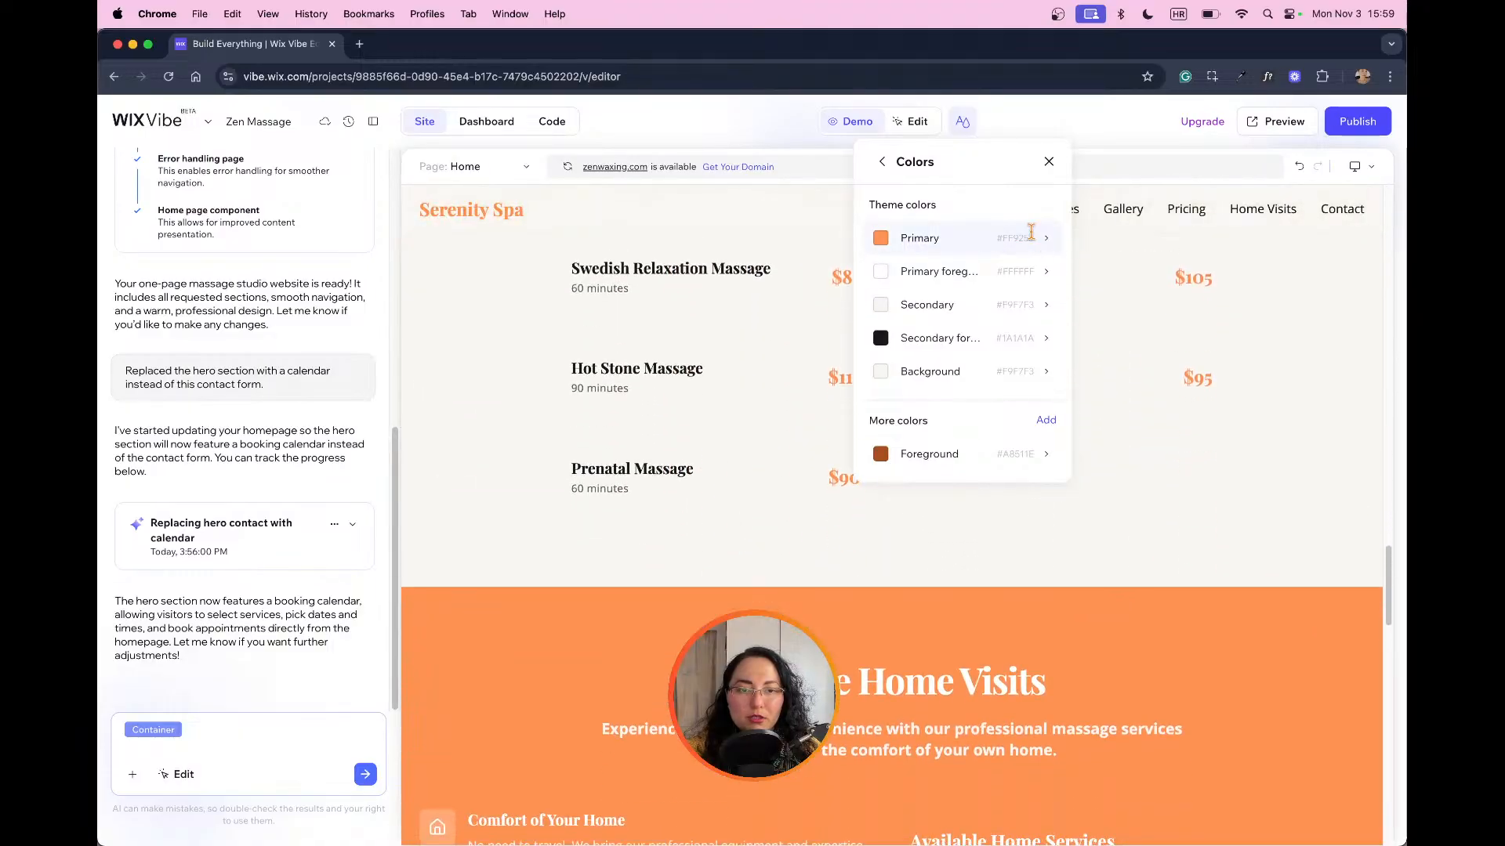
Step: Set the theme's Primary color to the softer orange #EFA175 and check it on the pricing and home visits sections
{"action": "left_click", "coordinate": [1032, 236]}
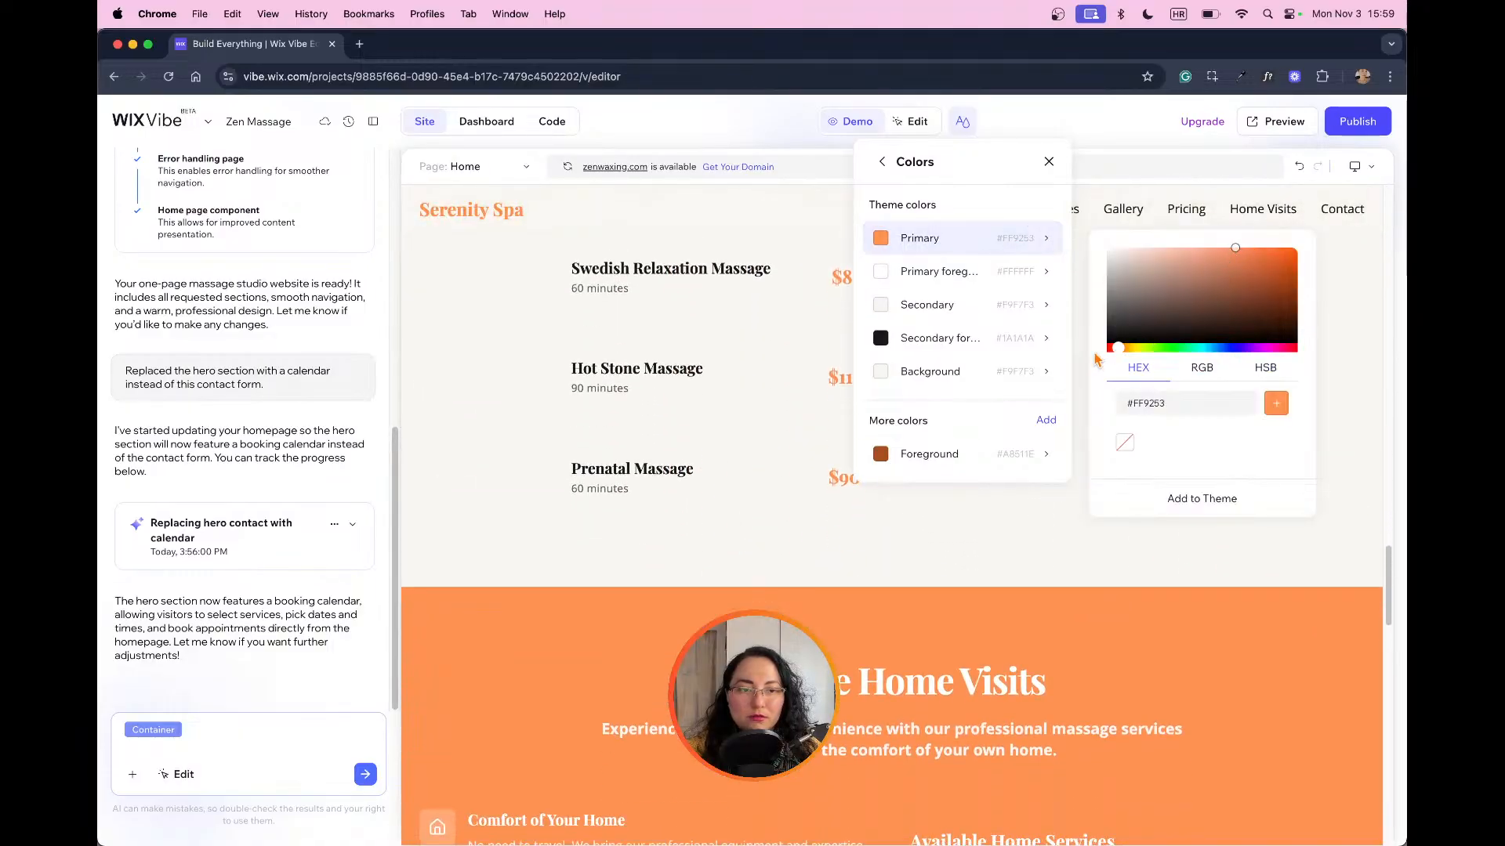
{"action": "left_click_drag", "start_coordinate": [1236, 251], "coordinate": [1211, 260]}
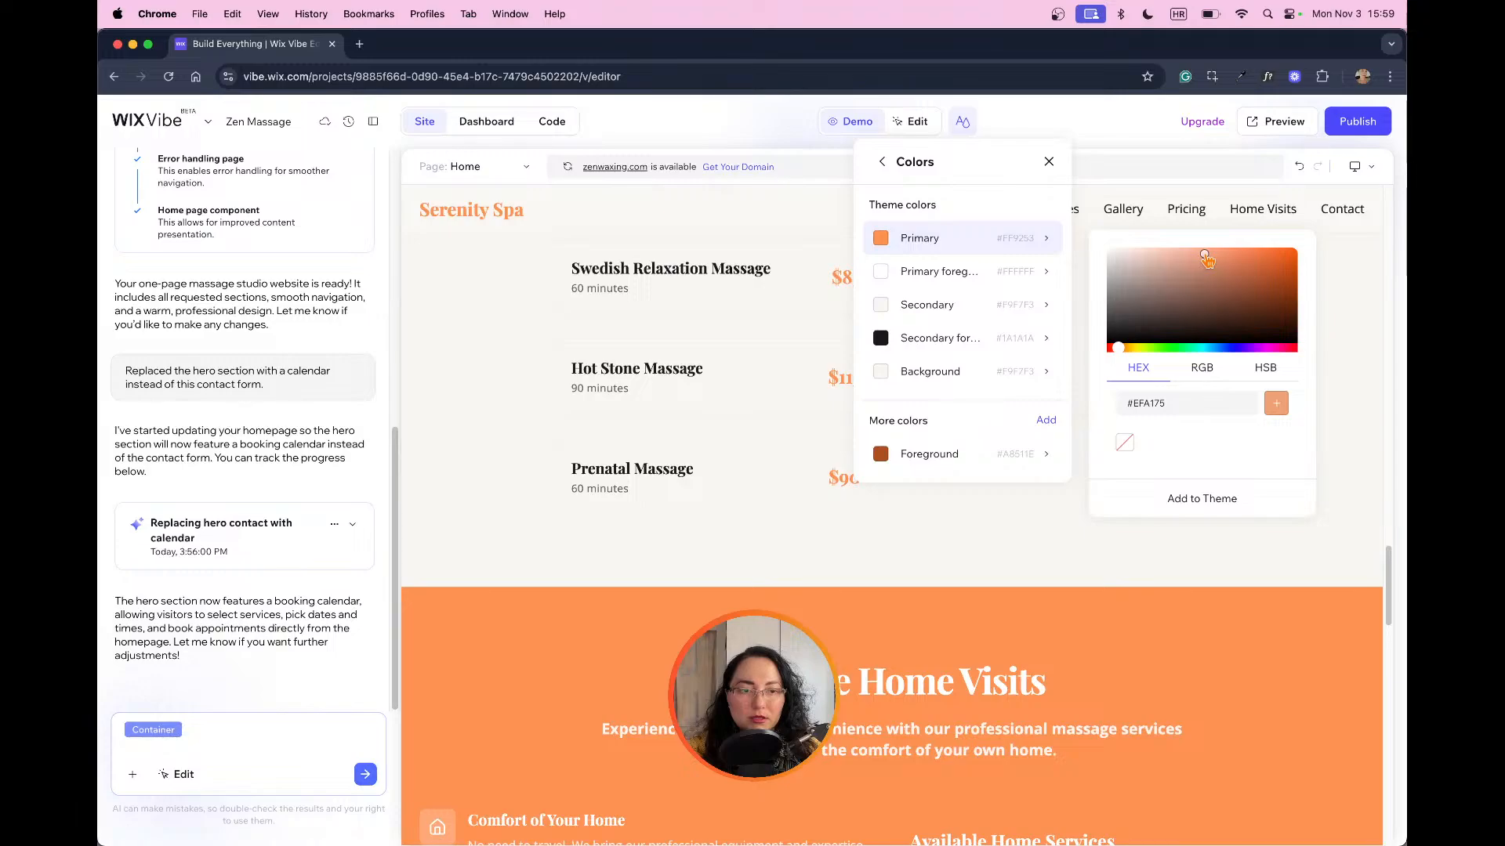
{"action": "left_click", "coordinate": [1198, 494]}
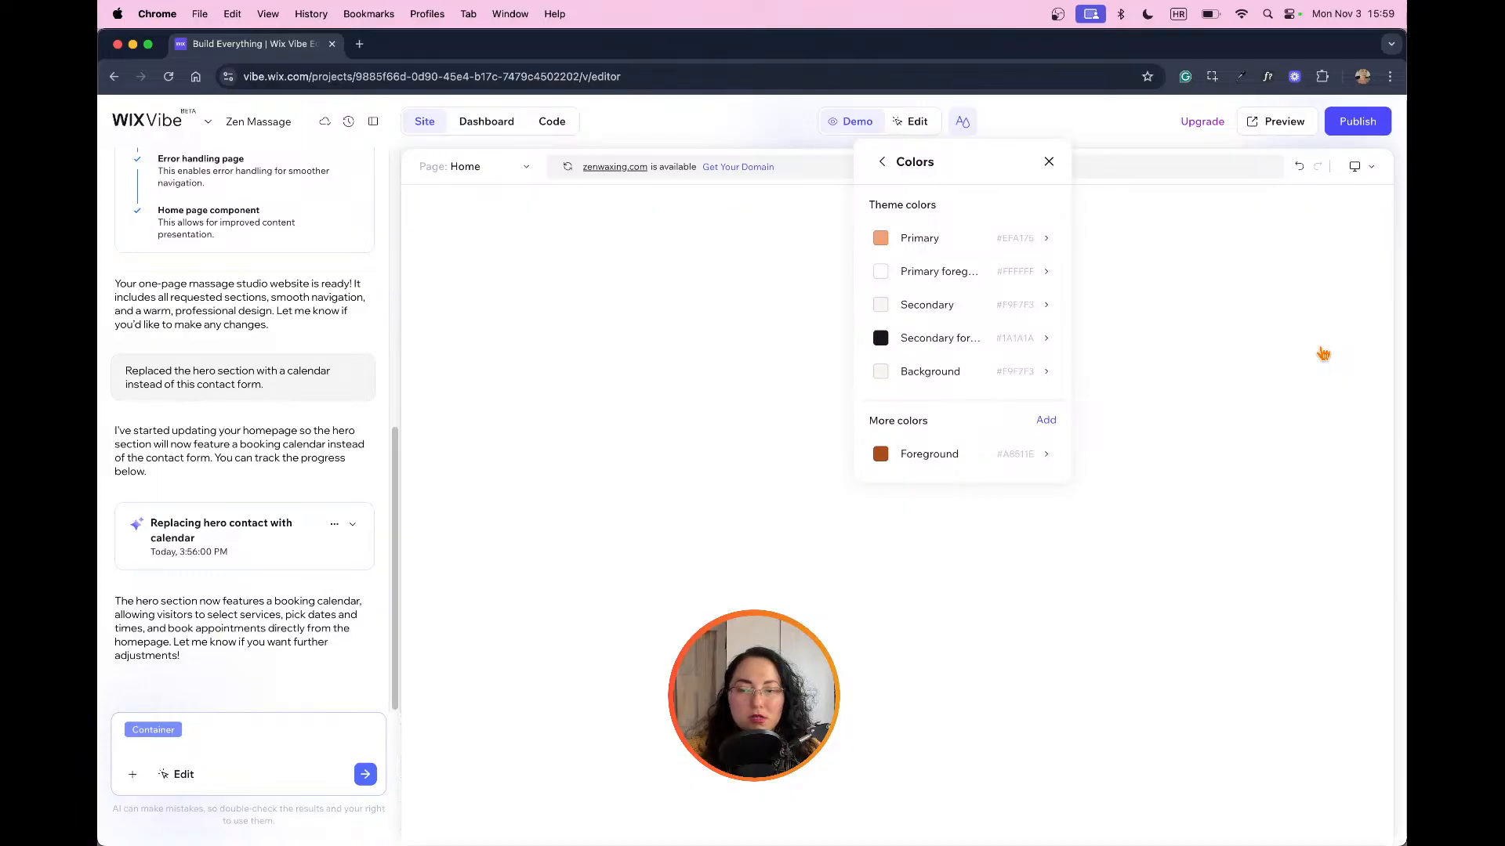
{"action": "scroll", "coordinate": [1323, 354], "scroll_direction": "down", "scroll_amount": 15}
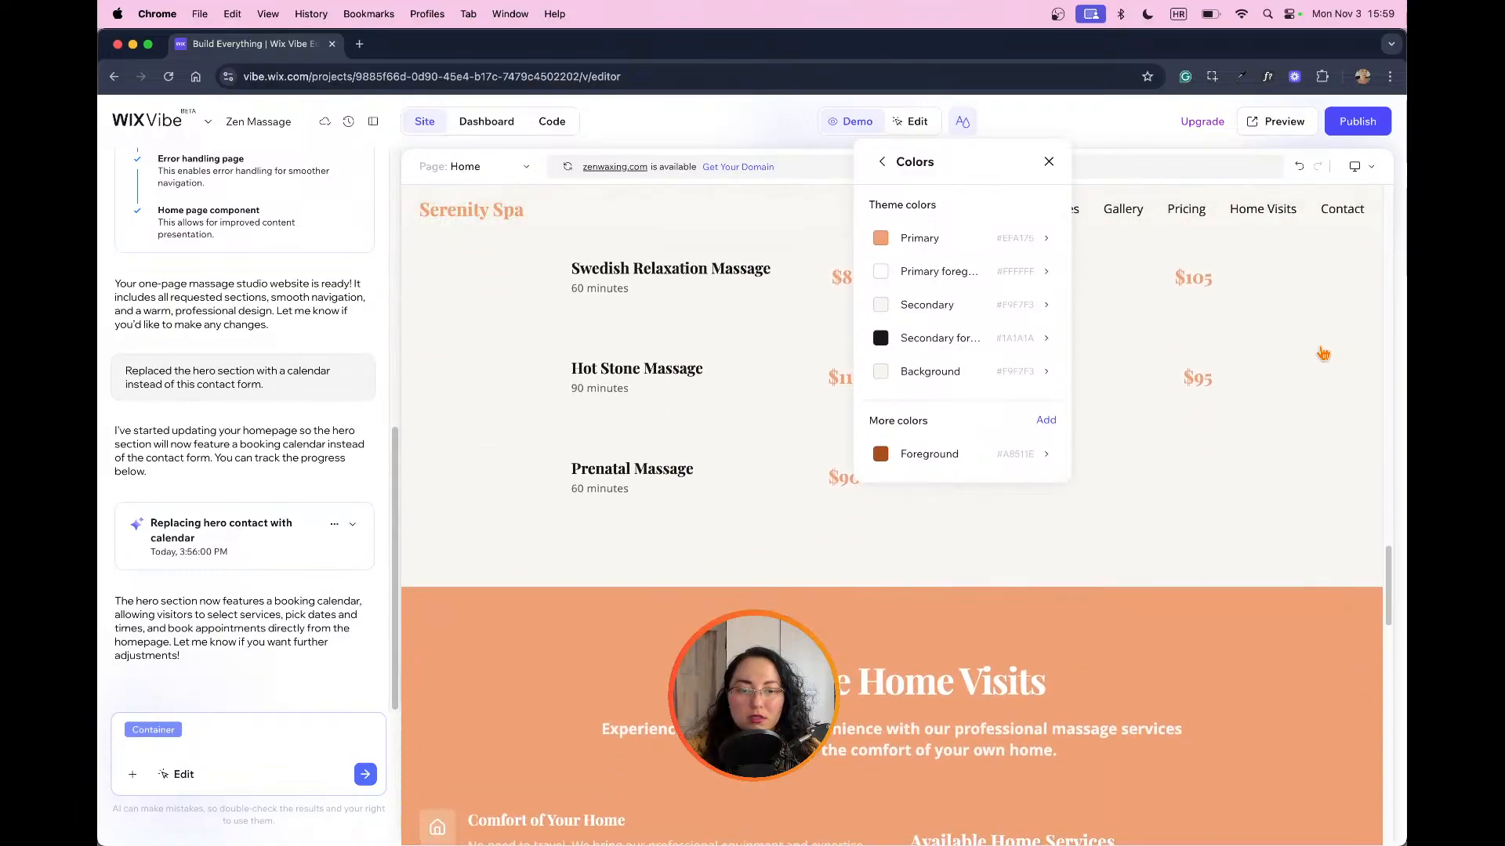
Step: Set the theme's Primary color to the muted tan #CE9A7D and check it on the page
{"action": "left_click", "coordinate": [972, 237]}
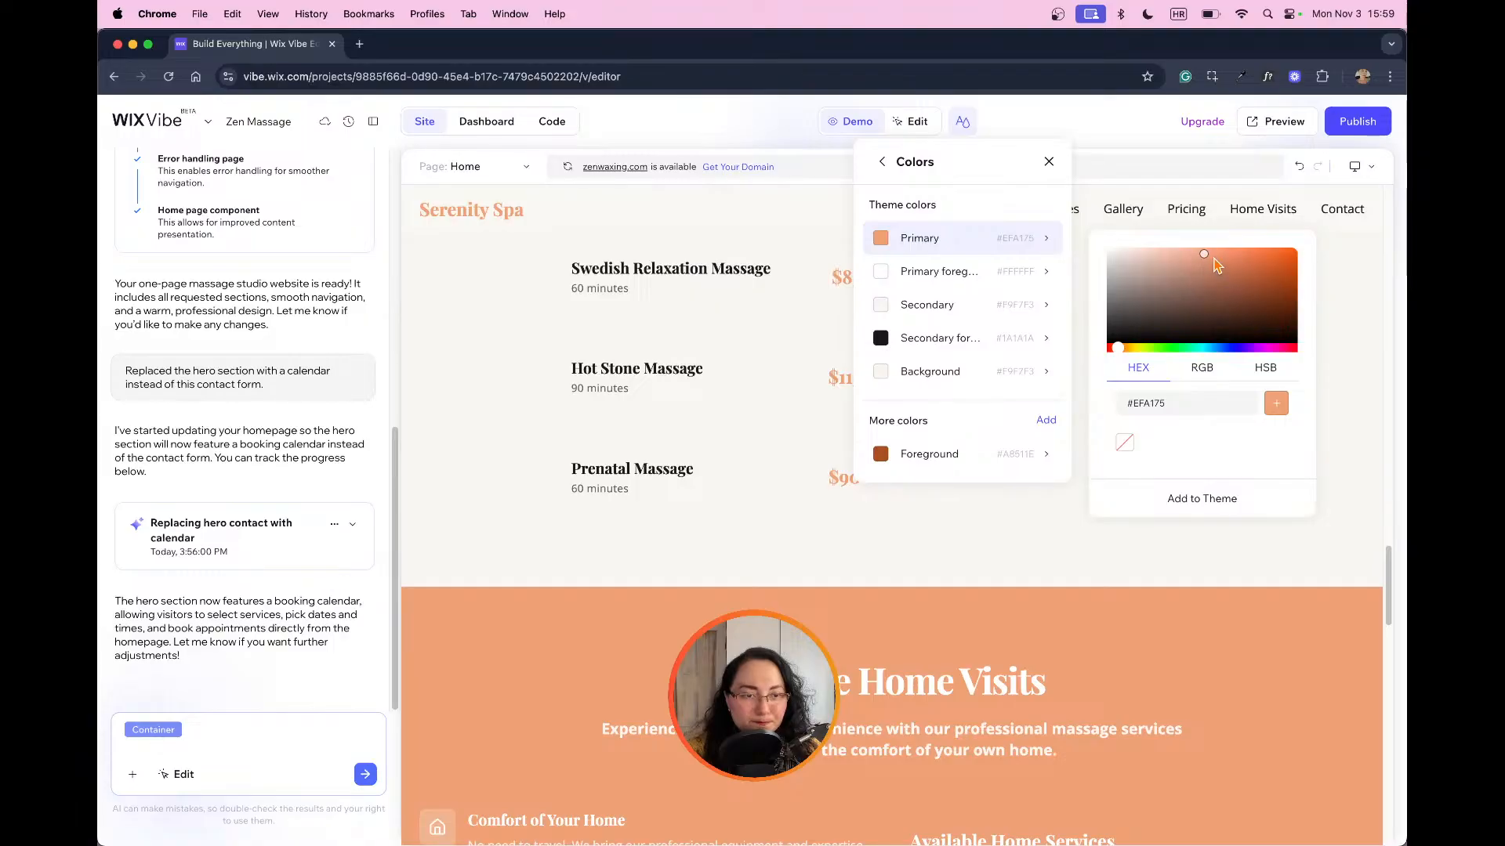
{"action": "mouse_move", "coordinate": [1208, 256]}
{"action": "left_mouse_down"}
{"action": "mouse_move", "coordinate": [1213, 269]}
{"action": "mouse_move", "coordinate": [1185, 271]}
{"action": "left_mouse_up"}
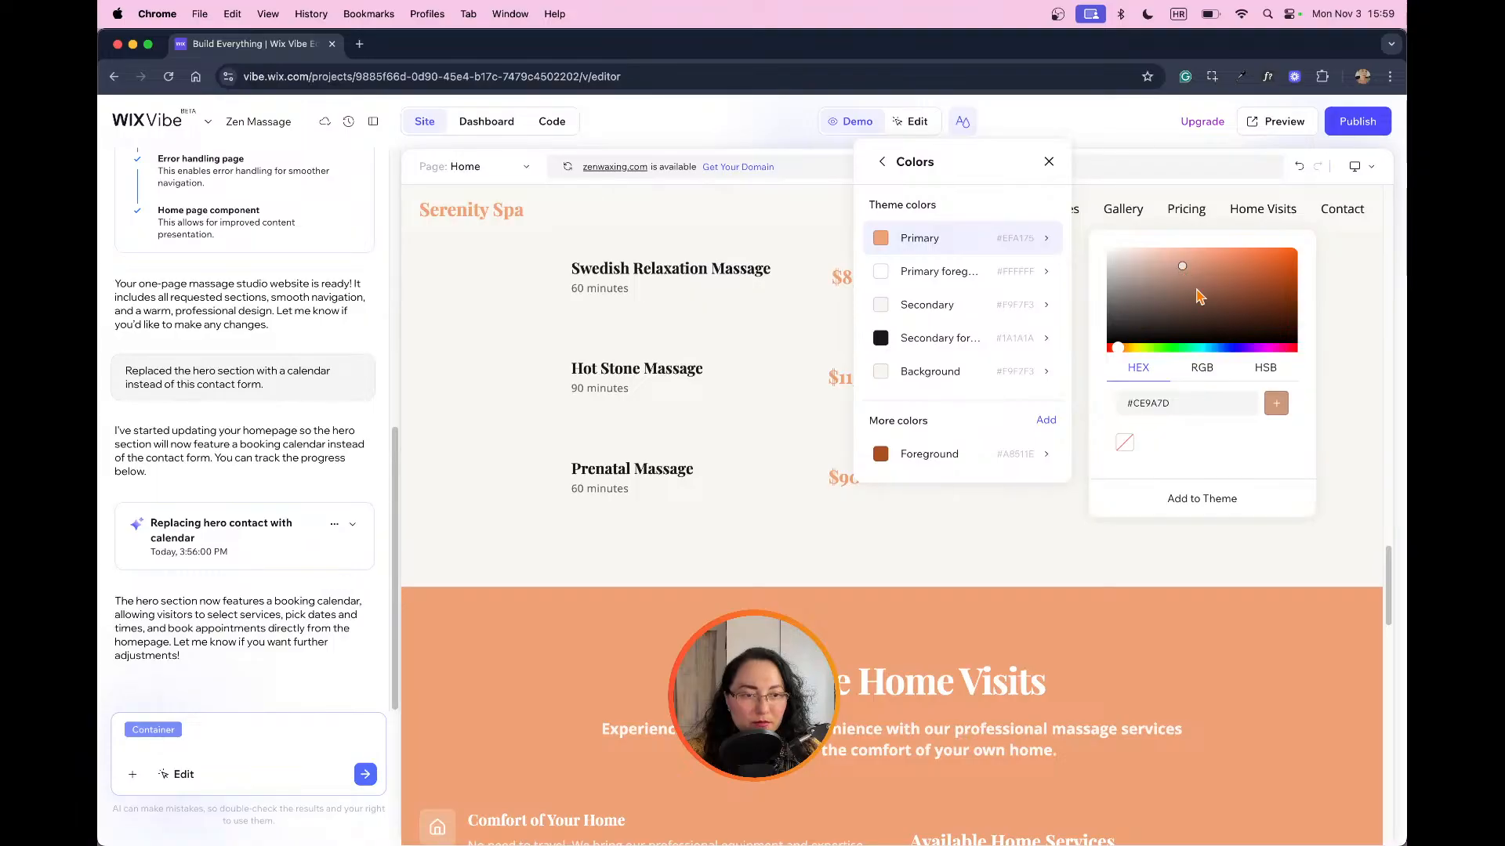
{"action": "left_click", "coordinate": [1210, 509]}
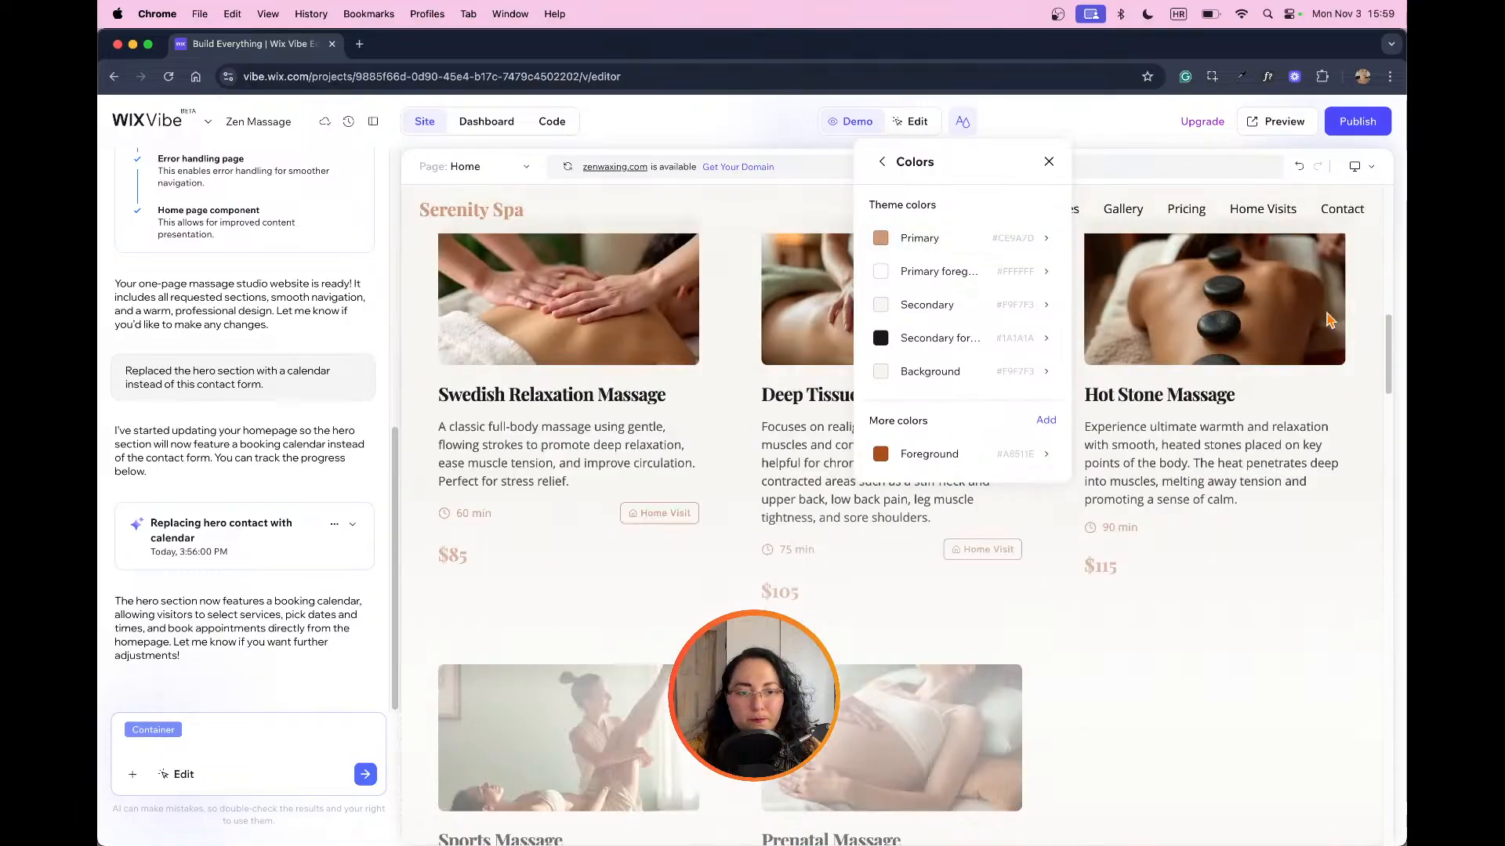
{"action": "scroll", "coordinate": [1330, 321], "scroll_direction": "down", "scroll_amount": 10}
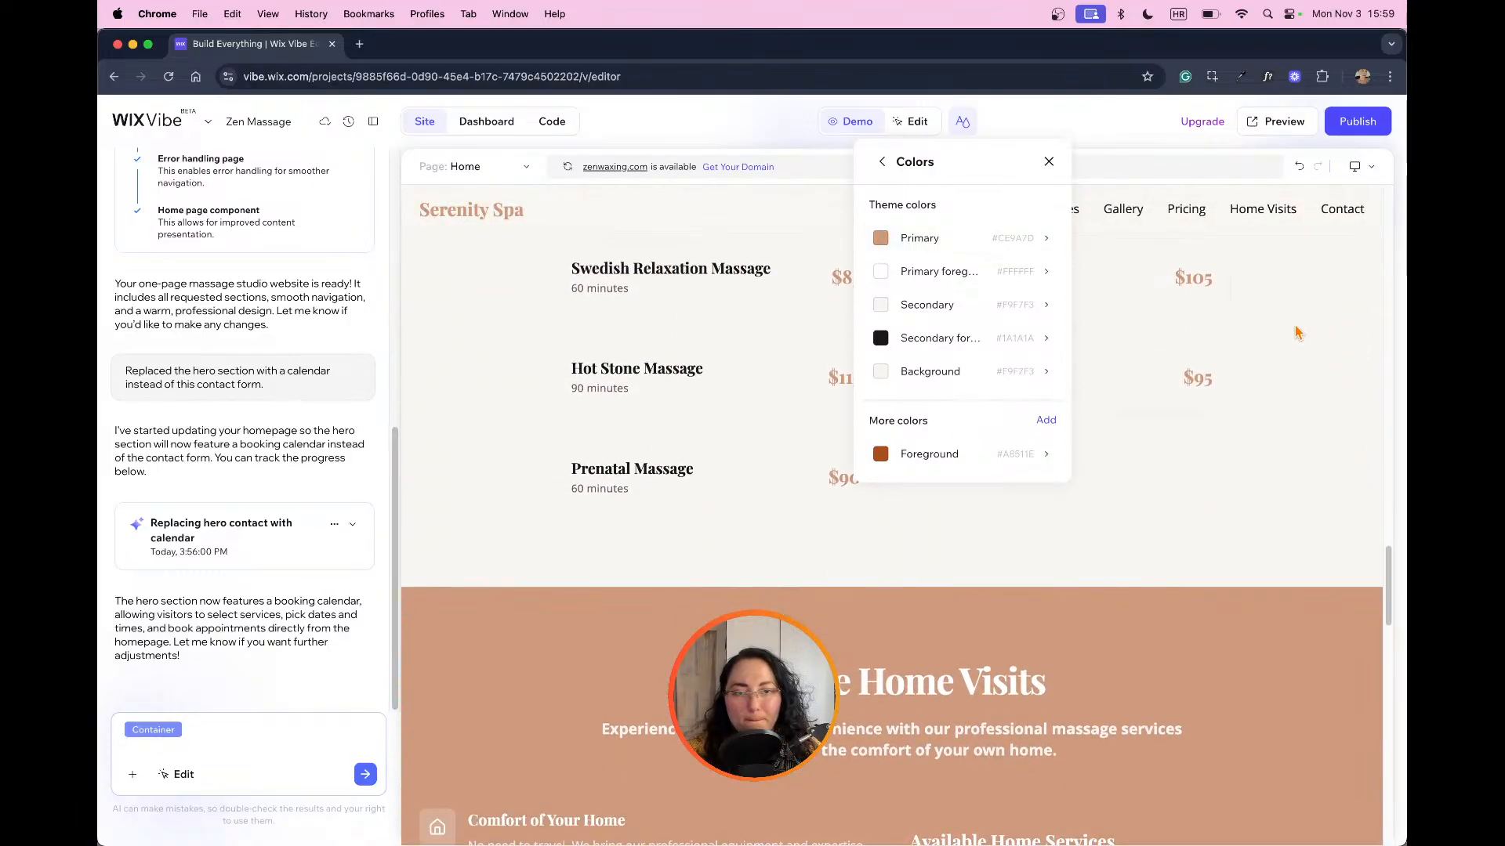
Step: Set the theme's Primary color to the slightly darker tan #C69275 and close the site theme settings
{"action": "left_click", "coordinate": [999, 238]}
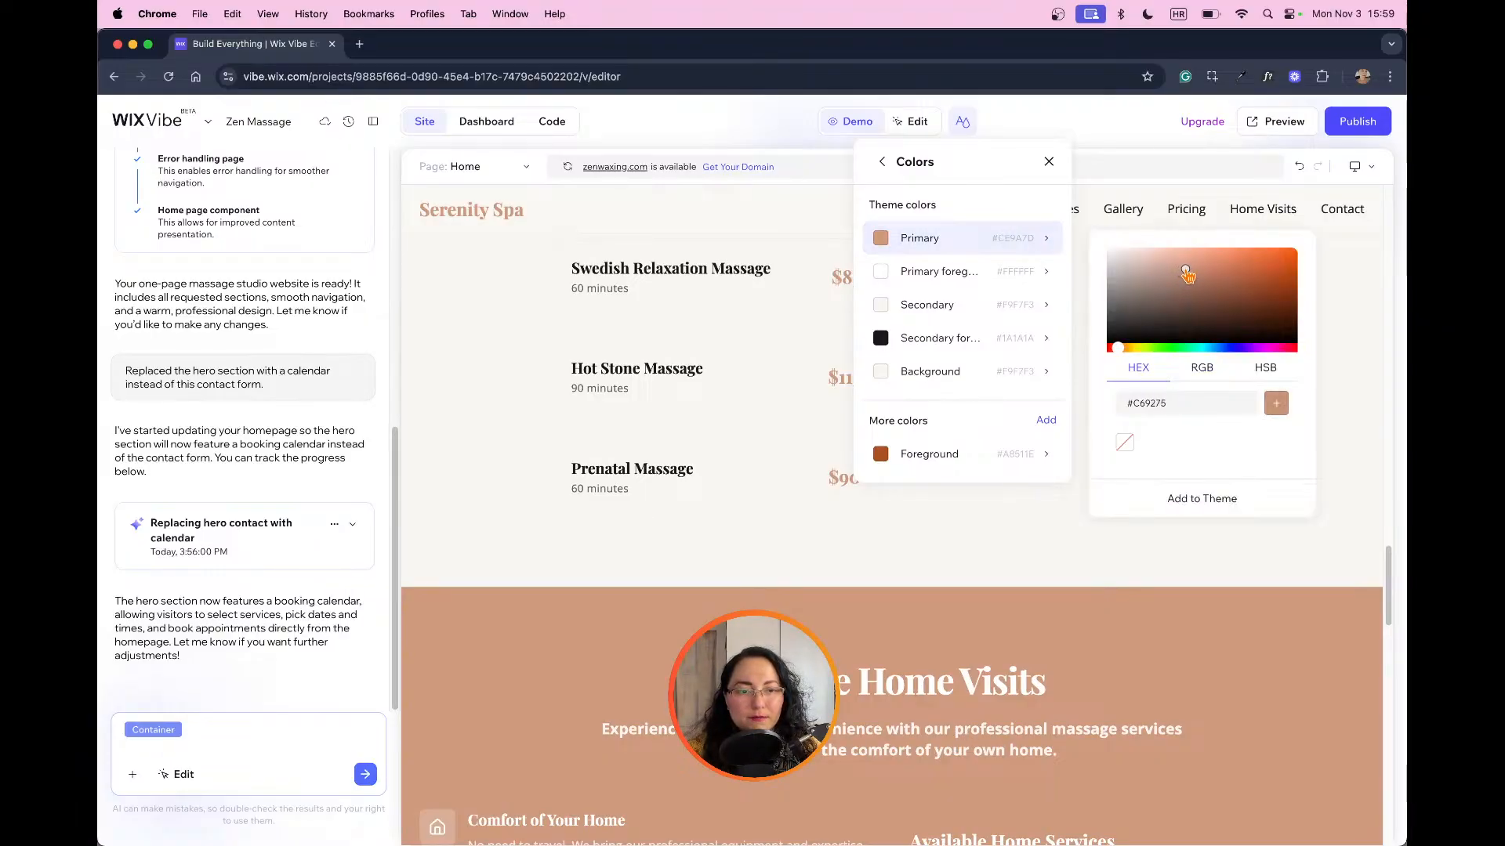
{"action": "left_click", "coordinate": [1199, 499]}
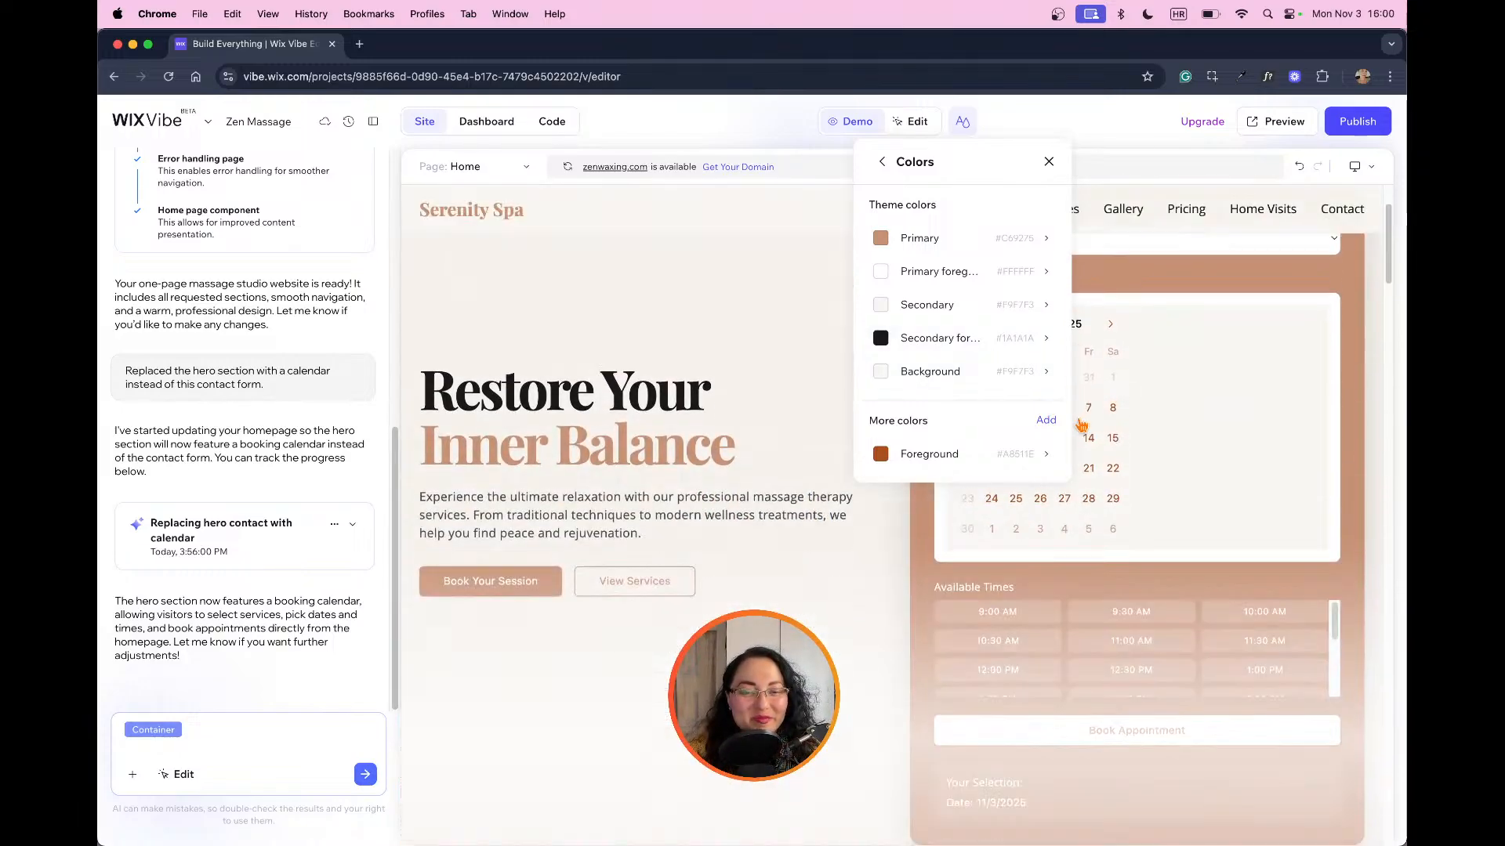
{"action": "scroll", "coordinate": [1086, 430], "scroll_direction": "down", "scroll_amount": 20}
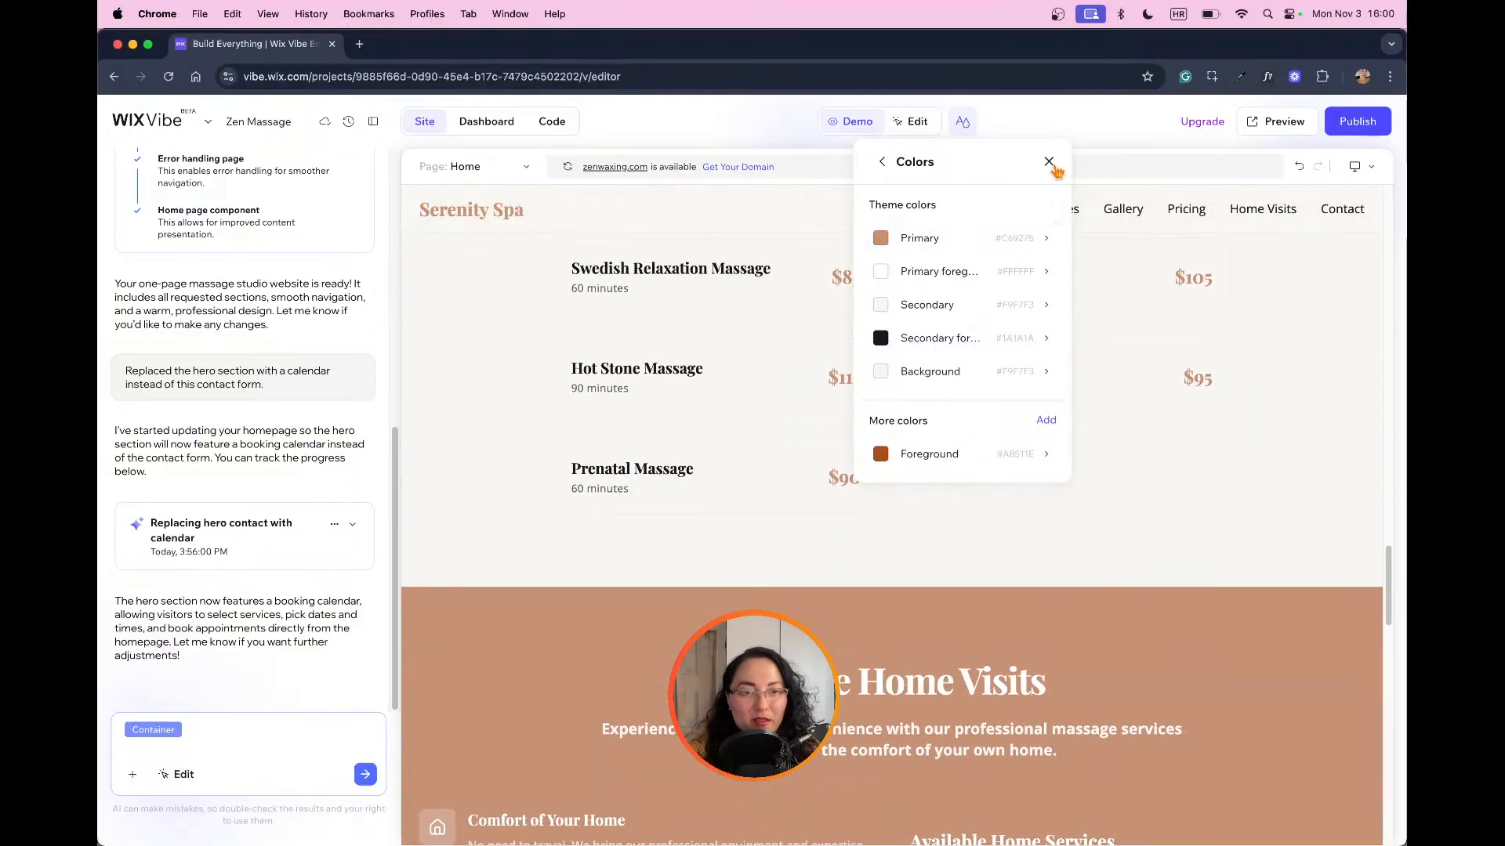
{"action": "left_click", "coordinate": [1050, 162]}
Step: Review the recolored page from the gift card, hours and contact sections to the footer and back up to the gallery
{"action": "scroll", "coordinate": [1276, 599], "scroll_direction": "down", "scroll_amount": 15}
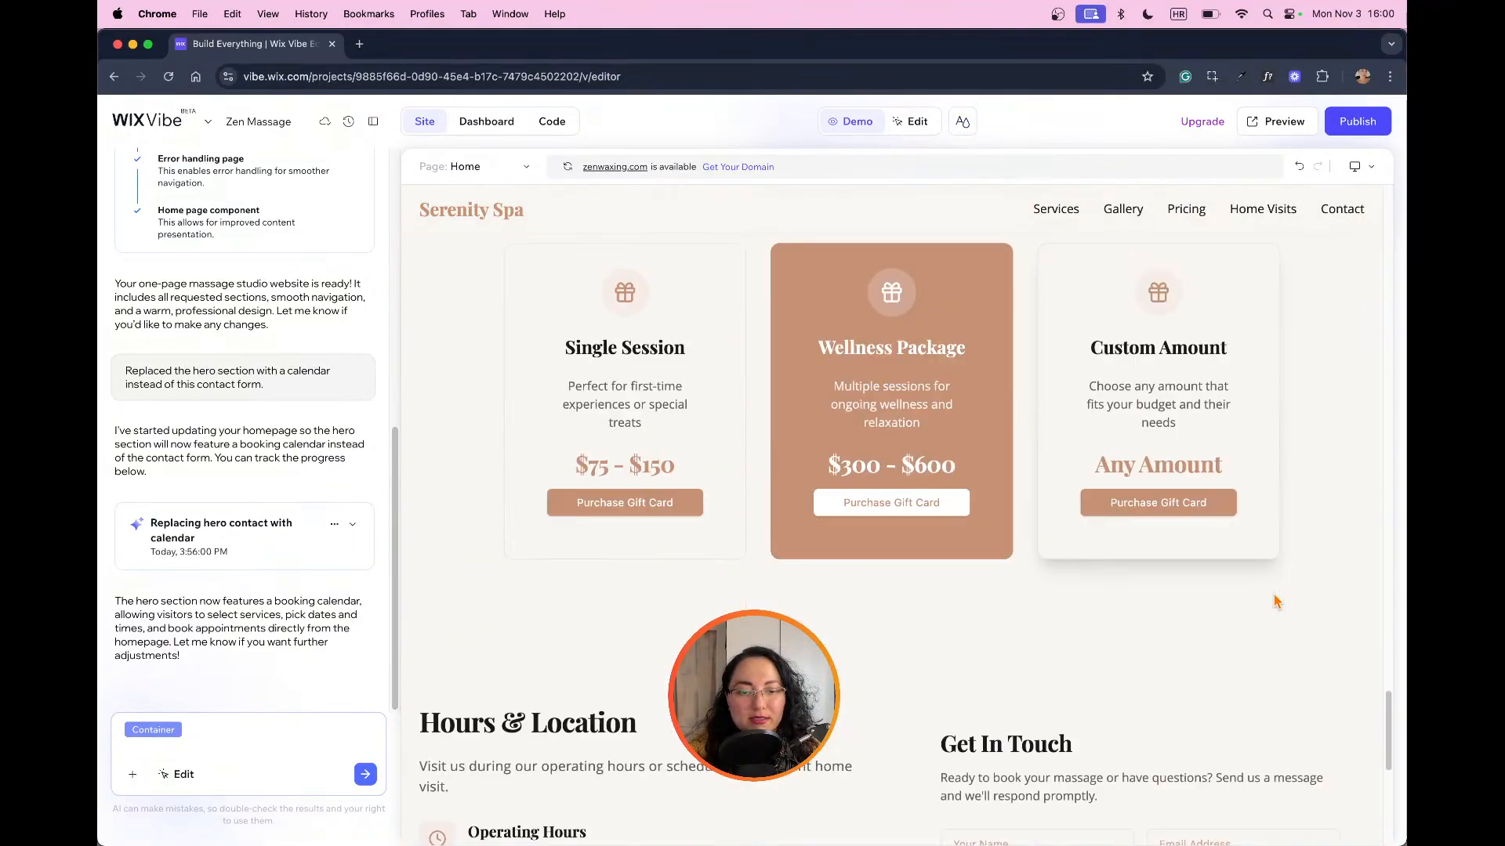
{"action": "scroll", "coordinate": [1274, 590], "scroll_direction": "up", "scroll_amount": 10}
{"action": "scroll", "coordinate": [1179, 598], "scroll_direction": "down", "scroll_amount": 3}
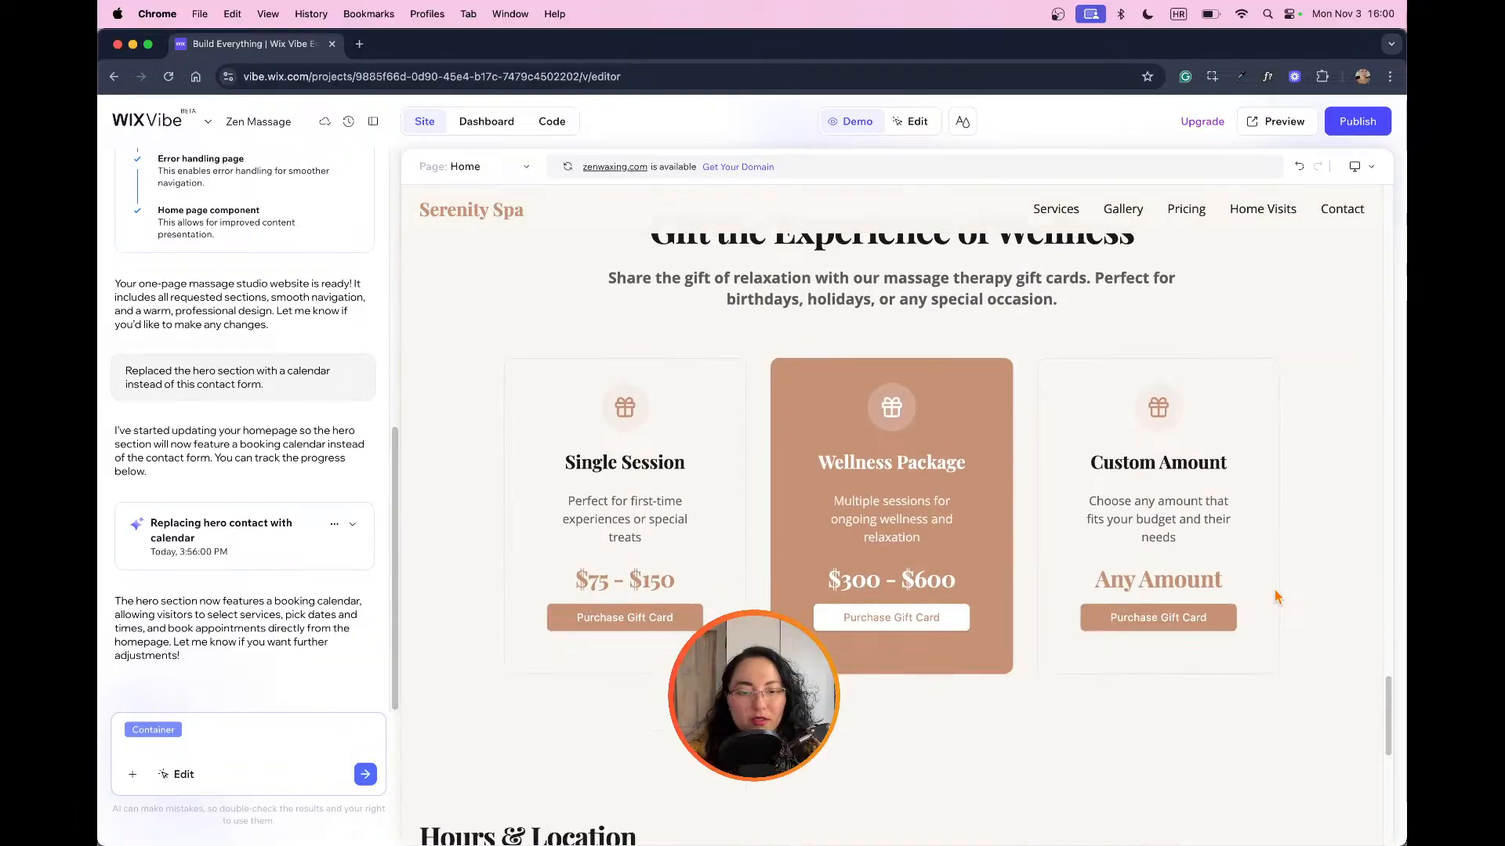
{"action": "scroll", "coordinate": [910, 600], "scroll_direction": "up", "scroll_amount": 2}
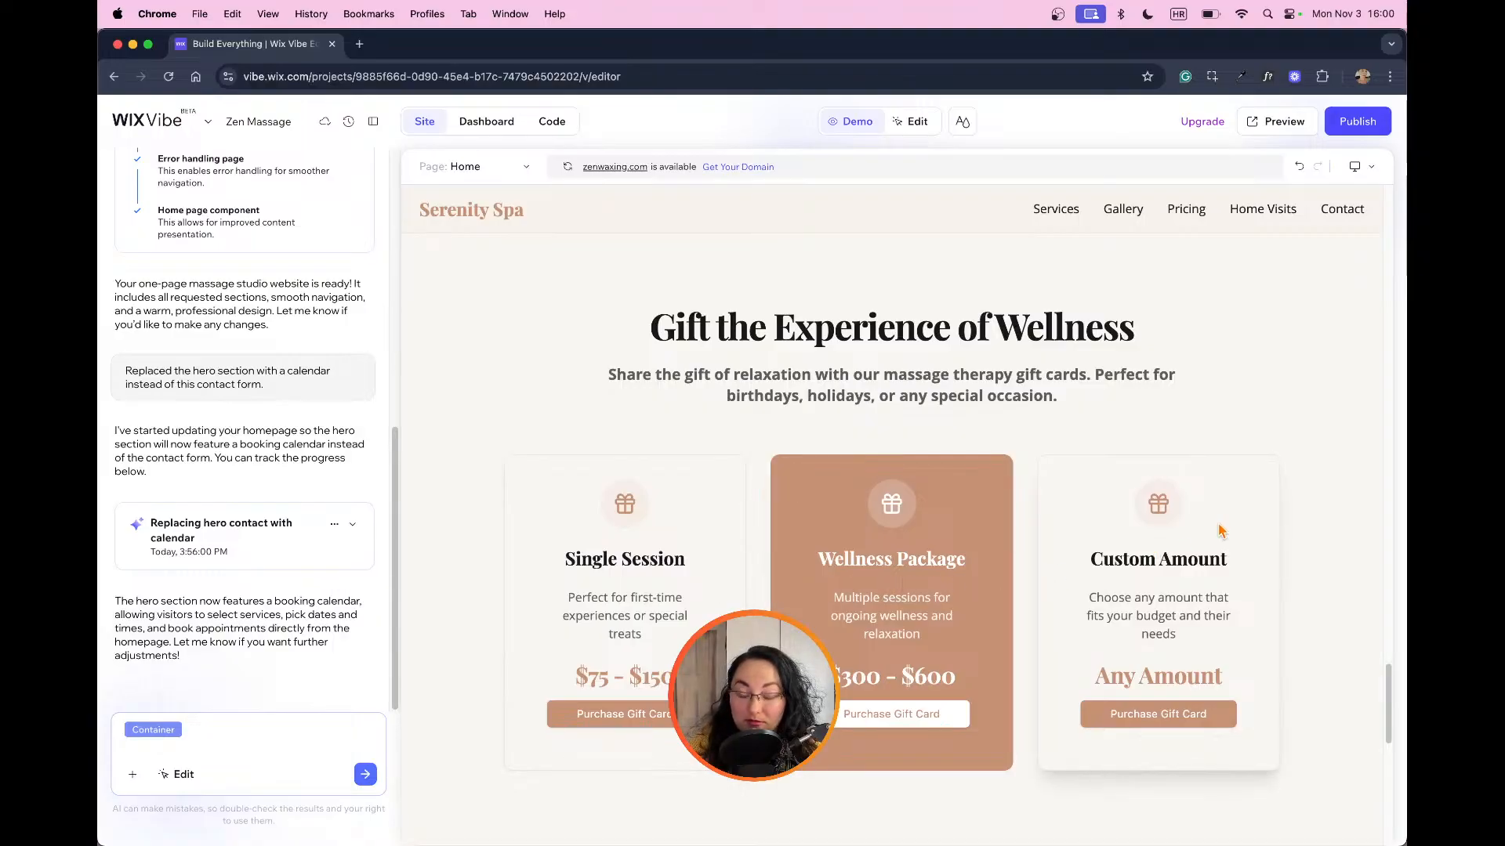
{"action": "scroll", "coordinate": [1220, 531], "scroll_direction": "down", "scroll_amount": 7}
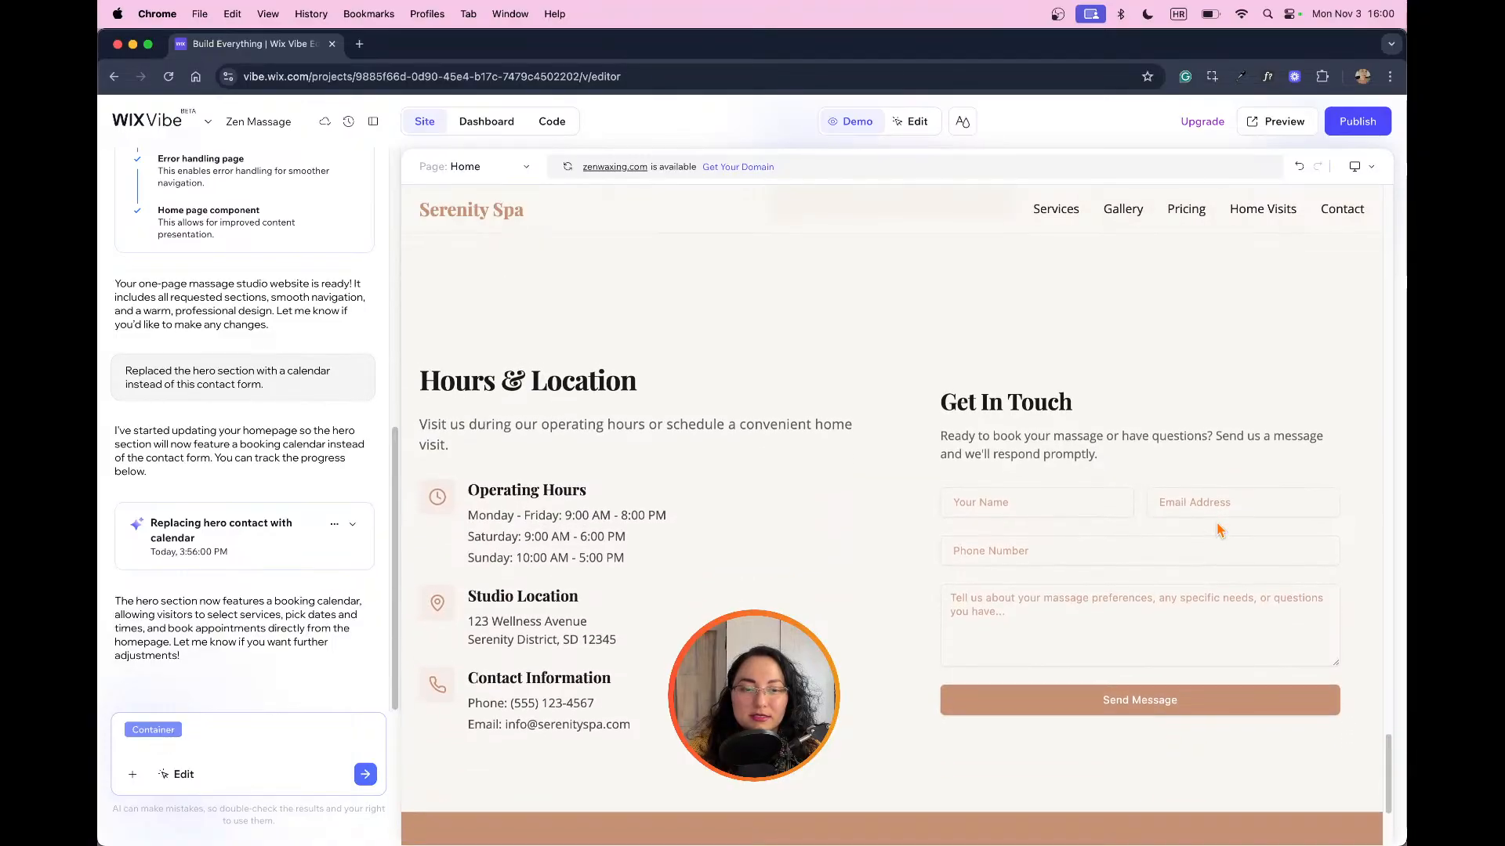
{"action": "scroll", "coordinate": [1221, 531], "scroll_direction": "down", "scroll_amount": 3}
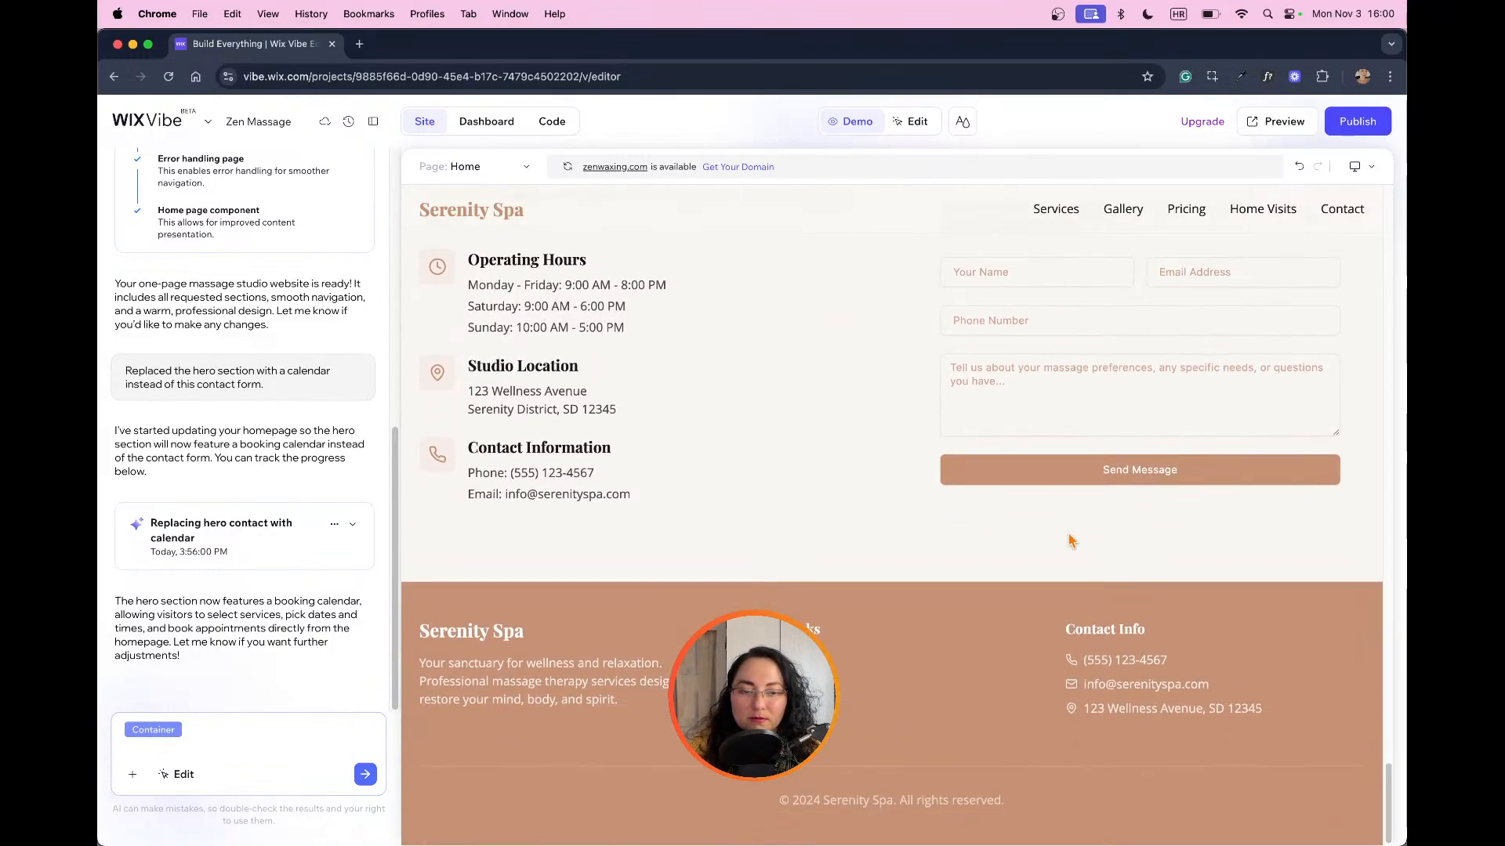
{"action": "scroll", "coordinate": [1070, 540], "scroll_direction": "up", "scroll_amount": 20}
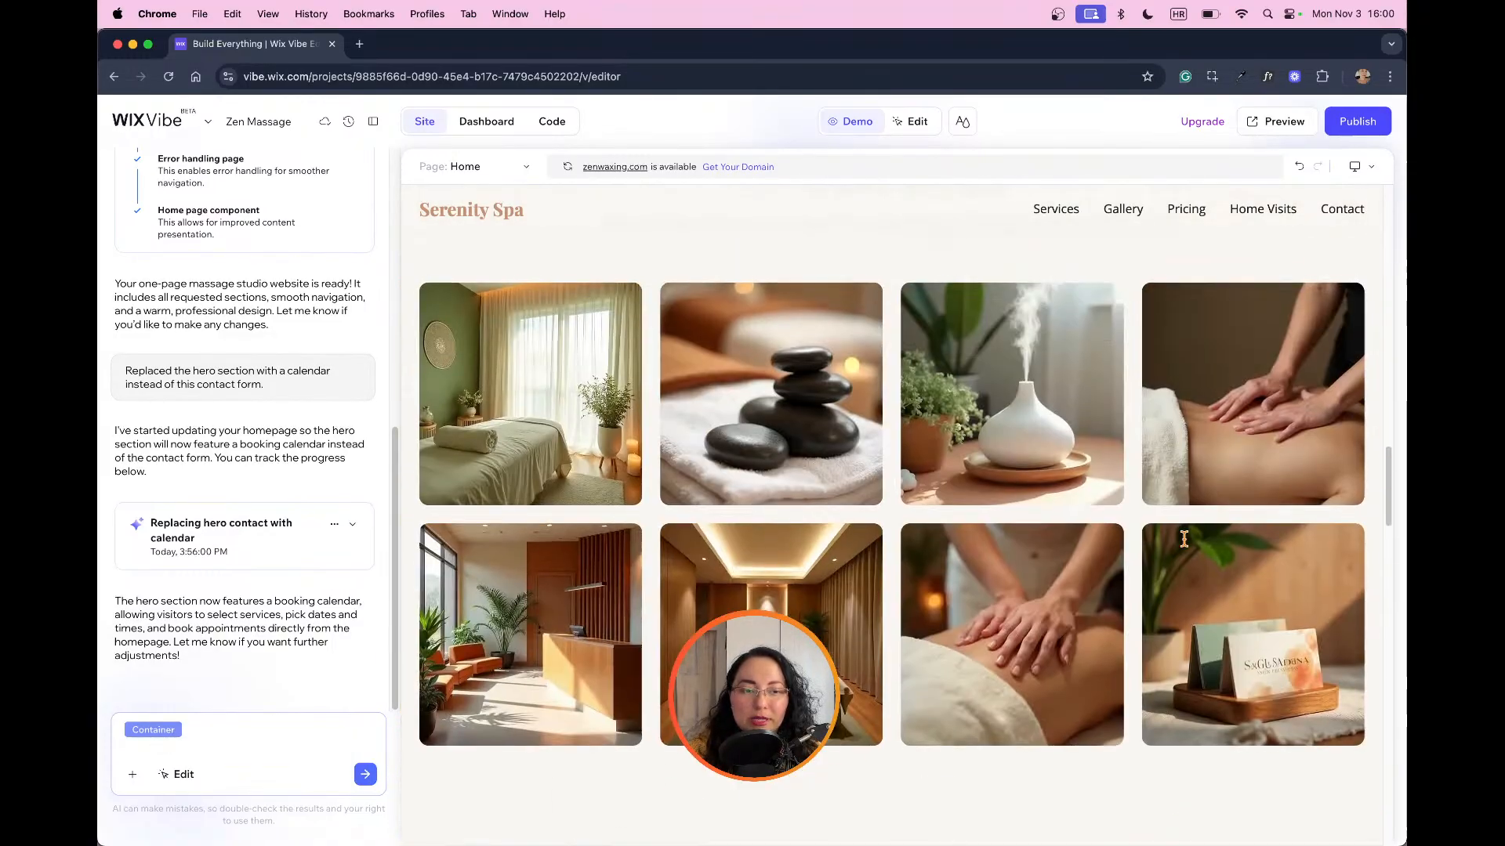
Step: Return to the hero booking calendar and clear the attached Container reference from the AI prompt
{"action": "scroll", "coordinate": [1185, 539], "scroll_direction": "up", "scroll_amount": 5}
{"action": "scroll", "coordinate": [954, 666], "scroll_direction": "up", "scroll_amount": 8}
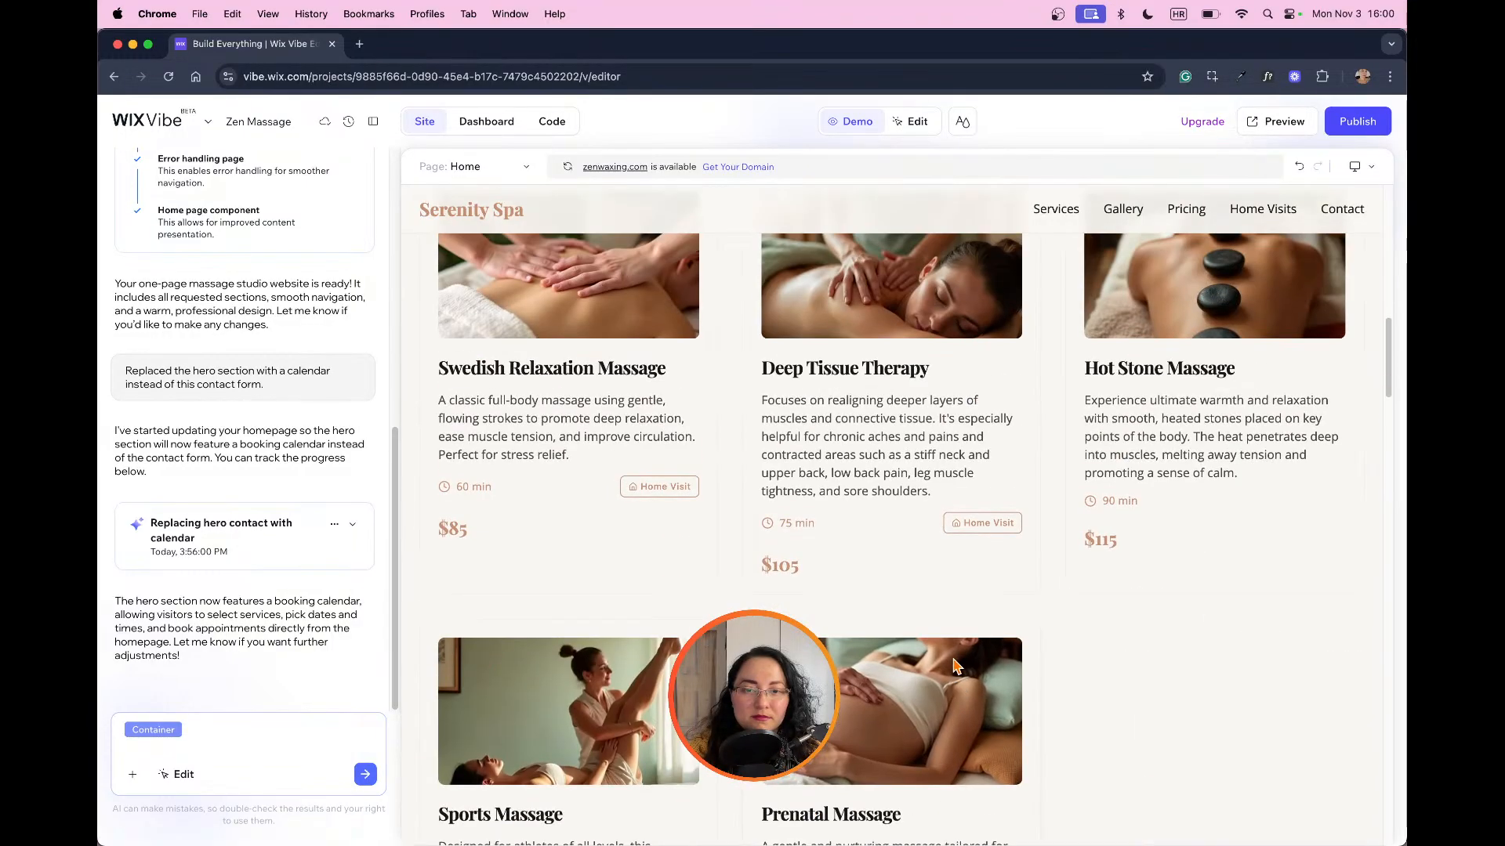
{"action": "scroll", "coordinate": [954, 666], "scroll_direction": "up", "scroll_amount": 5}
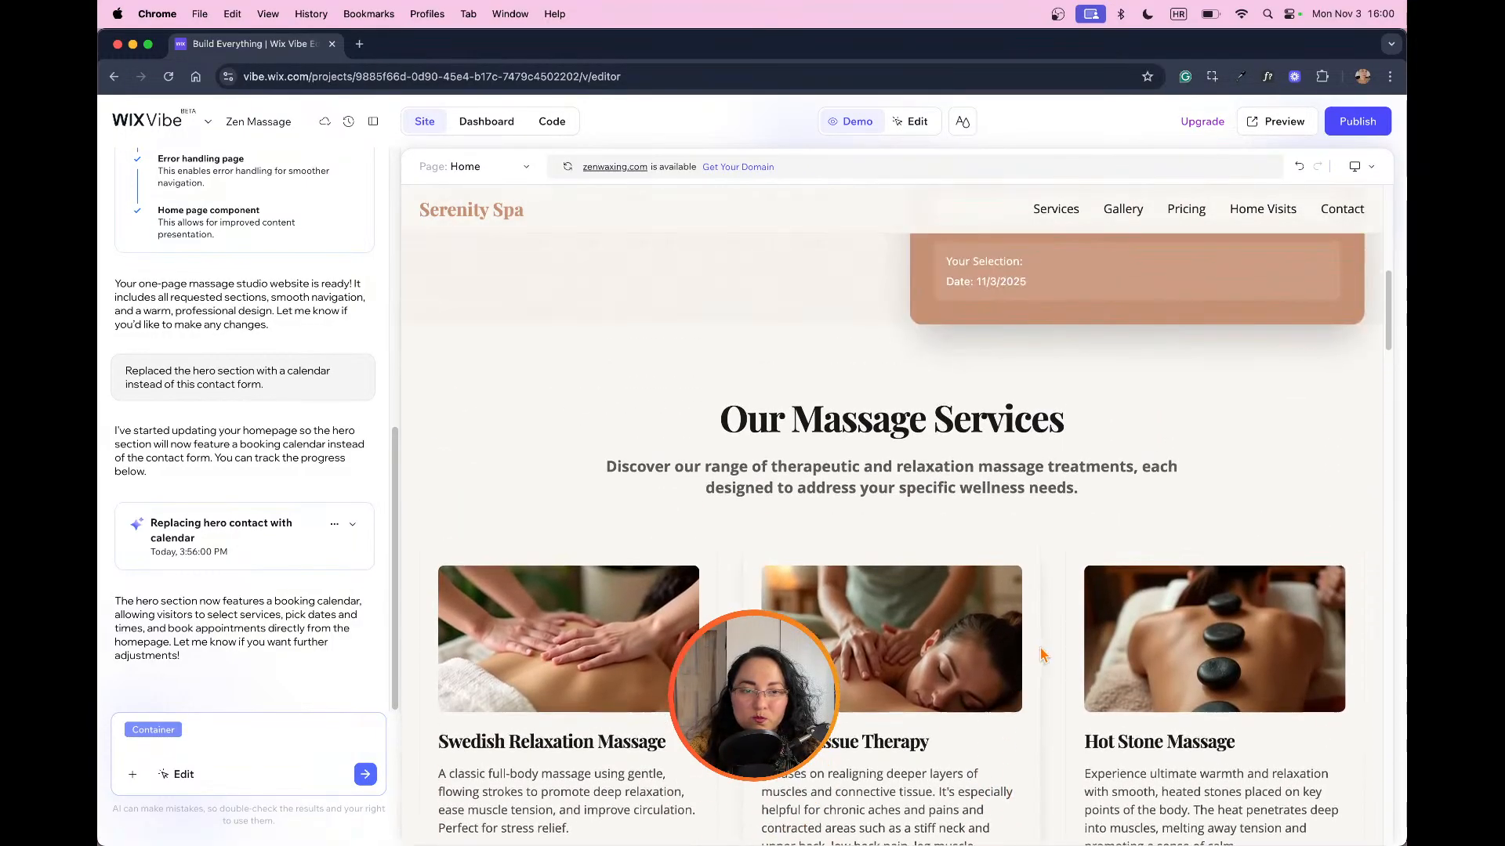
{"action": "scroll", "coordinate": [1042, 654], "scroll_direction": "up", "scroll_amount": 10}
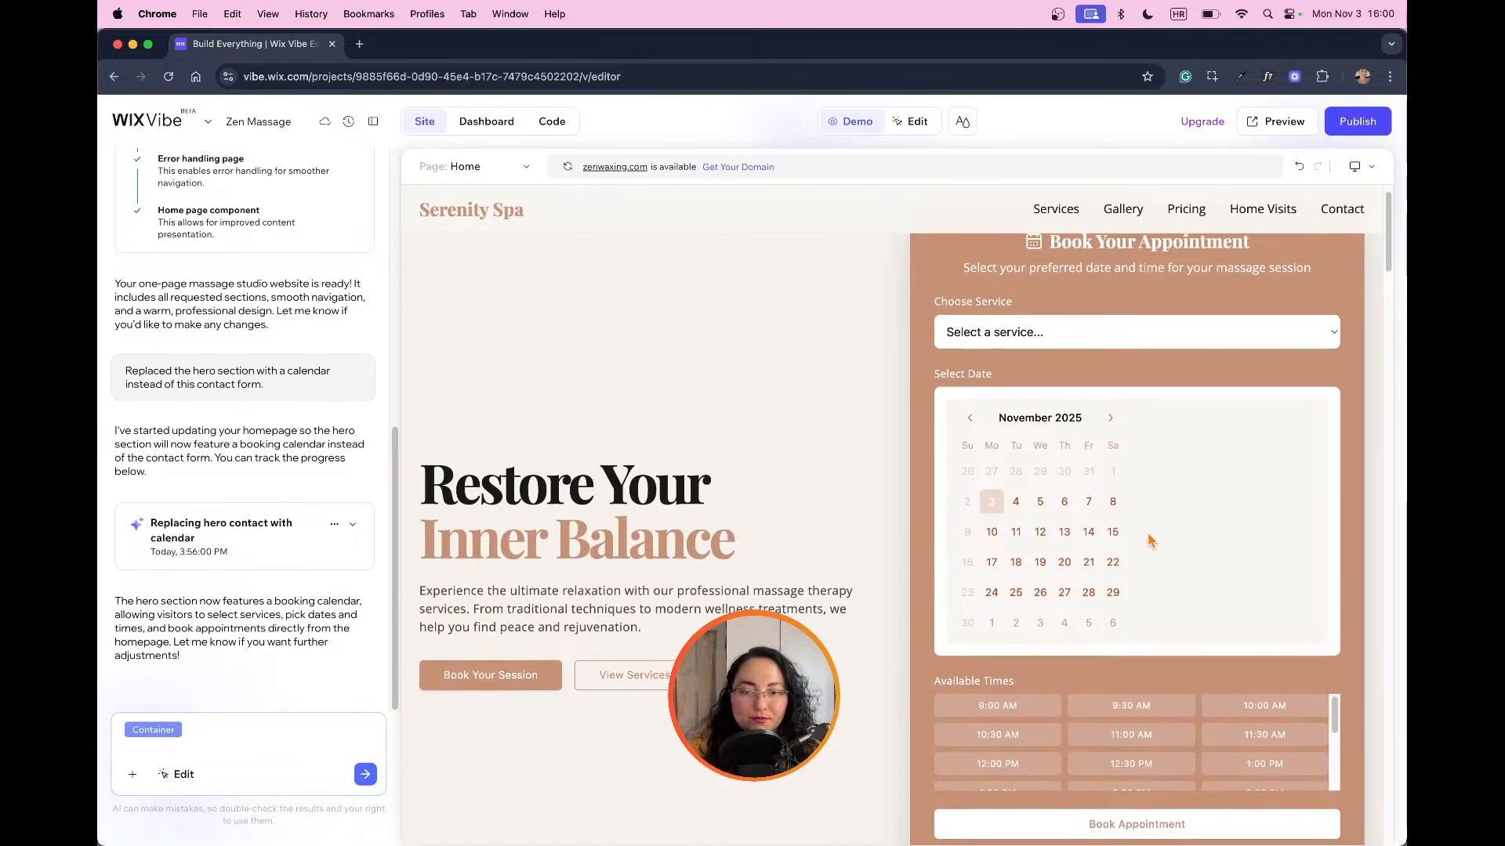
{"action": "scroll", "coordinate": [1150, 541], "scroll_direction": "up", "scroll_amount": 2}
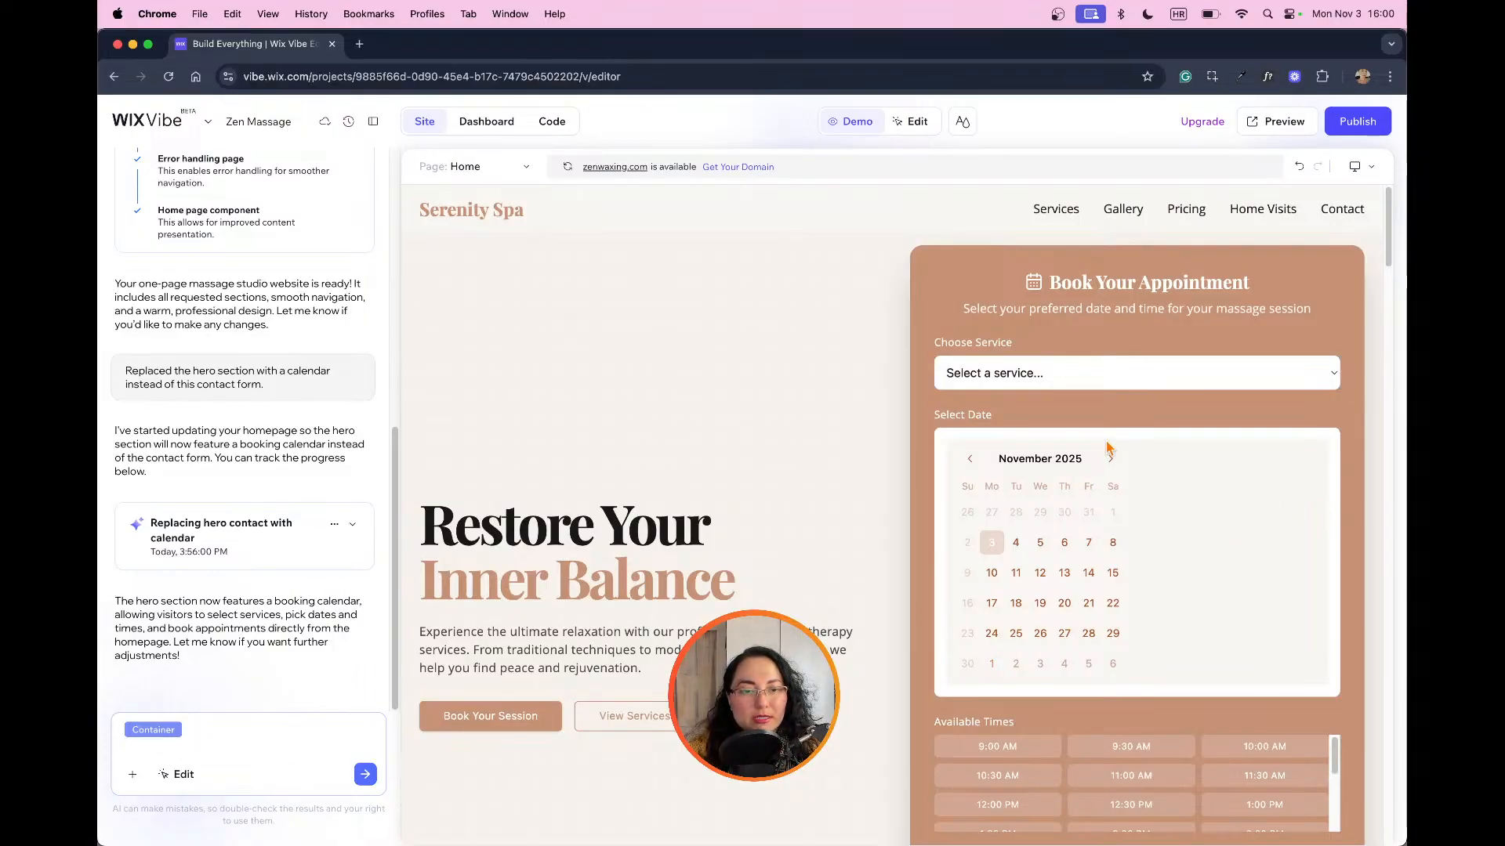
{"action": "scroll", "coordinate": [1335, 421], "scroll_direction": "down", "scroll_amount": 3}
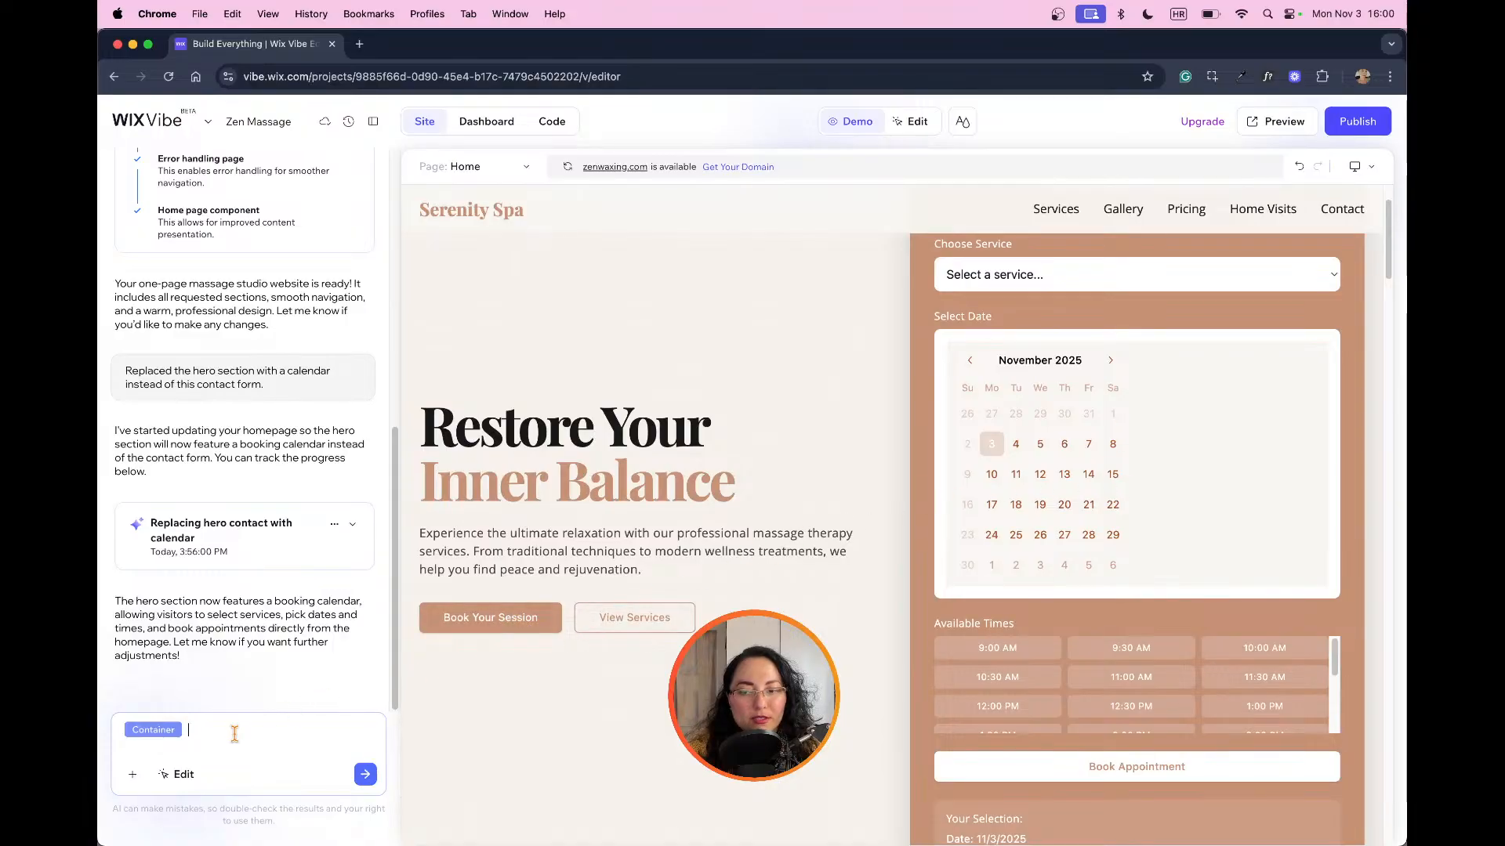
{"action": "key", "text": "BackSpace"}
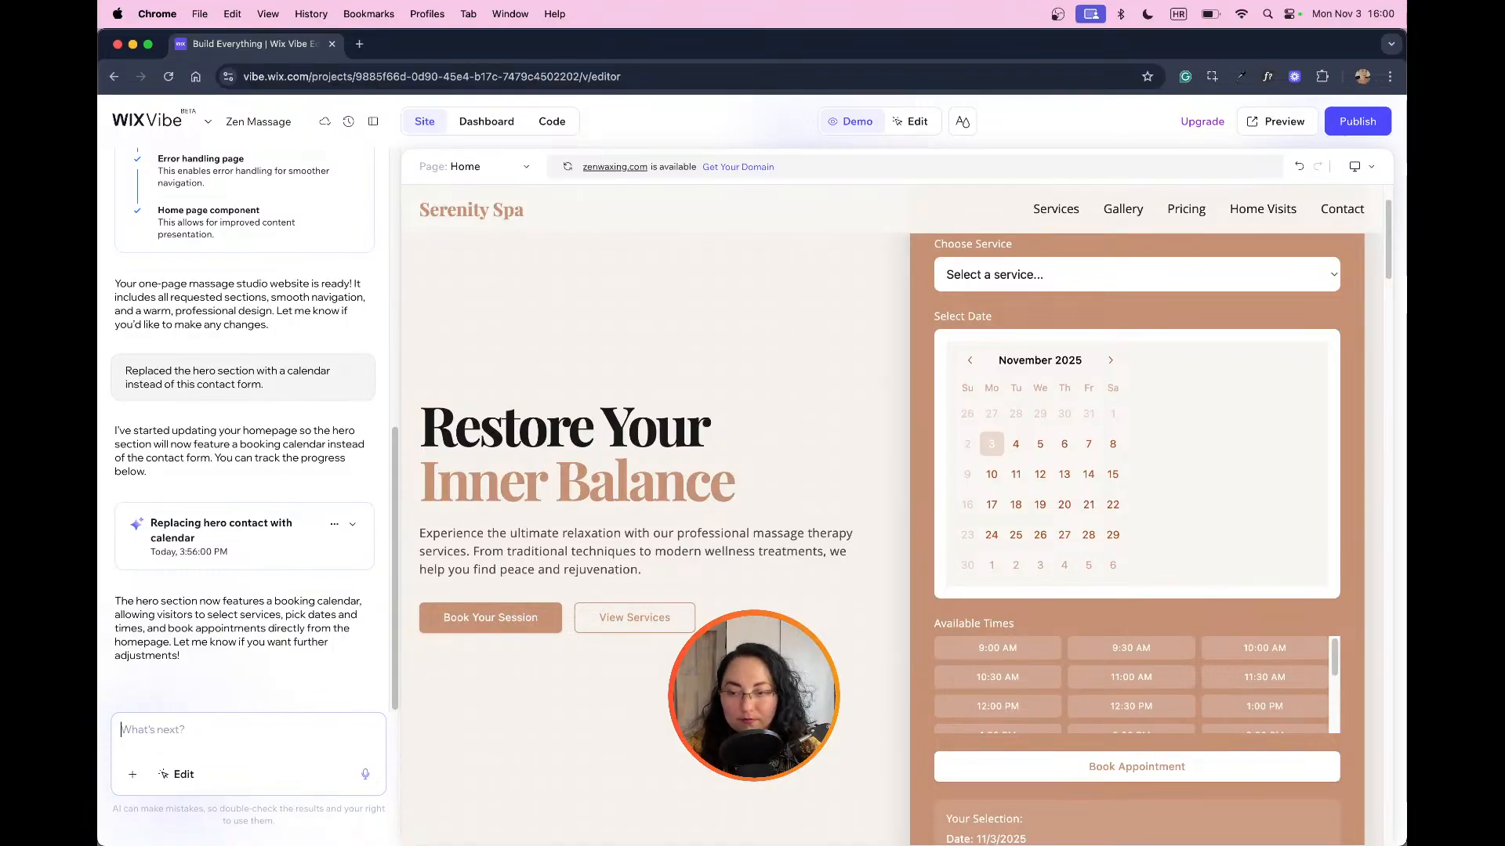
{"action": "scroll", "coordinate": [1094, 594], "scroll_direction": "up", "scroll_amount": 3}
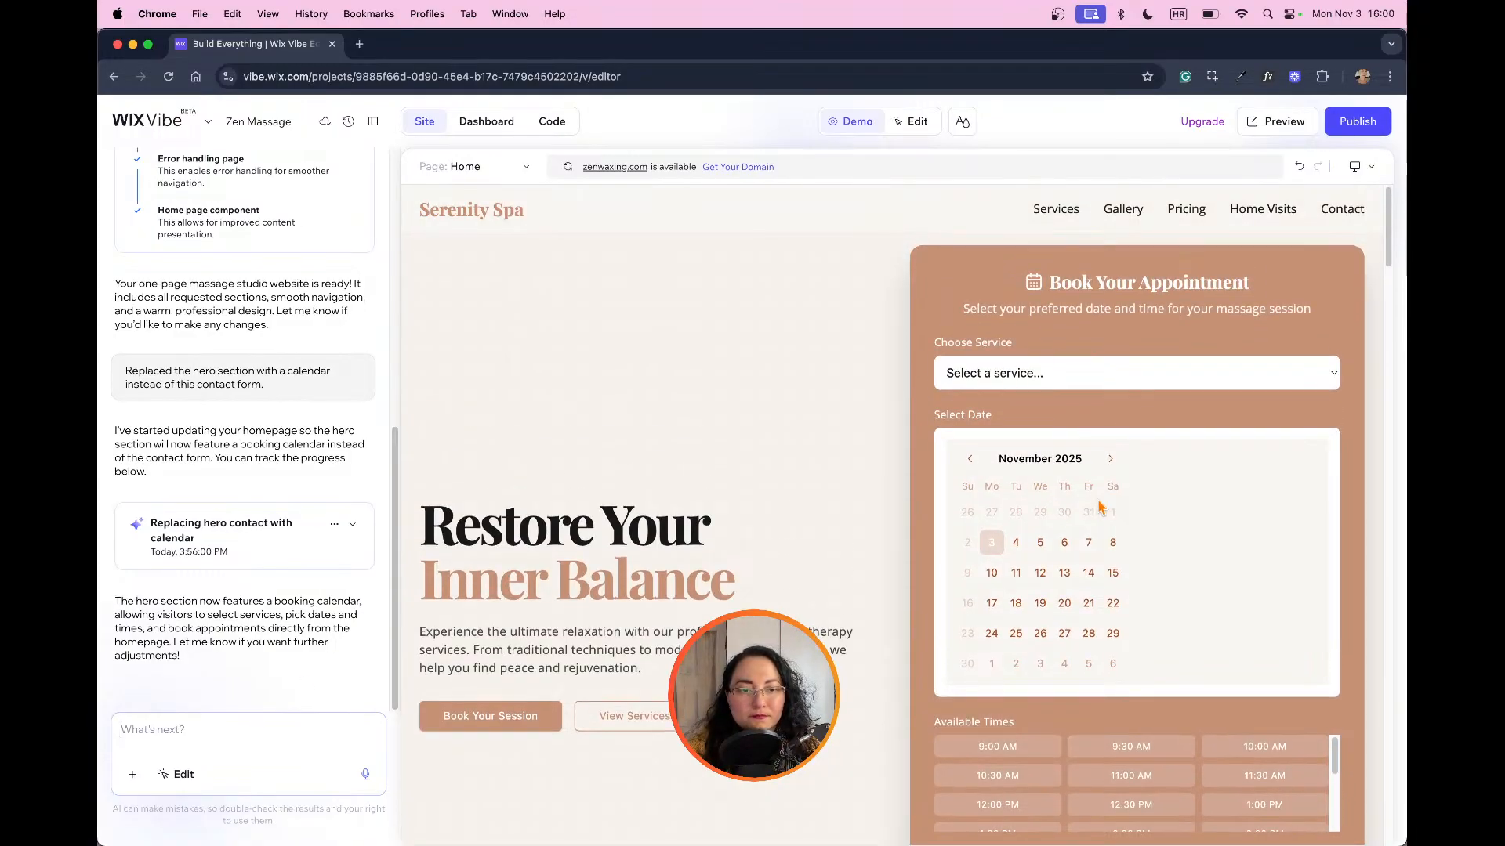
Step: Select the calendar container in the booking form for editing and ask the AI to "make sure this container takes the full width"
{"action": "left_click", "coordinate": [911, 121]}
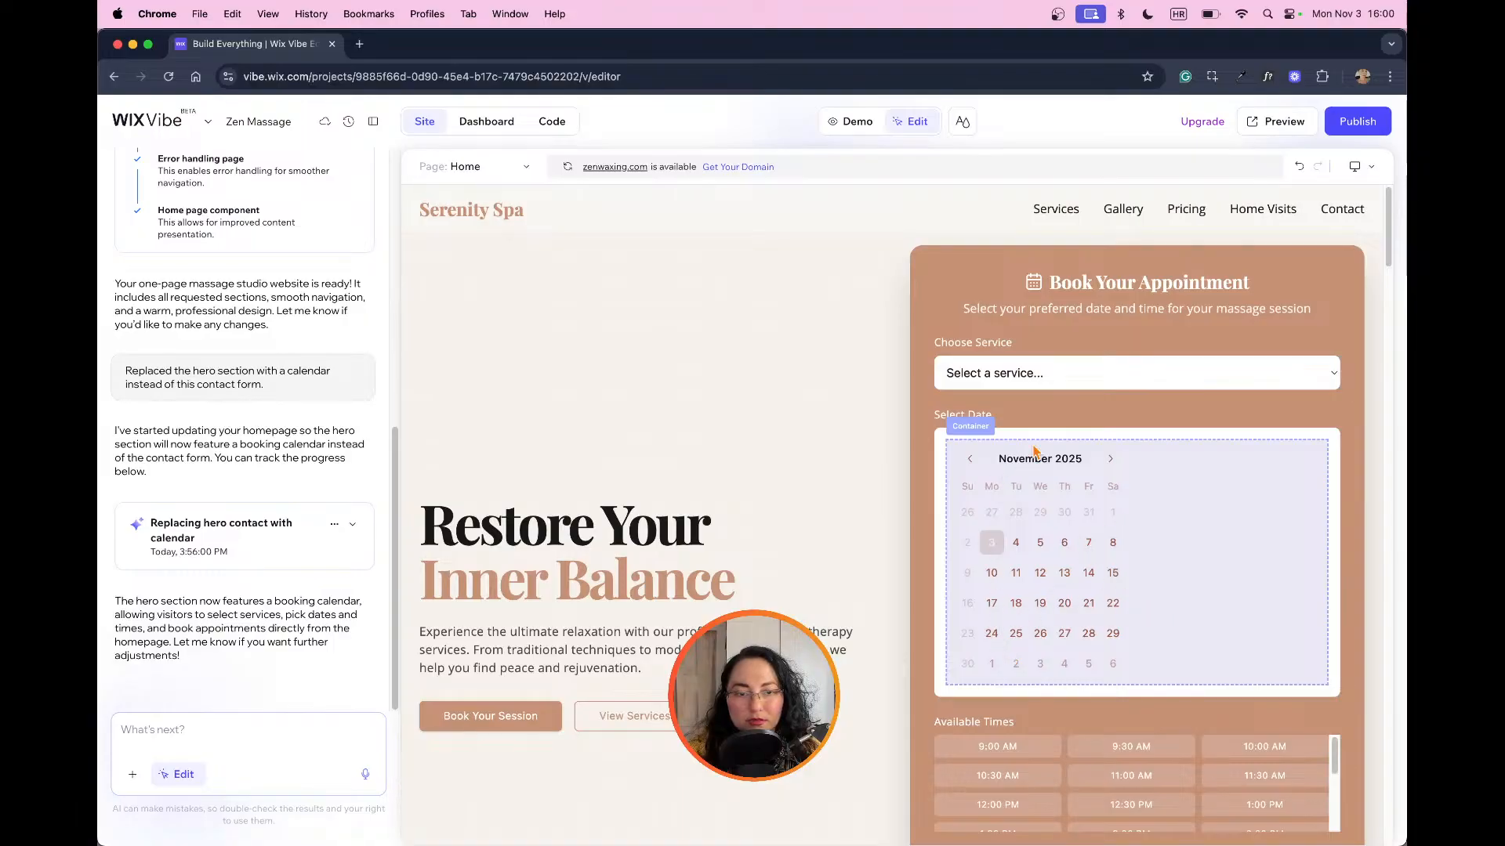
{"action": "left_click", "coordinate": [979, 455]}
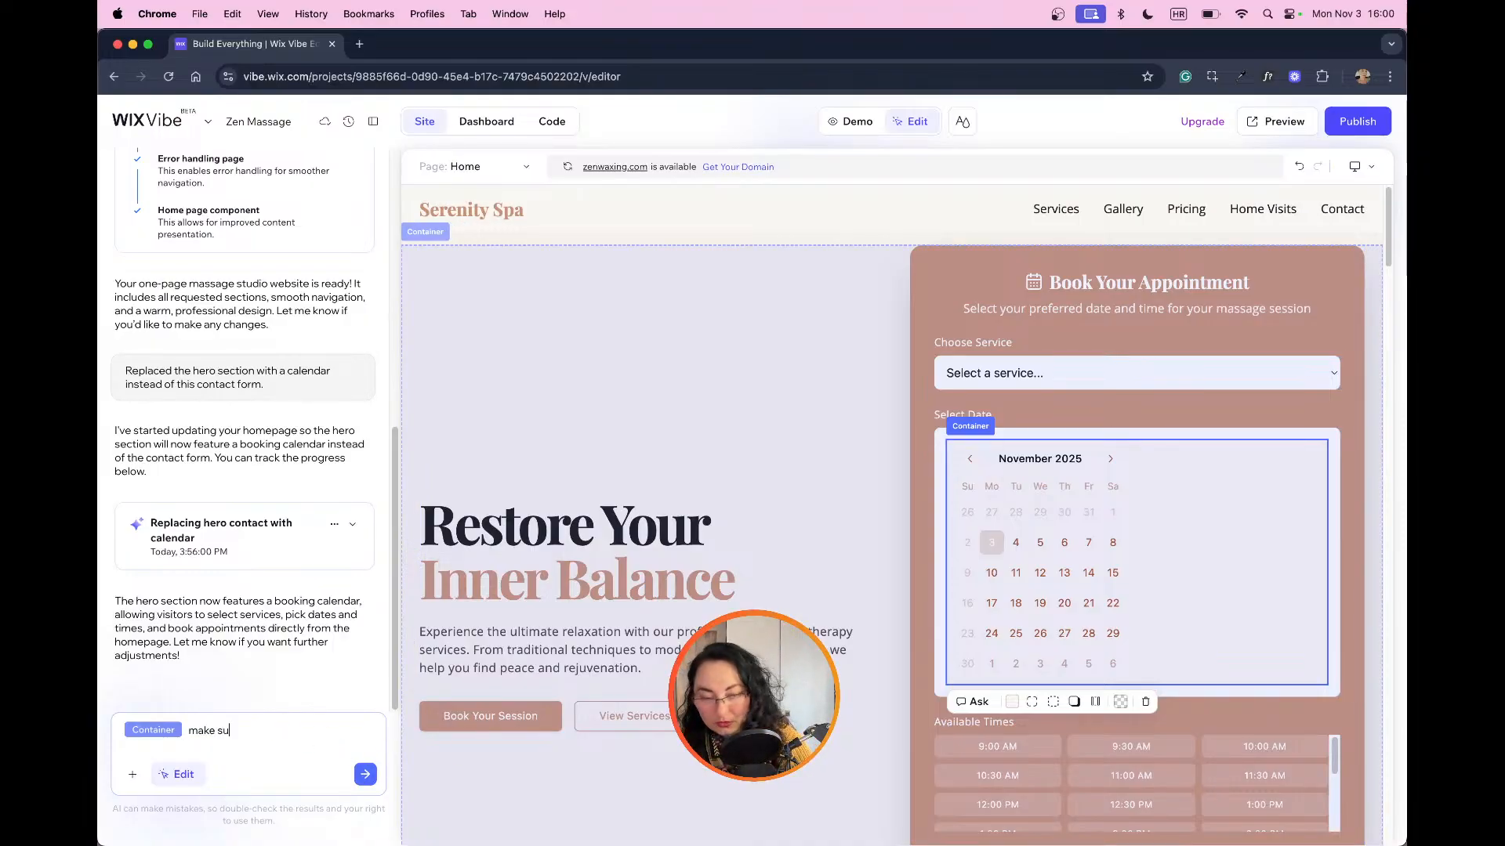
{"action": "type", "text": "make sure this container"}
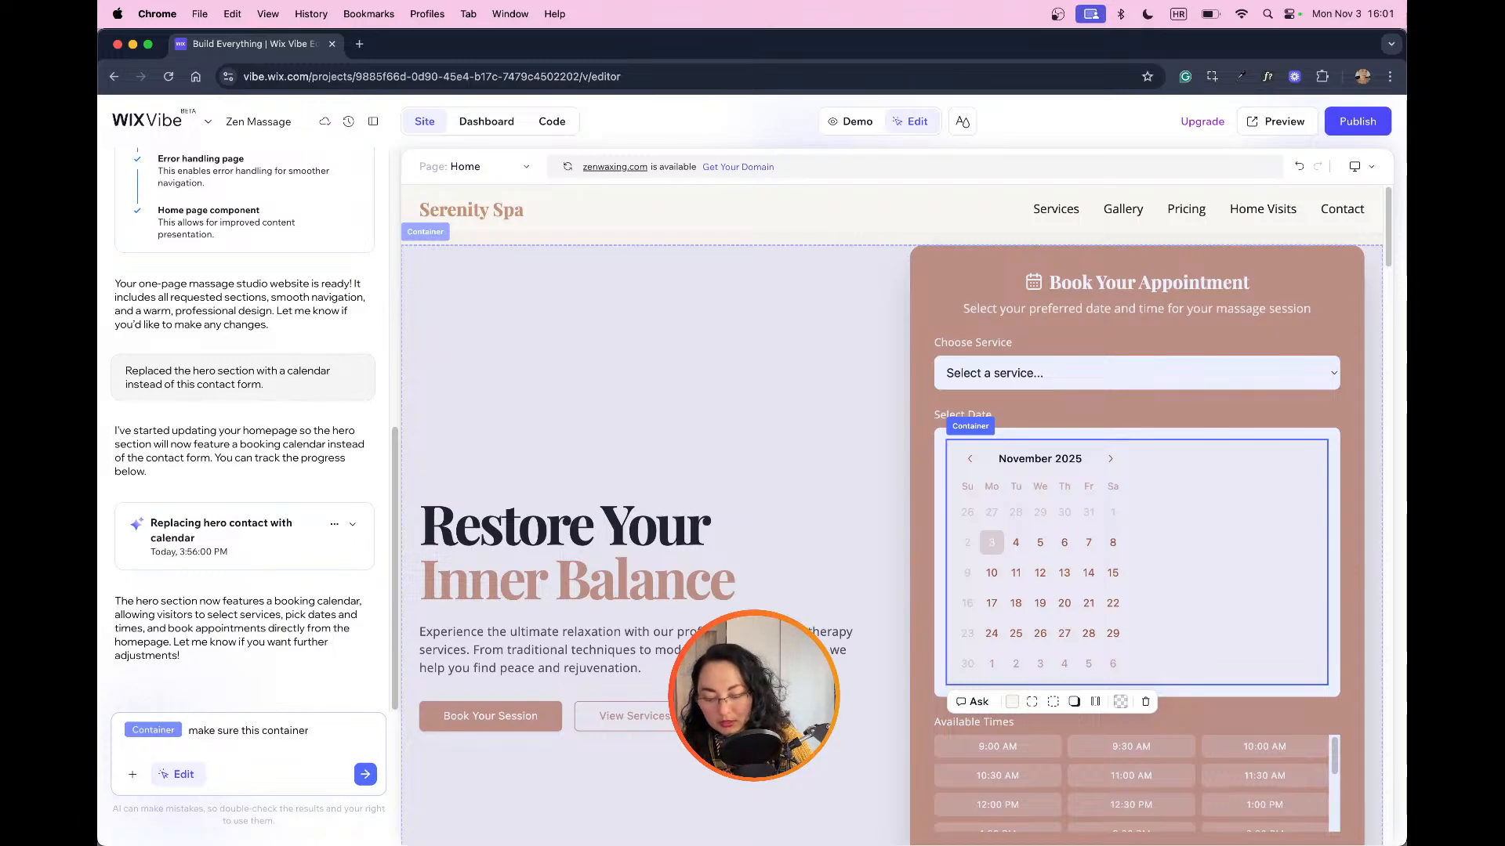
{"action": "type", "text": " takes the f"}
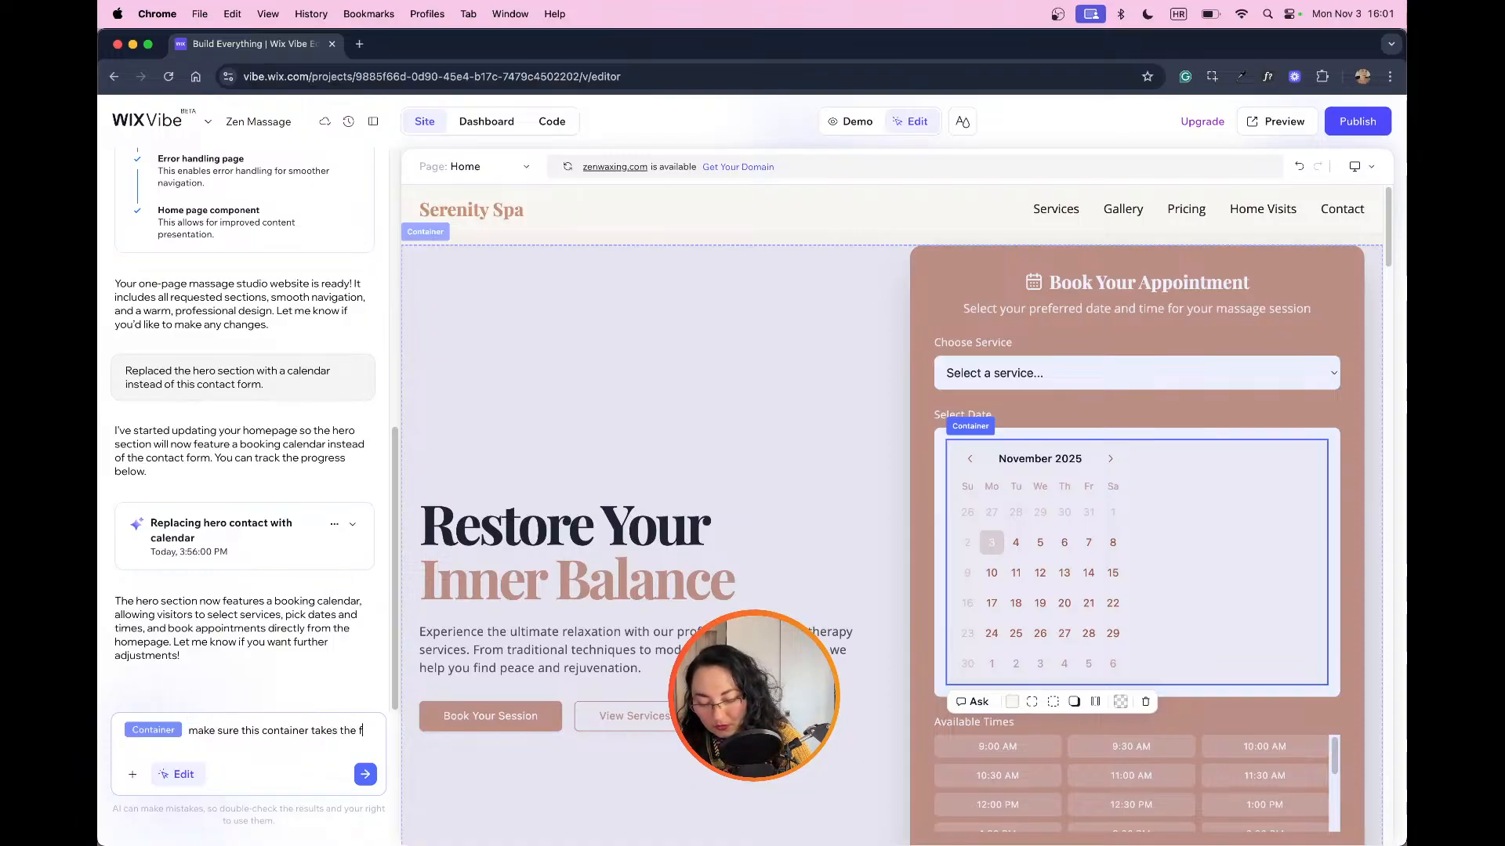
{"action": "type", "text": "ull w"}
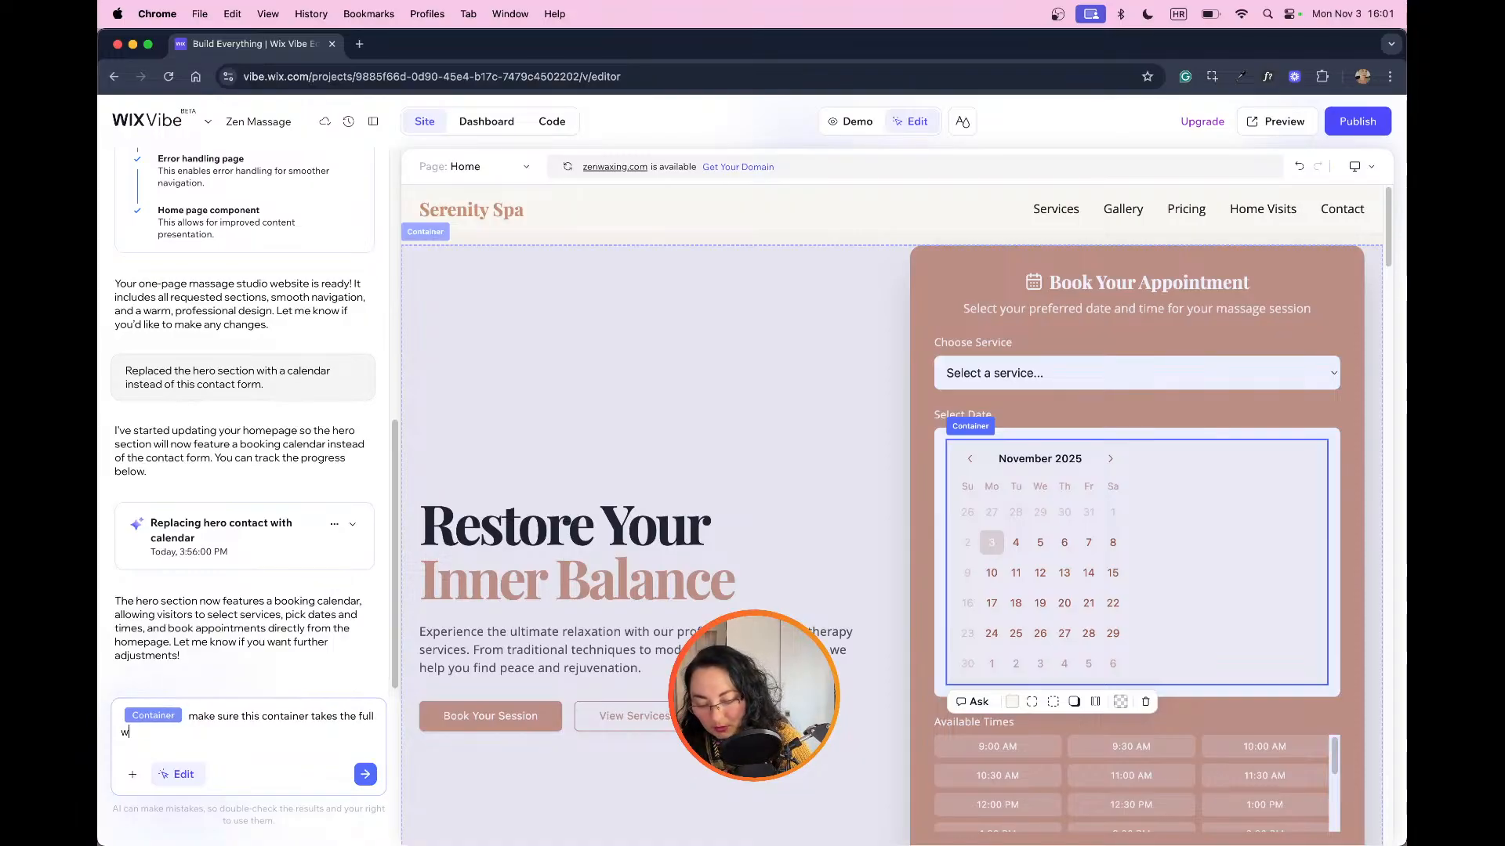
{"action": "type", "text": "idth and al"}
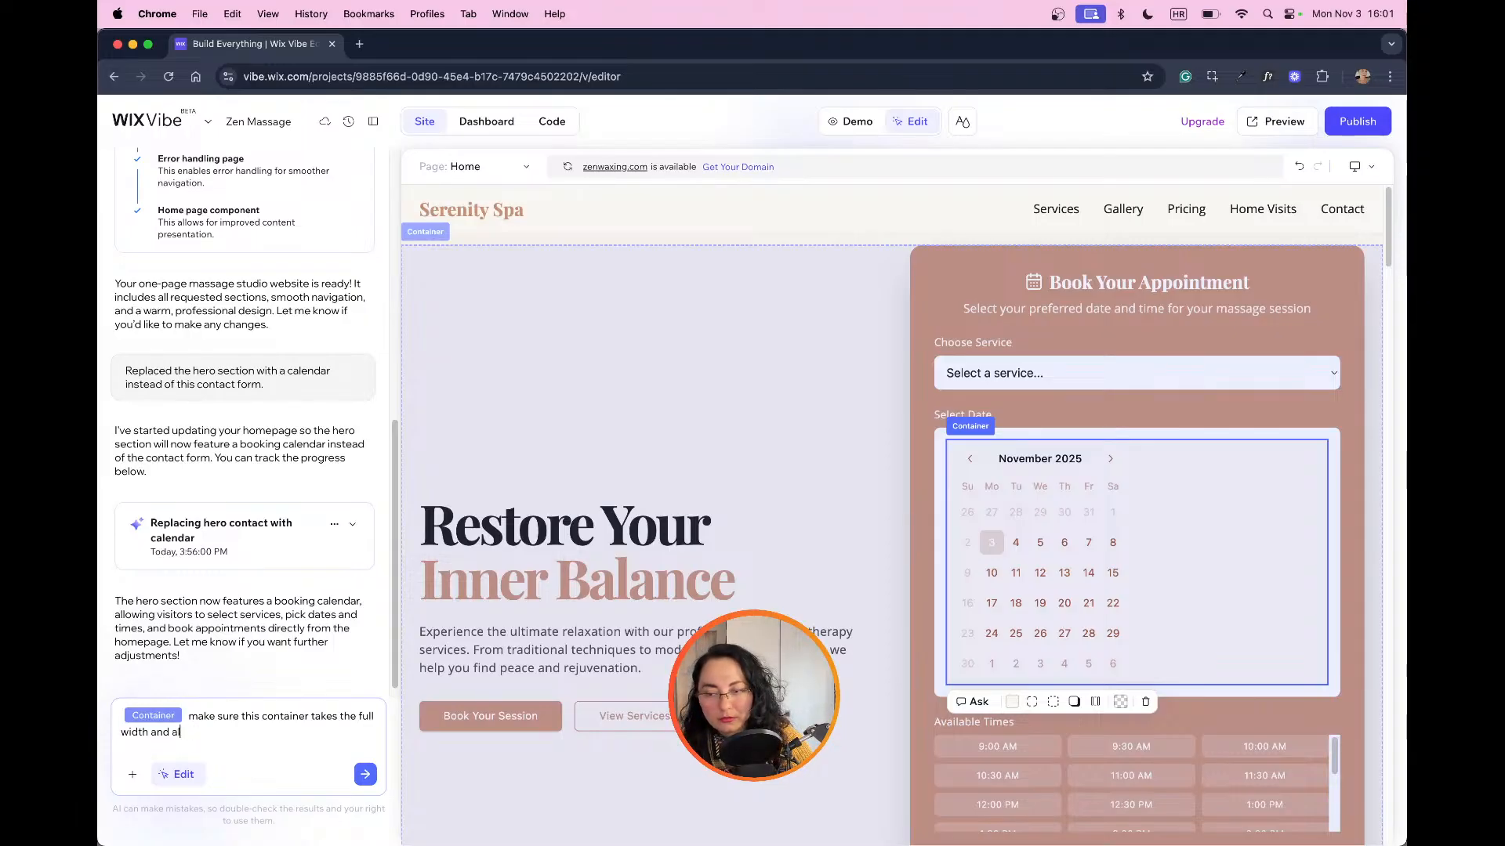
{"action": "key", "text": "Return"}
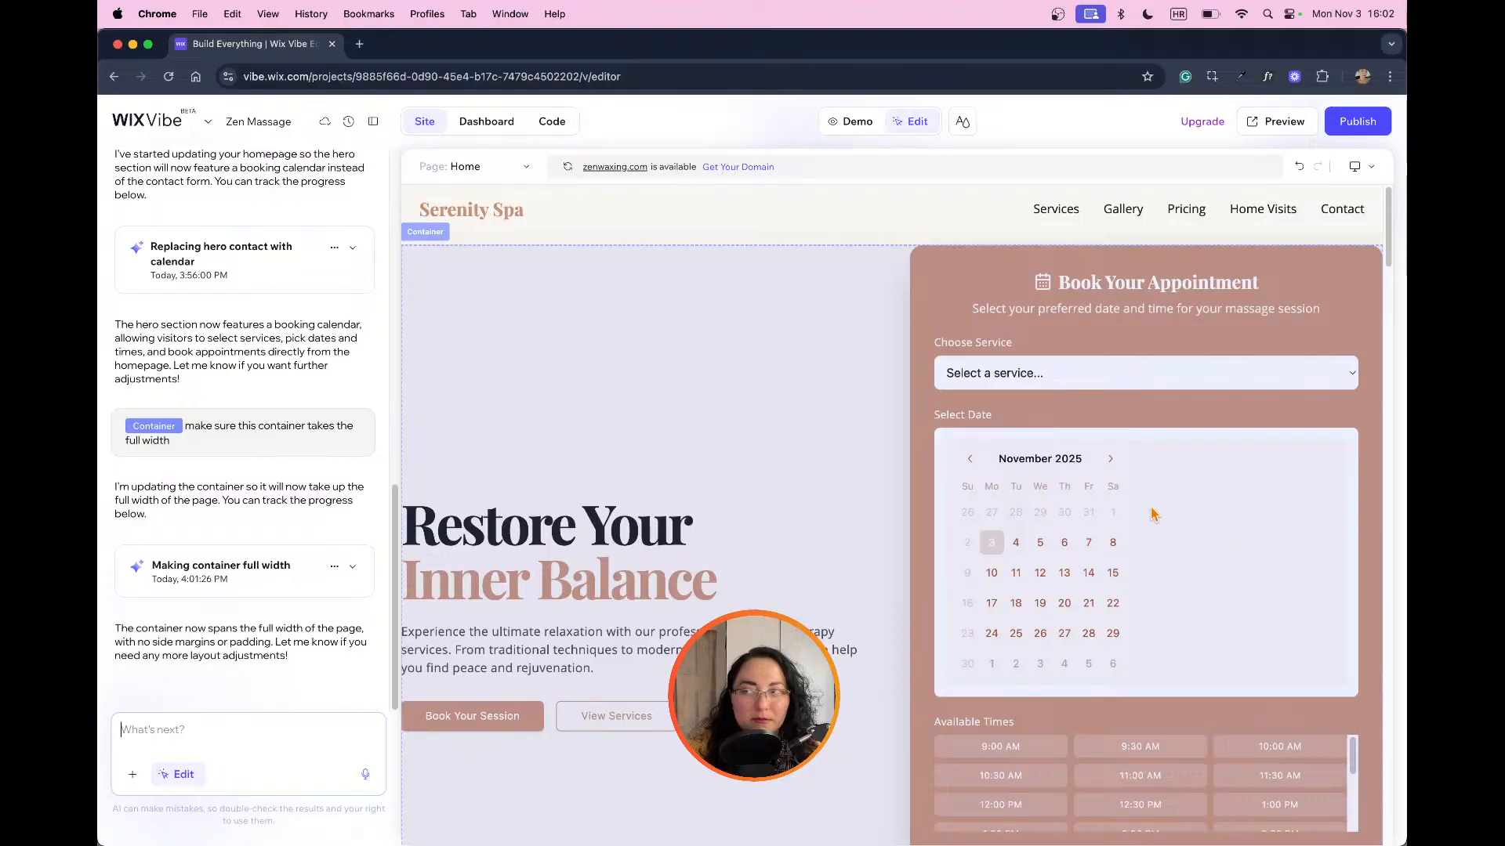
Step: Select the 10:30 AM slot under Available Times and ask to "reduce available times in half and make the scrolling portion responsive and higher"
{"action": "scroll", "coordinate": [1152, 501], "scroll_direction": "down", "scroll_amount": 1}
{"action": "scroll", "coordinate": [1019, 555], "scroll_direction": "down", "scroll_amount": 5}
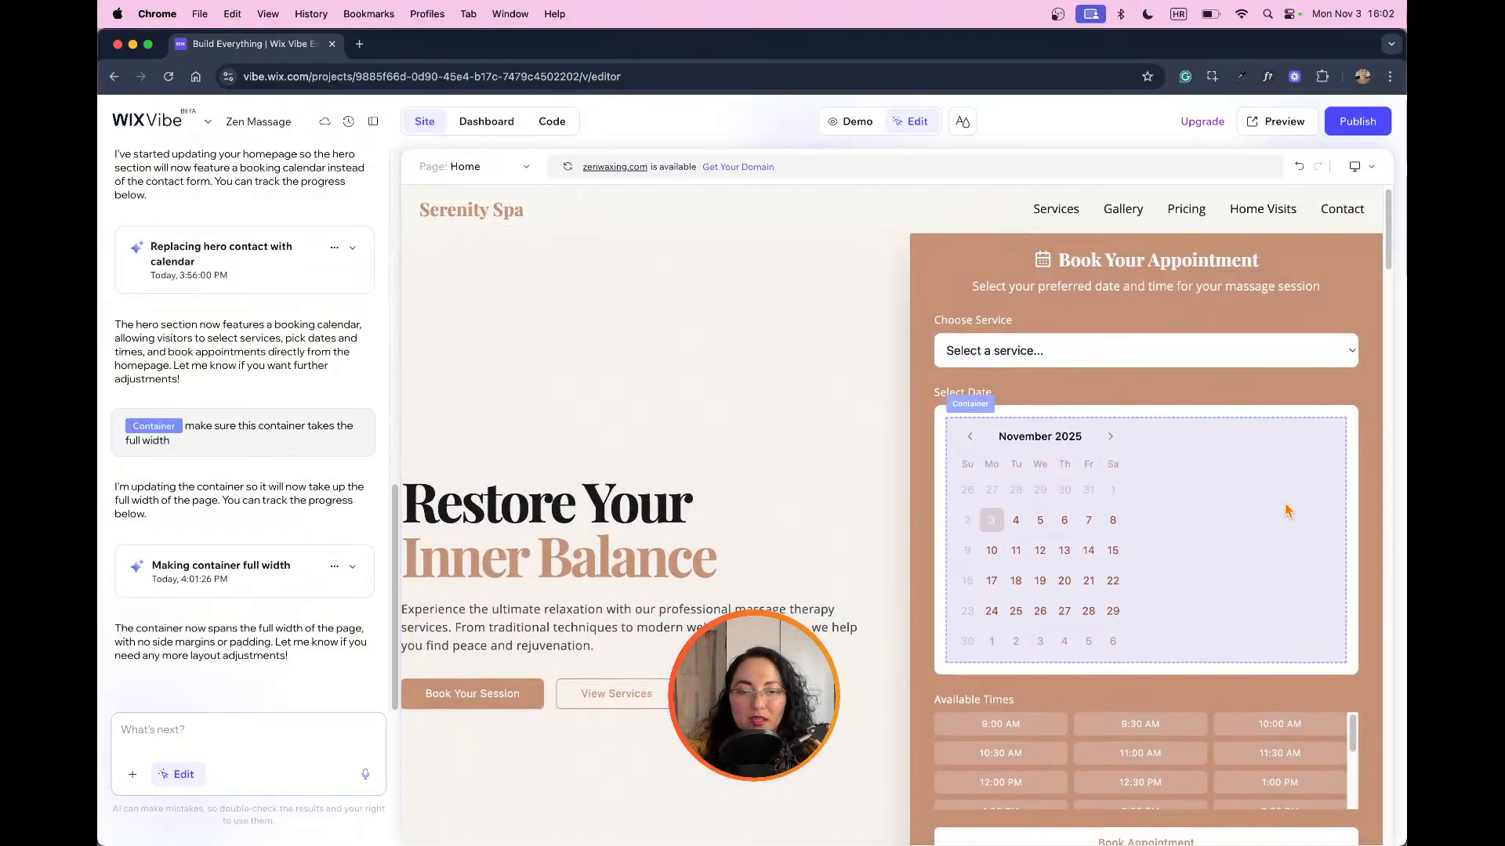
{"action": "scroll", "coordinate": [1258, 495], "scroll_direction": "up", "scroll_amount": 2}
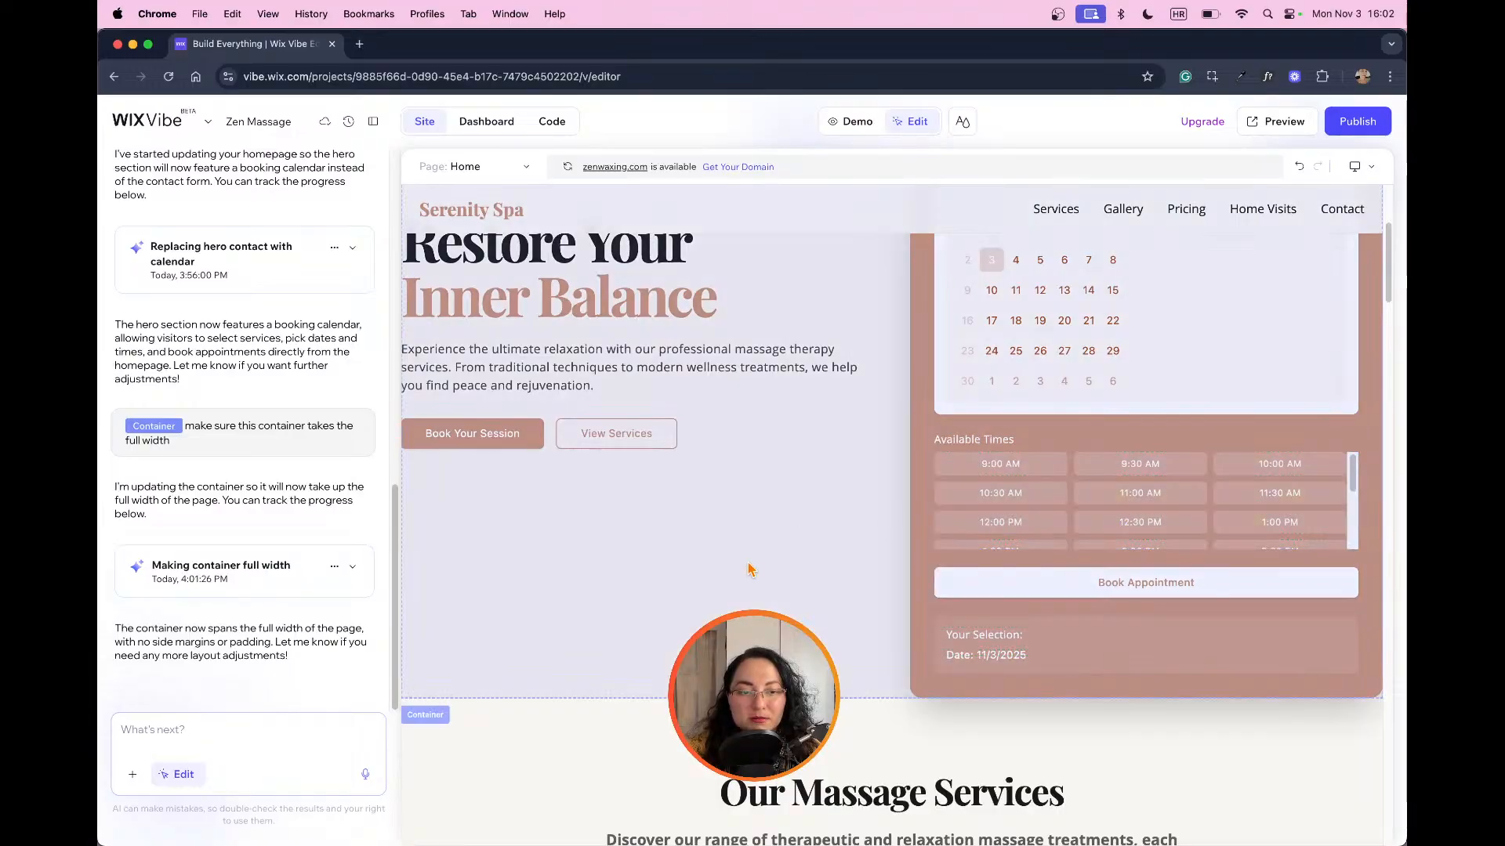
{"action": "left_click", "coordinate": [1016, 475]}
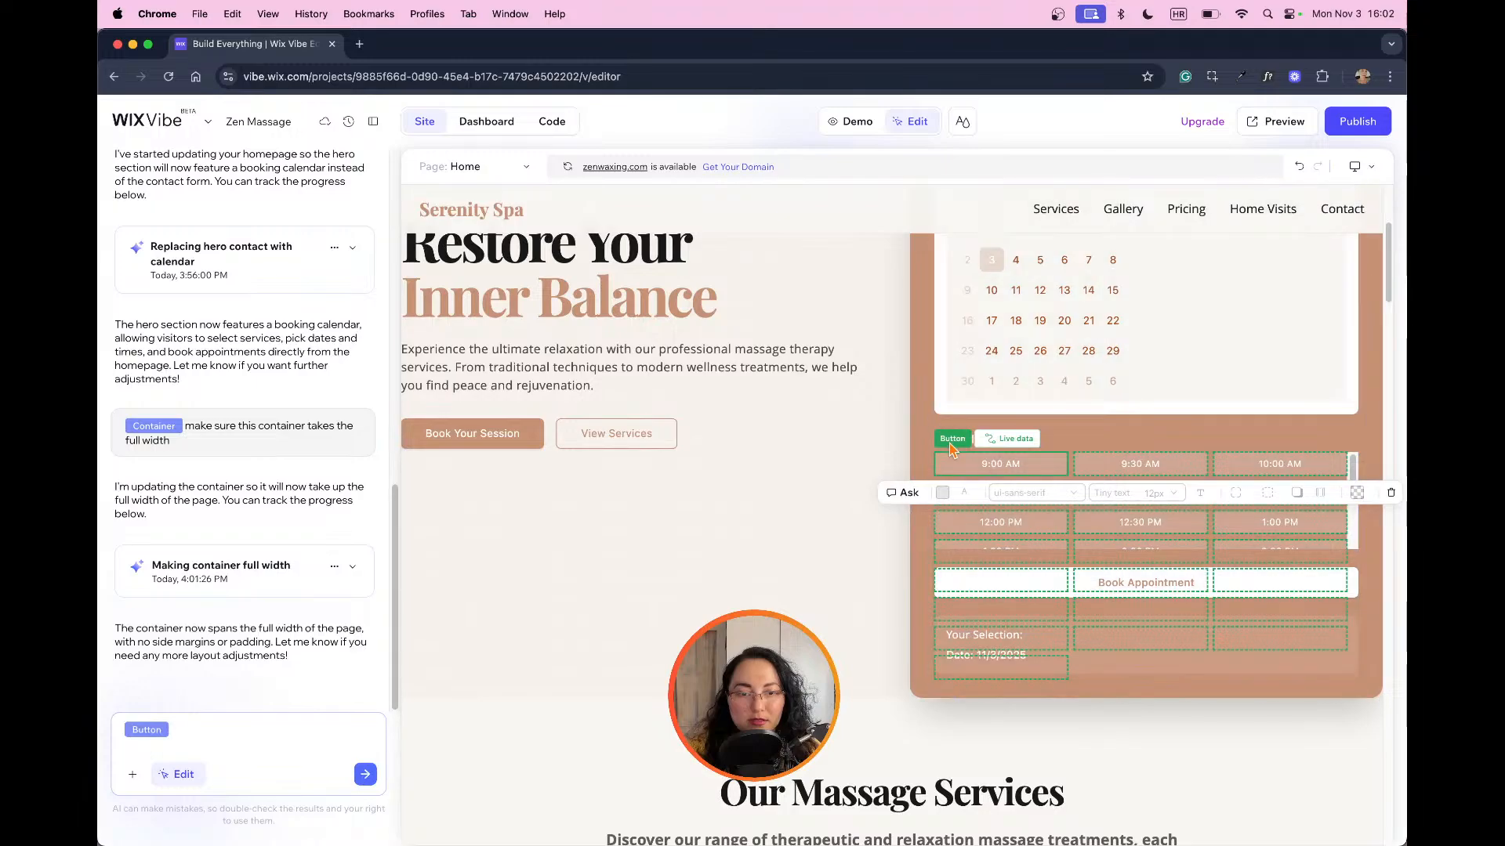
{"action": "left_click", "coordinate": [972, 441]}
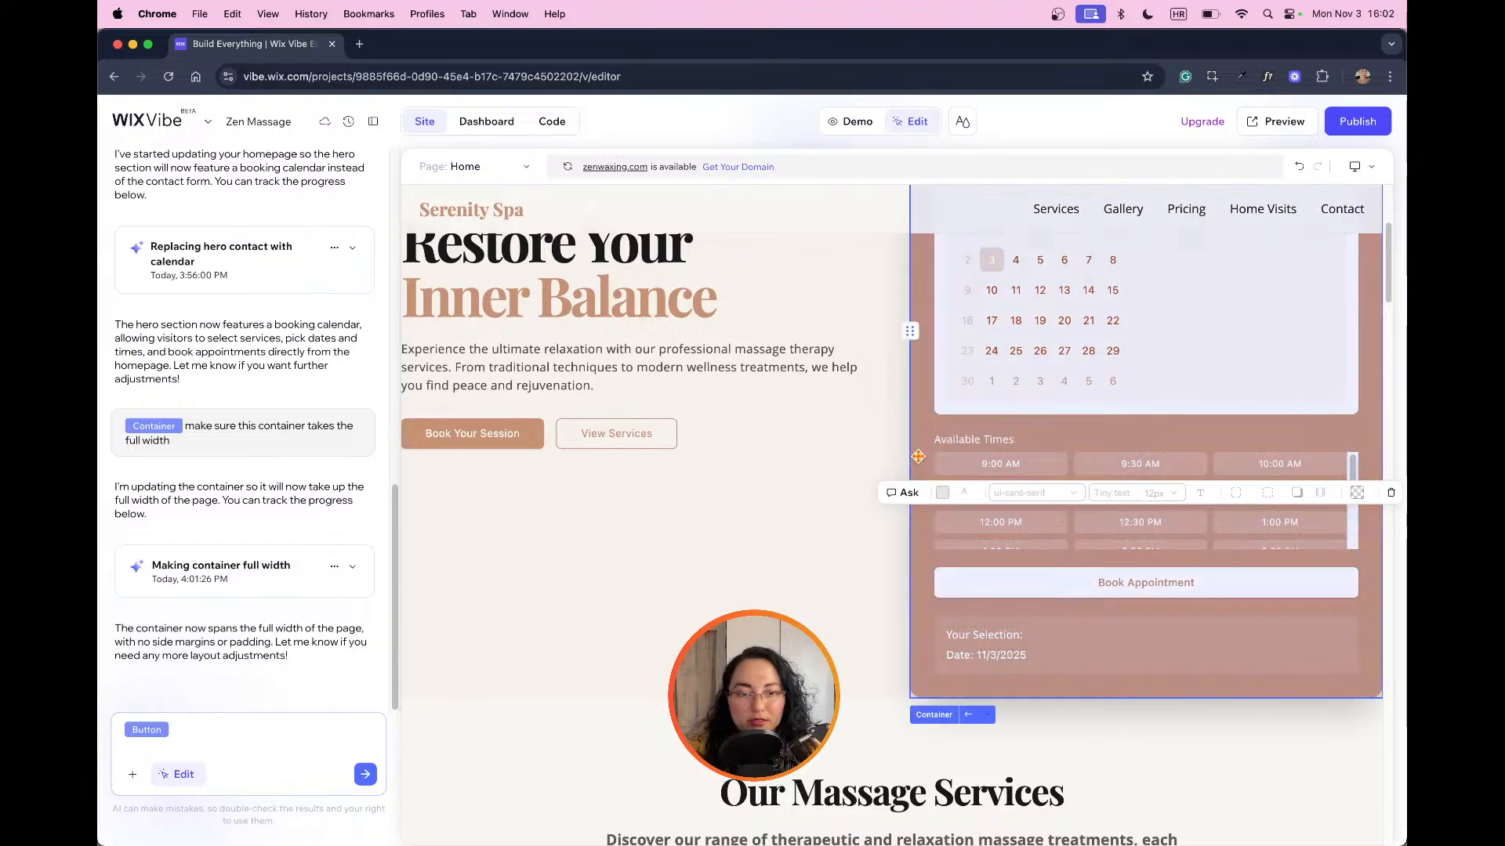
{"action": "left_click", "coordinate": [1037, 442]}
{"action": "left_click", "coordinate": [1059, 498]}
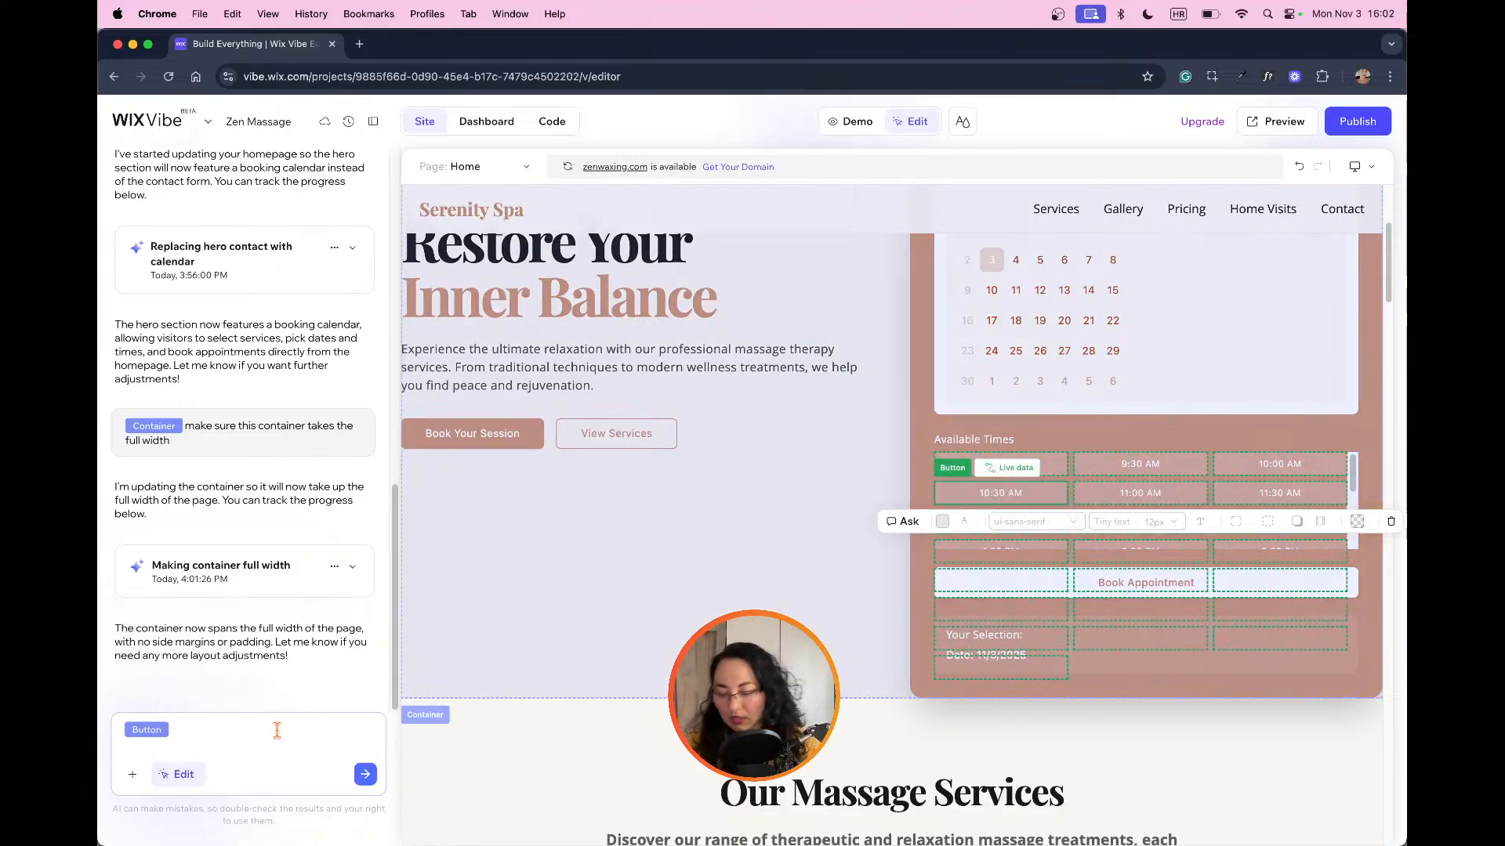
{"action": "type", "text": "ce"}
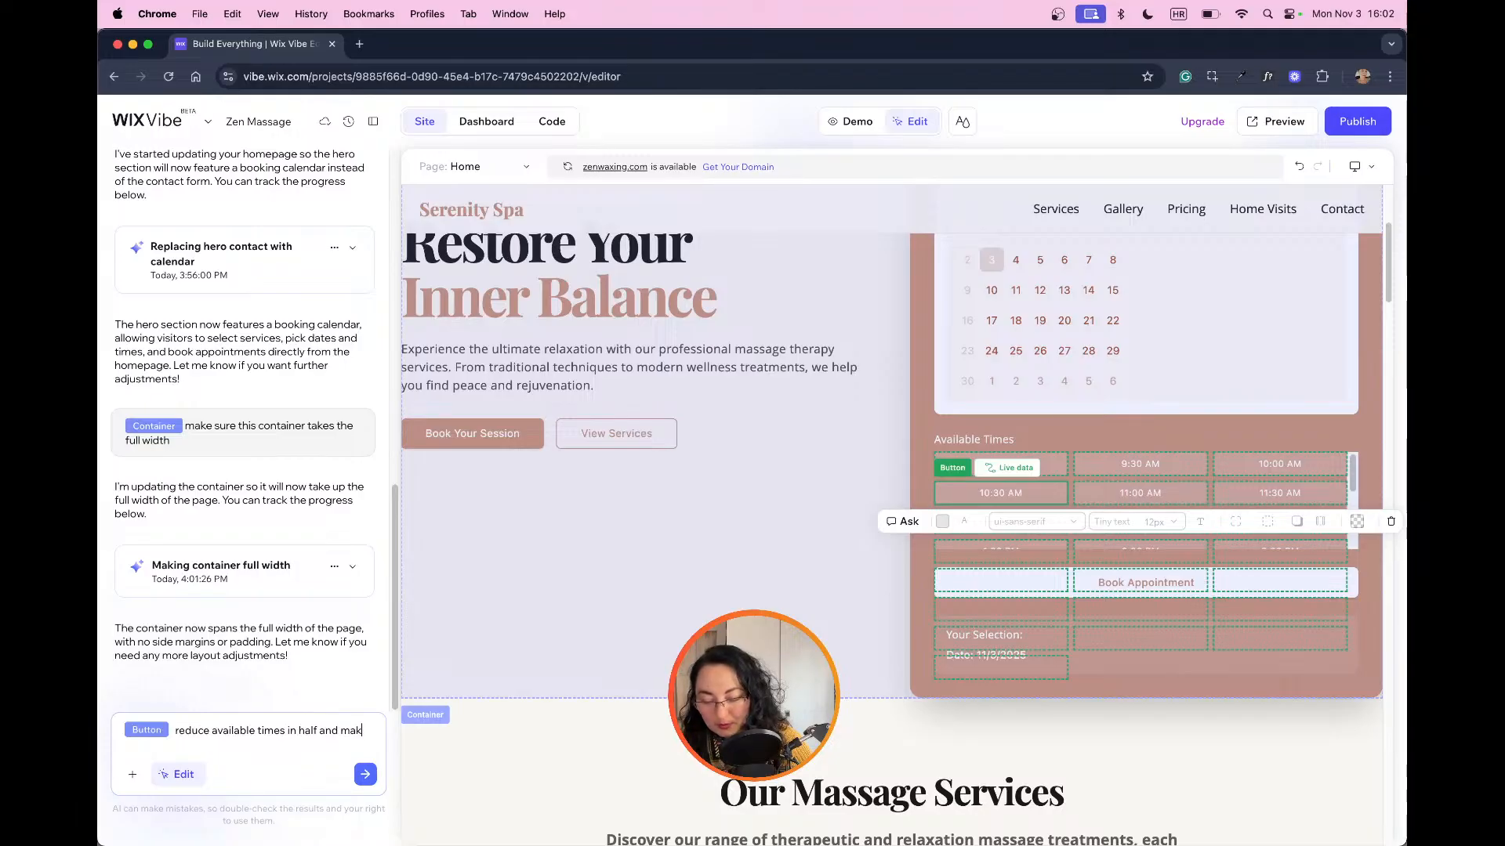
{"action": "type", "text": "e the scrolling"}
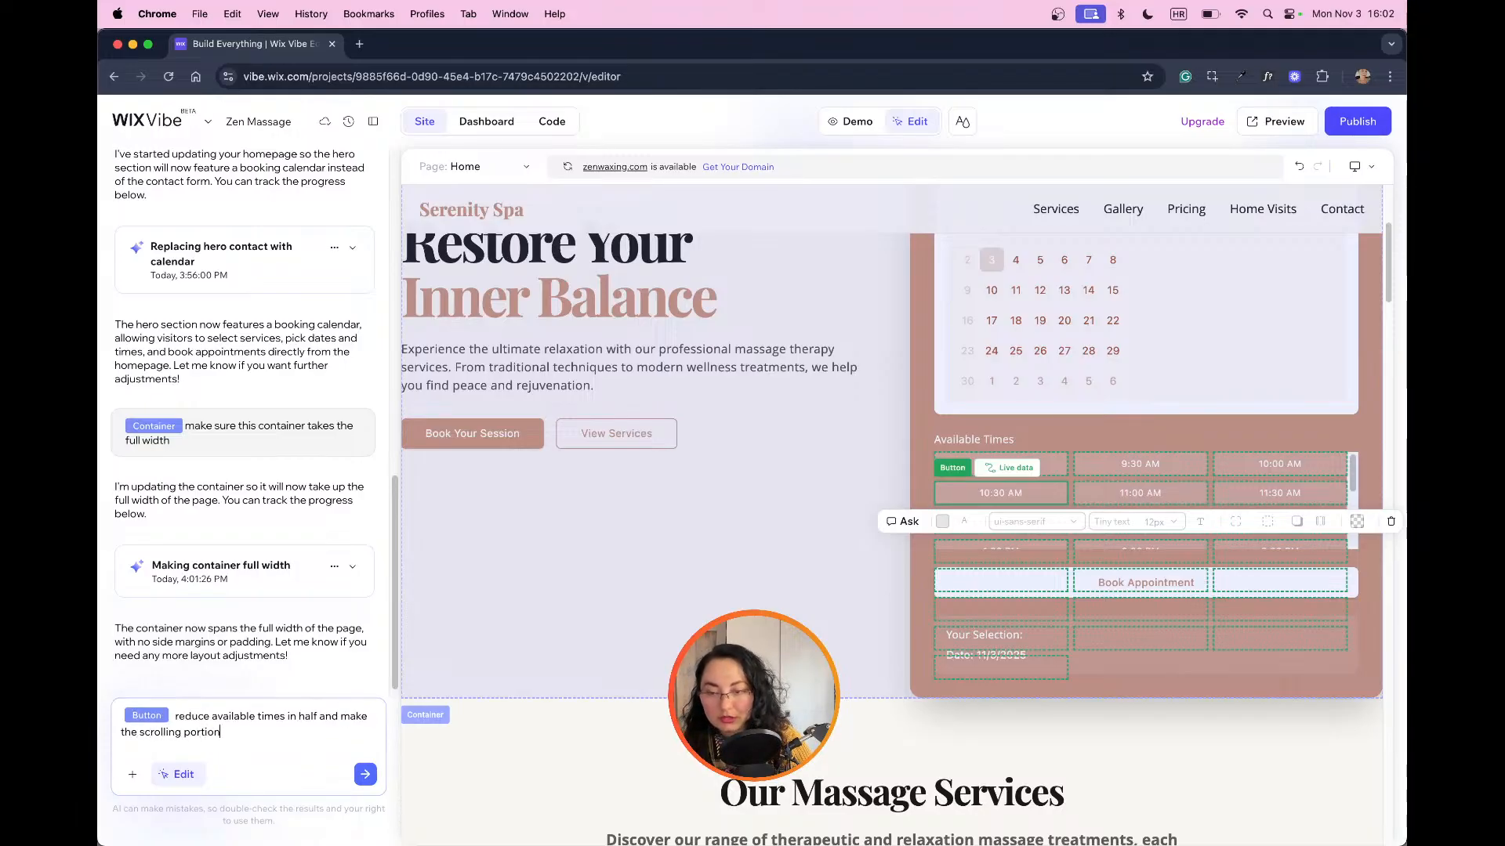
{"action": "type", "text": " portion responsive and"}
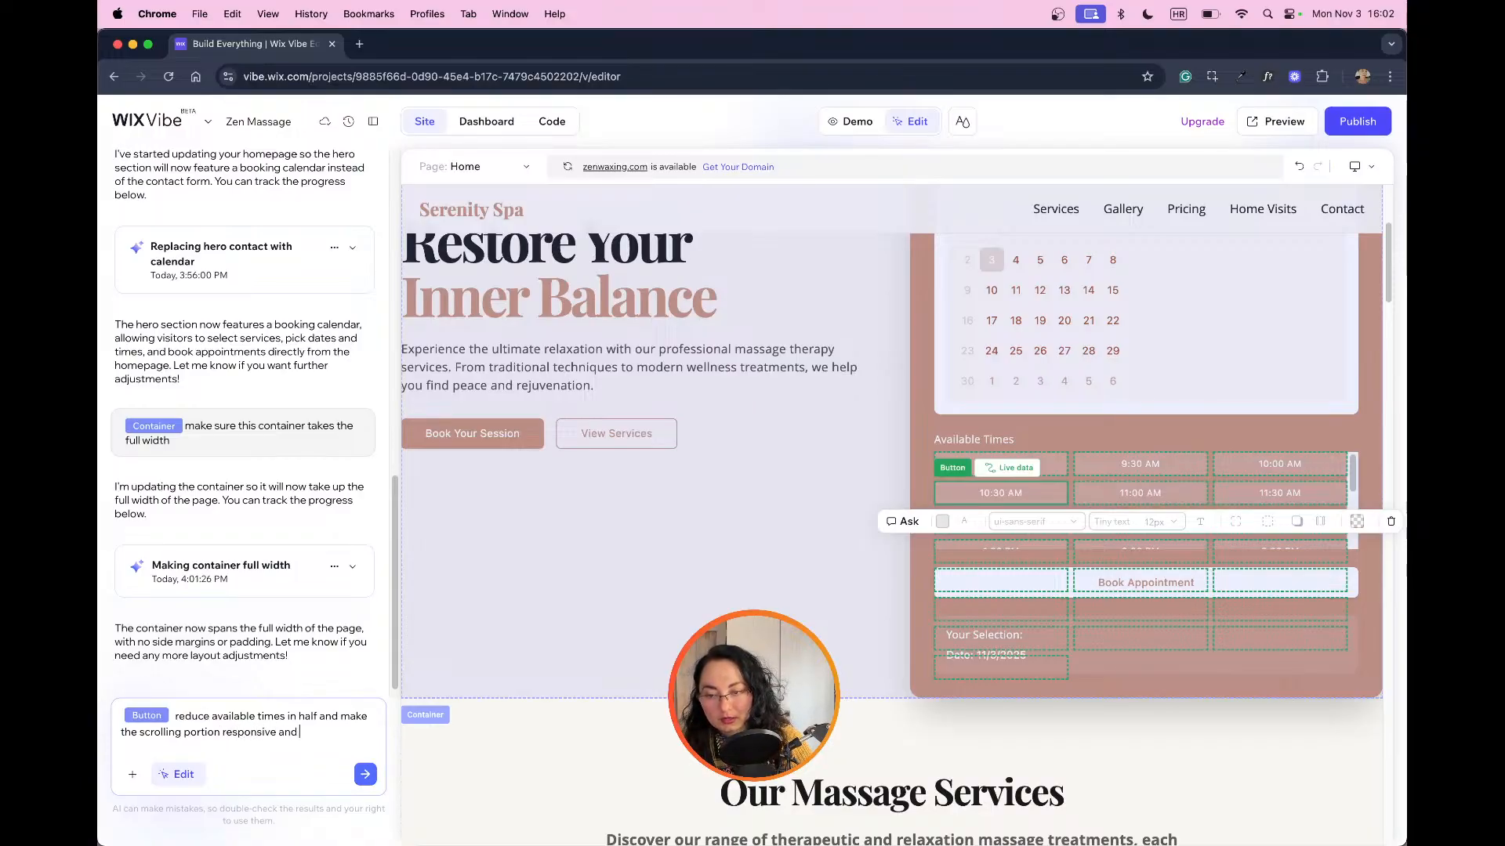
{"action": "type", "text": " higher"}
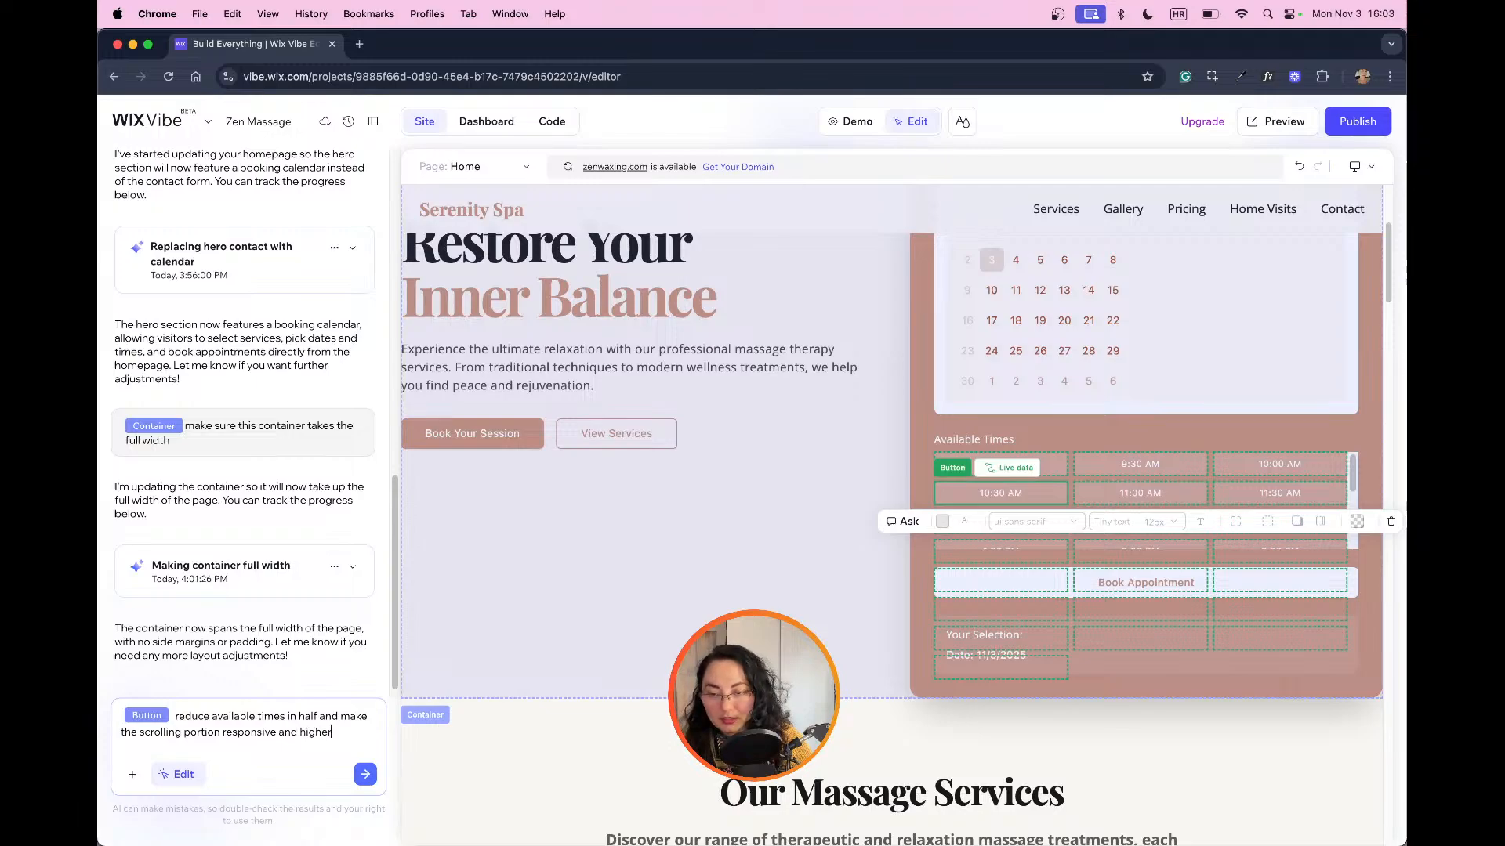
{"action": "key", "text": "Return"}
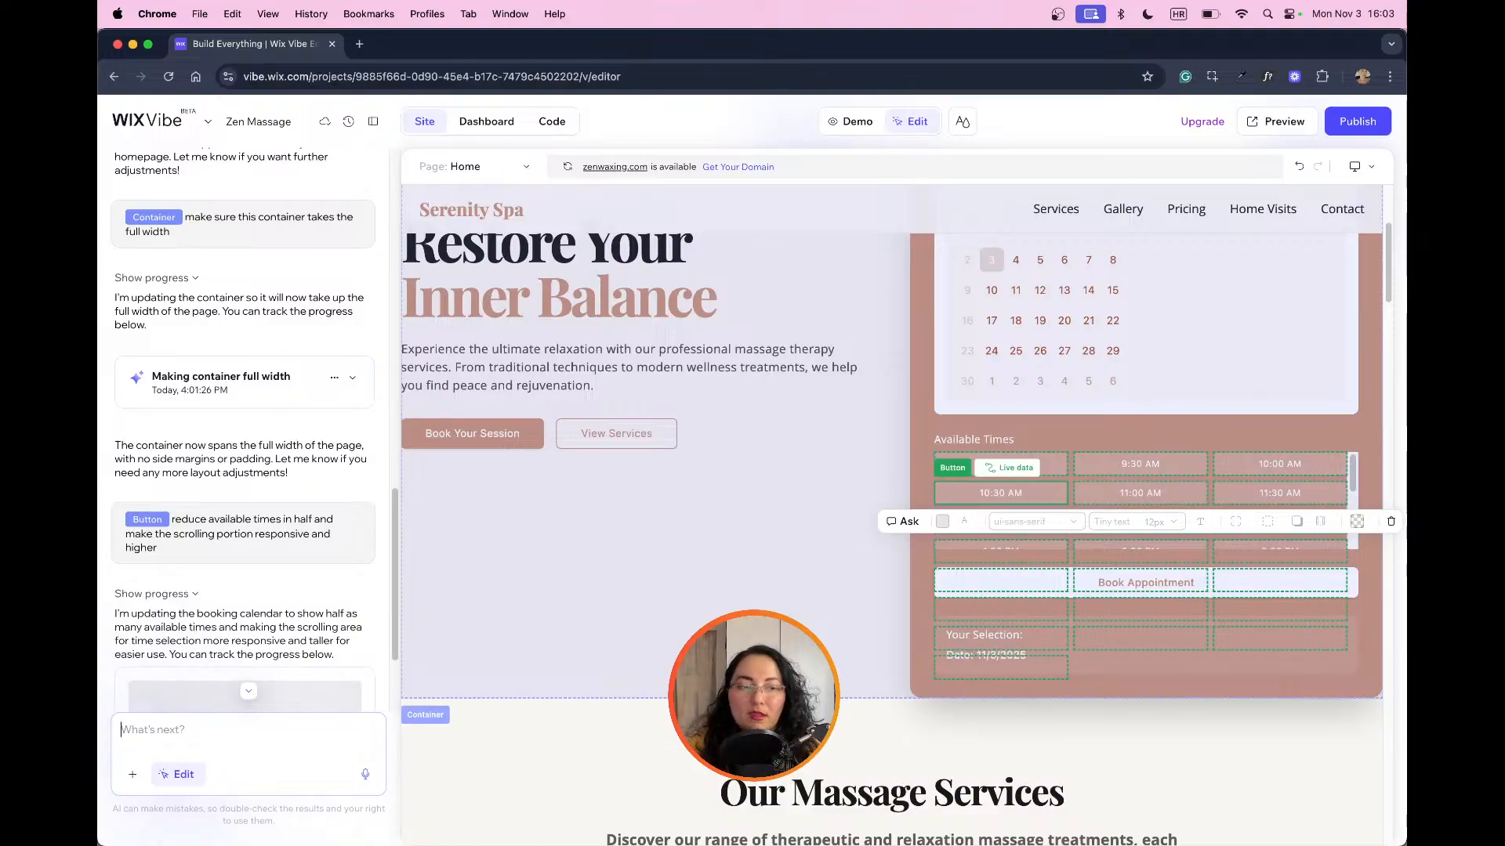
Step: Review the page from the massage services through the gallery and pricing to the contact form and footer
{"action": "scroll", "coordinate": [842, 657], "scroll_direction": "down", "scroll_amount": 1}
{"action": "scroll", "coordinate": [842, 657], "scroll_direction": "down", "scroll_amount": 10}
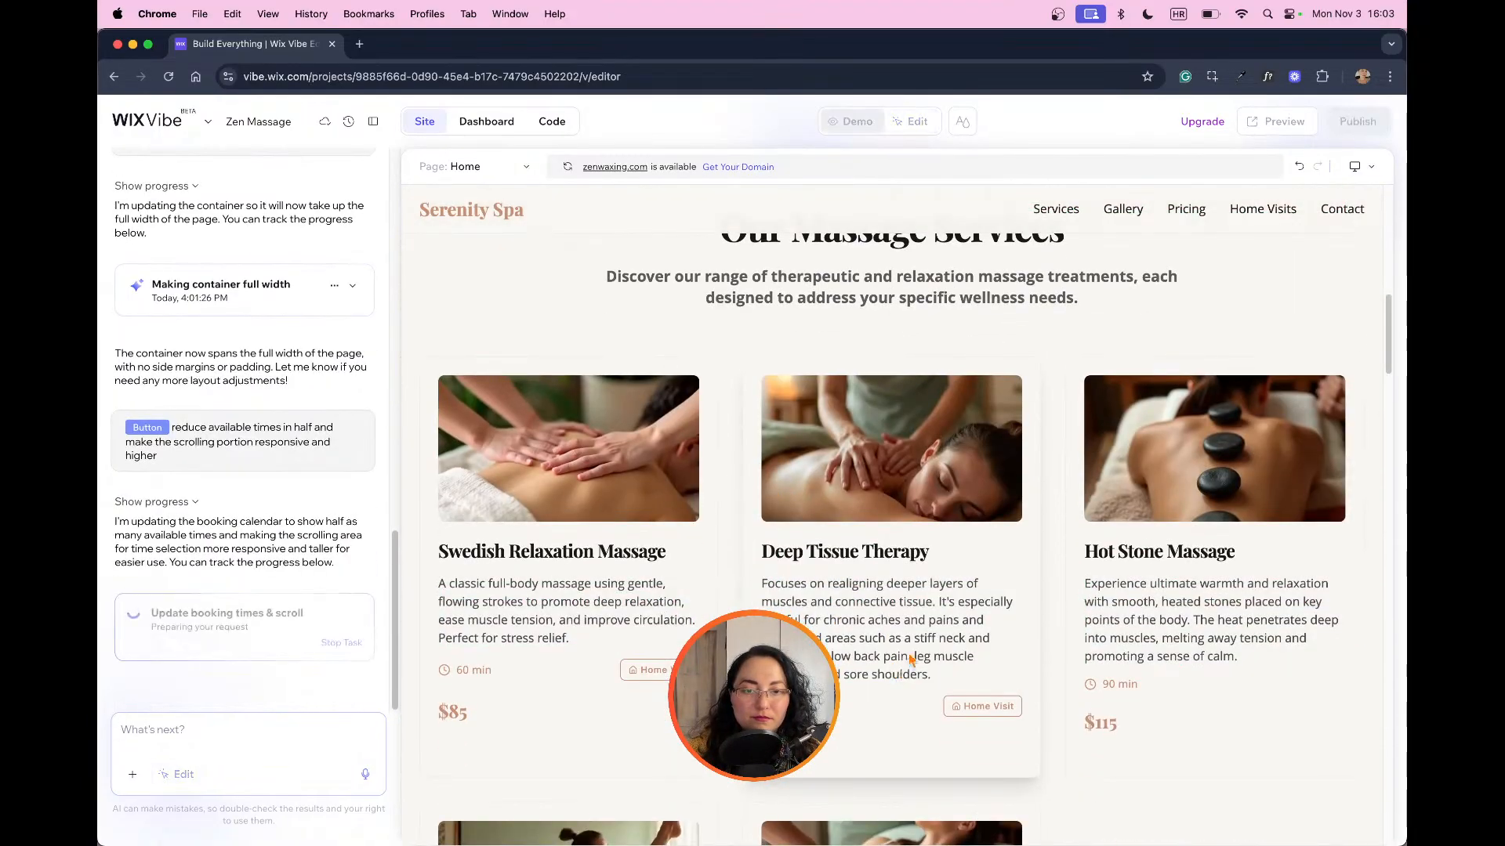
{"action": "scroll", "coordinate": [985, 580], "scroll_direction": "down", "scroll_amount": 5}
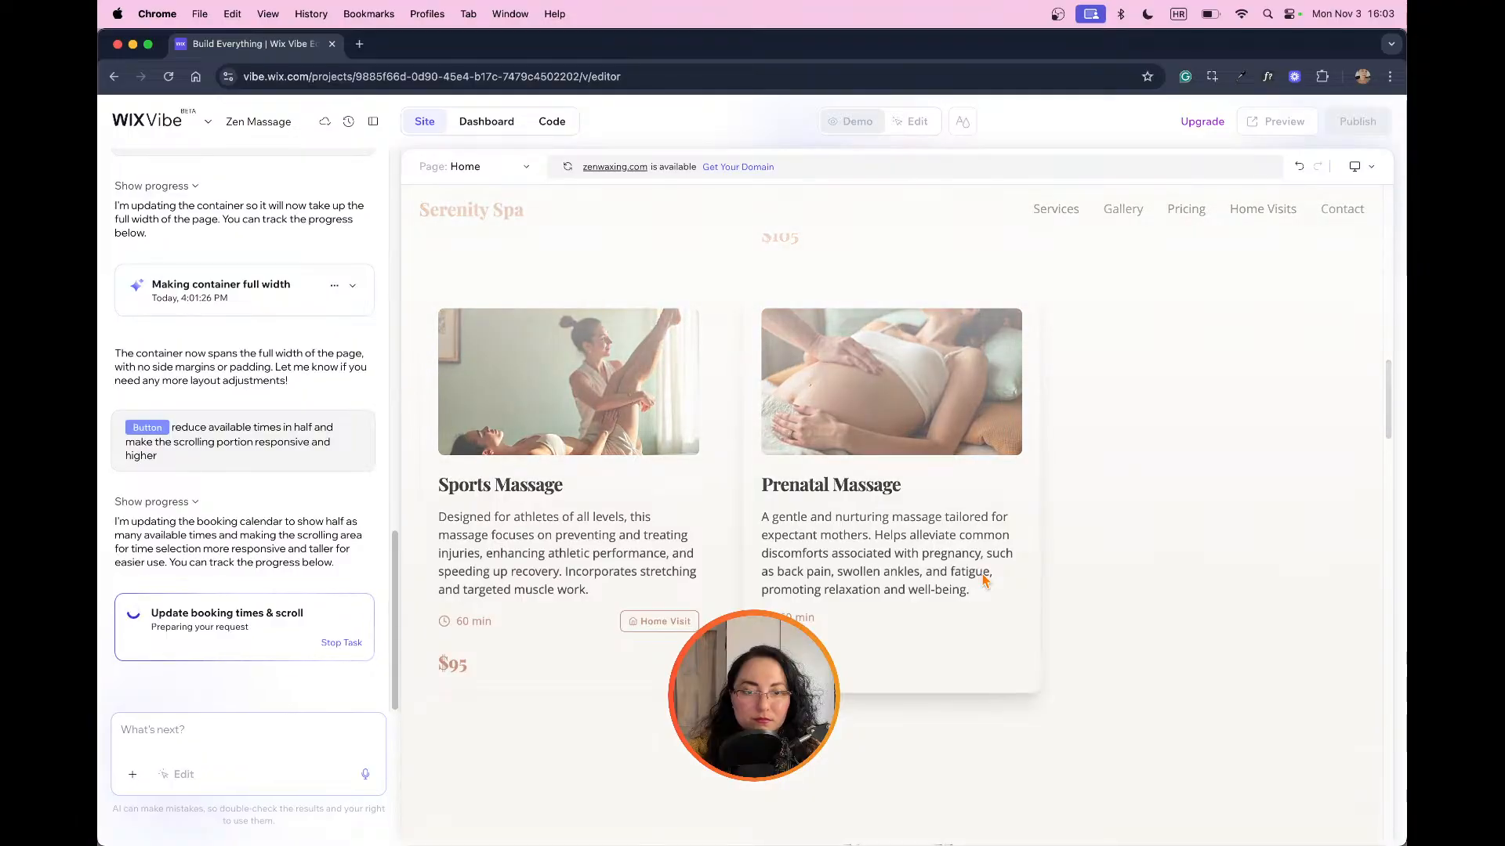
{"action": "scroll", "coordinate": [984, 580], "scroll_direction": "down", "scroll_amount": 10}
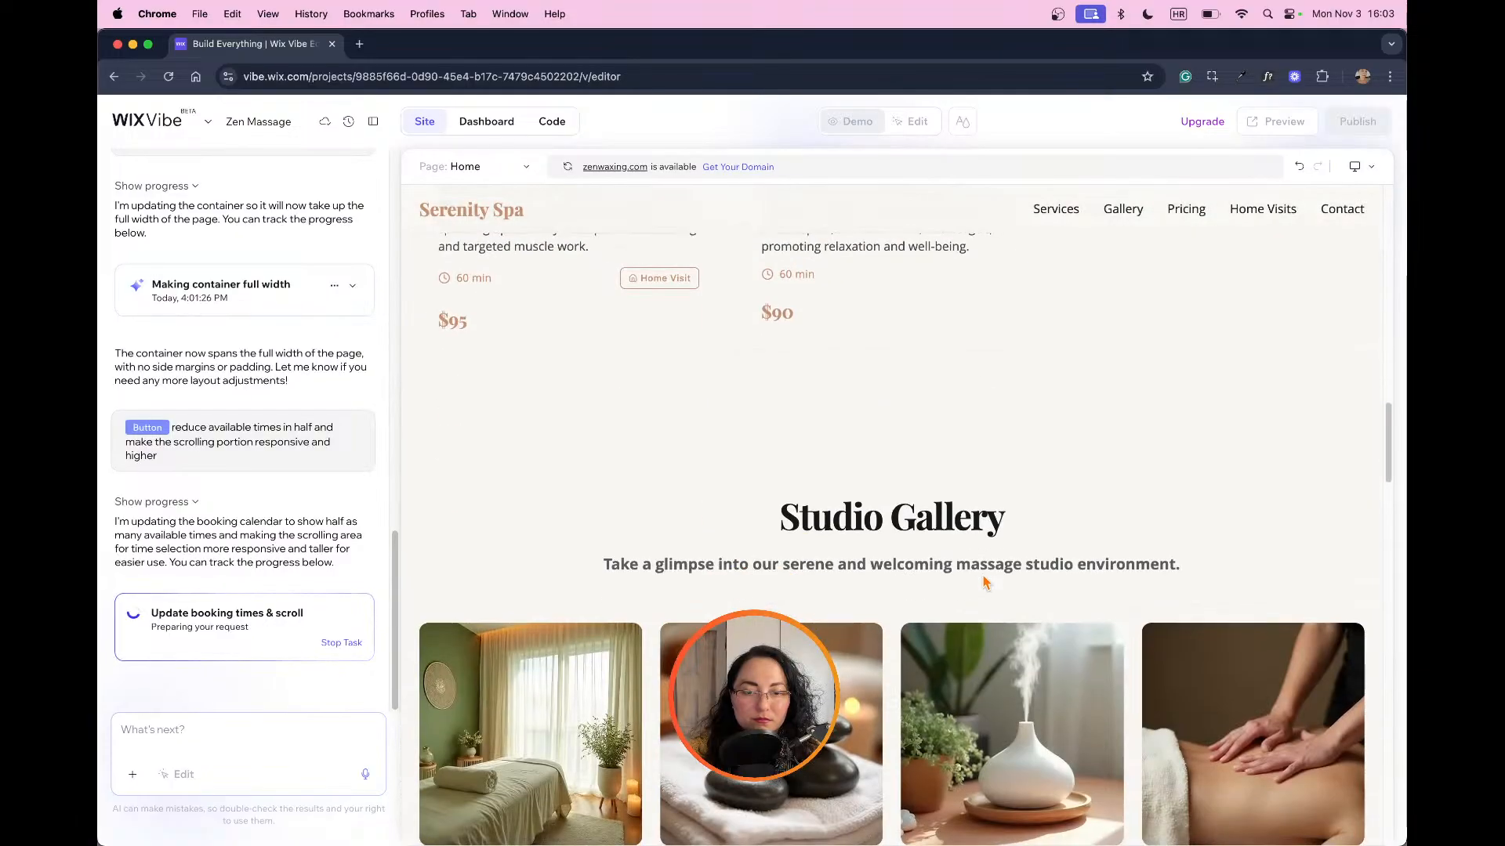
{"action": "scroll", "coordinate": [985, 580], "scroll_direction": "down", "scroll_amount": 15}
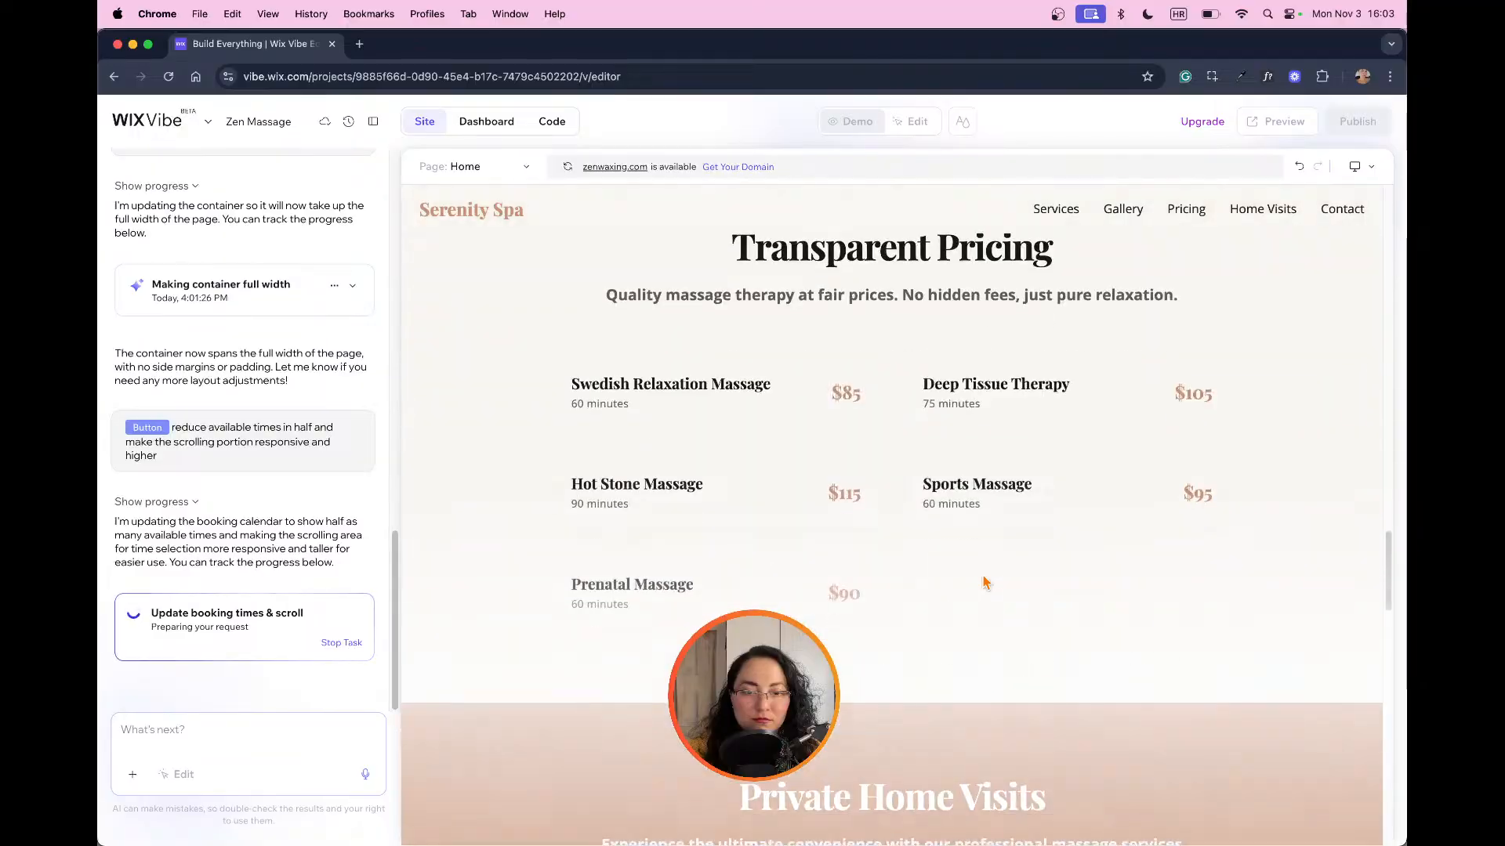
{"action": "scroll", "coordinate": [984, 580], "scroll_direction": "down", "scroll_amount": 15}
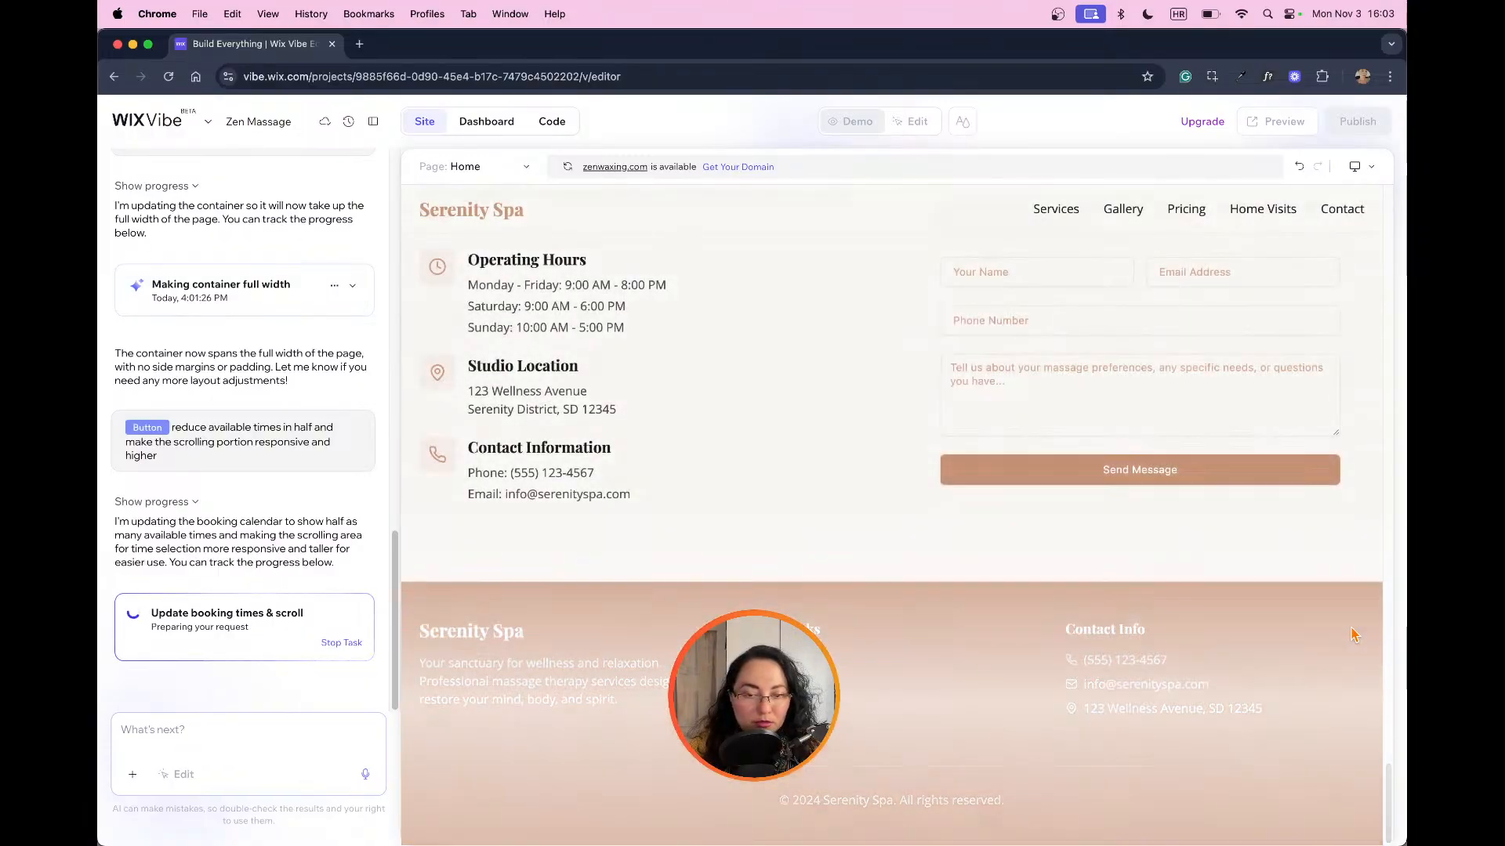
{"action": "scroll", "coordinate": [1160, 612], "scroll_direction": "up", "scroll_amount": 6}
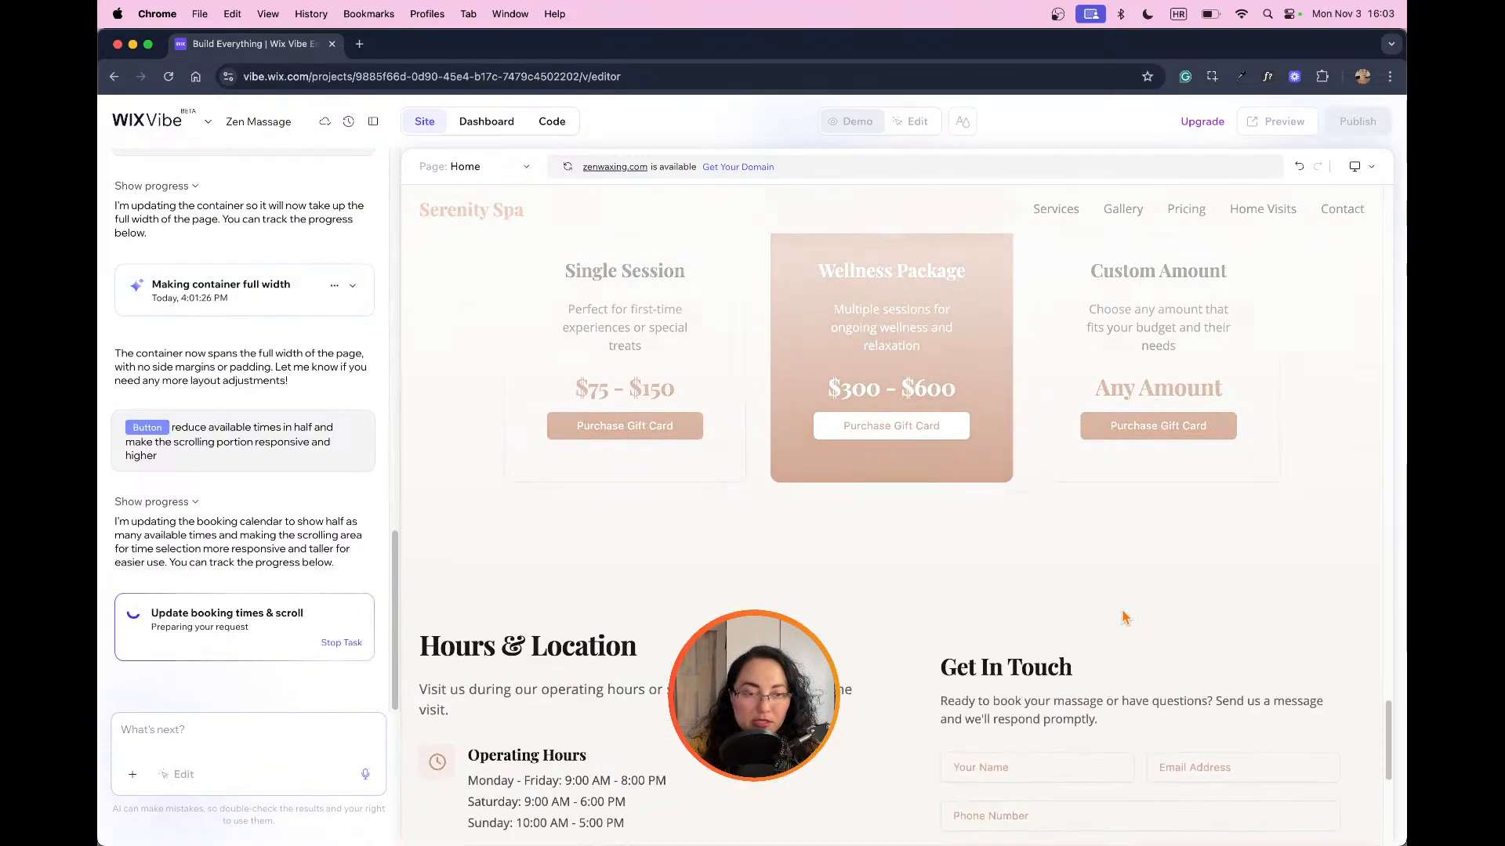
{"action": "scroll", "coordinate": [1121, 616], "scroll_direction": "down", "scroll_amount": 4}
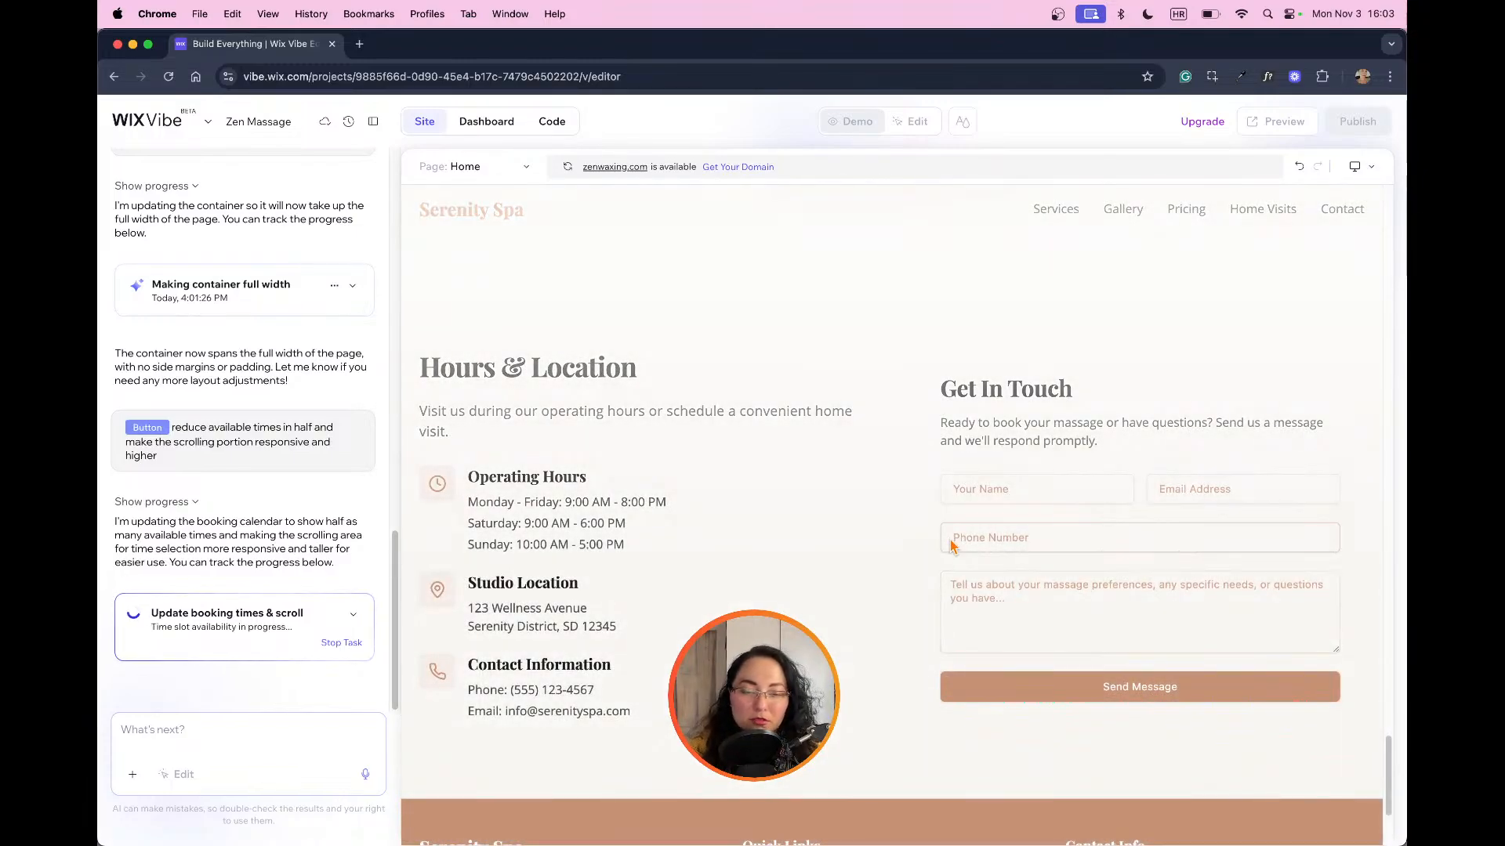
Step: Review the gift card, private home visits and pricing sections on the way back up the page
{"action": "scroll", "coordinate": [932, 510], "scroll_direction": "up", "scroll_amount": 4}
{"action": "scroll", "coordinate": [932, 509], "scroll_direction": "up", "scroll_amount": 4}
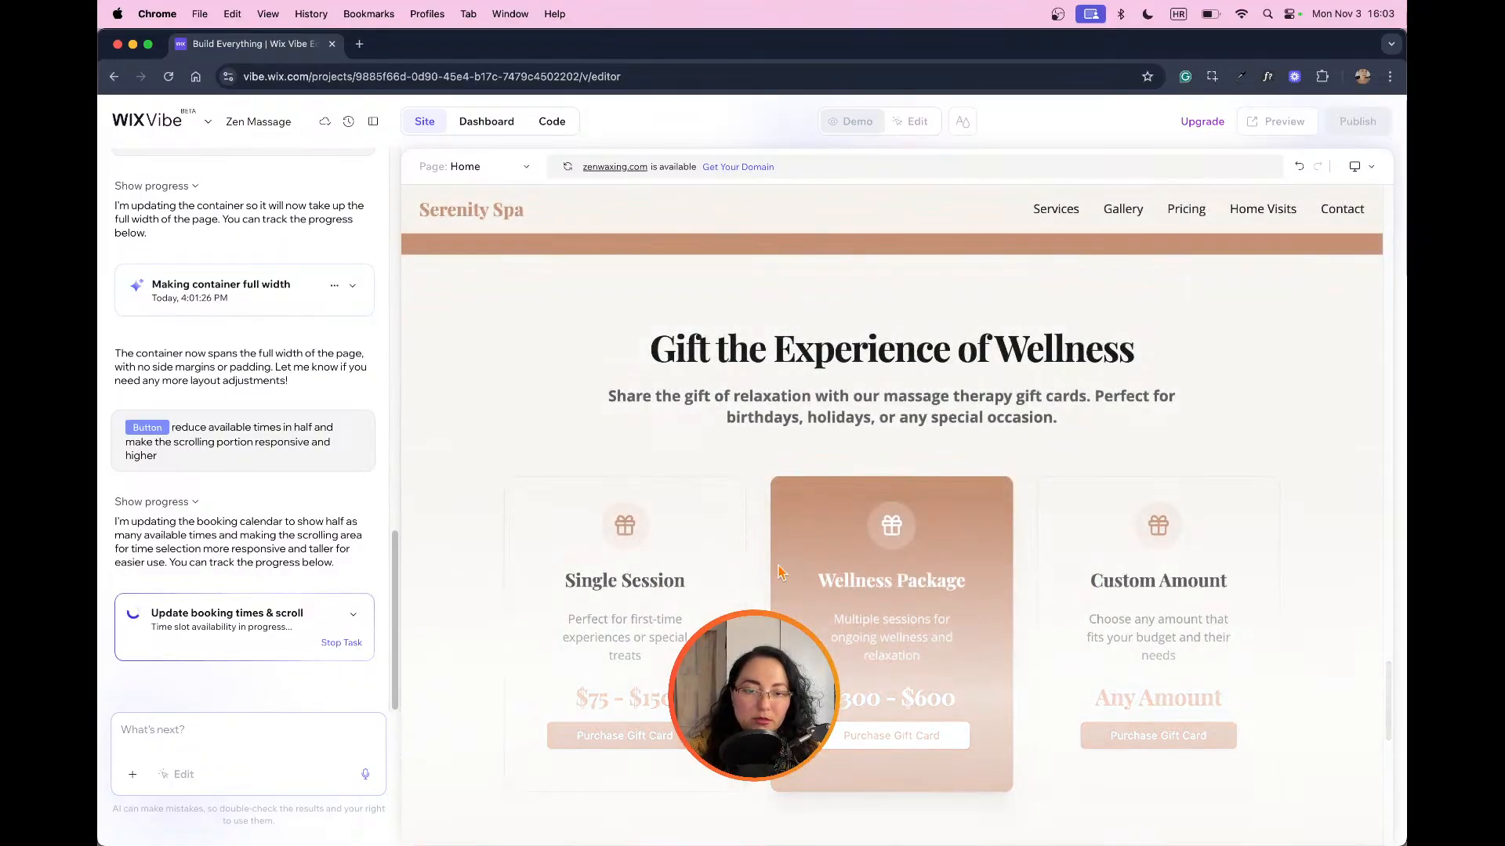
{"action": "scroll", "coordinate": [930, 576], "scroll_direction": "up", "scroll_amount": 9}
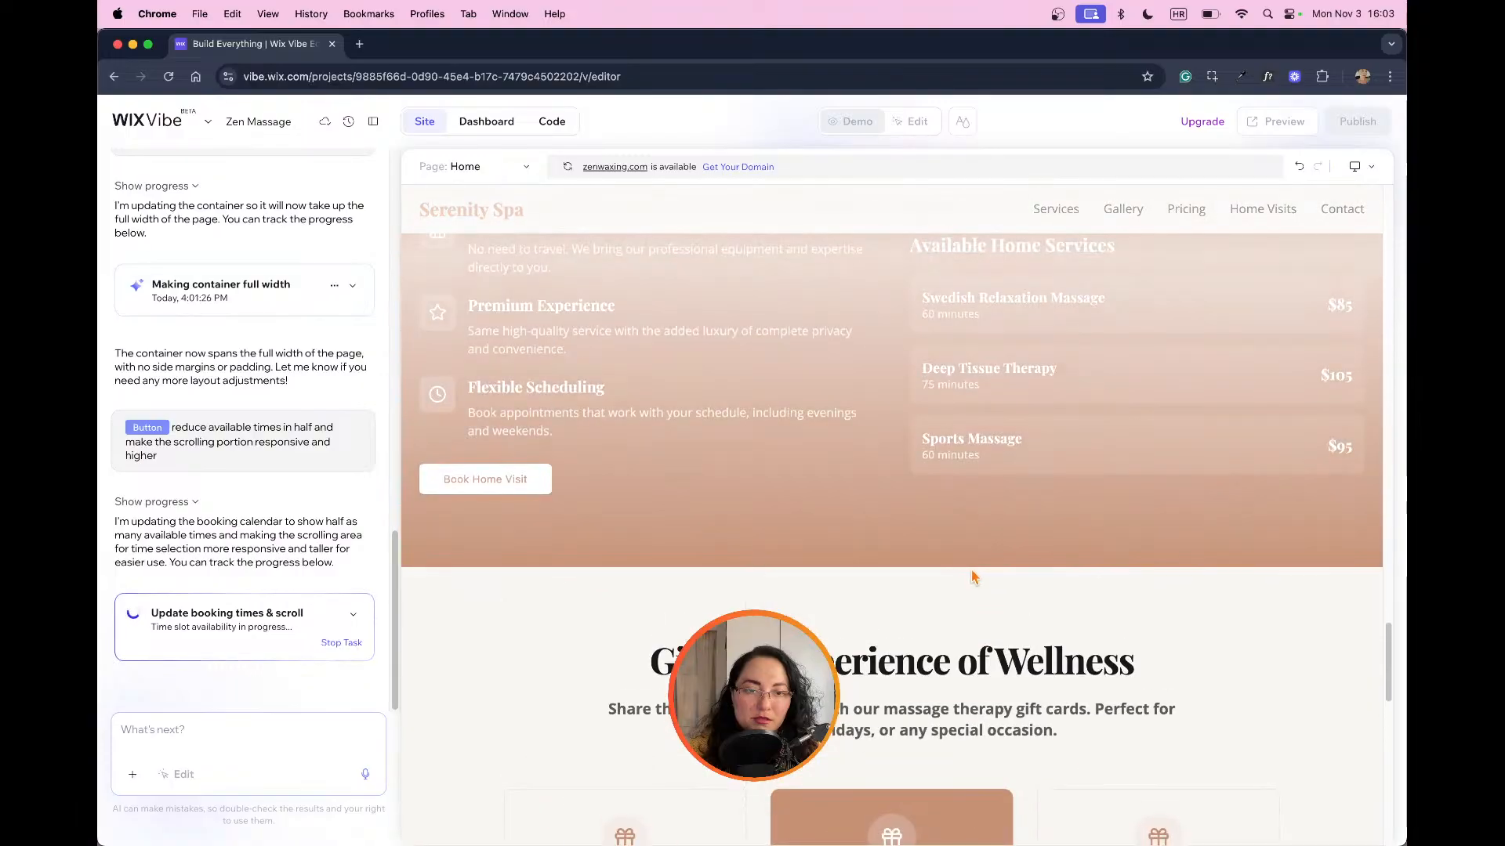
{"action": "scroll", "coordinate": [982, 577], "scroll_direction": "down", "scroll_amount": 3}
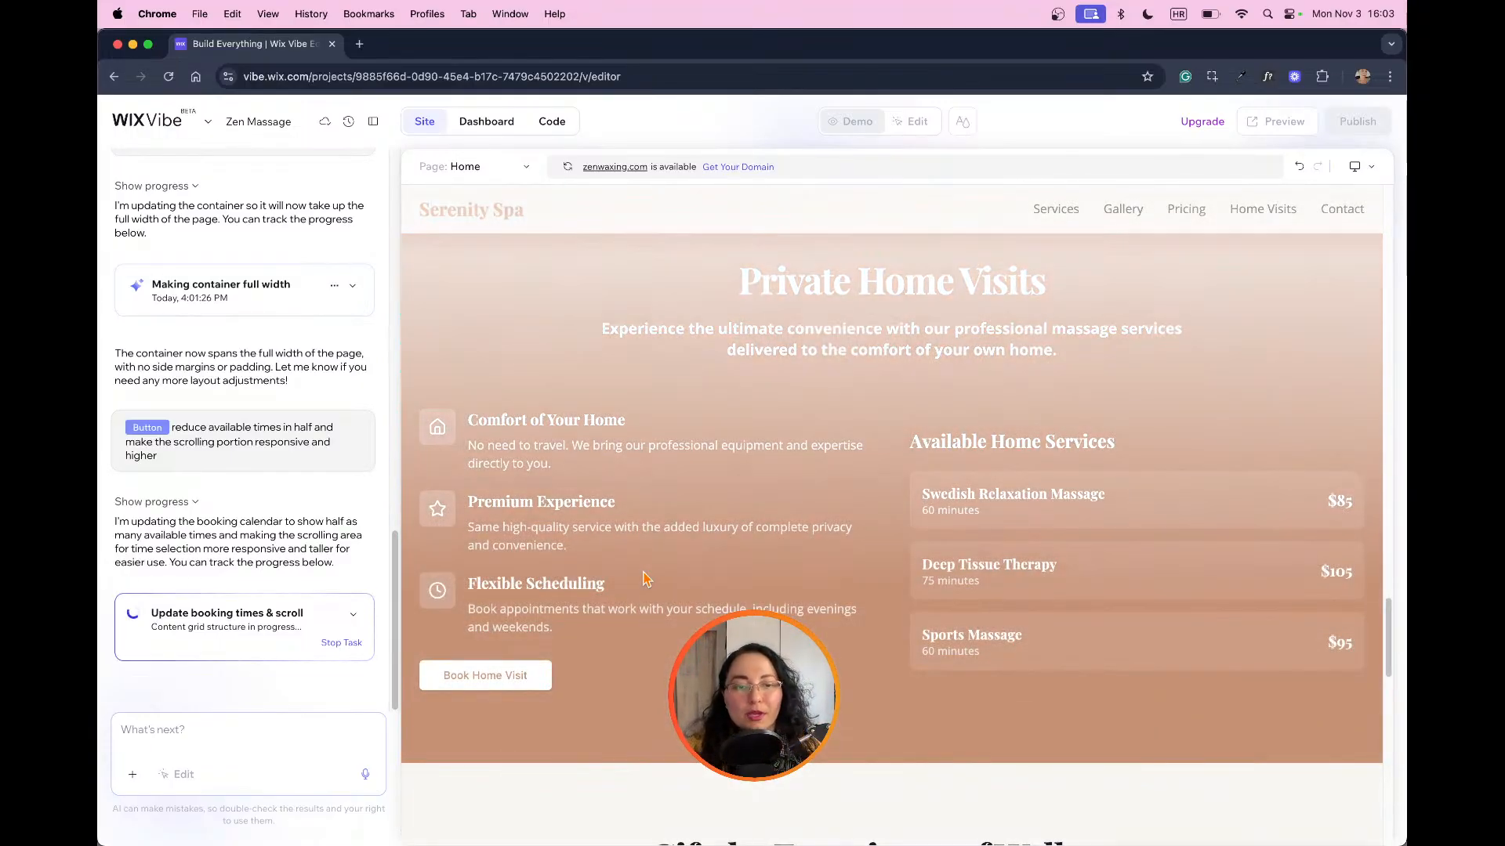
{"action": "scroll", "coordinate": [905, 631], "scroll_direction": "up", "scroll_amount": 10}
{"action": "scroll", "coordinate": [905, 632], "scroll_direction": "up", "scroll_amount": 3}
{"action": "scroll", "coordinate": [905, 631], "scroll_direction": "down", "scroll_amount": 5}
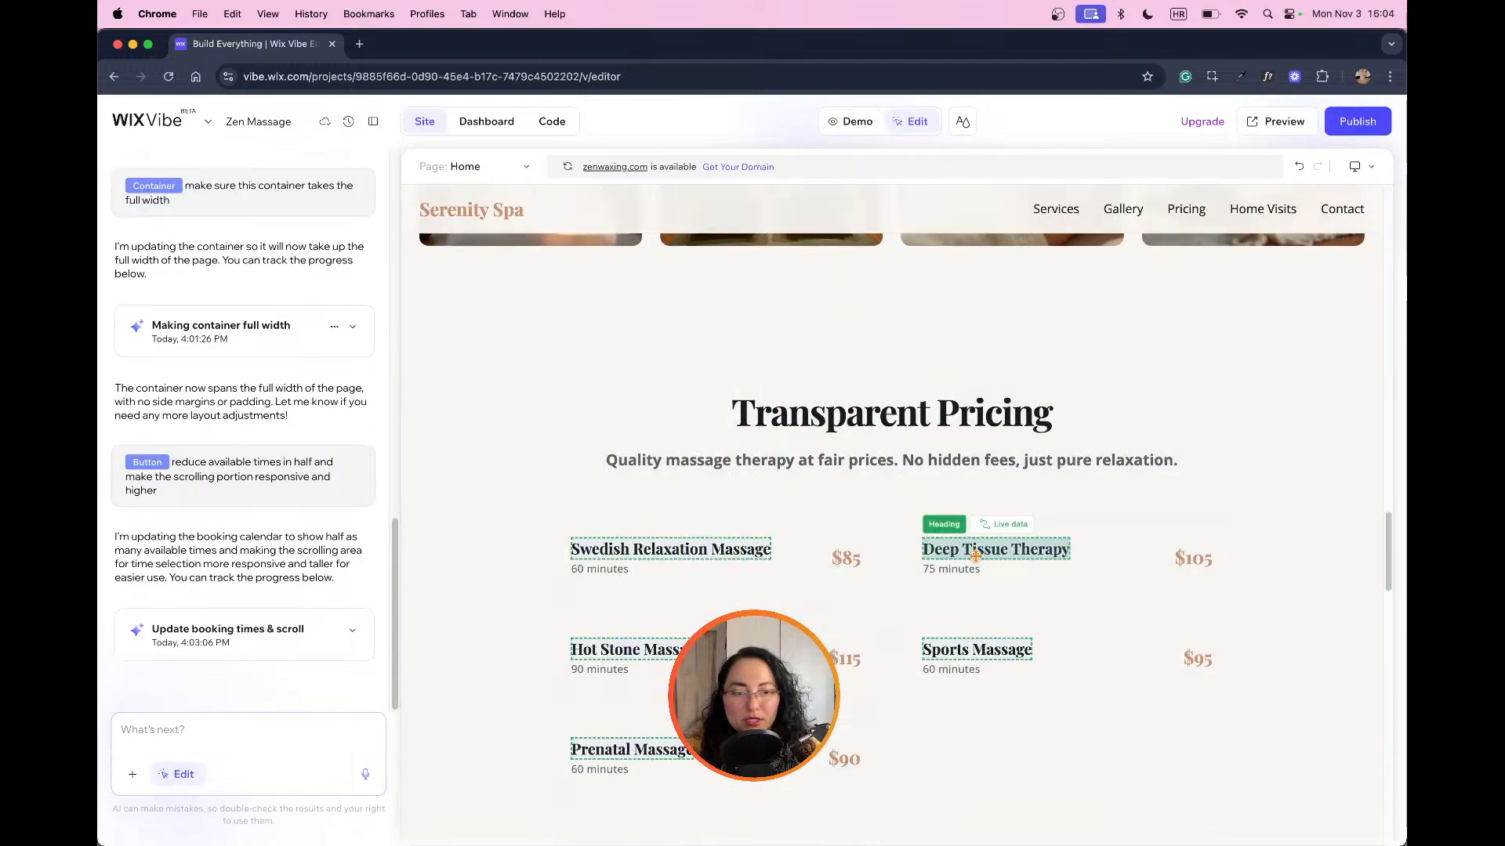
Step: Return to the hero booking form in demo mode and test the 1:00 PM, 2:00 PM and 5:00 PM slots
{"action": "scroll", "coordinate": [1173, 688], "scroll_direction": "up", "scroll_amount": 6}
{"action": "scroll", "coordinate": [1173, 688], "scroll_direction": "up", "scroll_amount": 15}
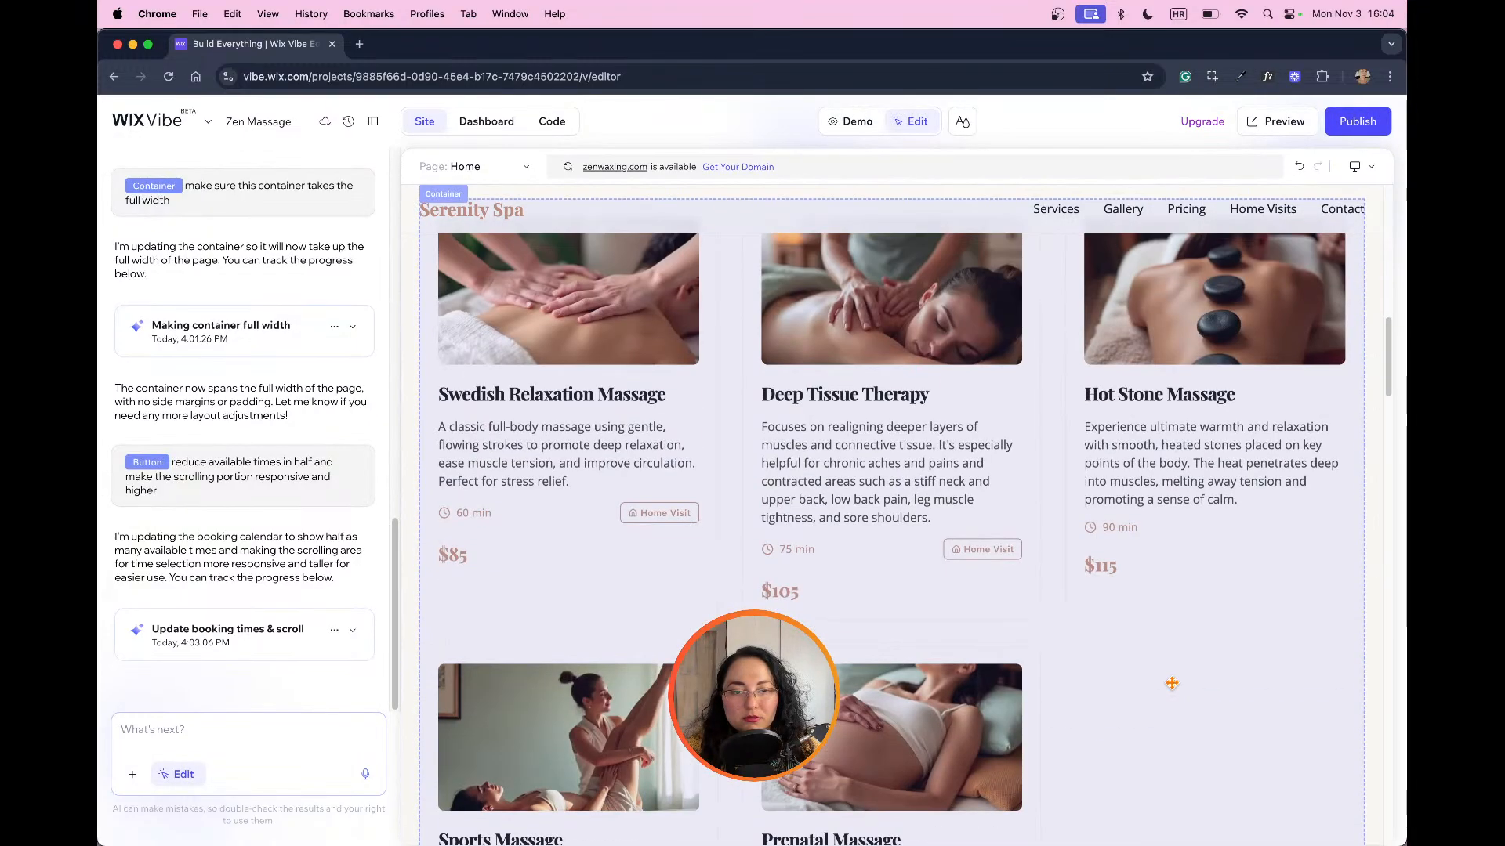
{"action": "scroll", "coordinate": [1173, 692], "scroll_direction": "up", "scroll_amount": 3}
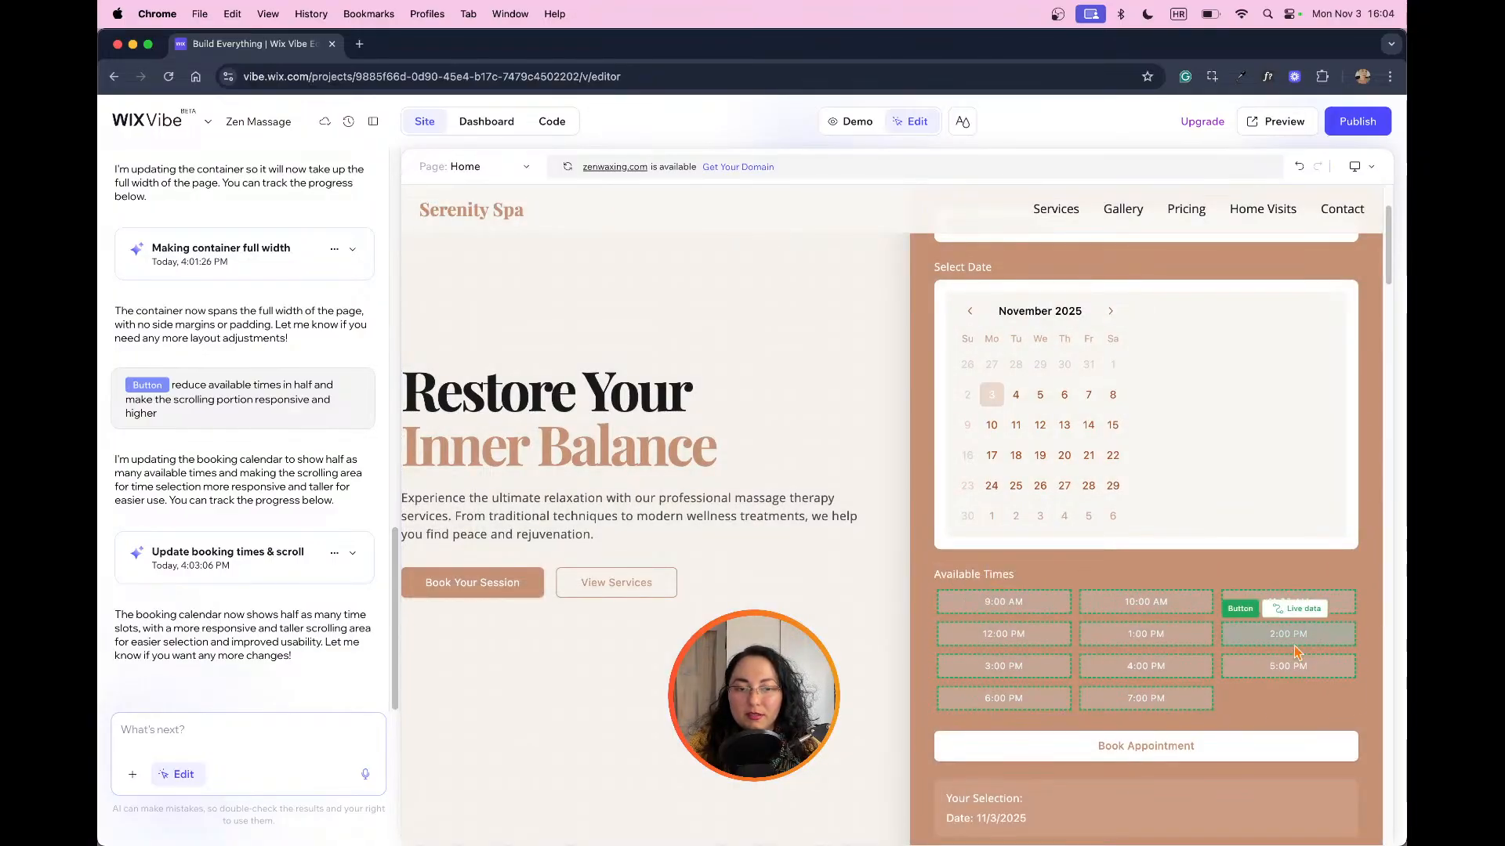
{"action": "left_click", "coordinate": [838, 124]}
{"action": "left_click", "coordinate": [1032, 641]}
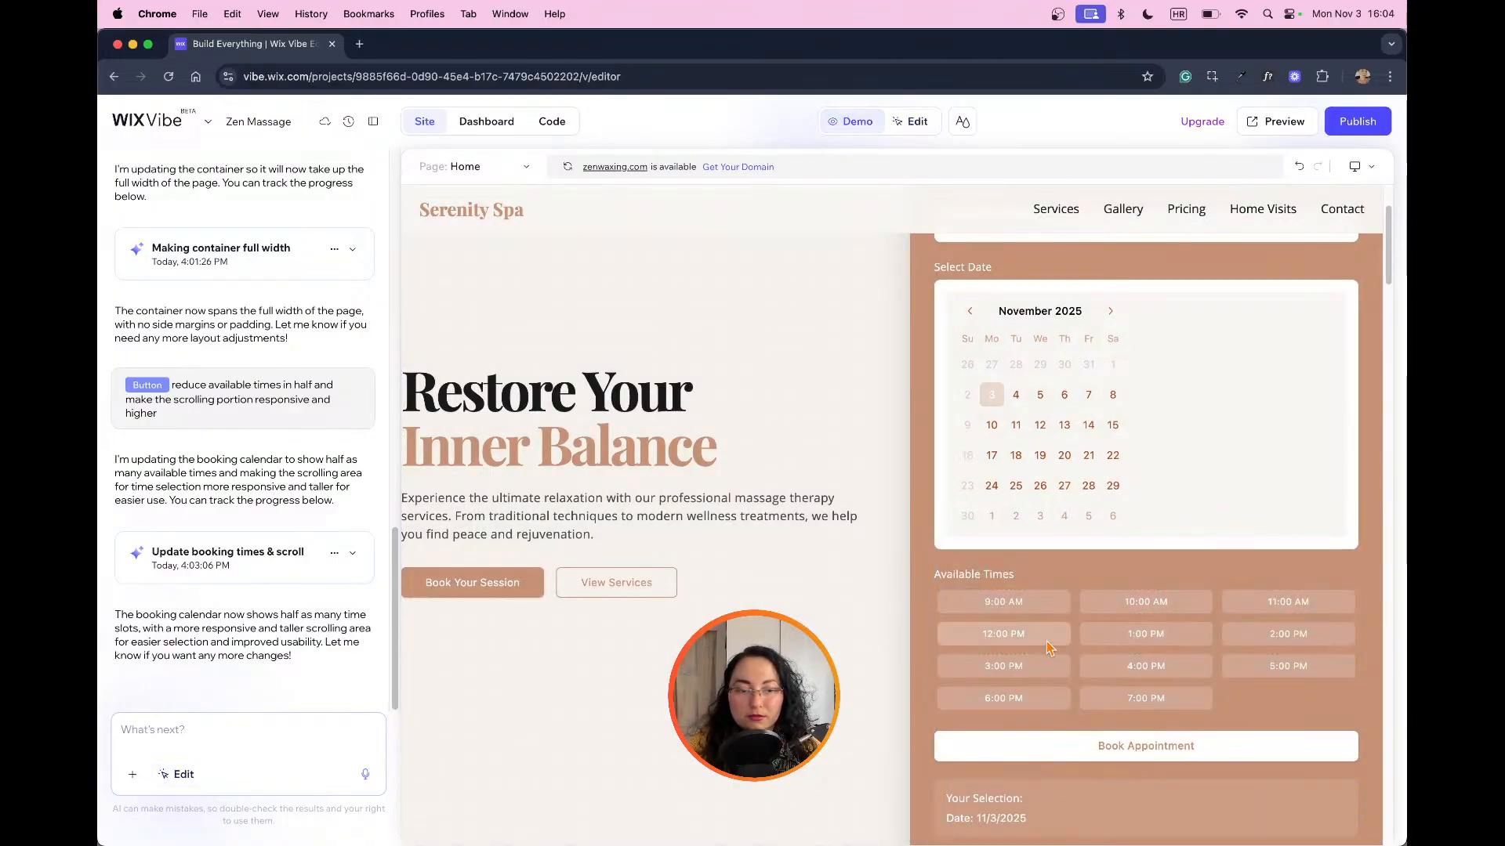
{"action": "left_click", "coordinate": [1140, 637]}
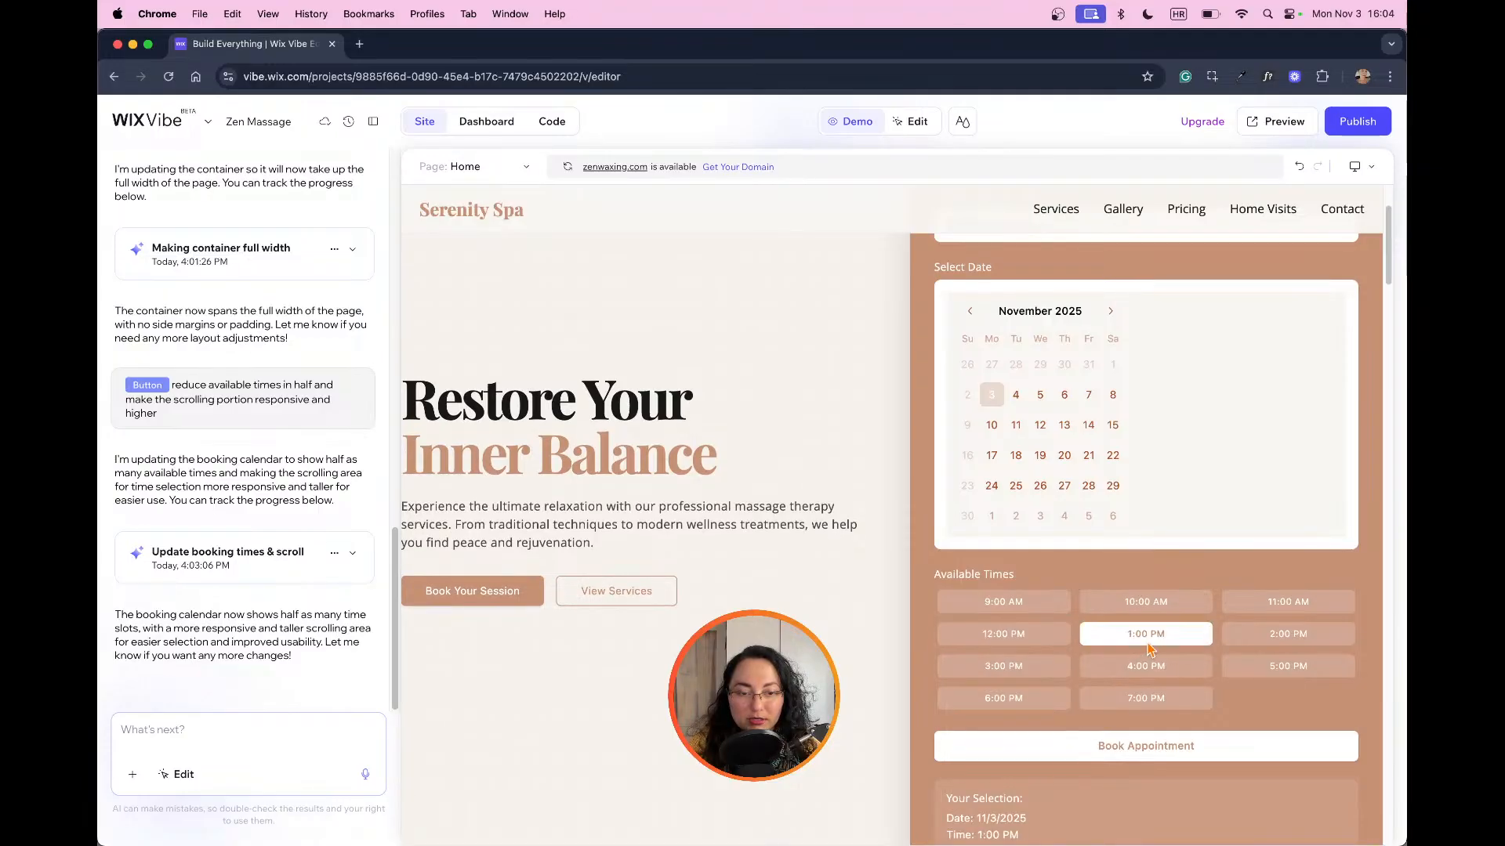
{"action": "left_click", "coordinate": [1276, 641]}
{"action": "left_click", "coordinate": [1256, 673]}
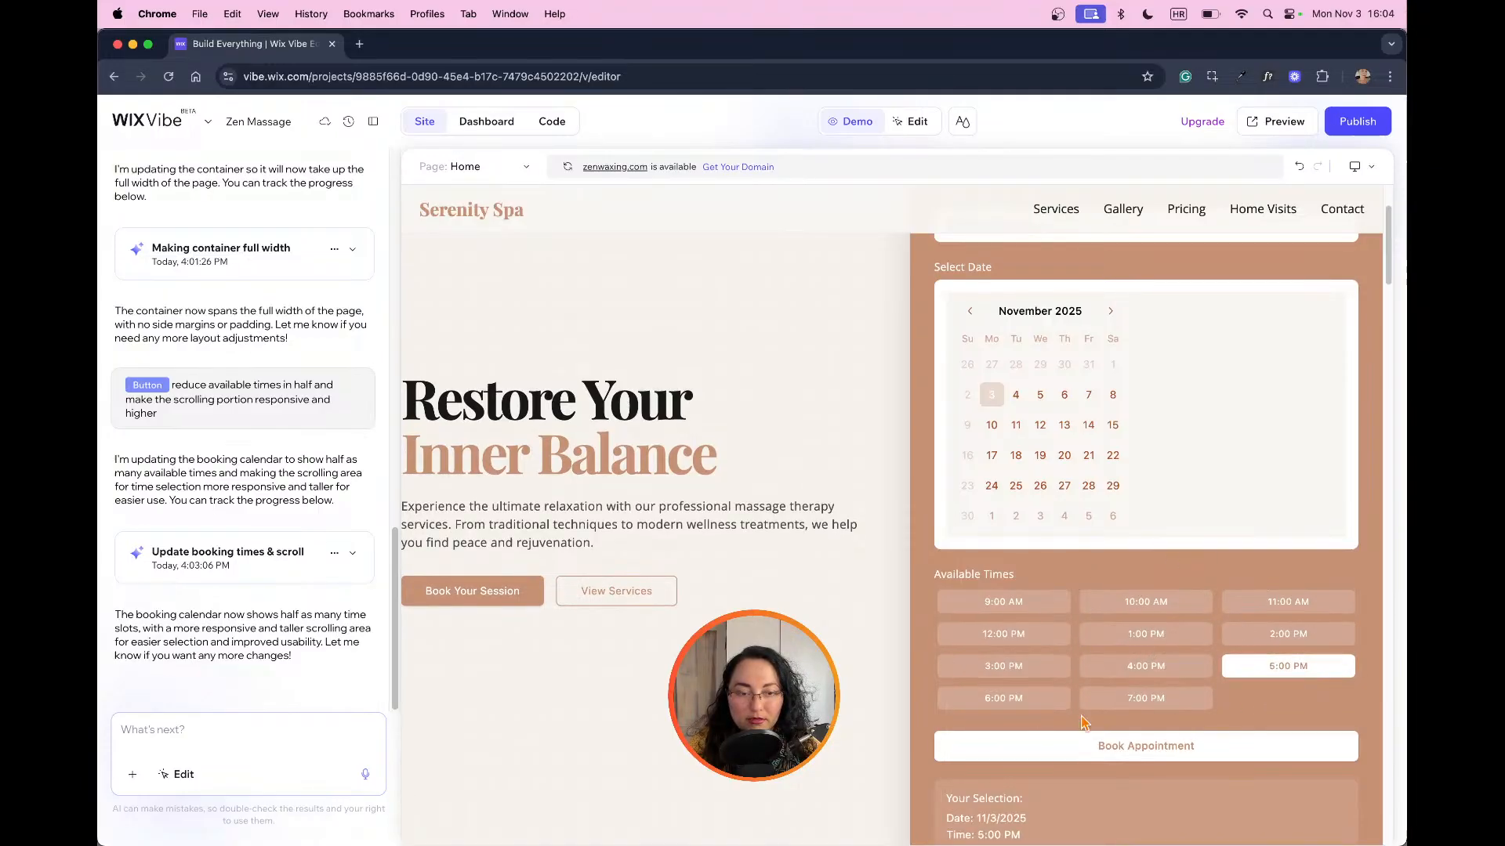
Step: Check the selection summary under the booking form while choosing the 4:00 PM and 1:00 PM slots
{"action": "scroll", "coordinate": [1261, 689], "scroll_direction": "down", "scroll_amount": 1}
{"action": "scroll", "coordinate": [1262, 691], "scroll_direction": "down", "scroll_amount": 1}
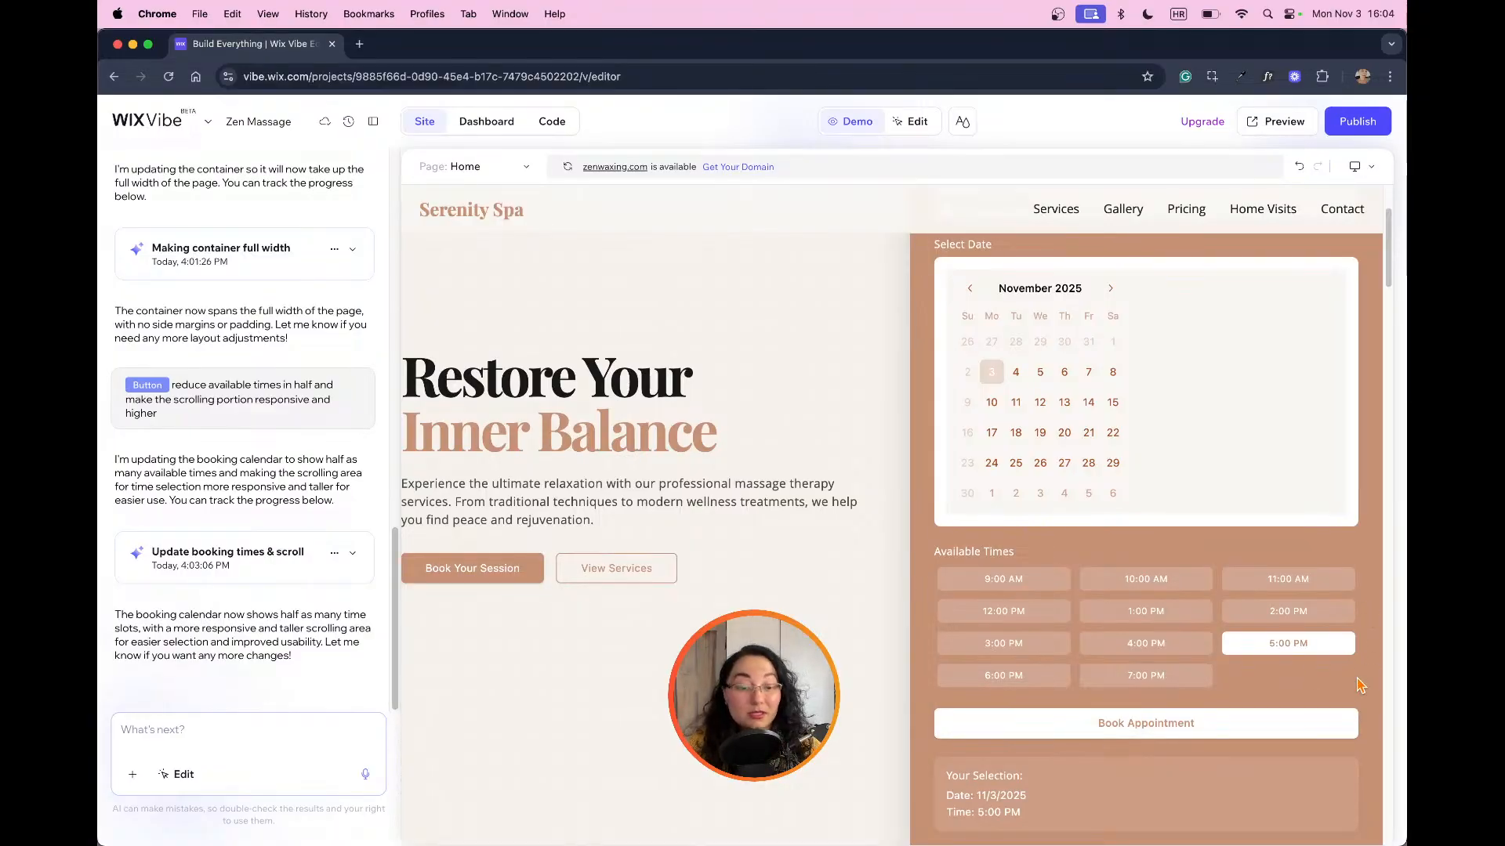
{"action": "scroll", "coordinate": [1263, 652], "scroll_direction": "down", "scroll_amount": 10}
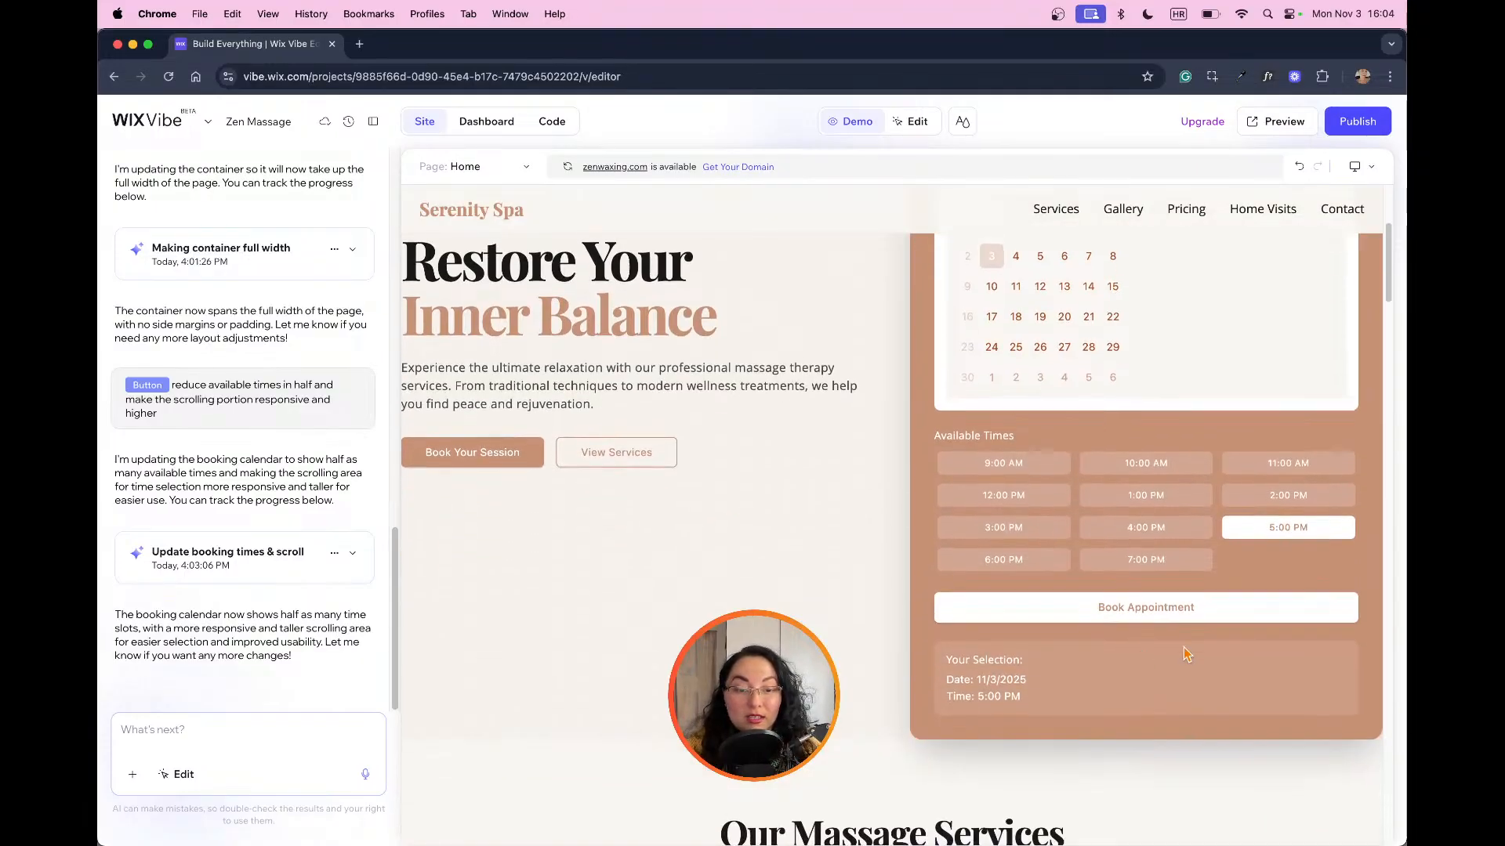
{"action": "left_click", "coordinate": [1172, 524]}
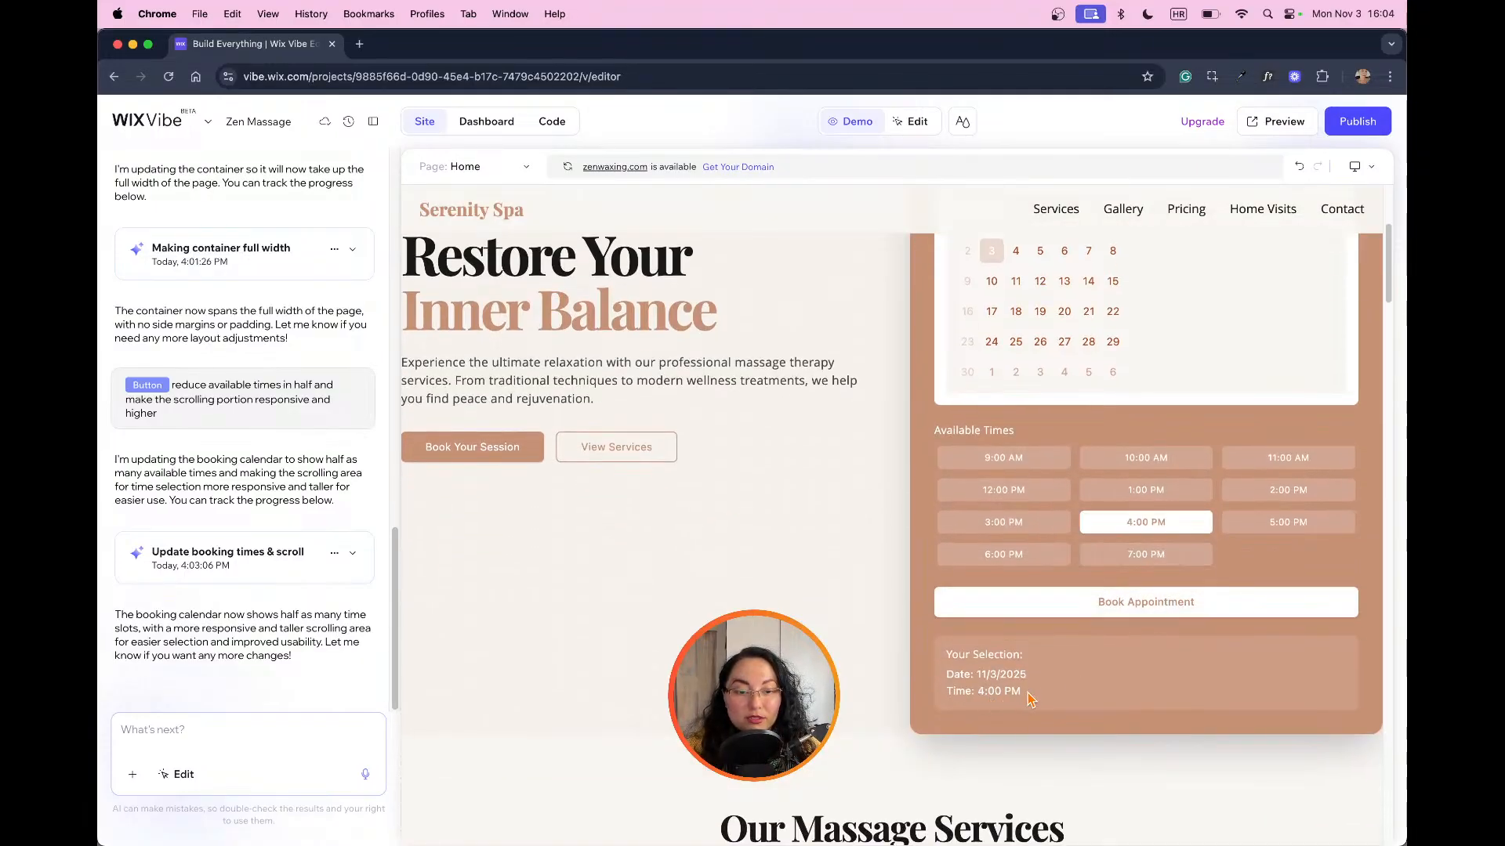
{"action": "left_click", "coordinate": [1163, 503]}
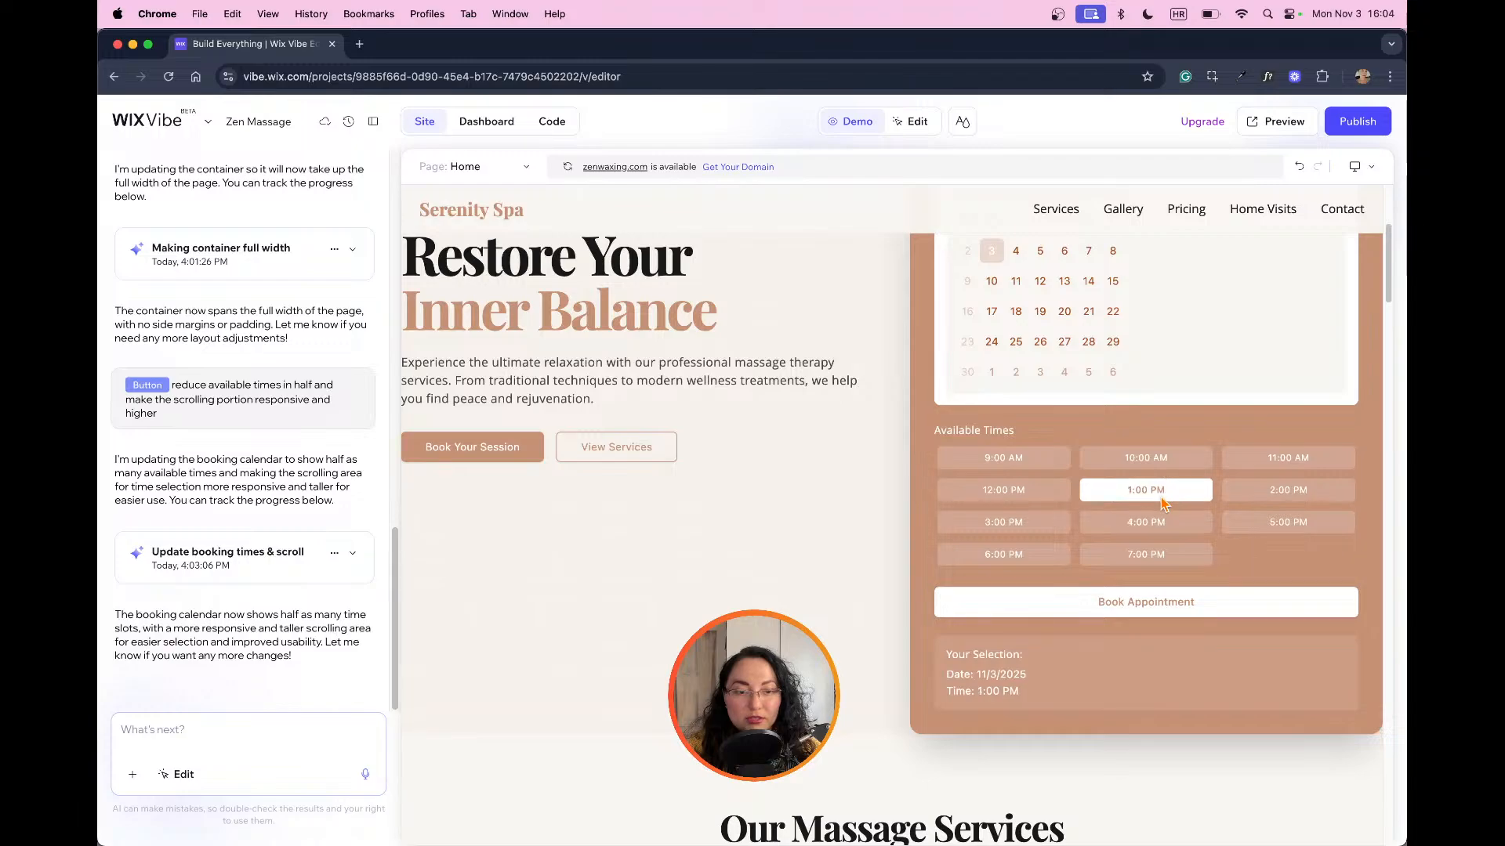
Step: Move the "Your Selection" container above the Book Appointment button in edit mode
{"action": "left_click", "coordinate": [911, 121]}
{"action": "left_click", "coordinate": [1133, 645]}
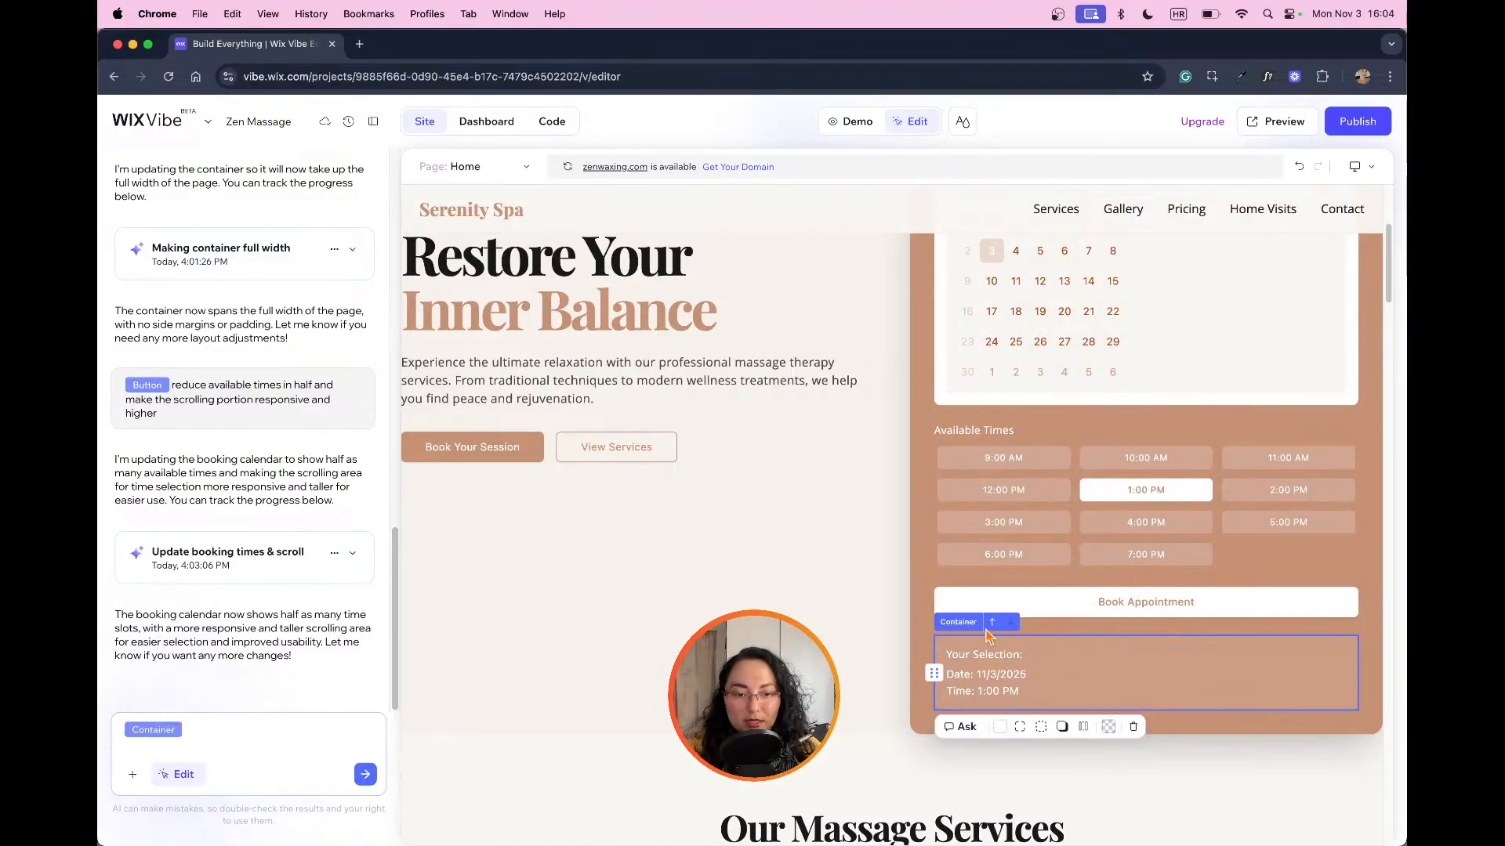
{"action": "left_click_drag", "start_coordinate": [992, 626], "coordinate": [989, 623]}
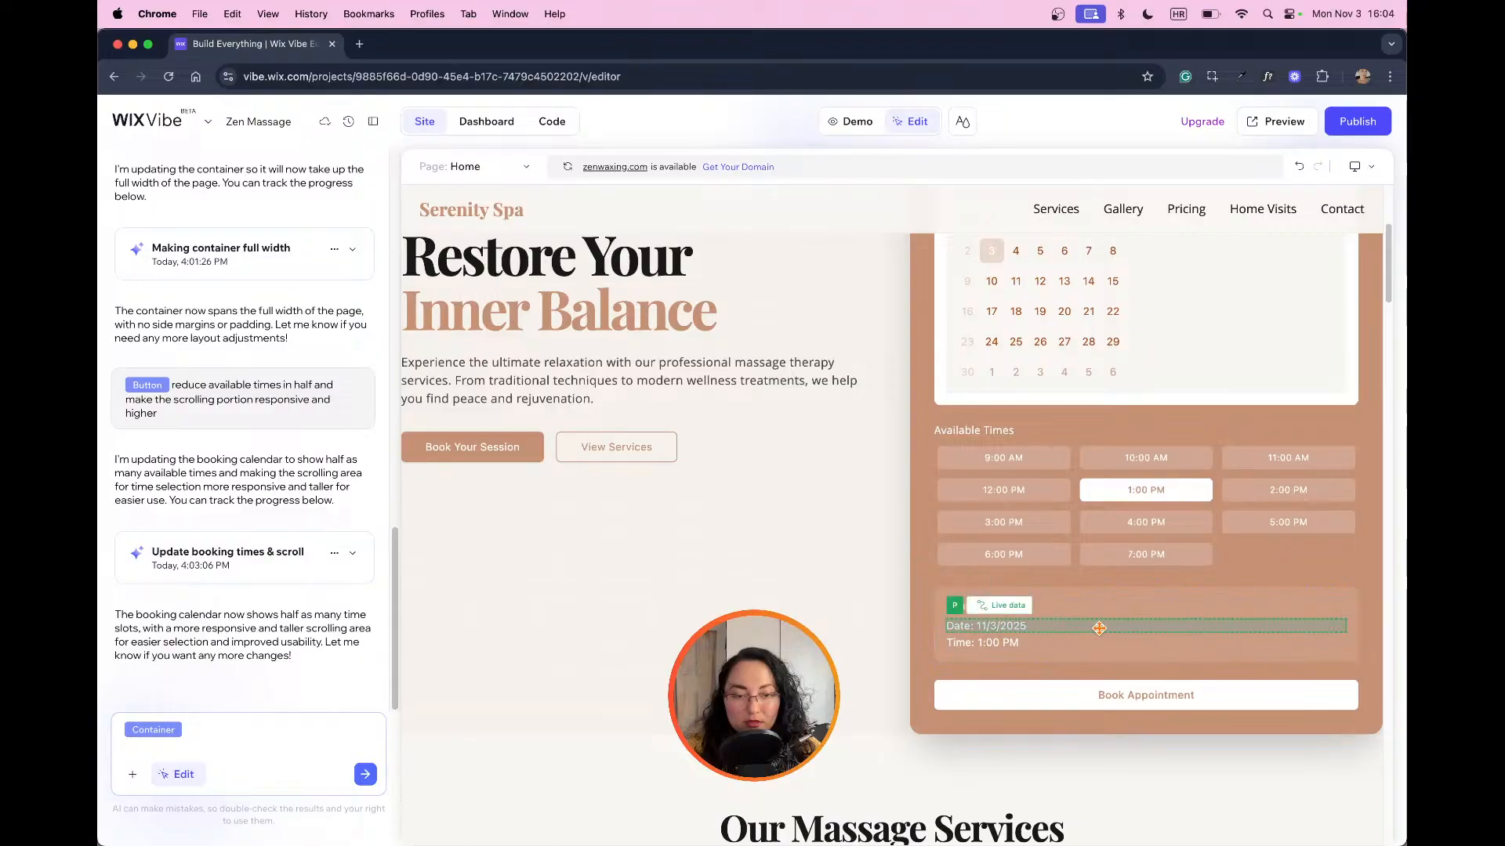
{"action": "left_click", "coordinate": [887, 599]}
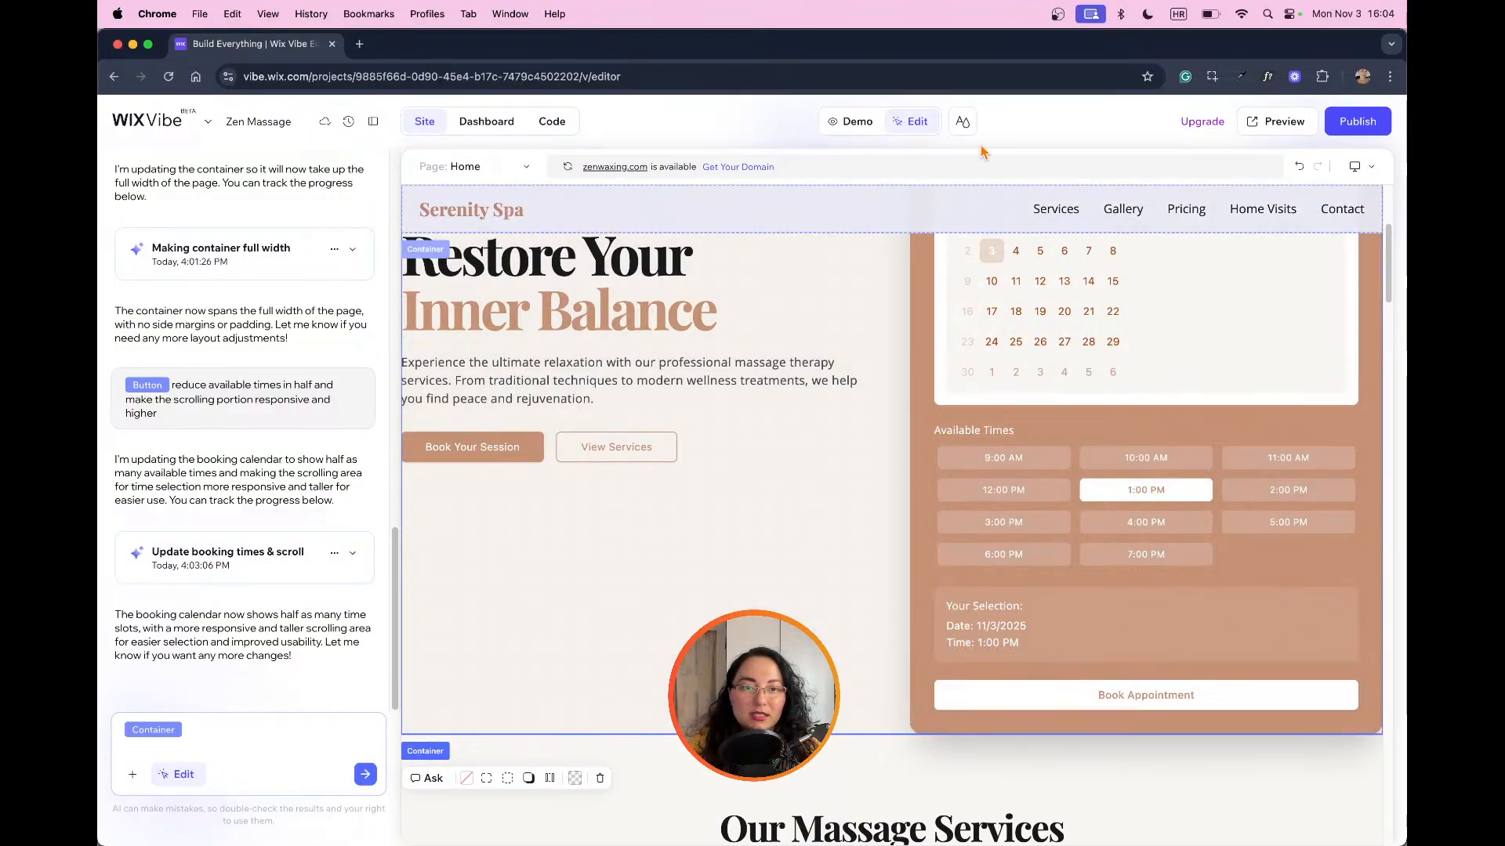
Step: Test the rearranged booking form in demo mode with the 4:00 PM slot and review it up to the service choice
{"action": "left_click", "coordinate": [853, 124]}
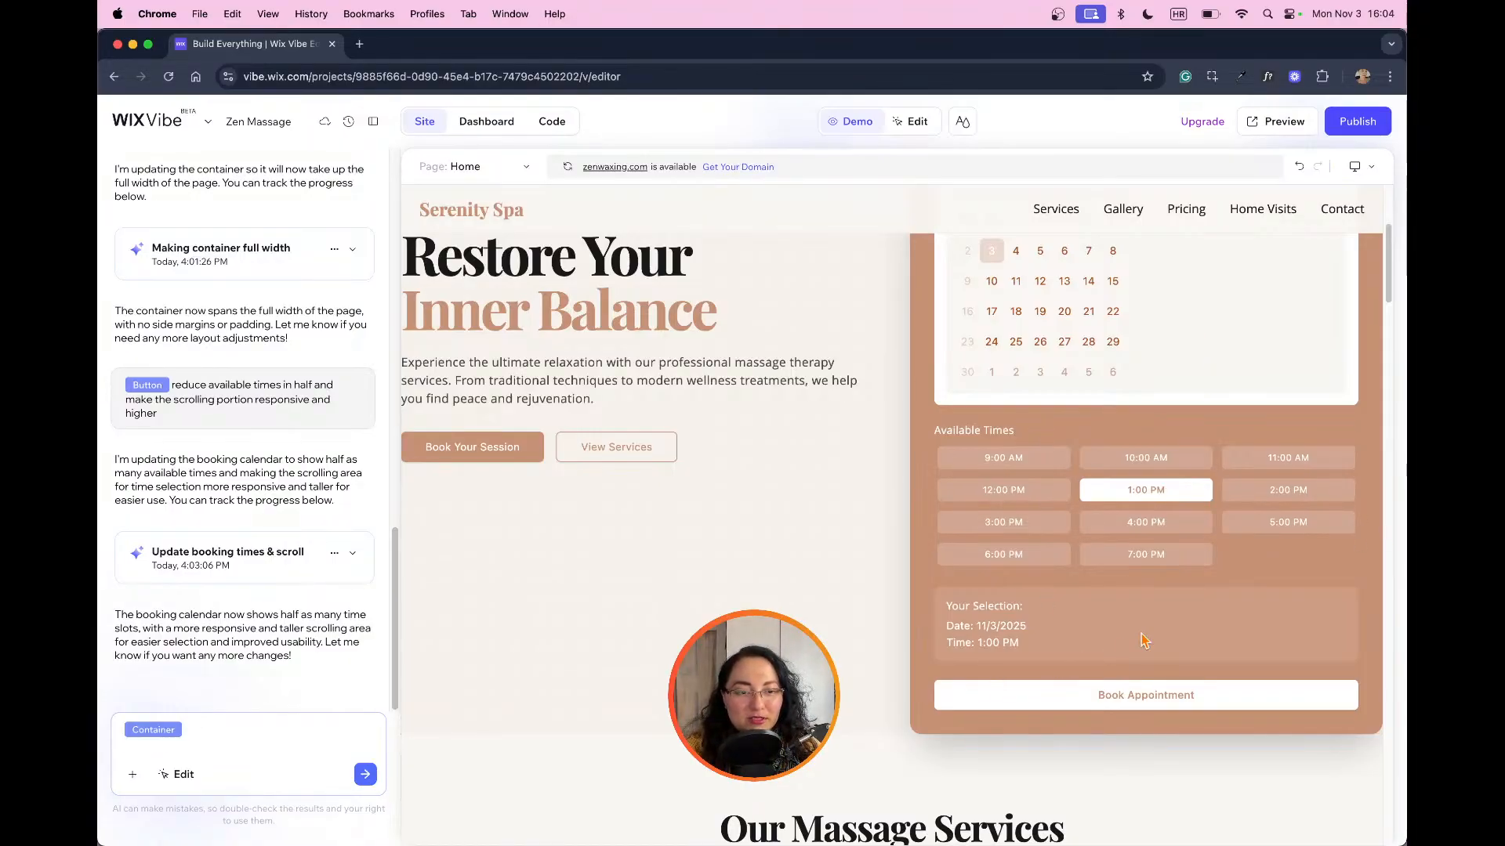
{"action": "scroll", "coordinate": [1204, 593], "scroll_direction": "up", "scroll_amount": 1}
{"action": "left_click", "coordinate": [1144, 540]}
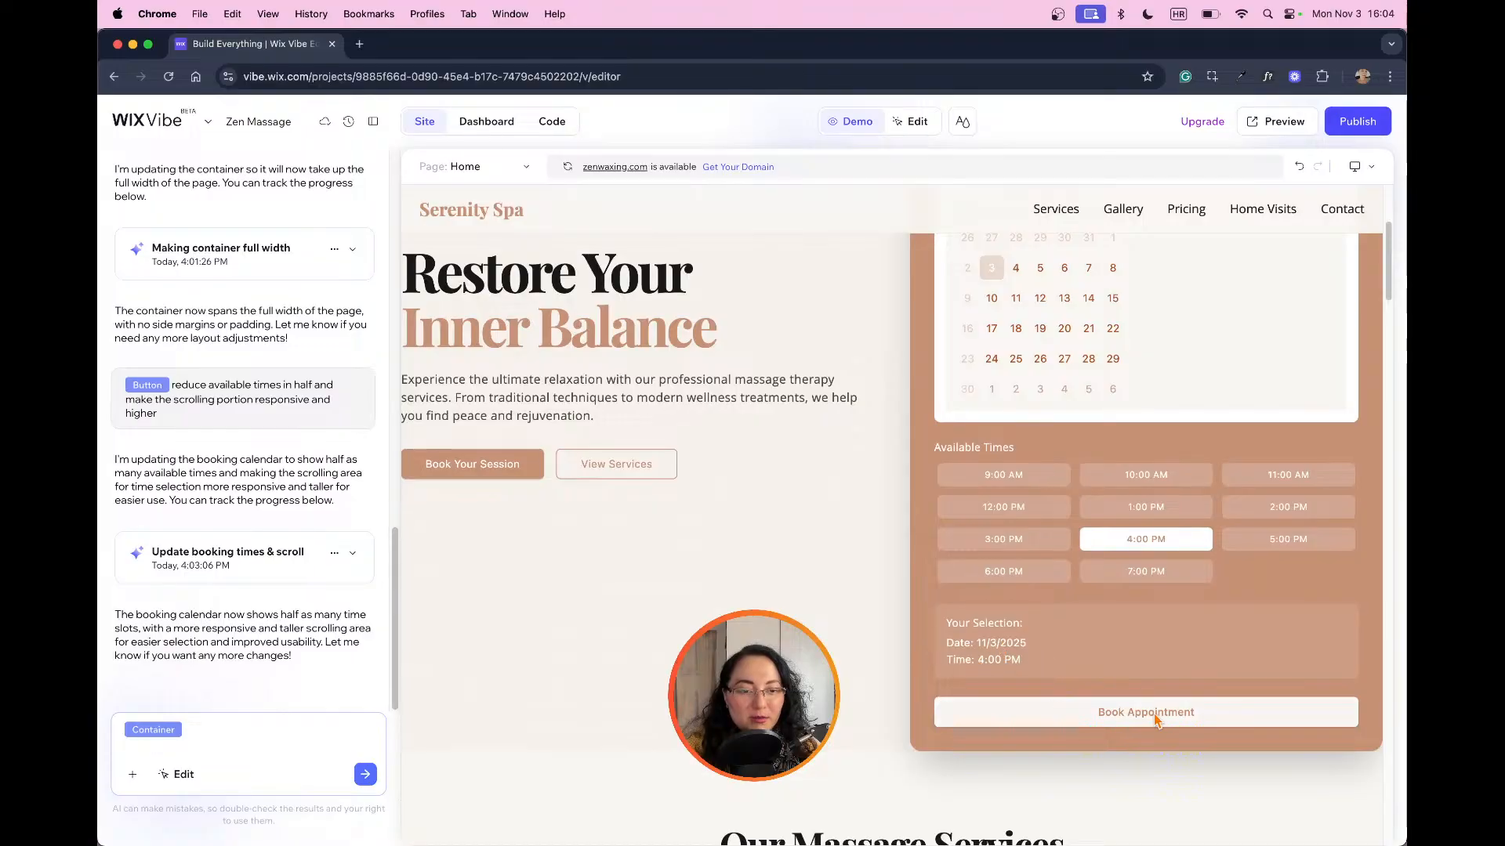
{"action": "scroll", "coordinate": [995, 533], "scroll_direction": "up", "scroll_amount": 3}
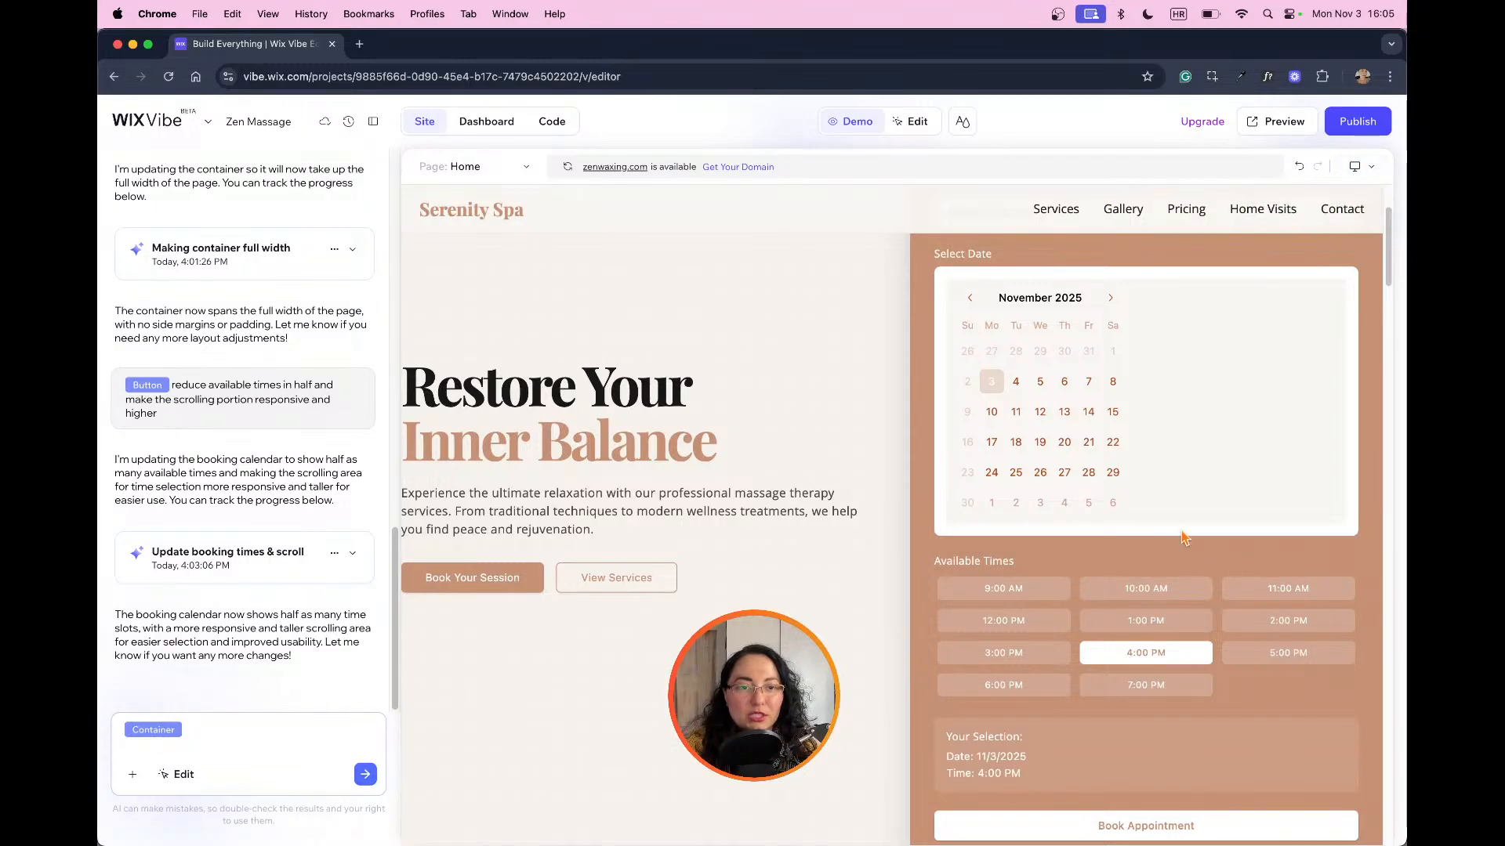
{"action": "scroll", "coordinate": [1182, 511], "scroll_direction": "up", "scroll_amount": 3}
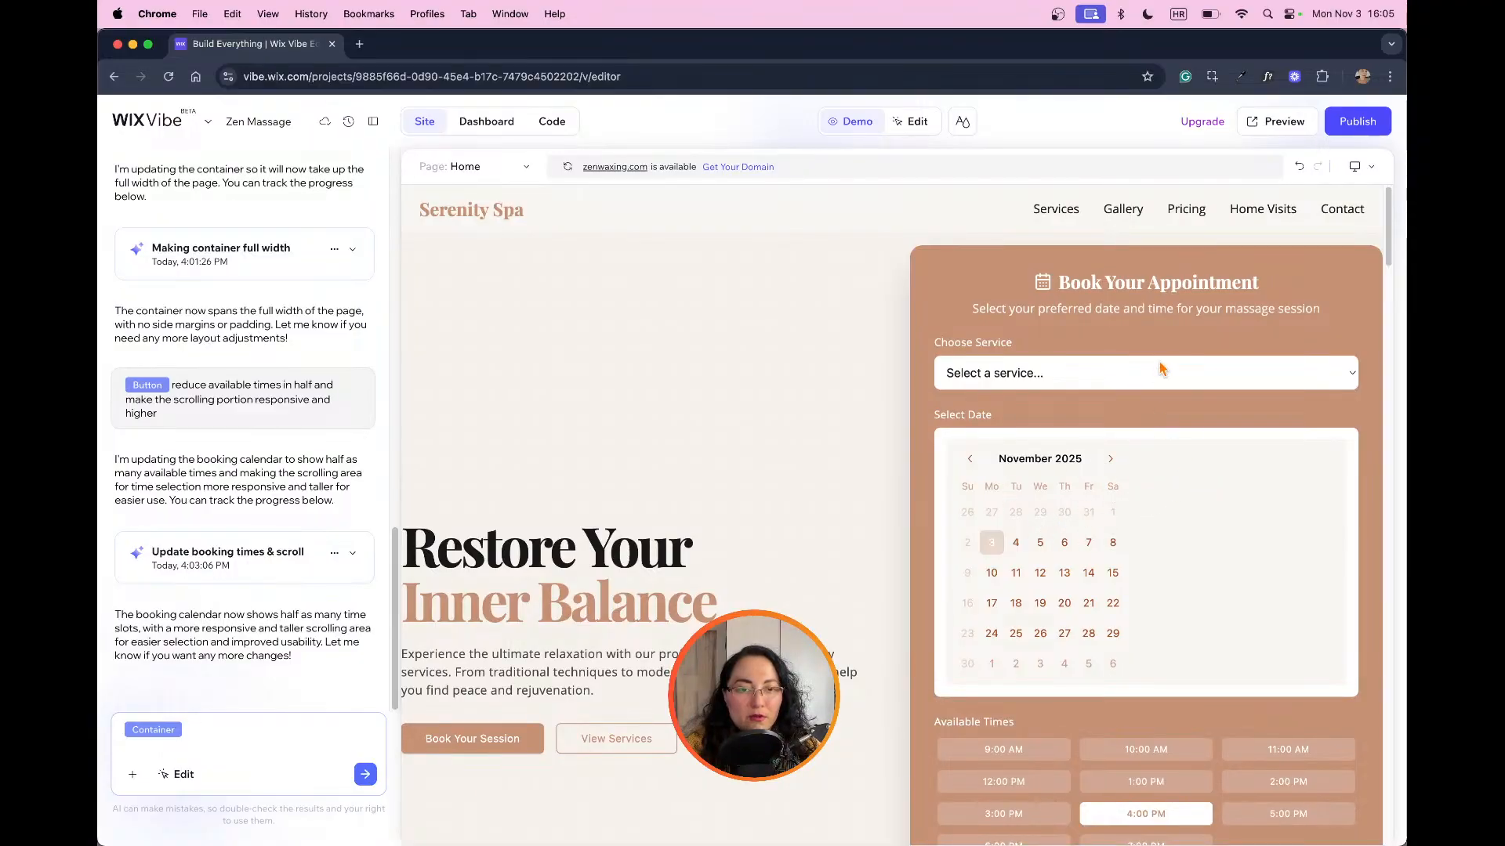
Step: In edit mode, ask the AI to "stretch the calendar in a way that it fits the container and there is no empty space"
{"action": "left_click", "coordinate": [911, 122]}
{"action": "left_click", "coordinate": [1111, 463]}
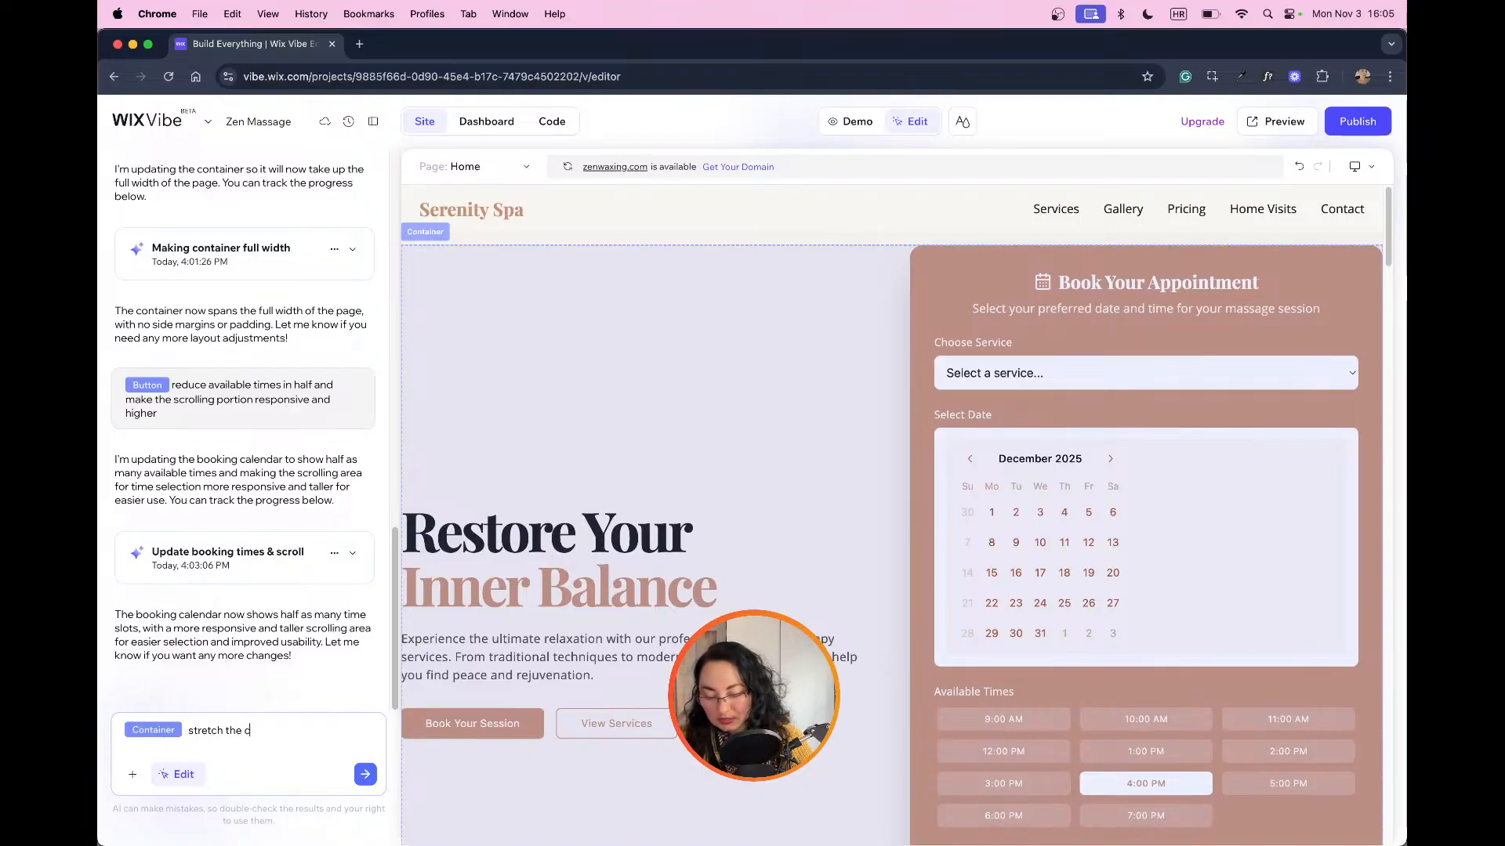
{"action": "type", "text": "ndar in a way that i"}
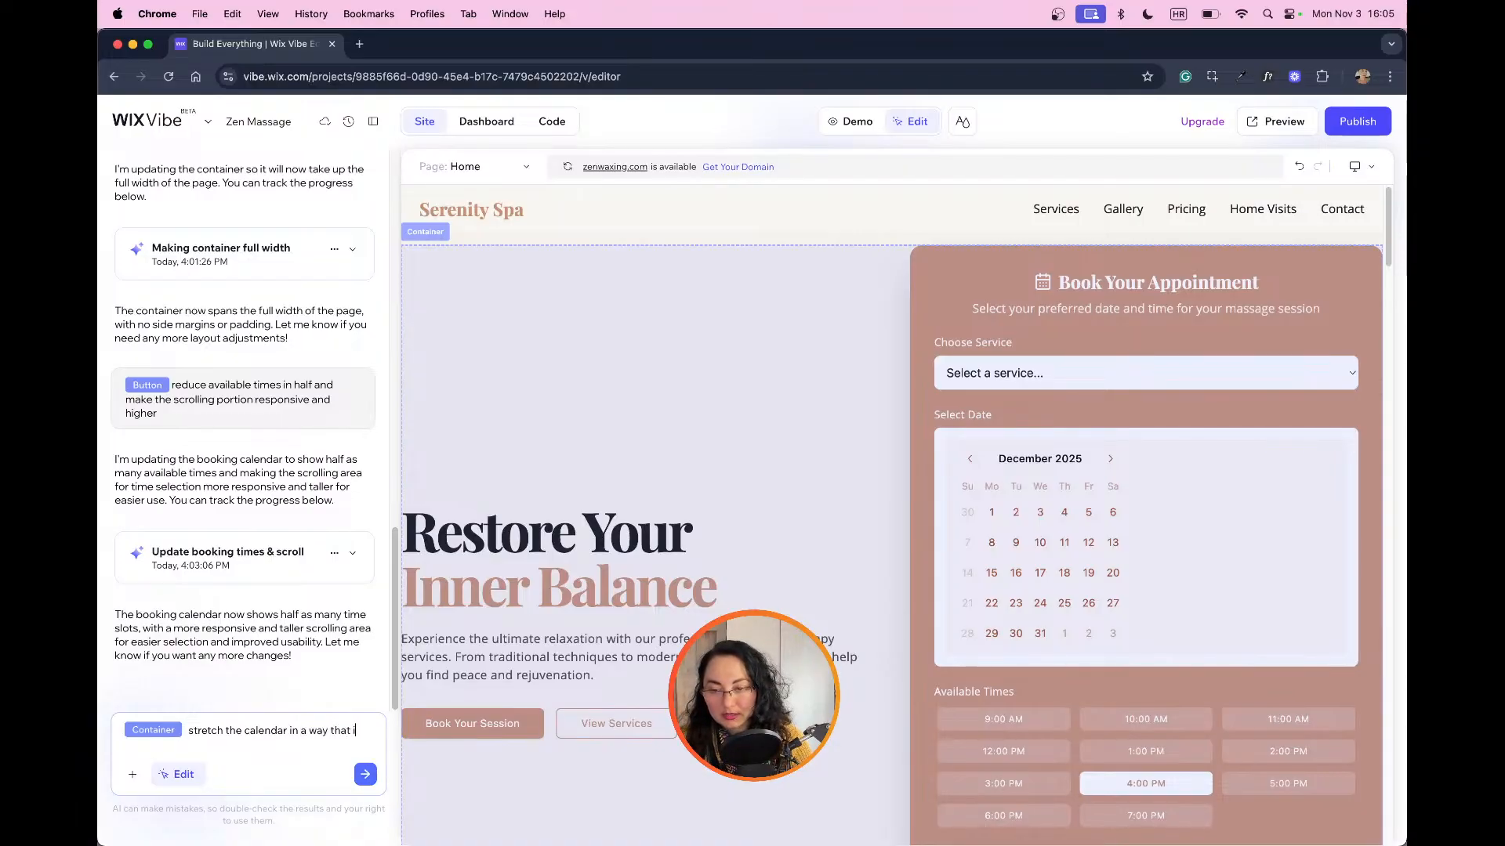
{"action": "type", "text": "t fits the container and ther"}
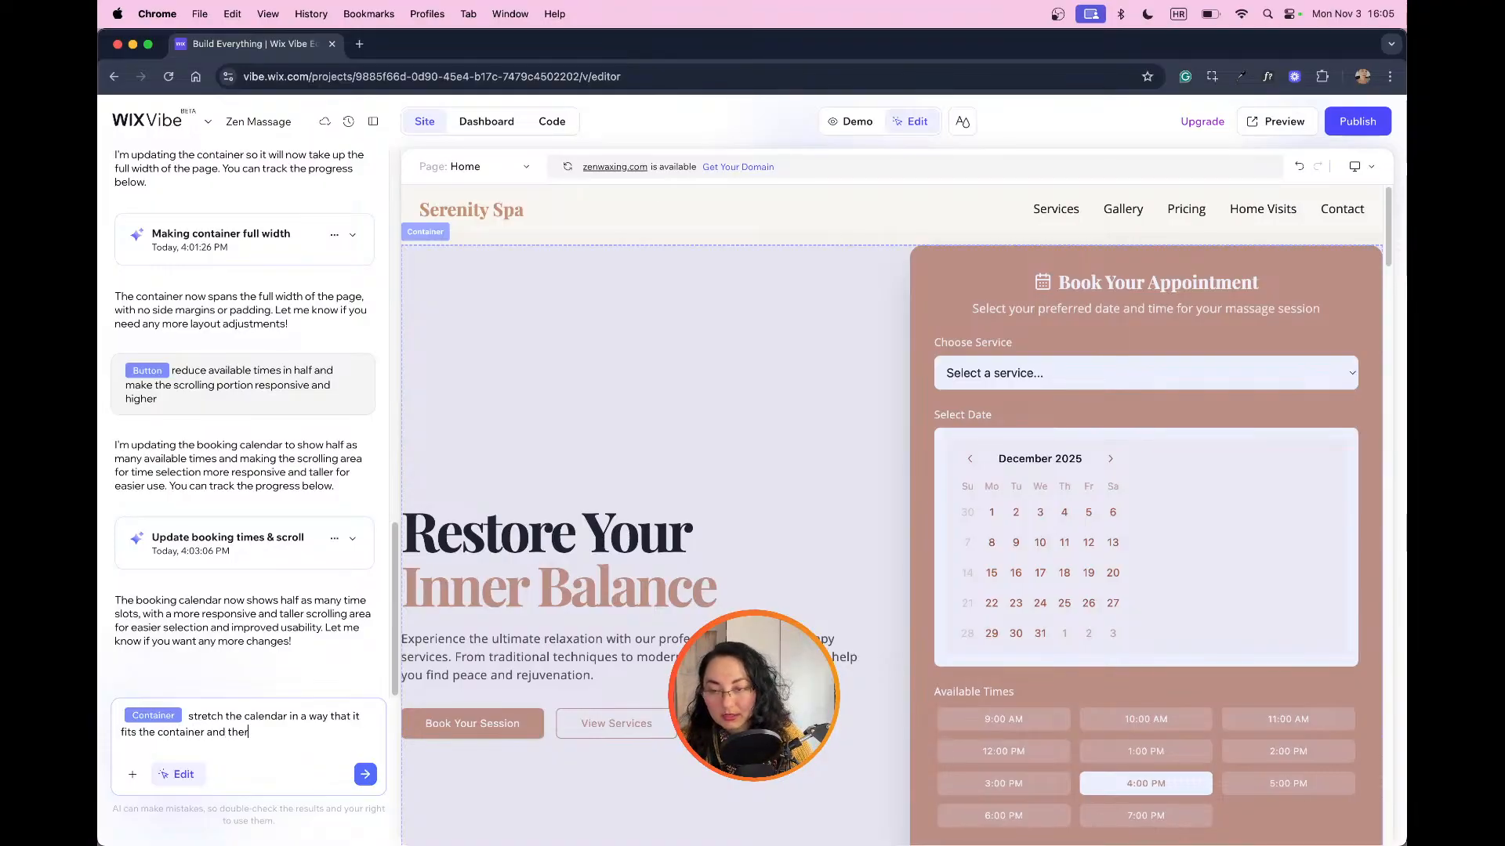
{"action": "type", "text": "no empty space"}
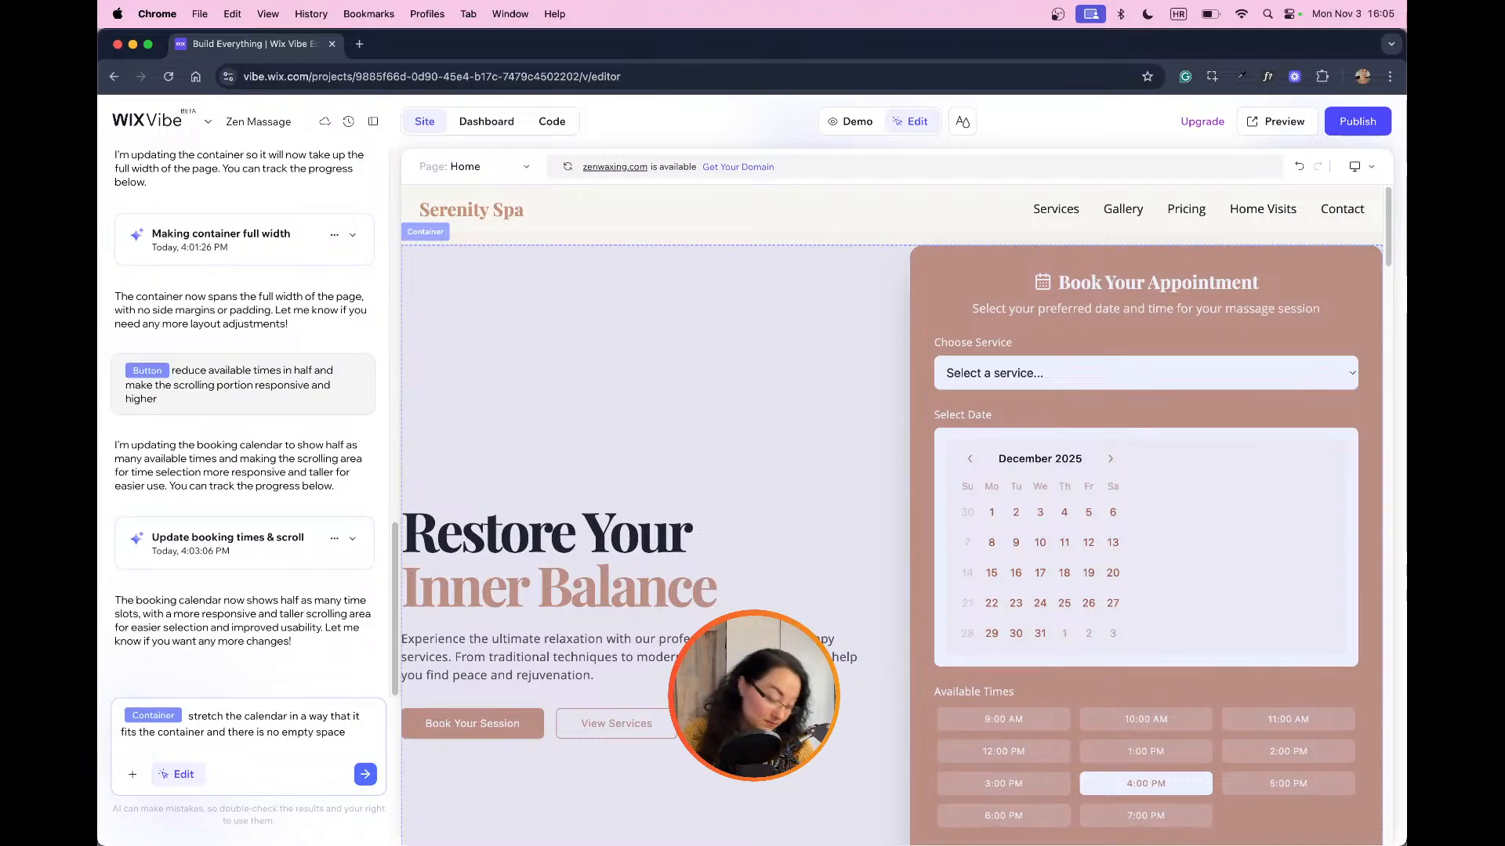
{"action": "key", "text": "Return"}
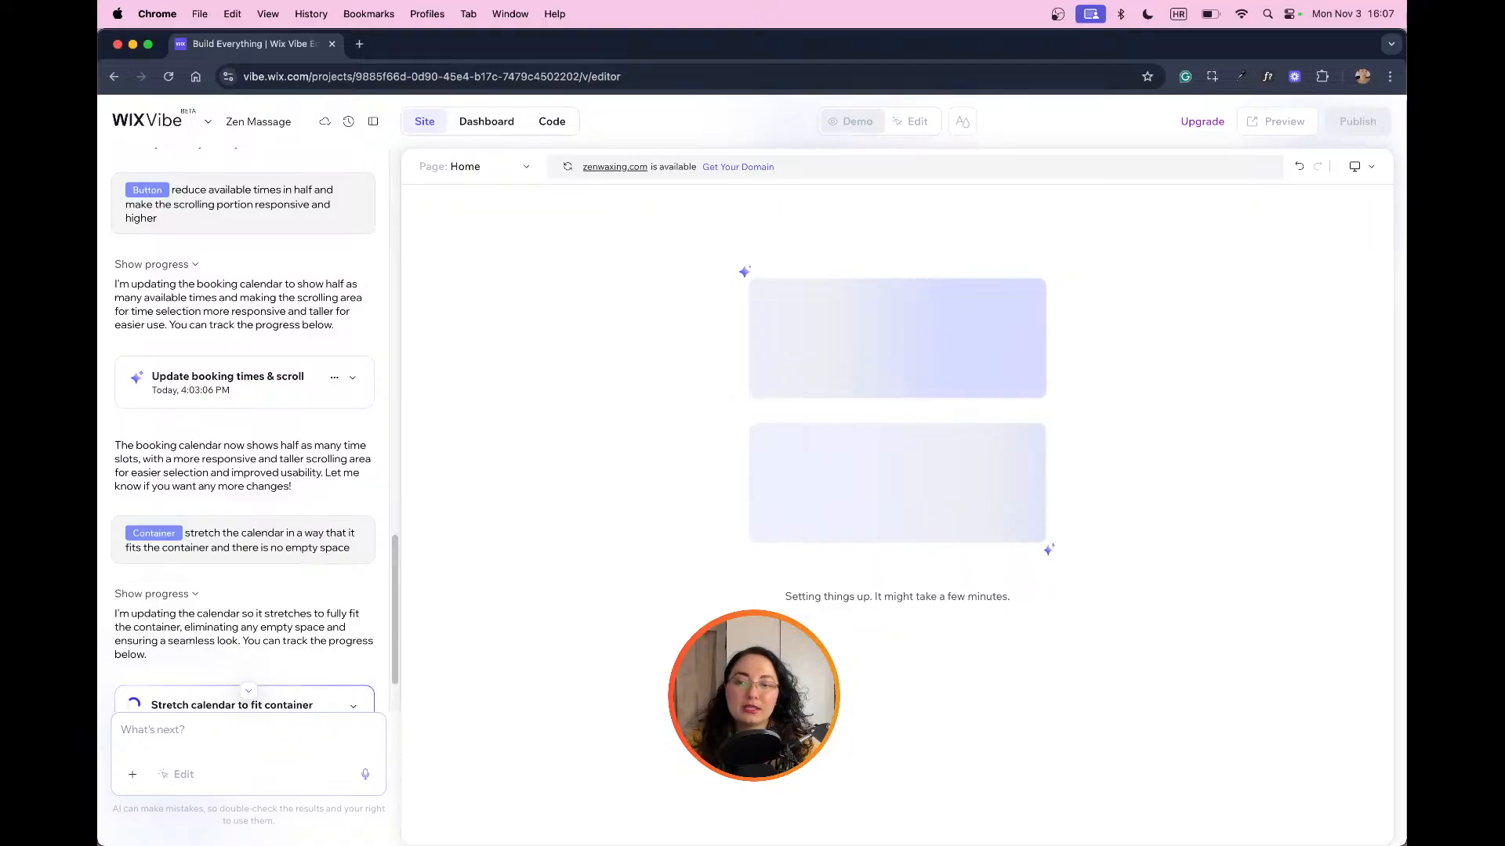
Step: Examine the regenerated booking form in edit mode, from the calendar down to the Book Appointment button and back
{"action": "scroll", "coordinate": [244, 567], "scroll_direction": "down", "scroll_amount": 2}
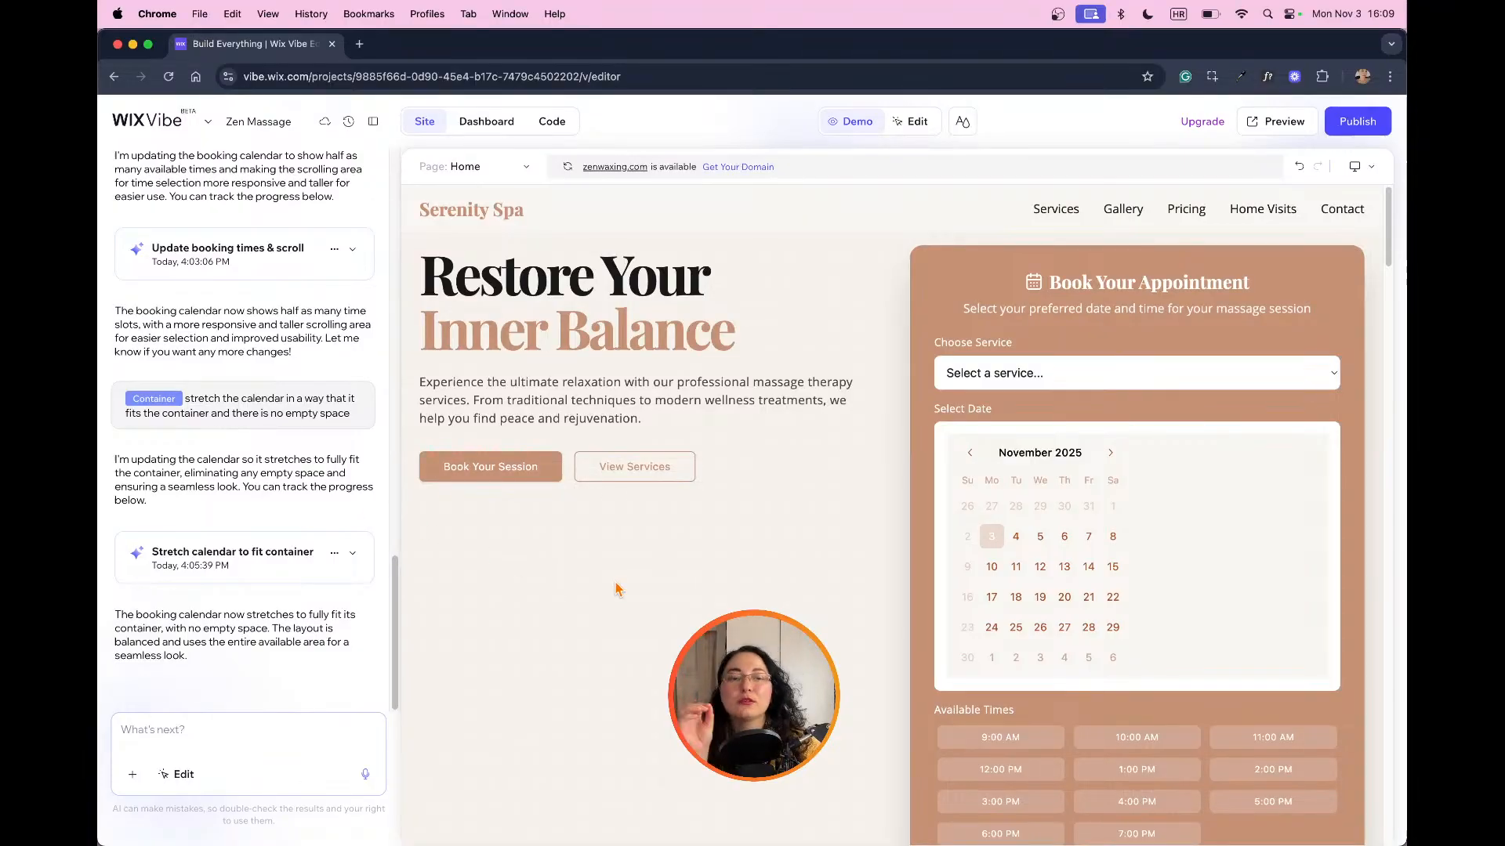
{"action": "left_click", "coordinate": [911, 122]}
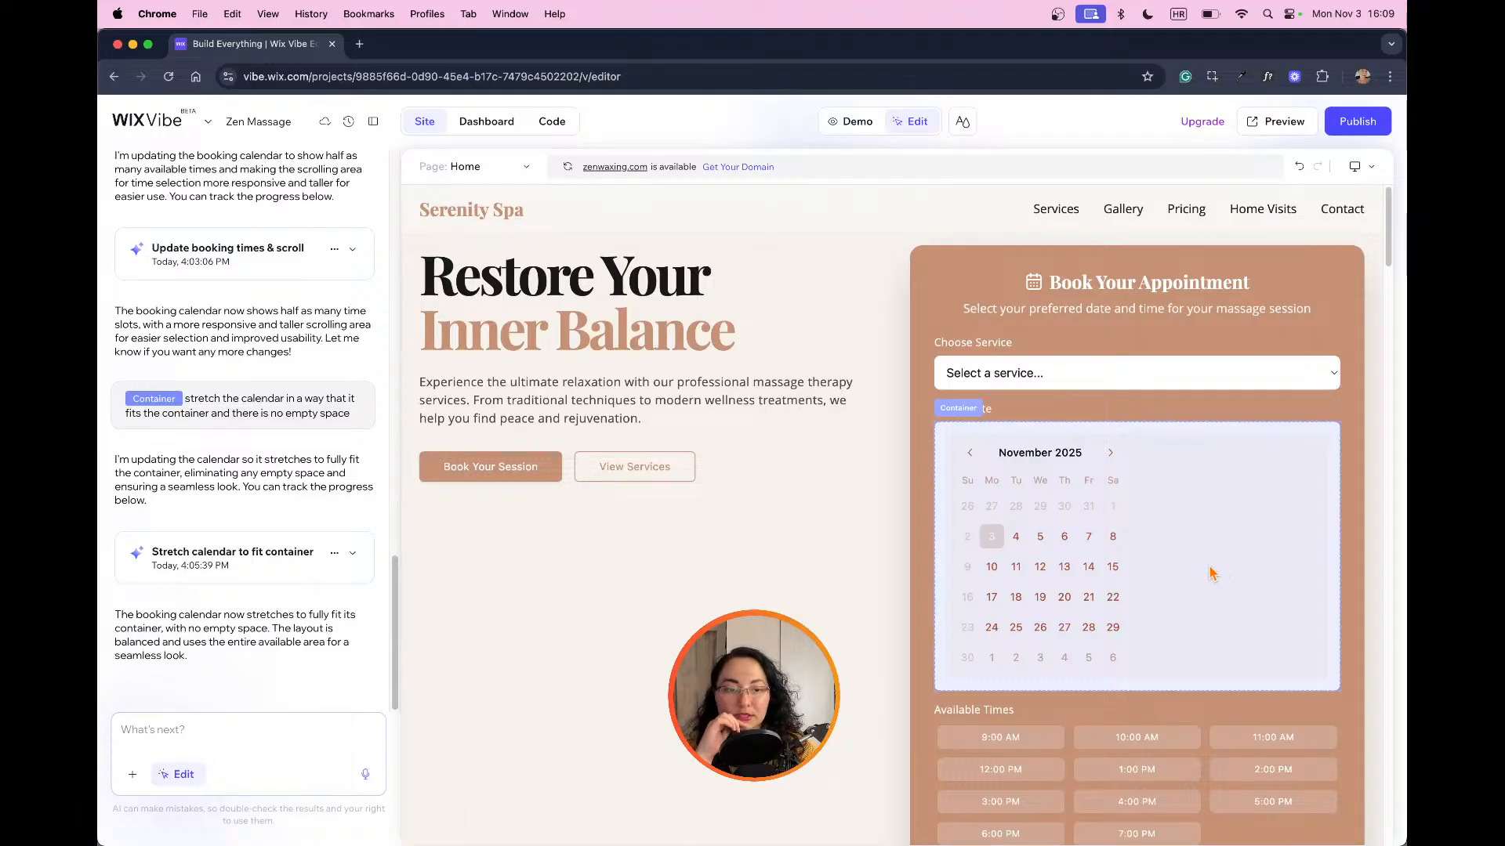
{"action": "scroll", "coordinate": [1168, 586], "scroll_direction": "down", "scroll_amount": 5}
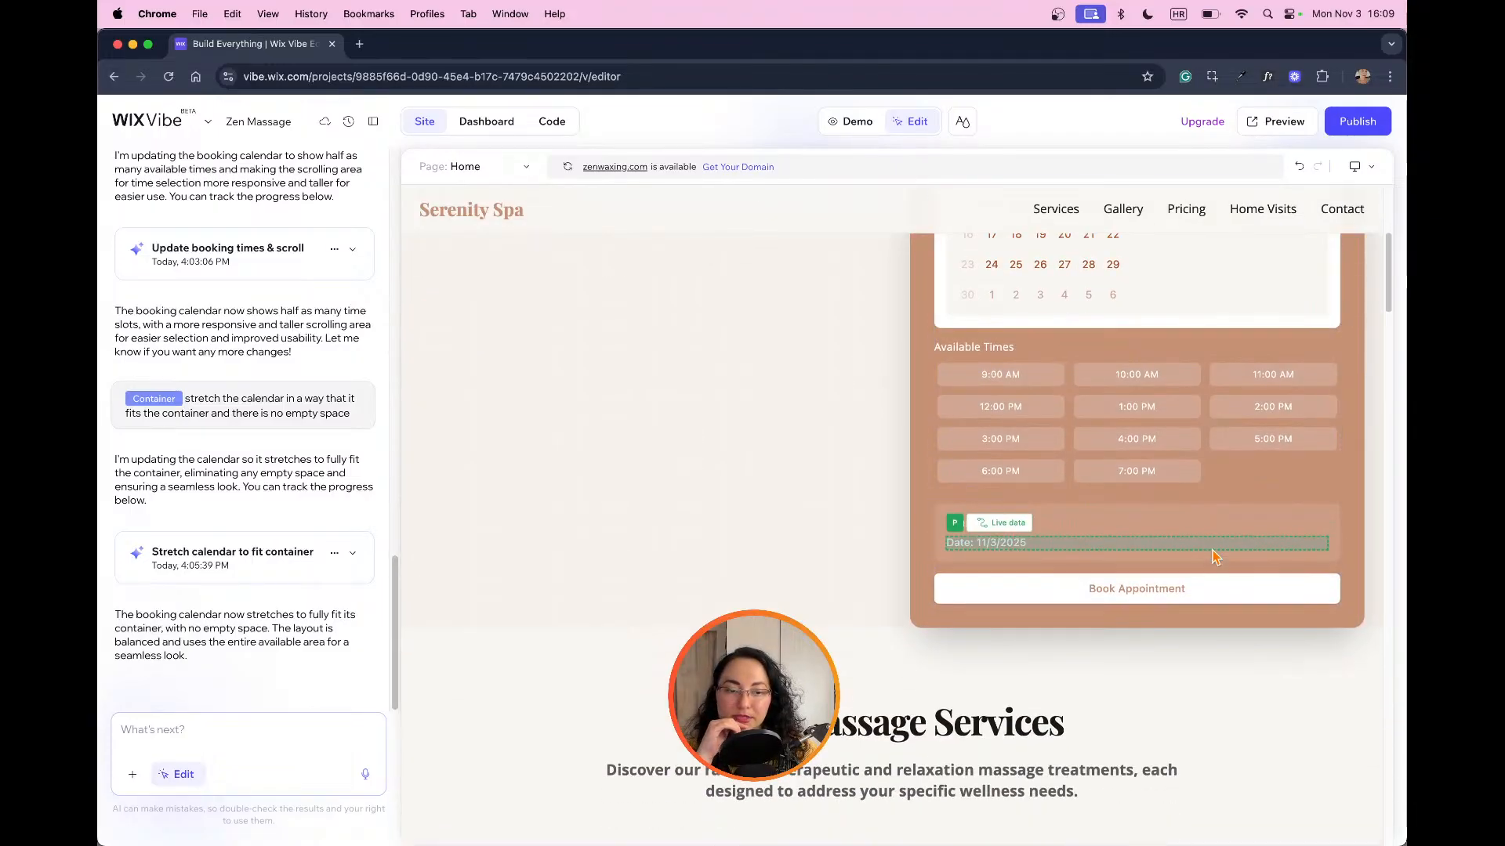
{"action": "scroll", "coordinate": [1240, 570], "scroll_direction": "up", "scroll_amount": 4}
{"action": "scroll", "coordinate": [1241, 569], "scroll_direction": "up", "scroll_amount": 2}
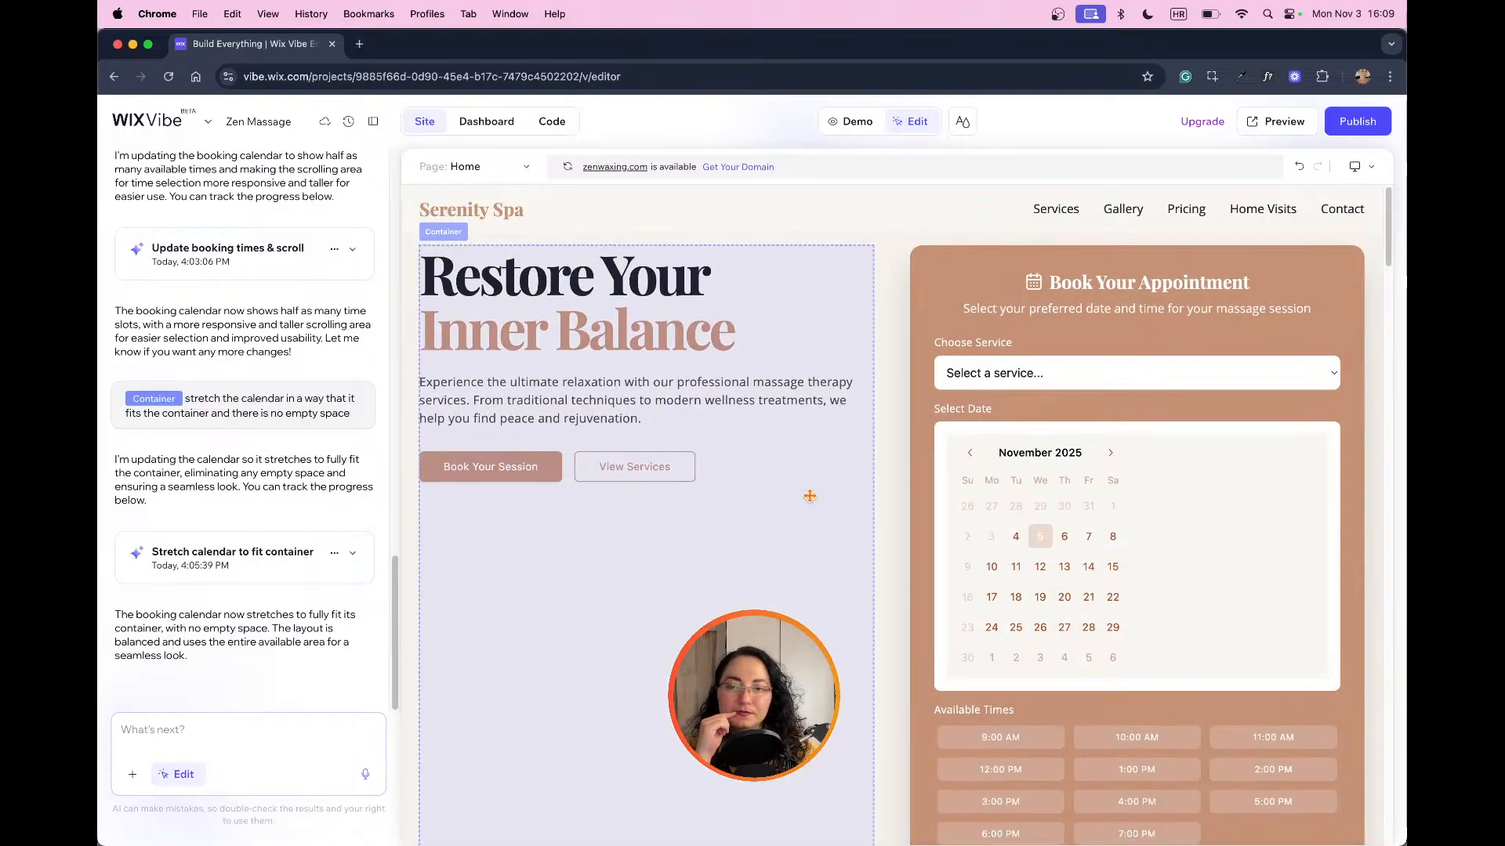
Step: Set the top padding of the container holding the hero heading, paragraph and buttons to 100 px
{"action": "left_click", "coordinate": [798, 492]}
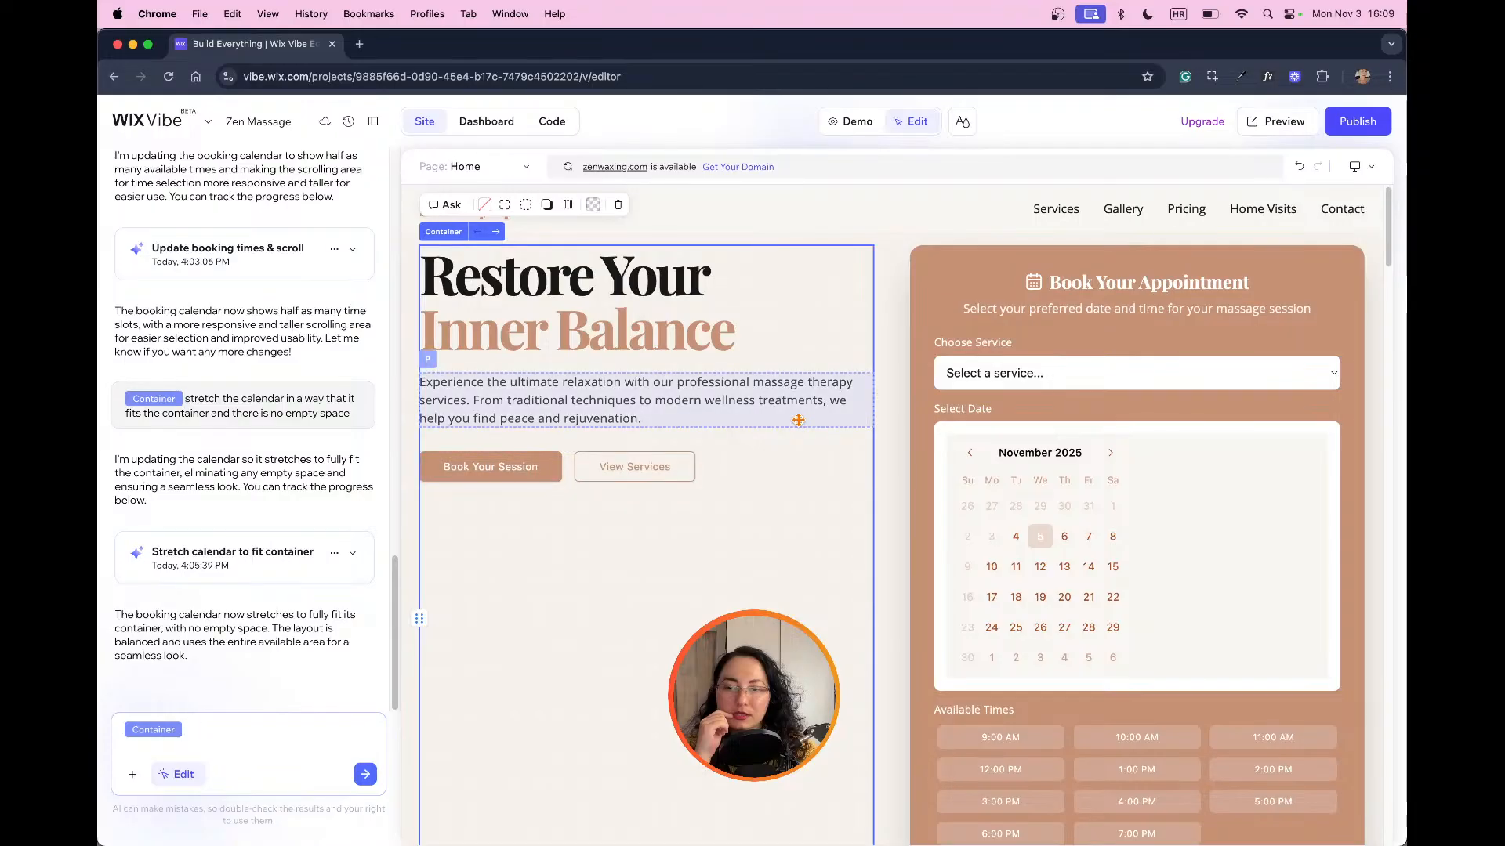
{"action": "left_click", "coordinate": [686, 277]}
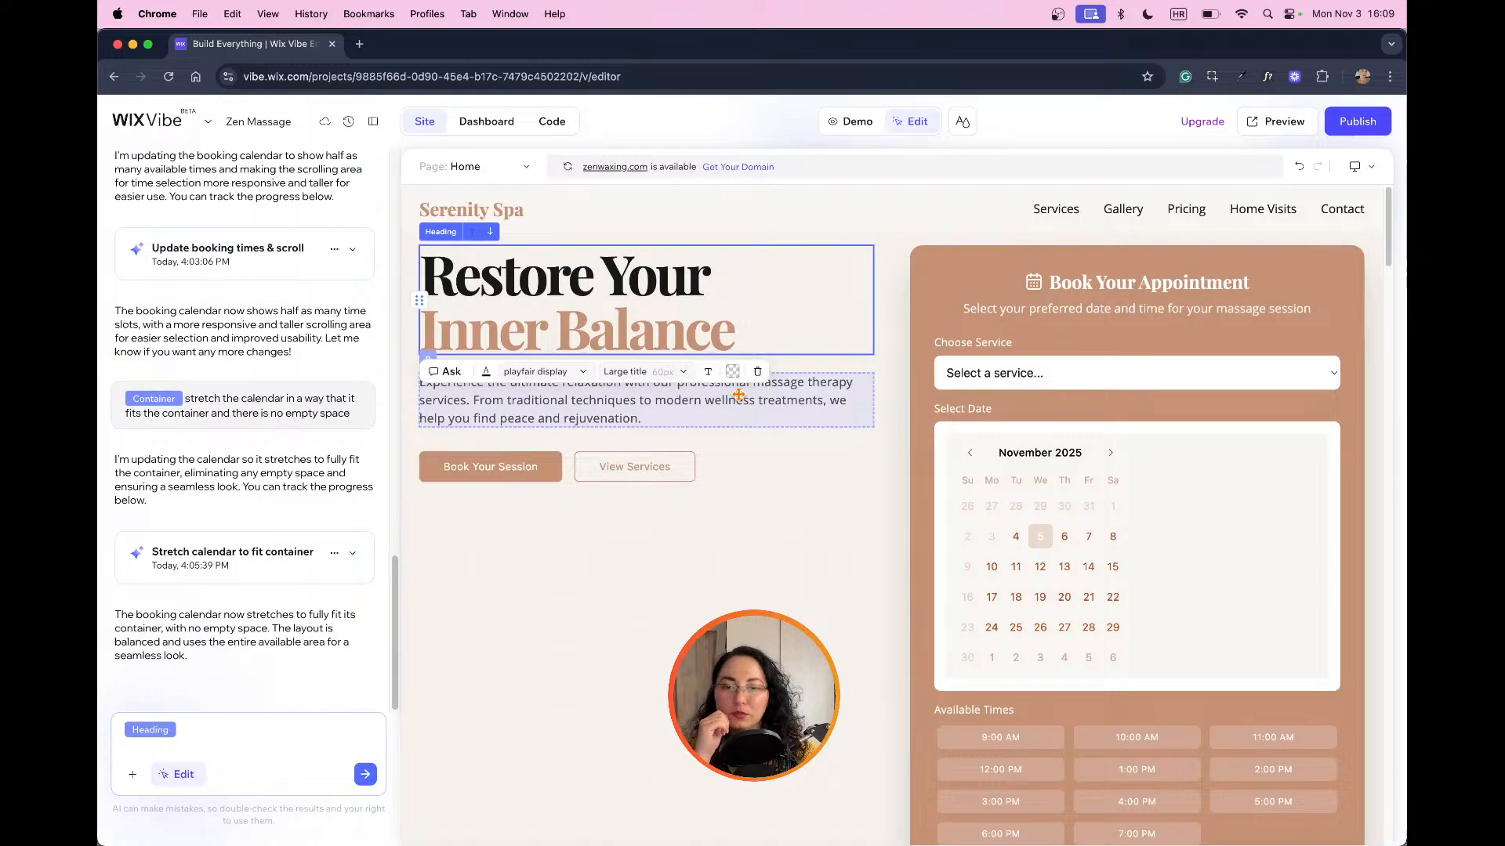
{"action": "left_click", "coordinate": [738, 395]}
{"action": "left_click", "coordinate": [739, 466]}
{"action": "left_click", "coordinate": [795, 527]}
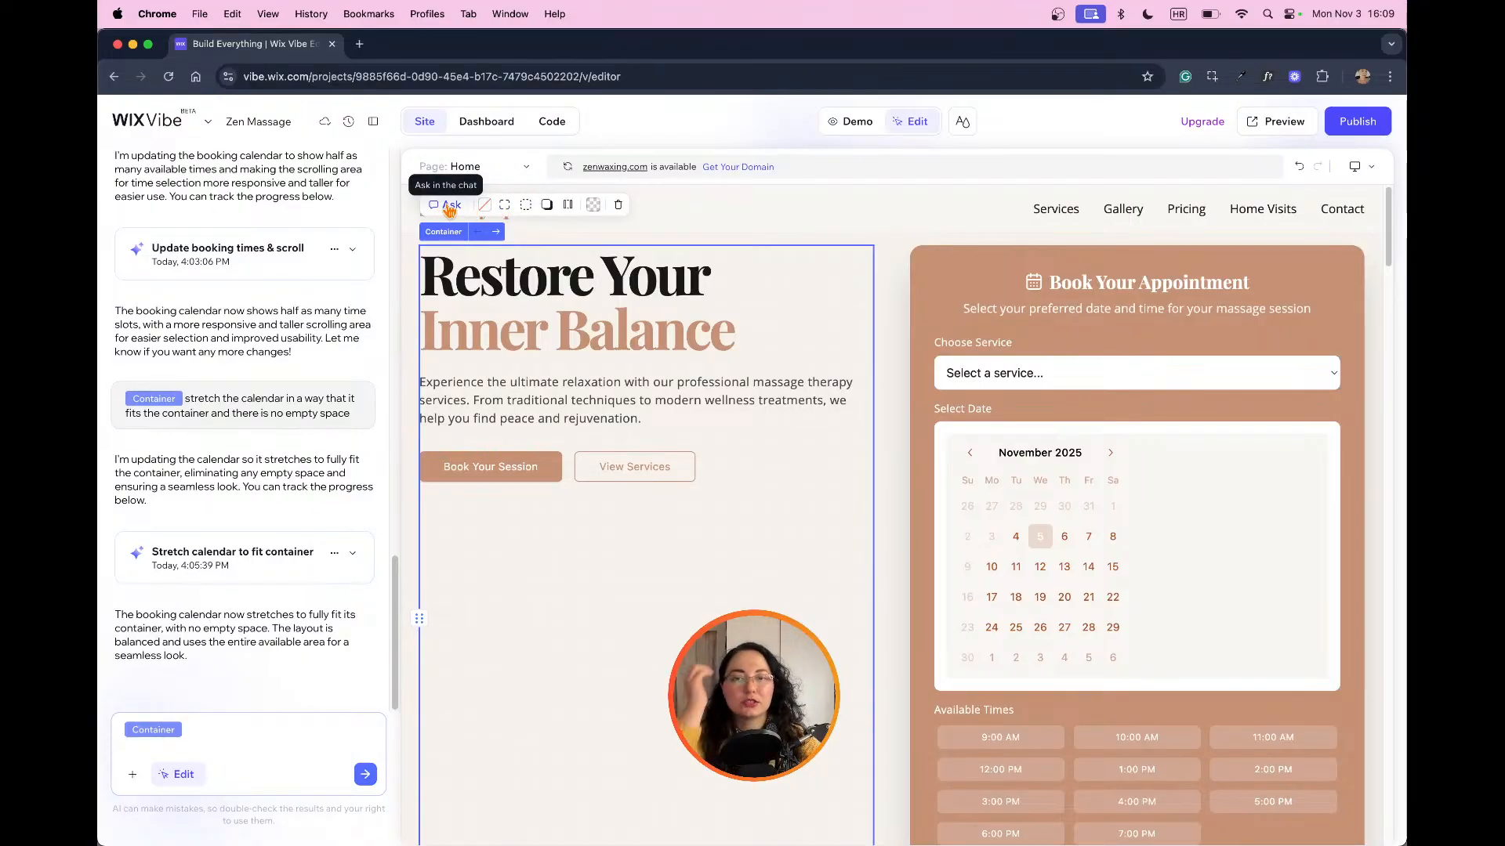
{"action": "left_click", "coordinate": [570, 206]}
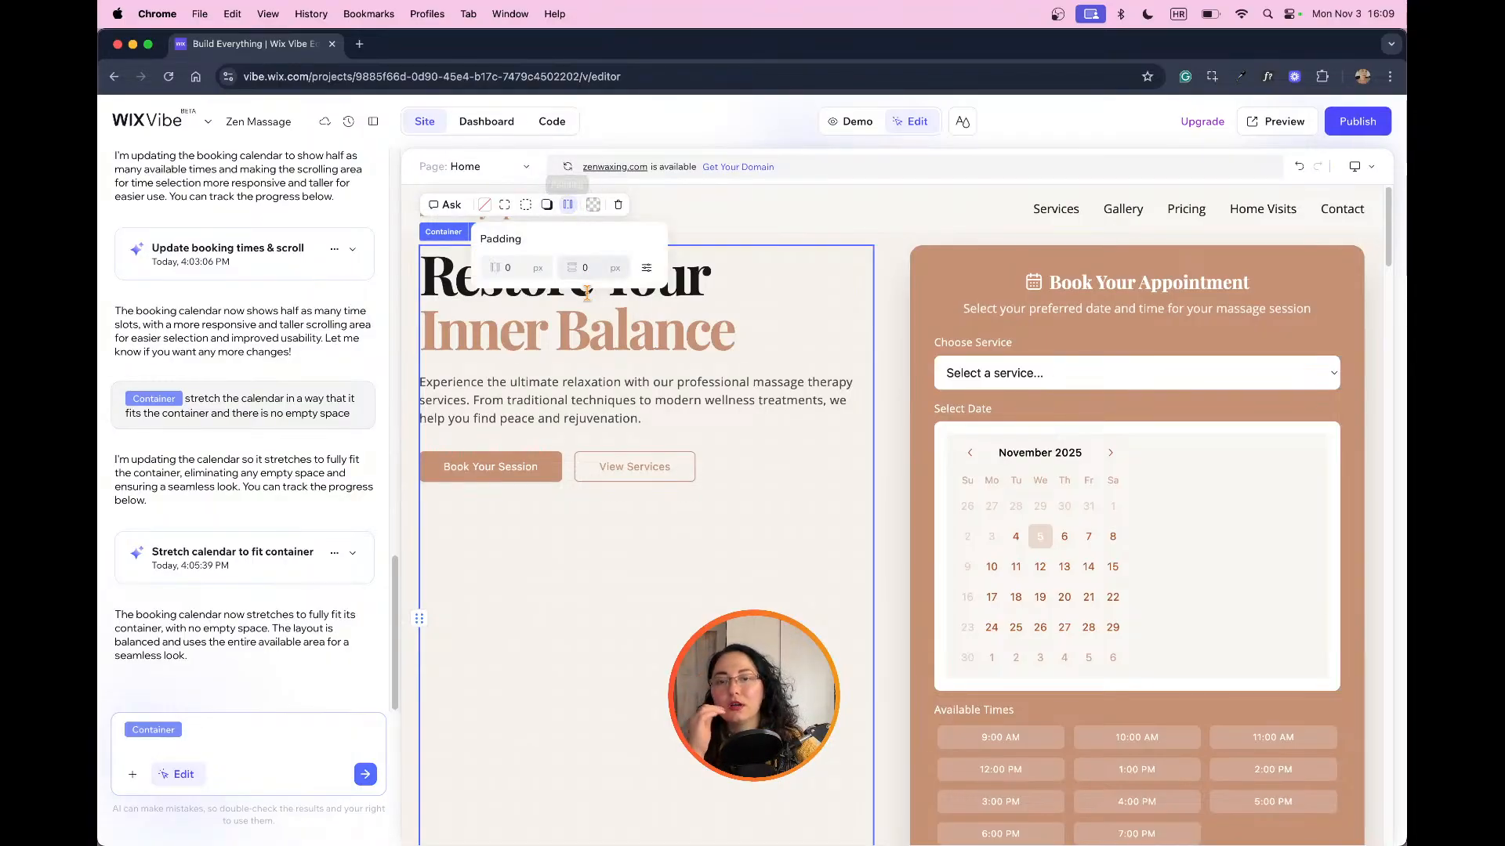
{"action": "left_click", "coordinate": [595, 270]}
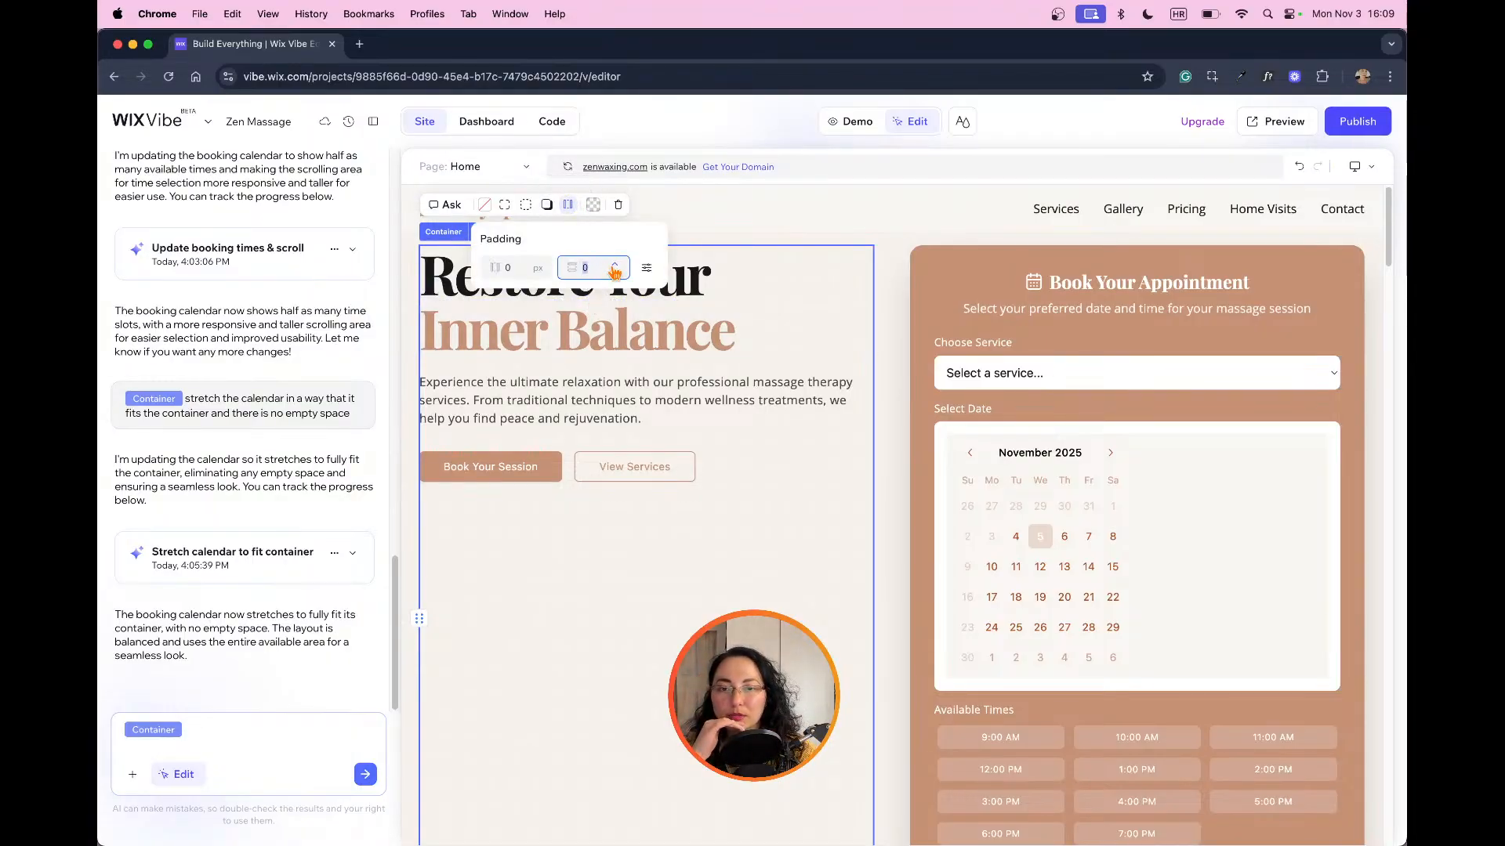
{"action": "left_click", "coordinate": [647, 268]}
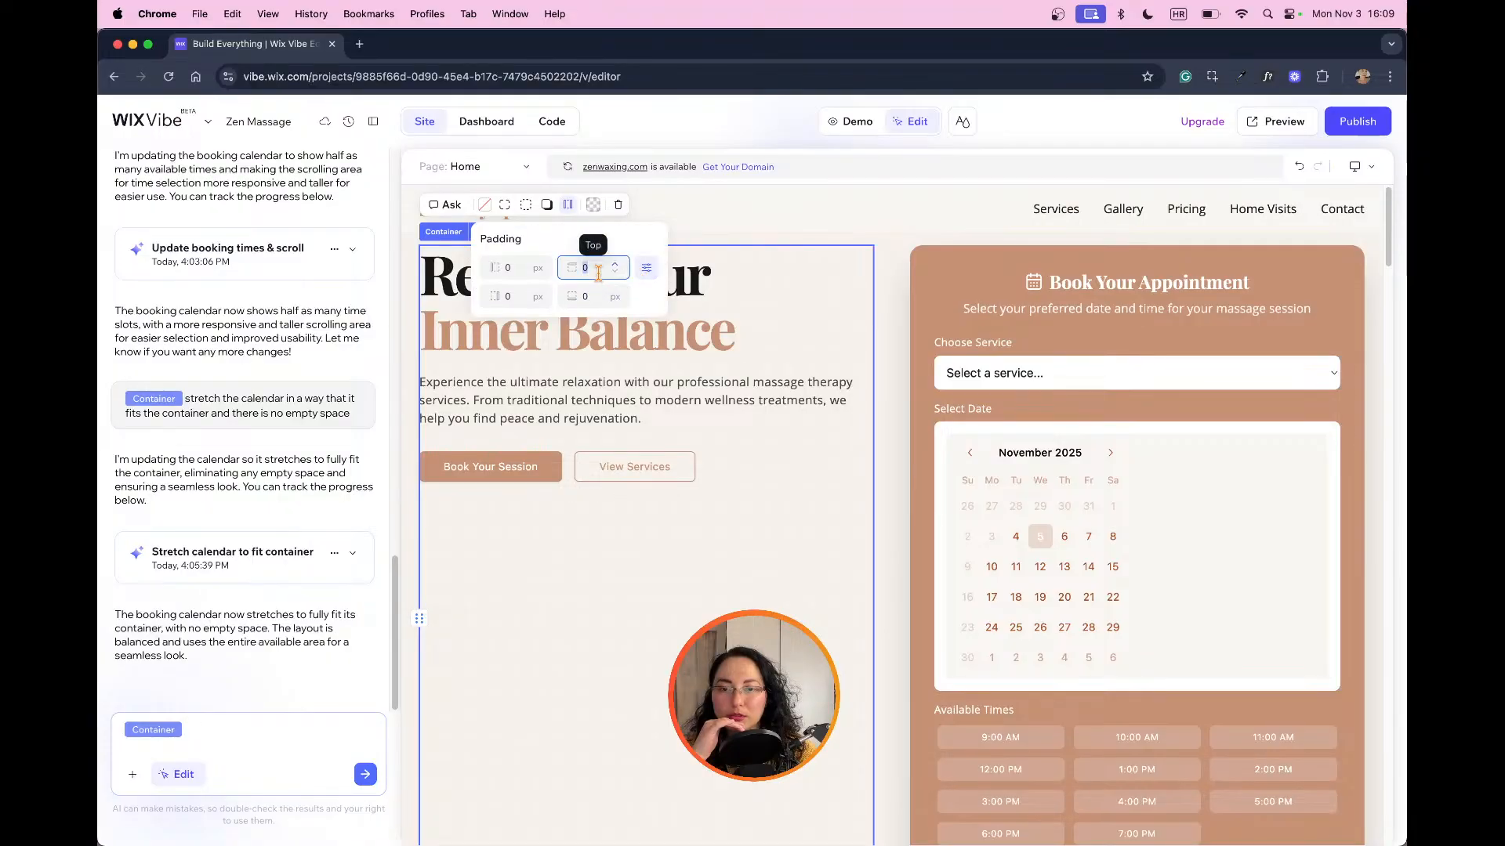
{"action": "type", "text": "15"}
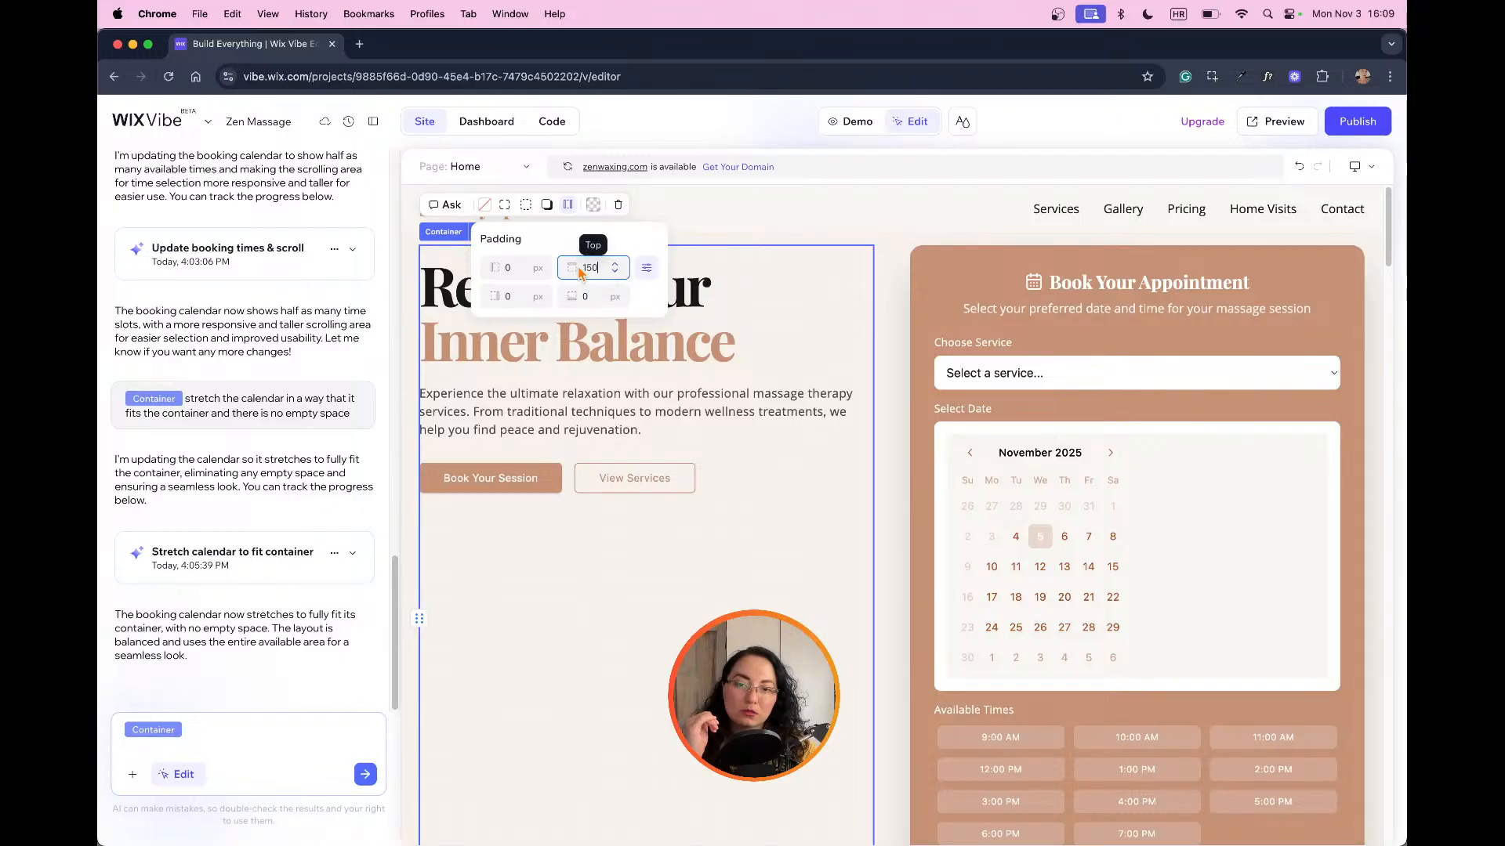
{"action": "type", "text": "500"}
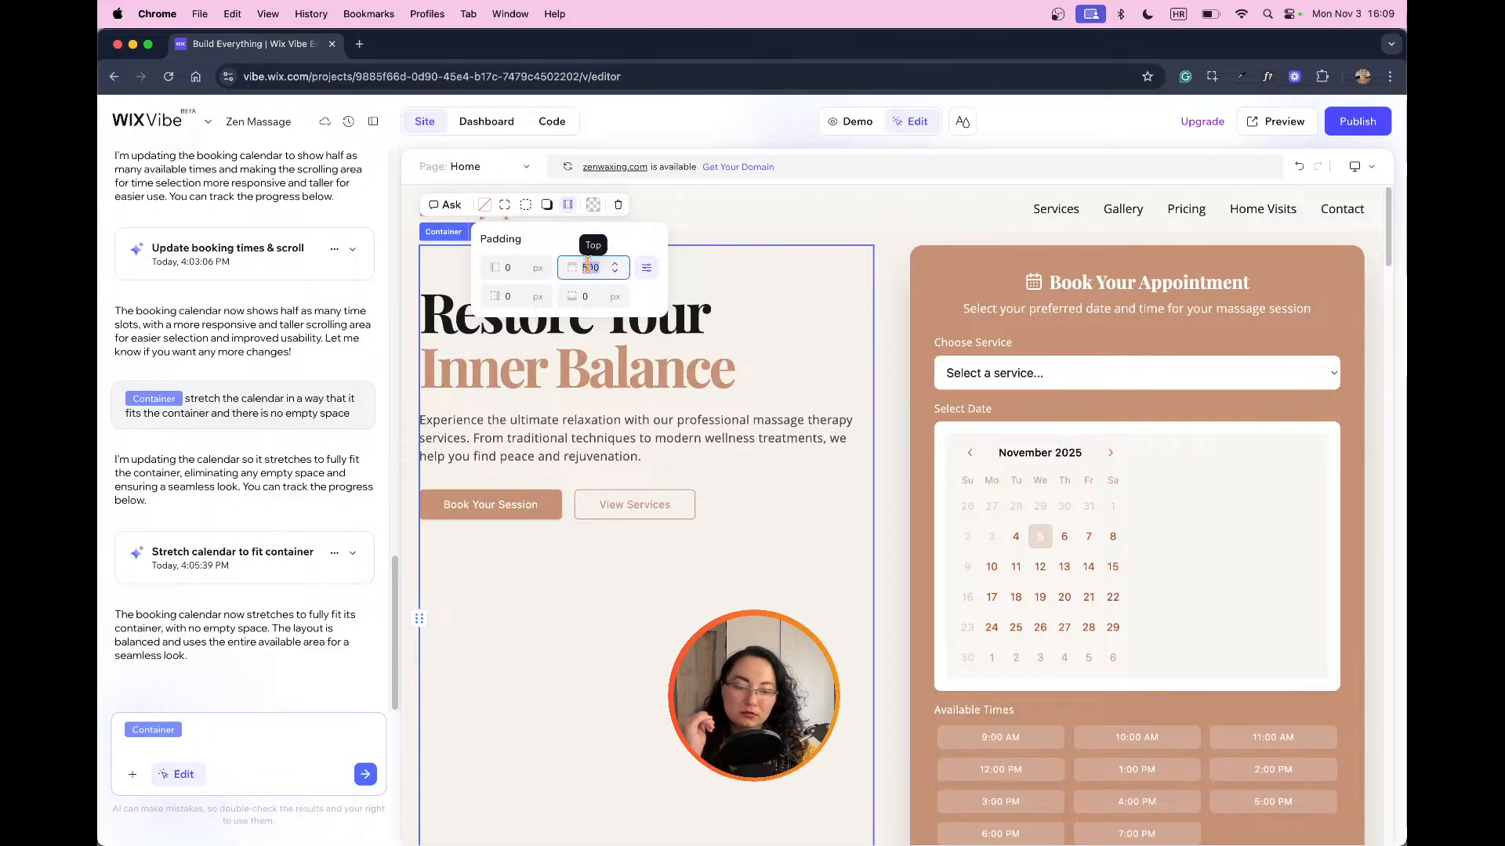
{"action": "type", "text": "1000"}
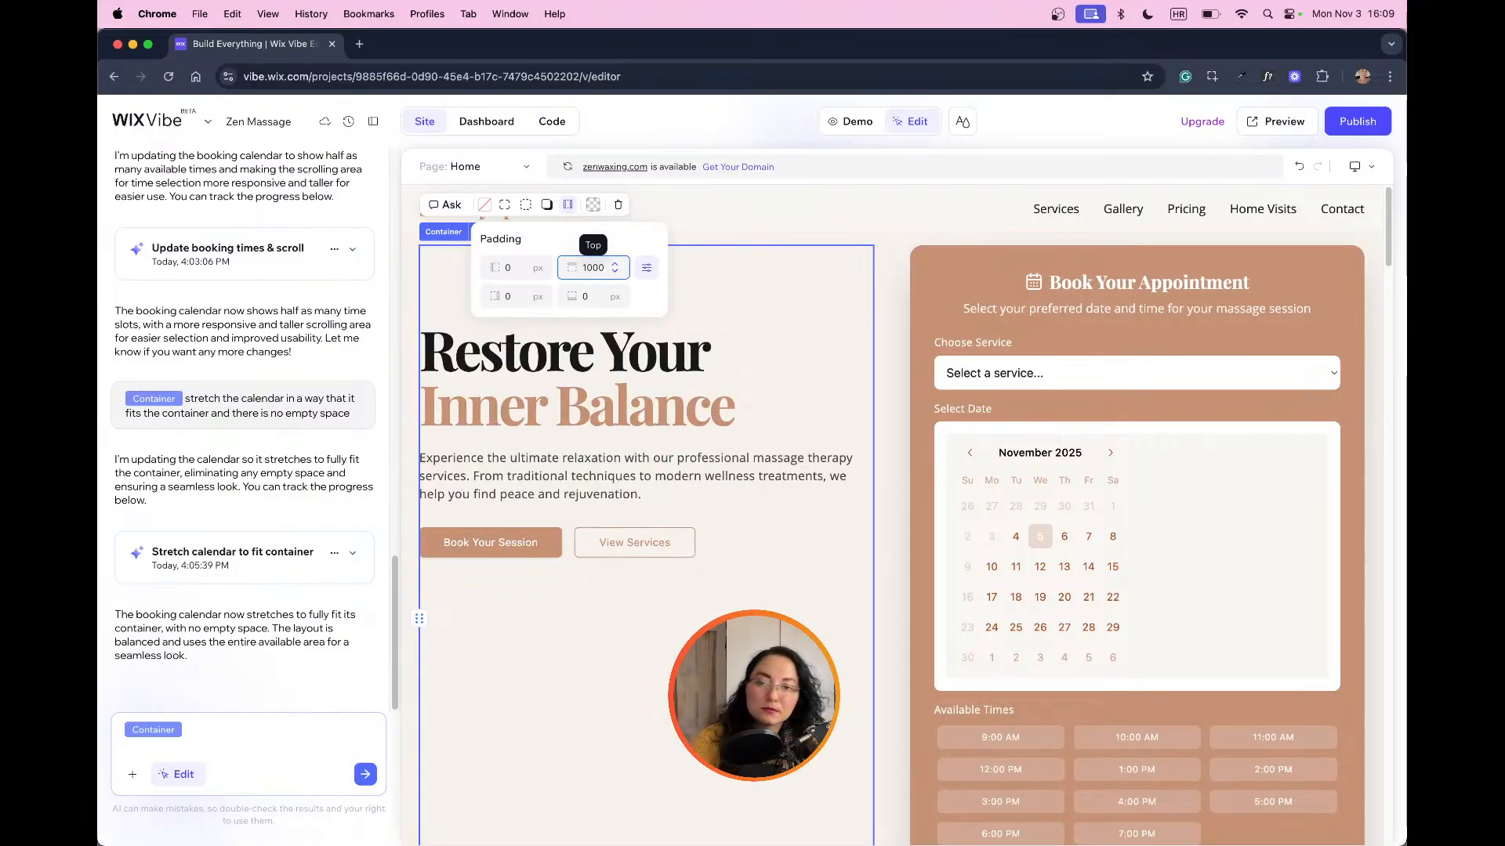
{"action": "key", "text": "BackSpace"}
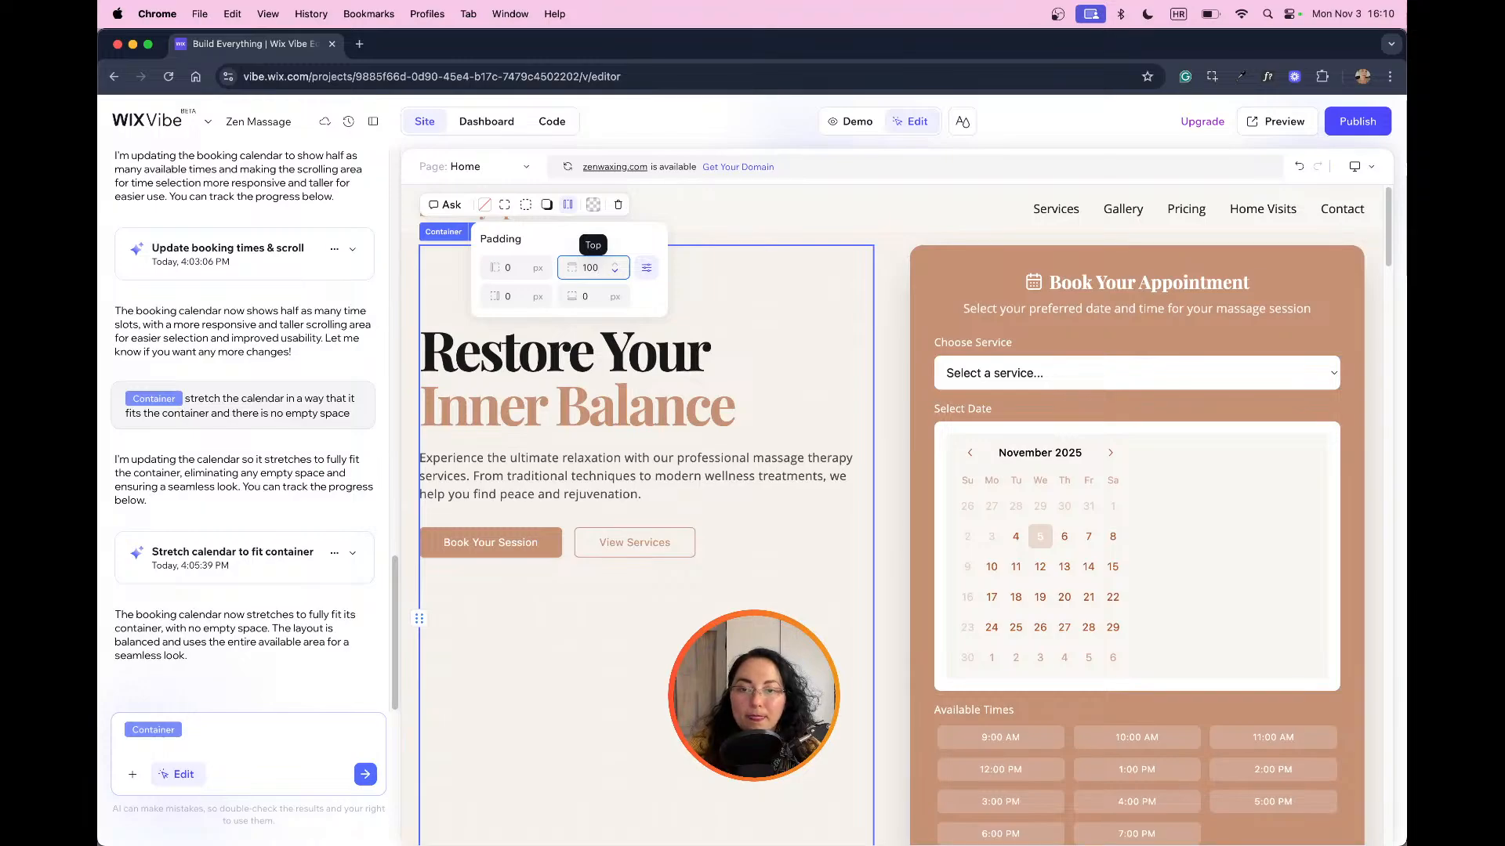
Step: Try top padding values of 600, 900 and 1200 px on the hero text container, ending with 600 px
{"action": "key", "text": "BackSpace"}
{"action": "key", "text": "BackSpace"}
{"action": "key", "text": "BackSpace"}
{"action": "type", "text": "60"}
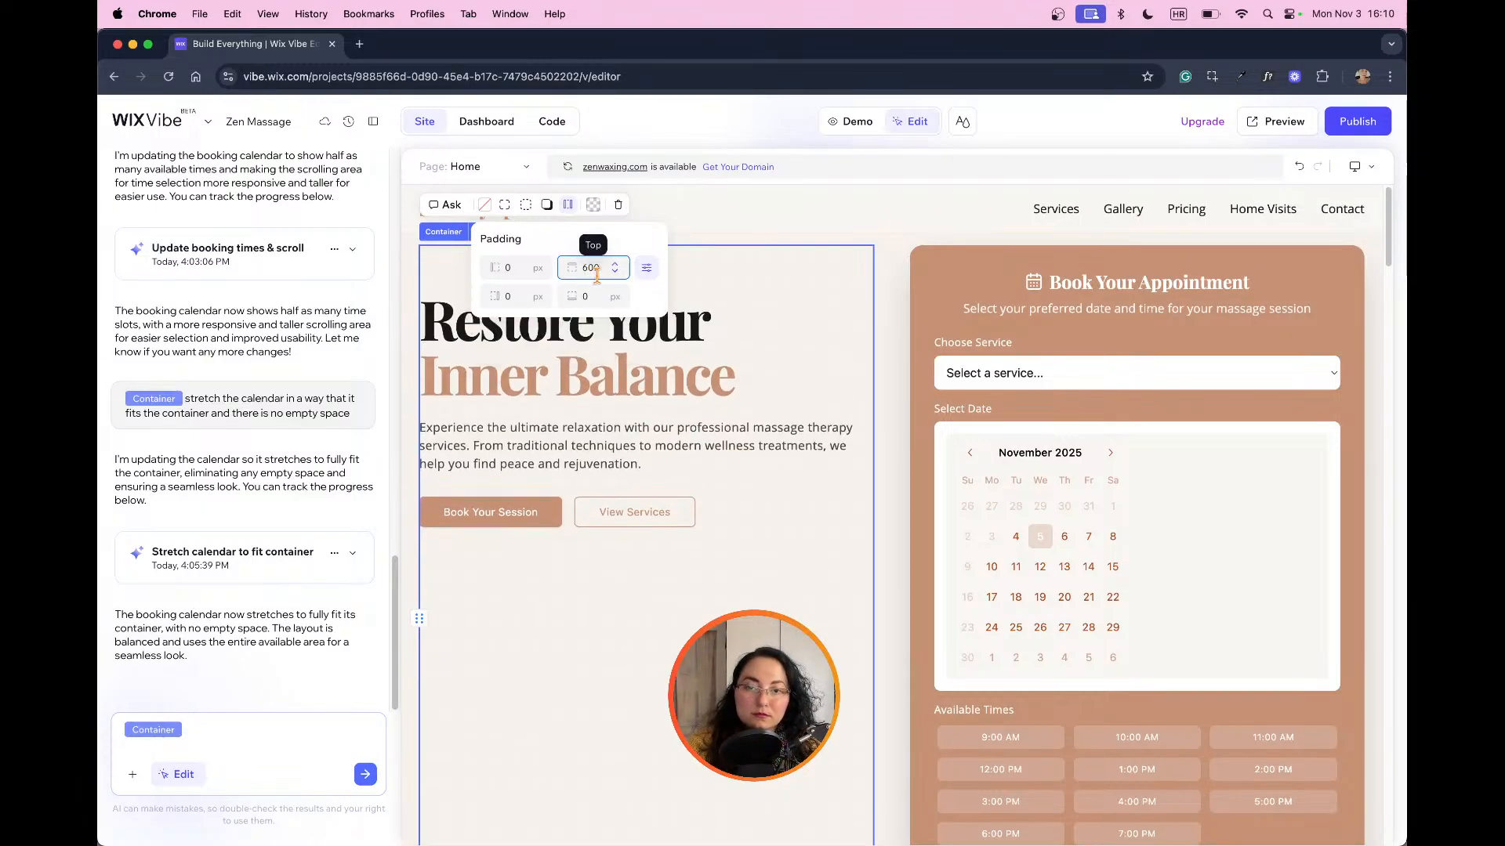
{"action": "type", "text": "900"}
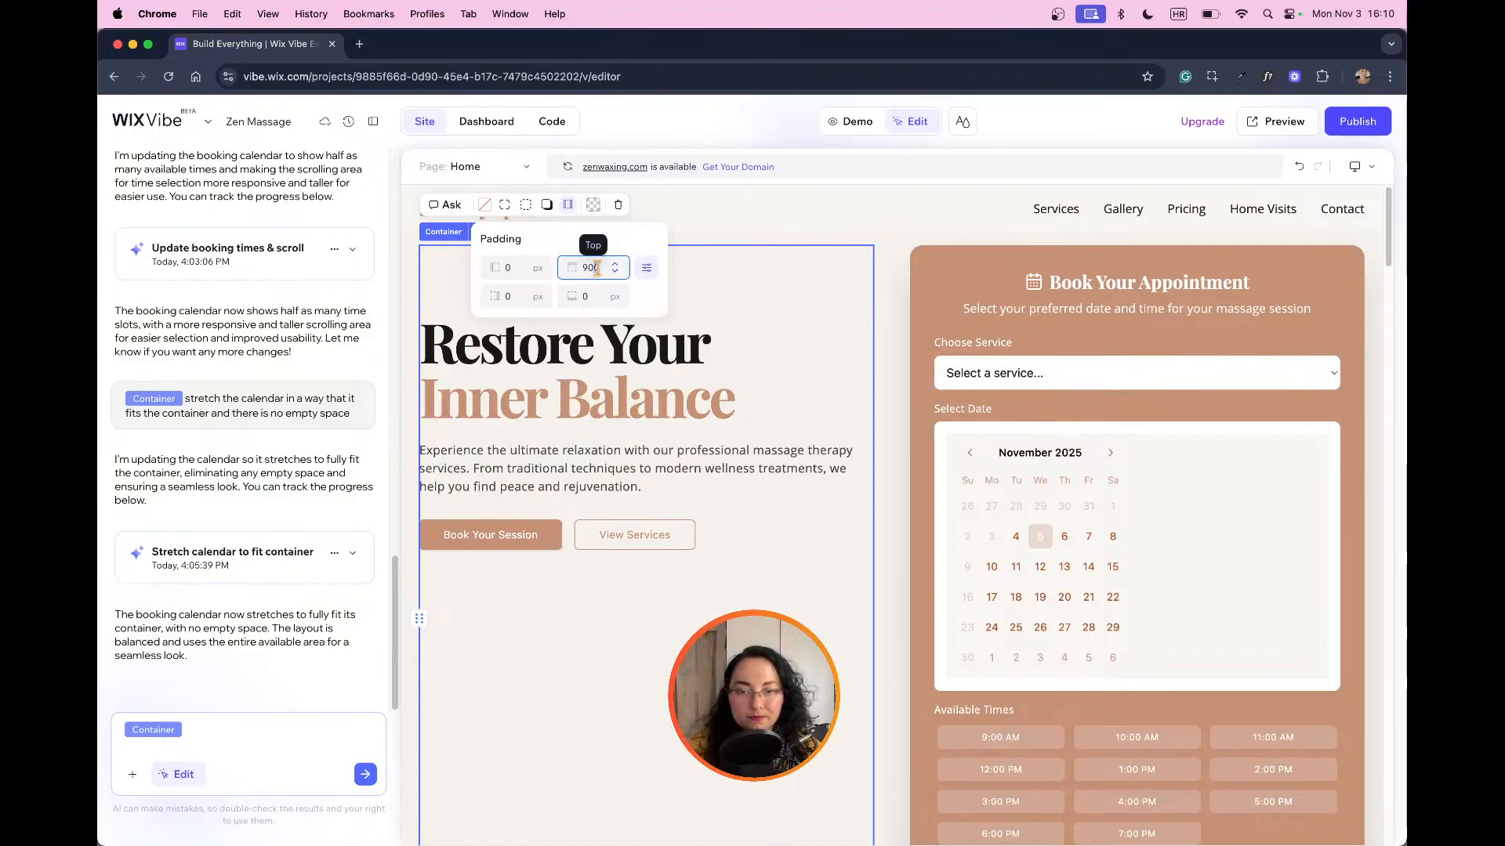
{"action": "type", "text": "12"}
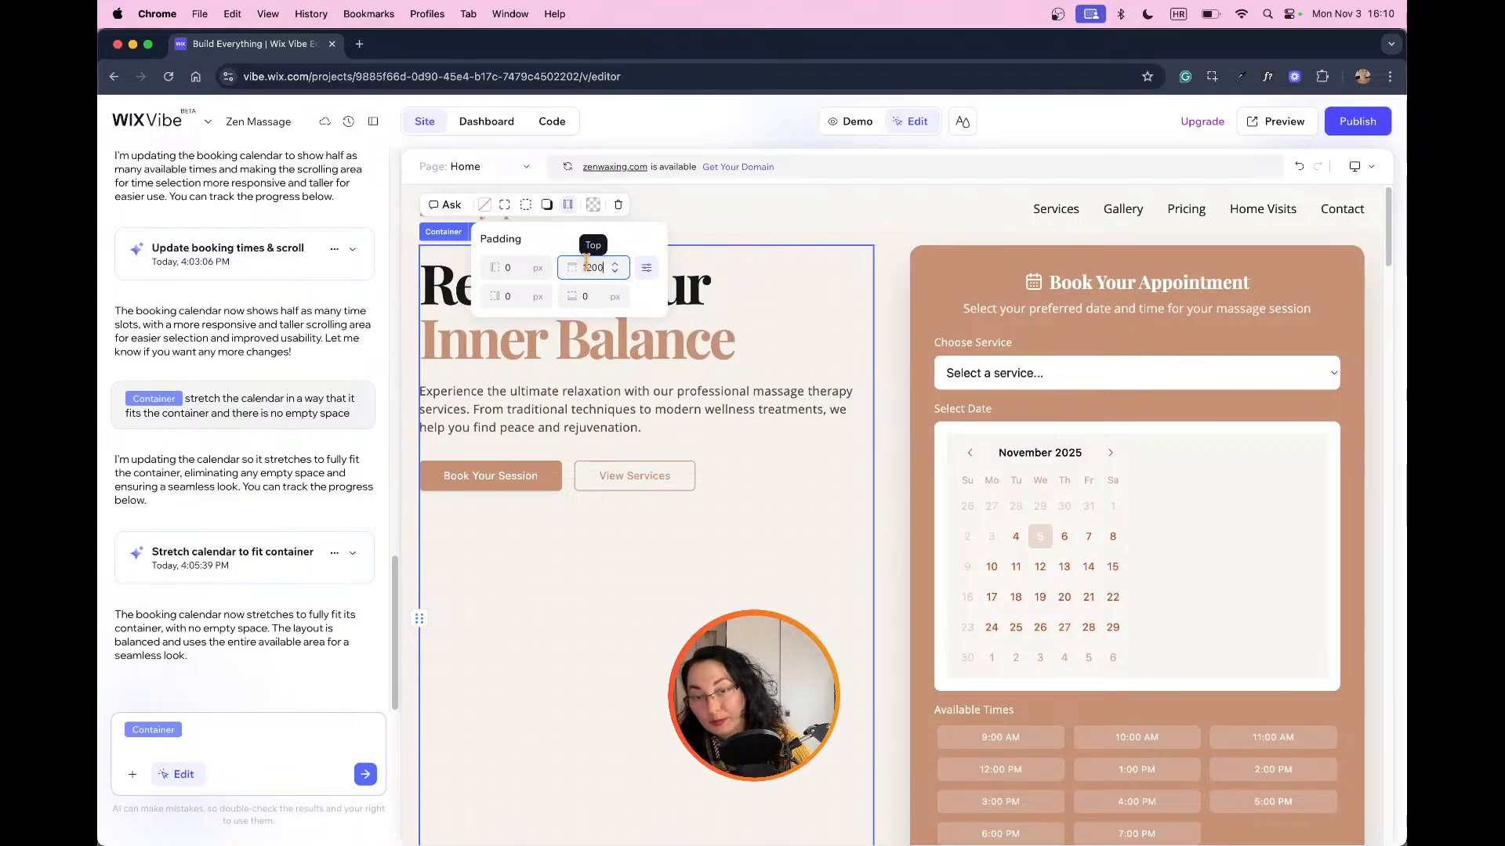
{"action": "key", "text": "BackSpace"}
{"action": "key", "text": "BackSpace"}
{"action": "type", "text": "600"}
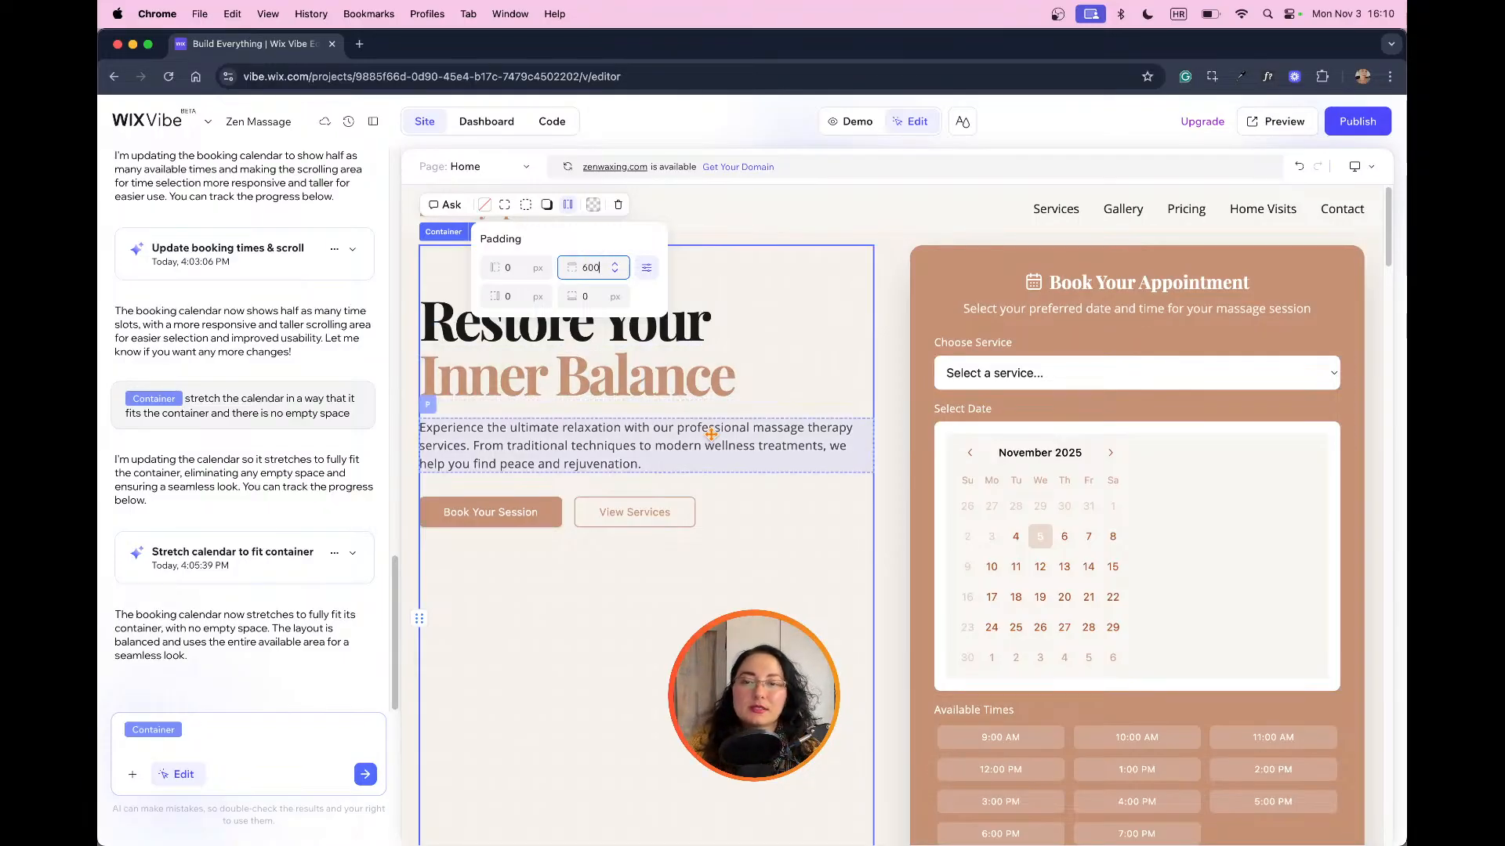
{"action": "left_click", "coordinate": [570, 208]}
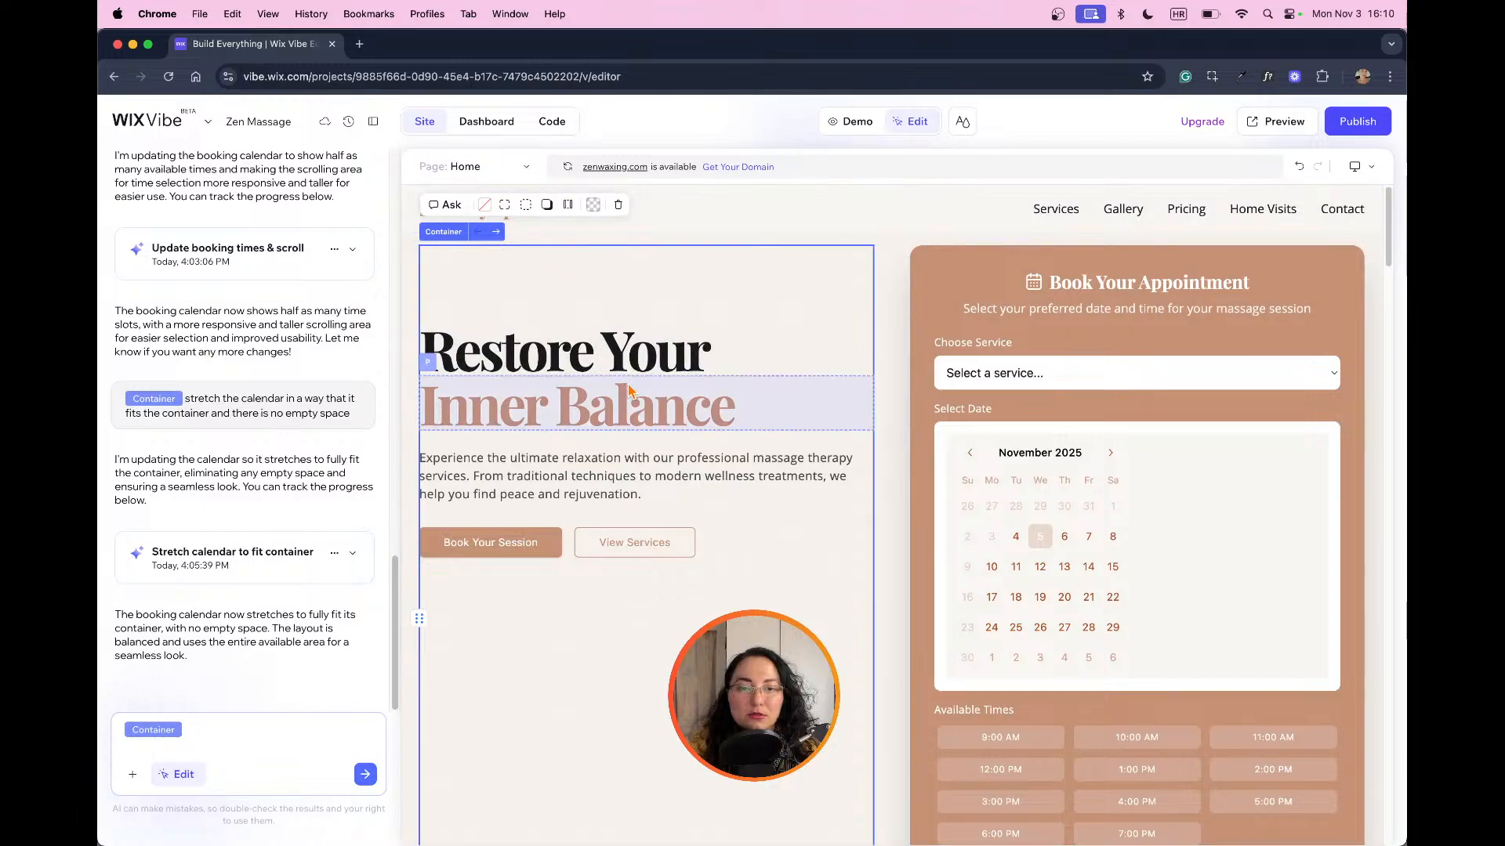
Step: Review the page from the hero to the Our Massage Services section, and check the hero spacing in demo mode
{"action": "scroll", "coordinate": [786, 438], "scroll_direction": "down", "scroll_amount": 10}
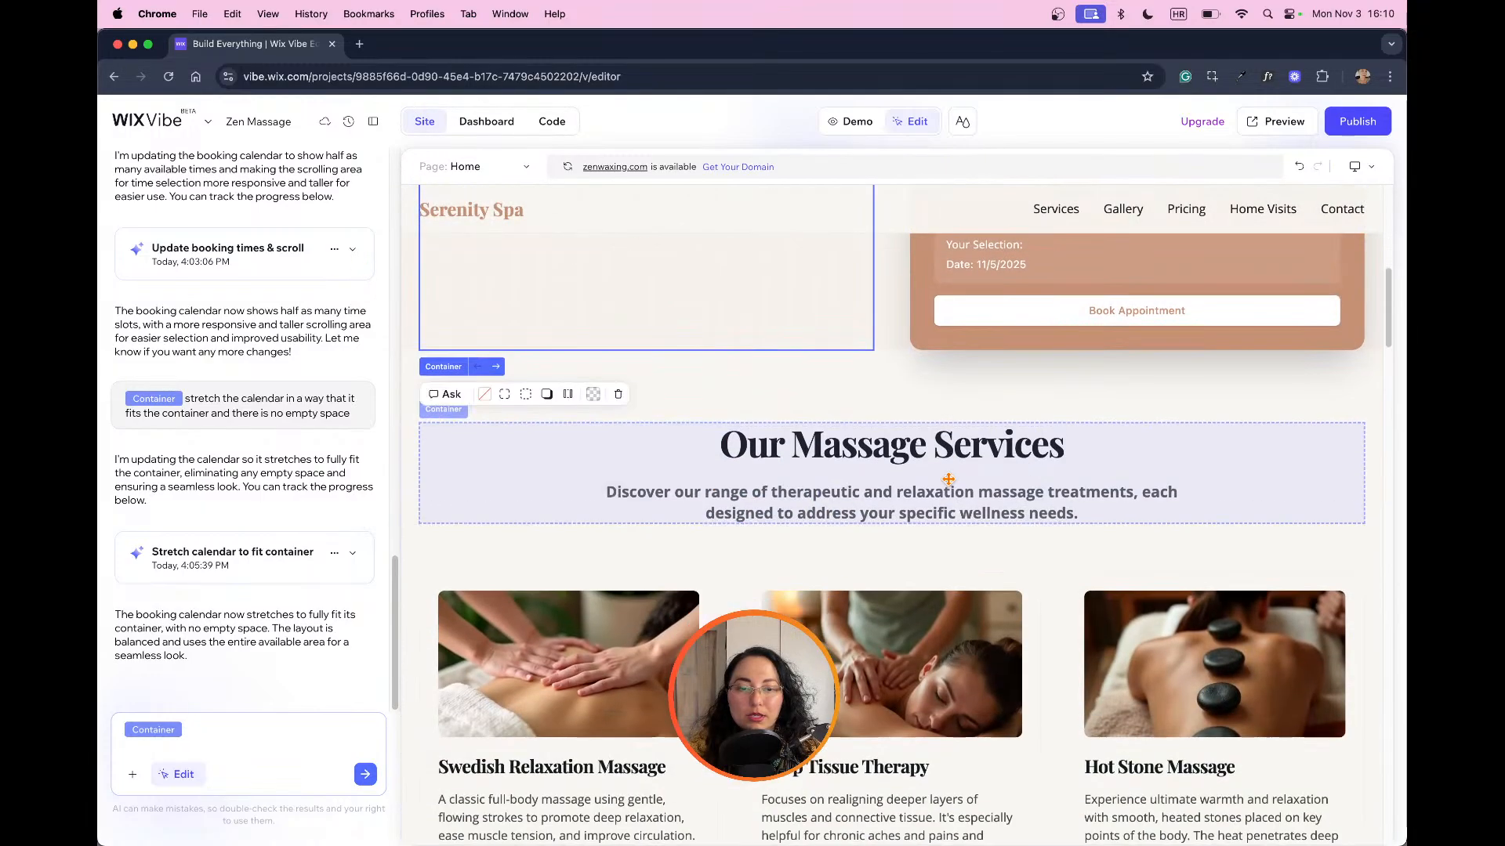
{"action": "scroll", "coordinate": [948, 480], "scroll_direction": "up", "scroll_amount": 9}
{"action": "left_click", "coordinate": [852, 123]}
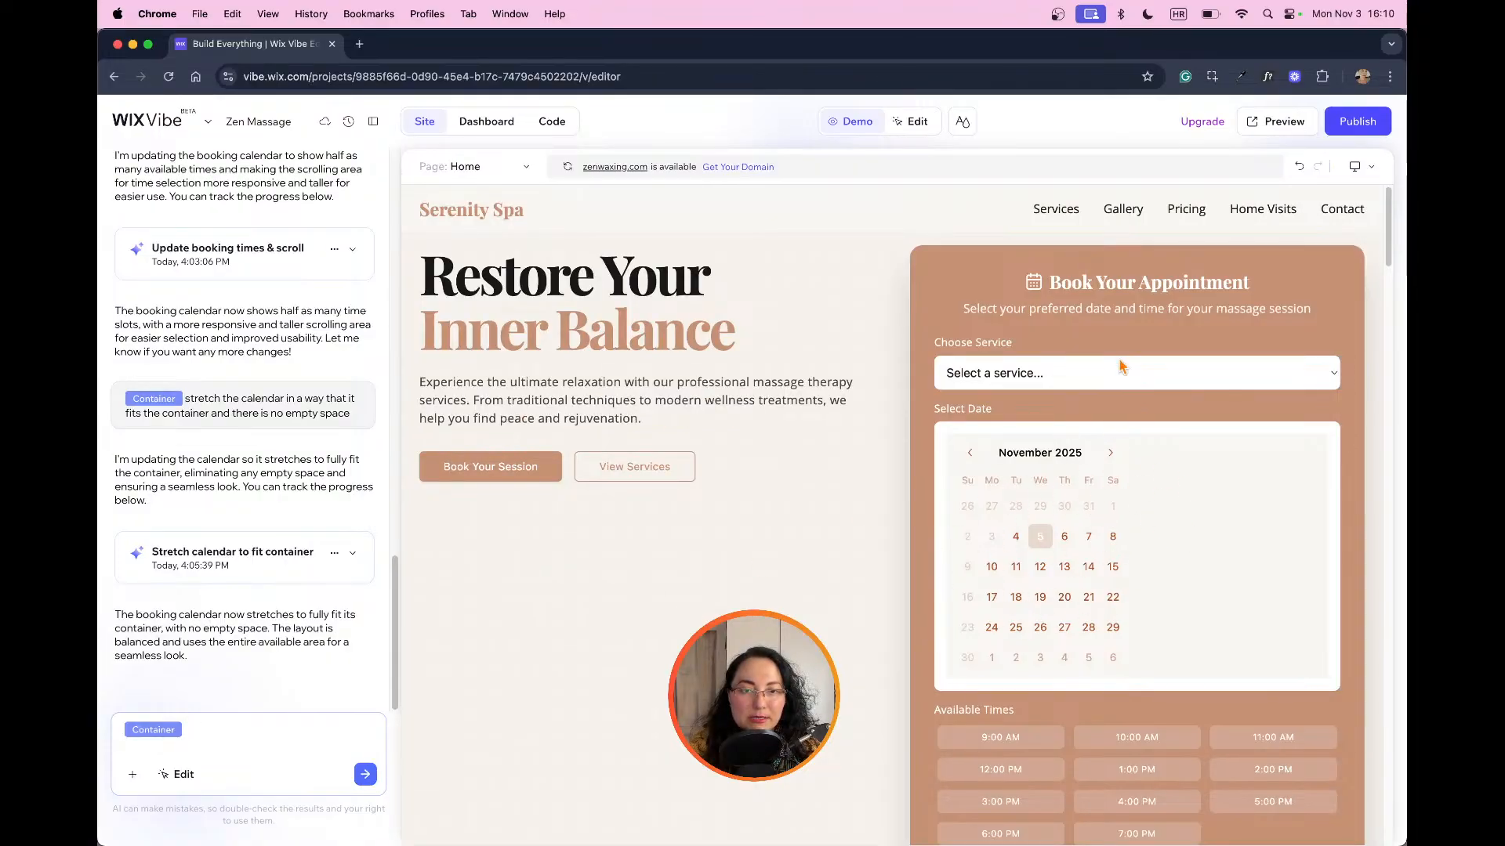
Step: In edit mode, move the booking calendar container above the Select Date label
{"action": "left_click", "coordinate": [911, 122]}
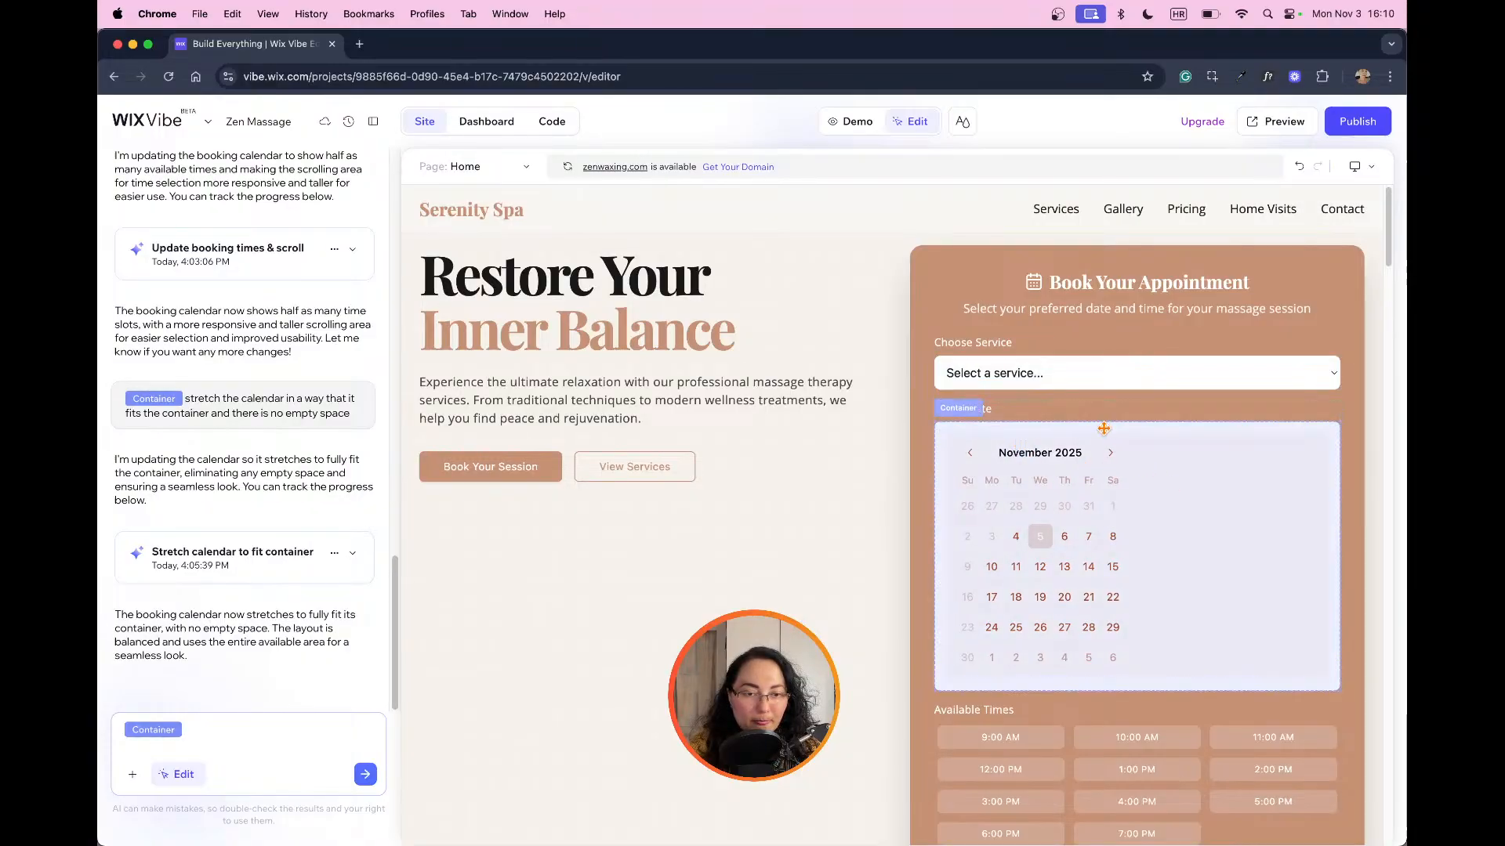
{"action": "left_click", "coordinate": [1103, 429]}
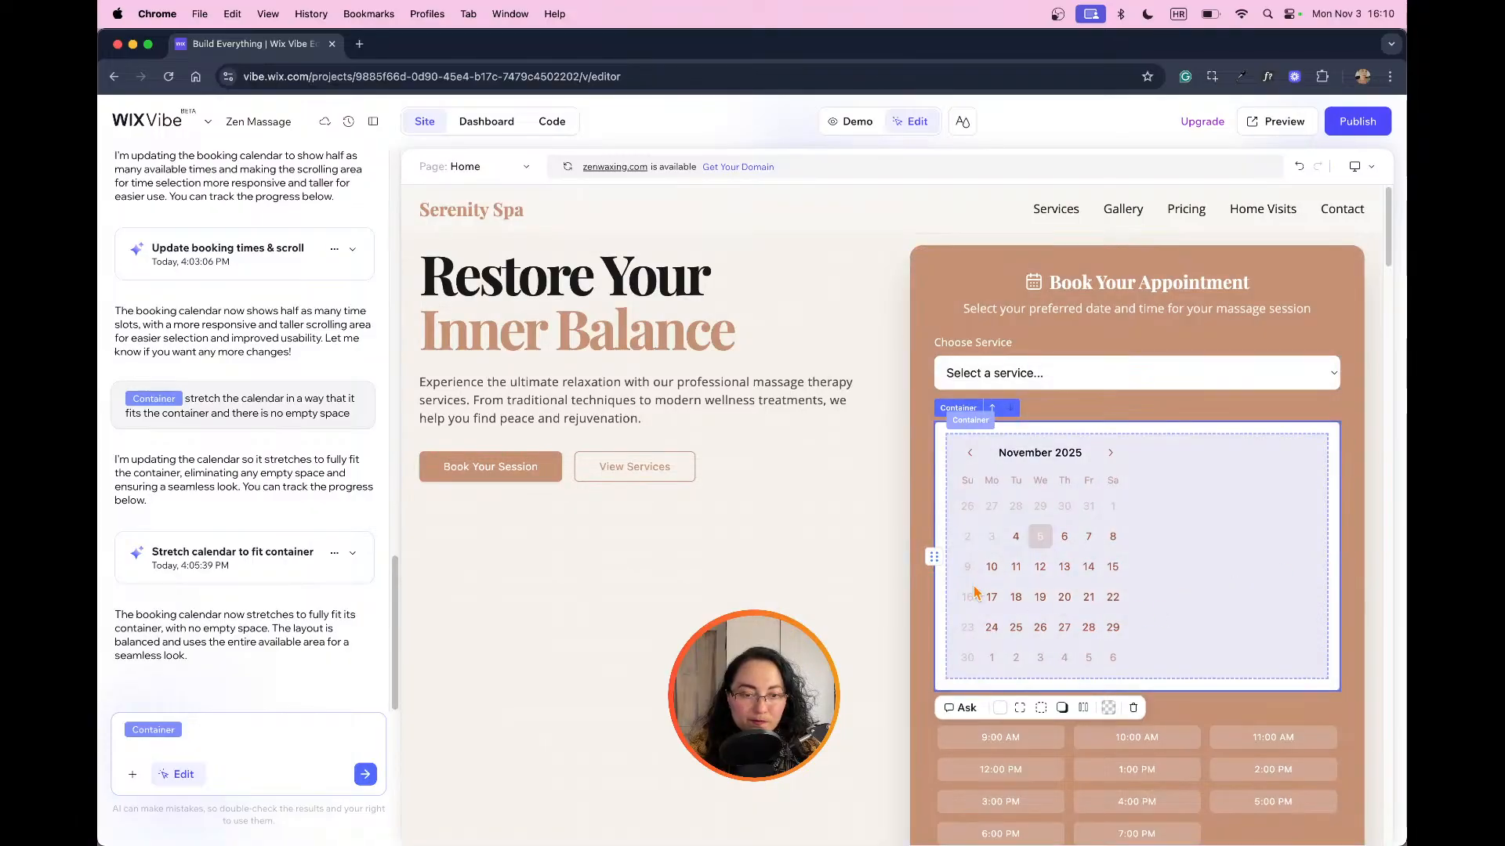
{"action": "left_click_drag", "start_coordinate": [974, 593], "coordinate": [1176, 570]}
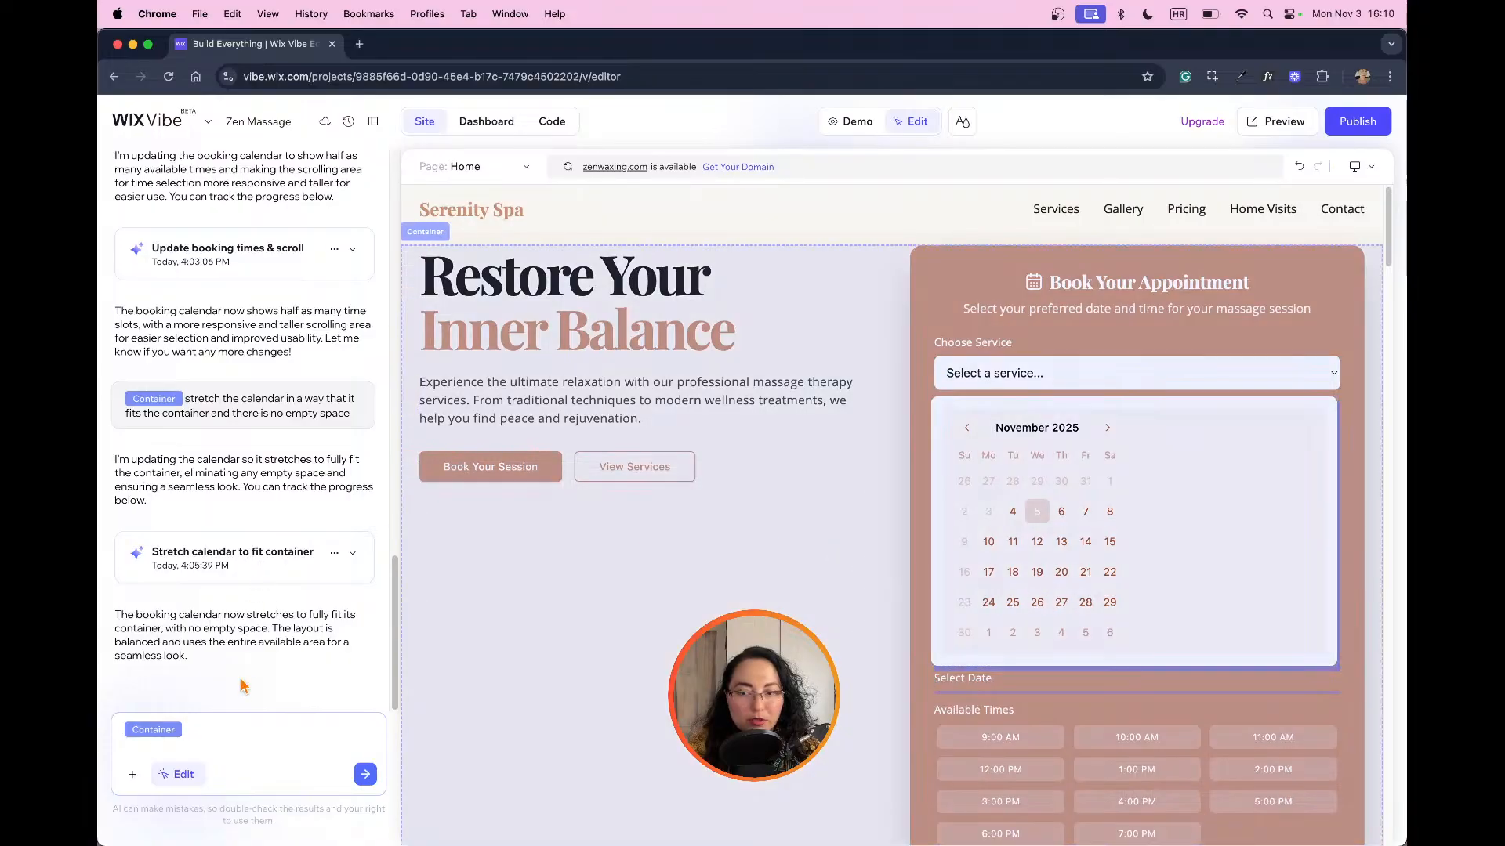
Step: Target the calendar area of the booking form and ask the AI to "reduce the width in half"
{"action": "left_click", "coordinate": [958, 410]}
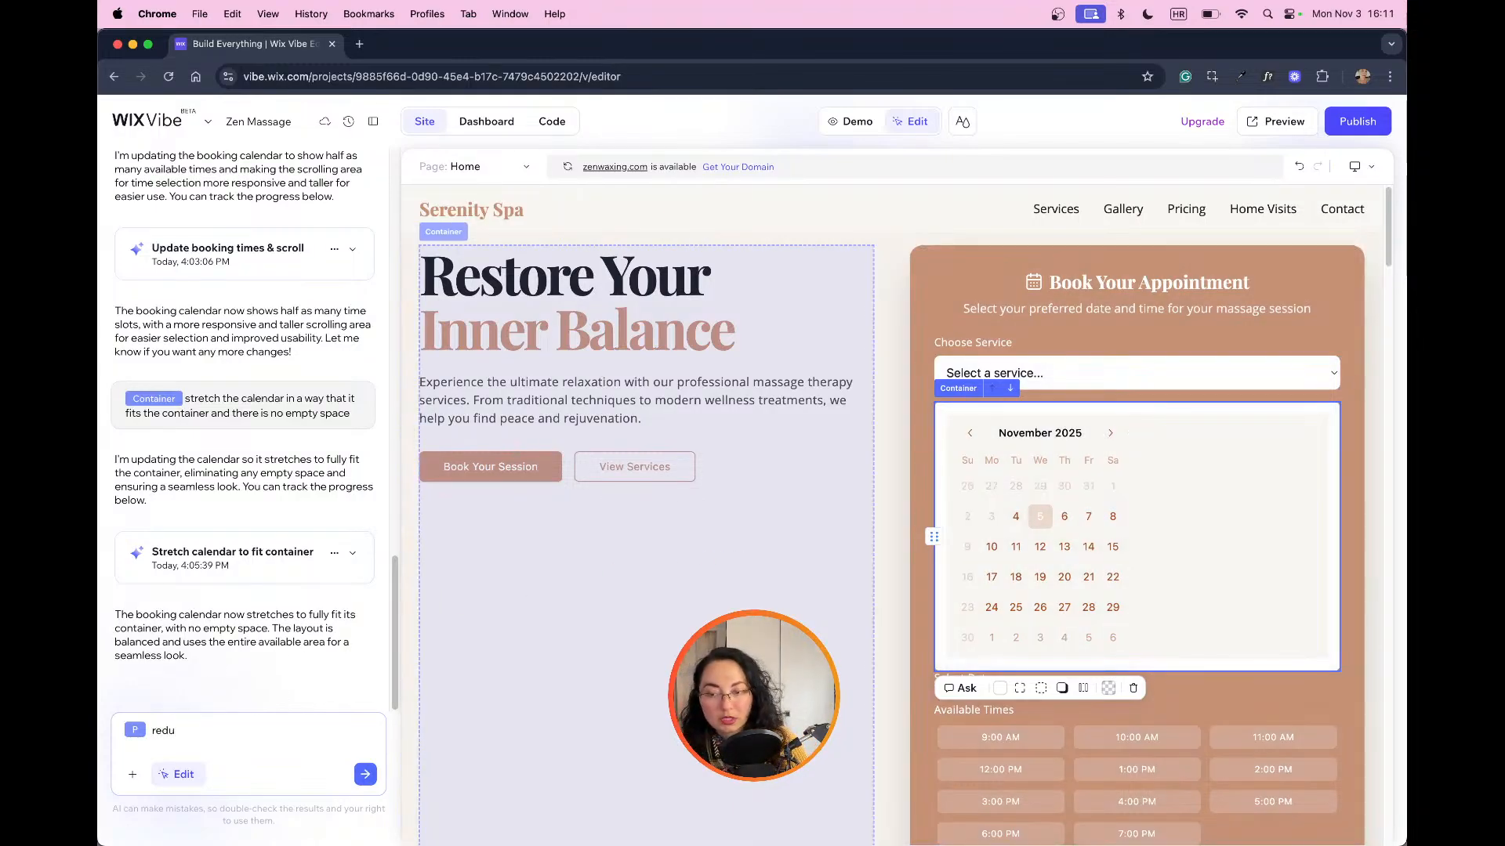
{"action": "type", "text": "ce the w"}
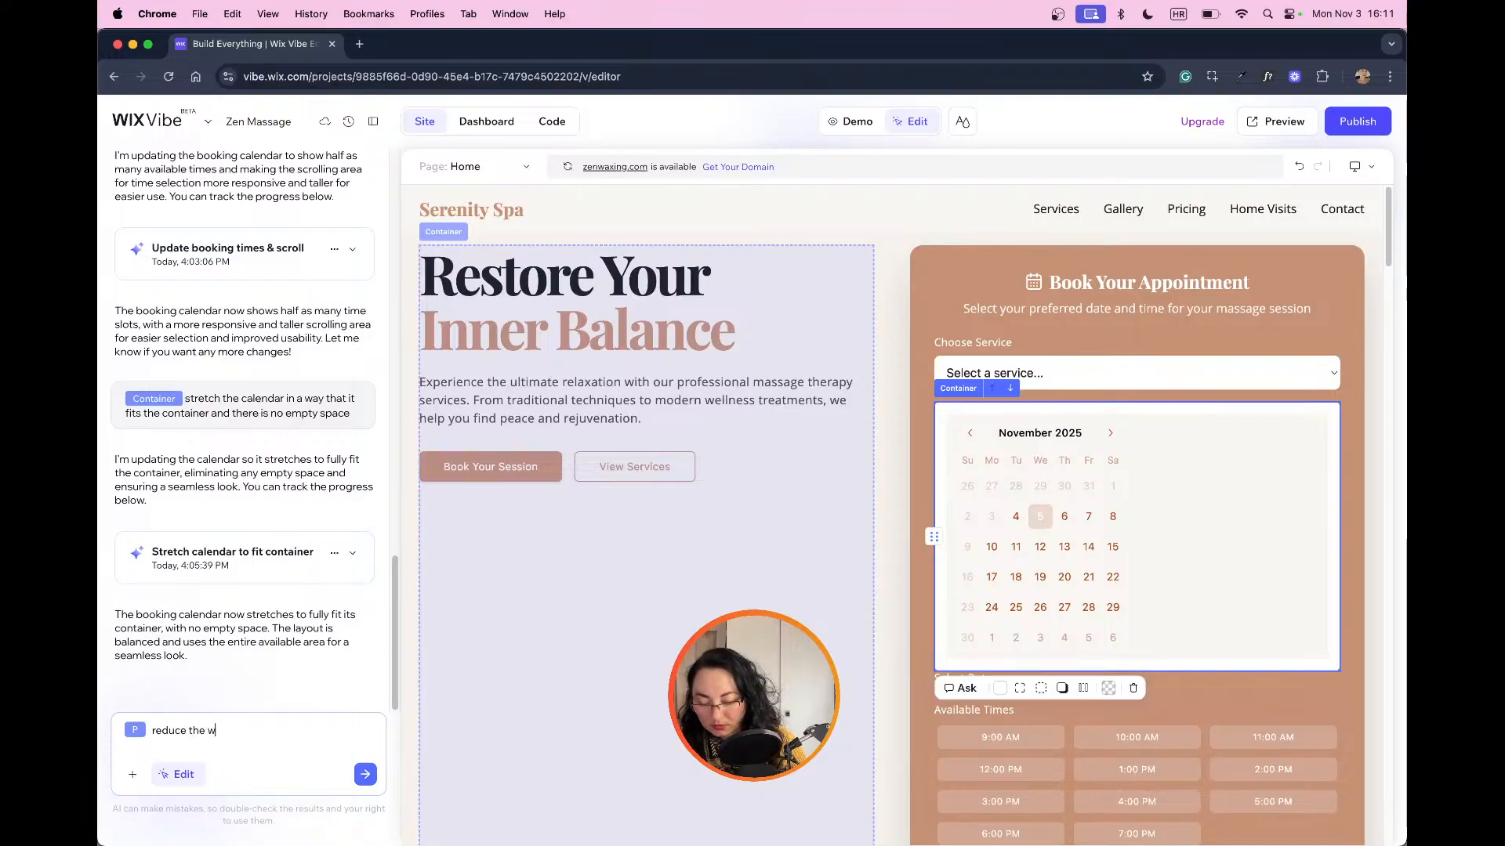
{"action": "type", "text": "idth in half"}
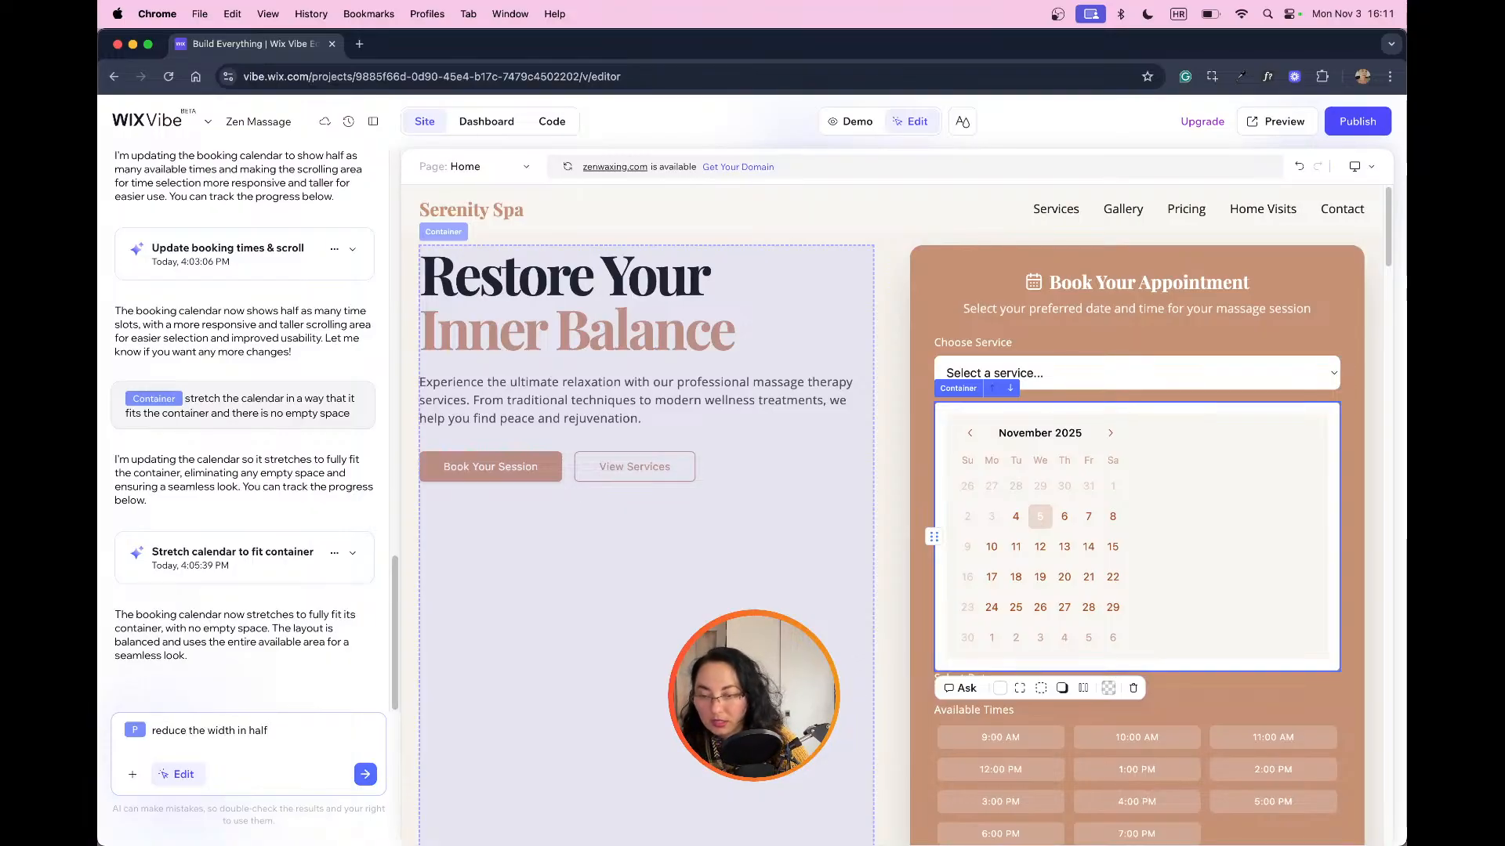
{"action": "key", "text": "Return"}
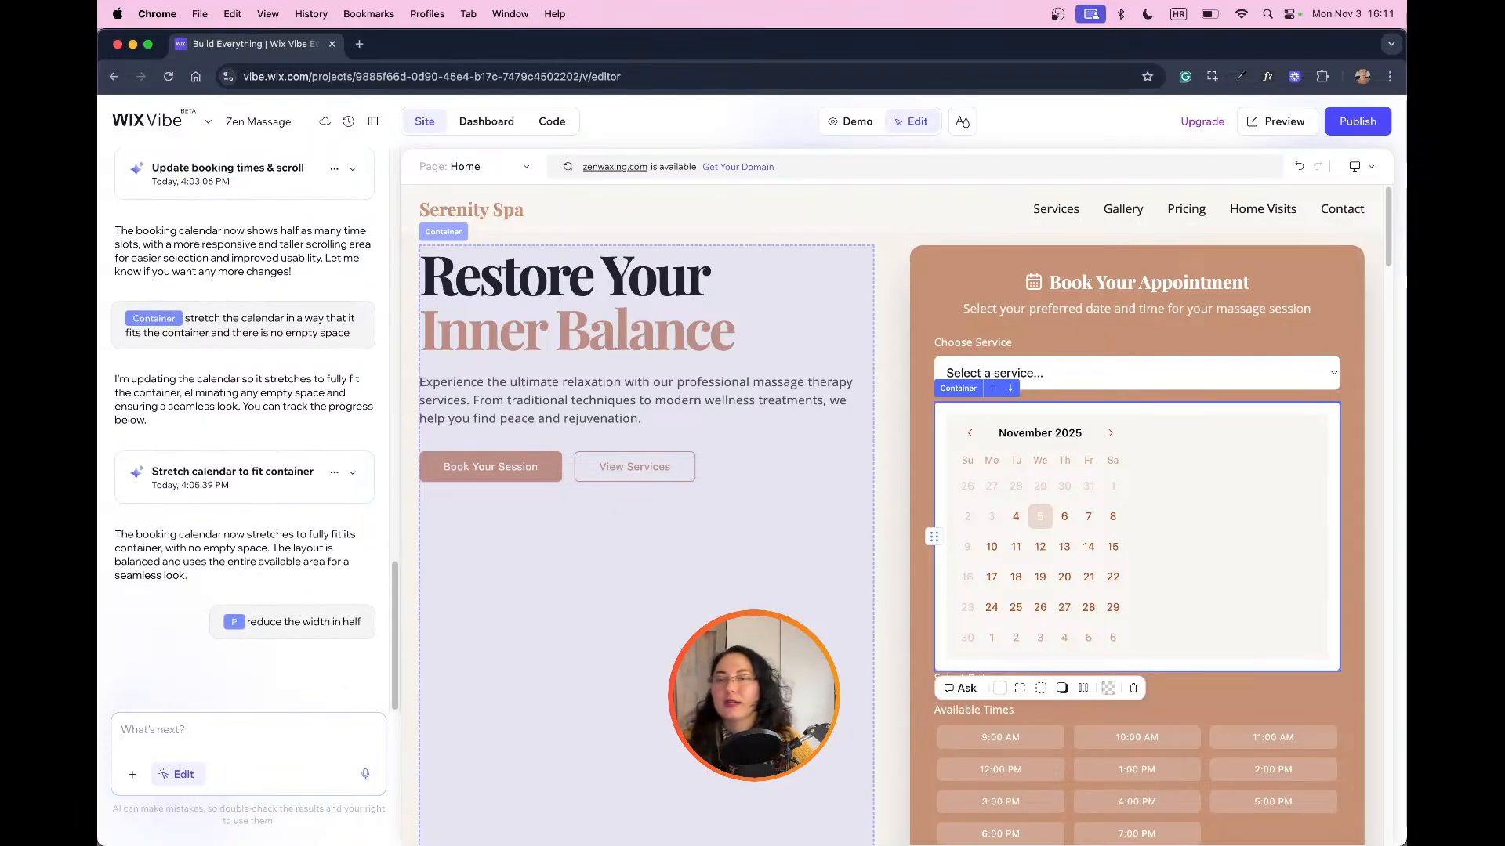
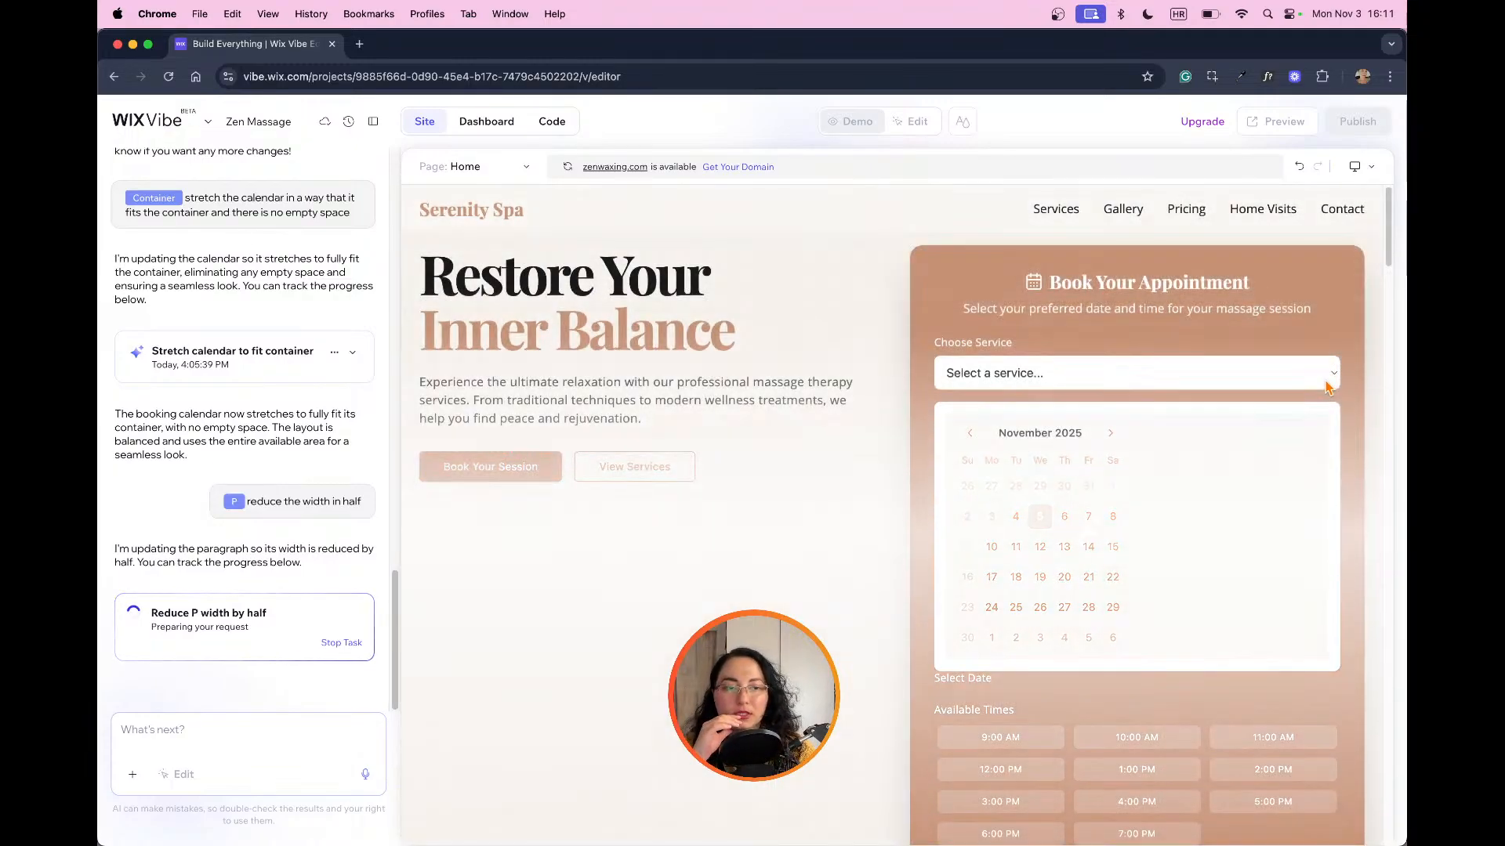
Step: Review the page from the booking form to the footer and back, and check the resized calendar in demo mode
{"action": "scroll", "coordinate": [1327, 386], "scroll_direction": "down", "scroll_amount": 10}
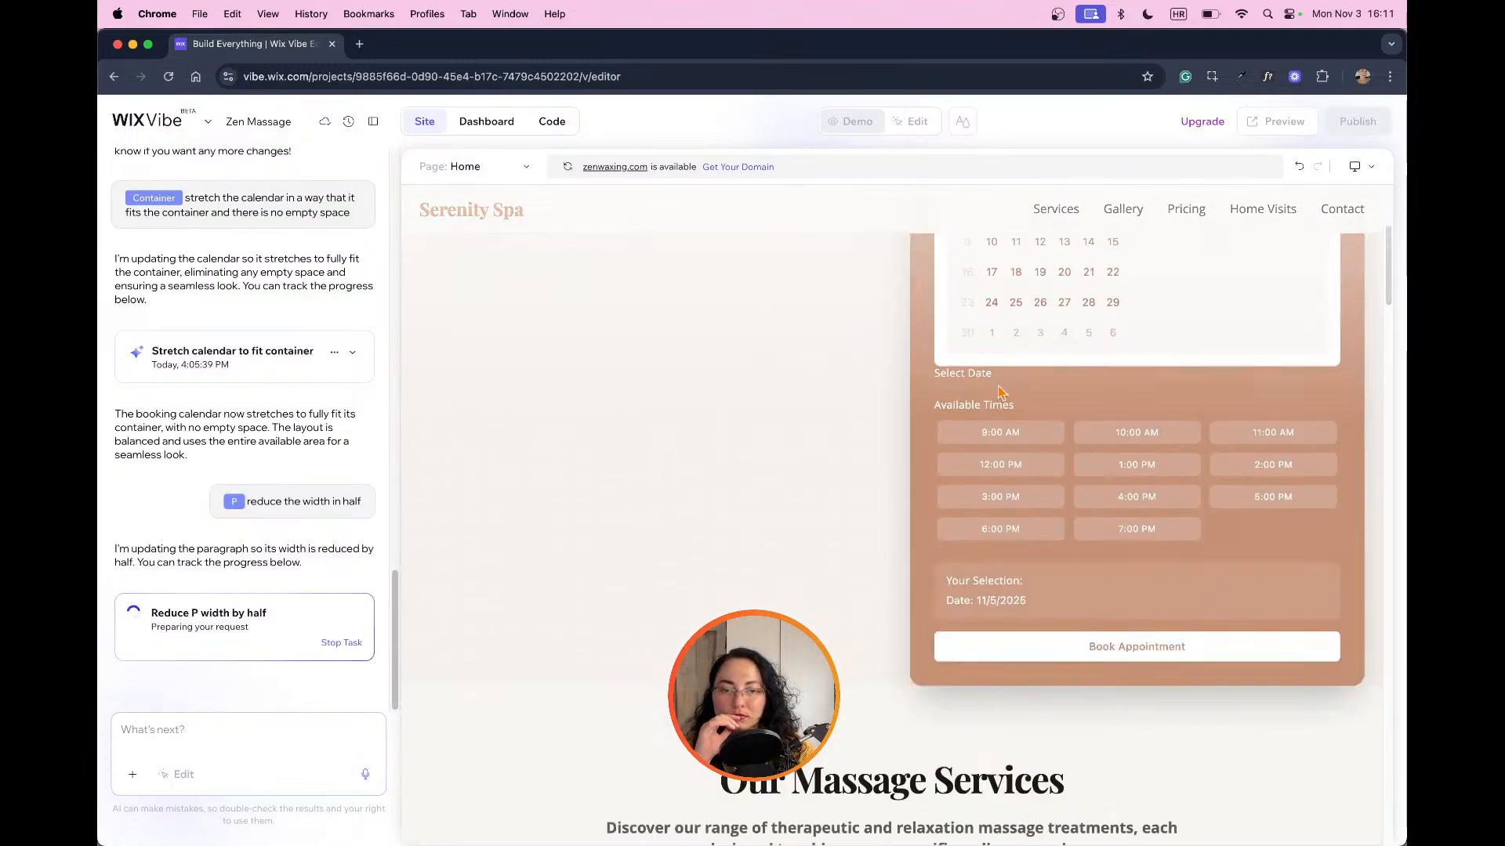
{"action": "scroll", "coordinate": [1246, 437], "scroll_direction": "down", "scroll_amount": 8}
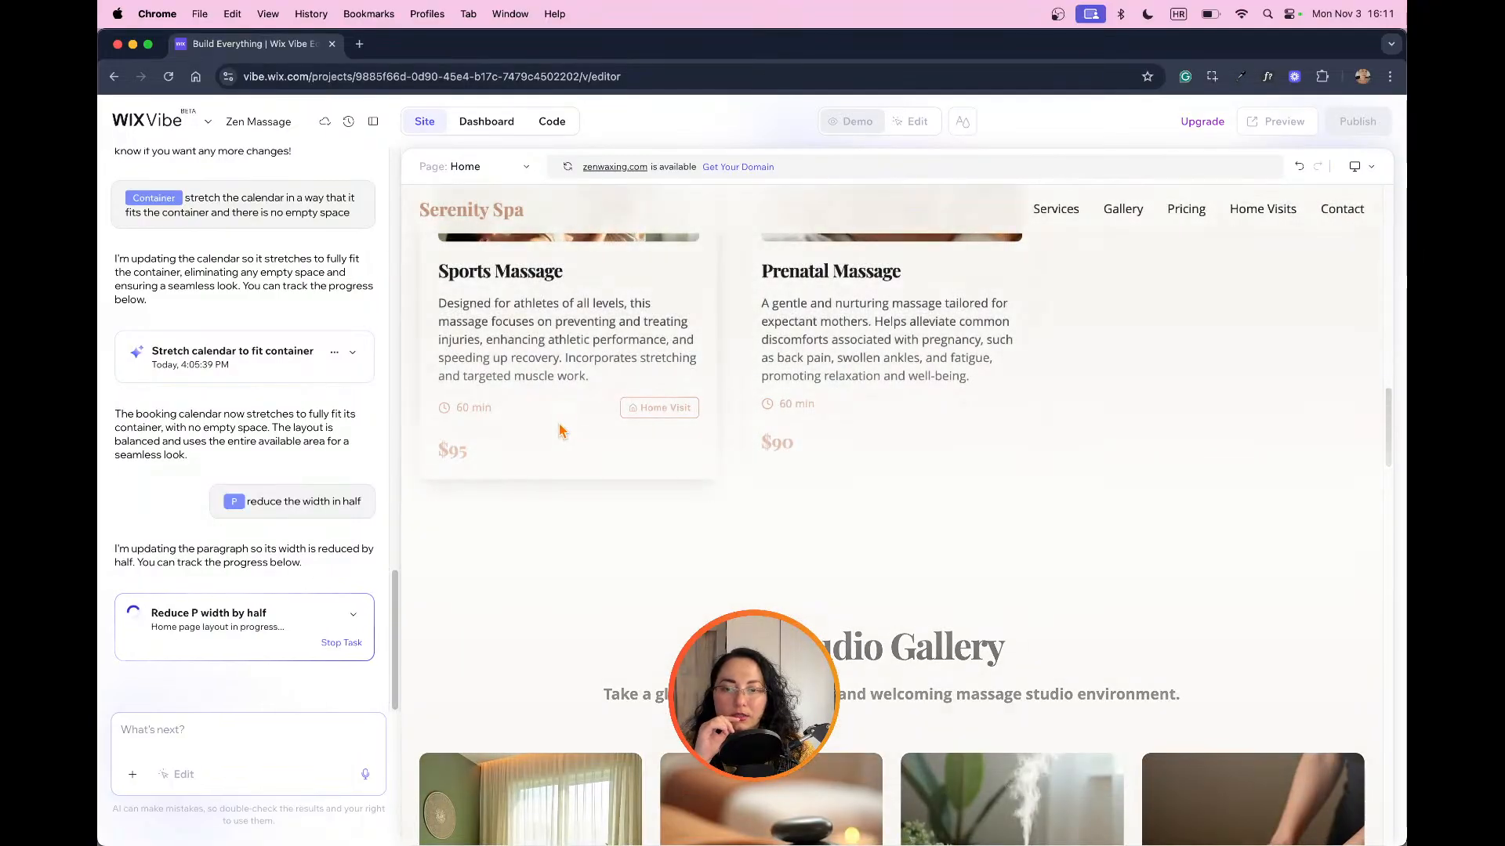
{"action": "scroll", "coordinate": [802, 468], "scroll_direction": "down", "scroll_amount": 5}
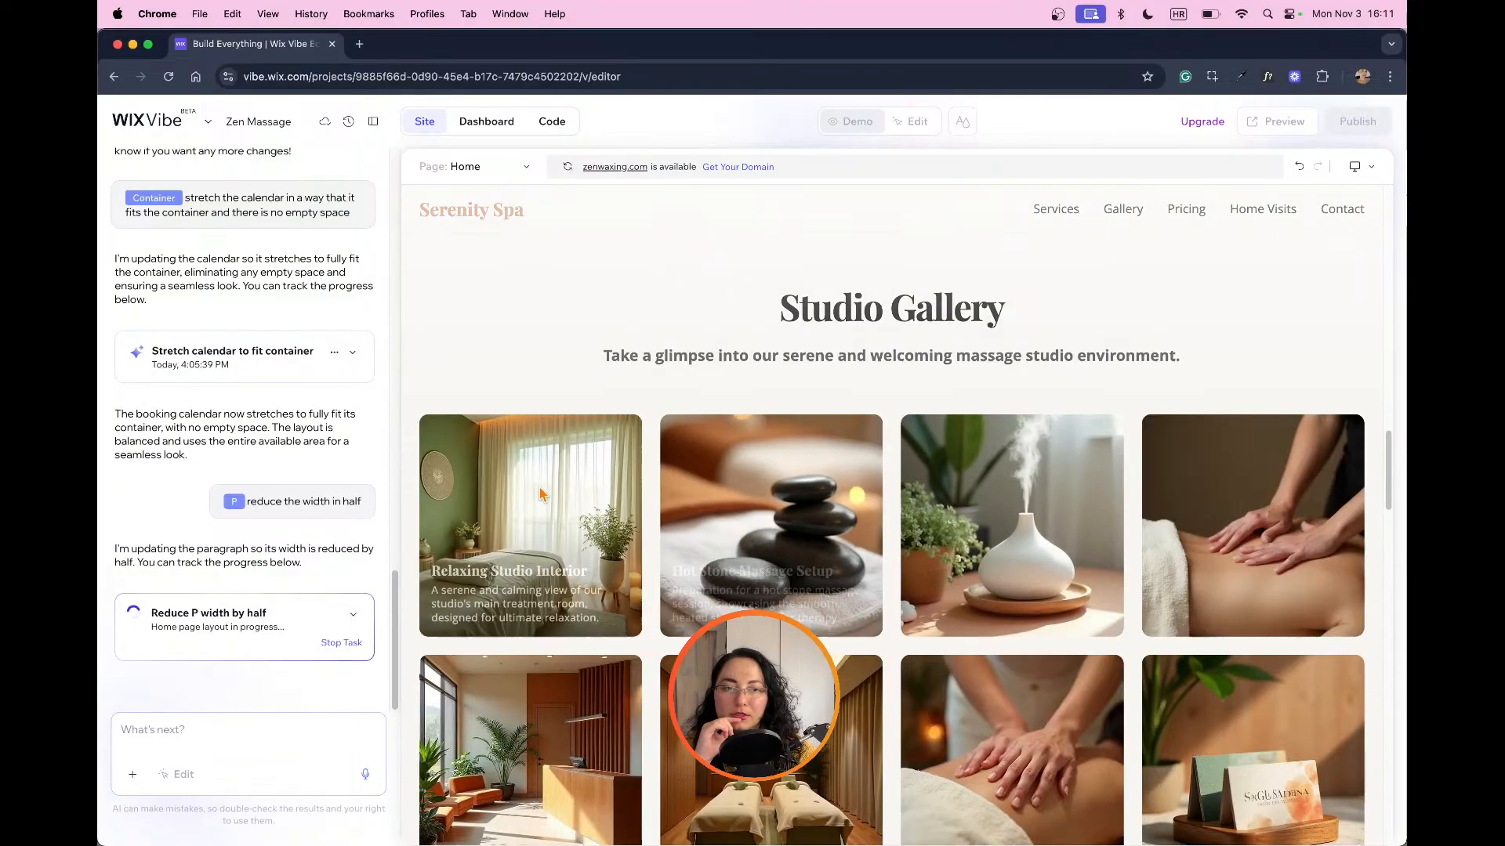
{"action": "scroll", "coordinate": [940, 466], "scroll_direction": "down", "scroll_amount": 3}
{"action": "scroll", "coordinate": [1149, 455], "scroll_direction": "down", "scroll_amount": 8}
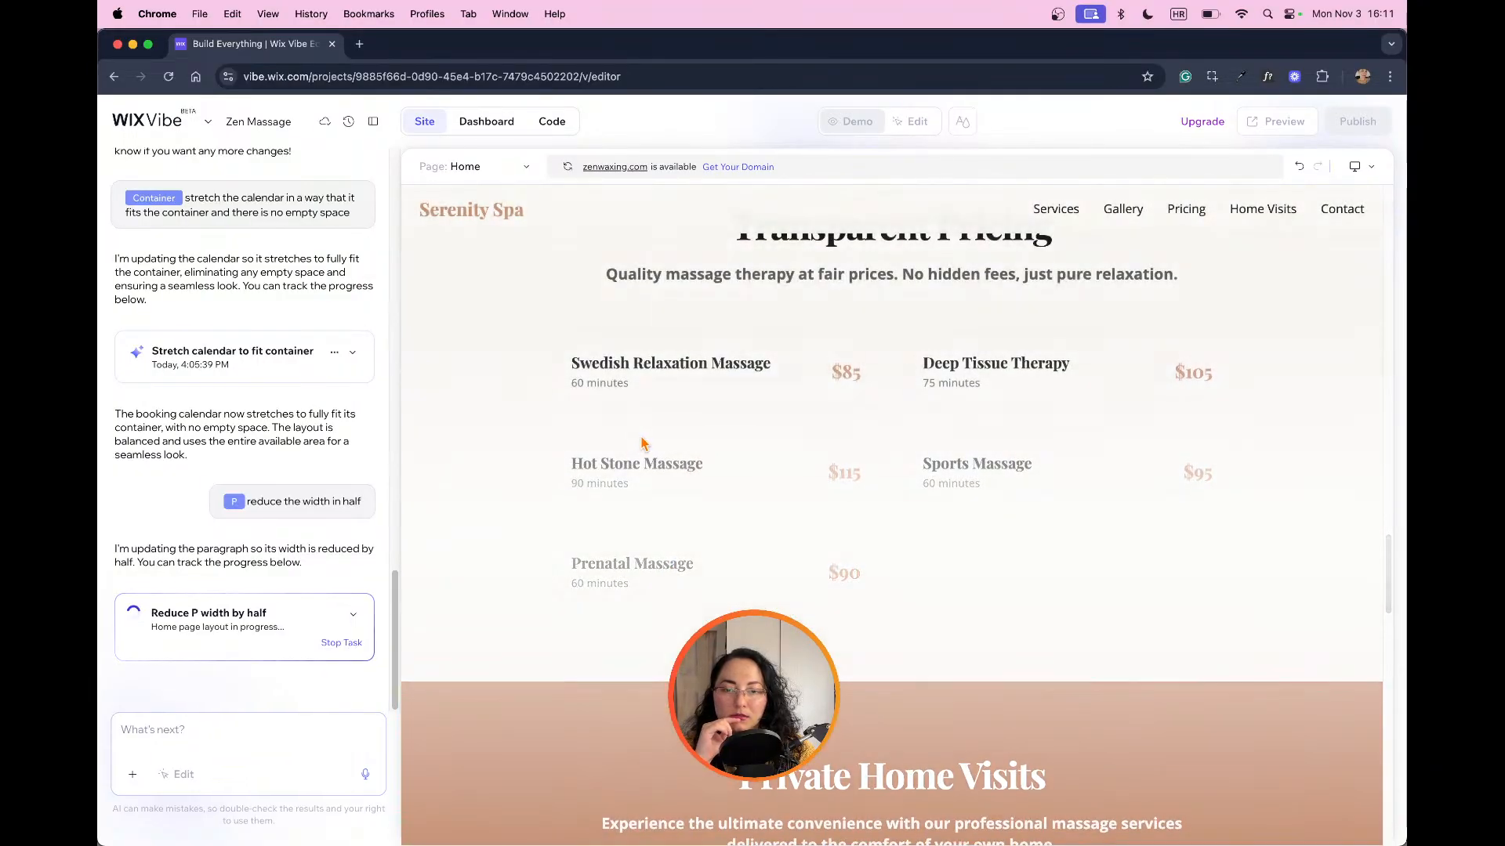
{"action": "scroll", "coordinate": [709, 440], "scroll_direction": "down", "scroll_amount": 10}
{"action": "scroll", "coordinate": [808, 441], "scroll_direction": "down", "scroll_amount": 12}
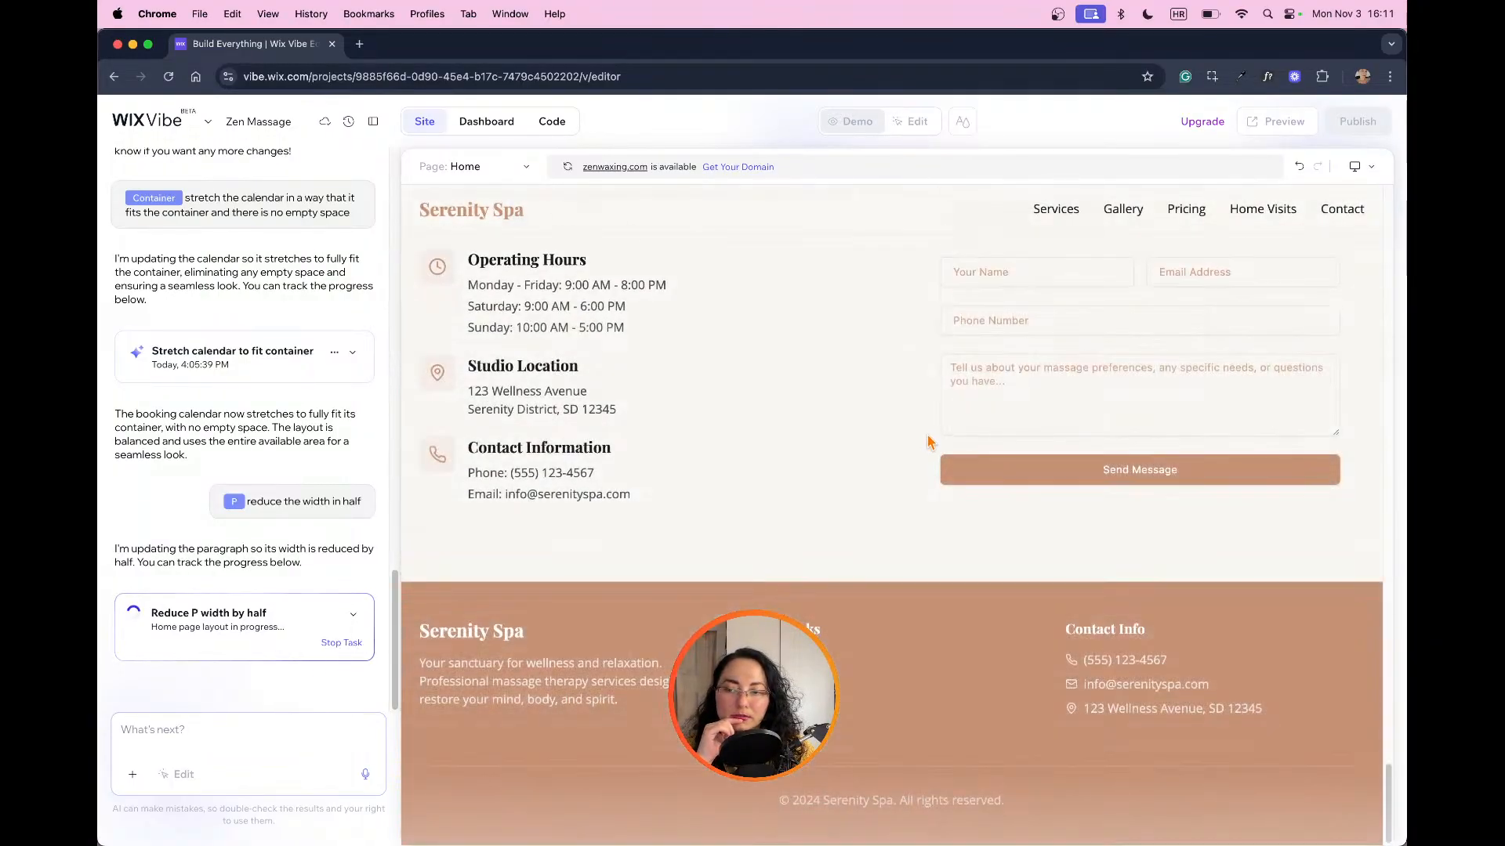
{"action": "scroll", "coordinate": [934, 440], "scroll_direction": "up", "scroll_amount": 20}
{"action": "scroll", "coordinate": [935, 440], "scroll_direction": "up", "scroll_amount": 20}
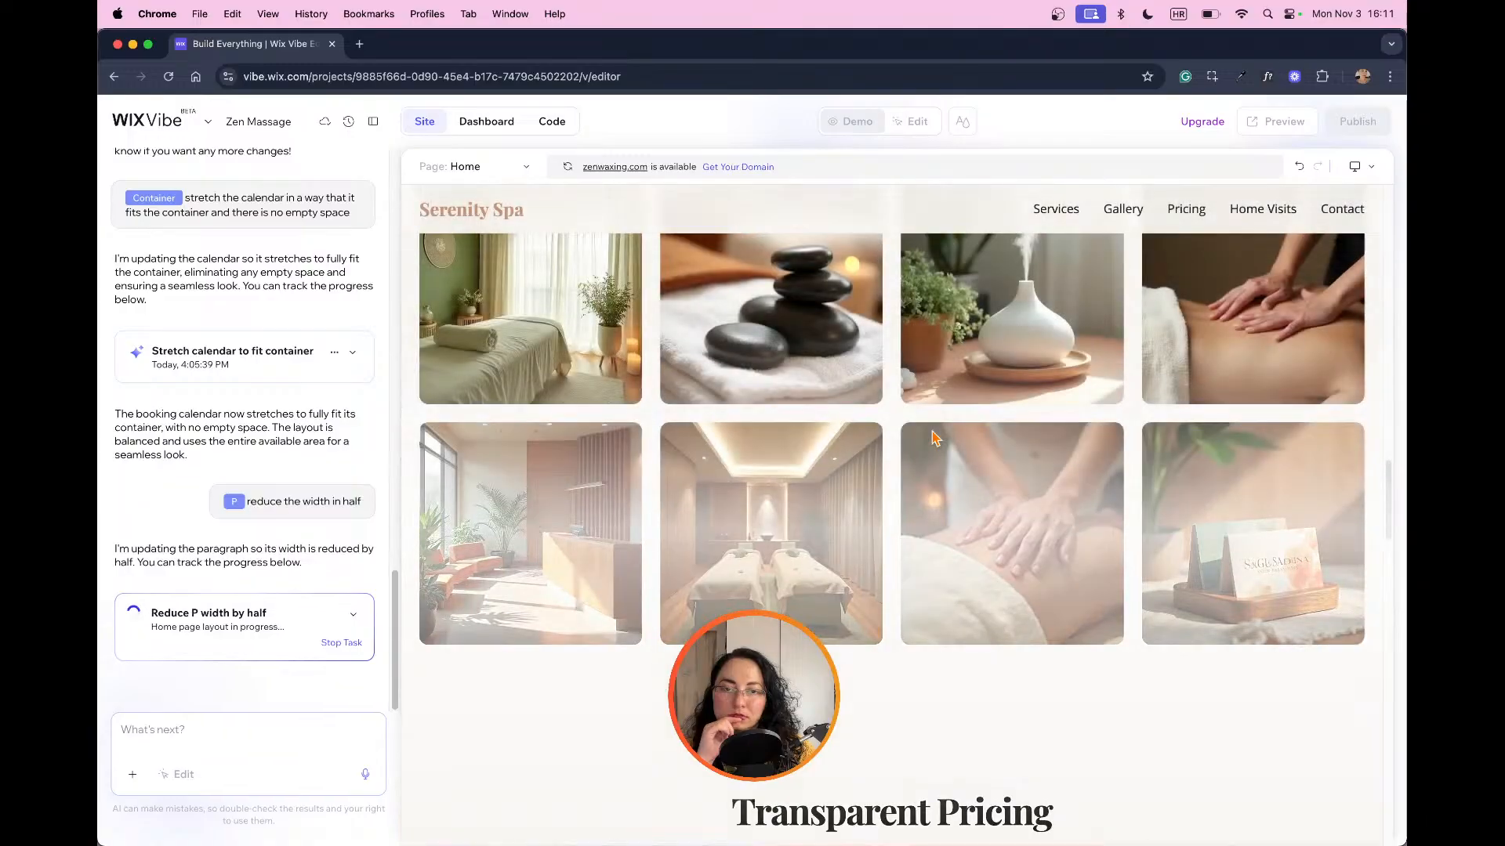
{"action": "scroll", "coordinate": [934, 440], "scroll_direction": "up", "scroll_amount": 10}
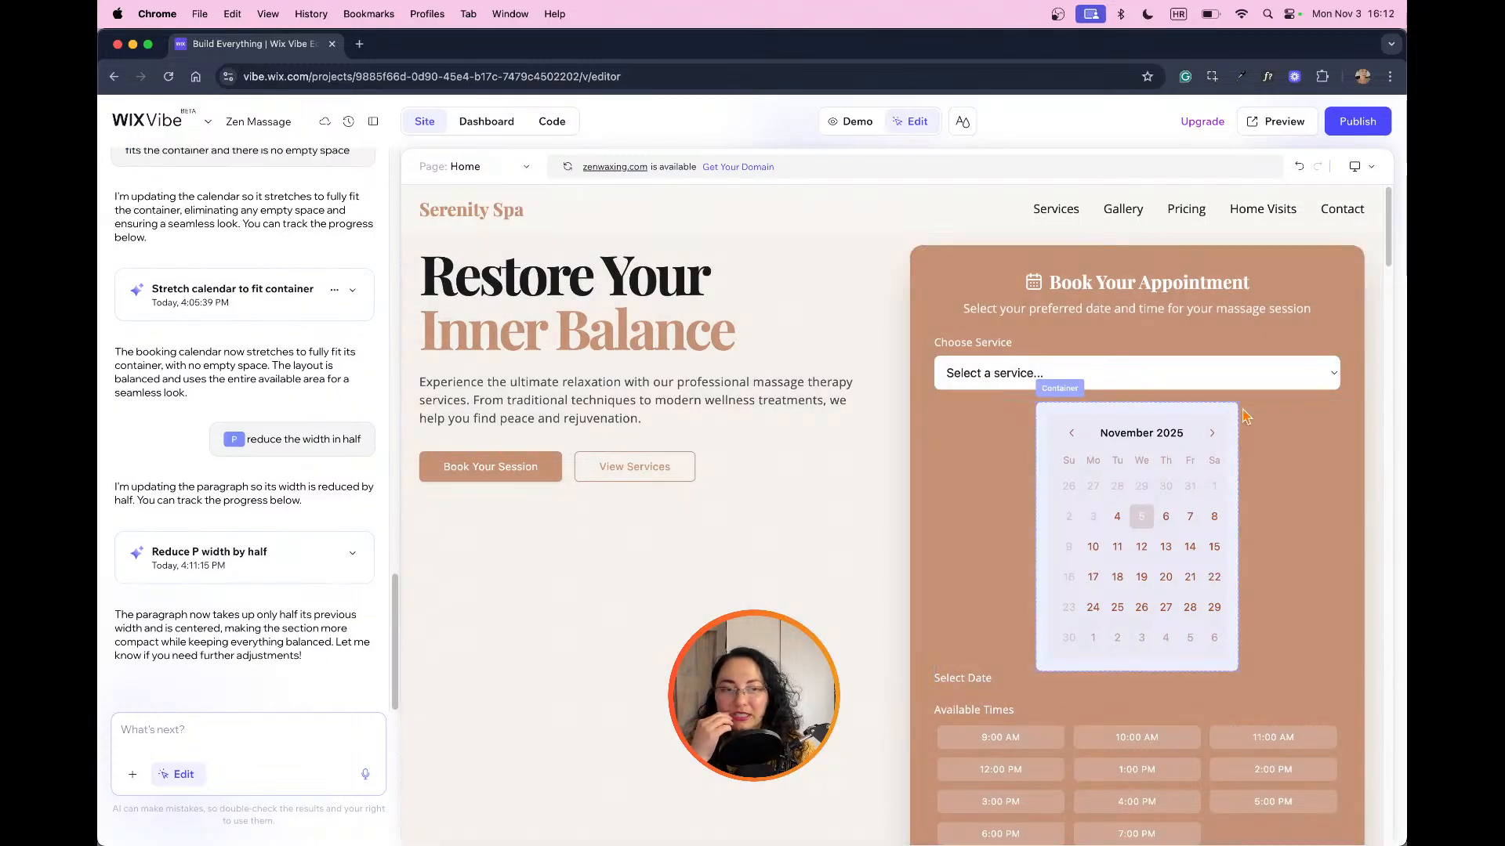
{"action": "left_click", "coordinate": [863, 123]}
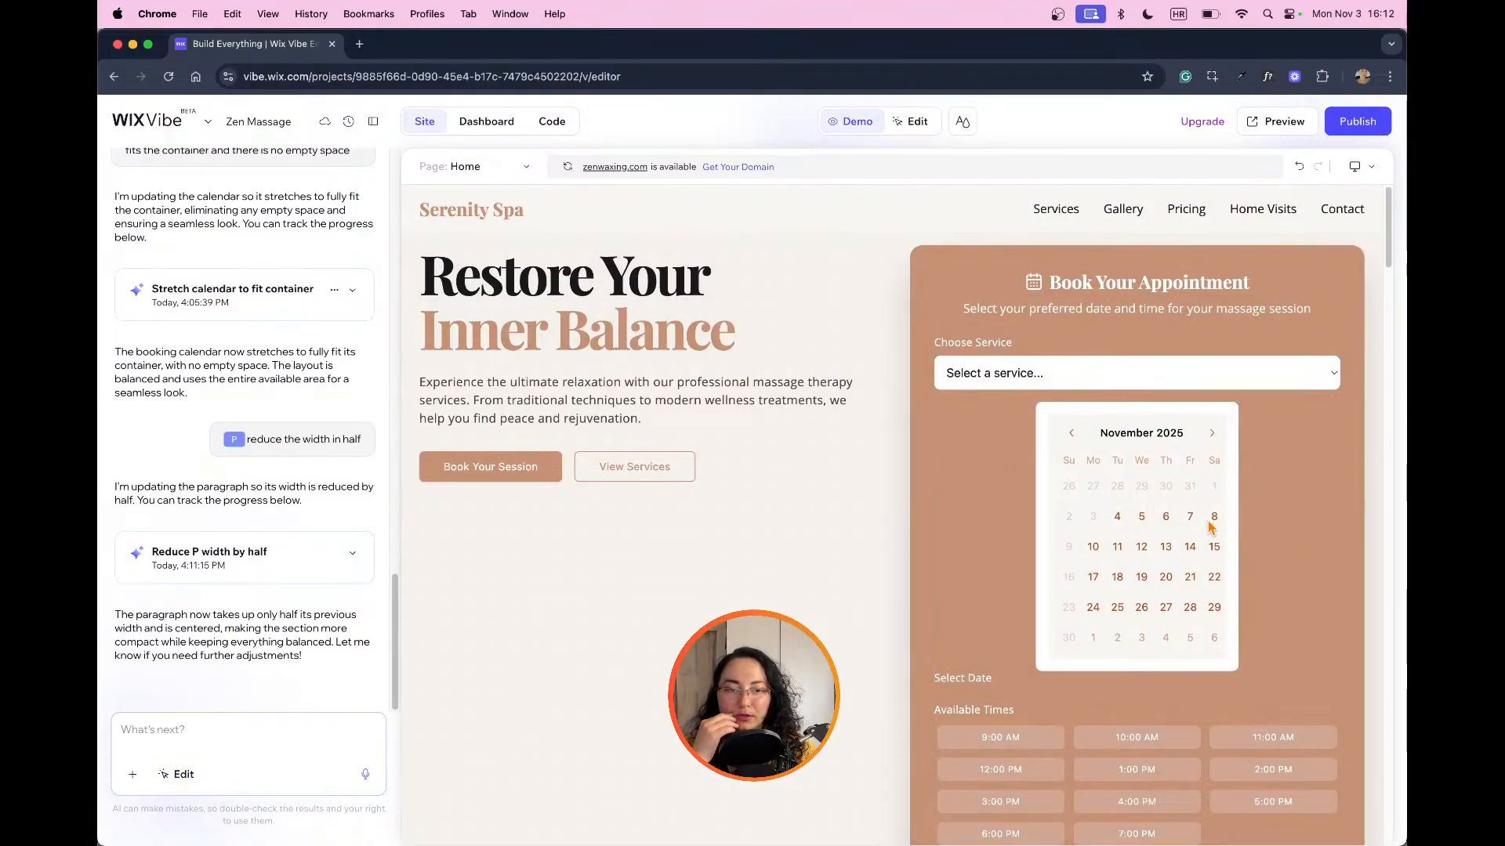
Step: In edit mode, set the booking calendar container's horizontal and vertical padding to 20 px
{"action": "left_click", "coordinate": [909, 121]}
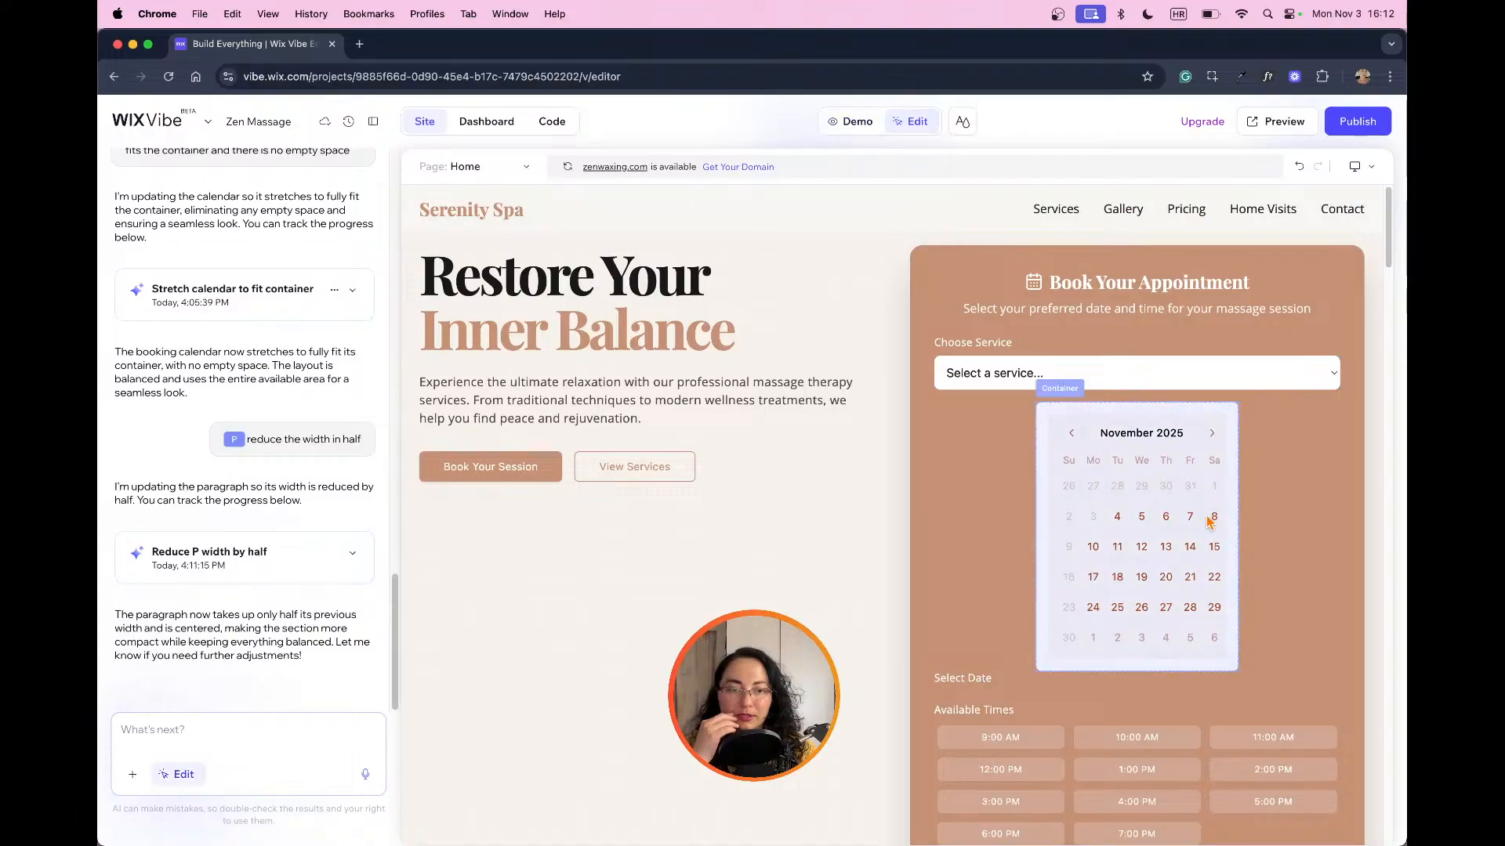
{"action": "left_click", "coordinate": [1185, 520]}
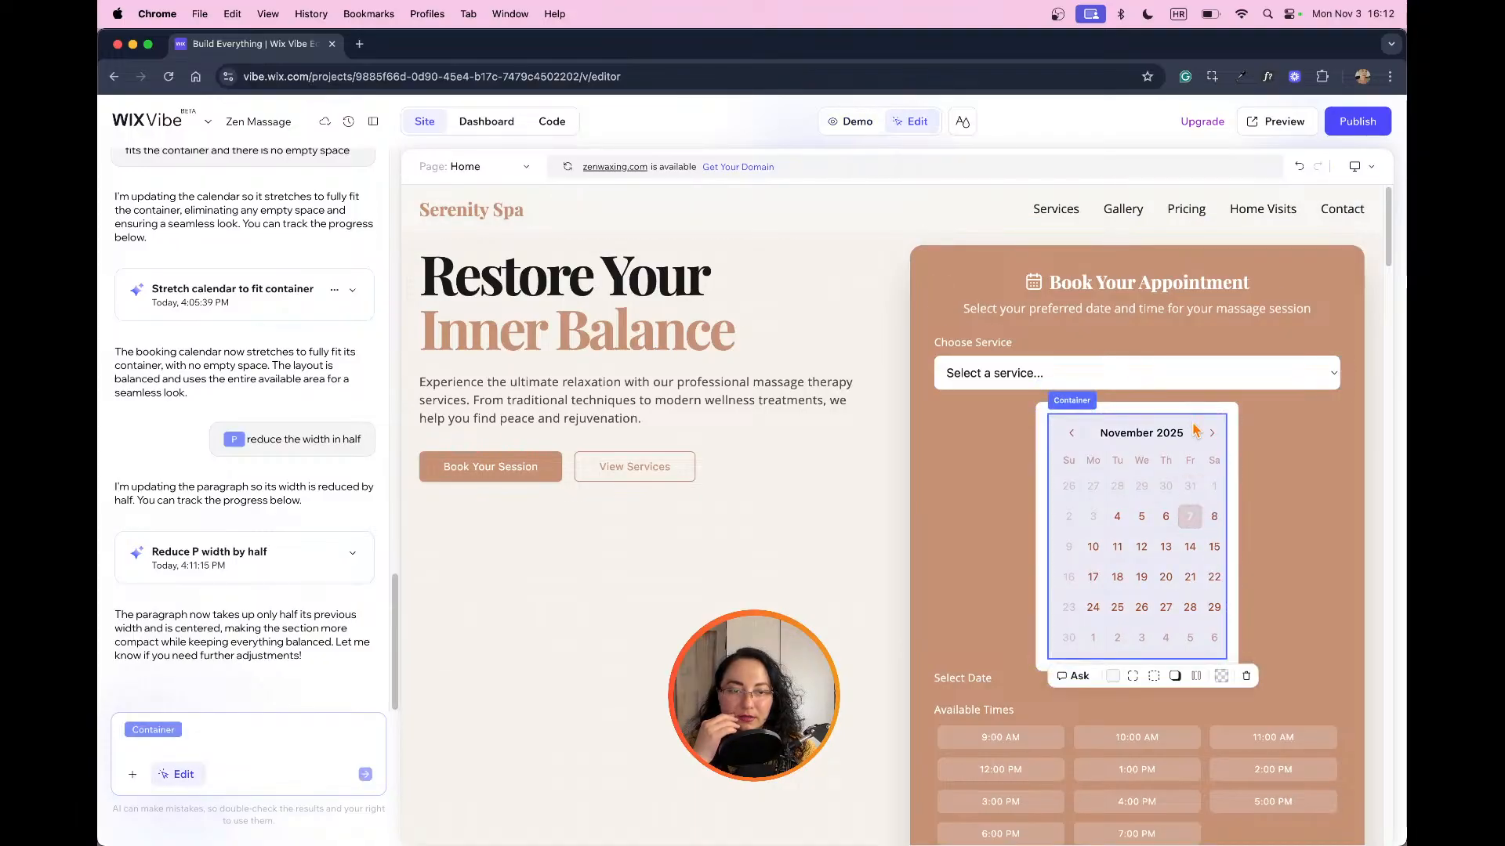
{"action": "left_click", "coordinate": [1196, 676]}
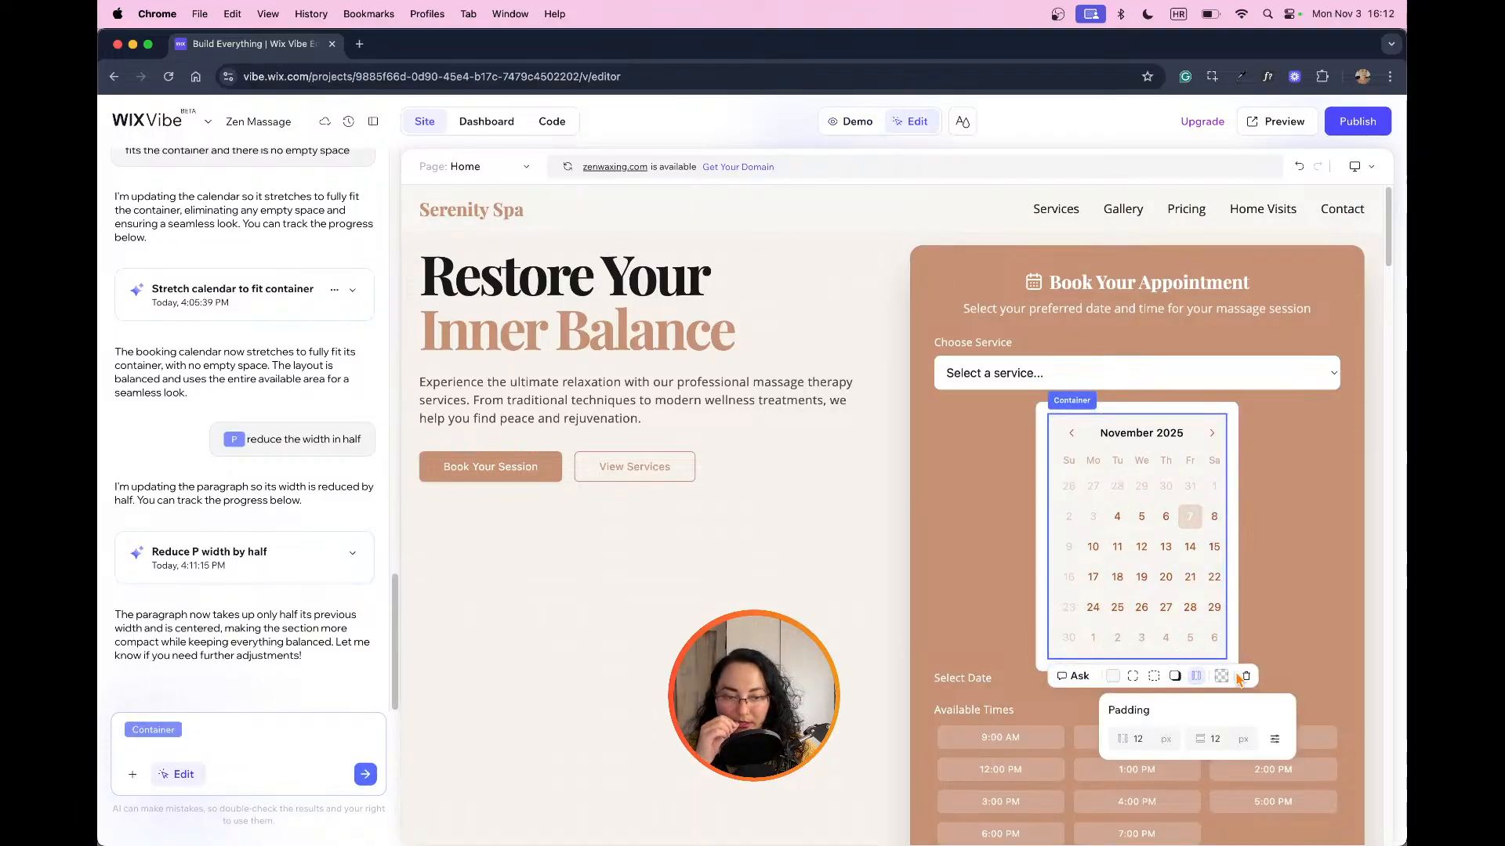
{"action": "double_click", "coordinate": [1220, 740]}
{"action": "type", "text": "25"}
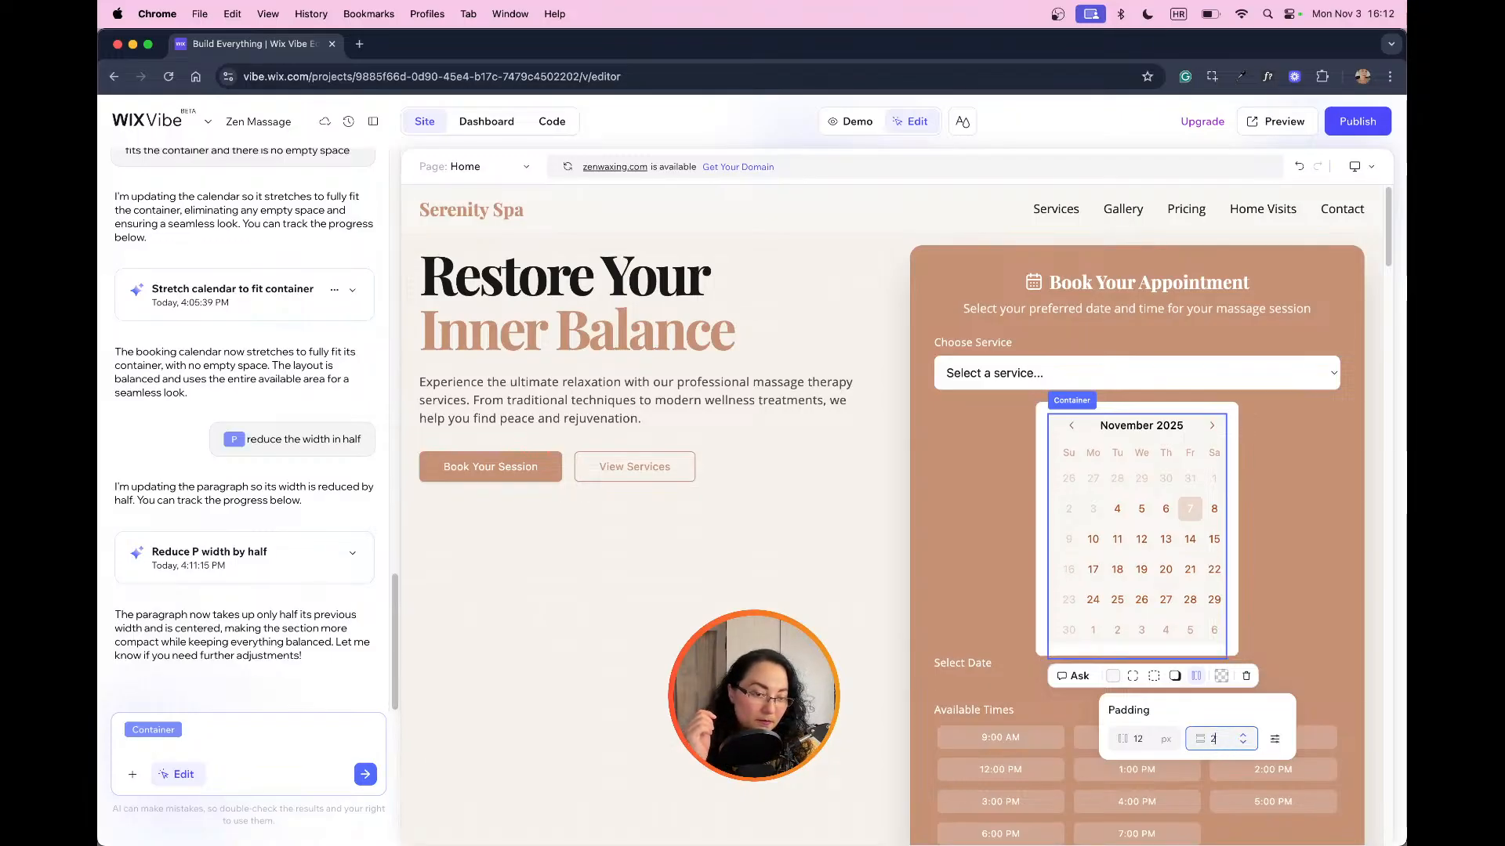
{"action": "left_click", "coordinate": [1240, 744]}
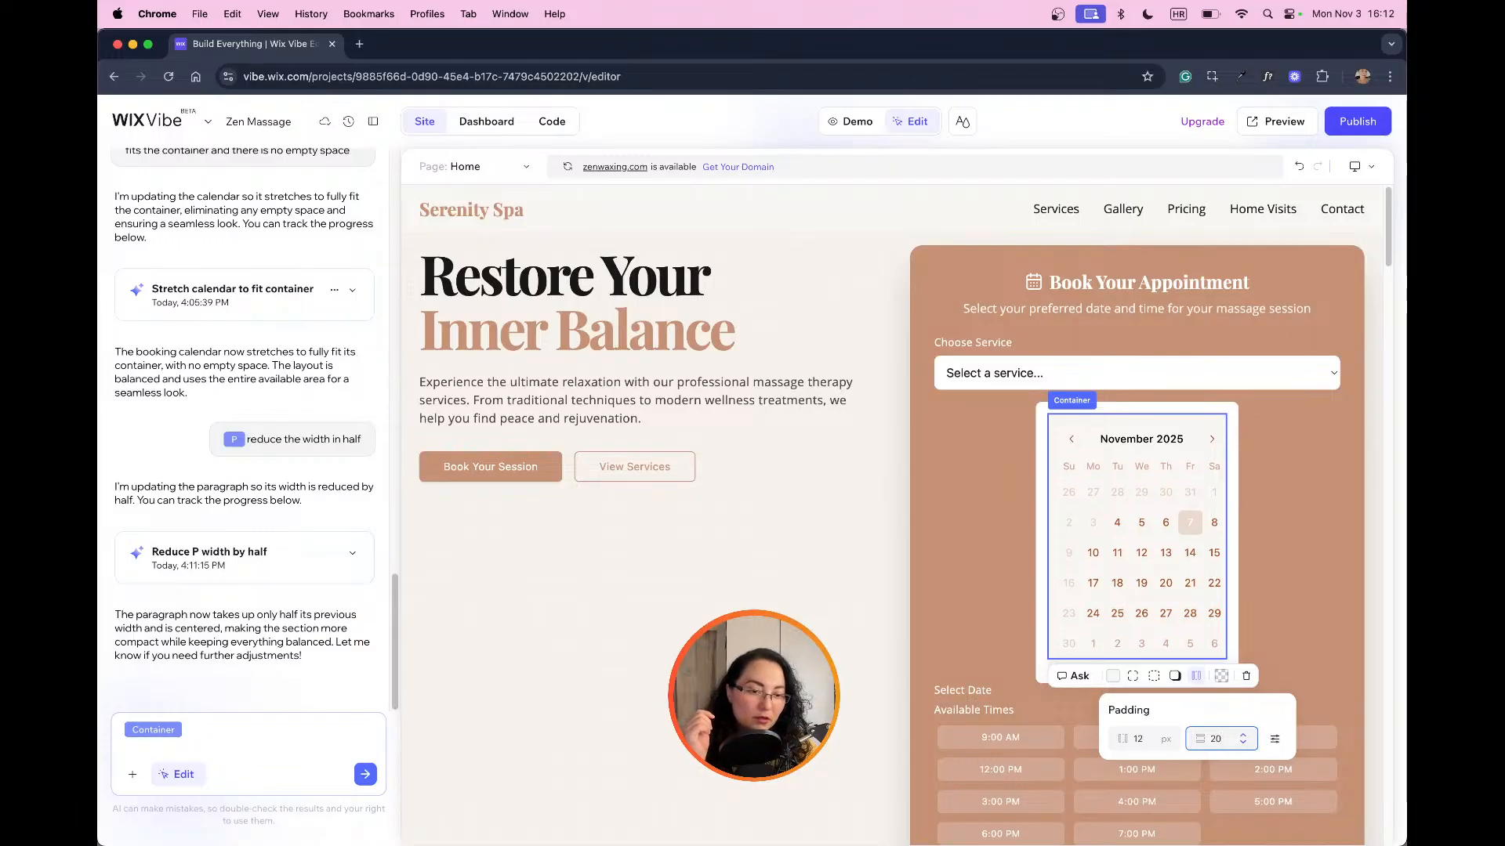
{"action": "type", "text": "20"}
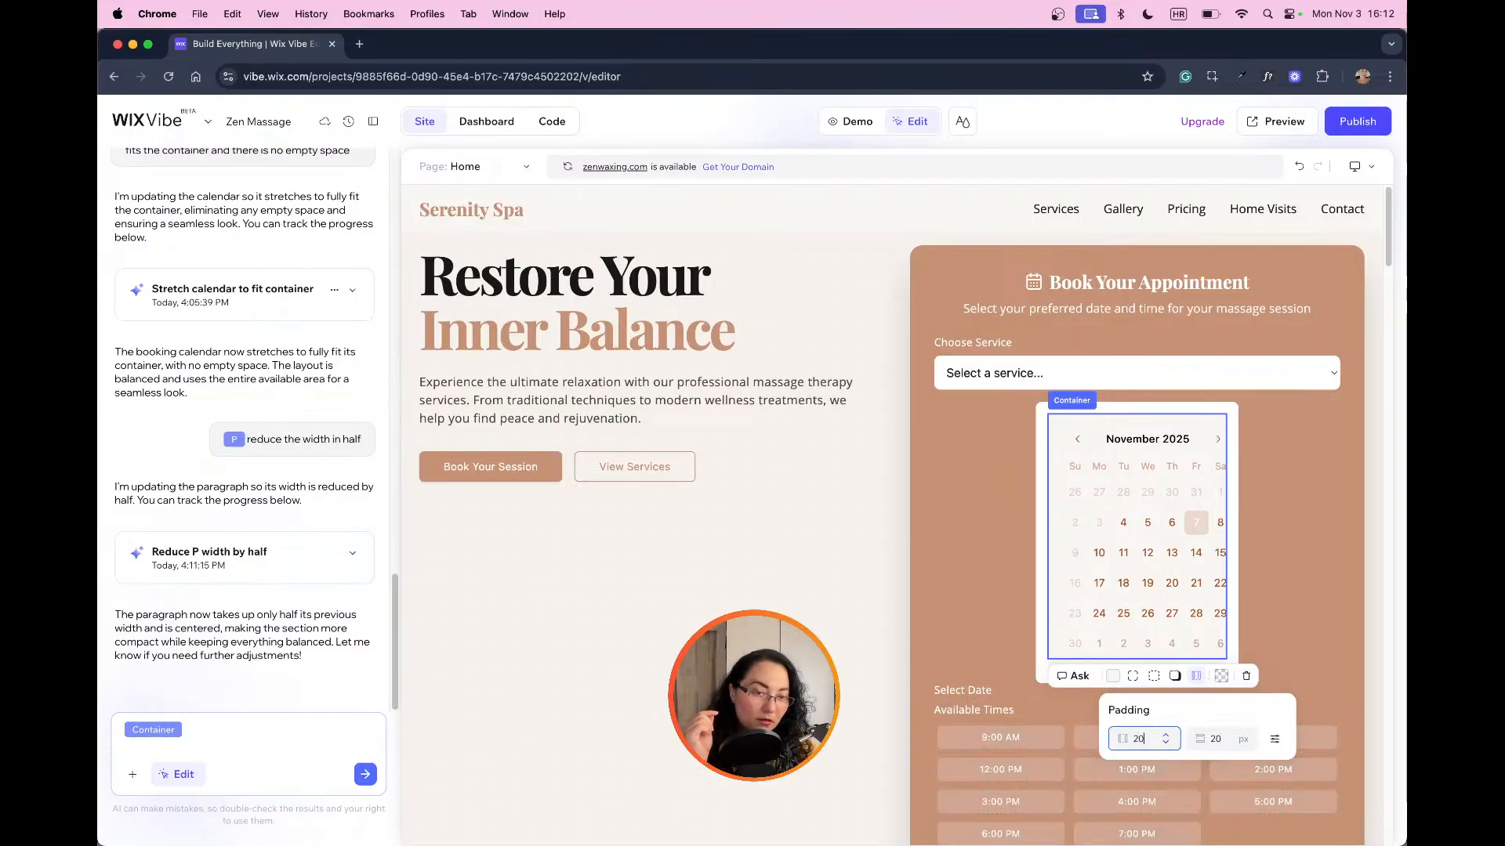
{"action": "left_click", "coordinate": [1284, 527]}
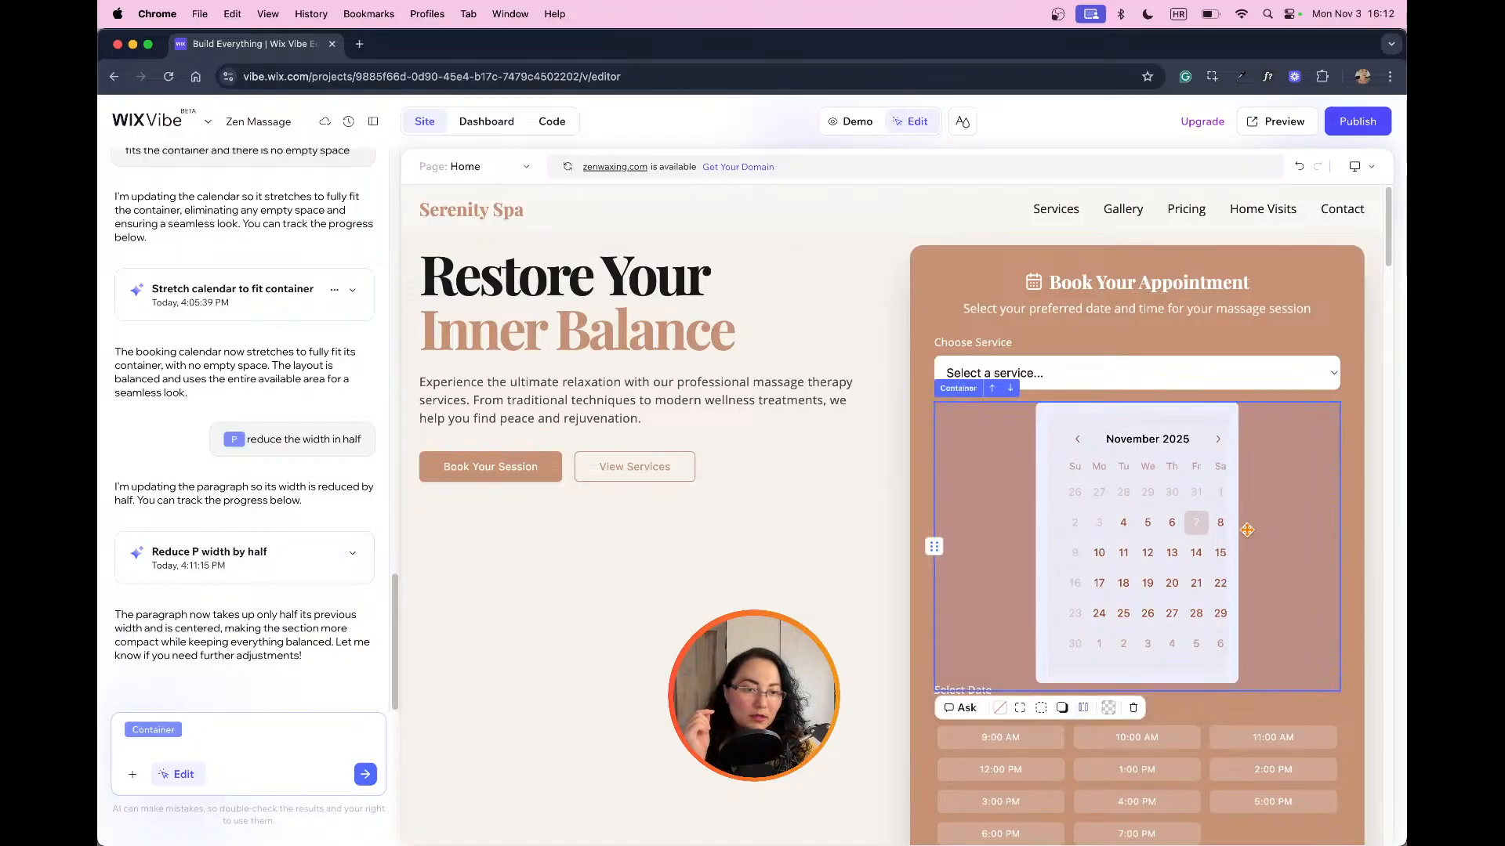
{"action": "left_click", "coordinate": [1154, 531]}
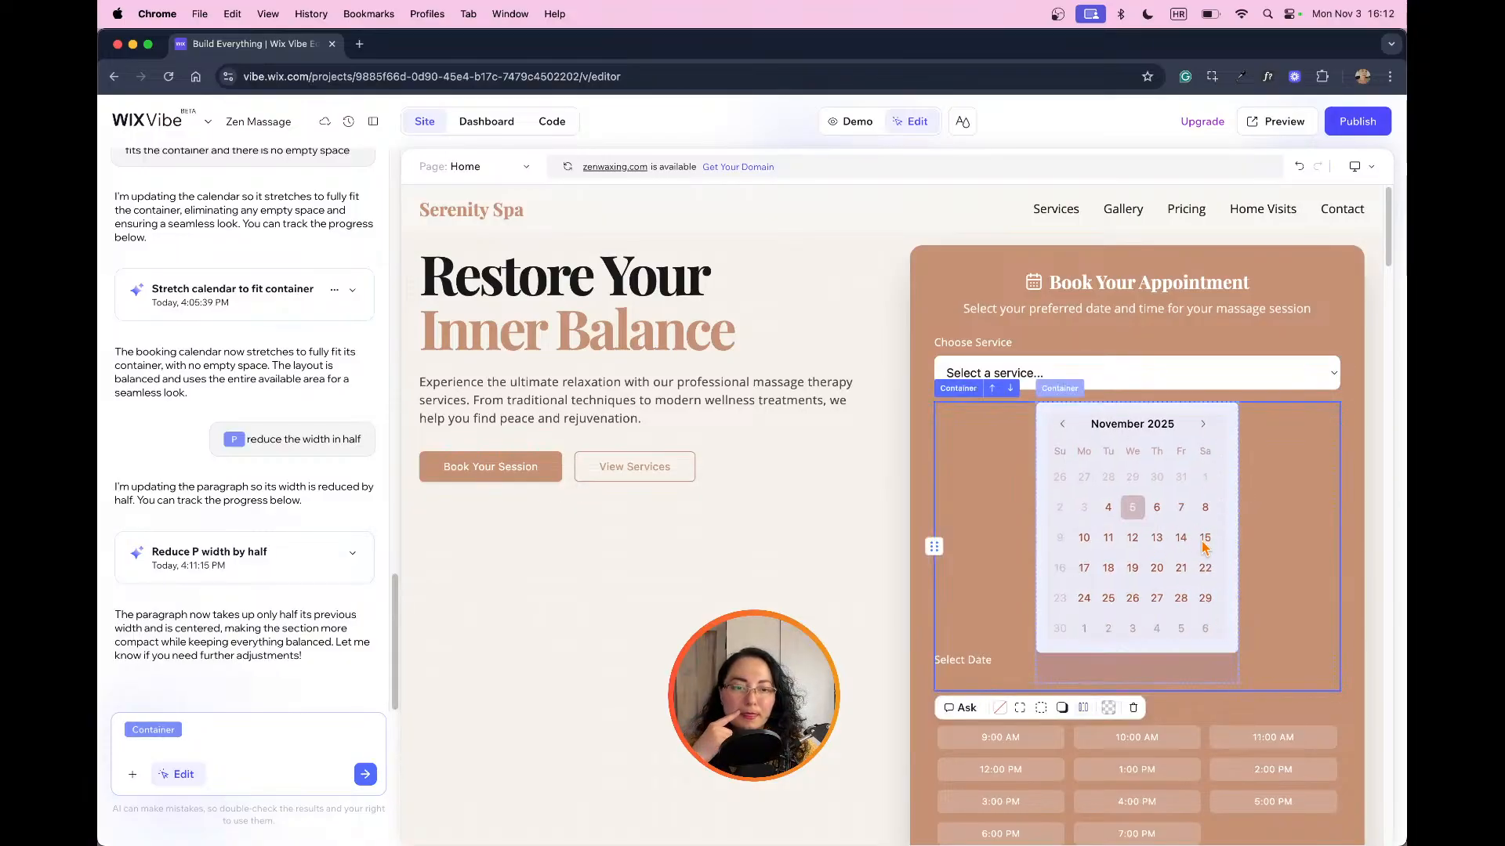
{"action": "left_click", "coordinate": [1205, 541]}
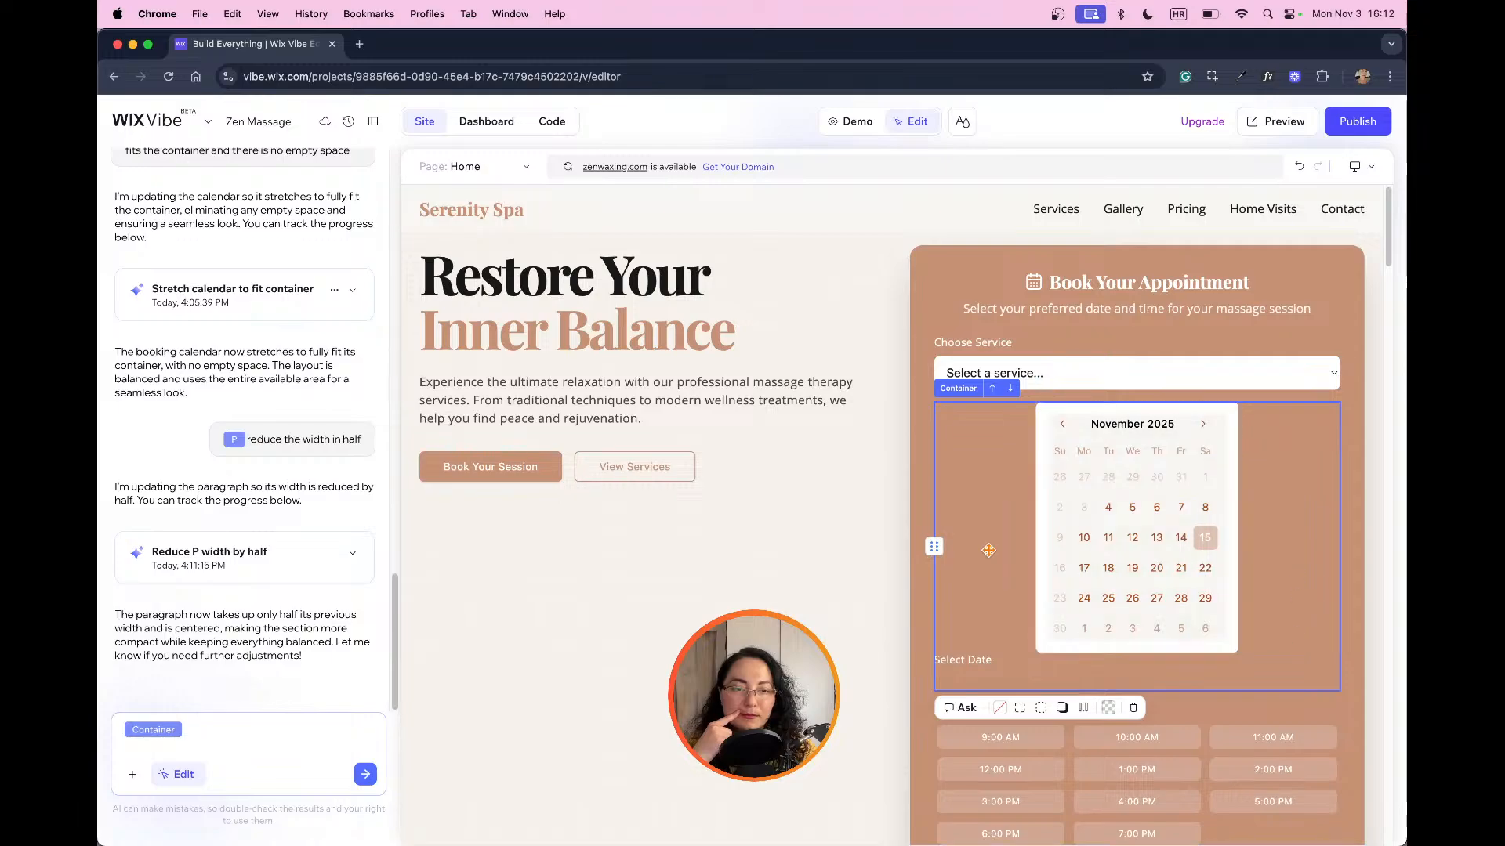
Step: Move the Select Date label above the calendar in the booking form
{"action": "left_click", "coordinate": [890, 598]}
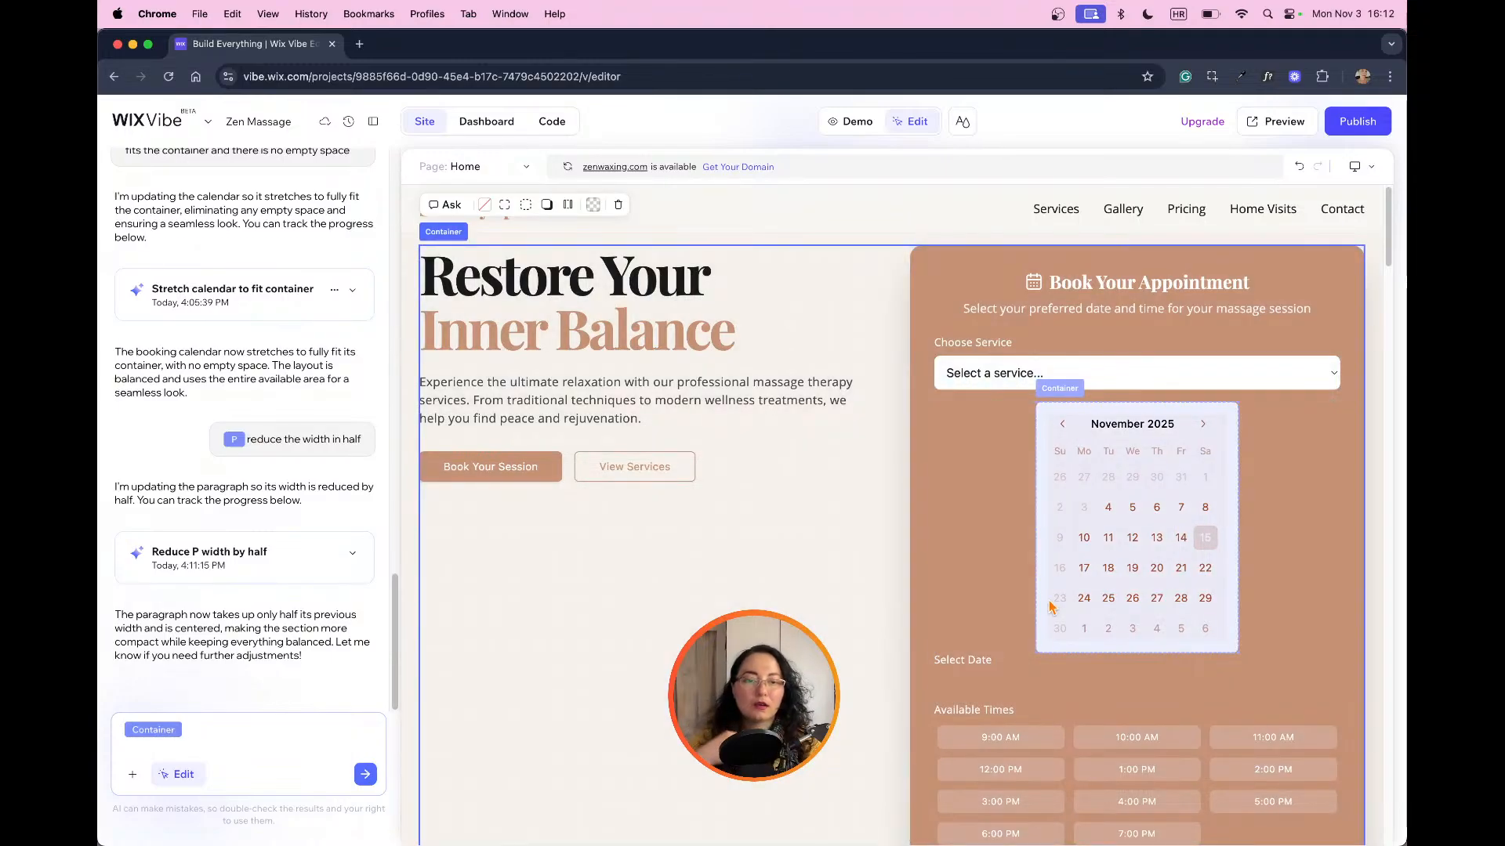
{"action": "left_click", "coordinate": [963, 660]}
{"action": "left_click_drag", "start_coordinate": [930, 661], "coordinate": [958, 411]}
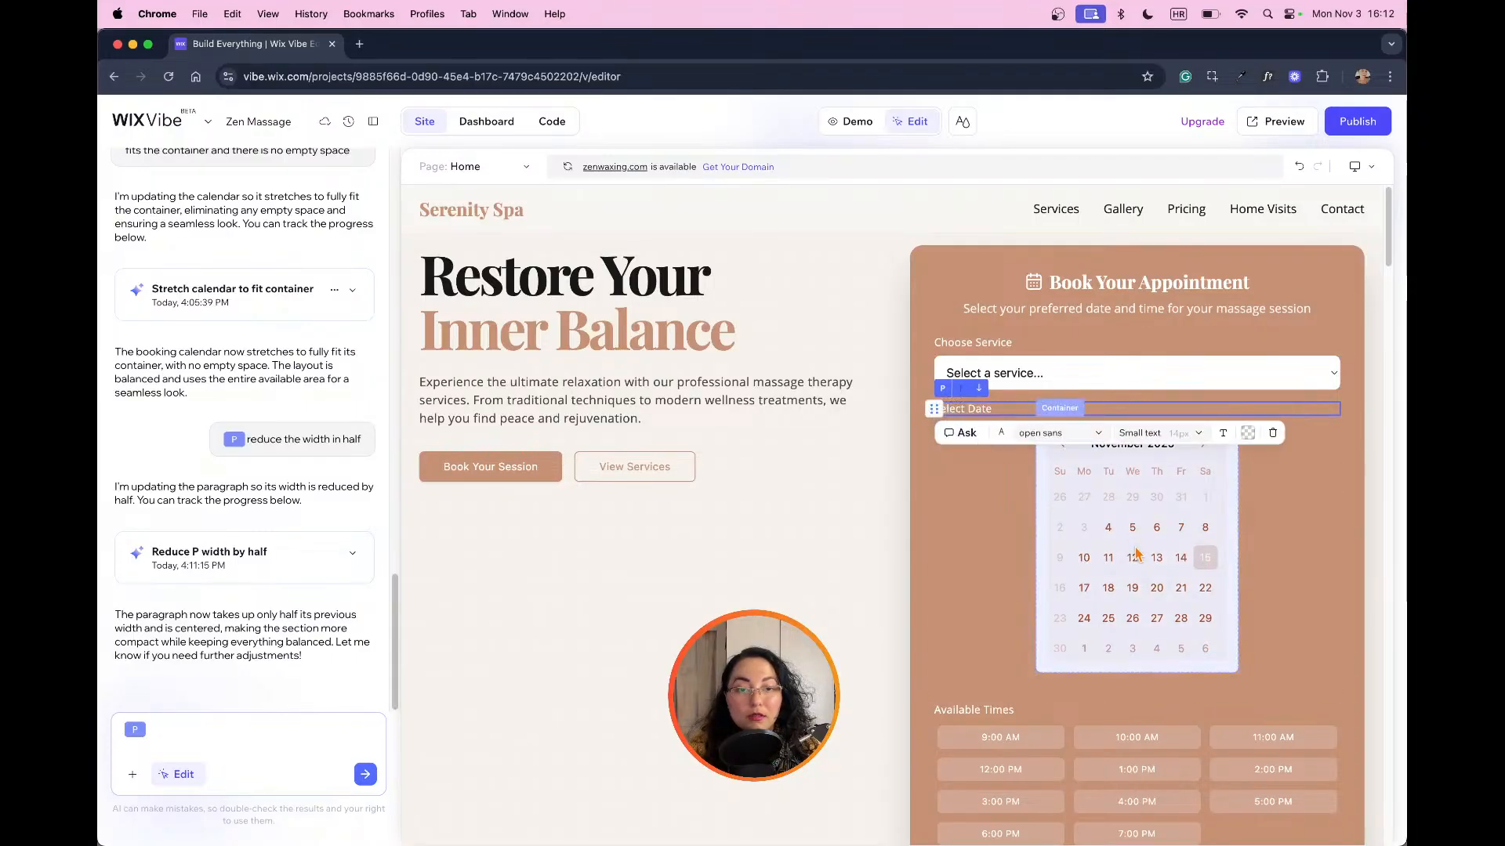
{"action": "left_click", "coordinate": [859, 588]}
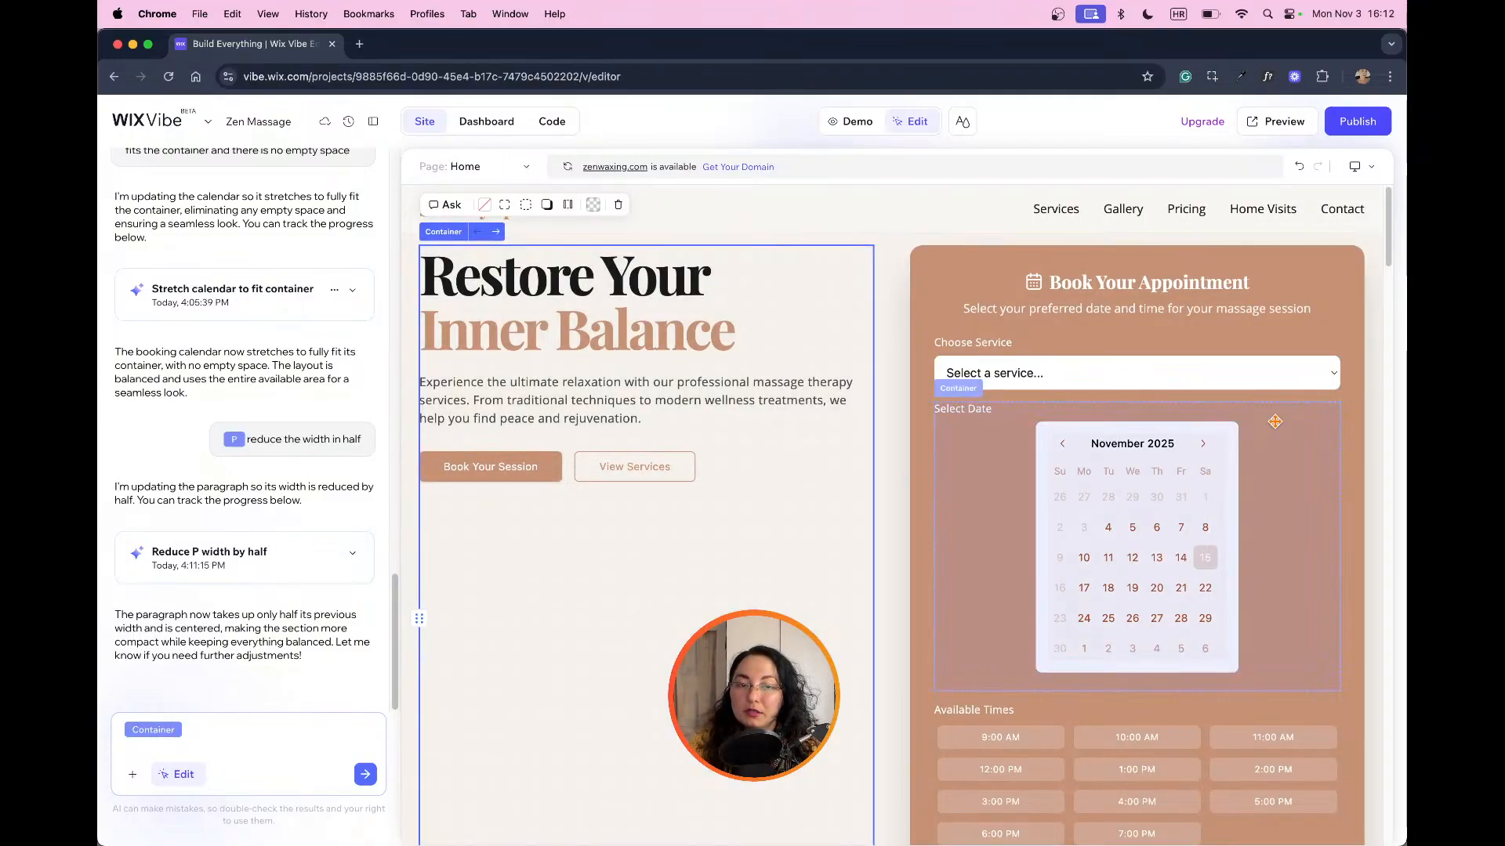
Step: Change the calendar label to "Select Date:" and format it as bold Normal text at 18 px
{"action": "double_click", "coordinate": [1009, 408]}
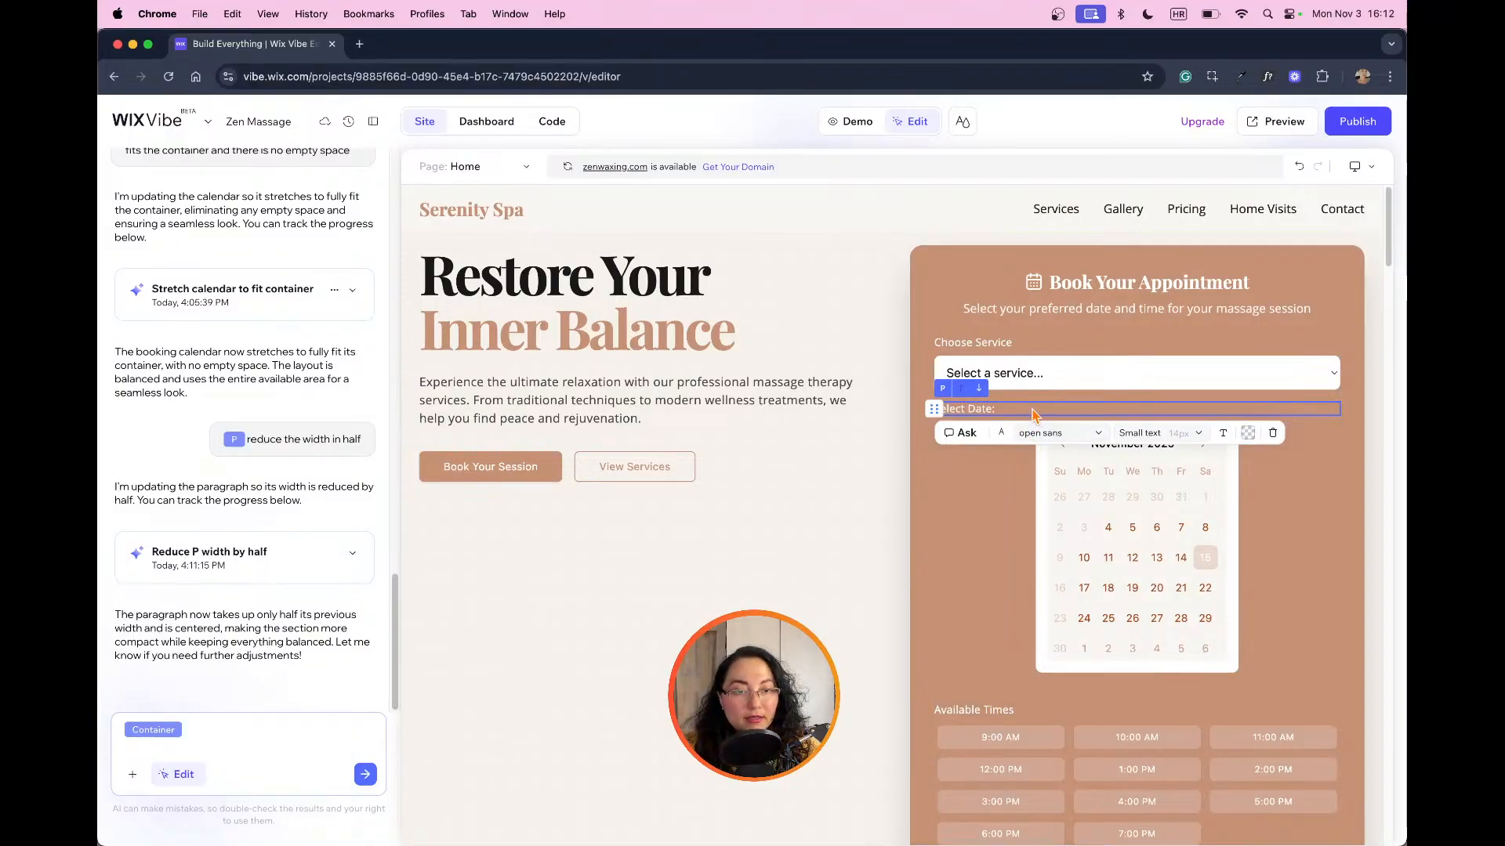
{"action": "left_click", "coordinate": [1177, 437]}
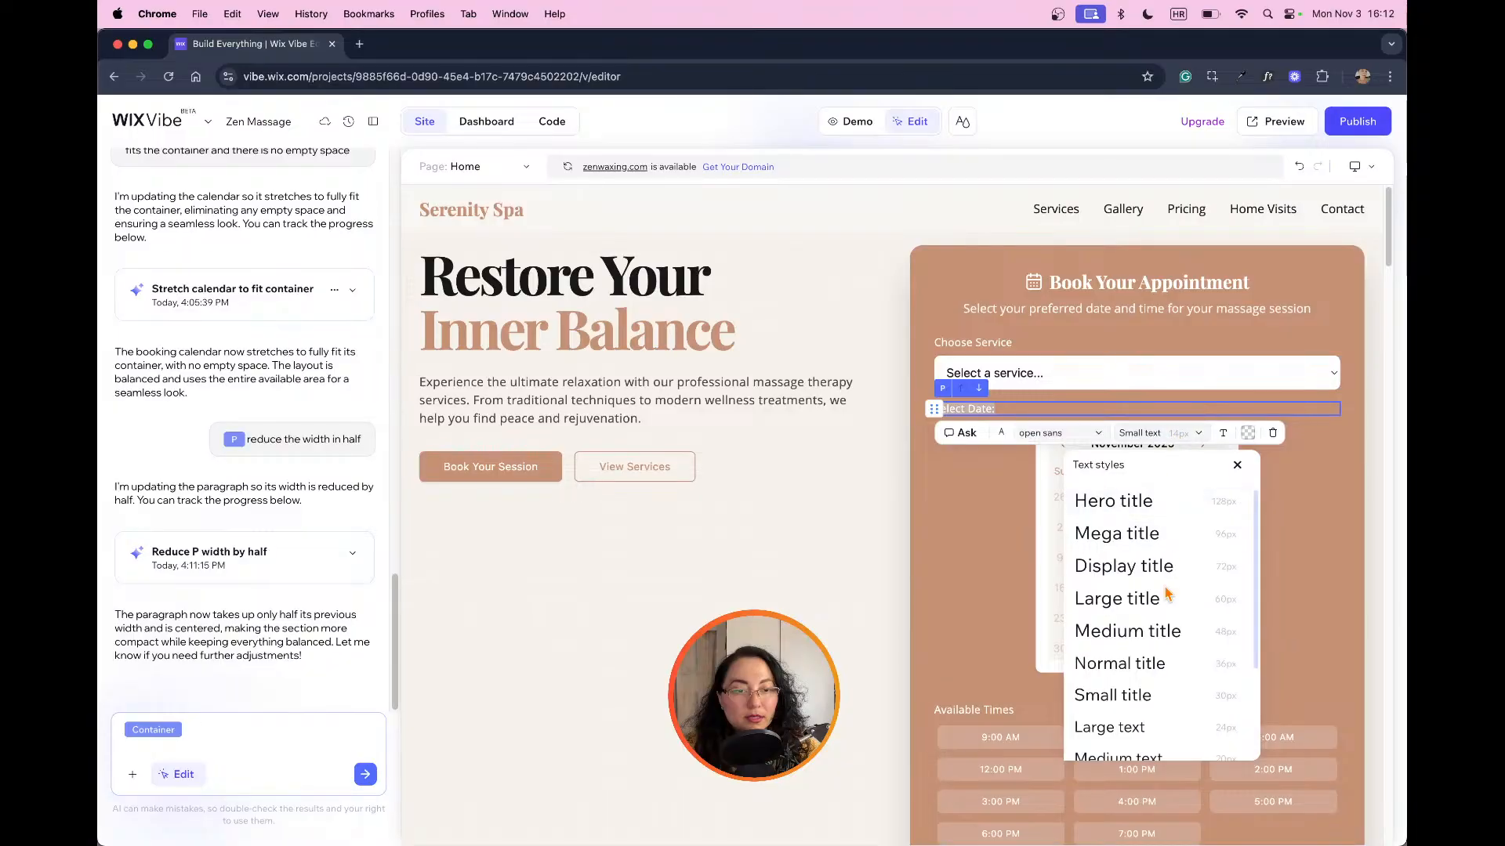
{"action": "scroll", "coordinate": [1172, 602], "scroll_direction": "down", "scroll_amount": 3}
{"action": "left_click", "coordinate": [1166, 687]}
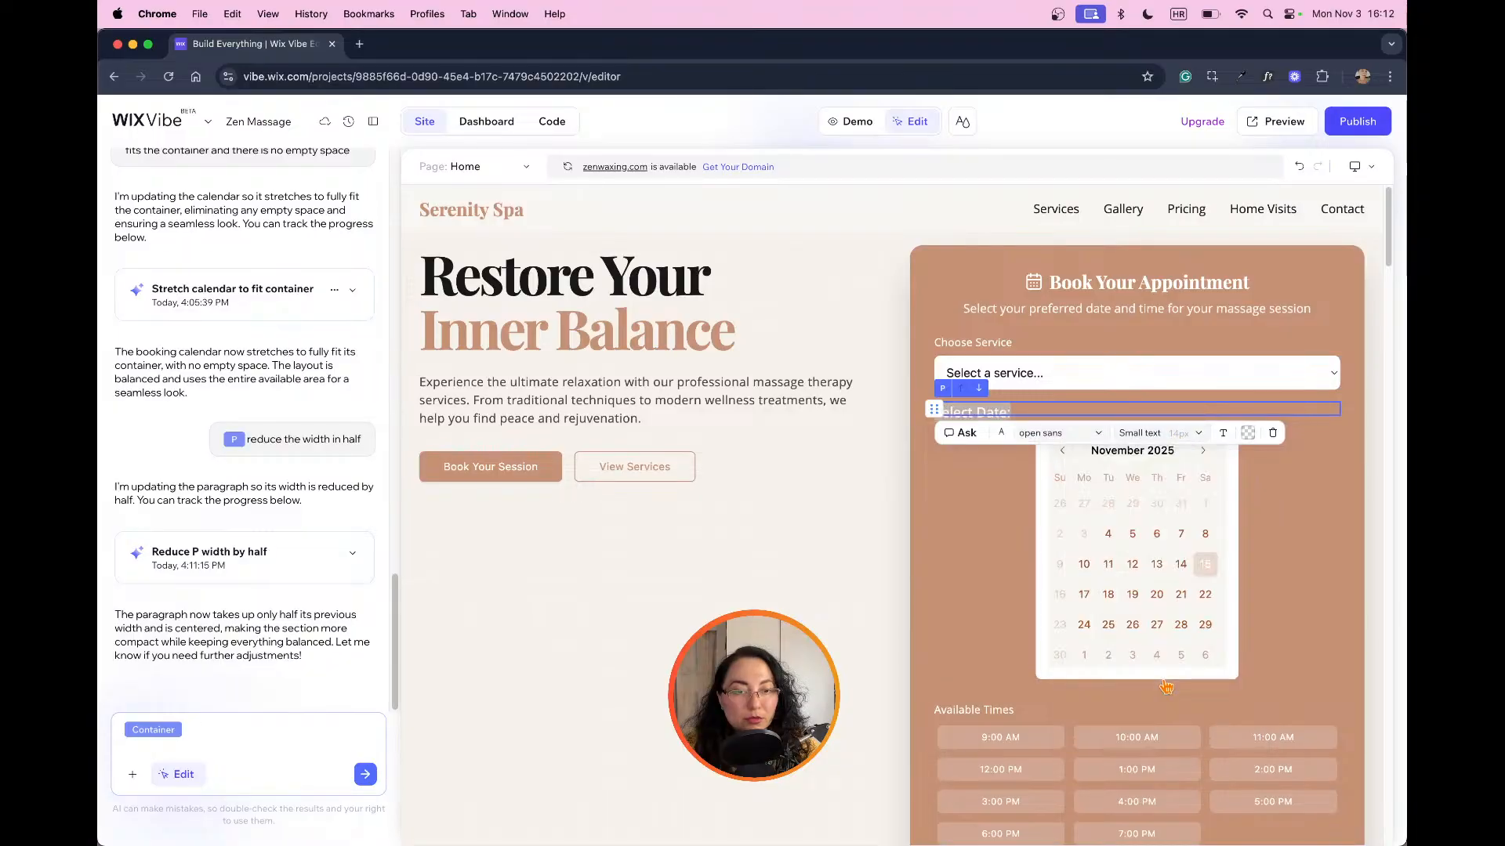
{"action": "left_click", "coordinate": [1199, 438]}
{"action": "left_click", "coordinate": [1214, 445]}
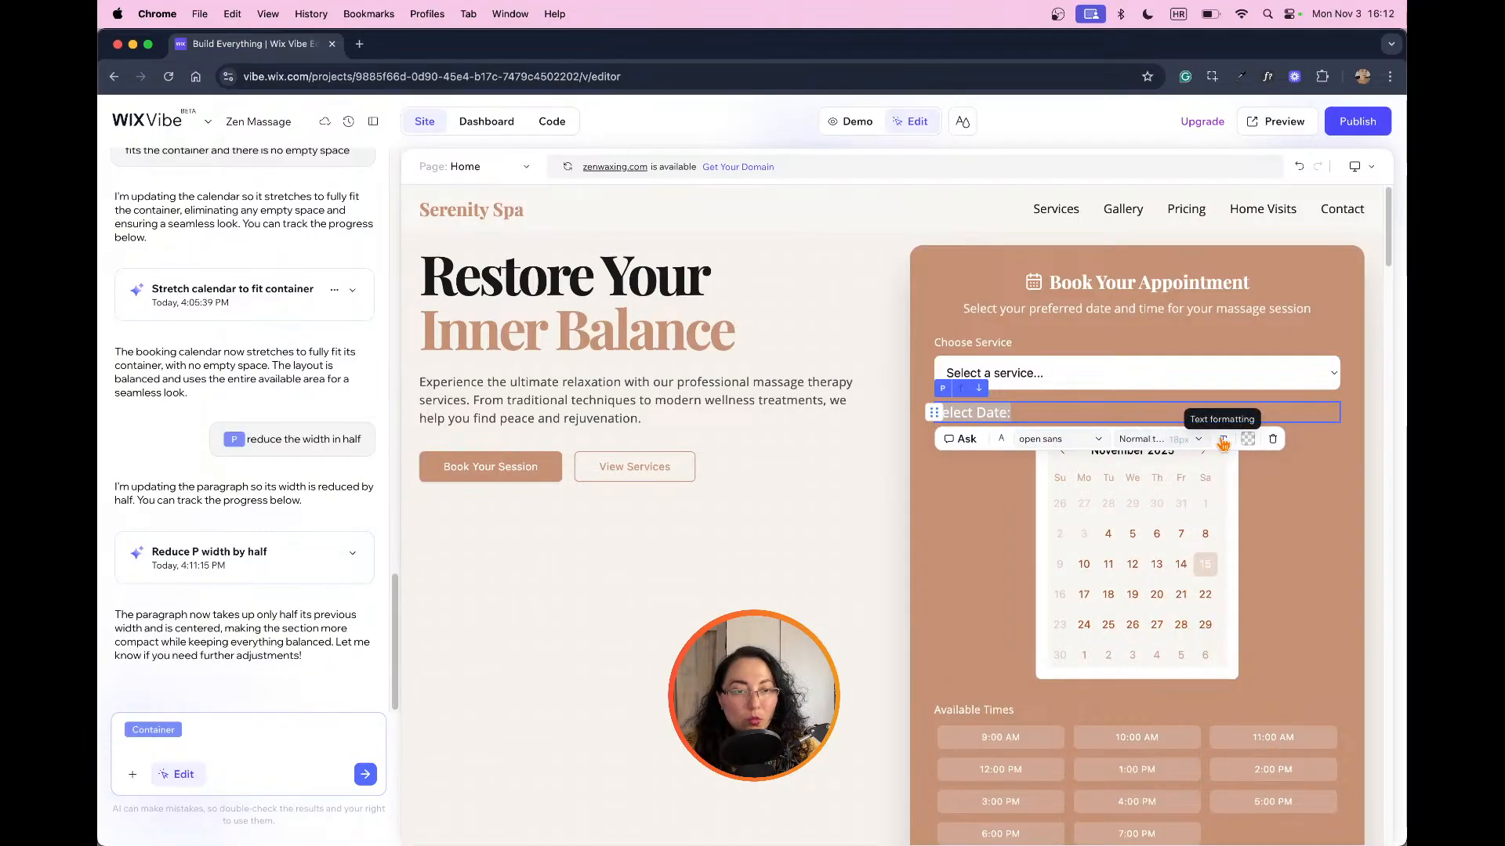
{"action": "left_click", "coordinate": [1222, 439]}
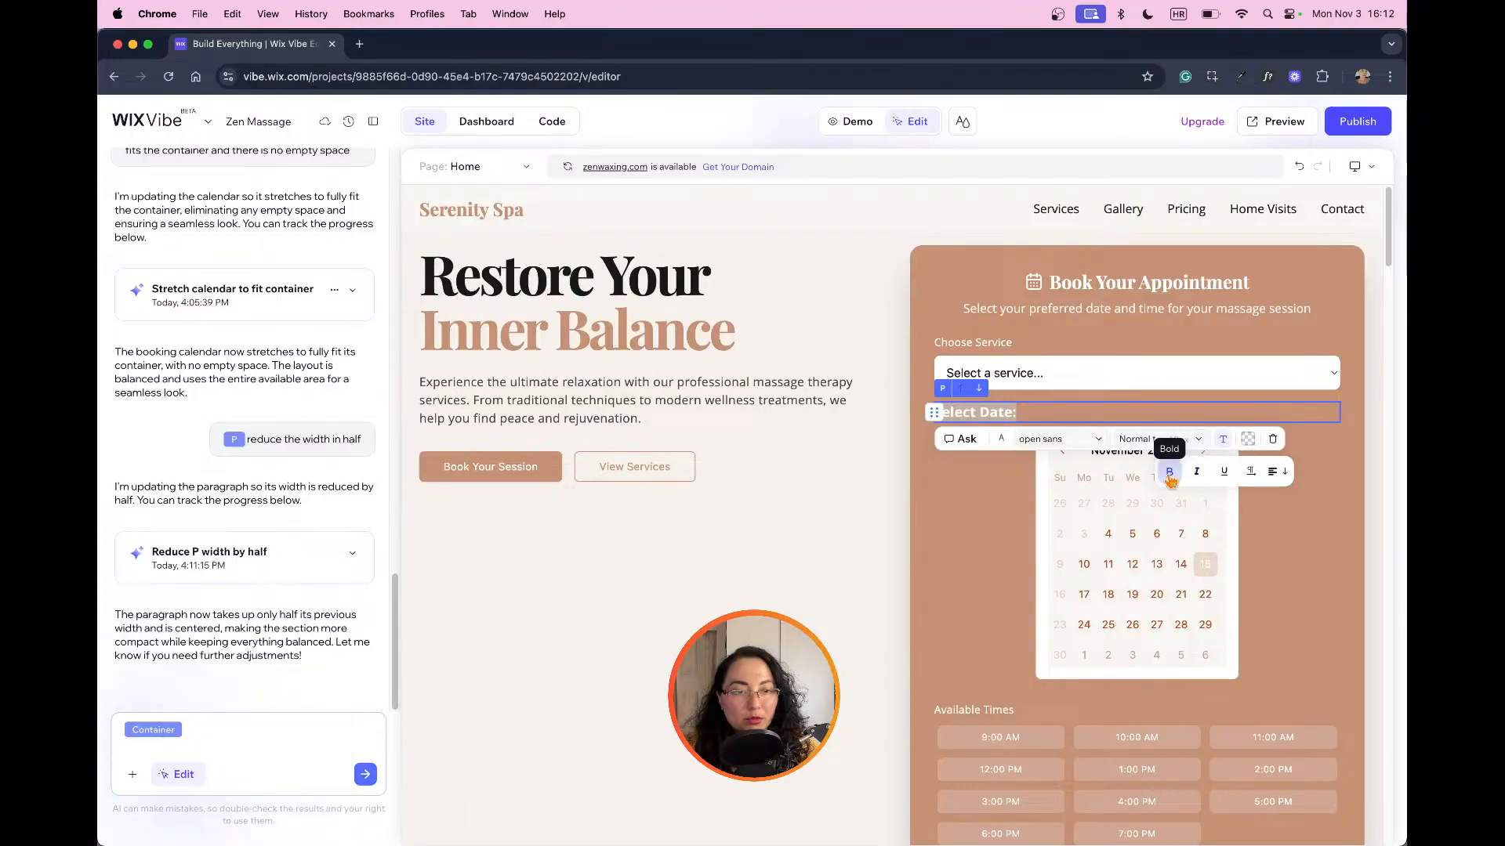
Step: Try the Primary and Secondary foreground theme colors on the Select Date label, and return it to Primary foreground
{"action": "left_click", "coordinate": [1004, 440]}
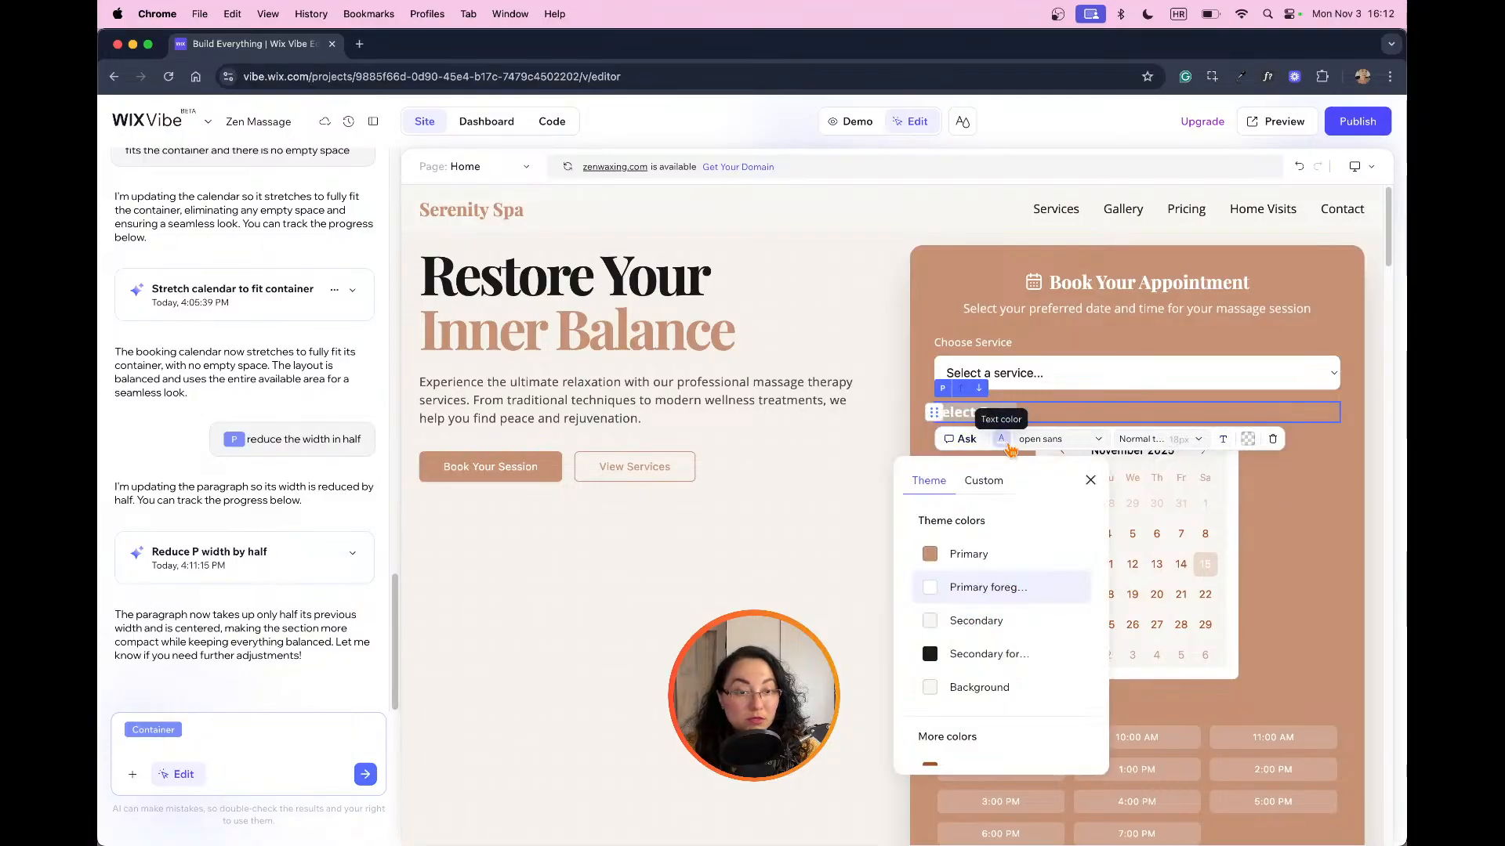
{"action": "scroll", "coordinate": [980, 627], "scroll_direction": "down", "scroll_amount": 1}
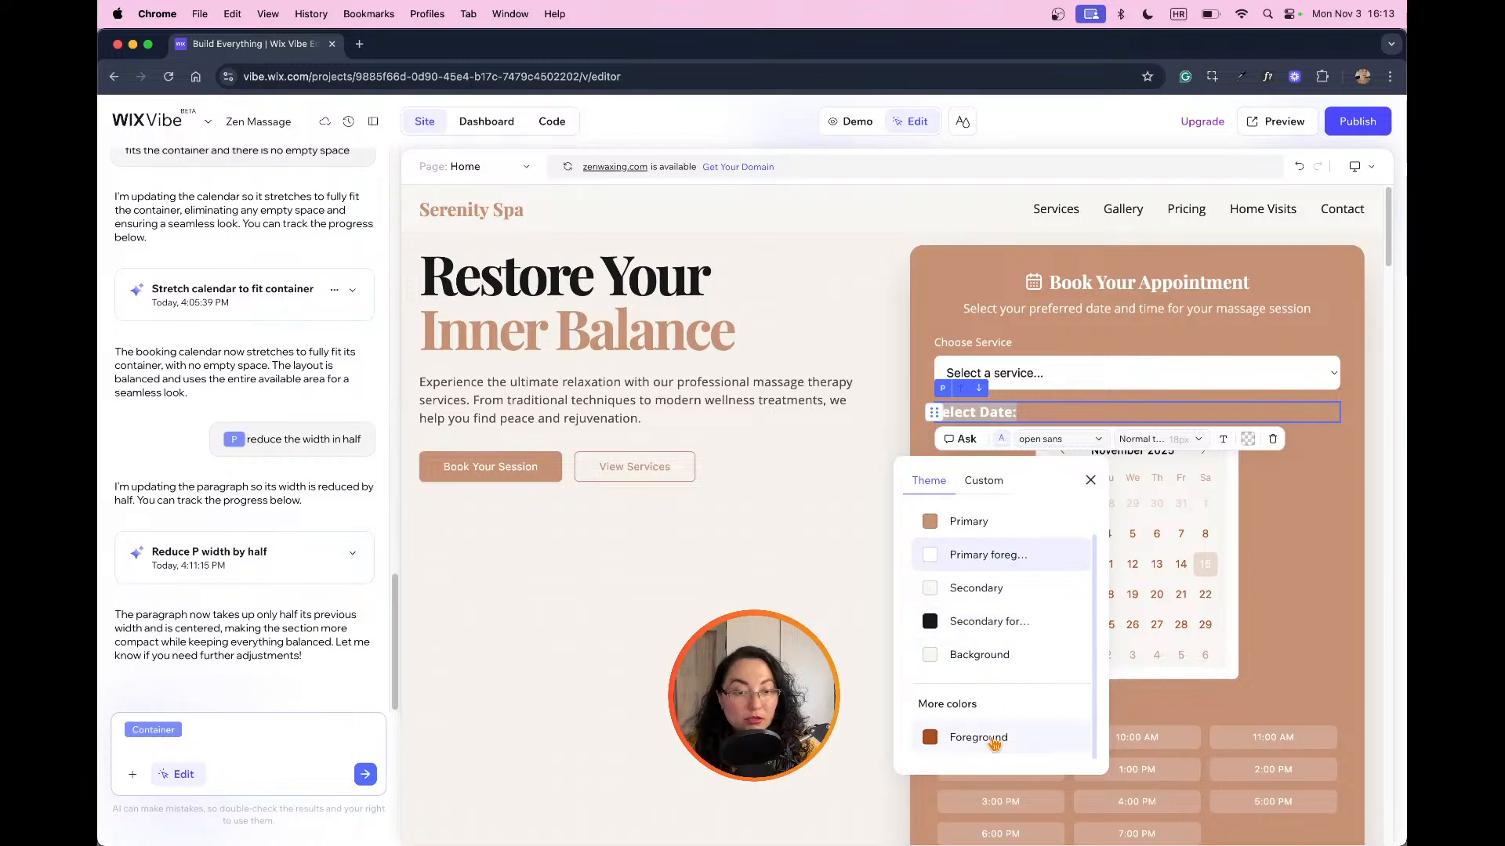
{"action": "left_click", "coordinate": [963, 529]}
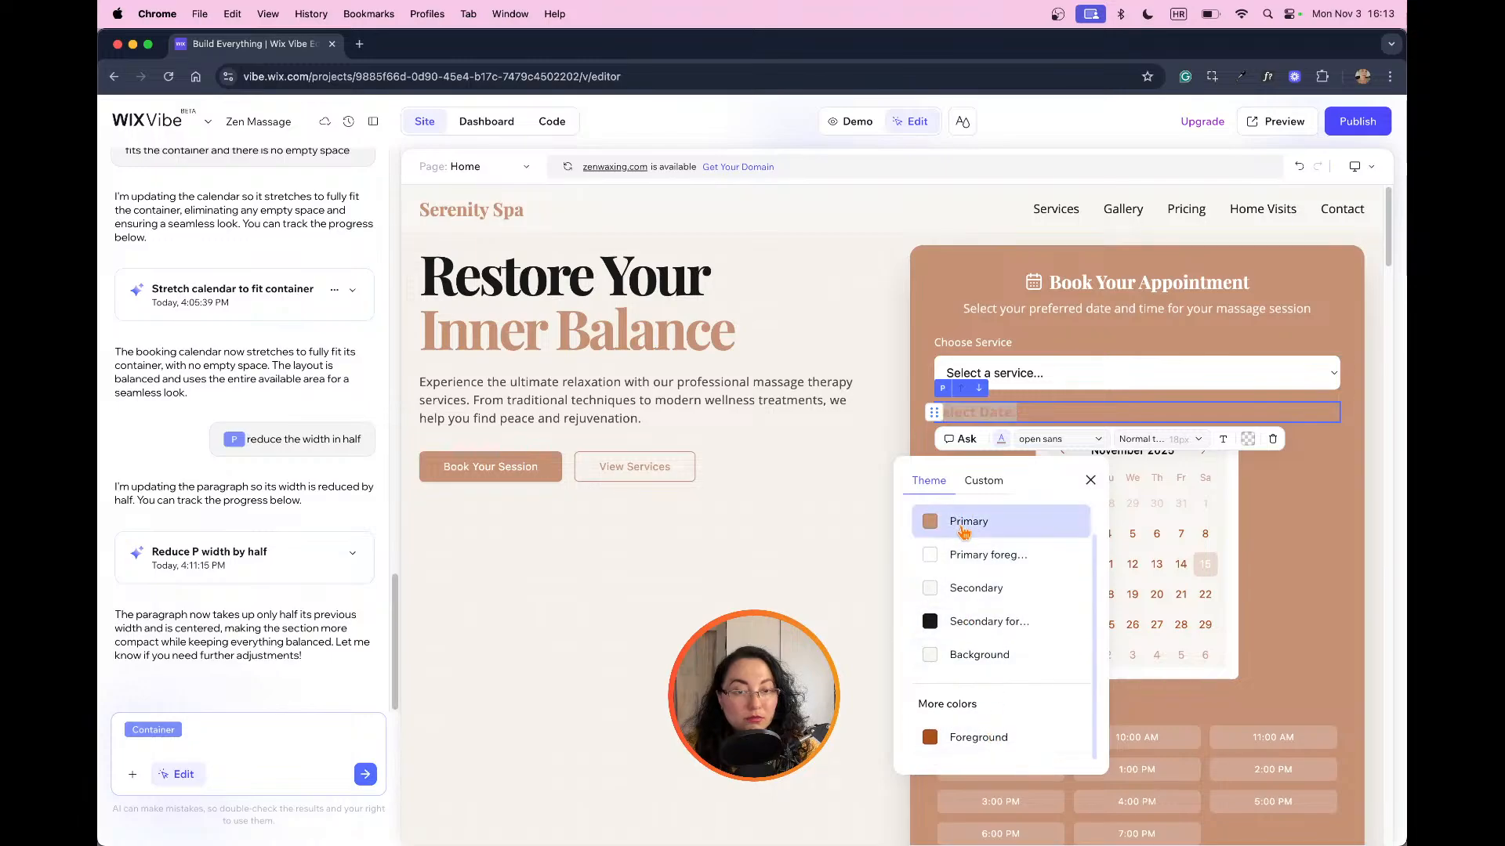
{"action": "left_click", "coordinate": [968, 633]}
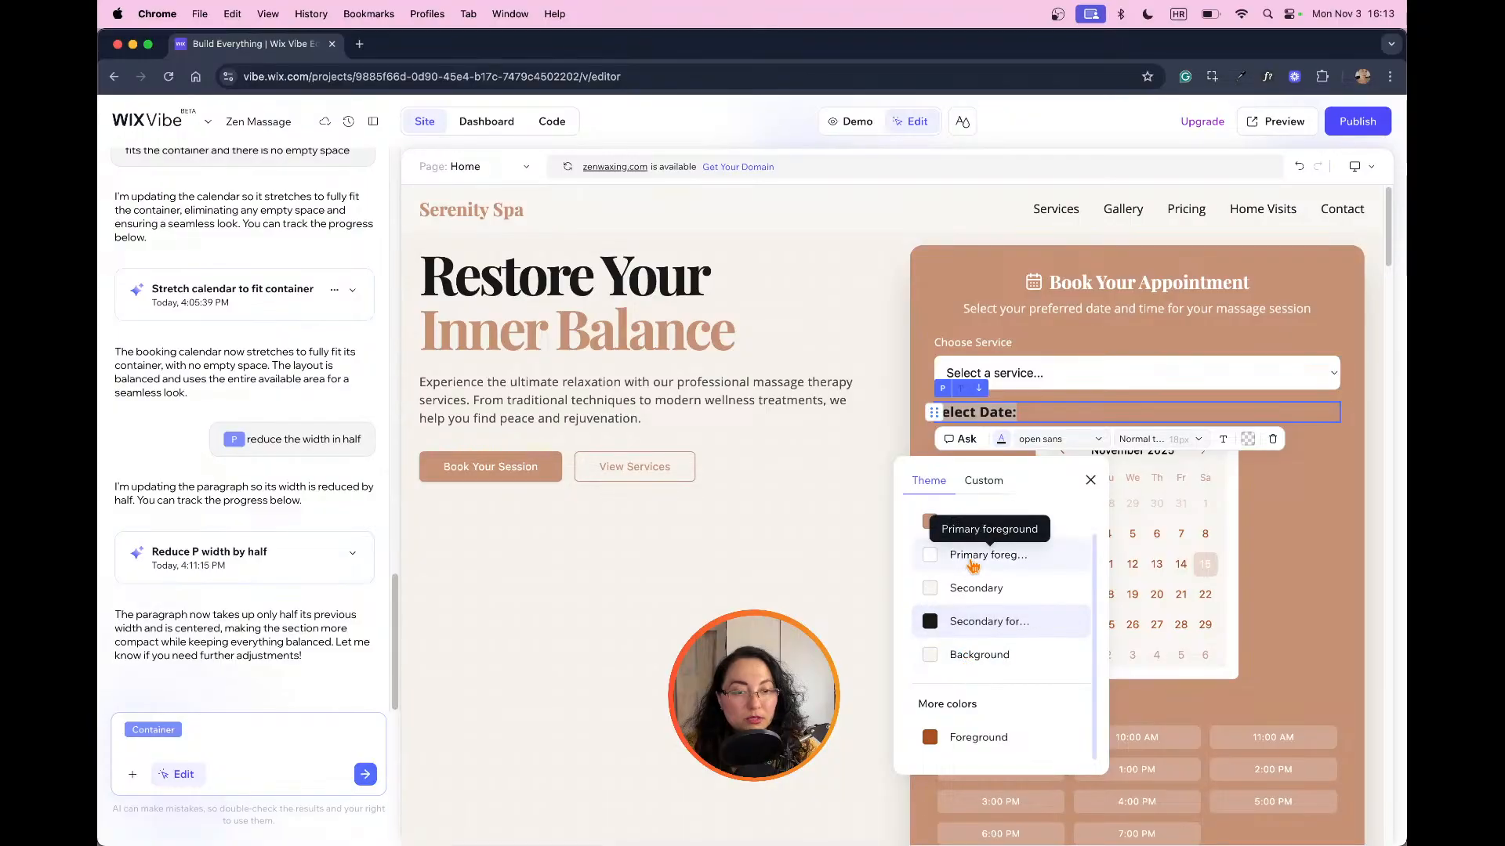
{"action": "left_click", "coordinate": [986, 555]}
{"action": "left_click", "coordinate": [1294, 463]}
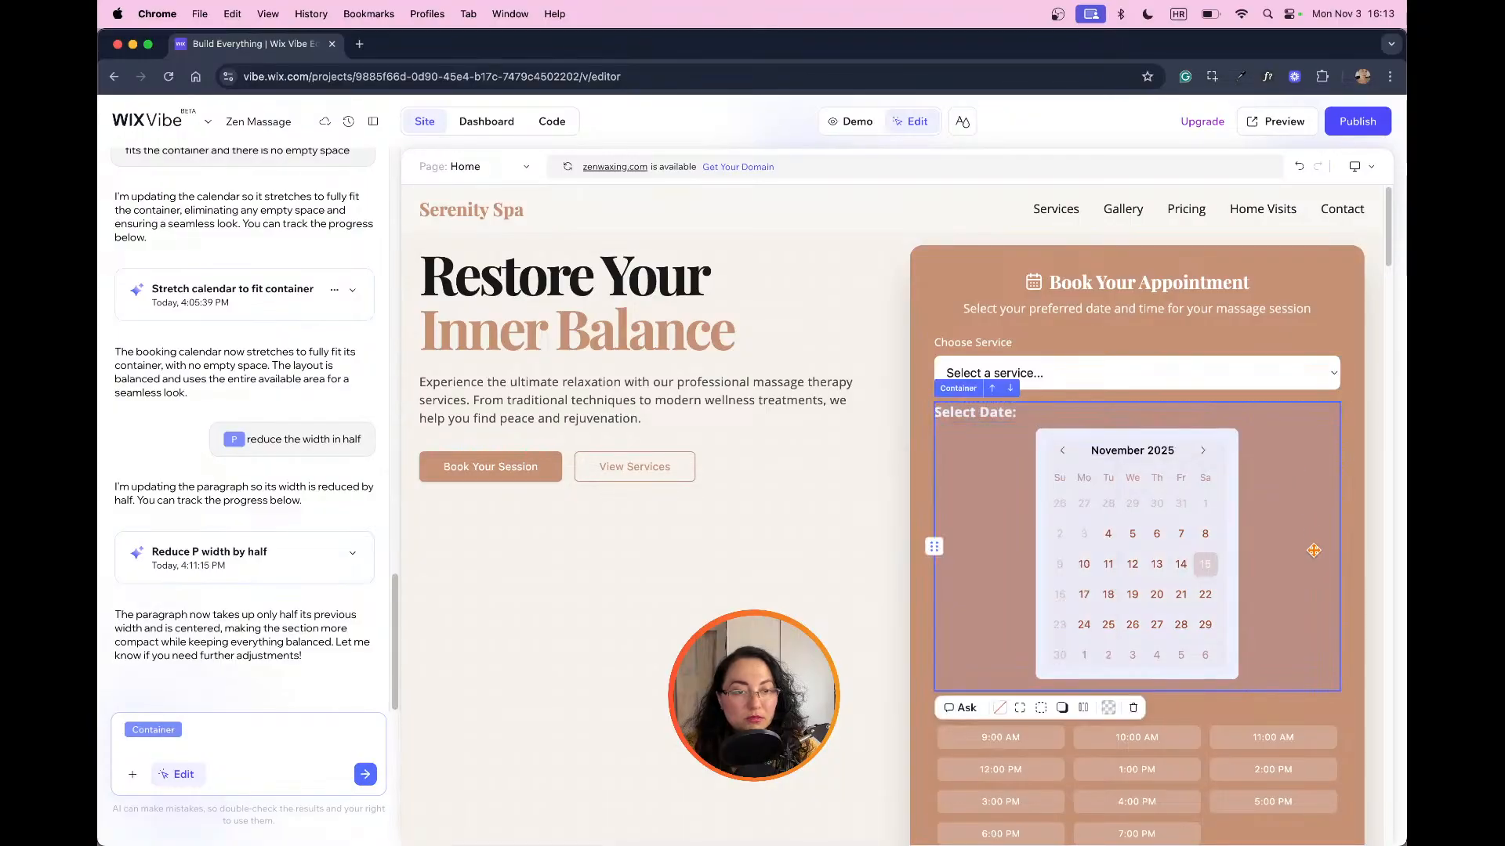
Step: Ask the AI to add 15px right padding to the service dropdown so its arrow does not touch the container's edge
{"action": "left_click", "coordinate": [854, 498]}
{"action": "left_click", "coordinate": [1246, 372]}
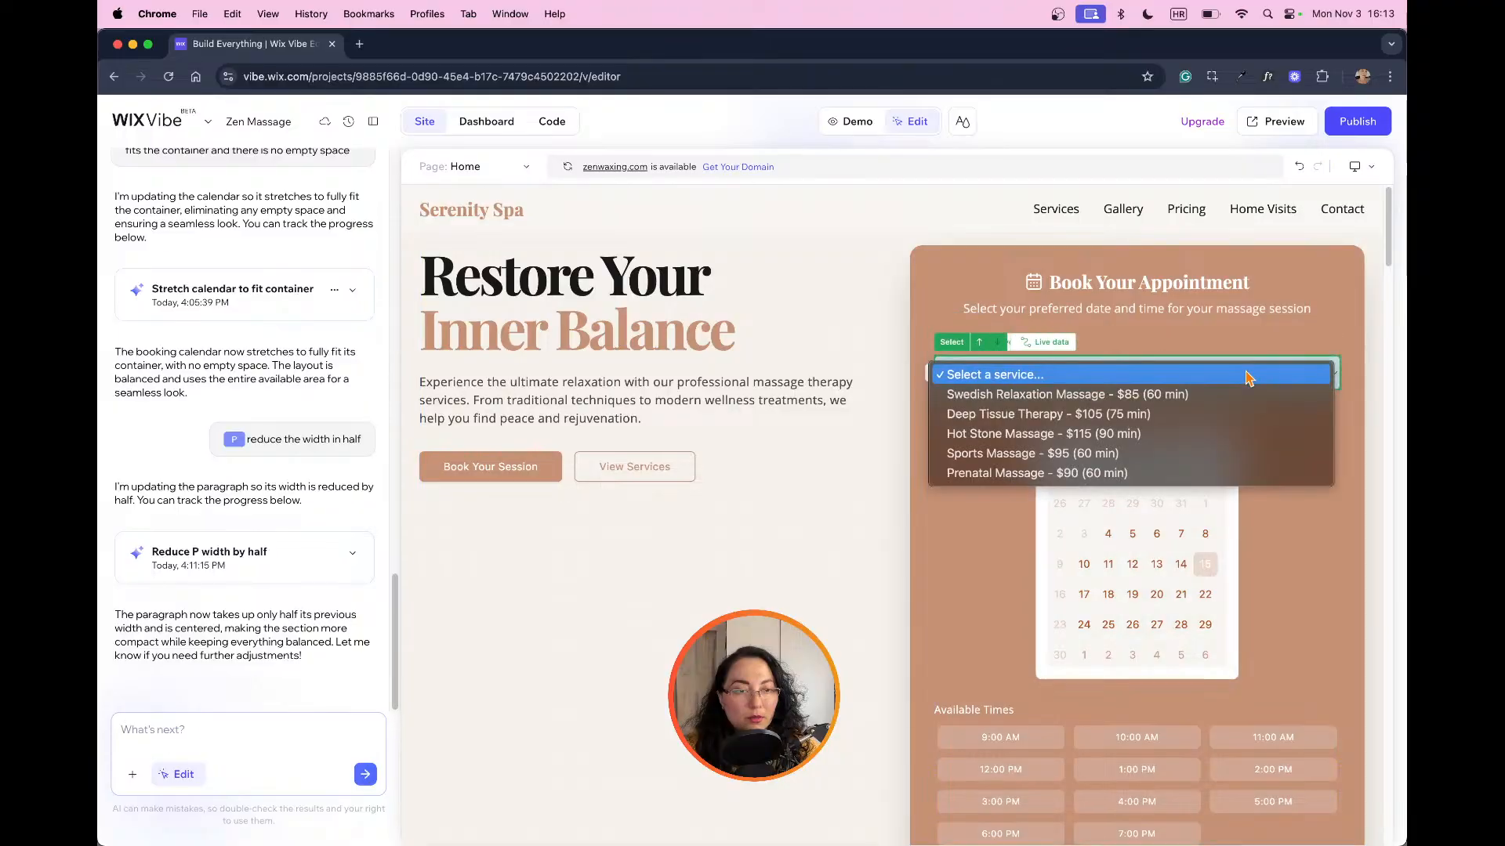
{"action": "left_click", "coordinate": [1337, 378]}
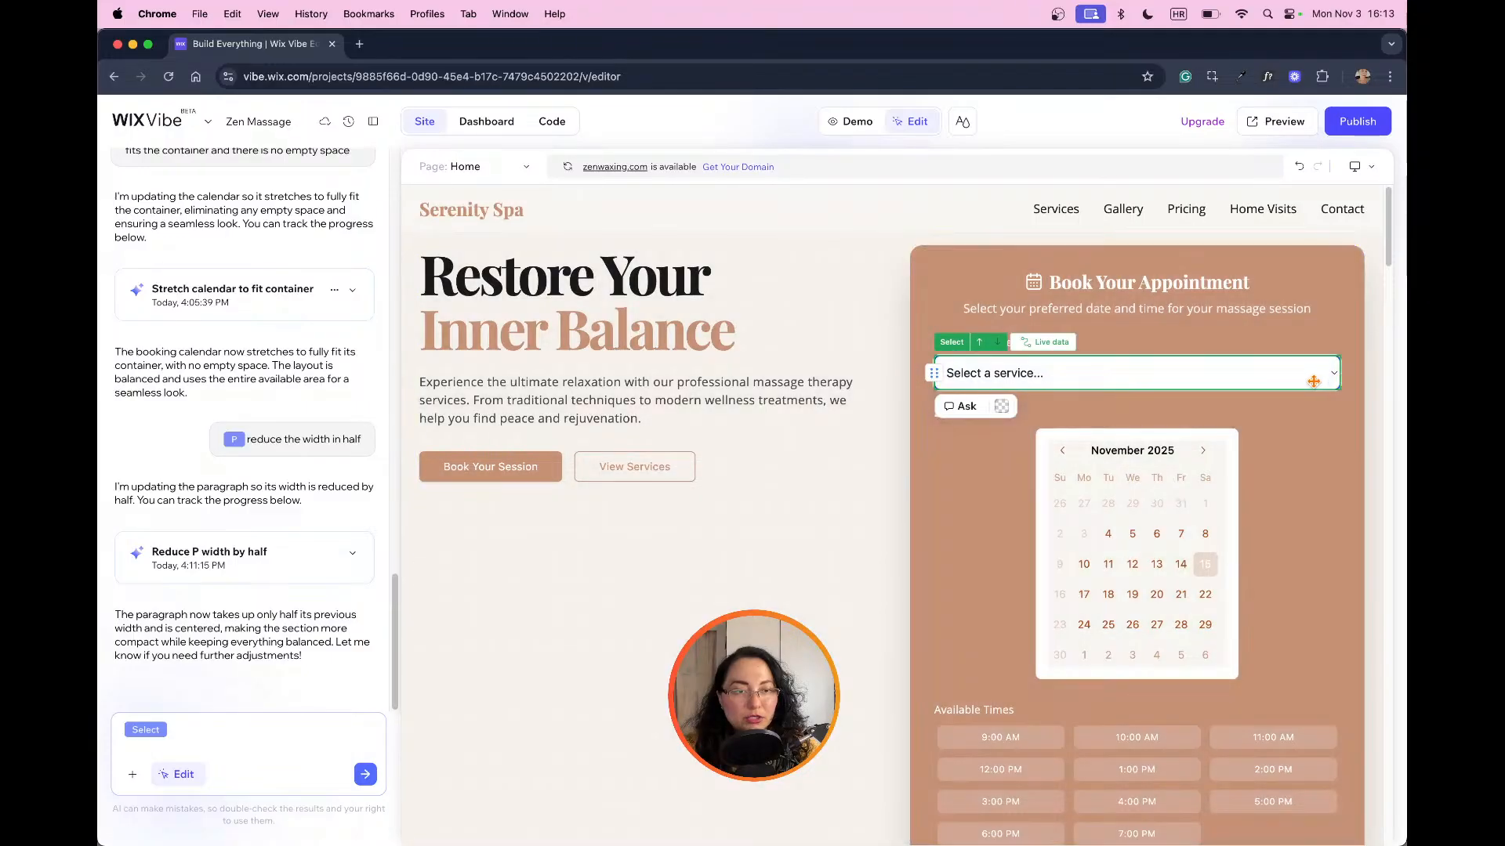
{"action": "left_click", "coordinate": [252, 729]}
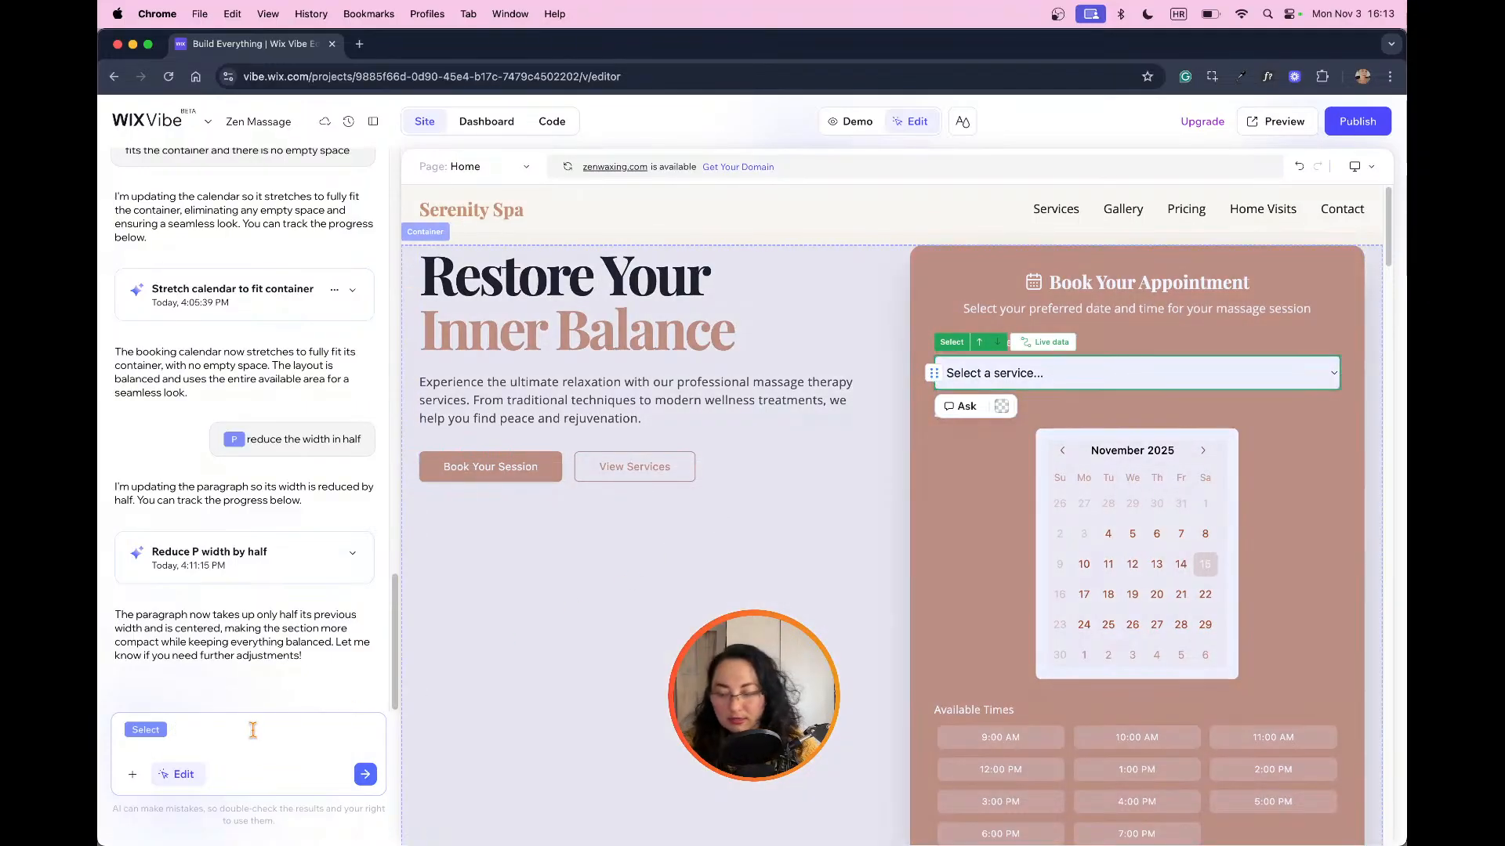
{"action": "type", "text": "add a"}
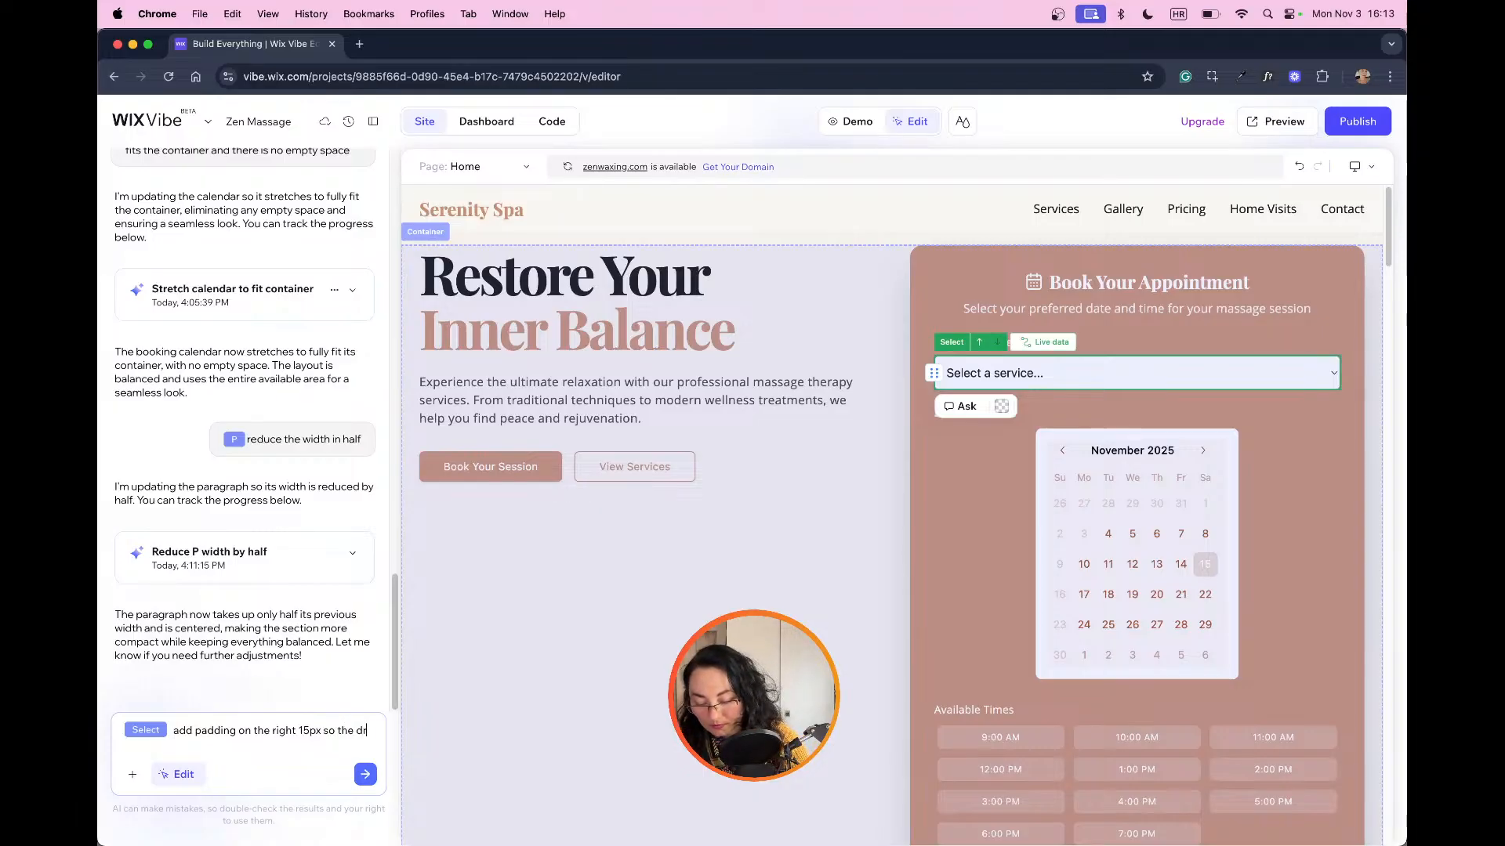
{"action": "type", "text": "op"}
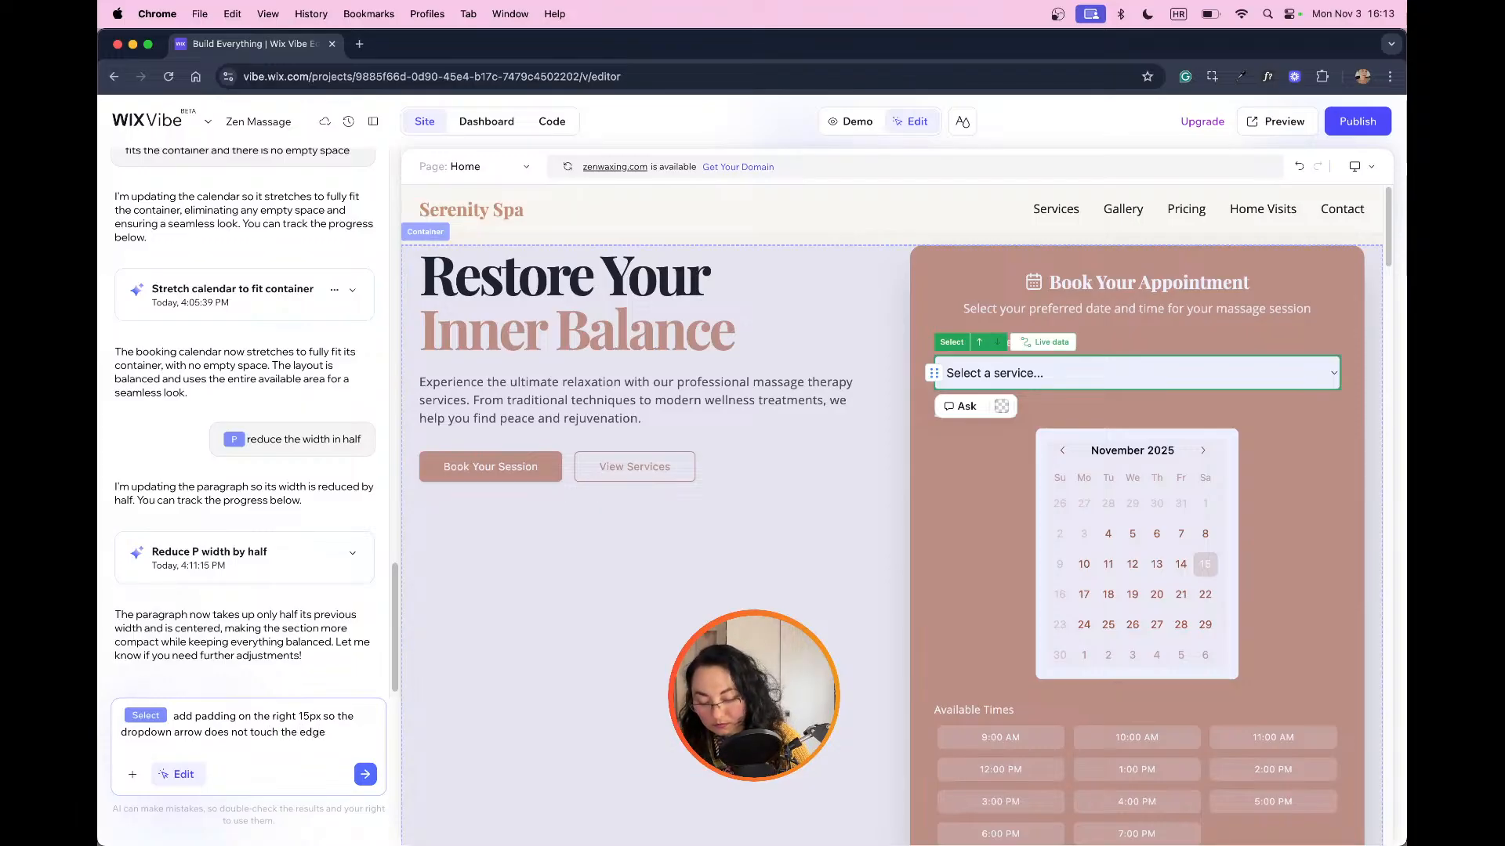
{"action": "type", "text": "nta"}
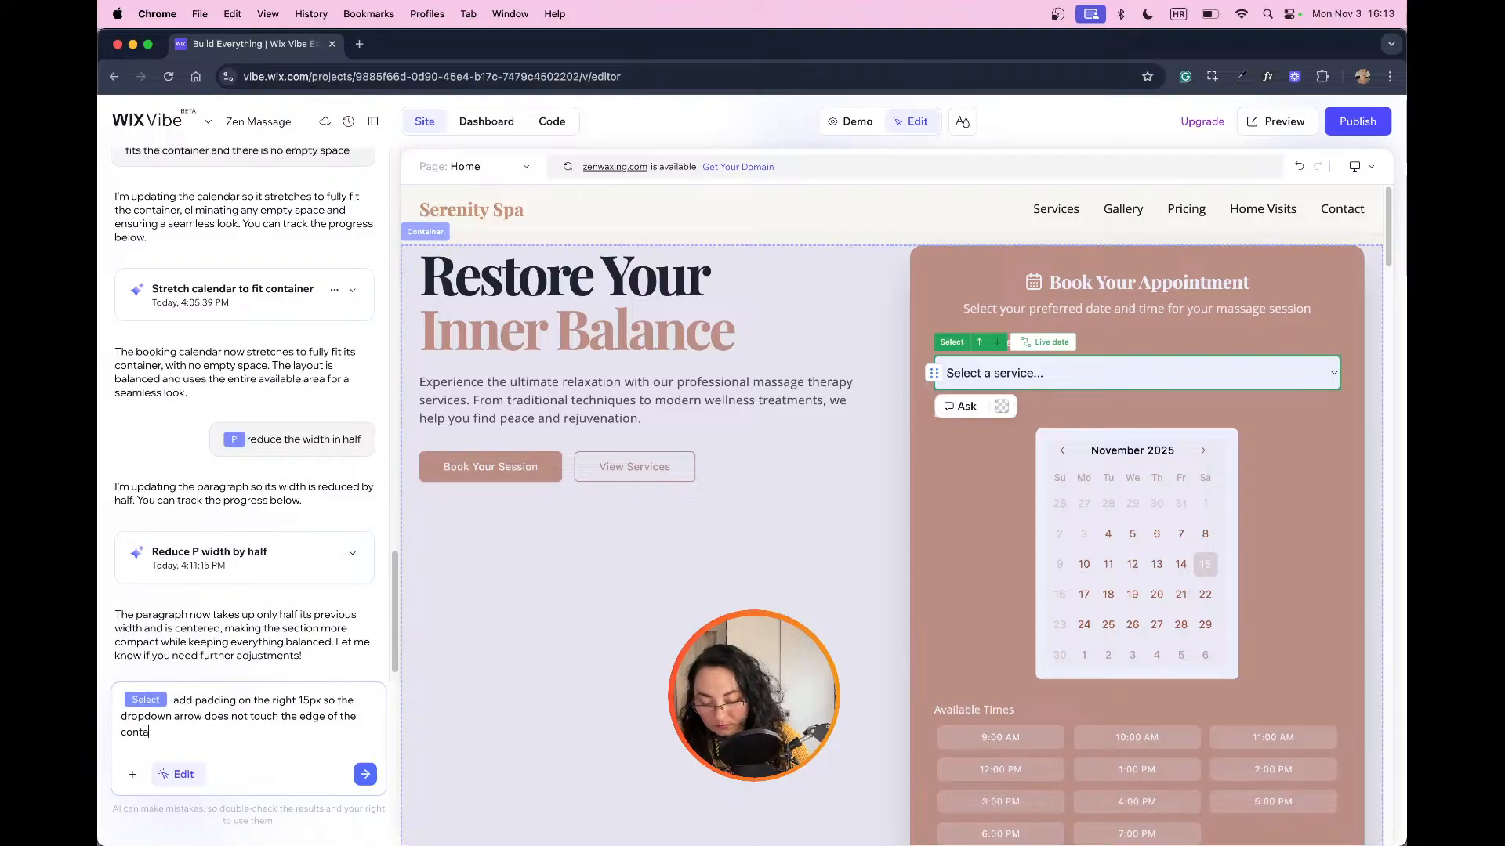
{"action": "type", "text": "iner"}
{"action": "key", "text": "Return"}
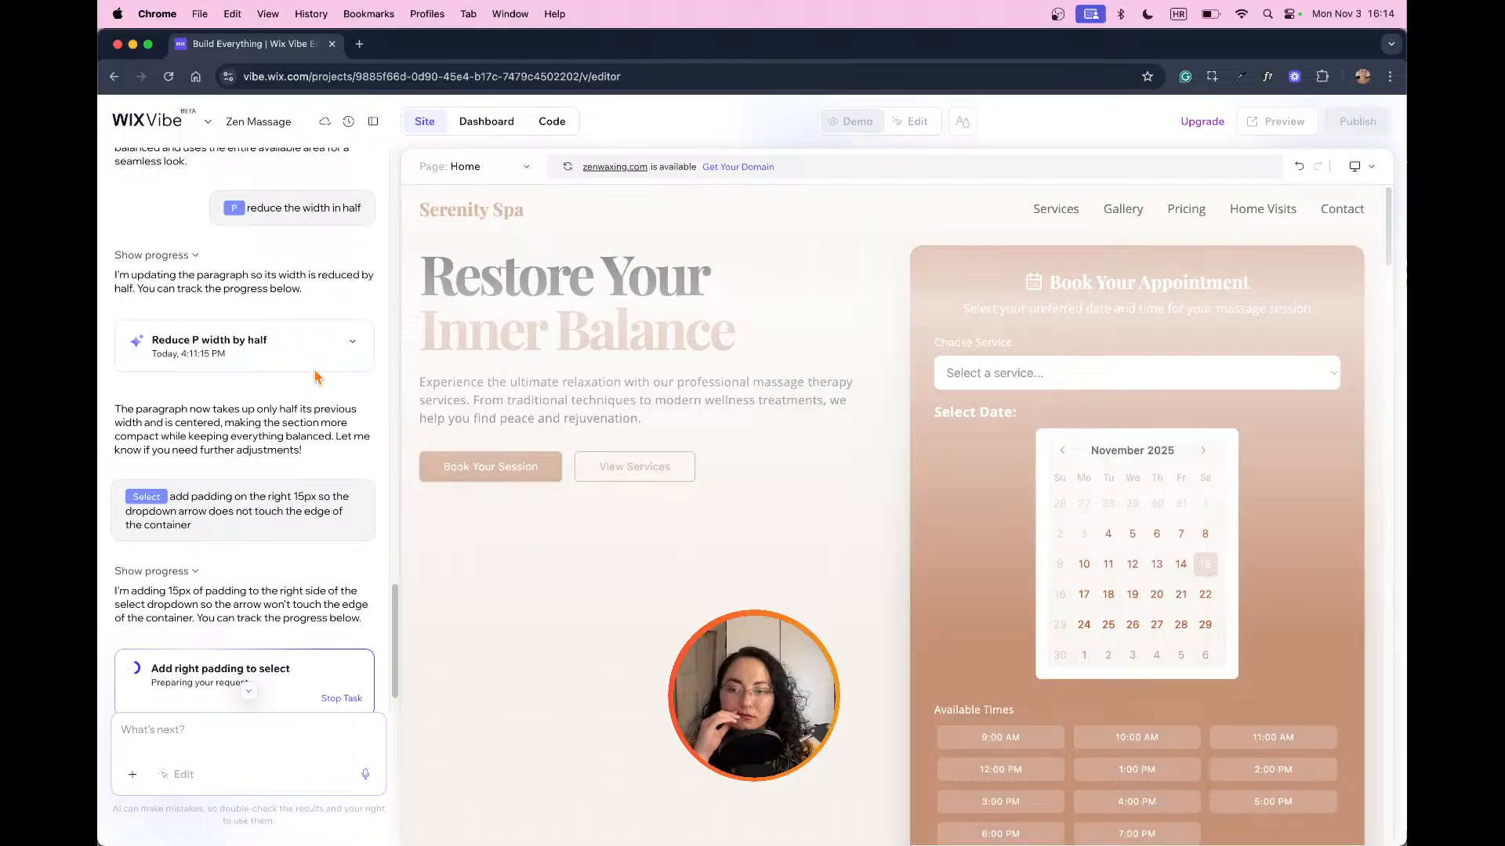
Step: Look over the booking form and the massage services sections of the home page
{"action": "scroll", "coordinate": [318, 378], "scroll_direction": "down", "scroll_amount": 1}
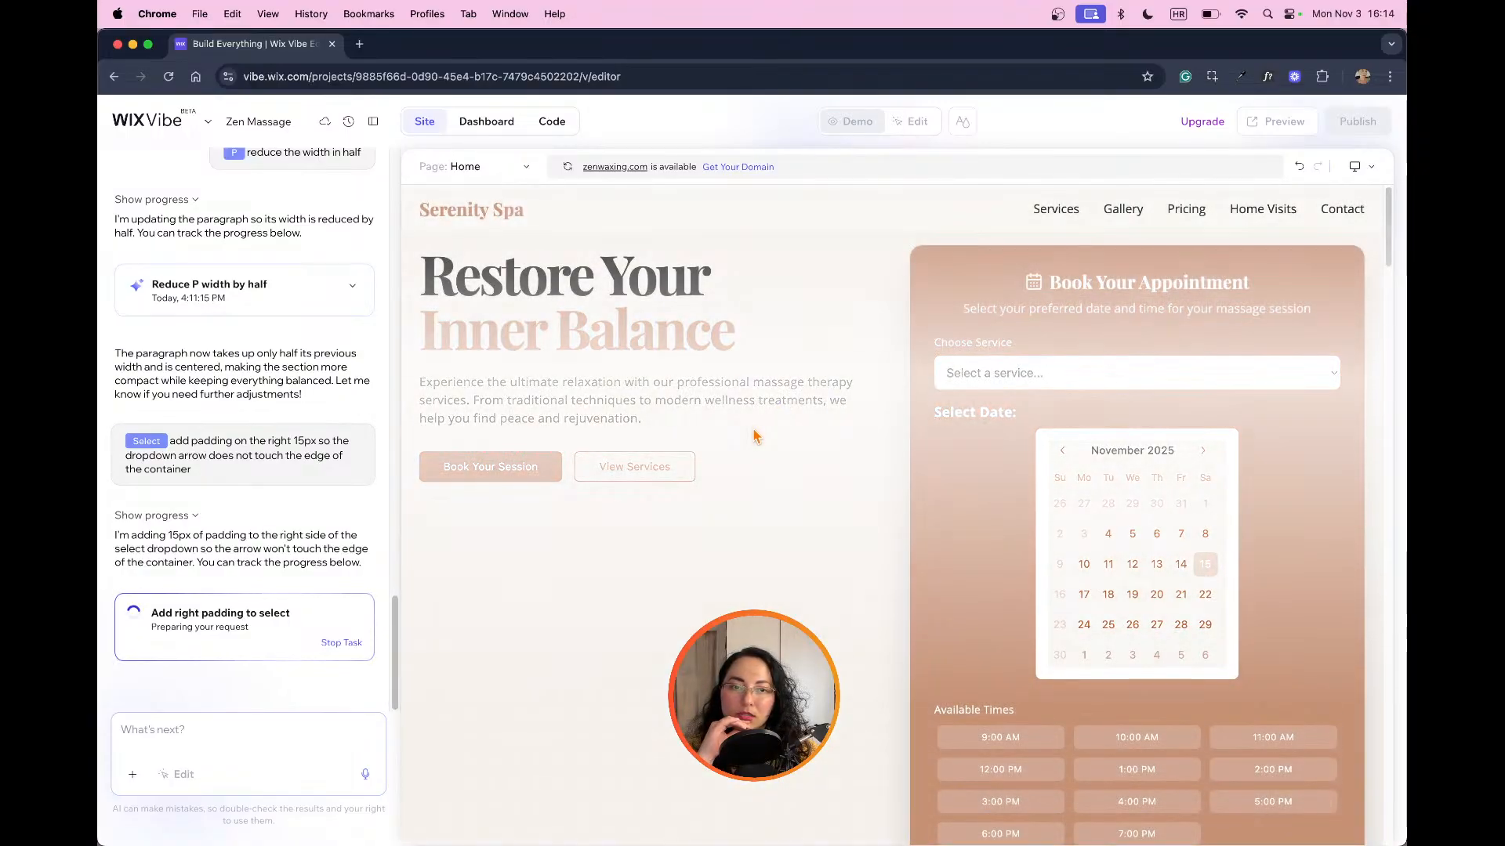
{"action": "scroll", "coordinate": [783, 438], "scroll_direction": "down", "scroll_amount": 3}
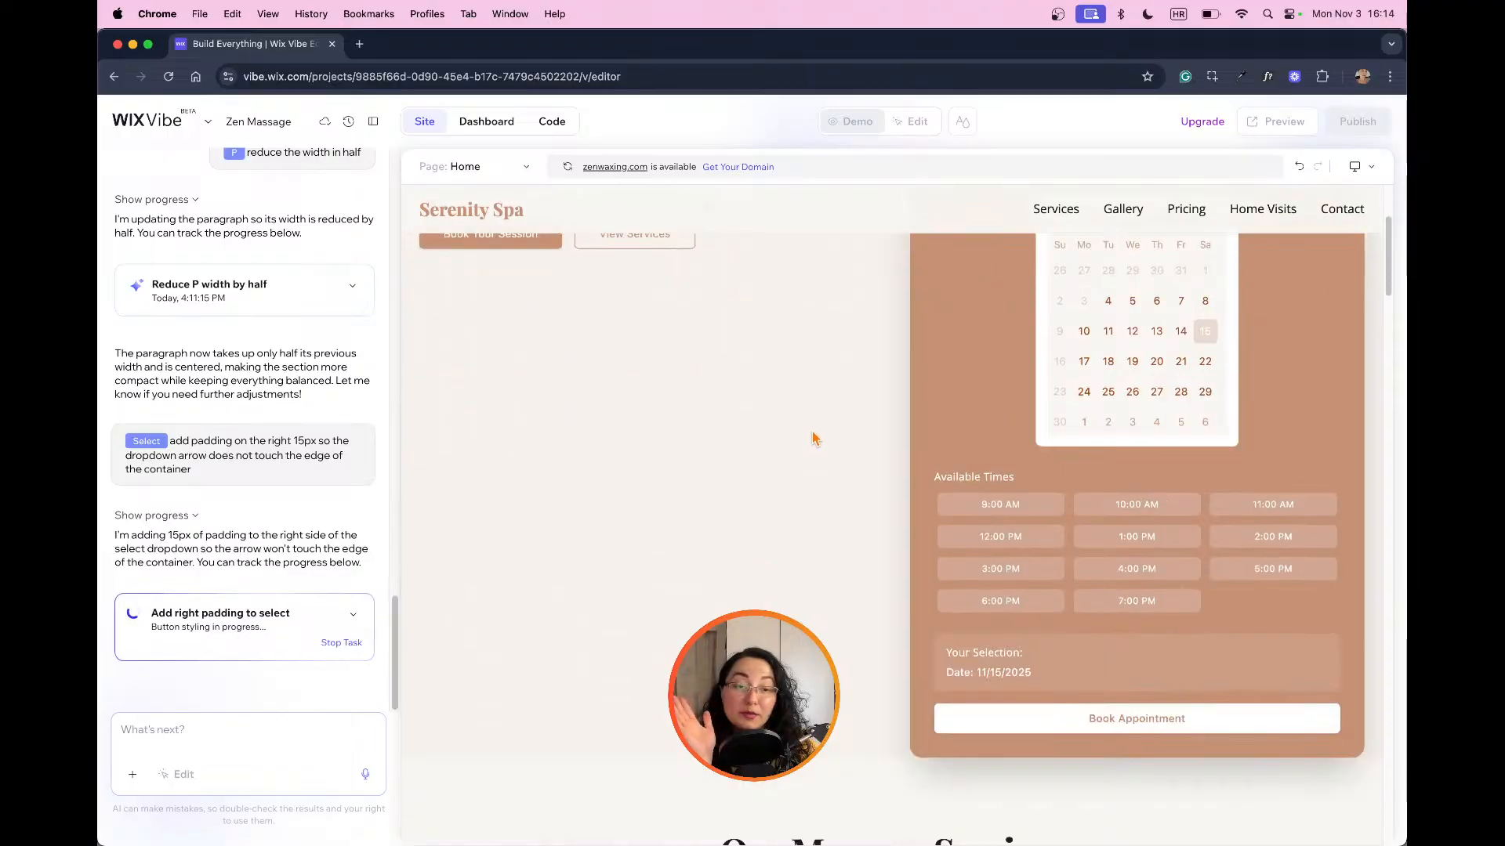
{"action": "scroll", "coordinate": [823, 444], "scroll_direction": "up", "scroll_amount": 1}
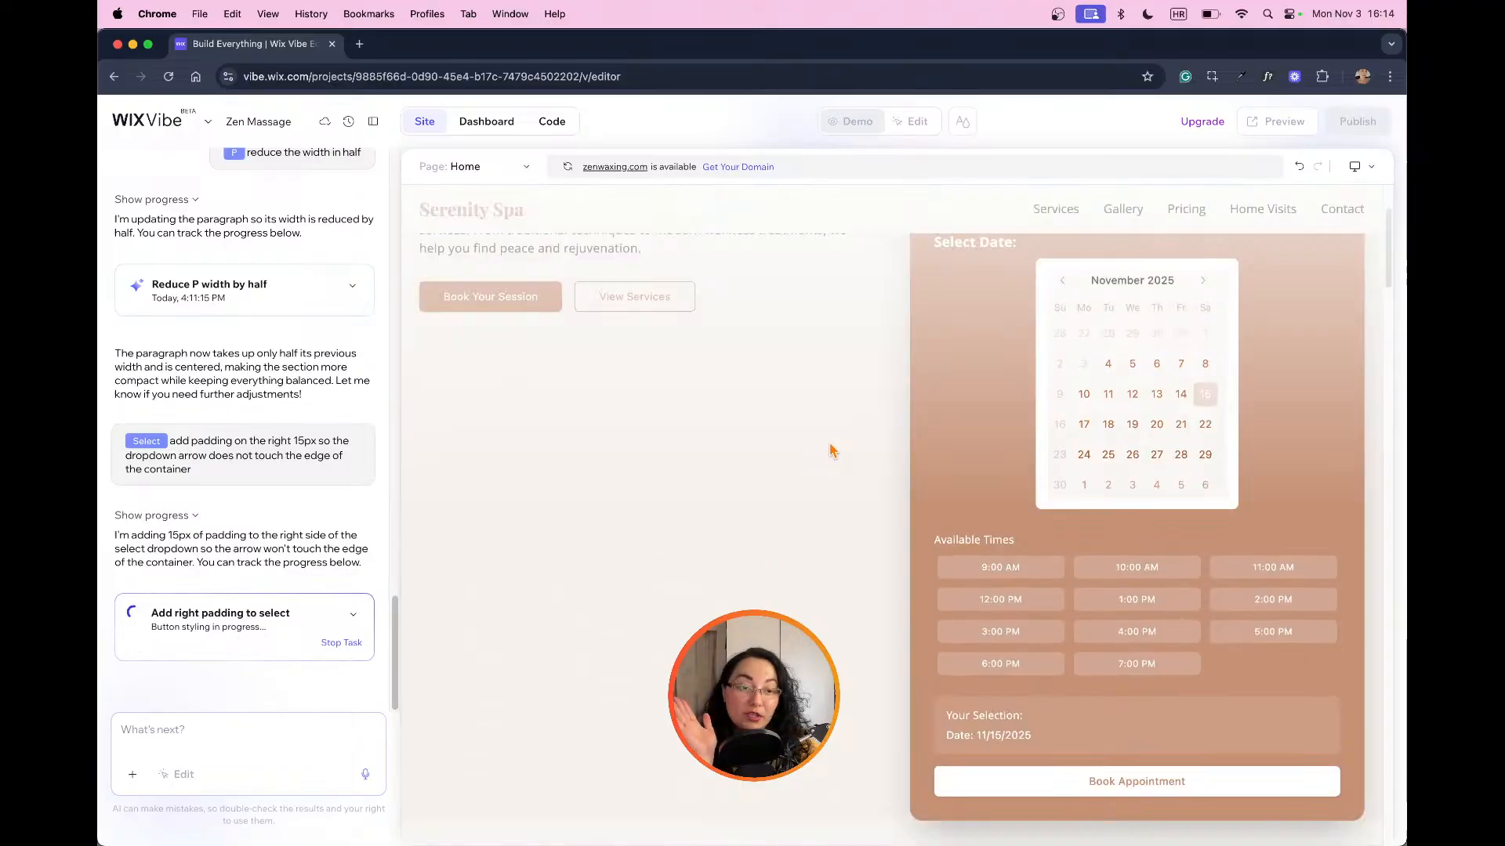
{"action": "scroll", "coordinate": [834, 451], "scroll_direction": "up", "scroll_amount": 2}
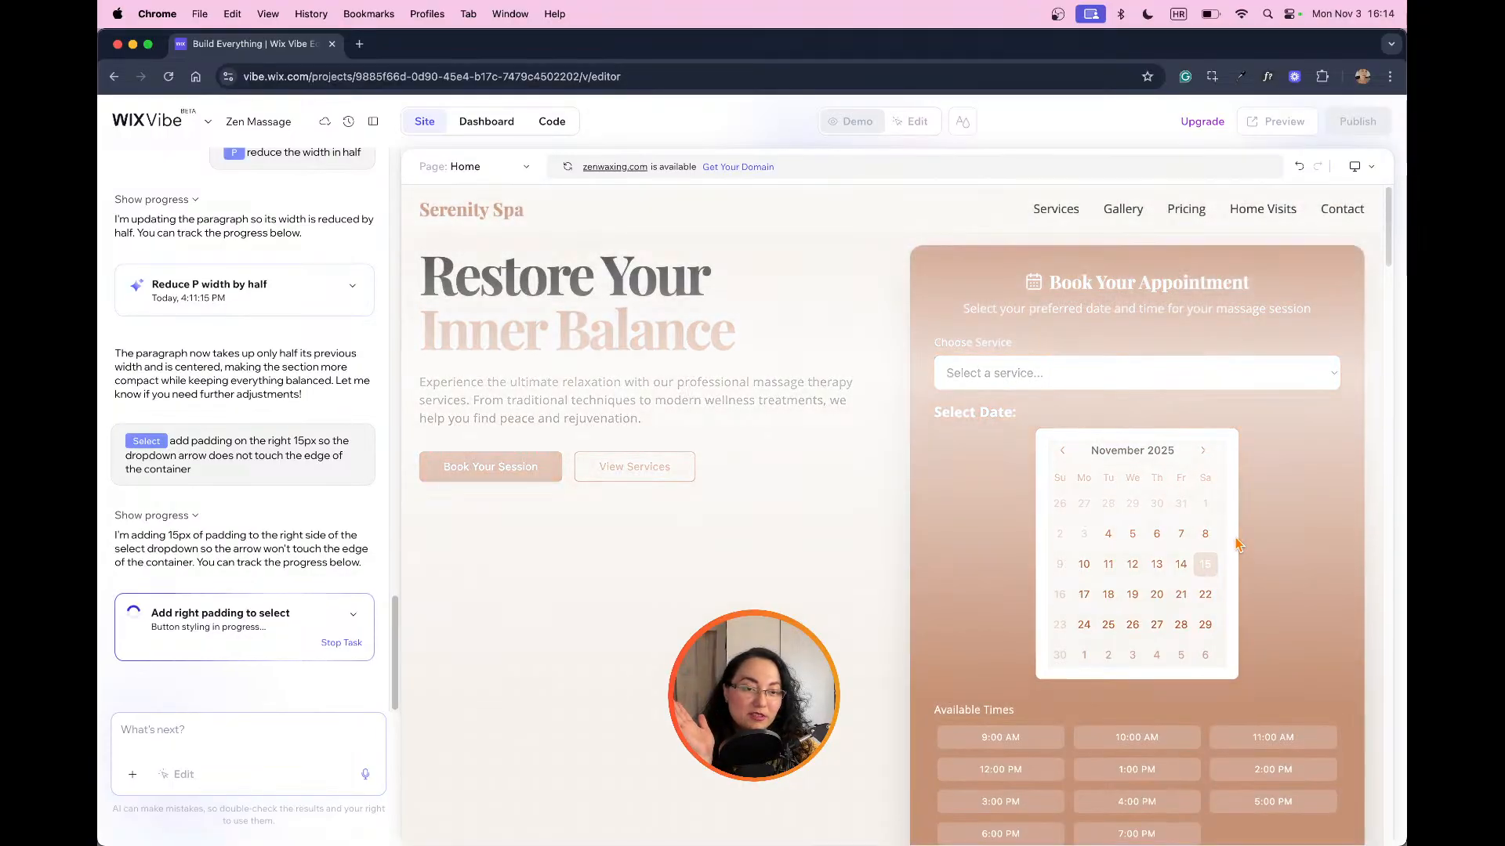
{"action": "scroll", "coordinate": [1205, 546], "scroll_direction": "down", "scroll_amount": 5}
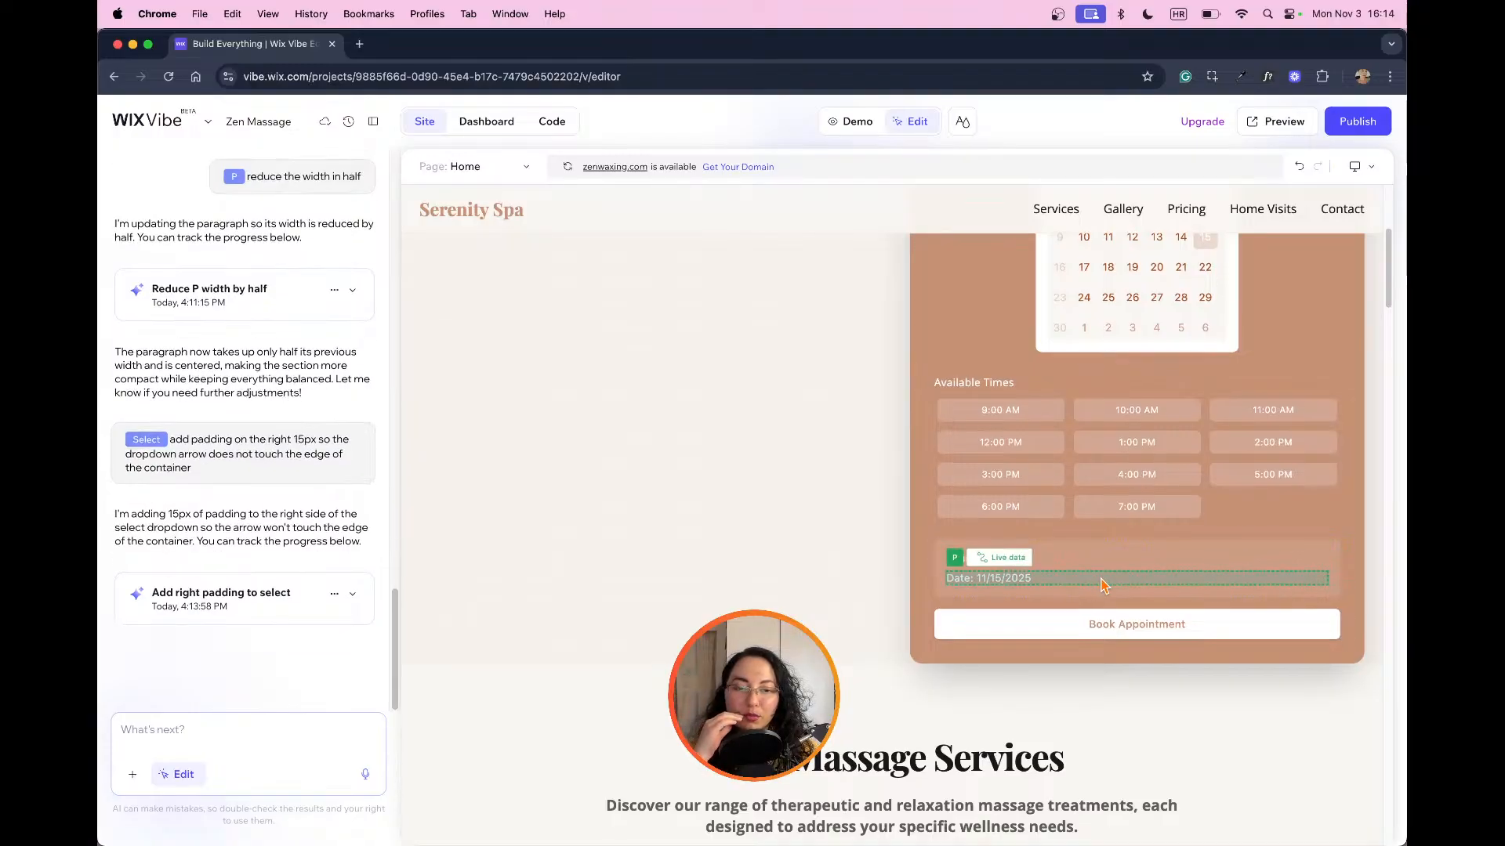
{"action": "scroll", "coordinate": [1061, 589], "scroll_direction": "down", "scroll_amount": 10}
{"action": "scroll", "coordinate": [1102, 574], "scroll_direction": "down", "scroll_amount": 10}
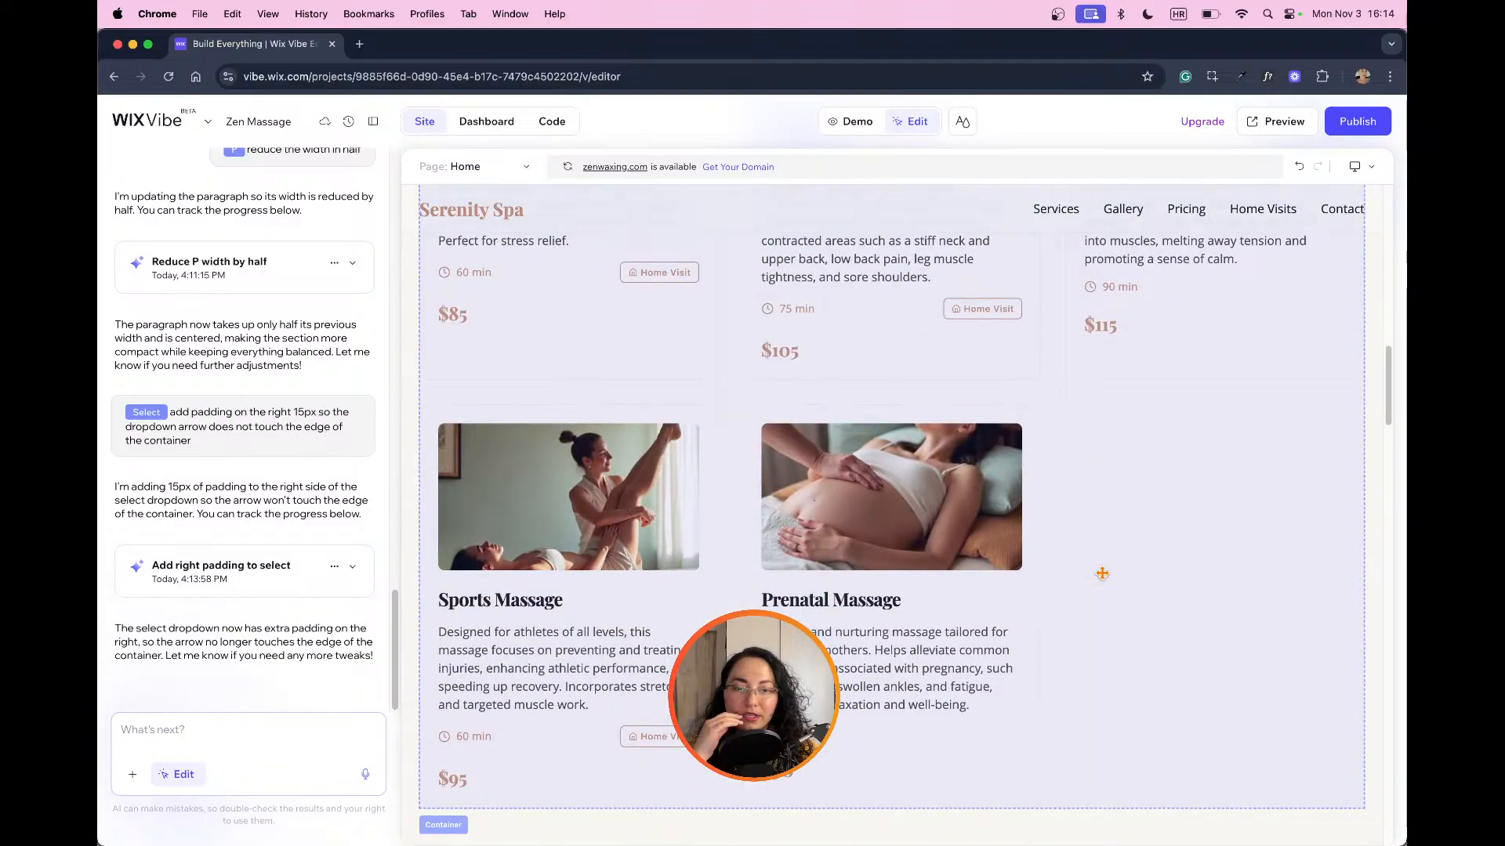
{"action": "scroll", "coordinate": [1105, 582], "scroll_direction": "up", "scroll_amount": 20}
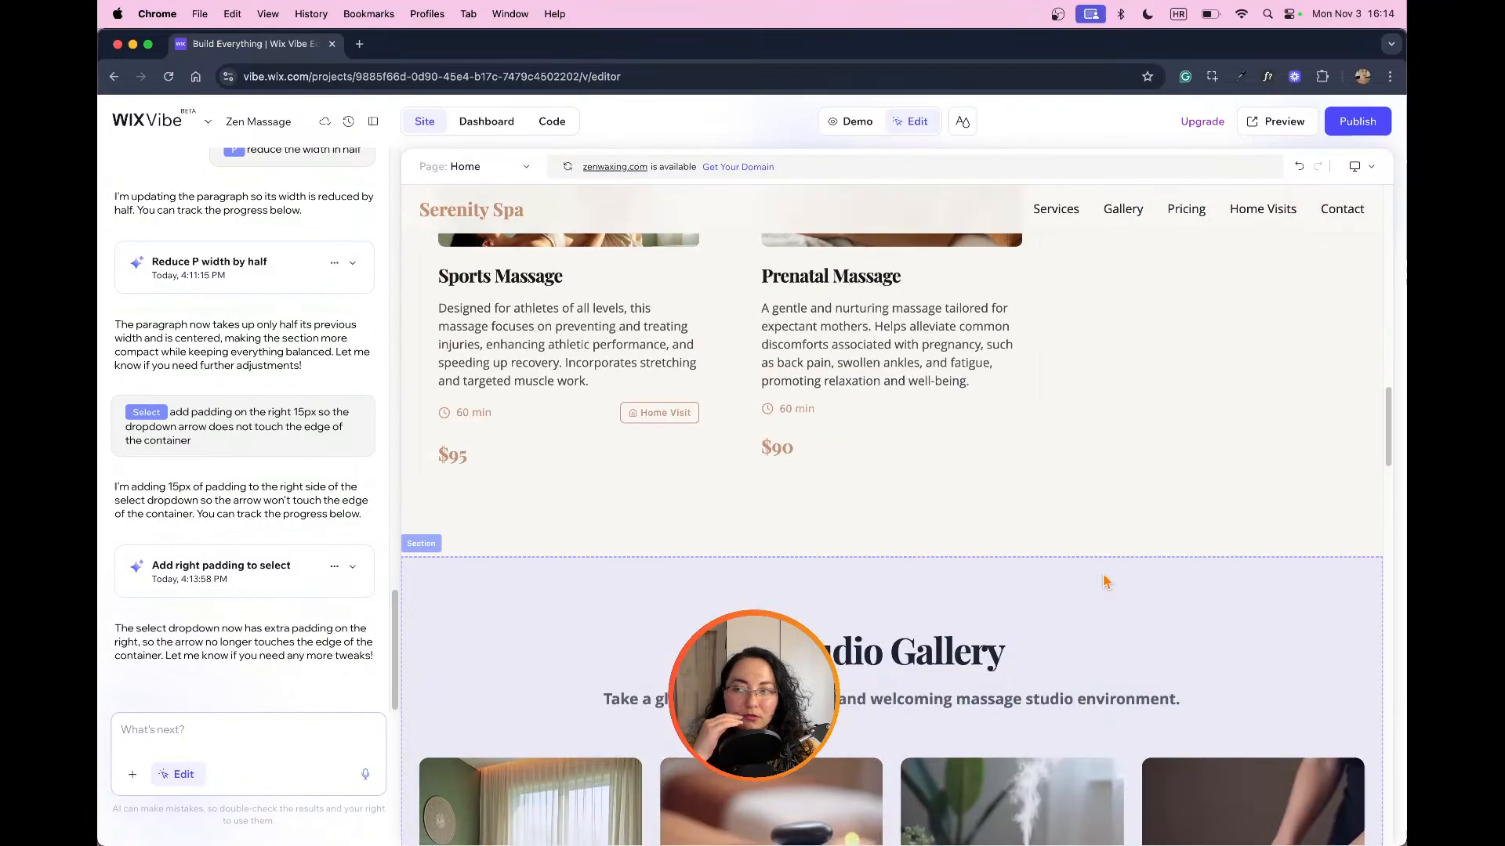
{"action": "scroll", "coordinate": [1105, 580], "scroll_direction": "up", "scroll_amount": 1}
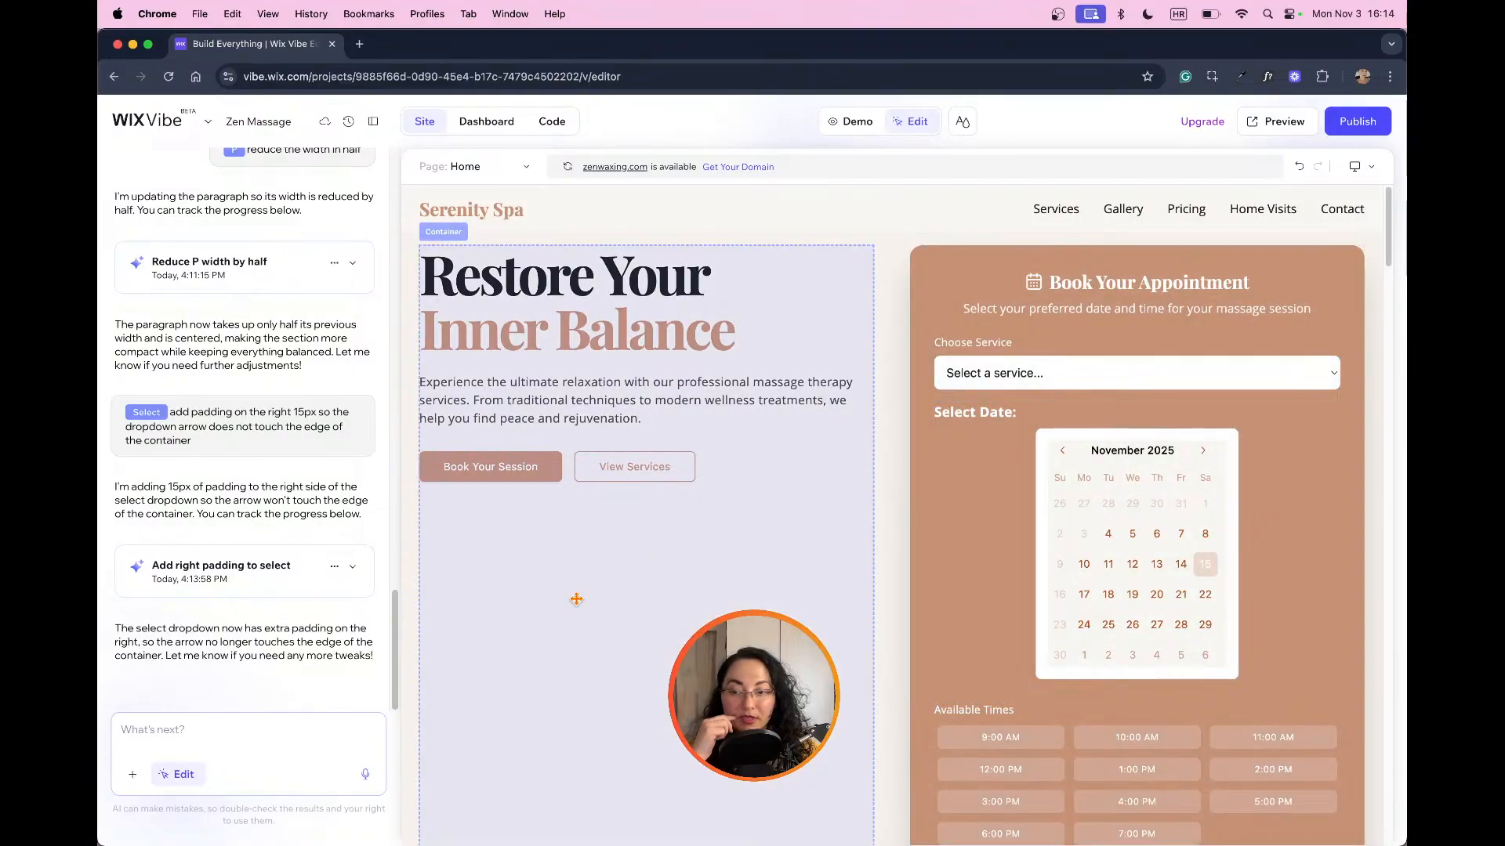
Step: Expand the right-padding task's details and test the service dropdown by choosing Swedish Relaxation Massage - $85 (60 min)
{"action": "left_click", "coordinate": [282, 583]}
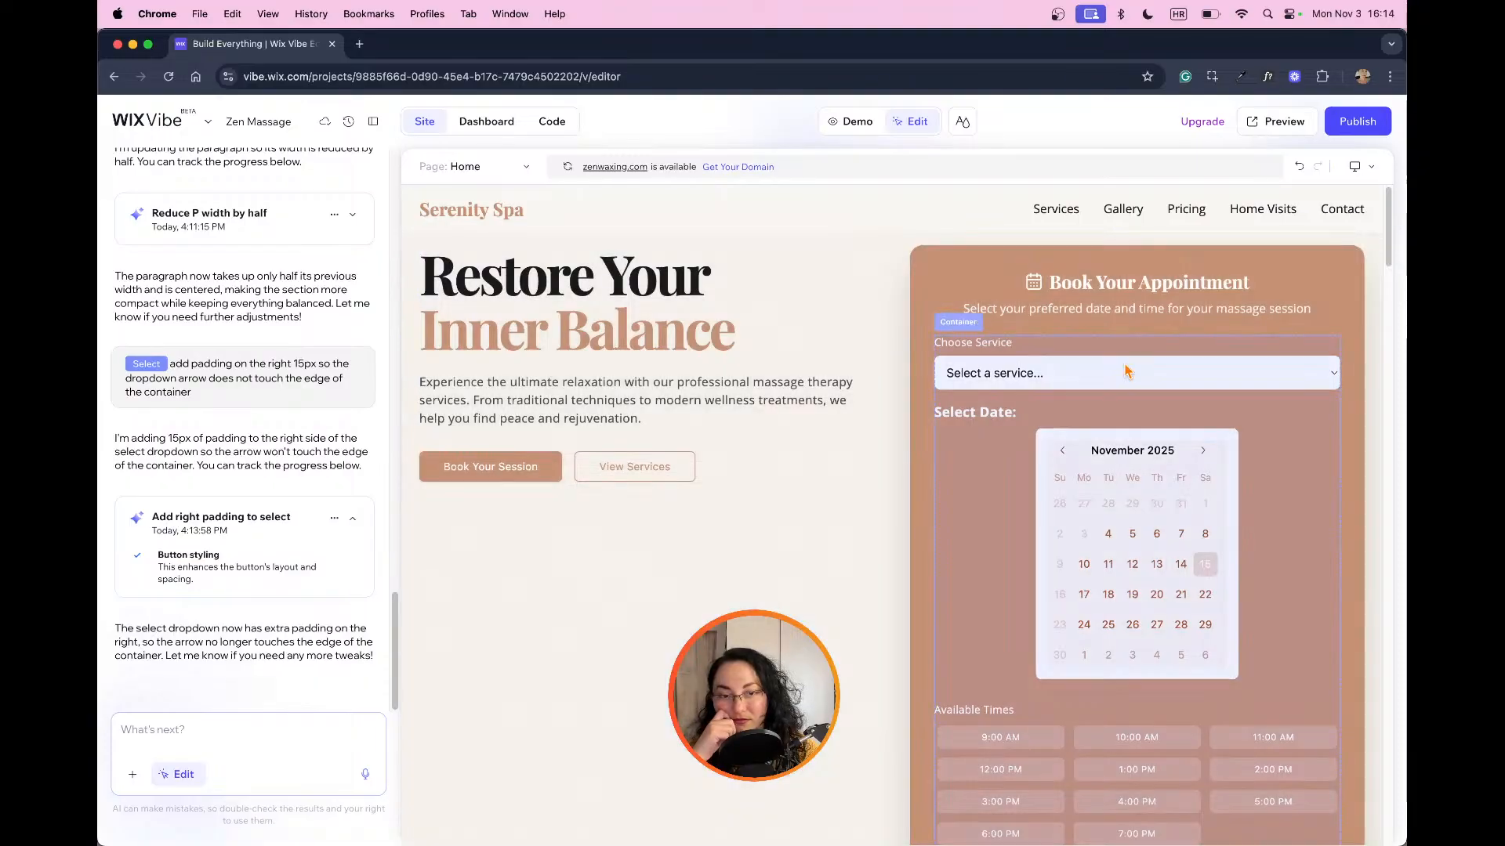
{"action": "left_click", "coordinate": [1336, 382]}
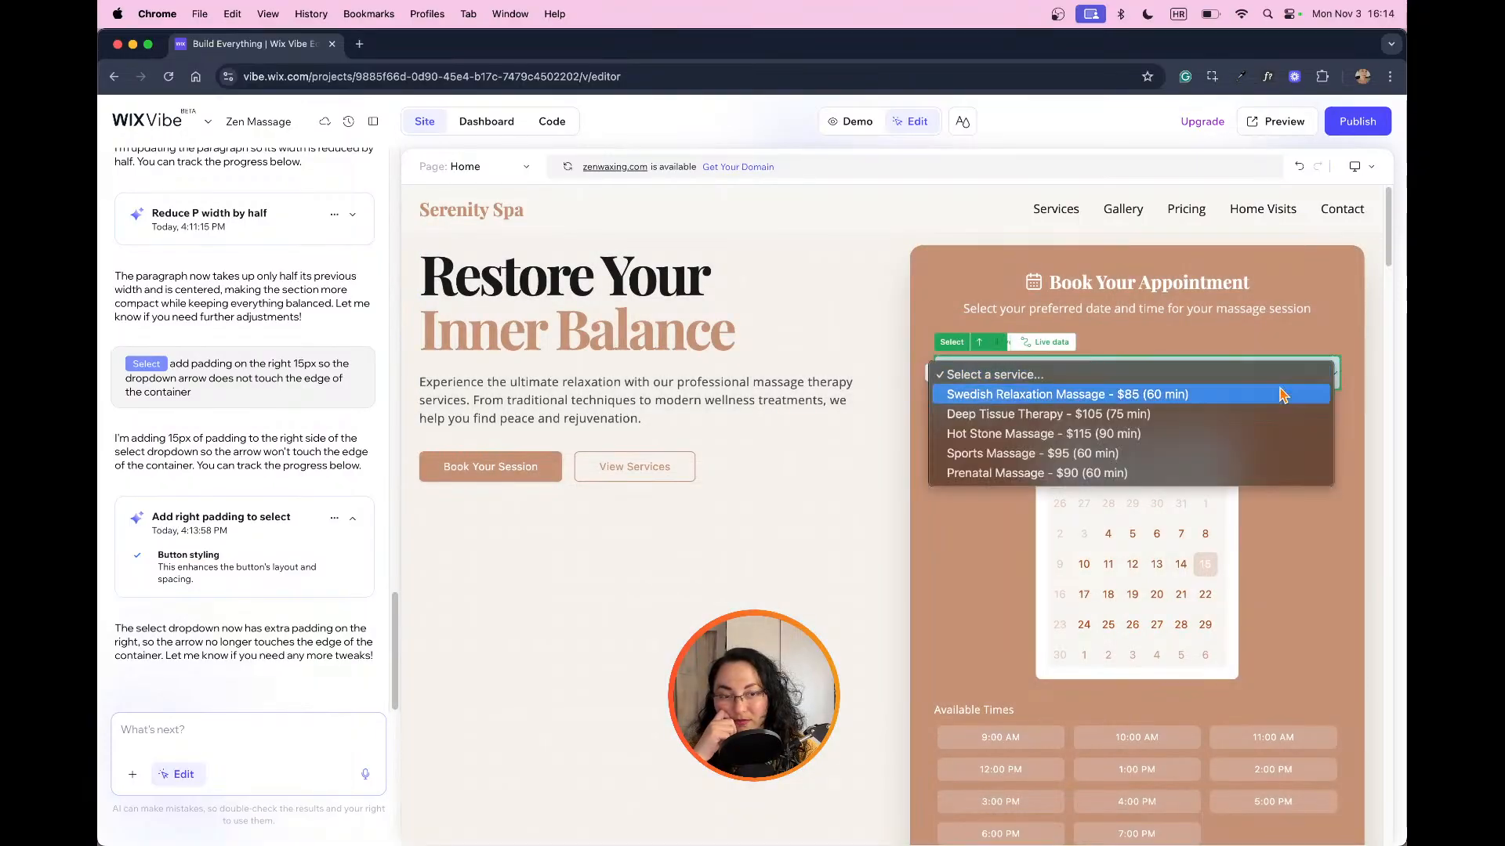
{"action": "left_click", "coordinate": [1351, 439]}
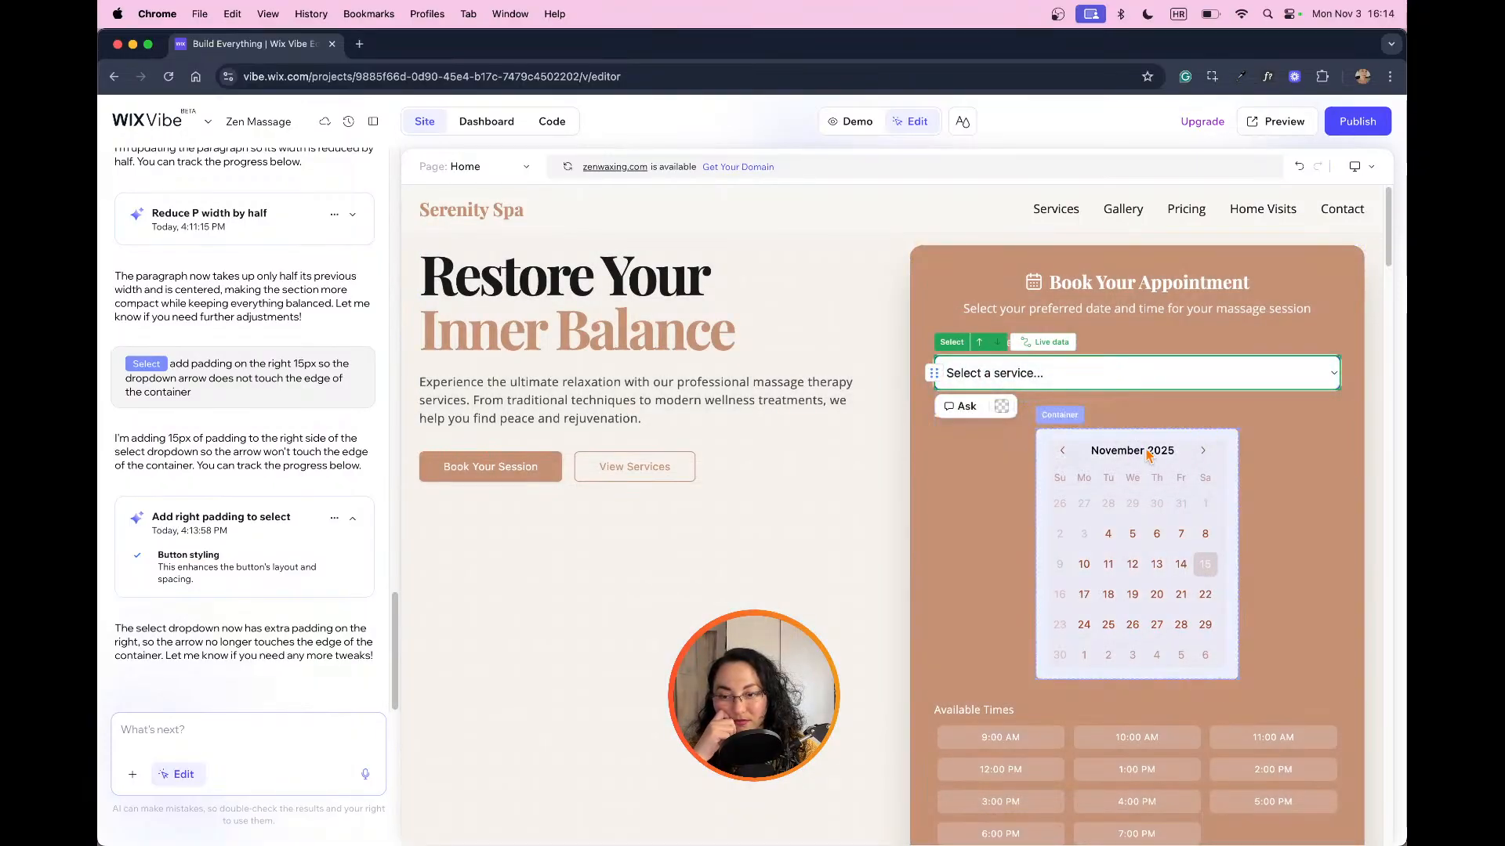
{"action": "left_click", "coordinate": [1346, 398]}
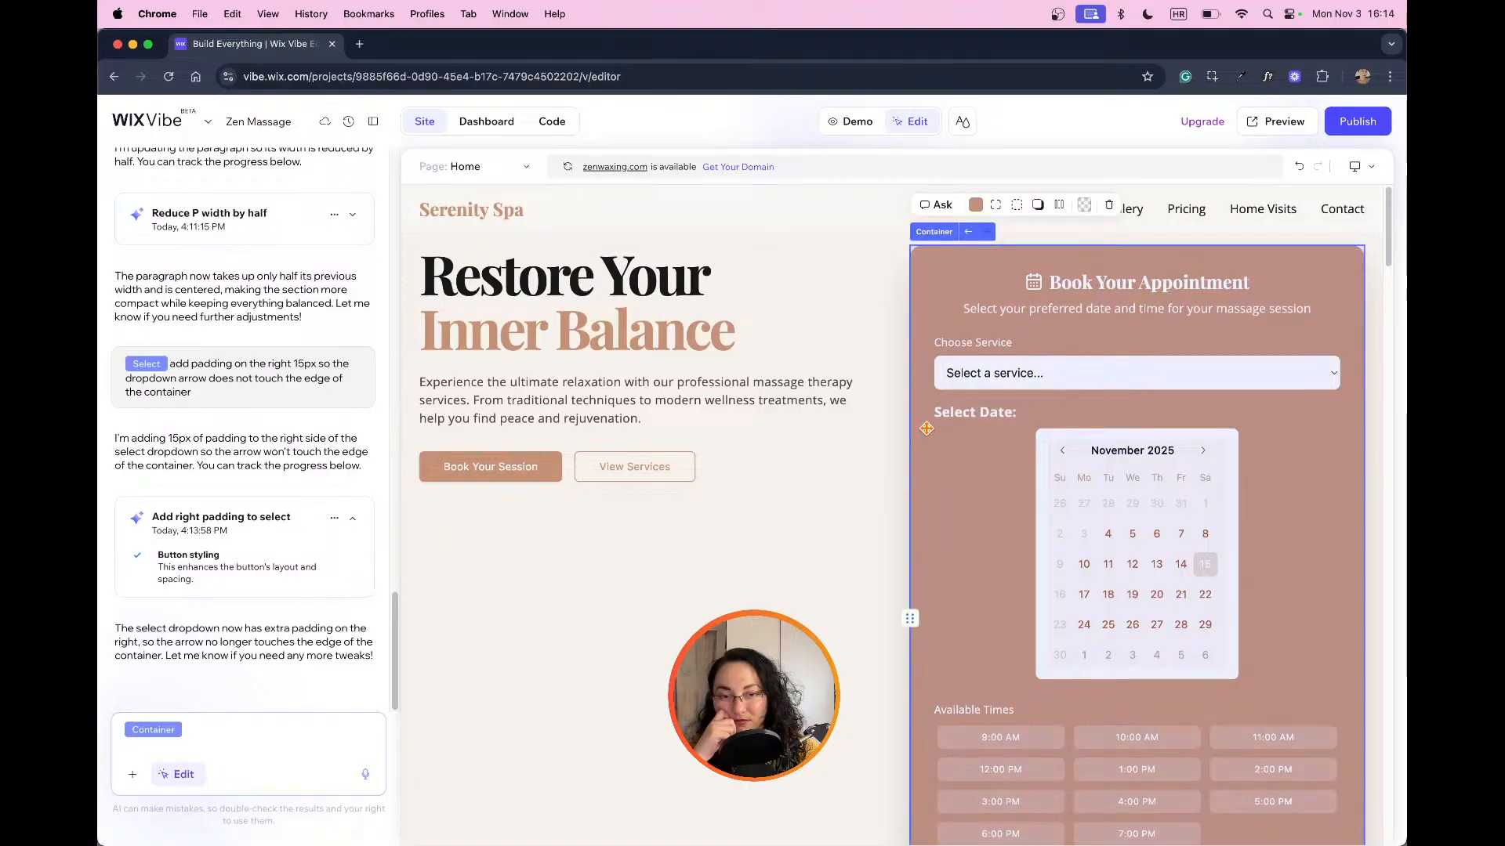
{"action": "left_click", "coordinate": [1248, 383]}
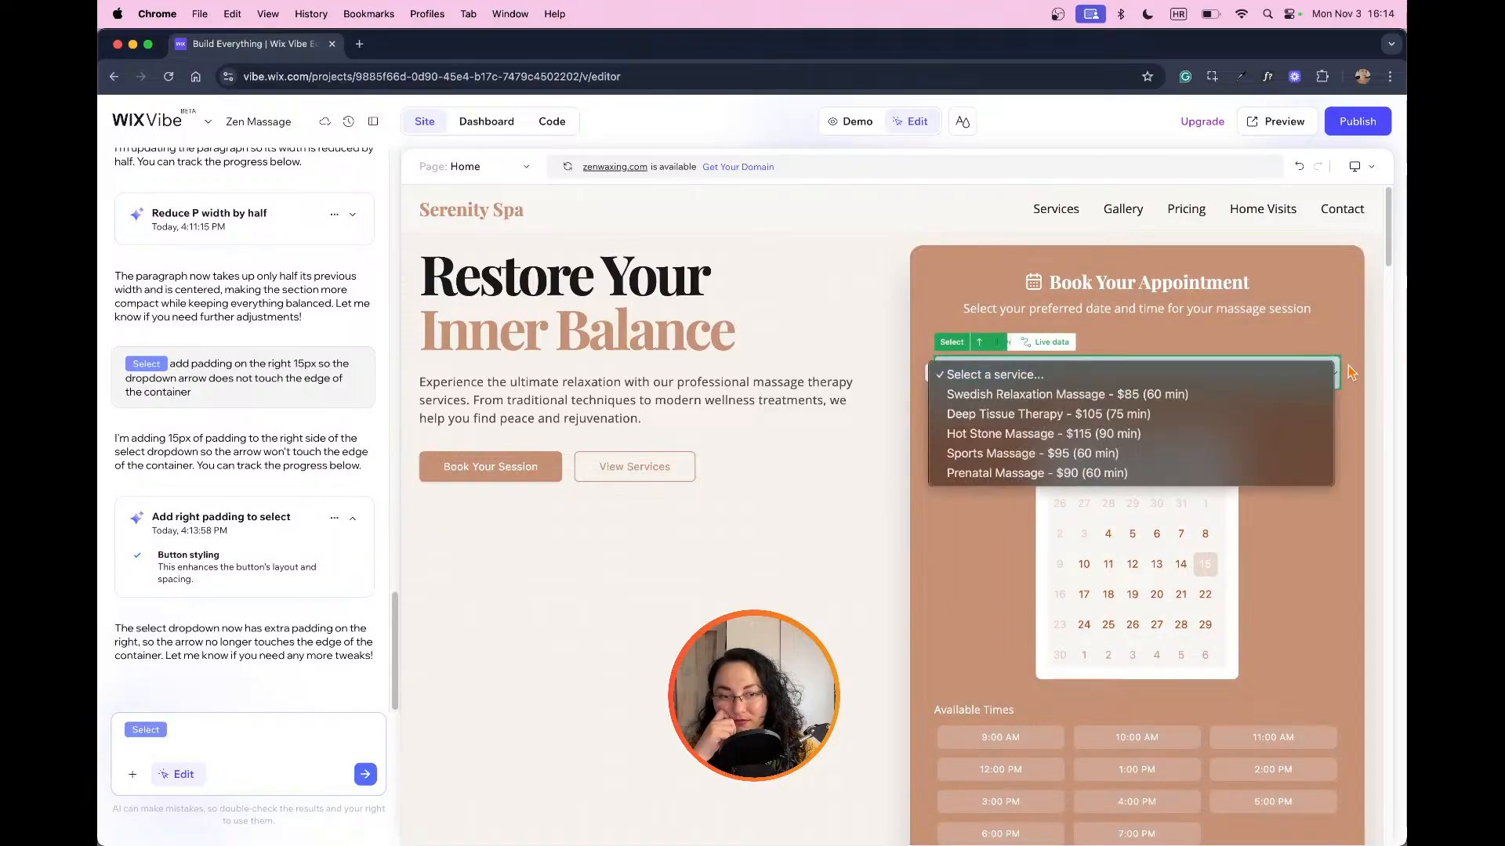
{"action": "left_click", "coordinate": [1292, 394]}
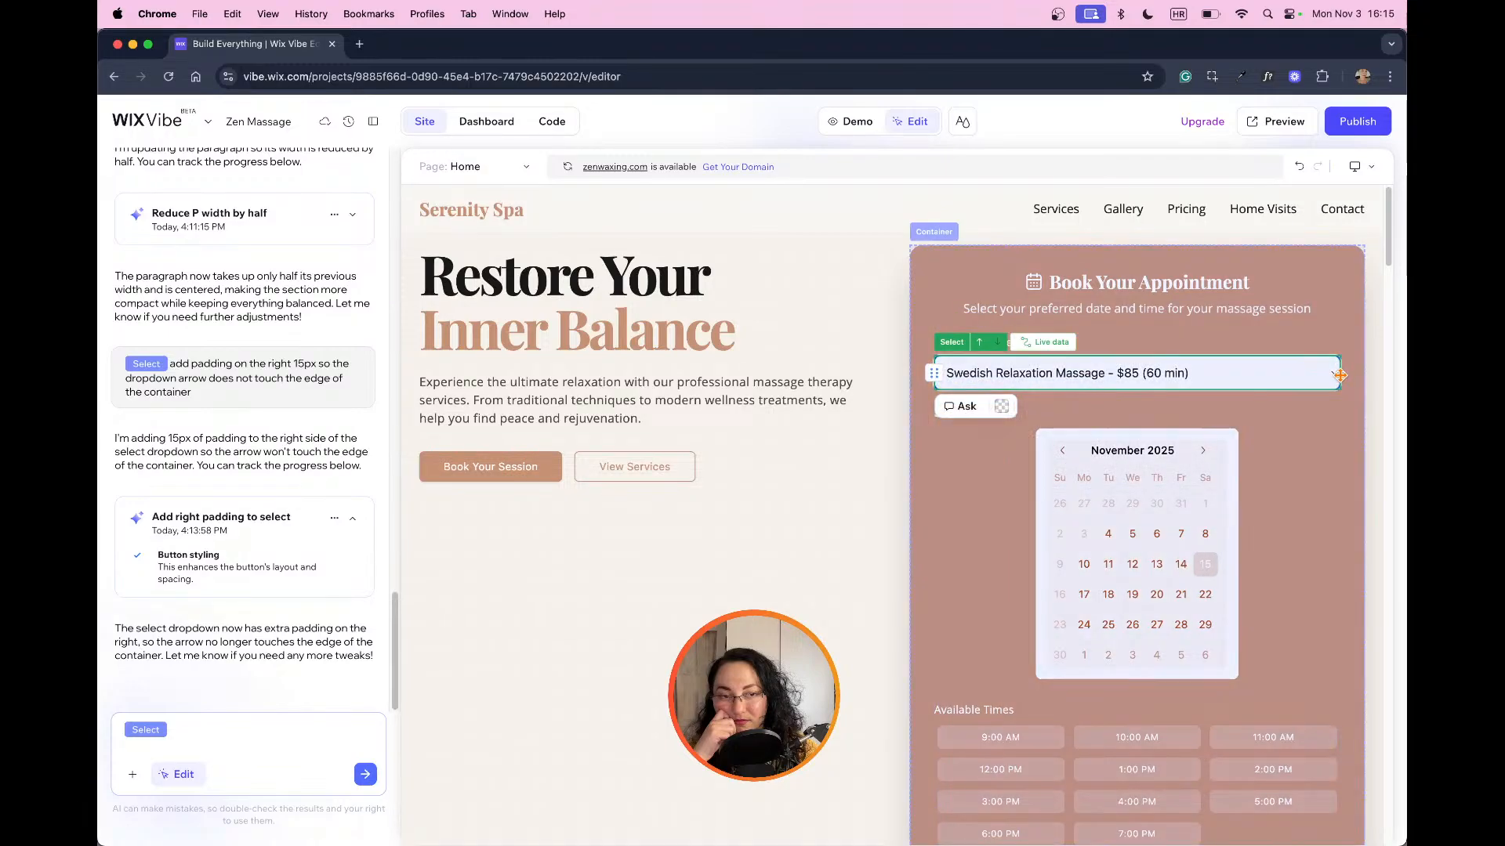
Step: Reset the service dropdown to the "Select a service..." option
{"action": "left_click", "coordinate": [1168, 376]}
{"action": "left_click", "coordinate": [1172, 376]}
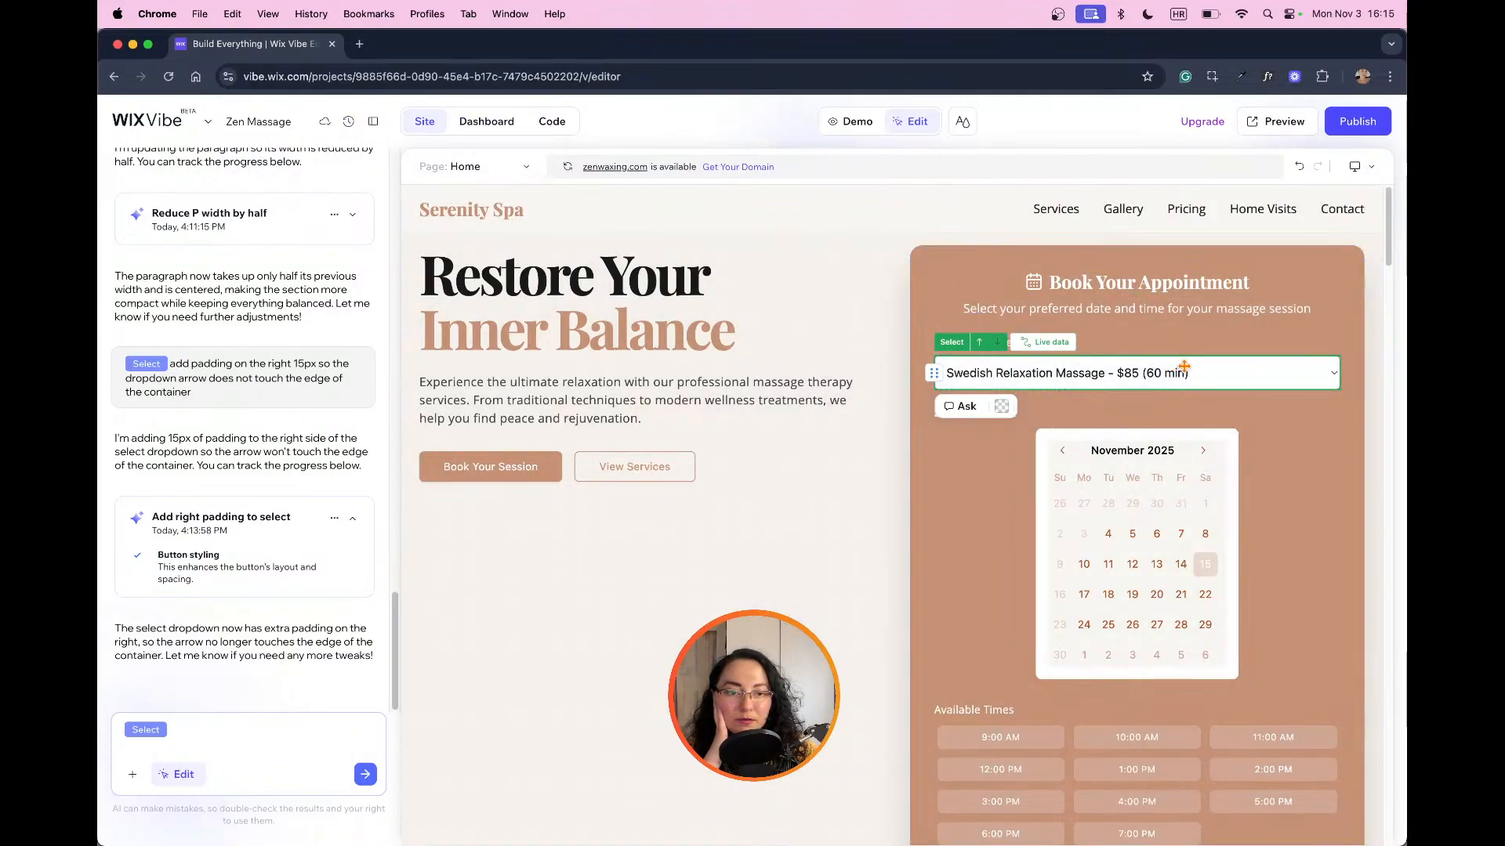
{"action": "left_click", "coordinate": [1062, 412]}
{"action": "left_click", "coordinate": [1212, 366]}
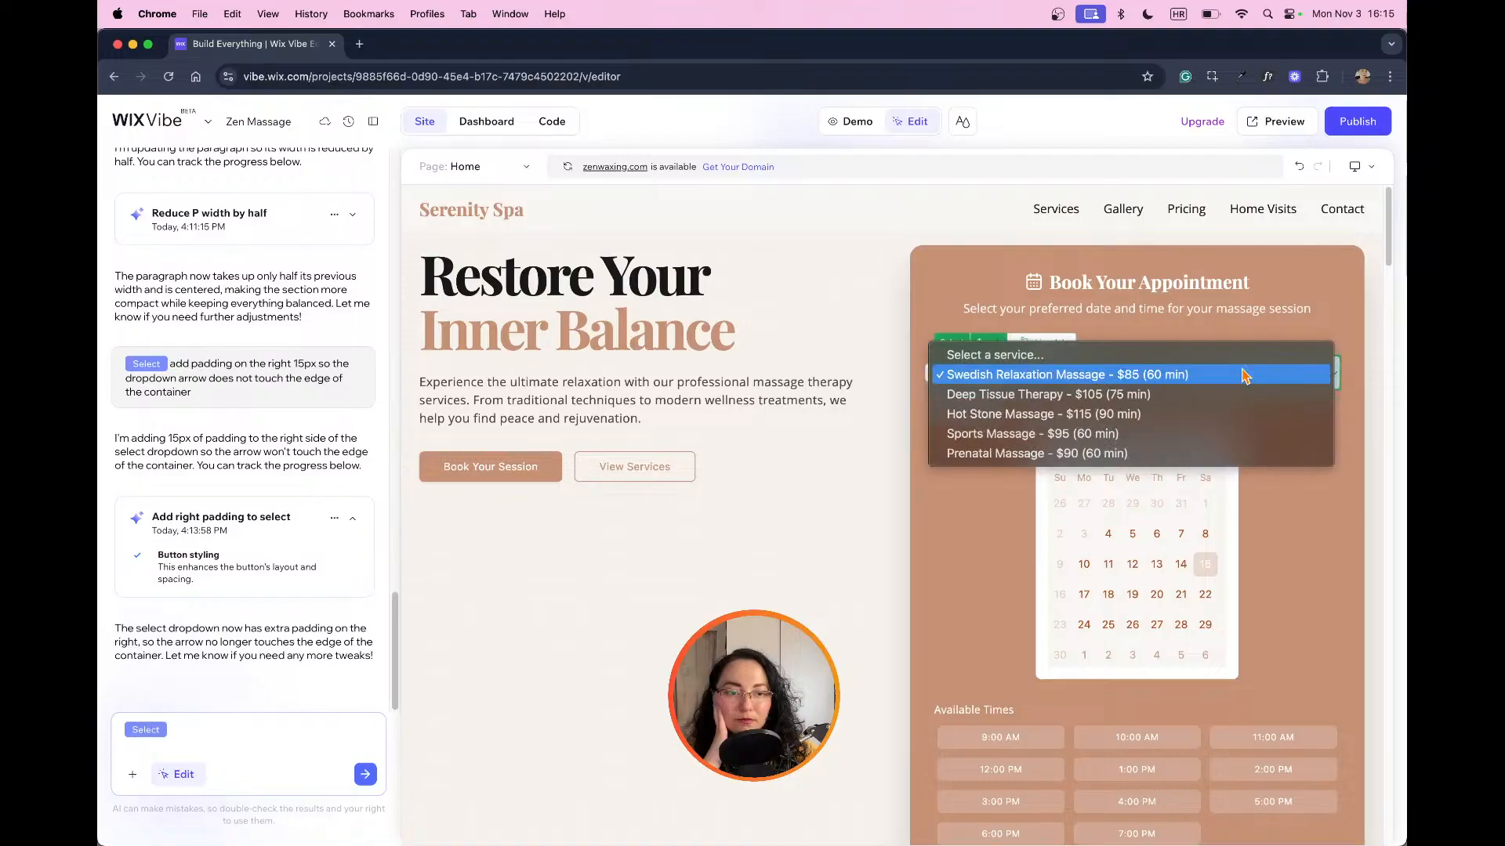
{"action": "left_click", "coordinate": [1211, 357]}
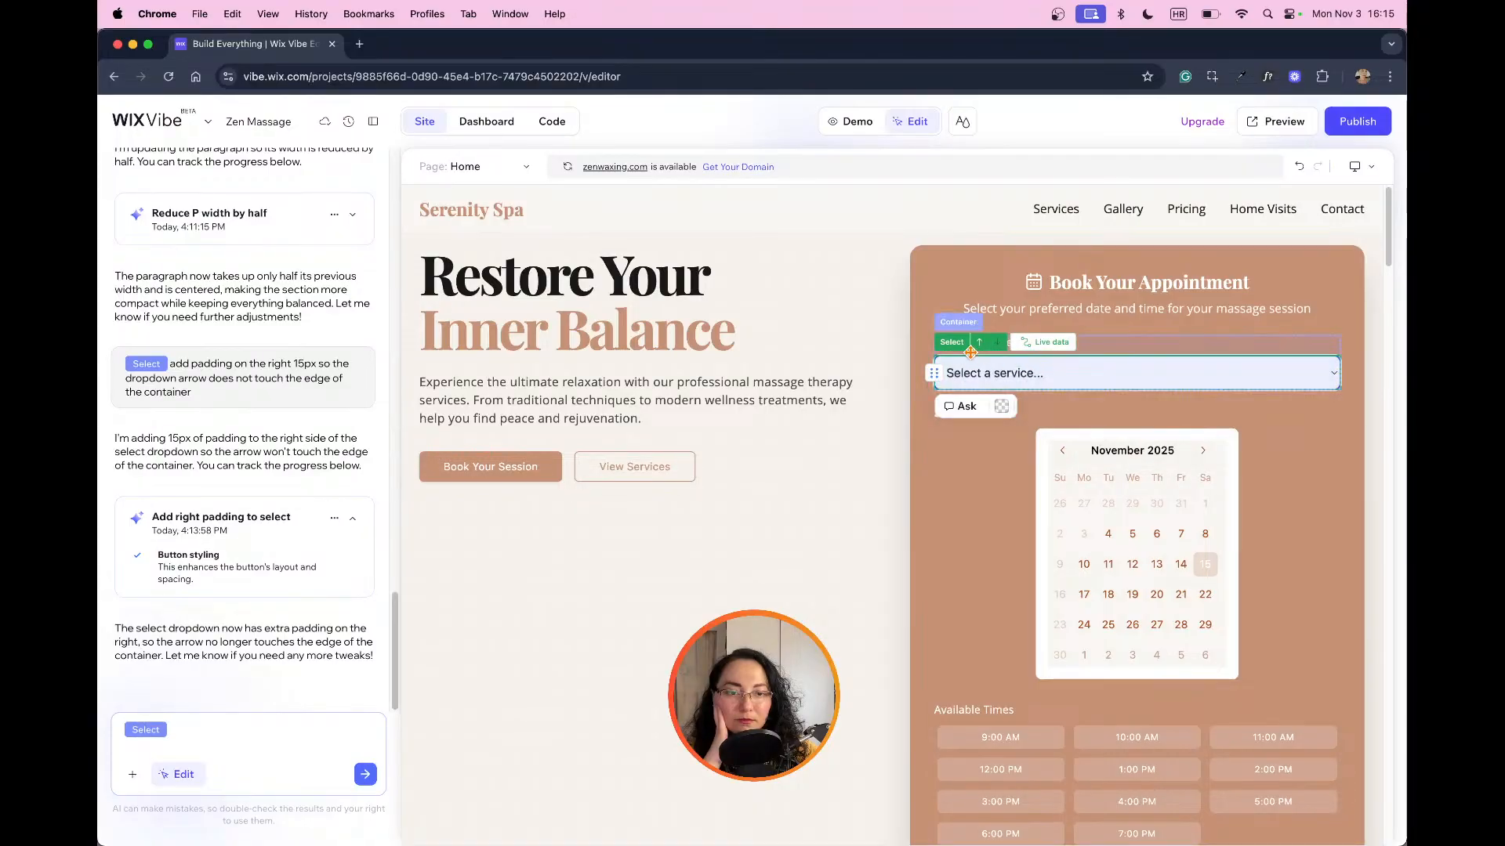
Step: Choose Deep Tissue Therapy - $105 (75 min) in the booking form's service dropdown
{"action": "left_click", "coordinate": [1048, 339]}
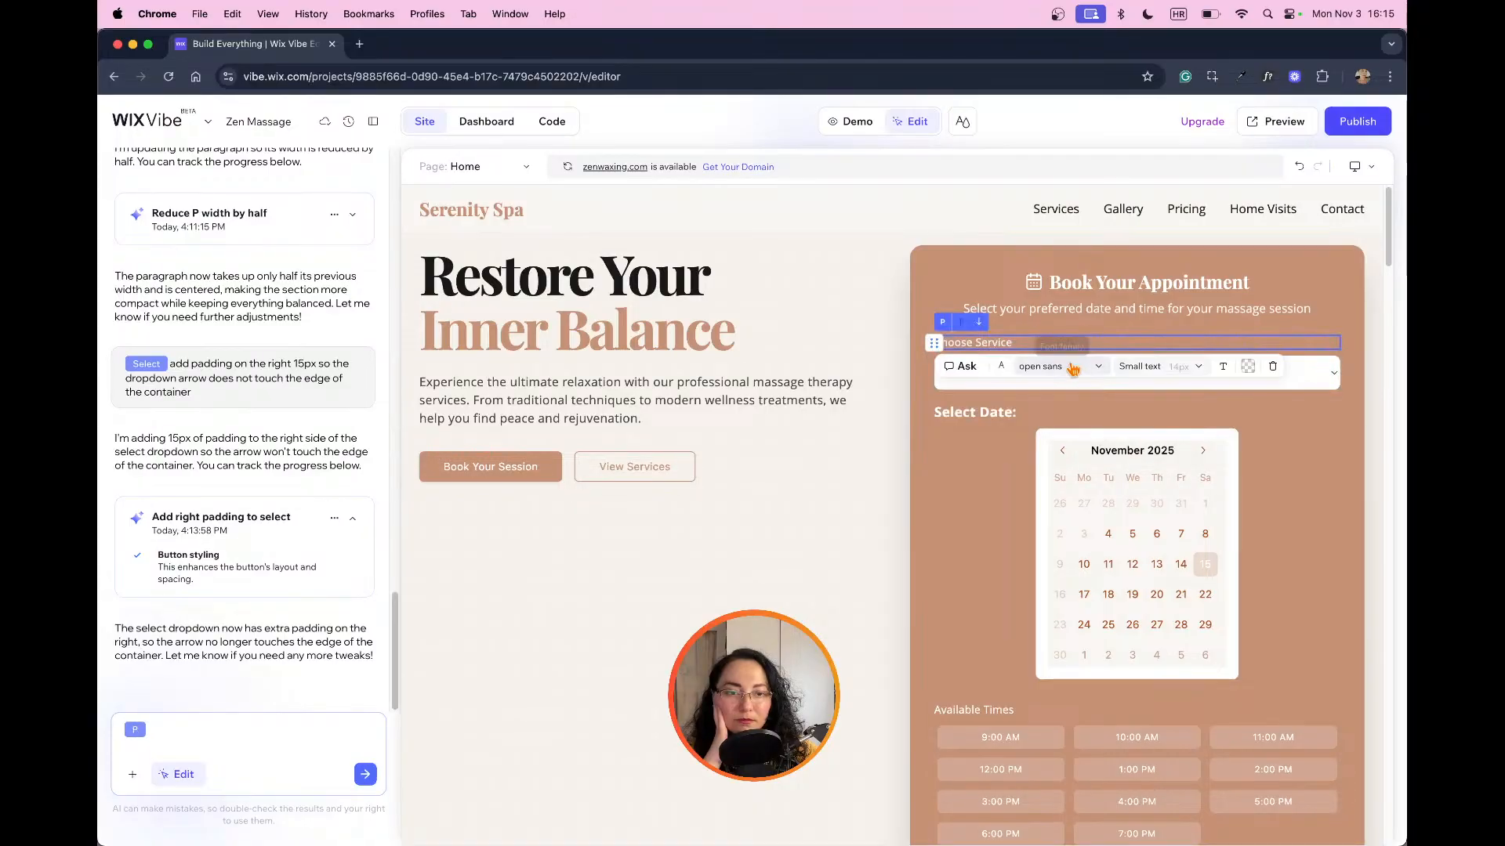
{"action": "left_click", "coordinate": [1335, 378]}
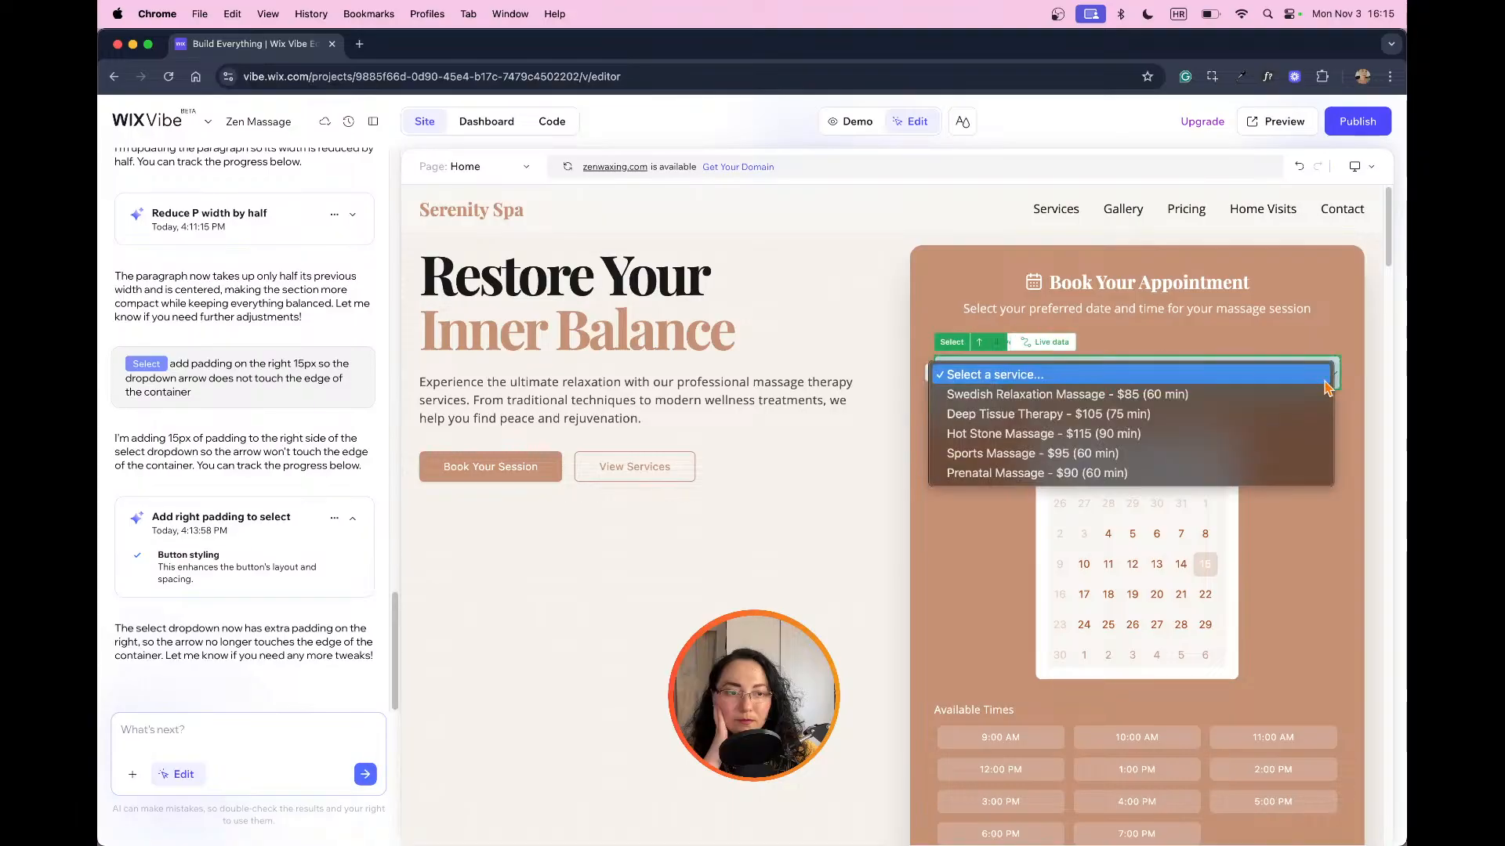
{"action": "left_click", "coordinate": [1289, 413]}
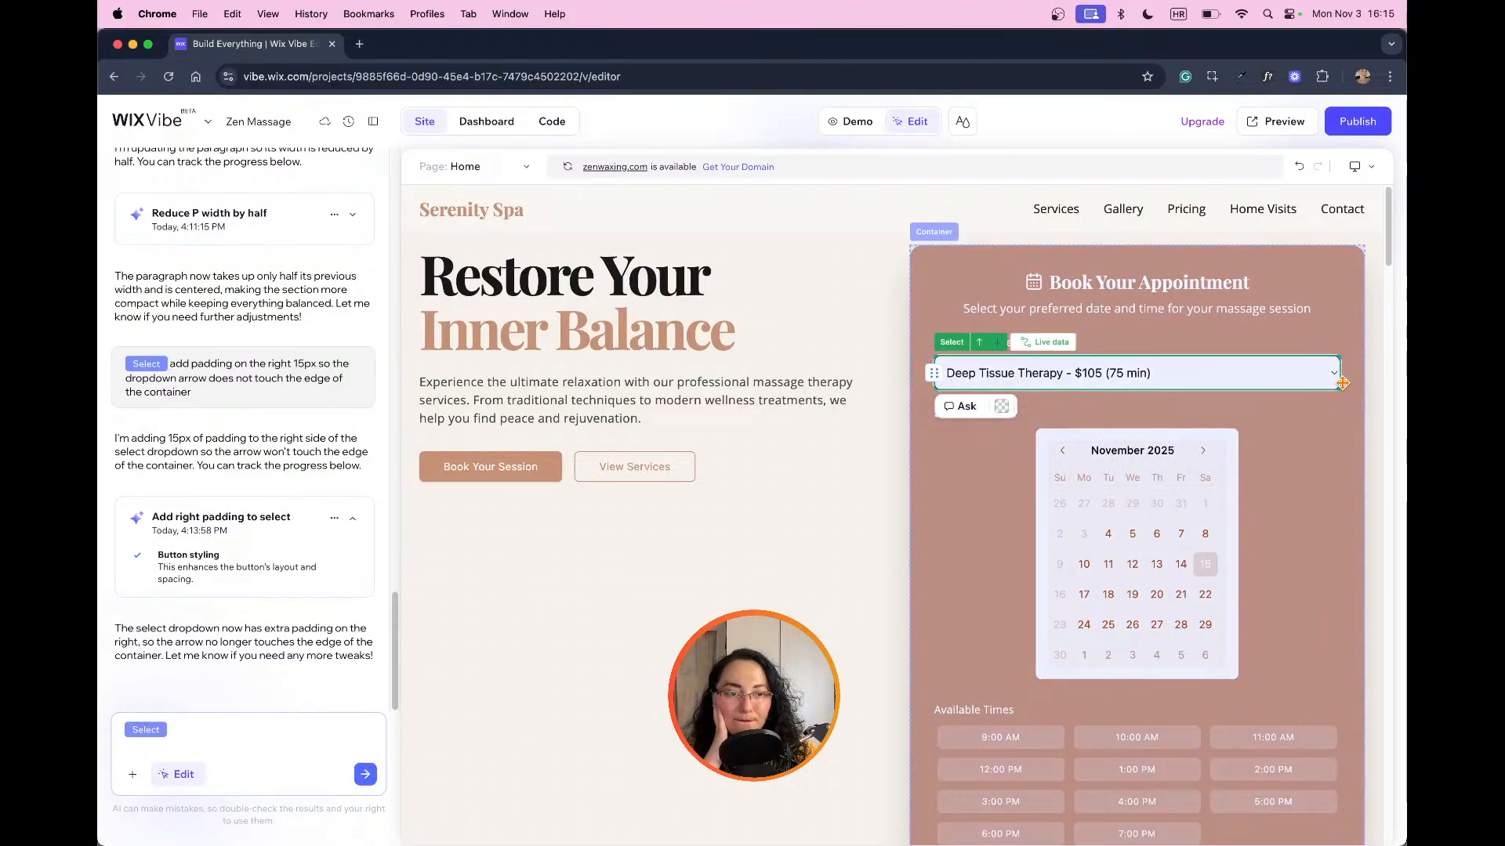
Step: Try moving the service dropdown above the Choose Service label and check its option list there
{"action": "left_click_drag", "start_coordinate": [1336, 372], "coordinate": [1284, 376]}
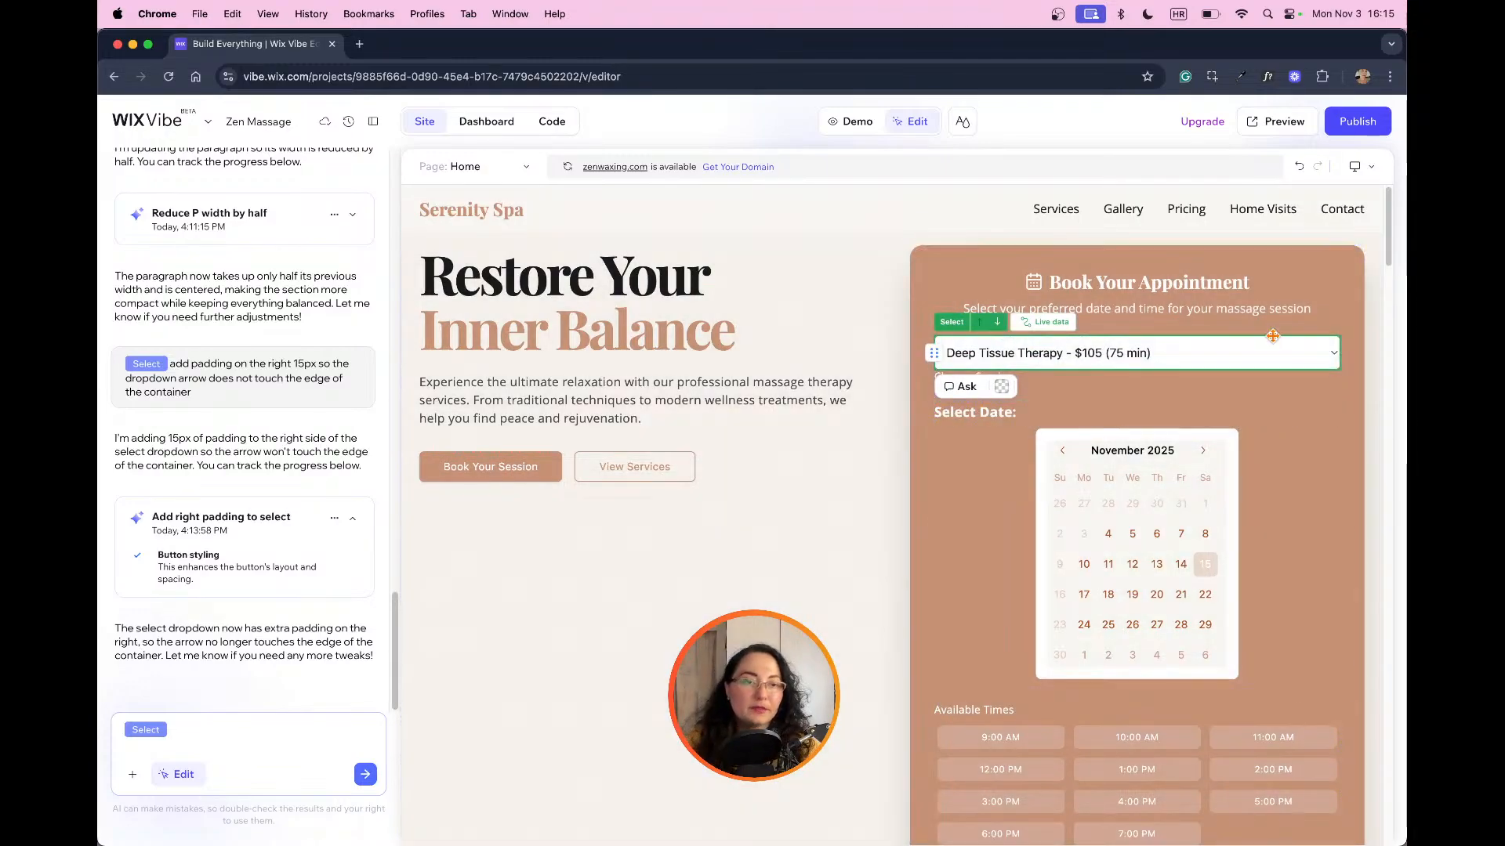
{"action": "left_click", "coordinate": [937, 307]}
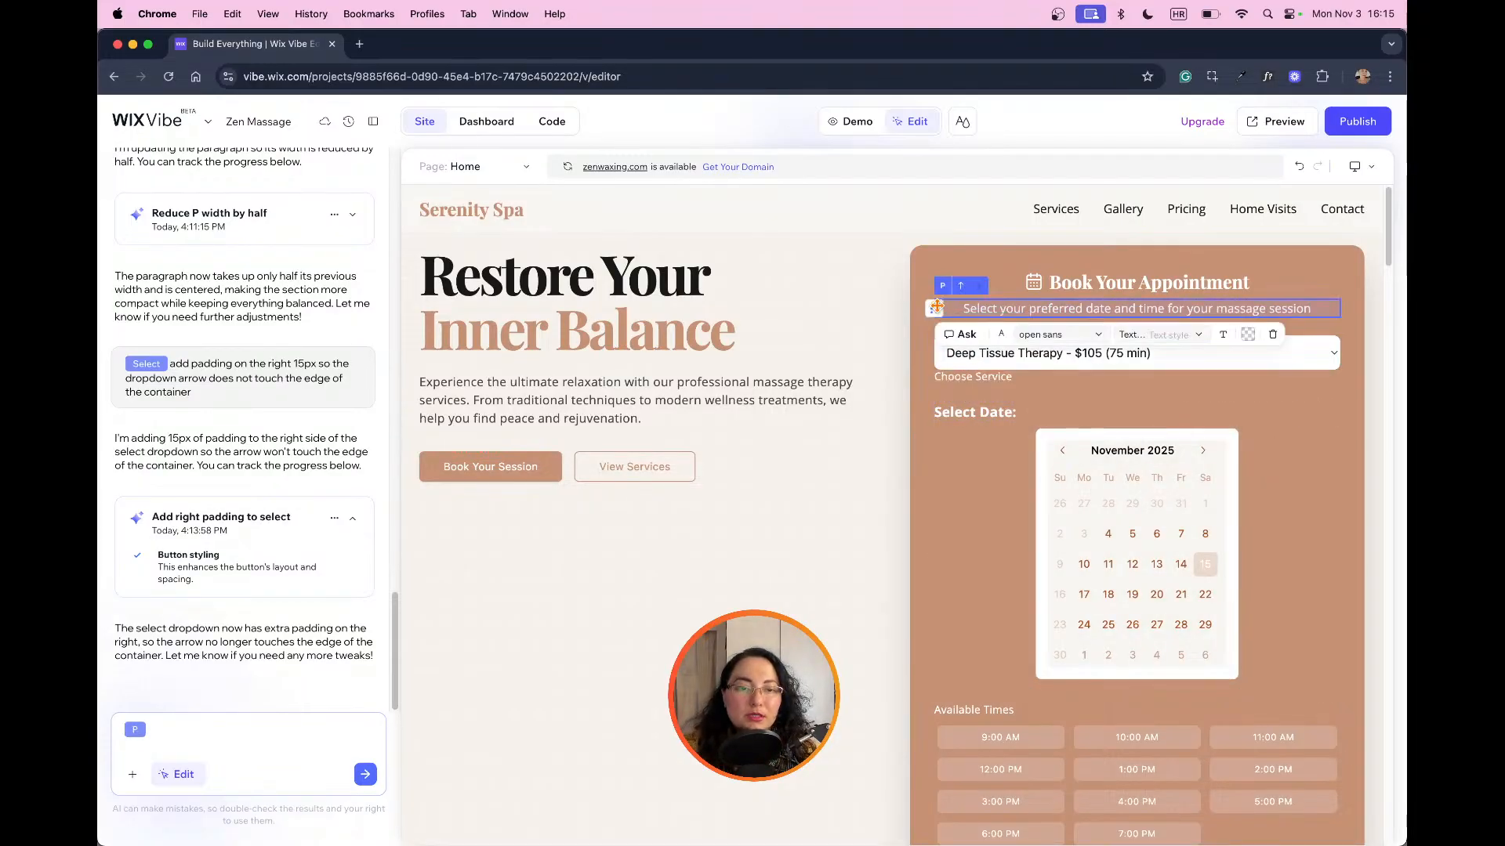
{"action": "left_click", "coordinate": [1316, 377]}
{"action": "left_click", "coordinate": [1333, 365]}
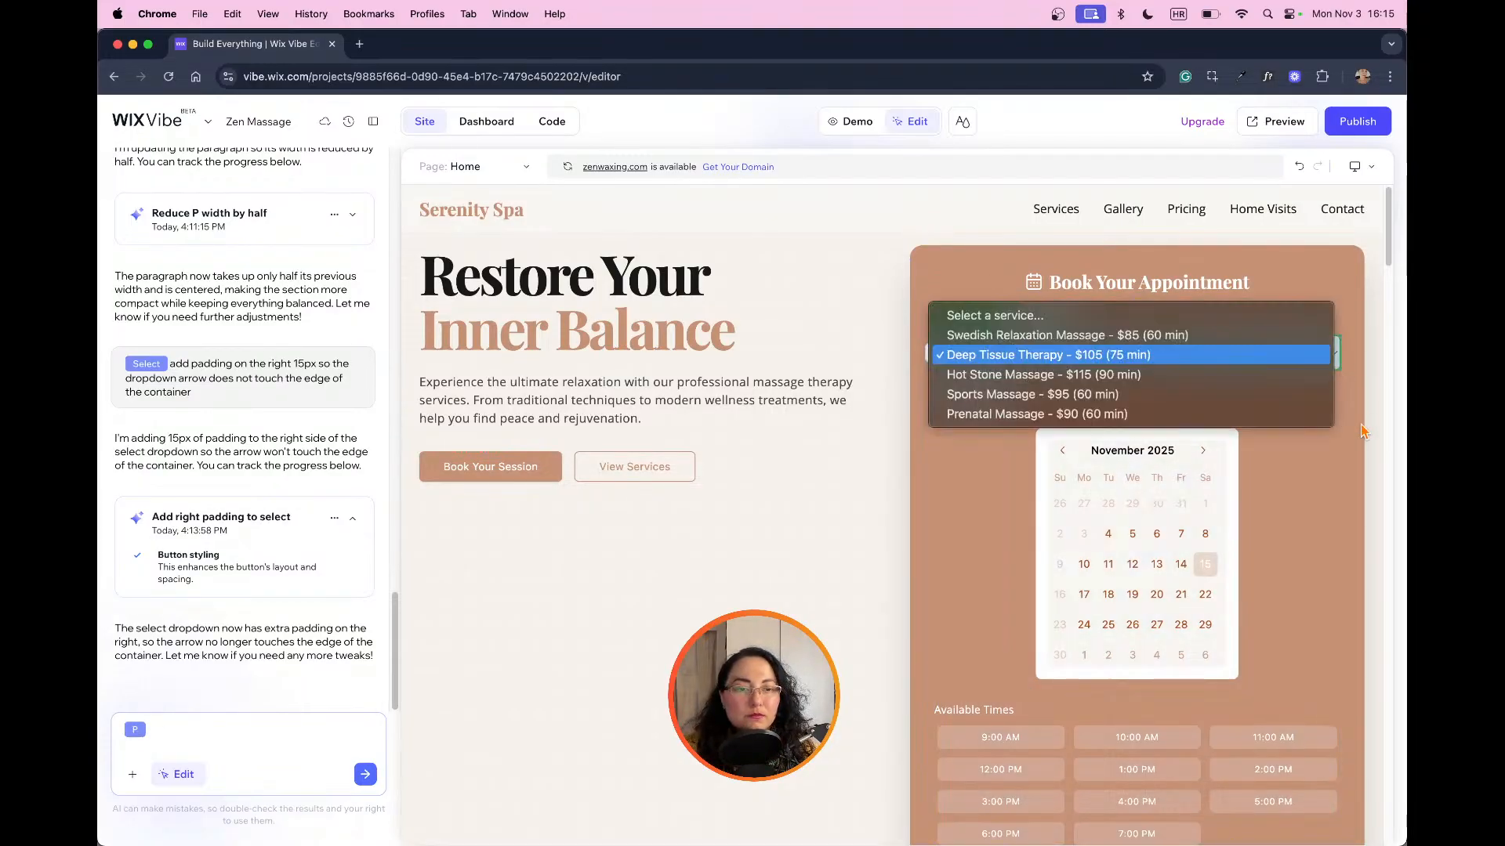
{"action": "left_click", "coordinate": [1354, 478]}
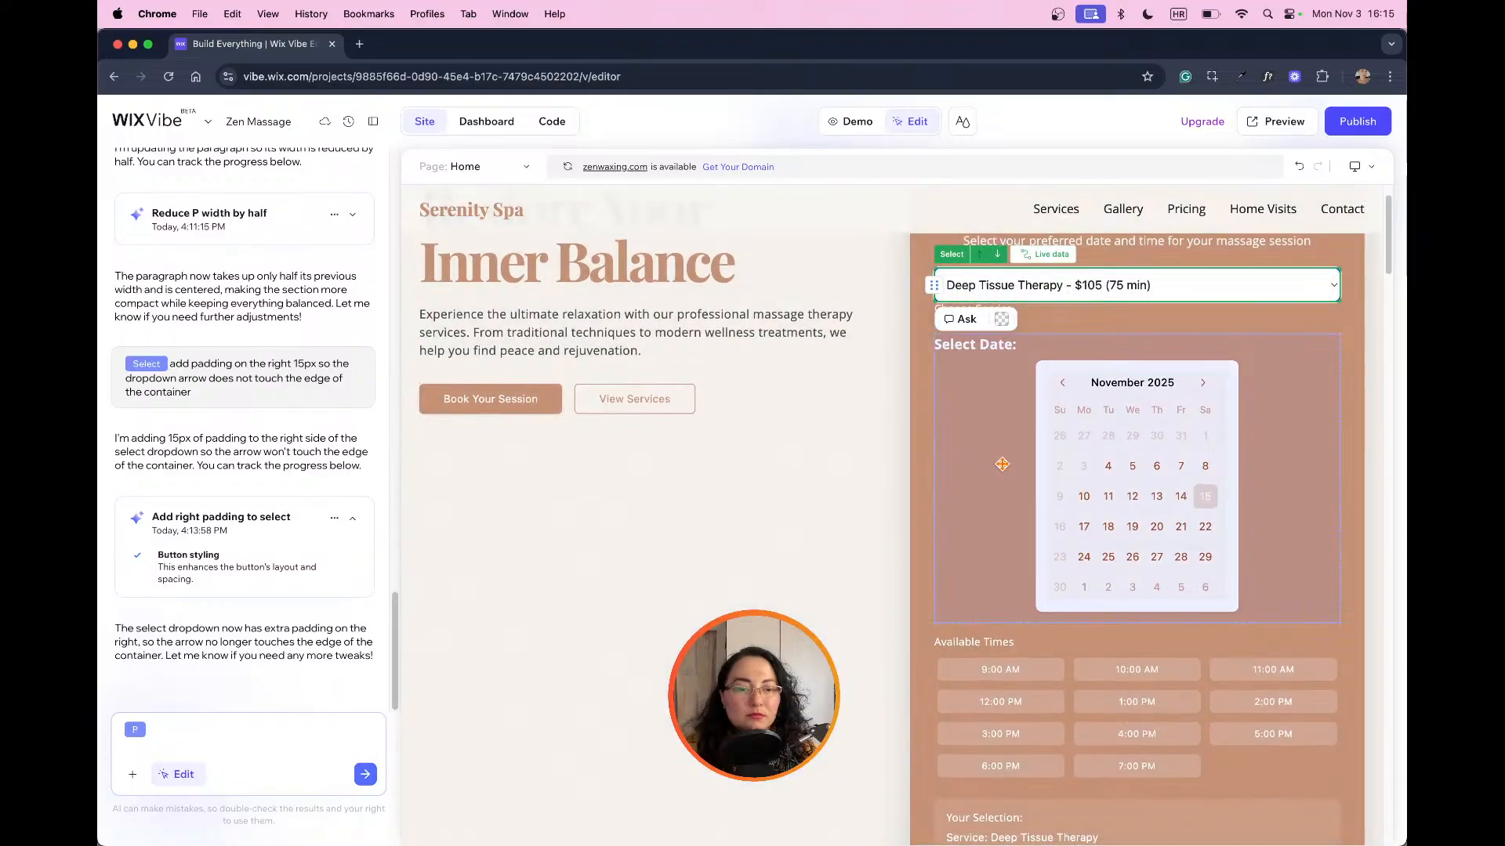
Step: Ask the AI to "center all elements to be in the middle of the container" for the hero text container
{"action": "left_click", "coordinate": [820, 562]}
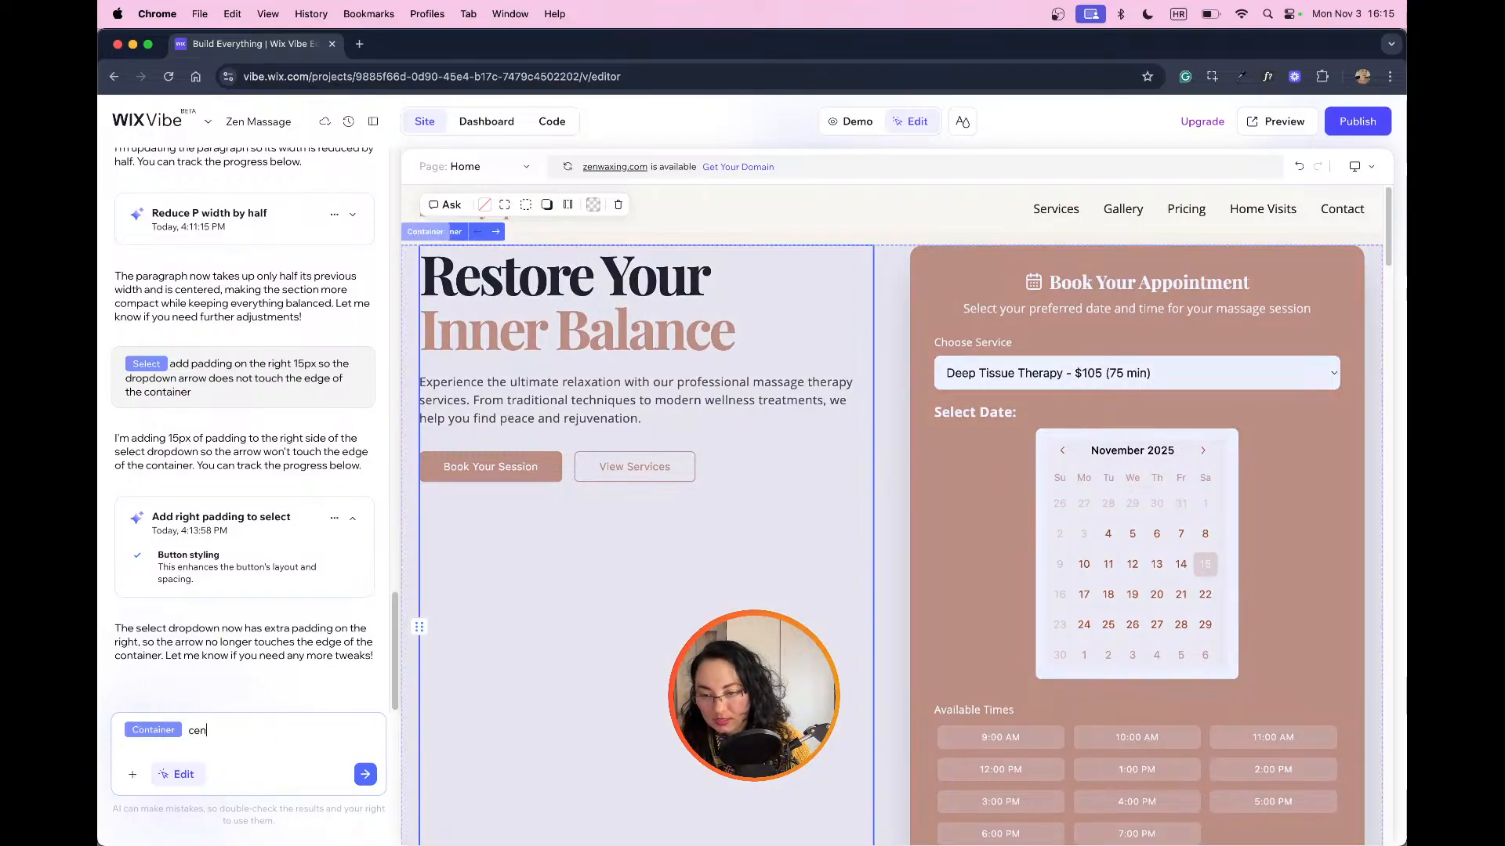
{"action": "type", "text": "ts"}
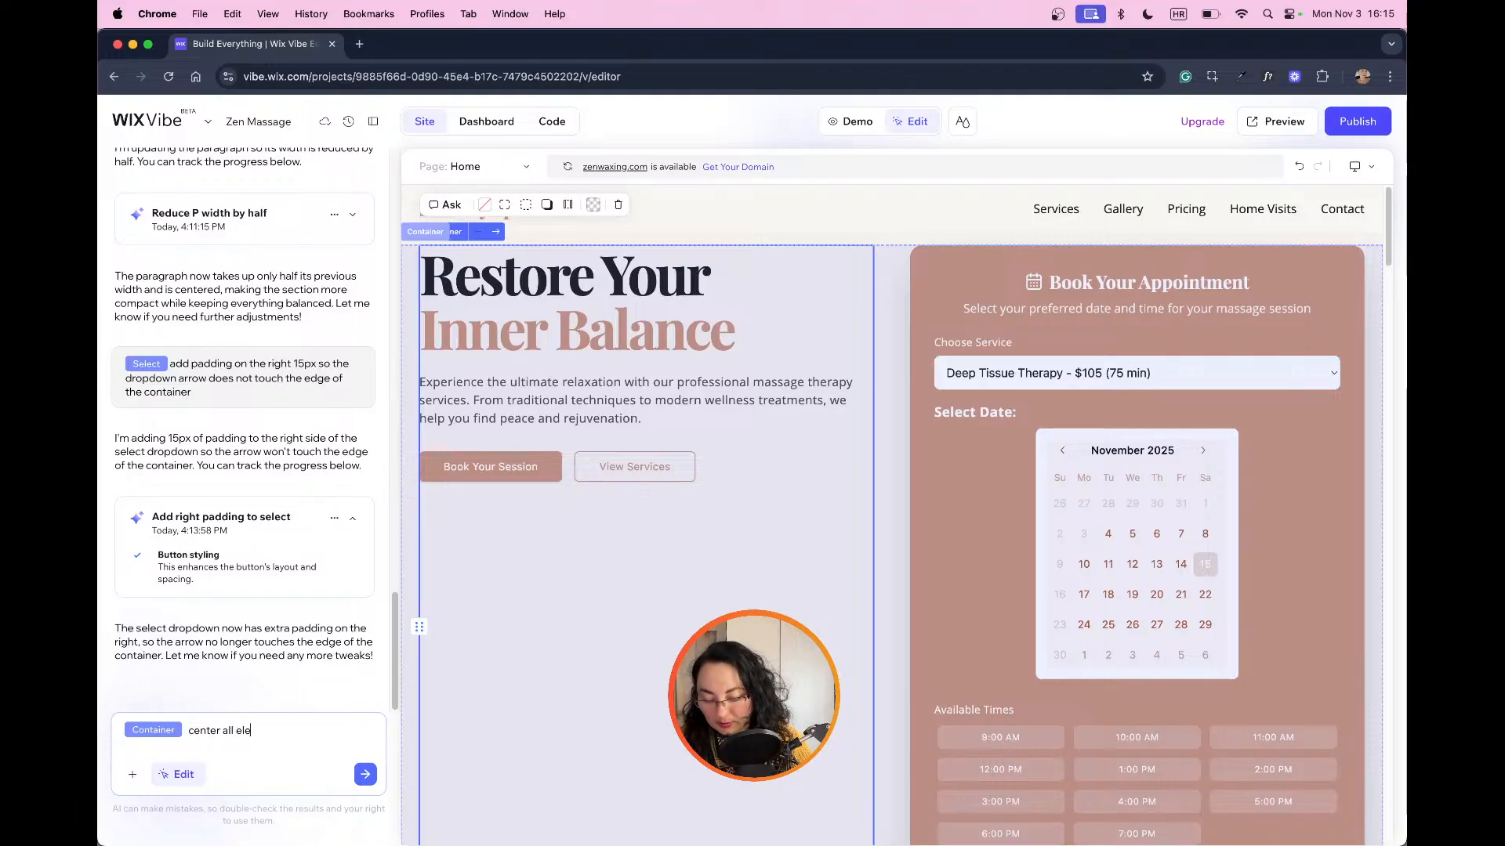
{"action": "type", "text": " to be in the middle"}
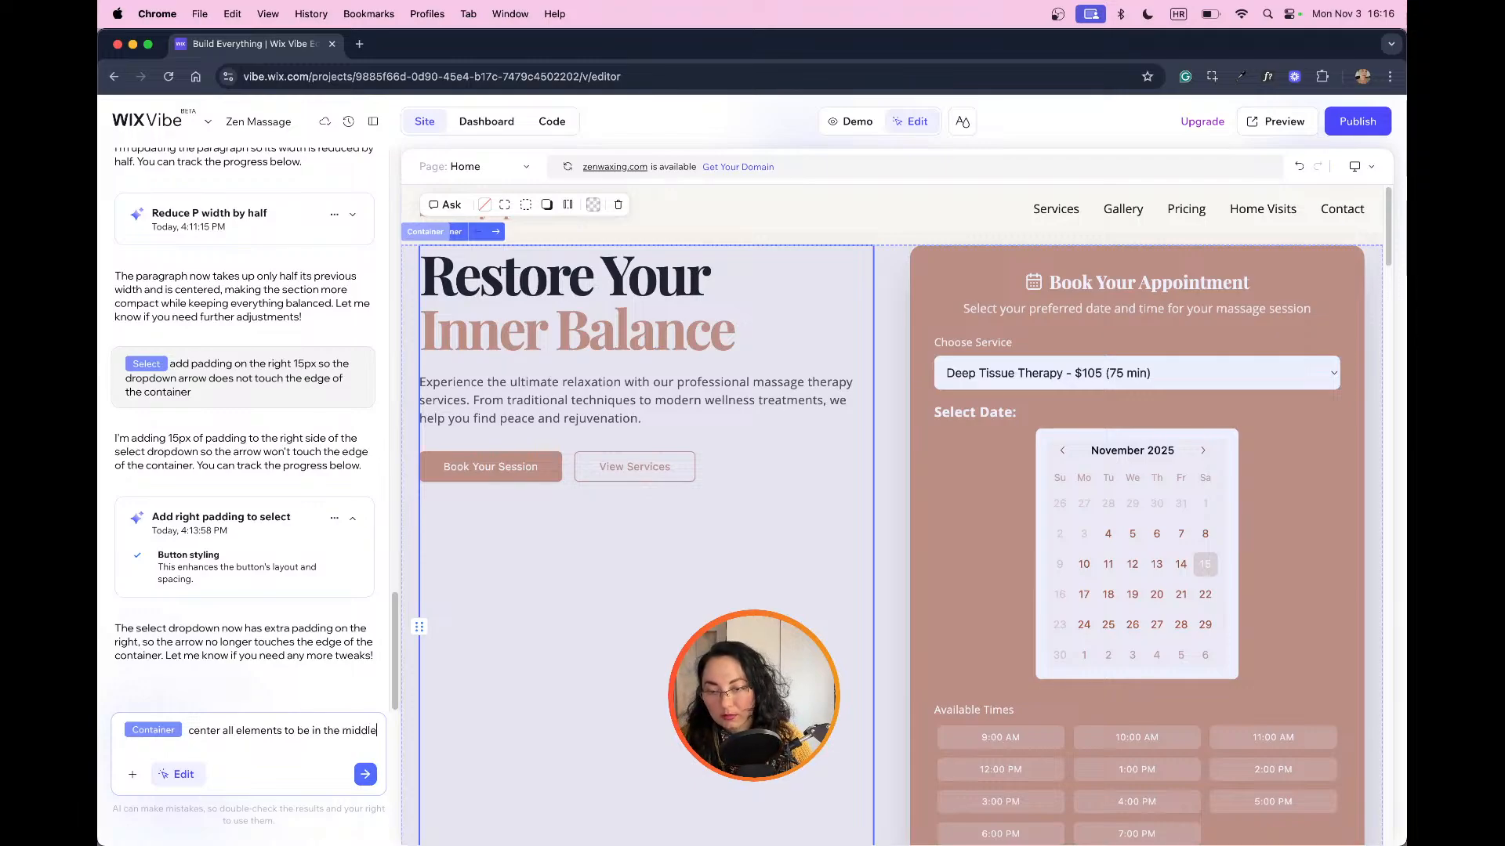
{"action": "type", "text": "of the container"}
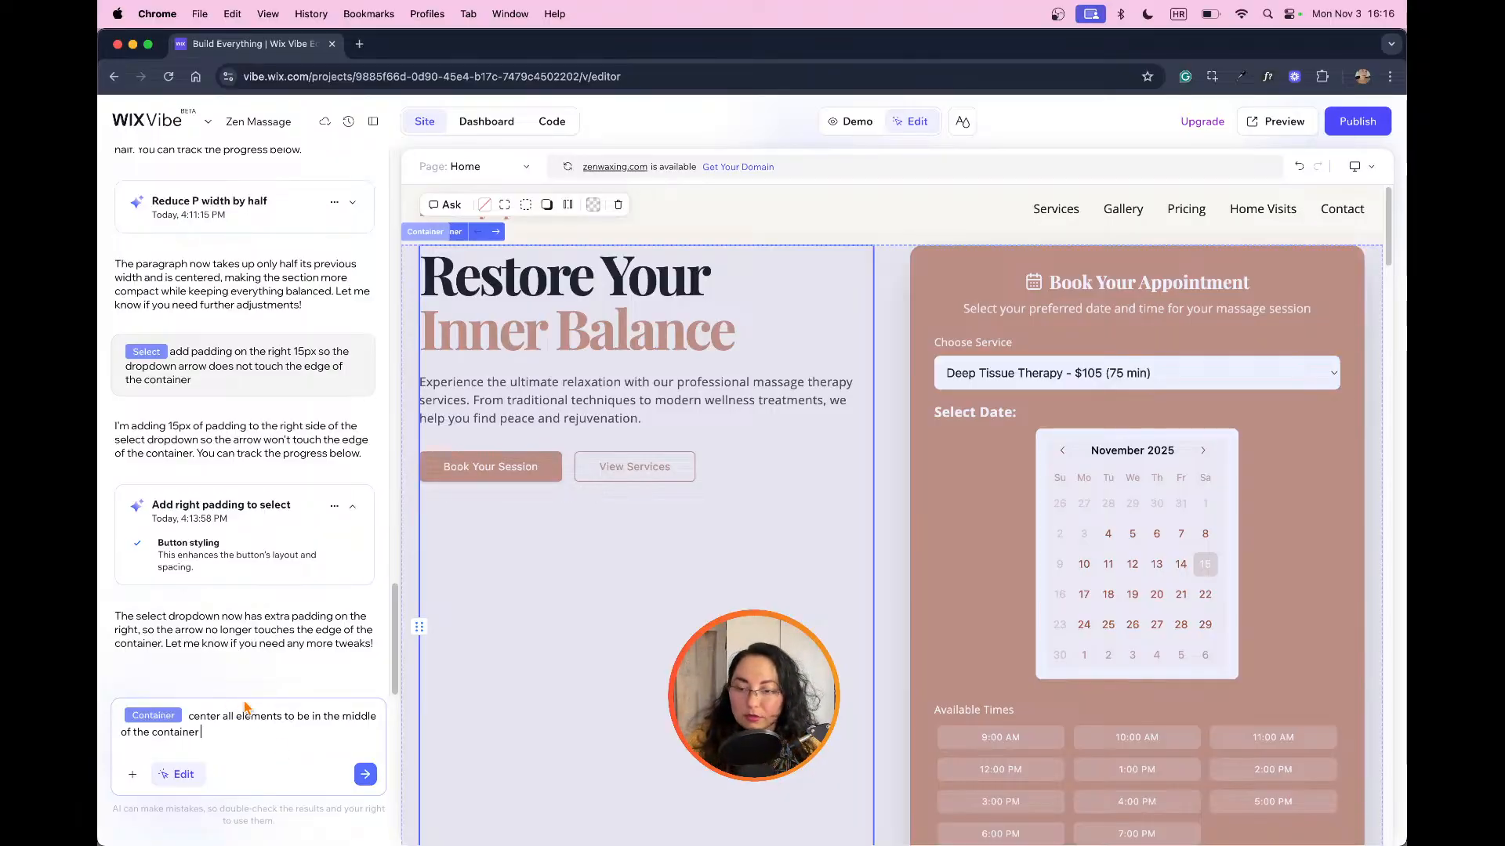
{"action": "left_click", "coordinate": [366, 775]}
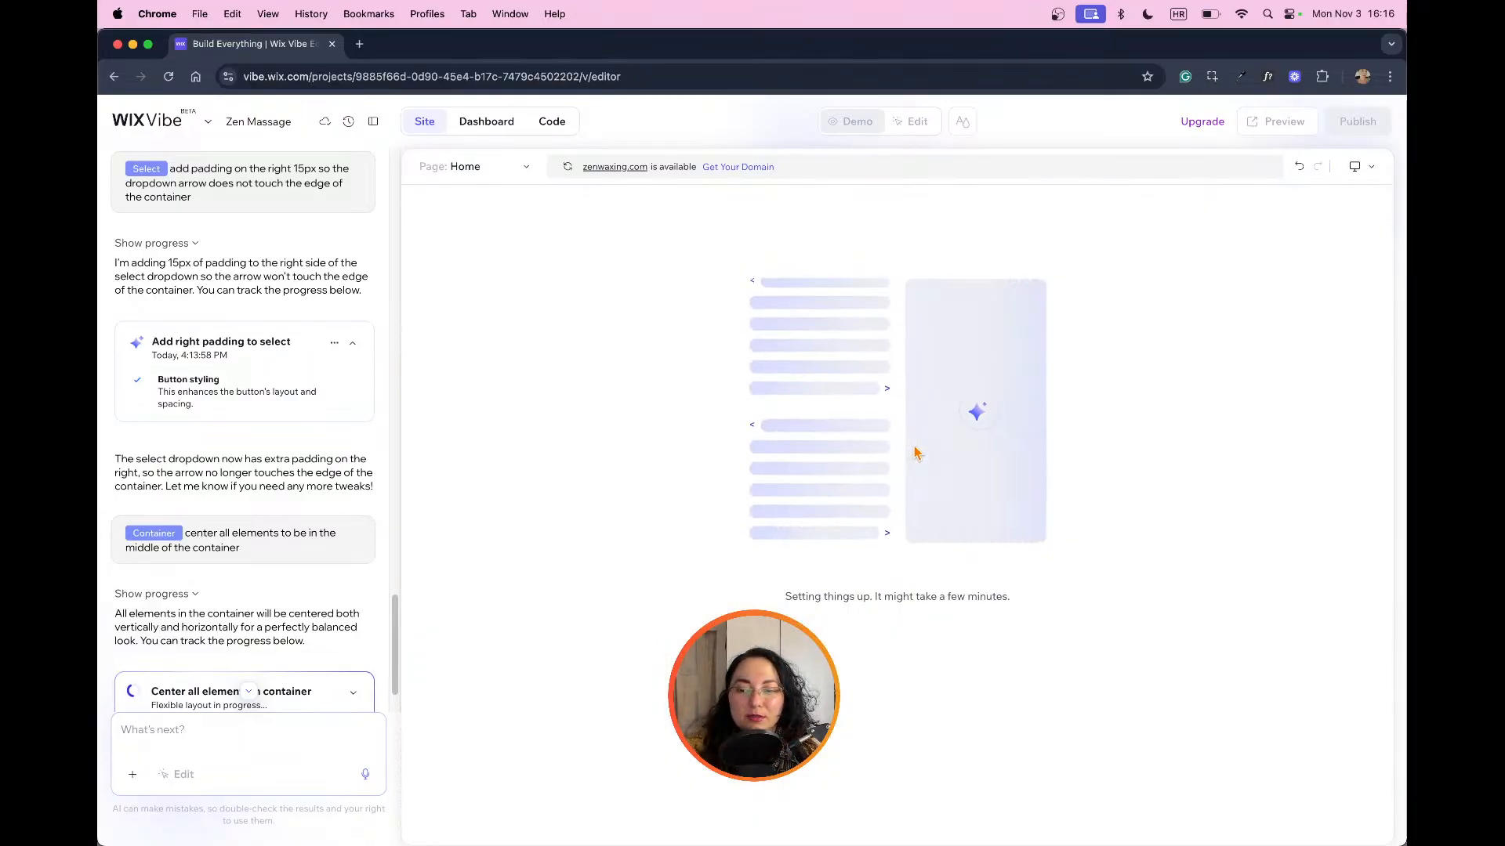
{"action": "scroll", "coordinate": [364, 523], "scroll_direction": "down", "scroll_amount": 2}
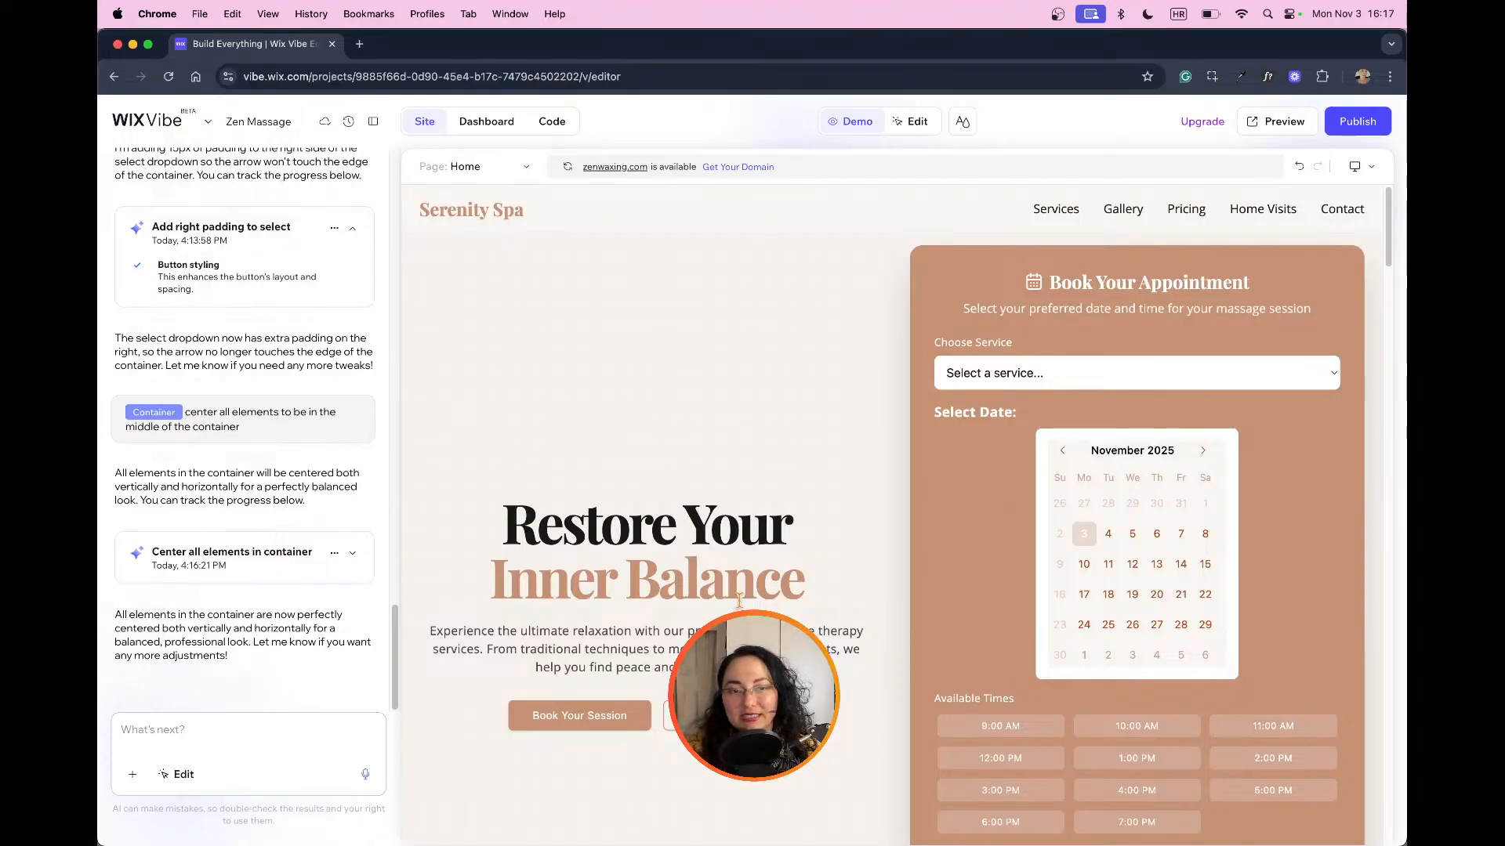
Step: Ask the AI to "justify the content and the buttons to the left" in the hero container and check the layout
{"action": "left_click", "coordinate": [912, 121]}
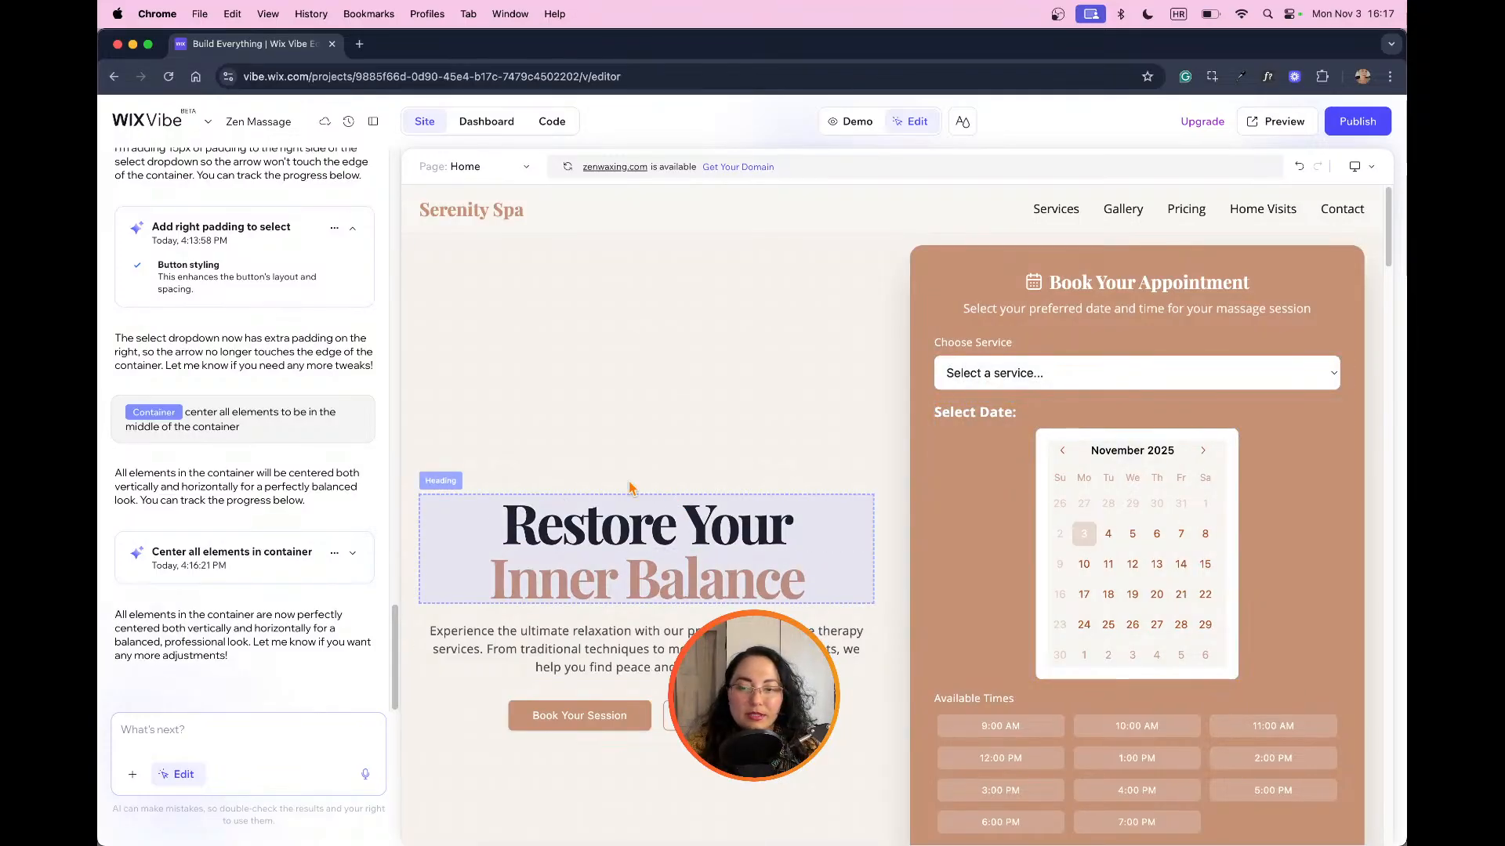
{"action": "left_click", "coordinate": [540, 459]}
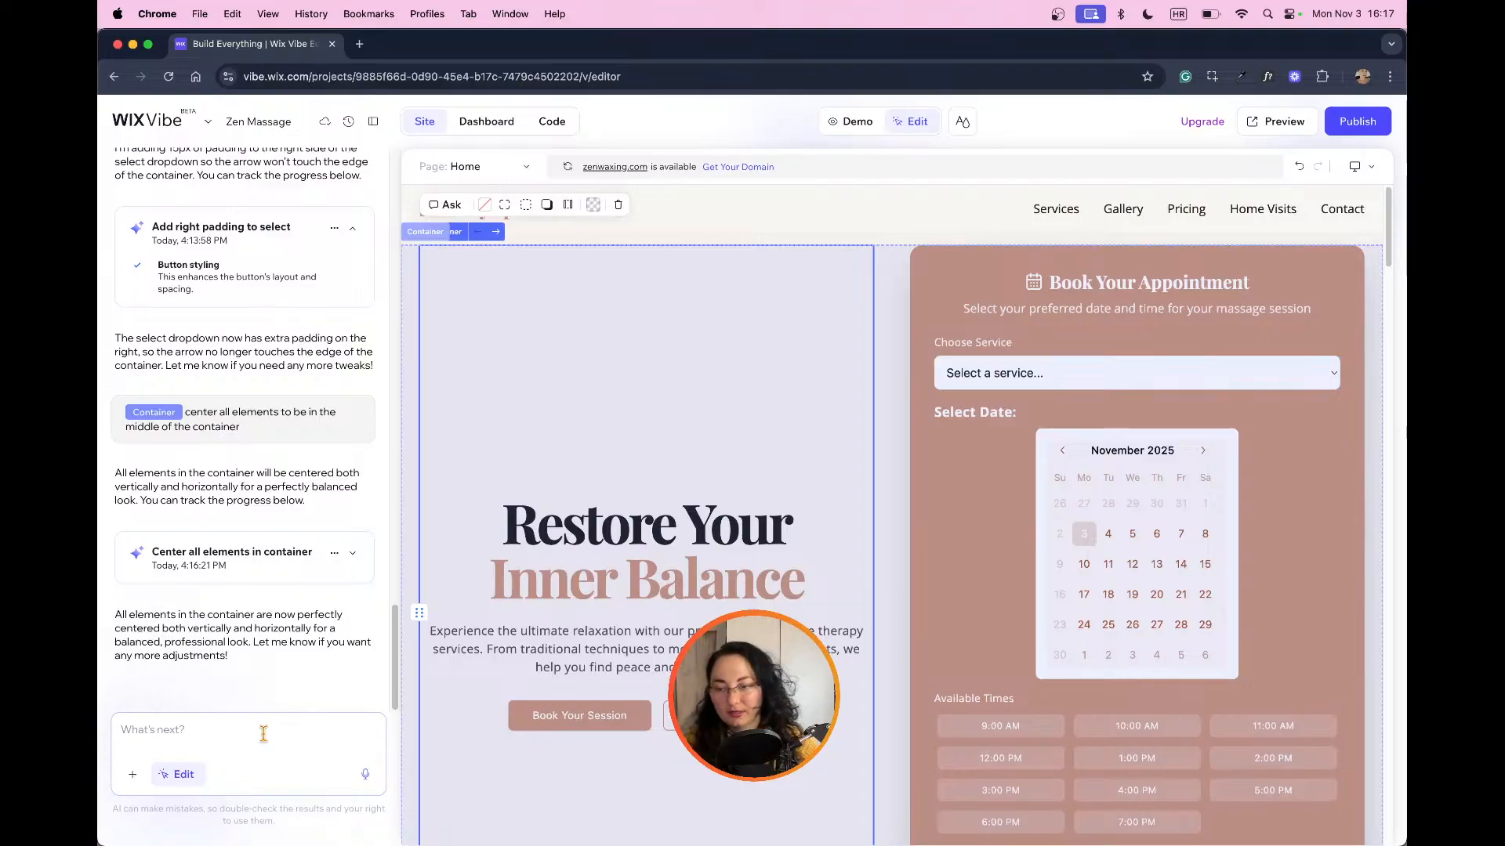
{"action": "type", "text": "jus"}
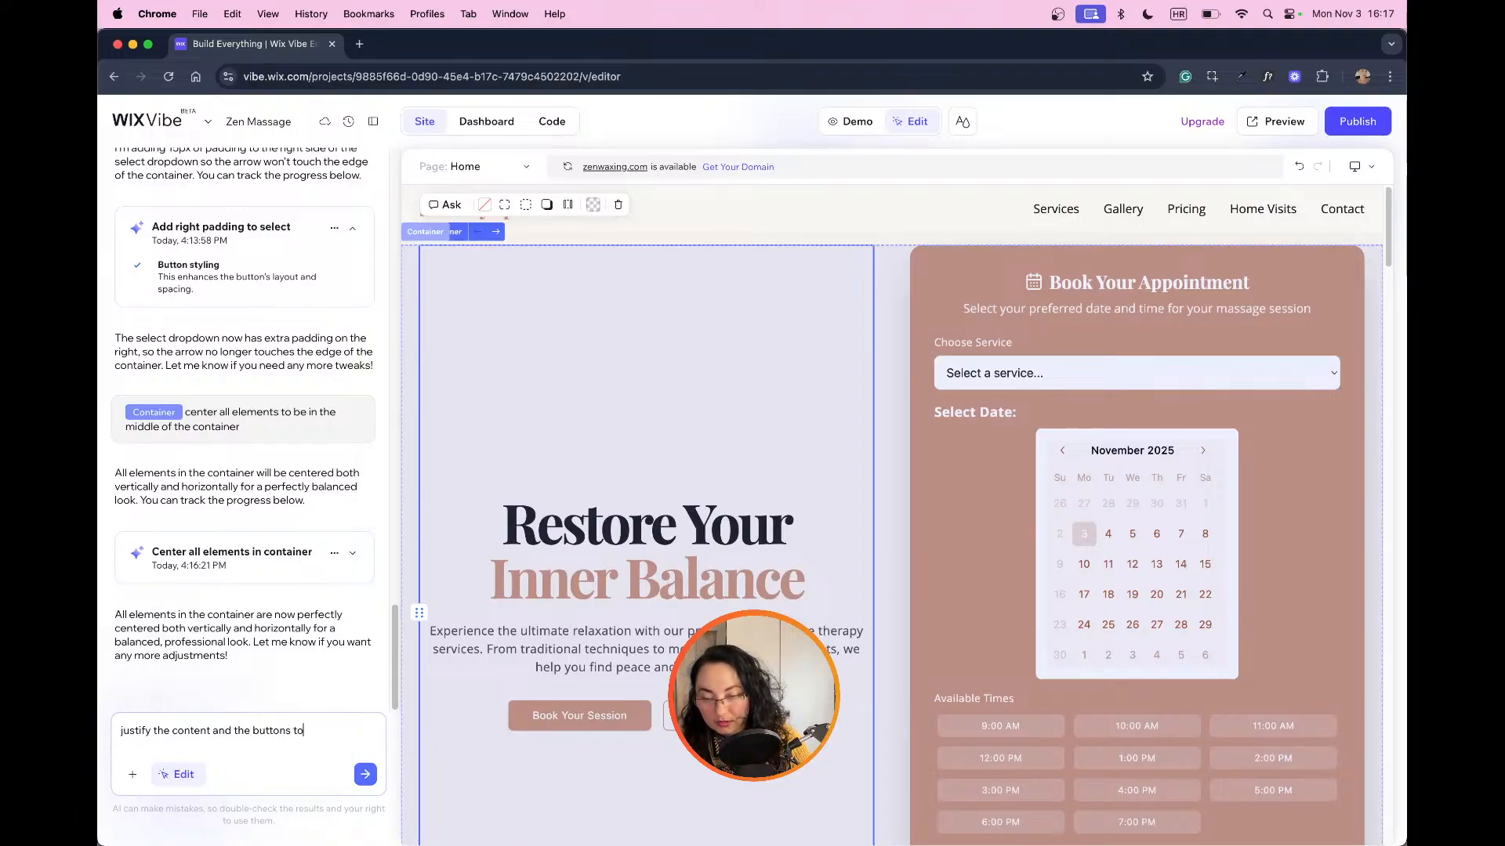
{"action": "type", "text": "ft"}
{"action": "key", "text": "Return"}
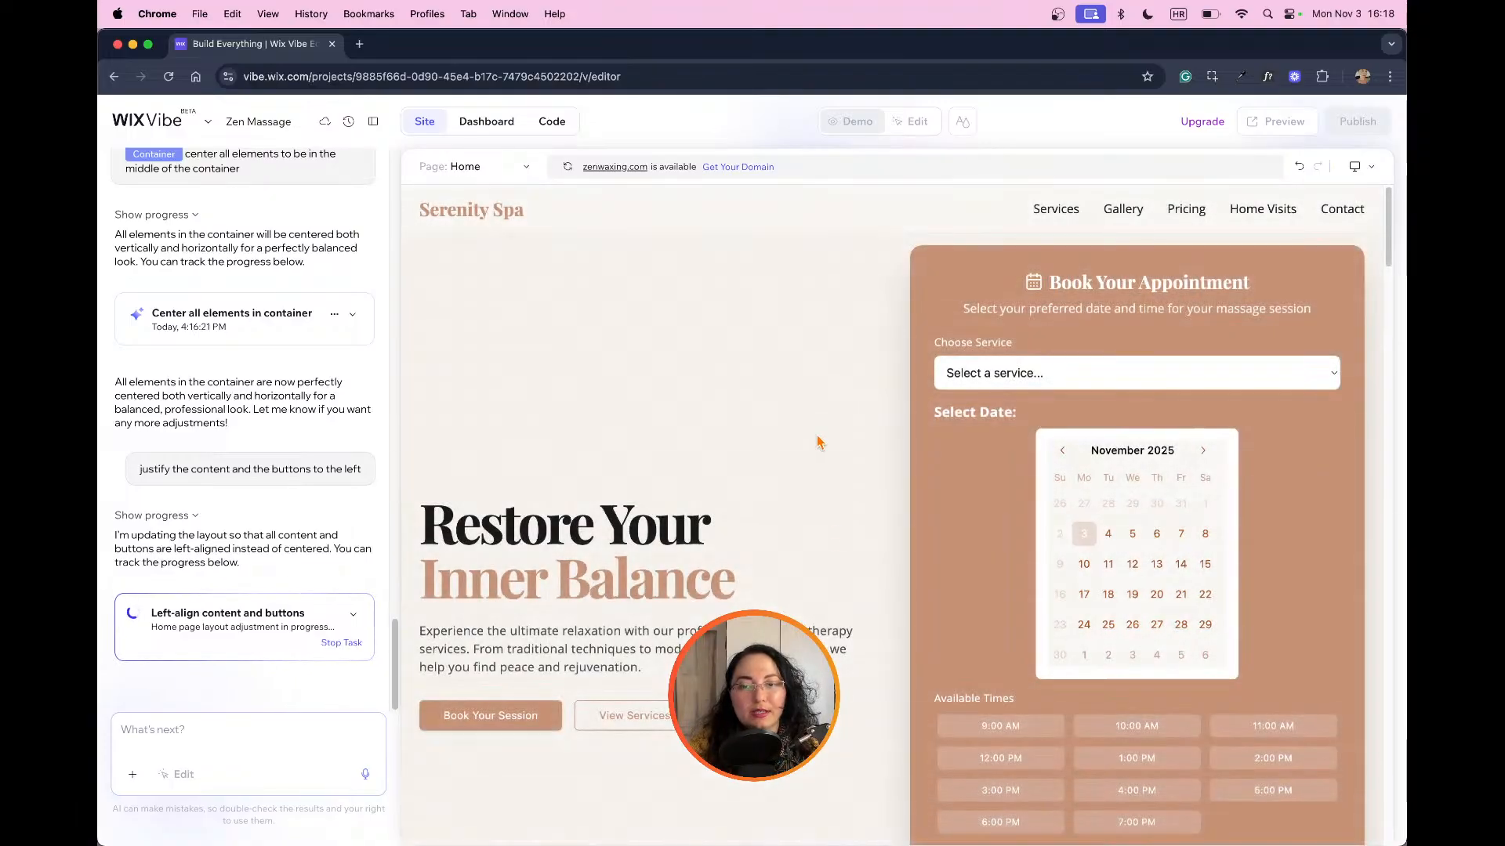
{"action": "scroll", "coordinate": [815, 462], "scroll_direction": "down", "scroll_amount": 4}
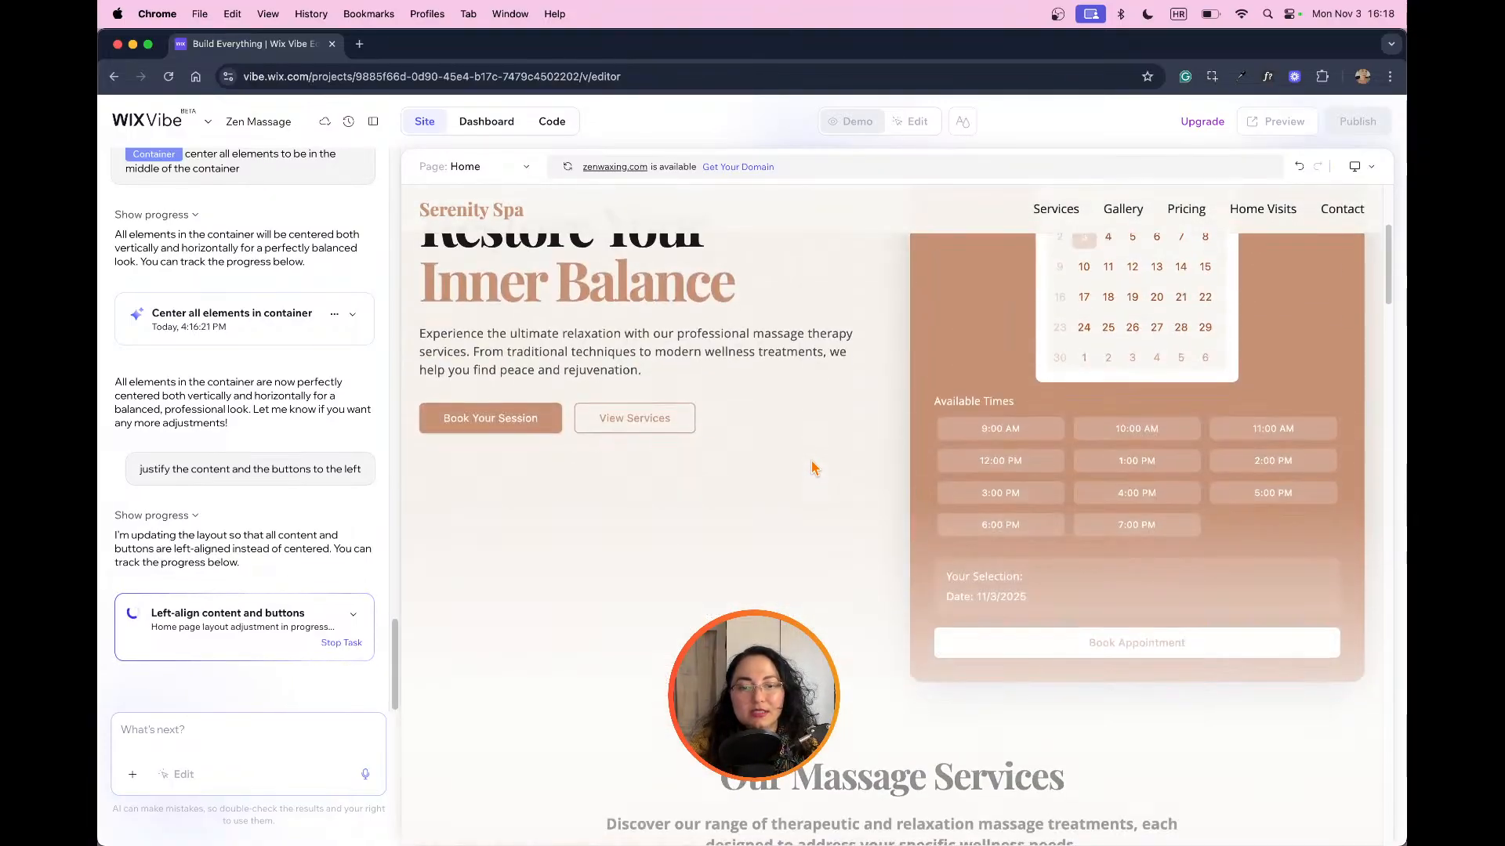
{"action": "scroll", "coordinate": [813, 468], "scroll_direction": "down", "scroll_amount": 7}
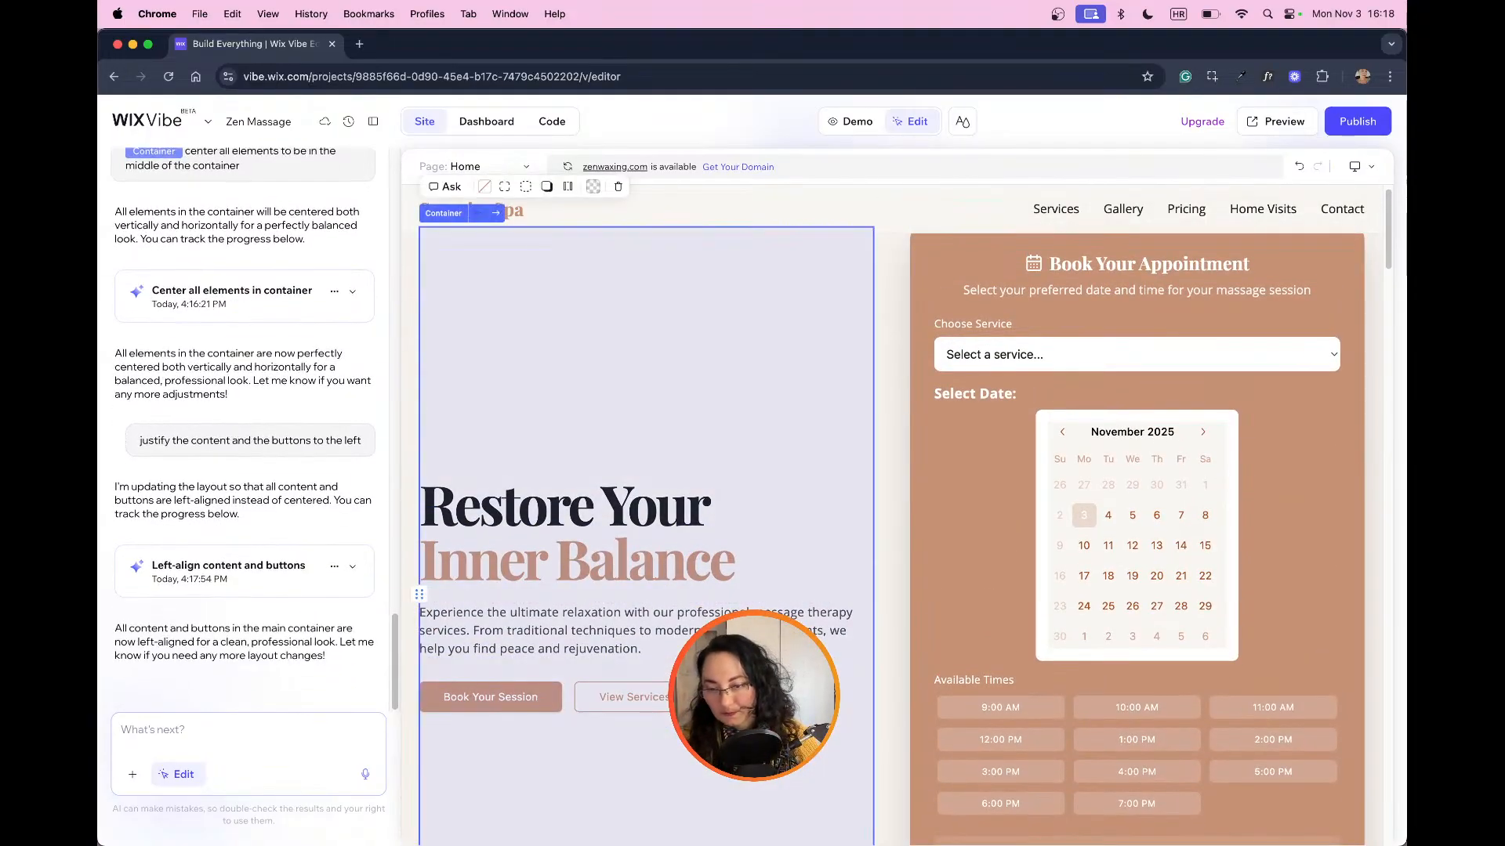
Step: Ask the AI to add an image above the main heading, using royalty-free Unsplash.com images, and replace all AI-generated site images with real ones
{"action": "left_click", "coordinate": [285, 731]}
{"action": "type", "text": "ad"}
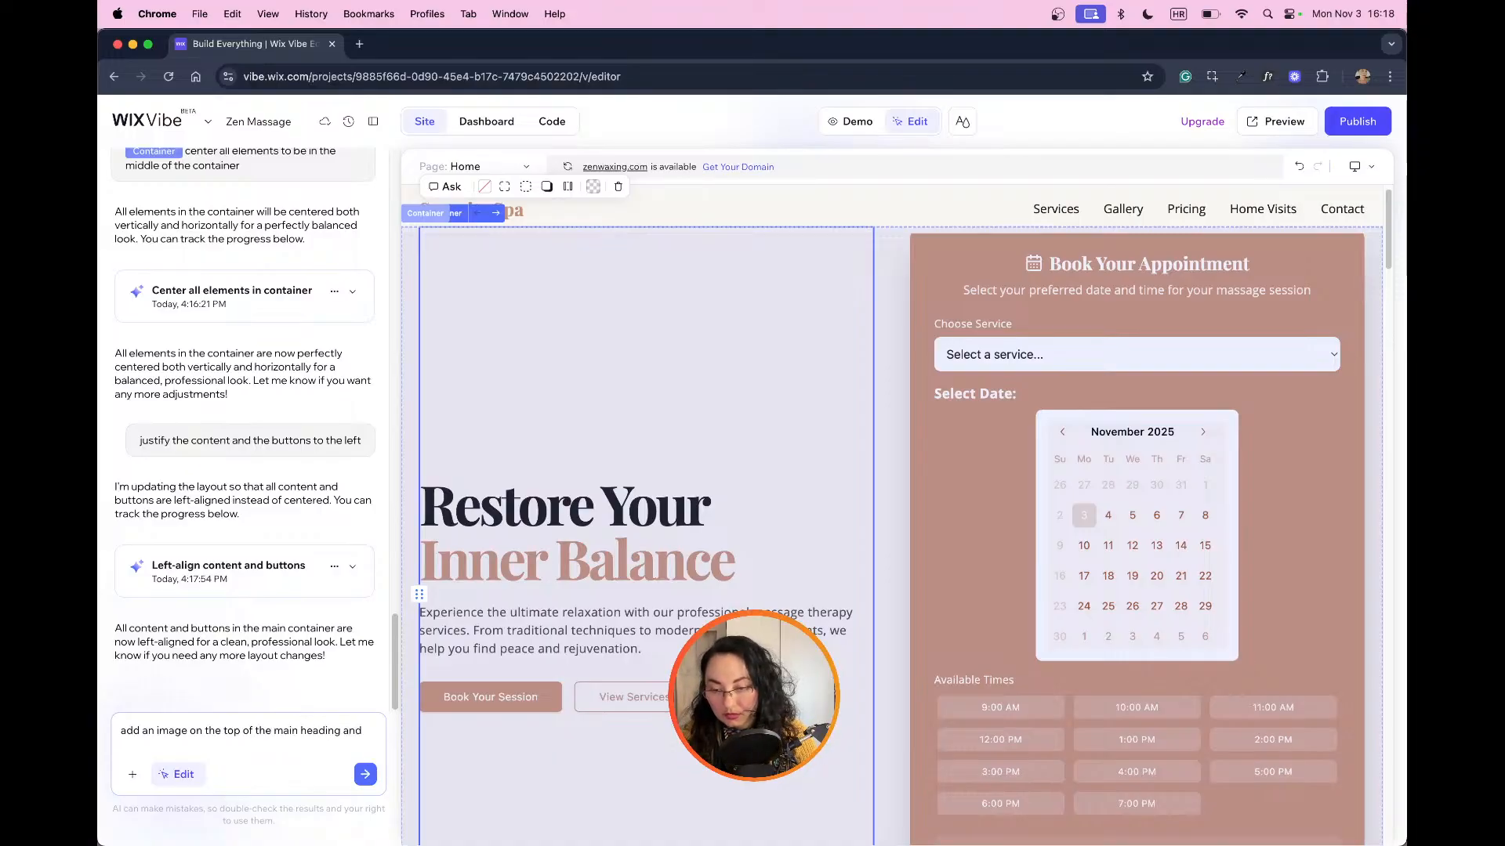
{"action": "type", "text": "use royalty free ima"}
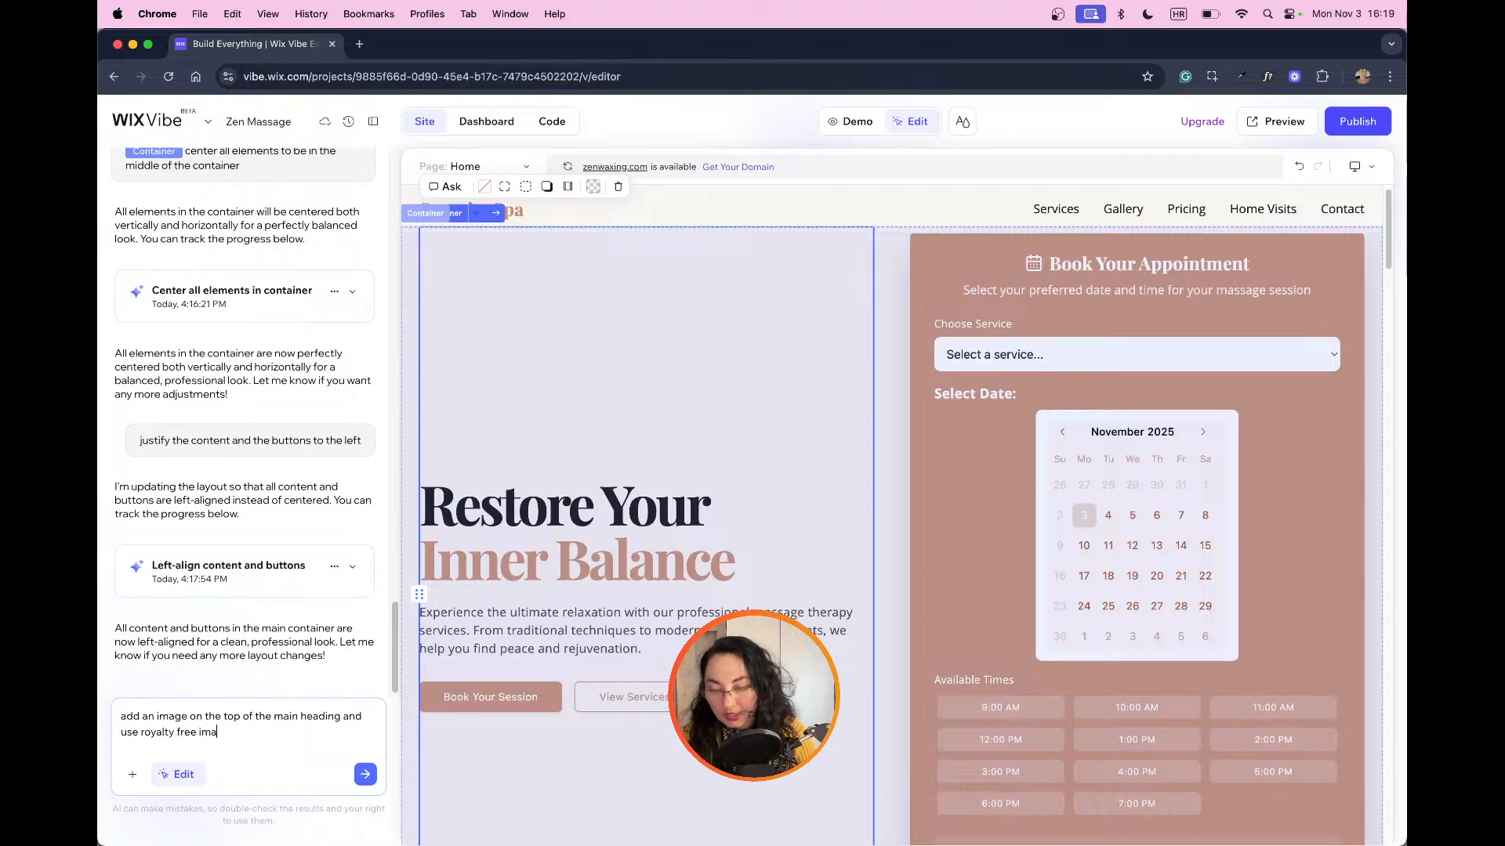
{"action": "type", "text": "ges from Uns"}
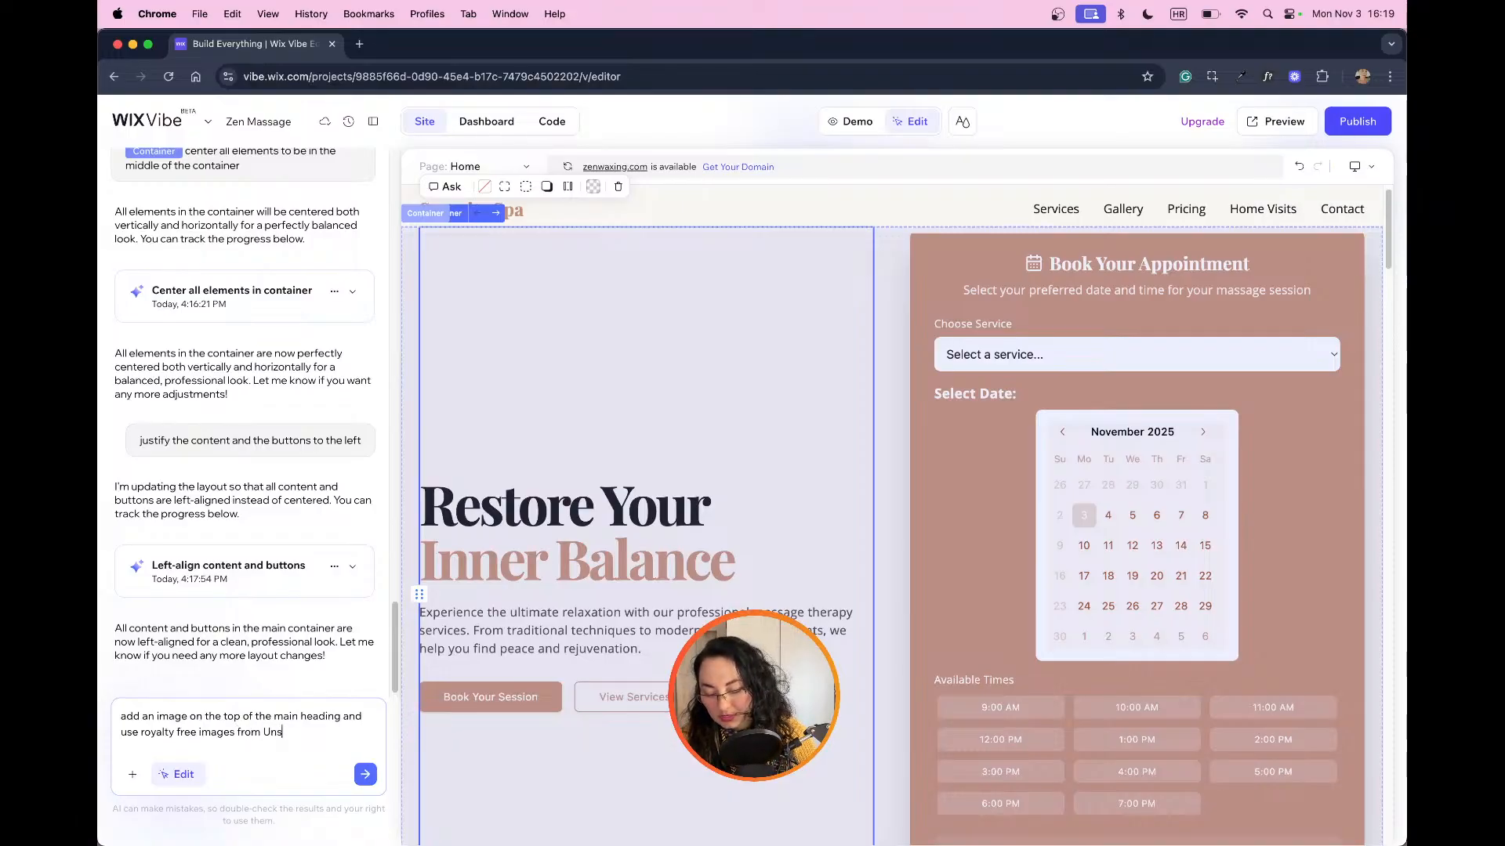
{"action": "type", "text": "plash.com in"}
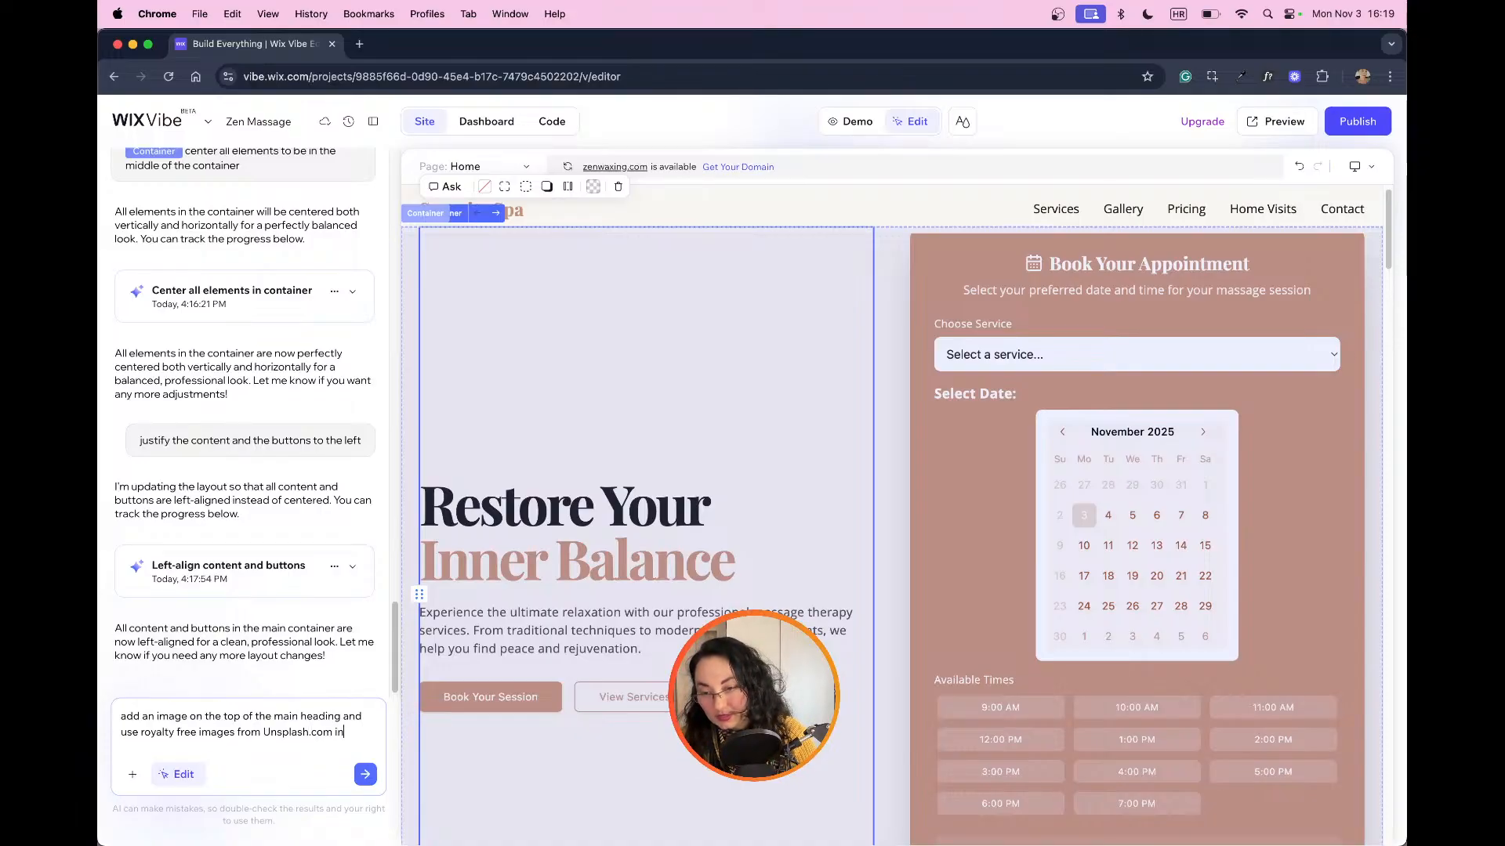
{"action": "type", "text": "stead of AI generated ones. Replace all images across the"}
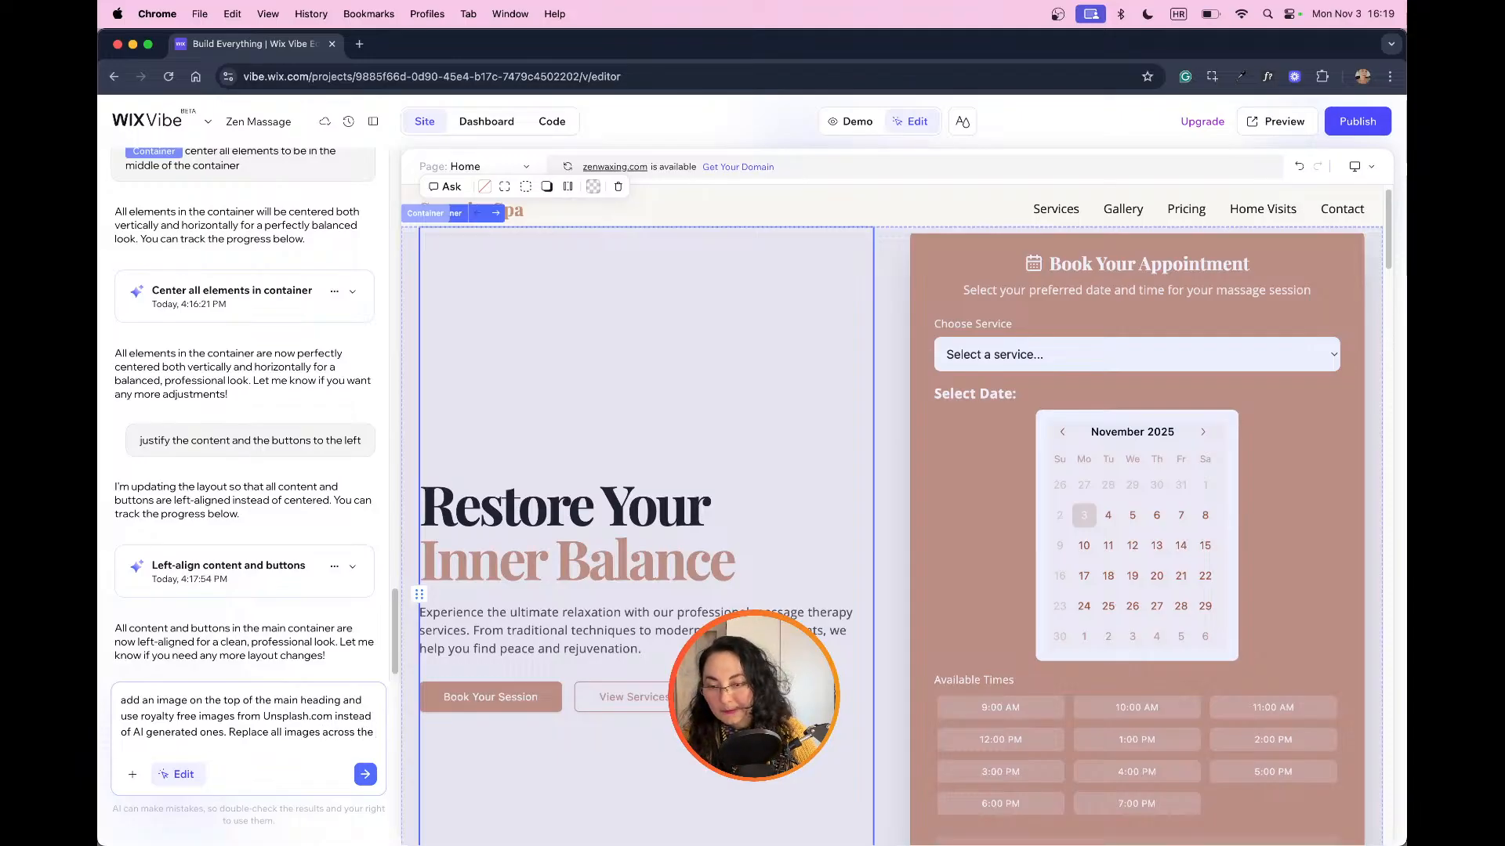
{"action": "type", "text": "website"}
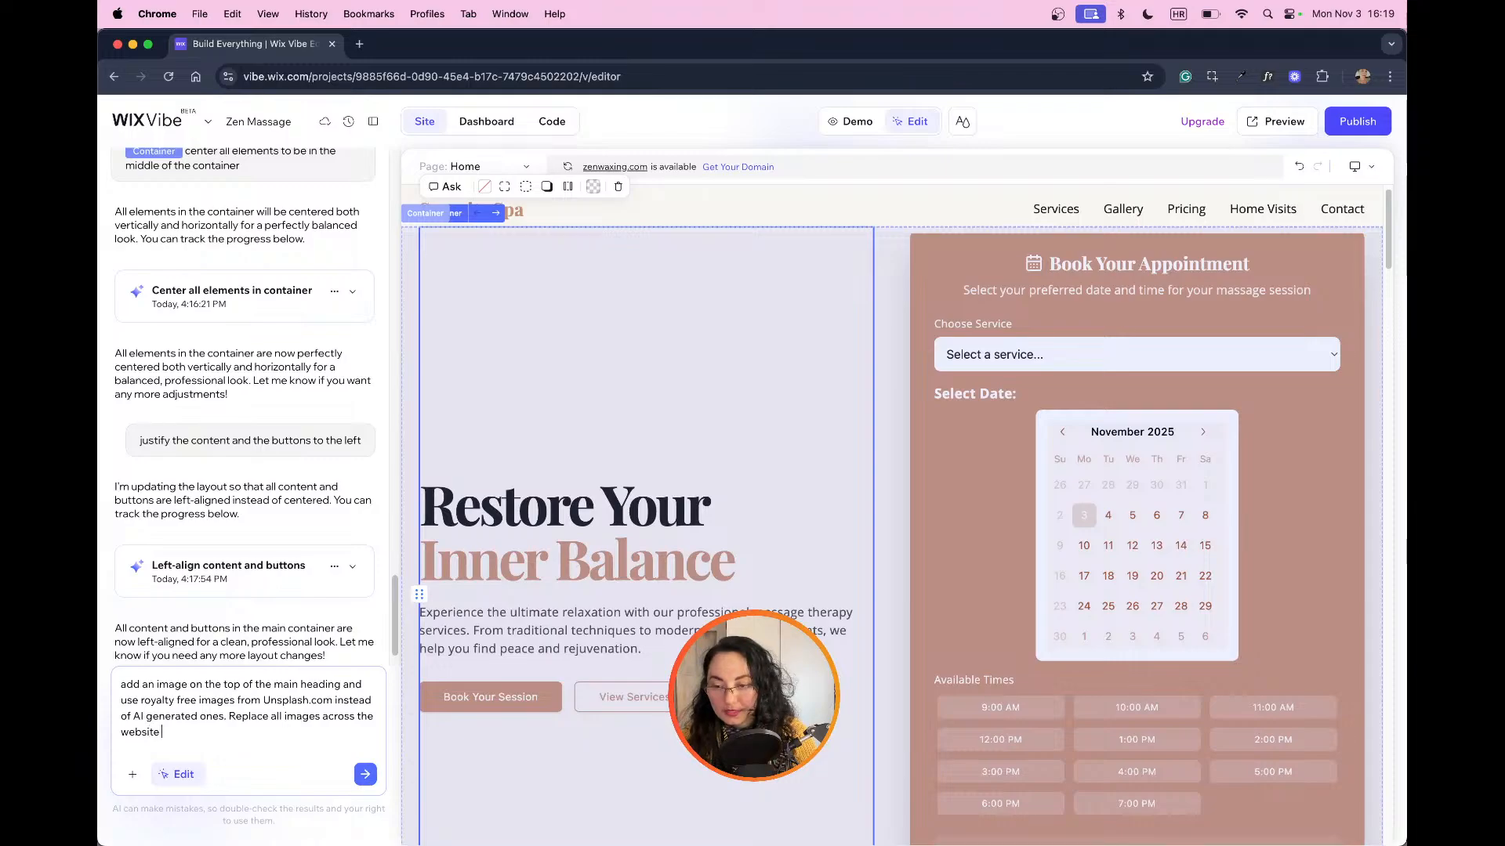
{"action": "type", "text": " with real"}
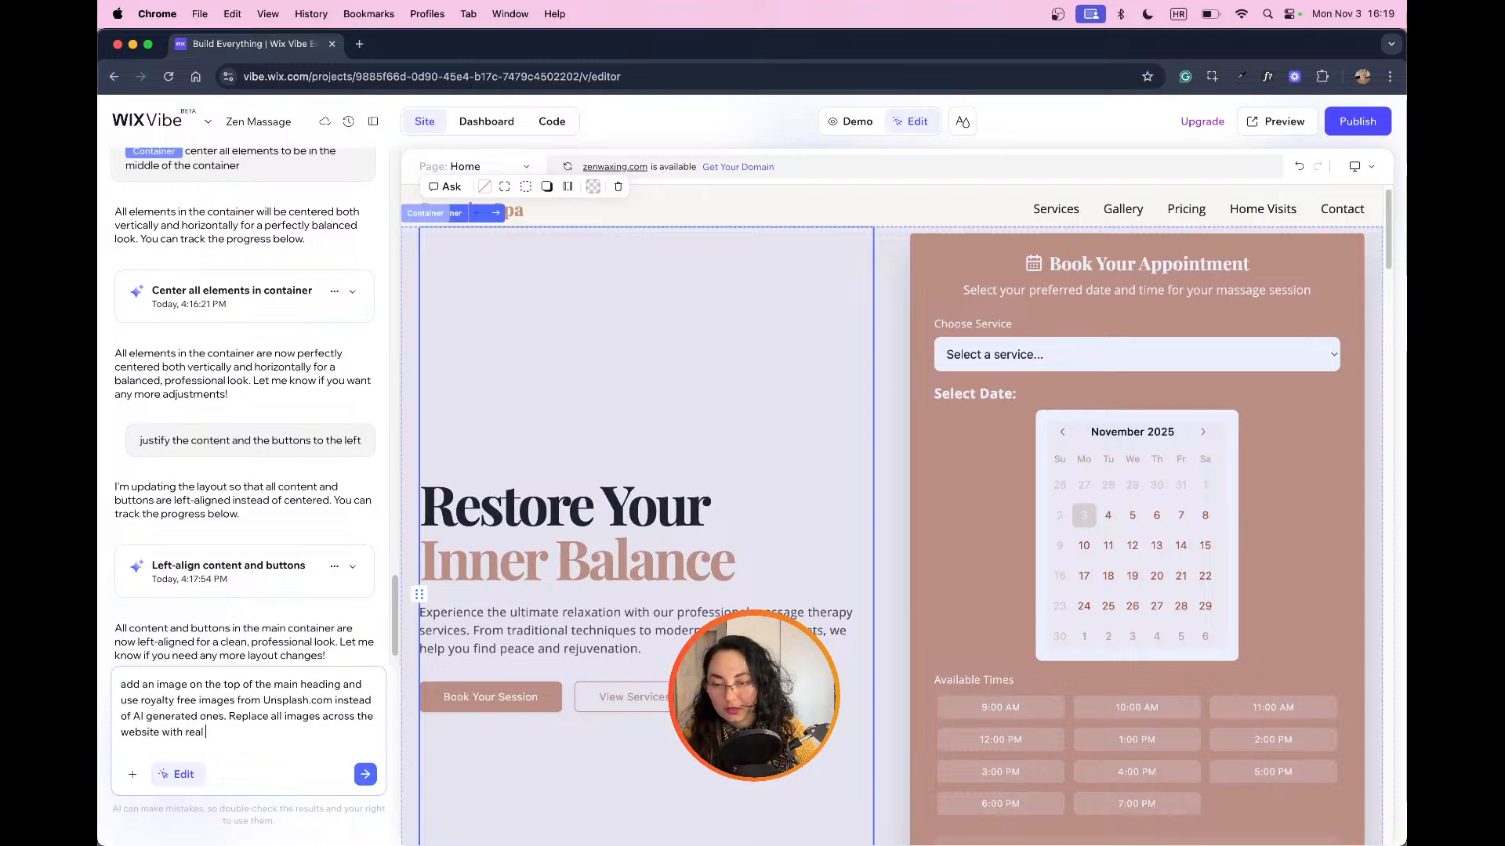
{"action": "type", "text": " i"}
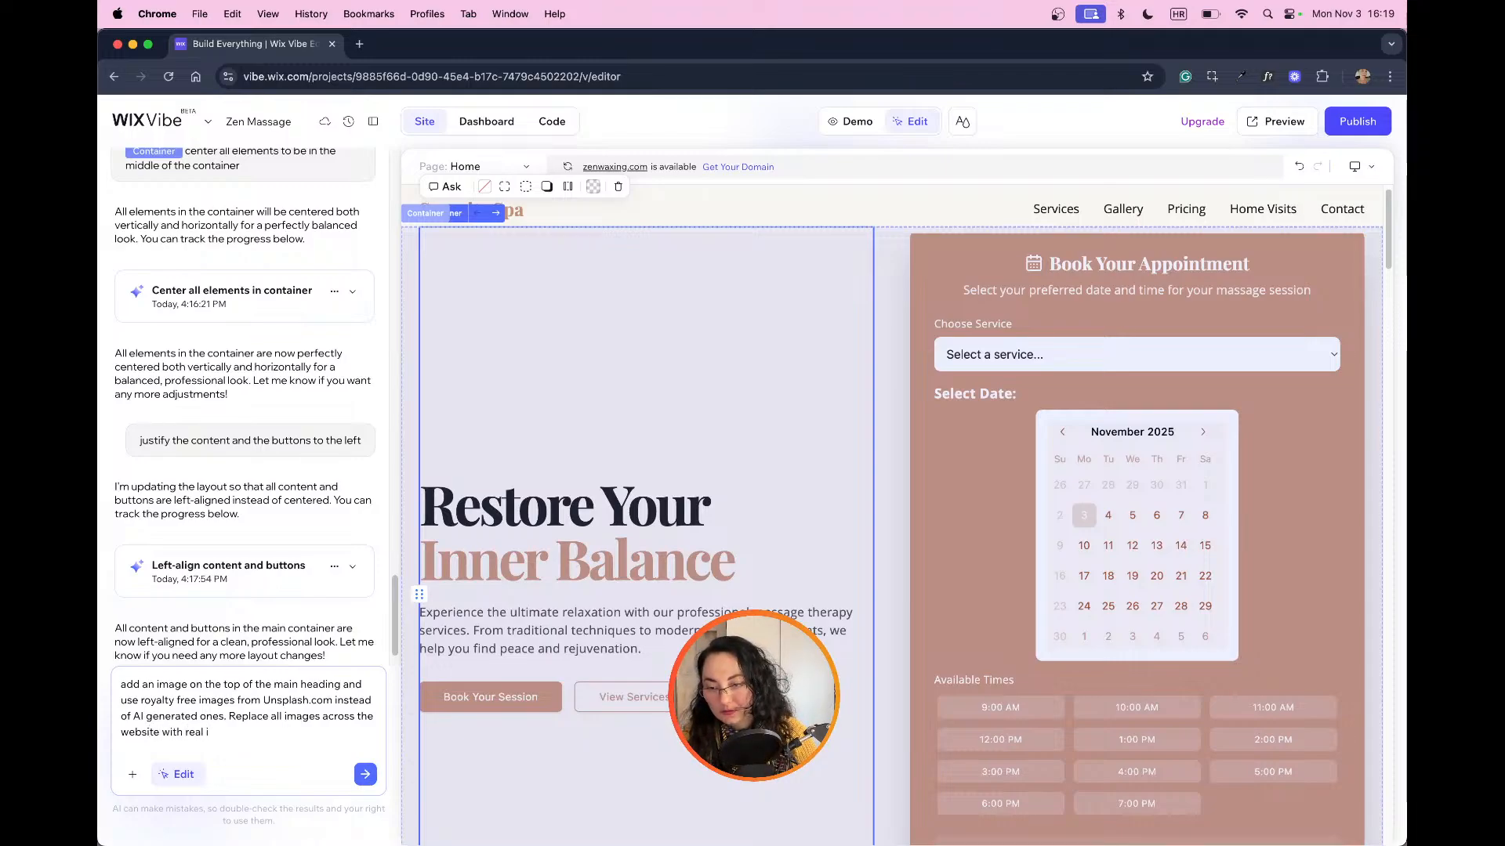
{"action": "type", "text": "mages"}
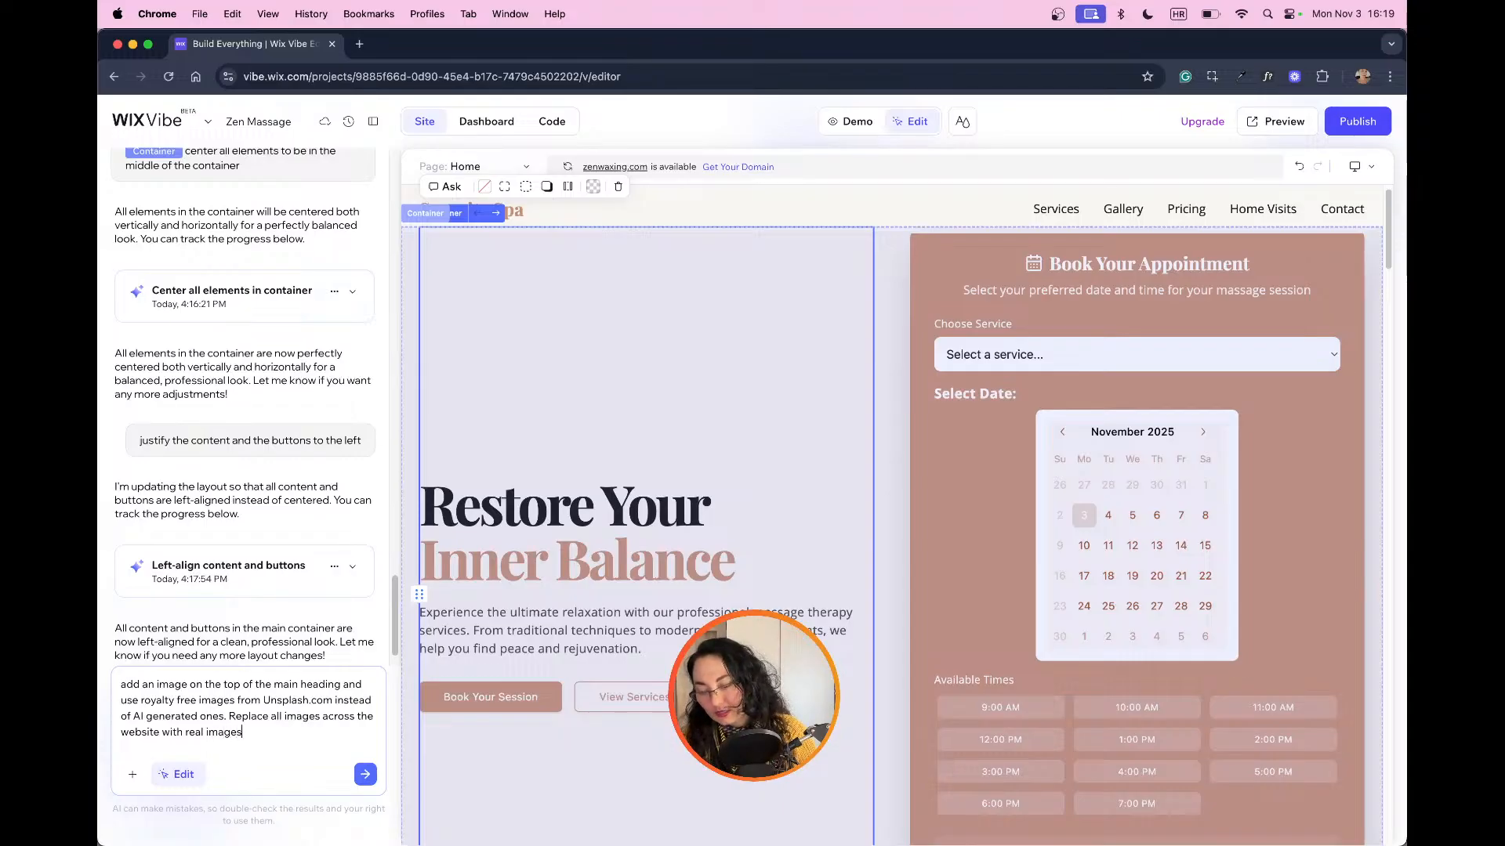
{"action": "type", "text": "ž"}
{"action": "key", "text": "Return"}
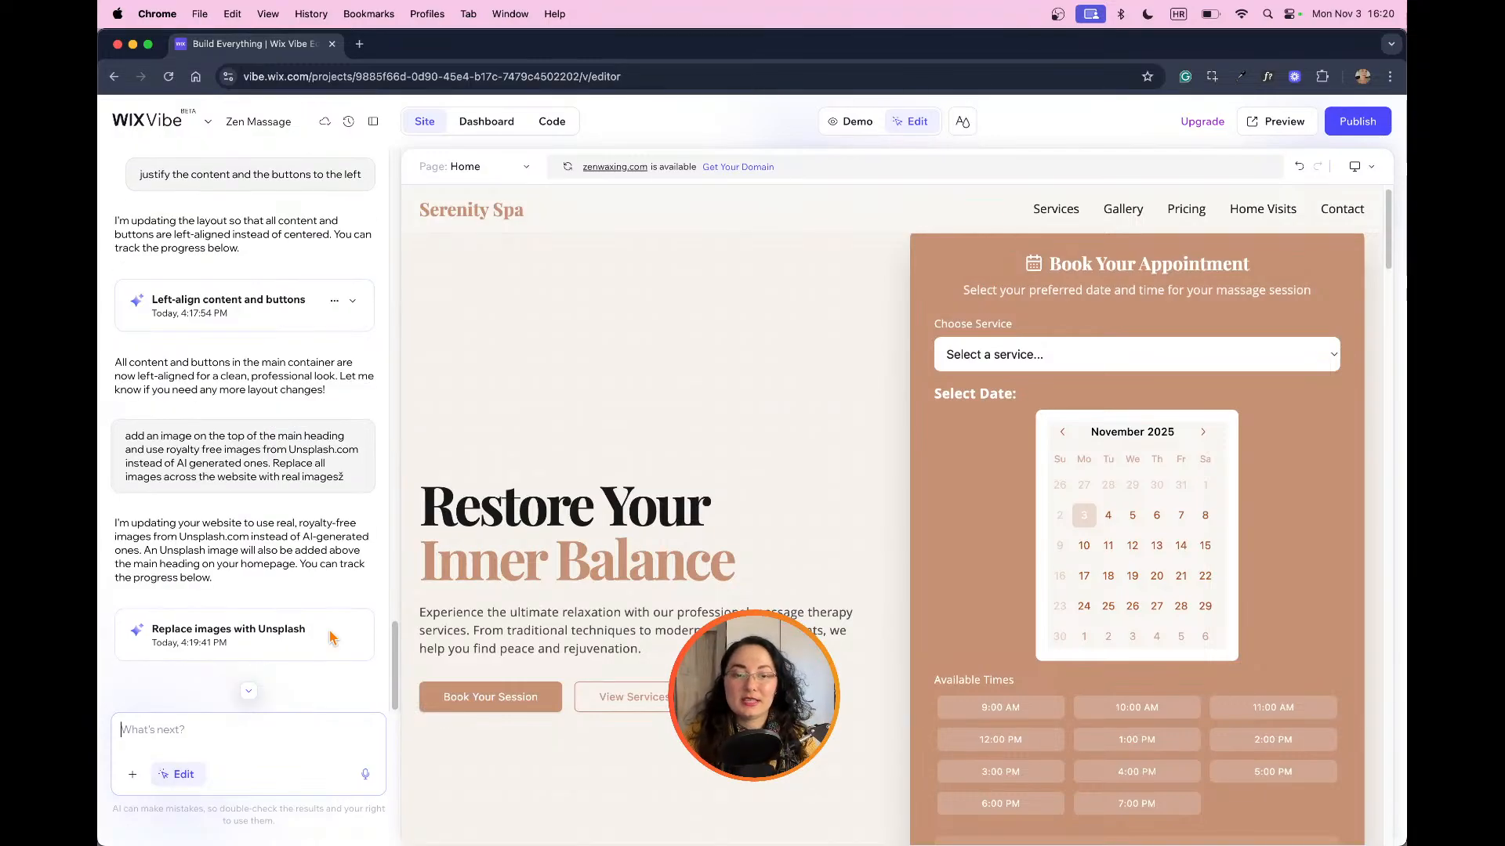
Step: Look through the hero, massage services and home visits sections for the requested Unsplash images
{"action": "scroll", "coordinate": [627, 533], "scroll_direction": "down", "scroll_amount": 10}
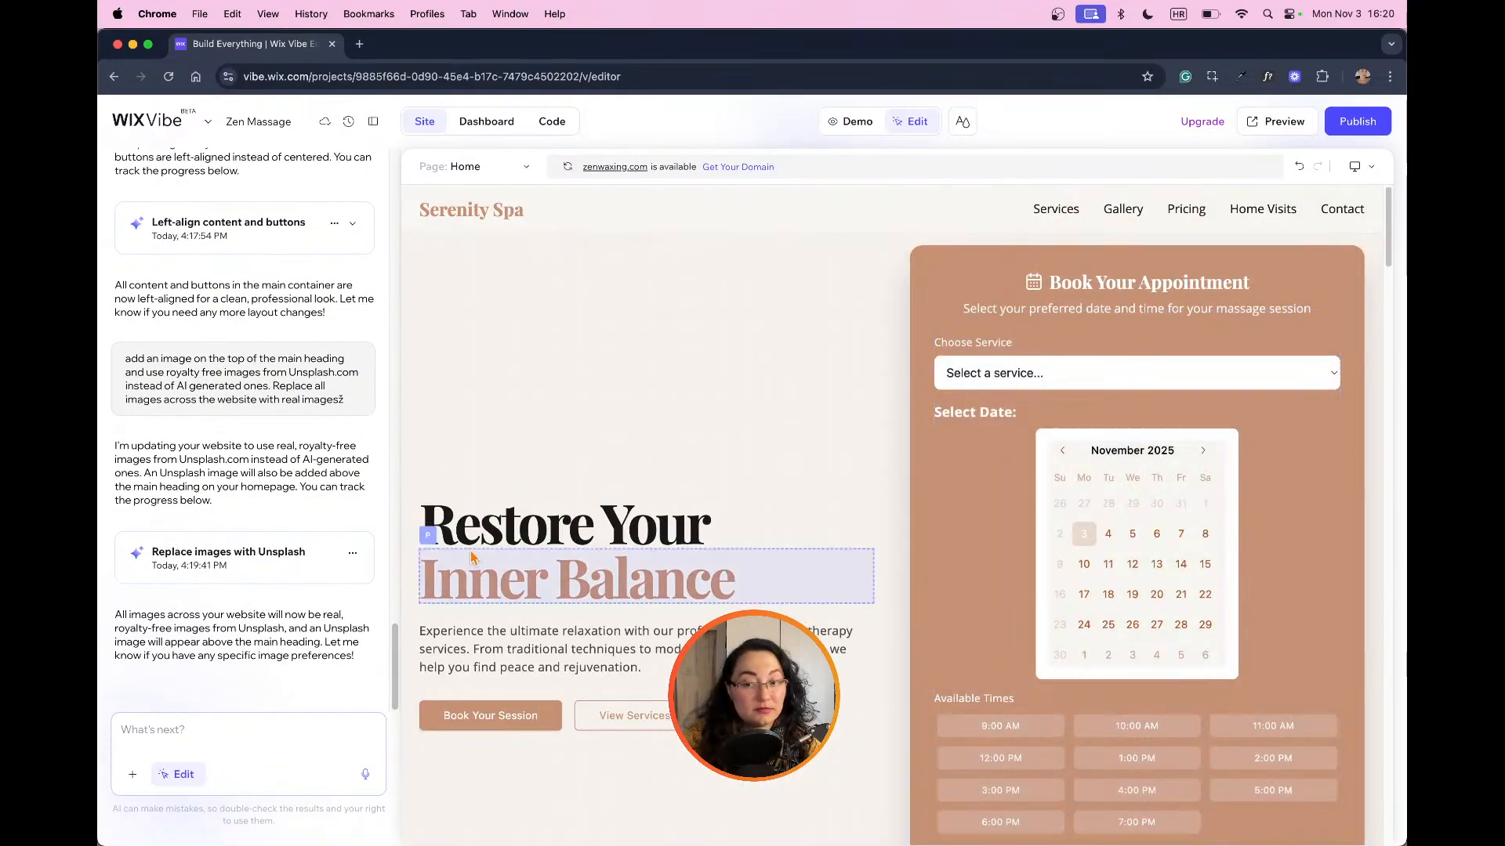
{"action": "scroll", "coordinate": [693, 526], "scroll_direction": "down", "scroll_amount": 10}
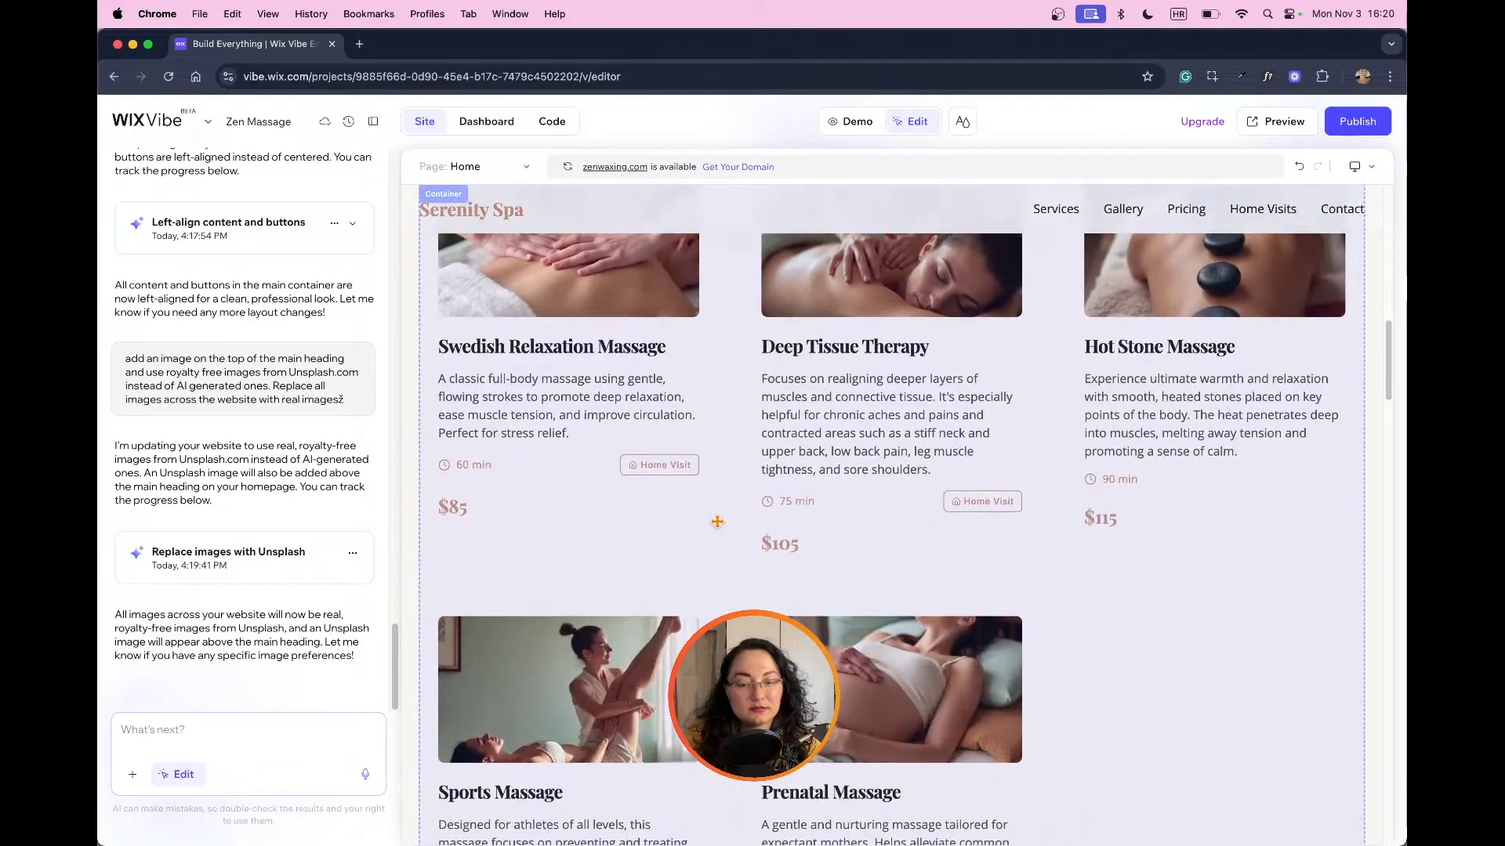
{"action": "scroll", "coordinate": [718, 522], "scroll_direction": "down", "scroll_amount": 15}
{"action": "scroll", "coordinate": [717, 522], "scroll_direction": "down", "scroll_amount": 10}
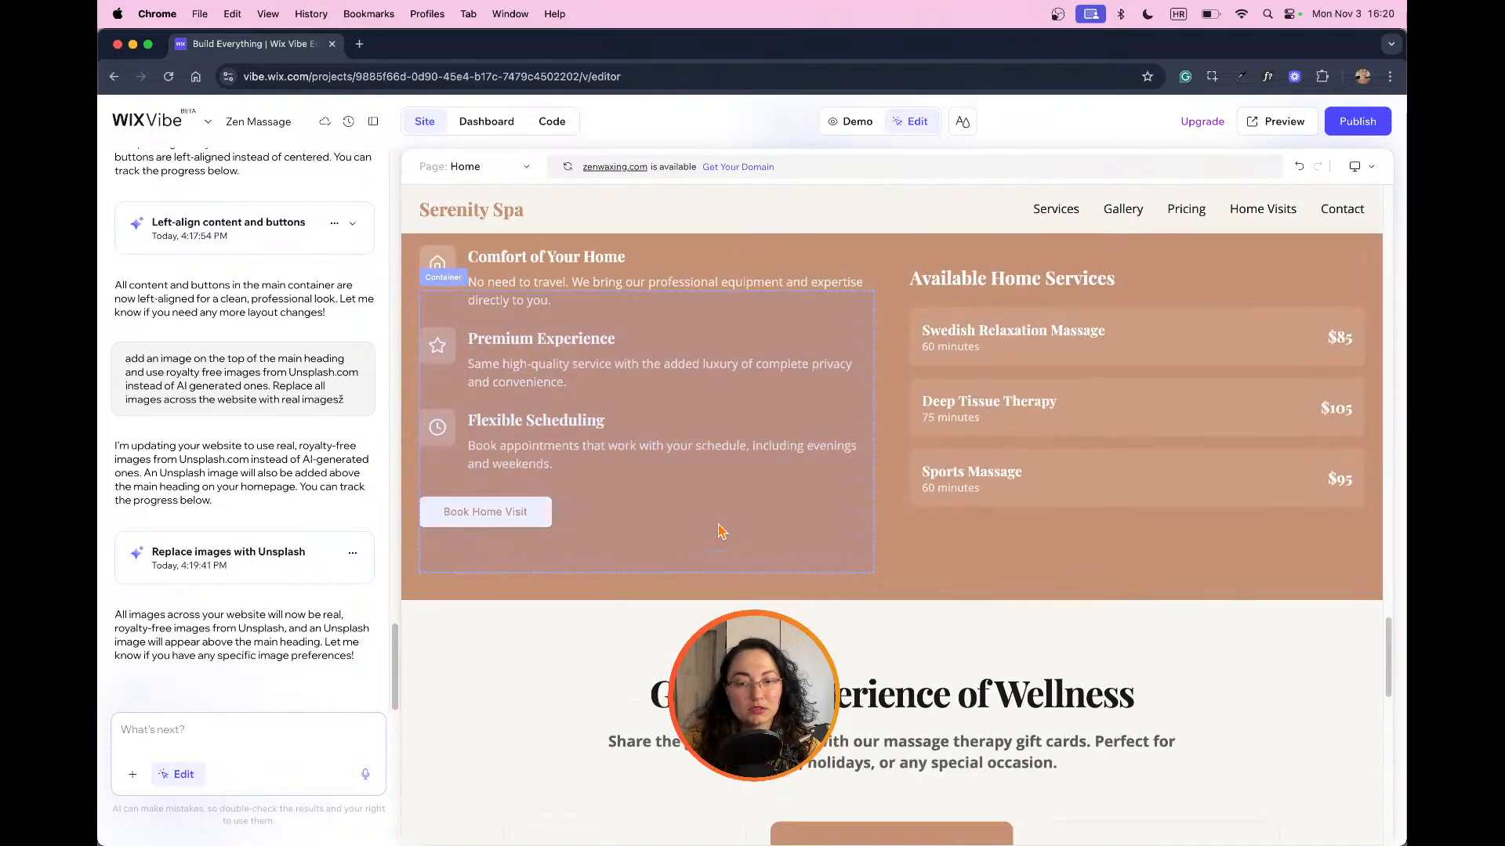
{"action": "scroll", "coordinate": [717, 522], "scroll_direction": "up", "scroll_amount": 5}
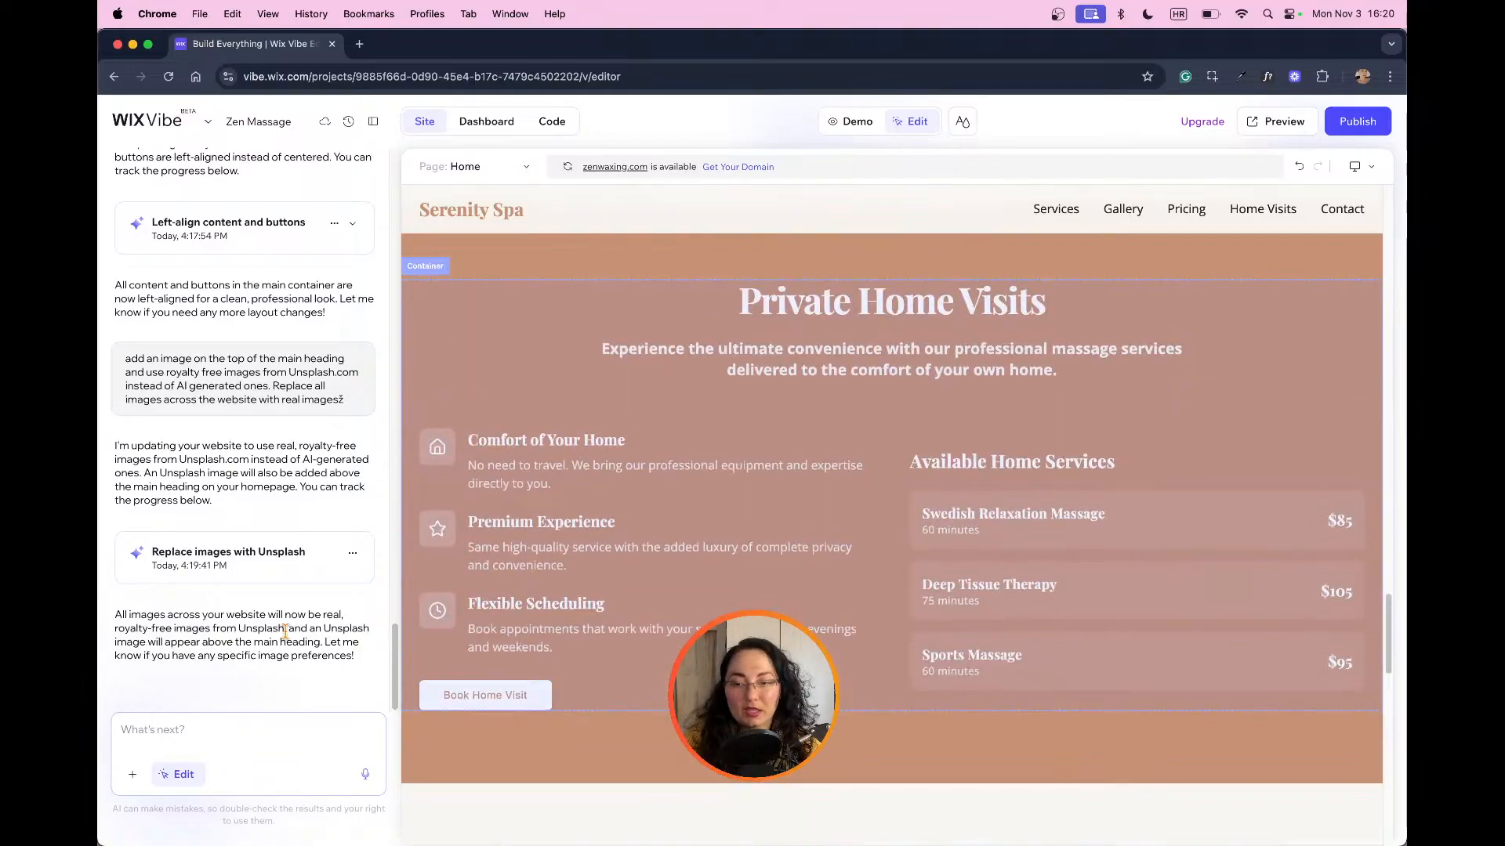
Step: Preview the site version of the "Replace images with Unsplash" task and exit back to the editor
{"action": "left_click", "coordinate": [353, 554]}
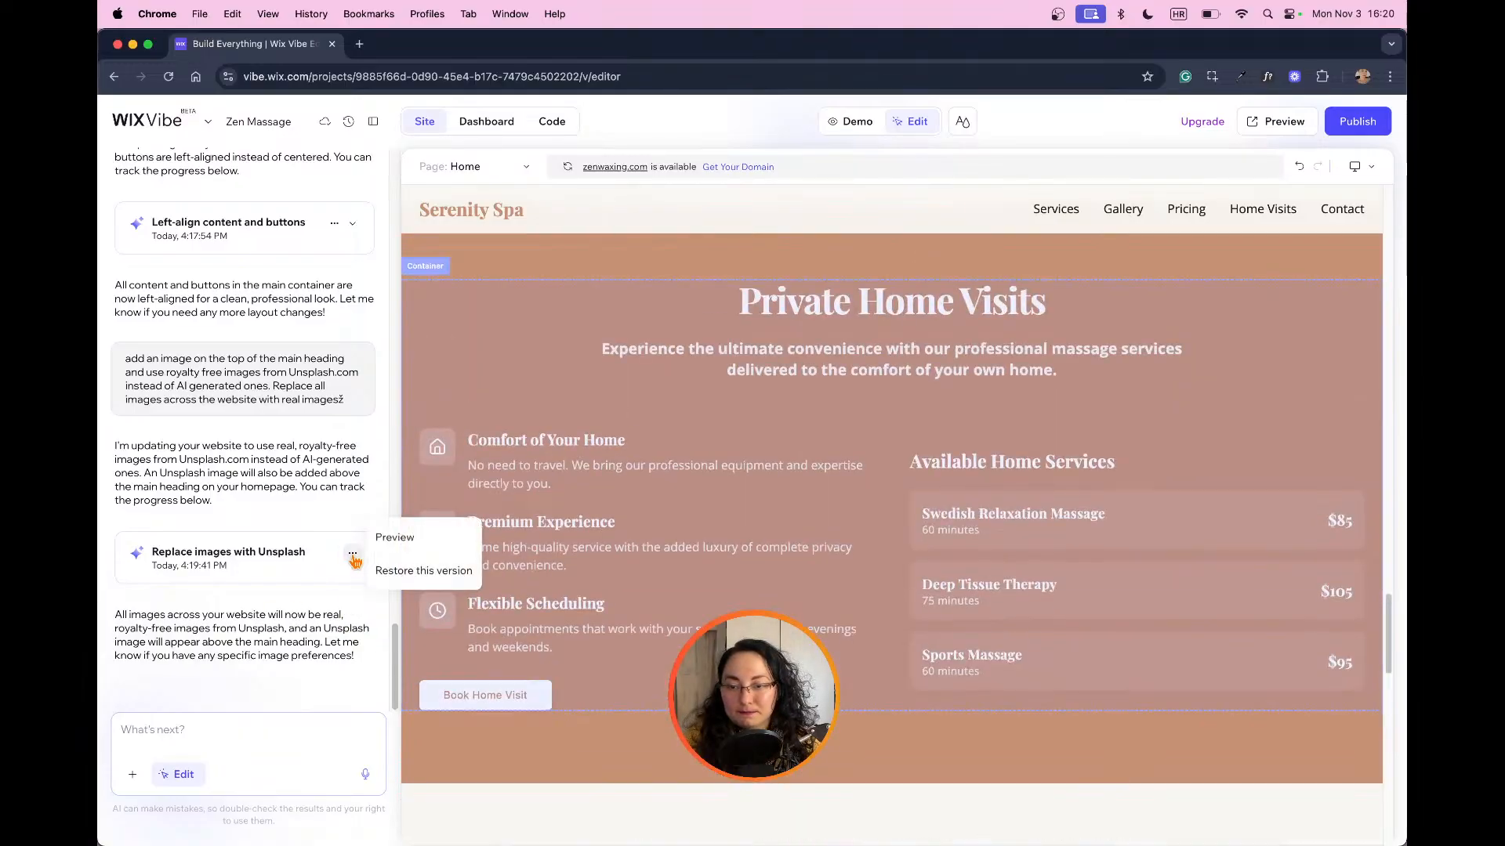
{"action": "left_click", "coordinate": [394, 539]}
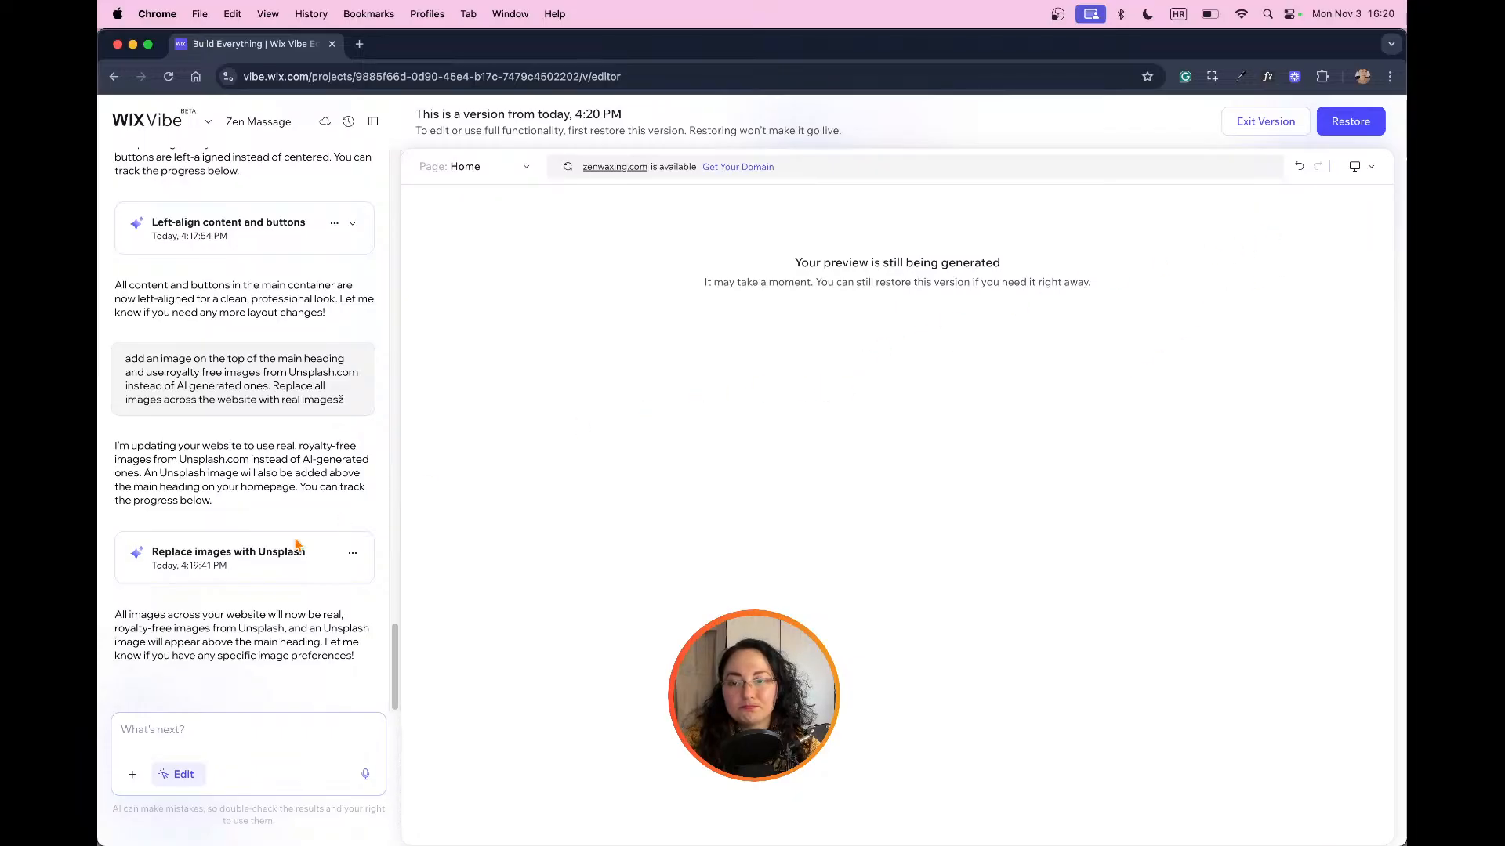
{"action": "left_click", "coordinate": [353, 553]}
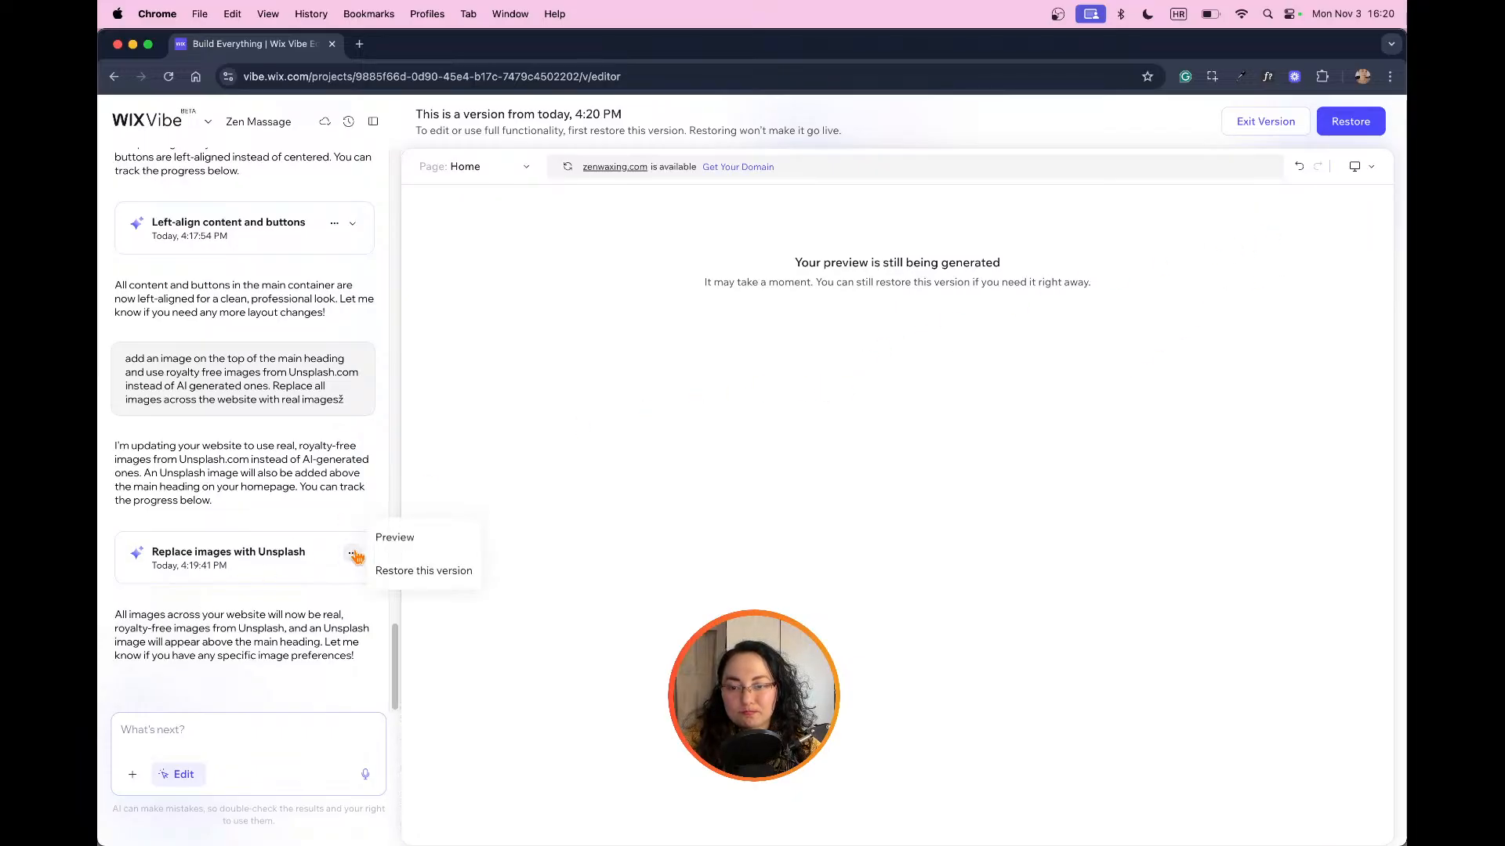
{"action": "left_click", "coordinate": [206, 630]}
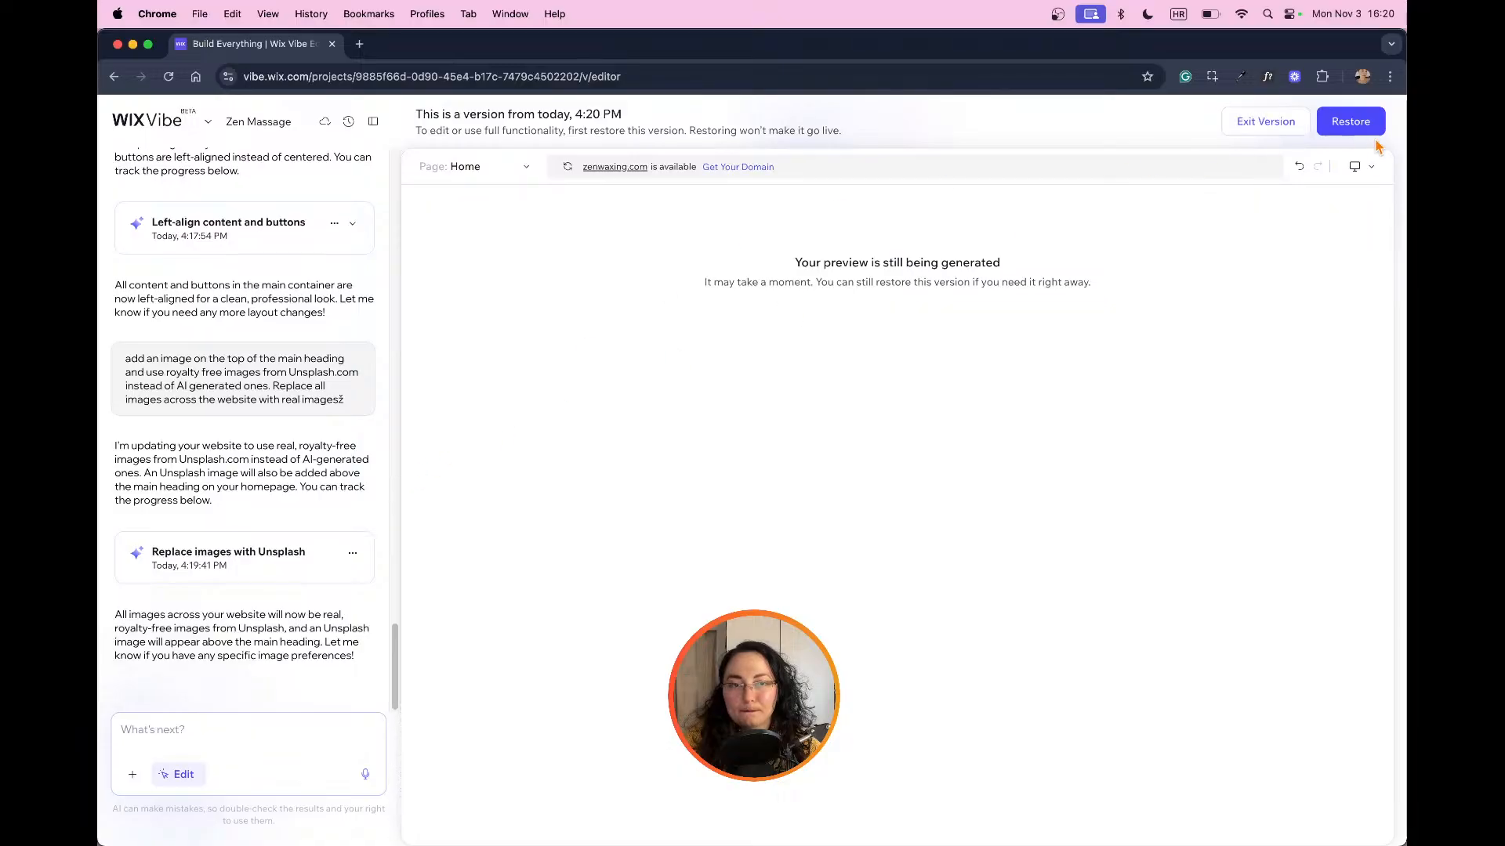
{"action": "left_click", "coordinate": [1266, 121]}
Step: Recheck the gallery images and the area above the hero heading for the requested image changes
{"action": "scroll", "coordinate": [1005, 303], "scroll_direction": "up", "scroll_amount": 15}
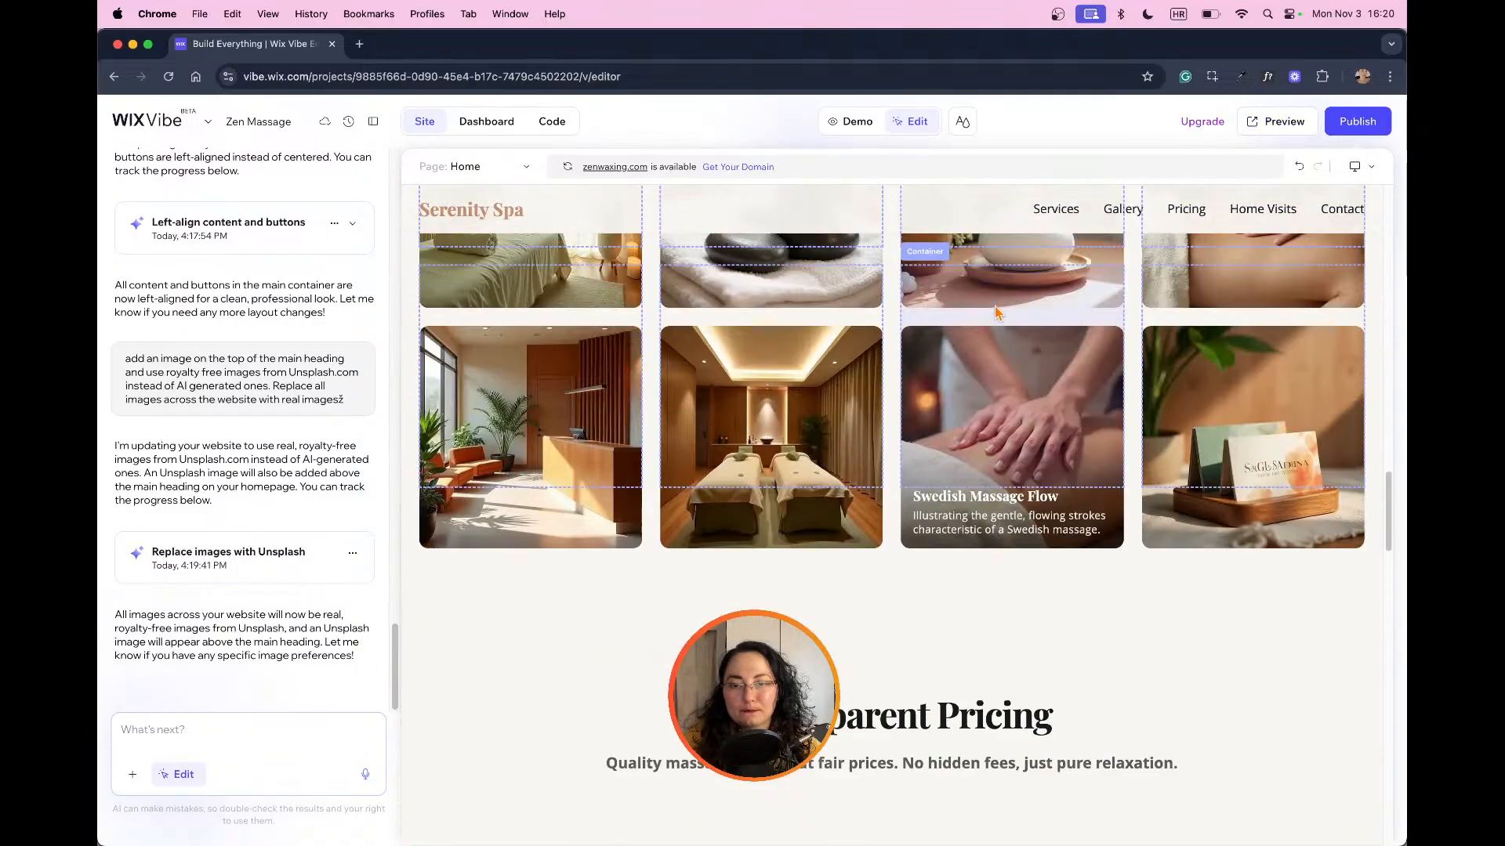
{"action": "scroll", "coordinate": [993, 302], "scroll_direction": "up", "scroll_amount": 5}
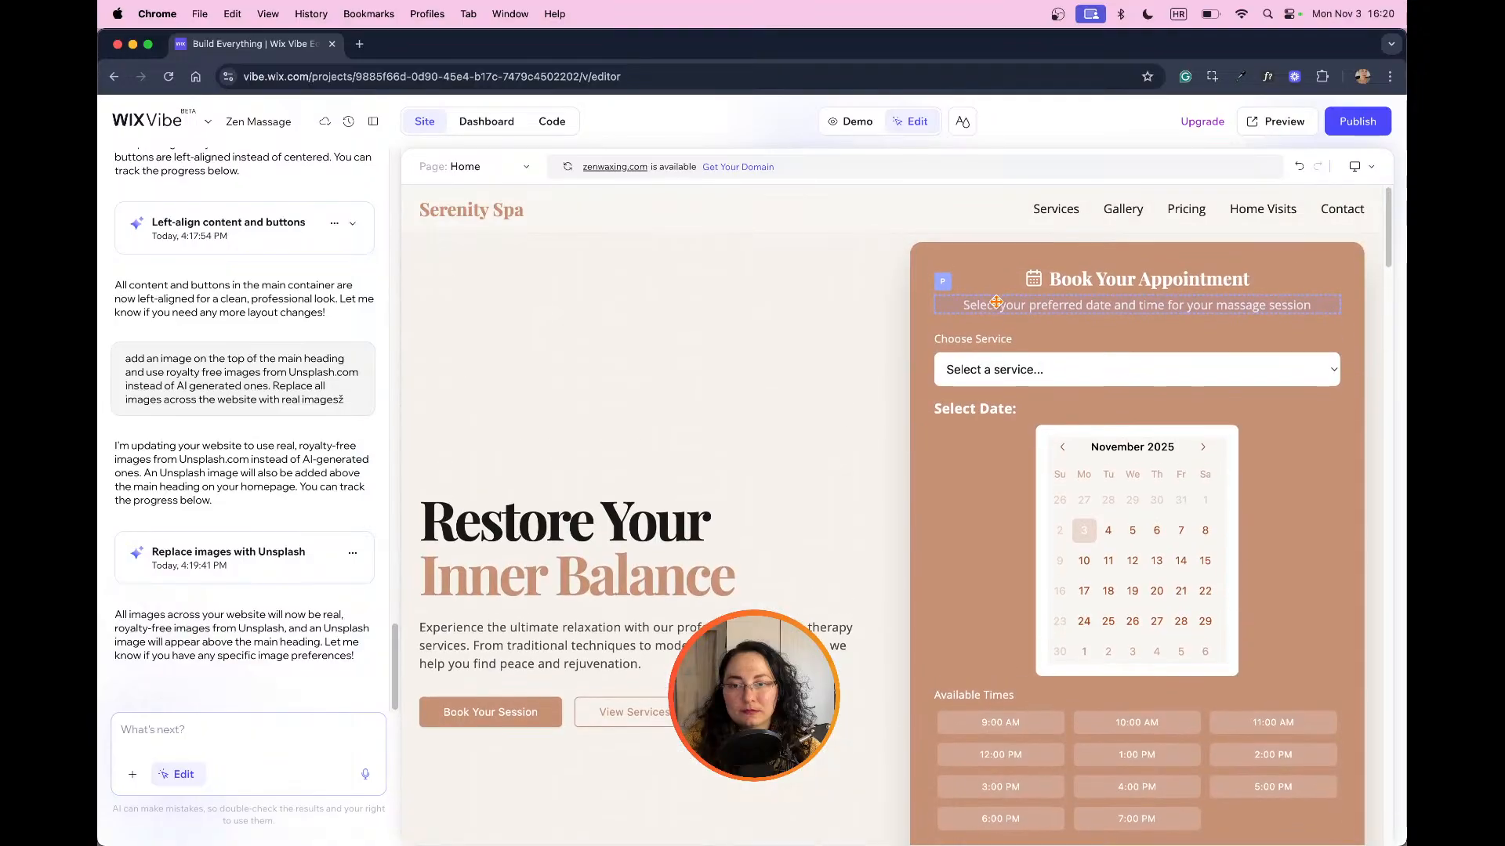
{"action": "scroll", "coordinate": [449, 664], "scroll_direction": "down", "scroll_amount": 10}
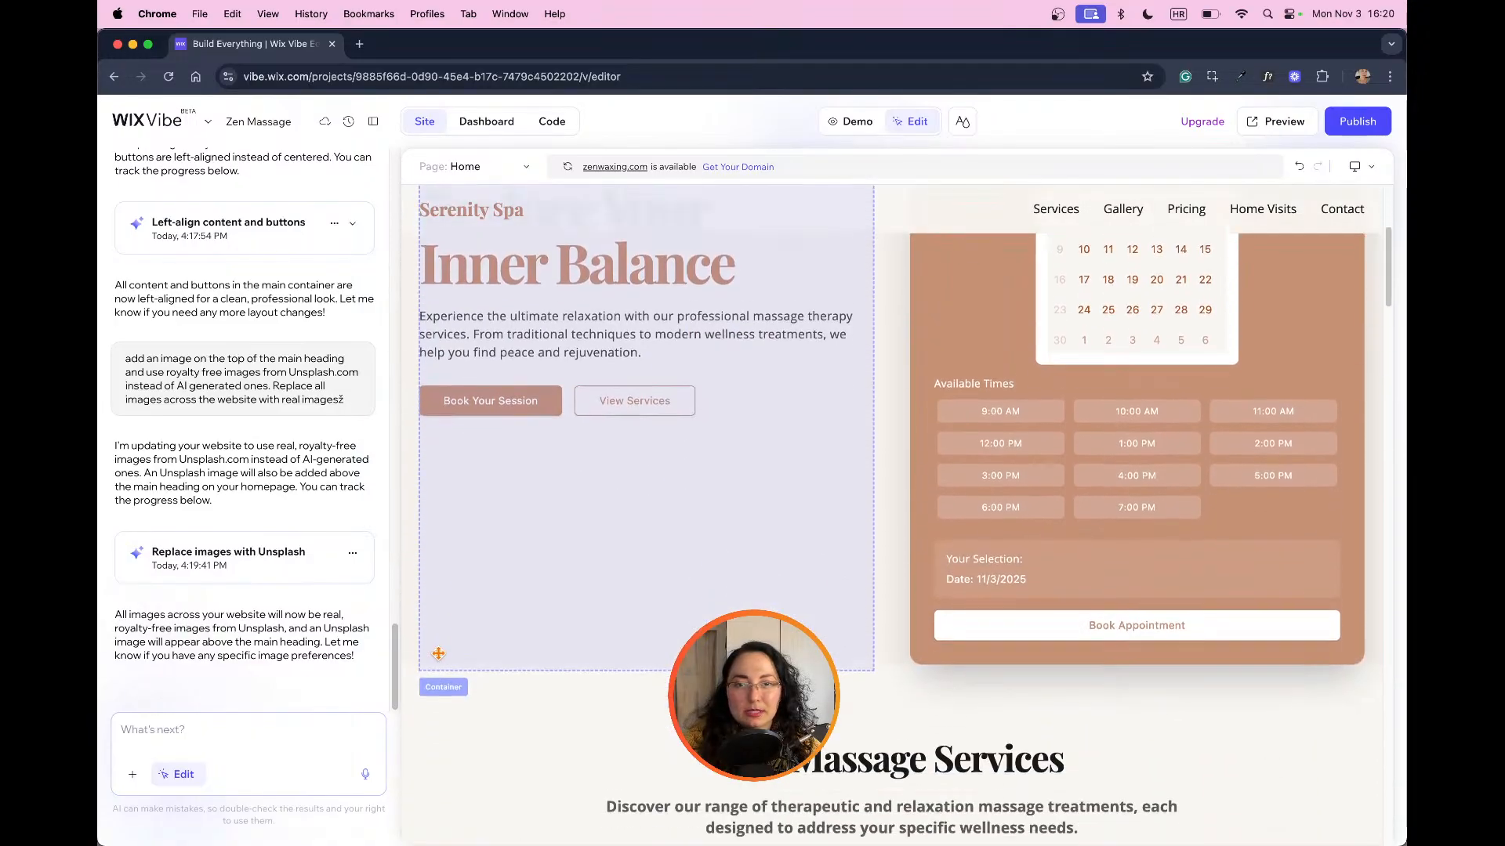
{"action": "scroll", "coordinate": [439, 674], "scroll_direction": "up", "scroll_amount": 7}
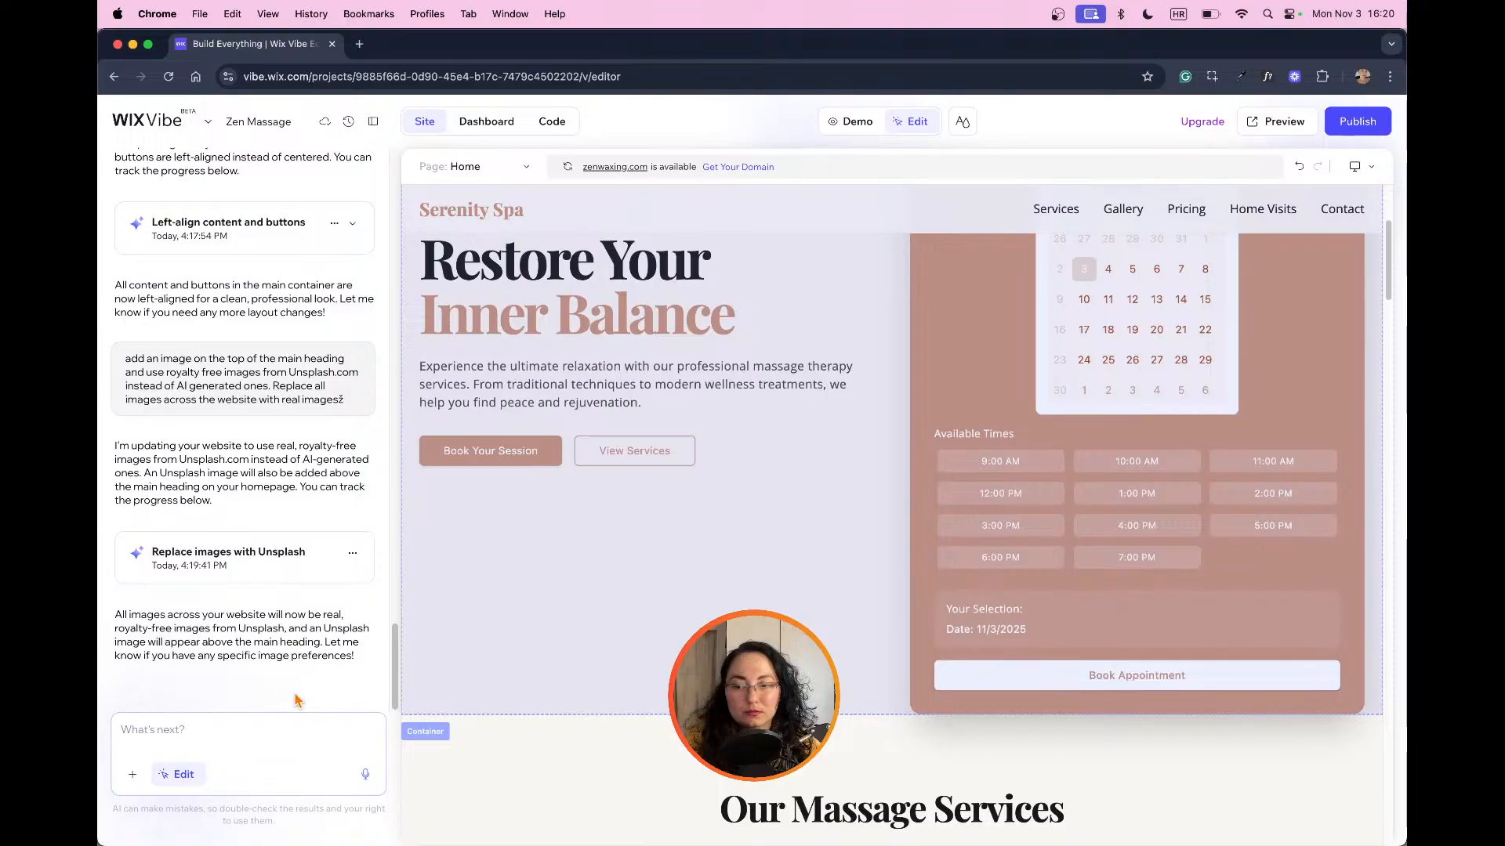
{"action": "scroll", "coordinate": [840, 681], "scroll_direction": "up", "scroll_amount": 4}
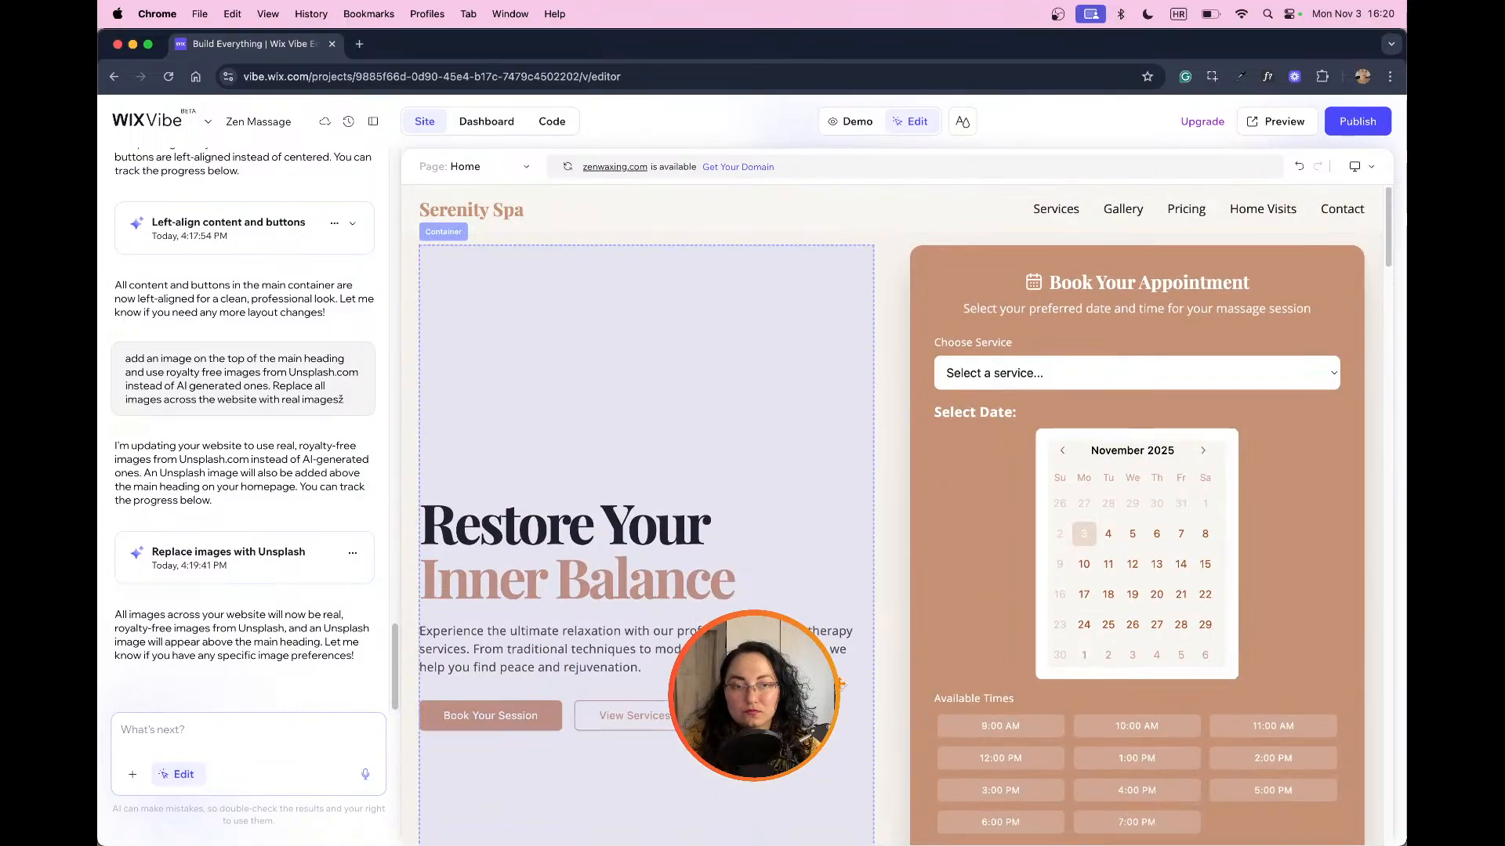
Step: Ask the AI to add a spa image on top of the main heading, using real royalty-free images and no AI
{"action": "scroll", "coordinate": [892, 515], "scroll_direction": "down", "scroll_amount": 2}
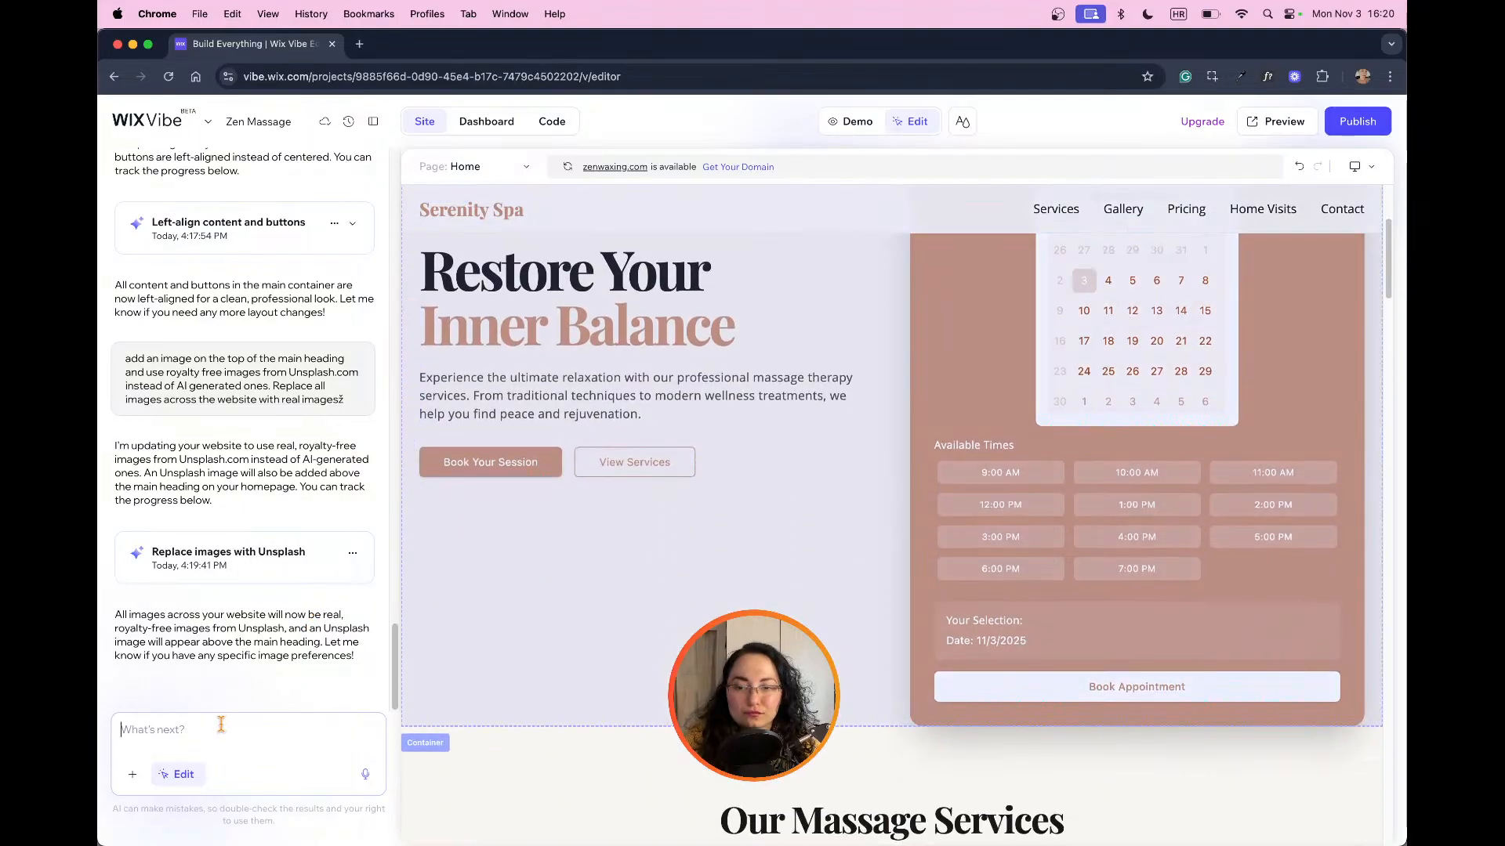
{"action": "scroll", "coordinate": [514, 551], "scroll_direction": "up", "scroll_amount": 2}
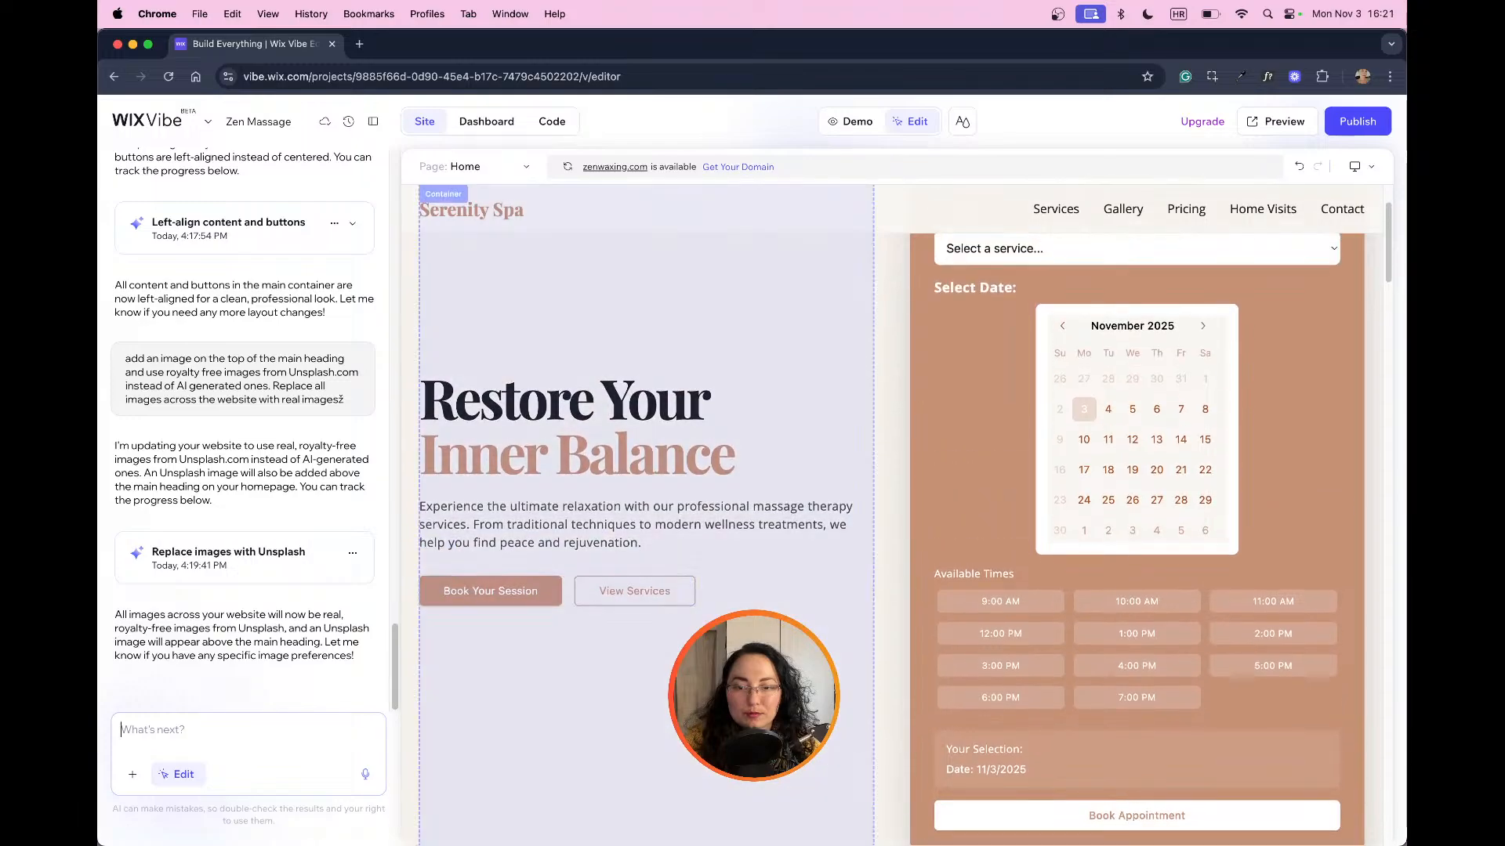
{"action": "left_click", "coordinate": [684, 665]}
{"action": "left_click", "coordinate": [274, 731]}
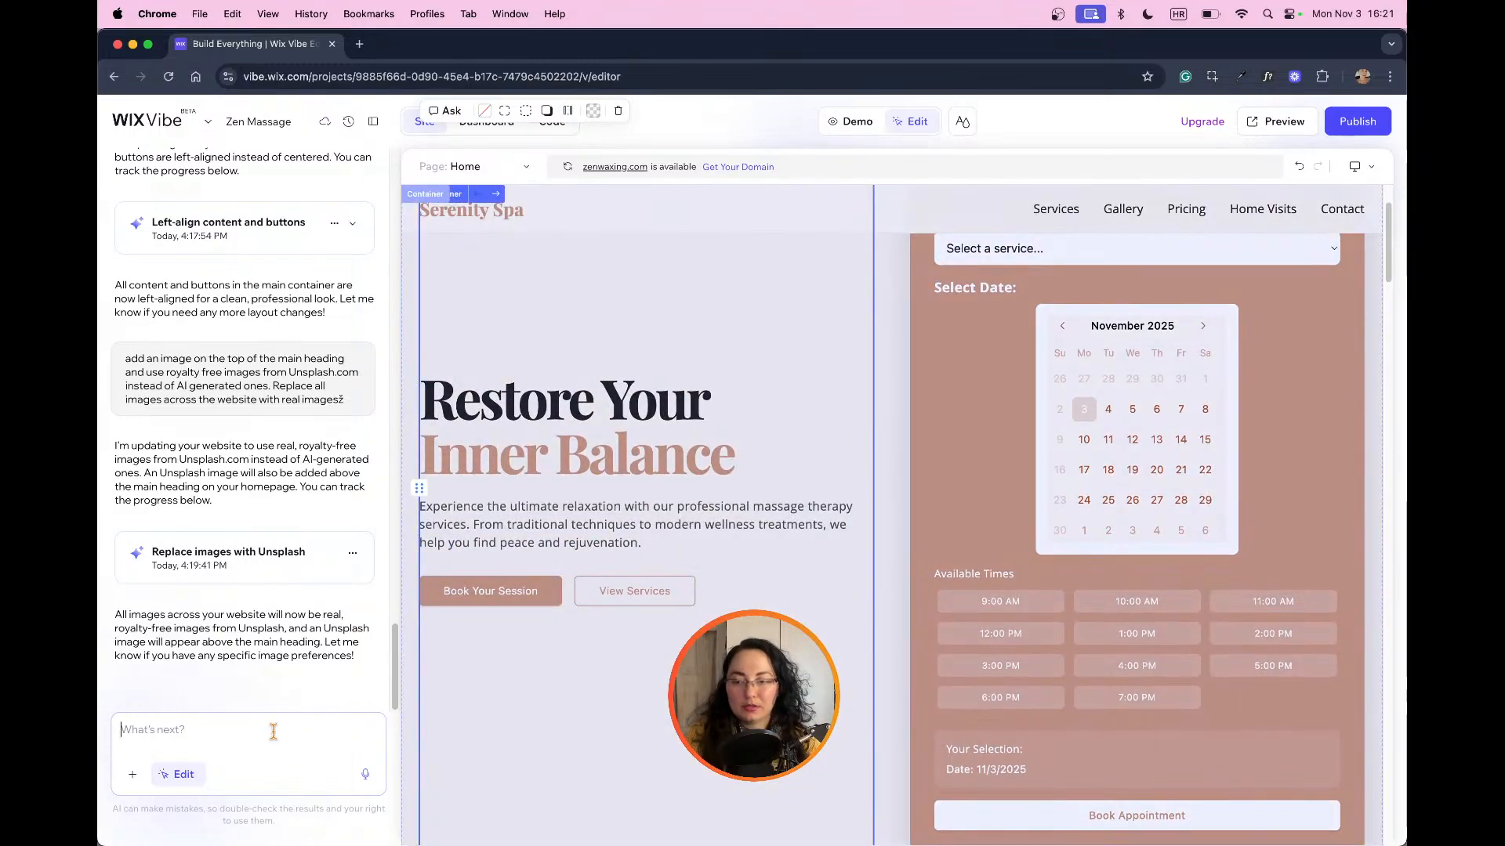
{"action": "type", "text": "add"}
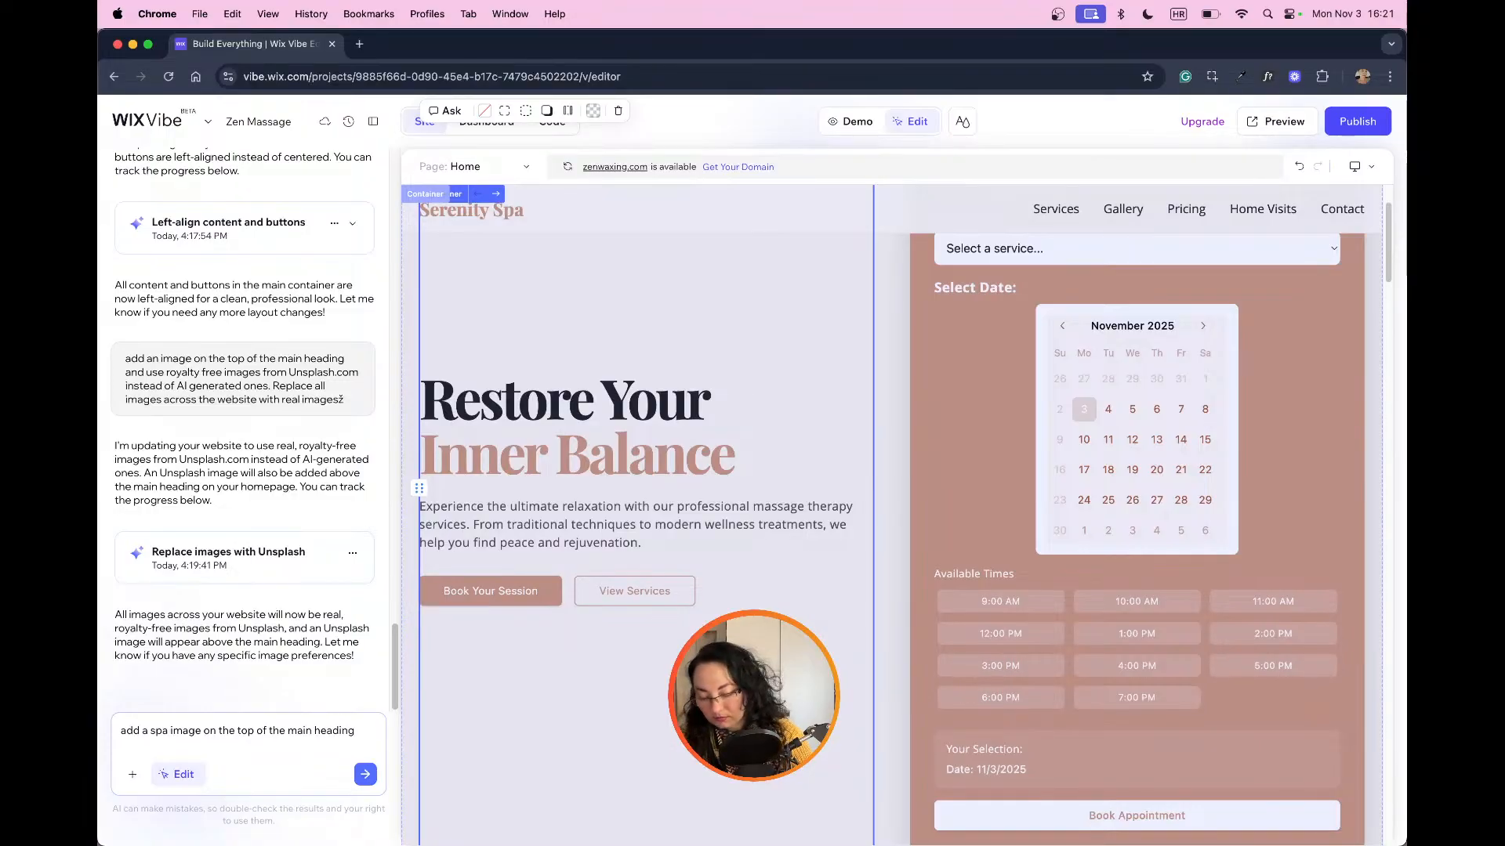
{"action": "type", "text": "e "}
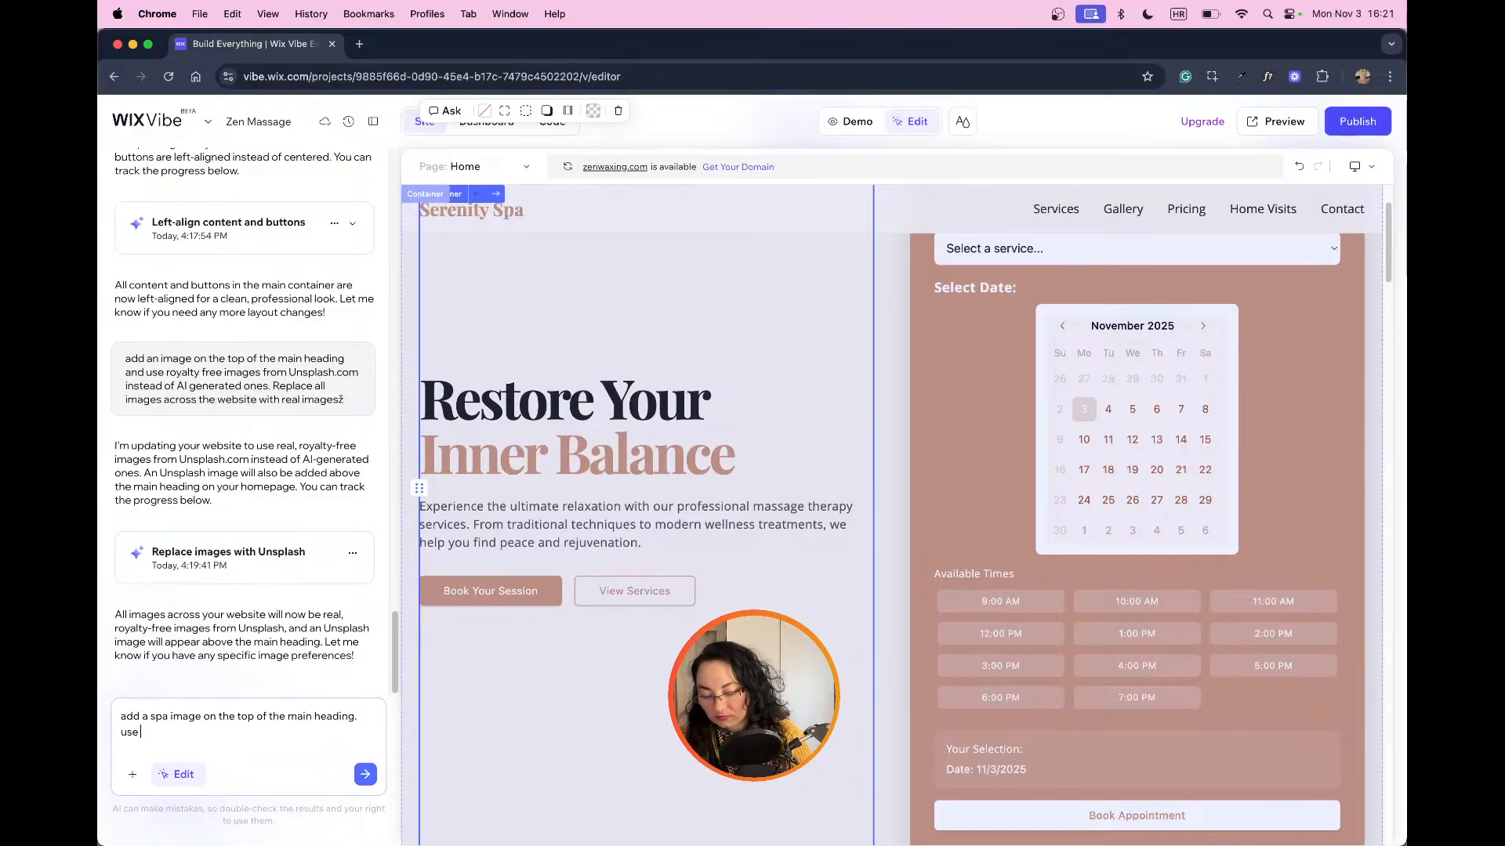
{"action": "type", "text": "real royalty free ima"}
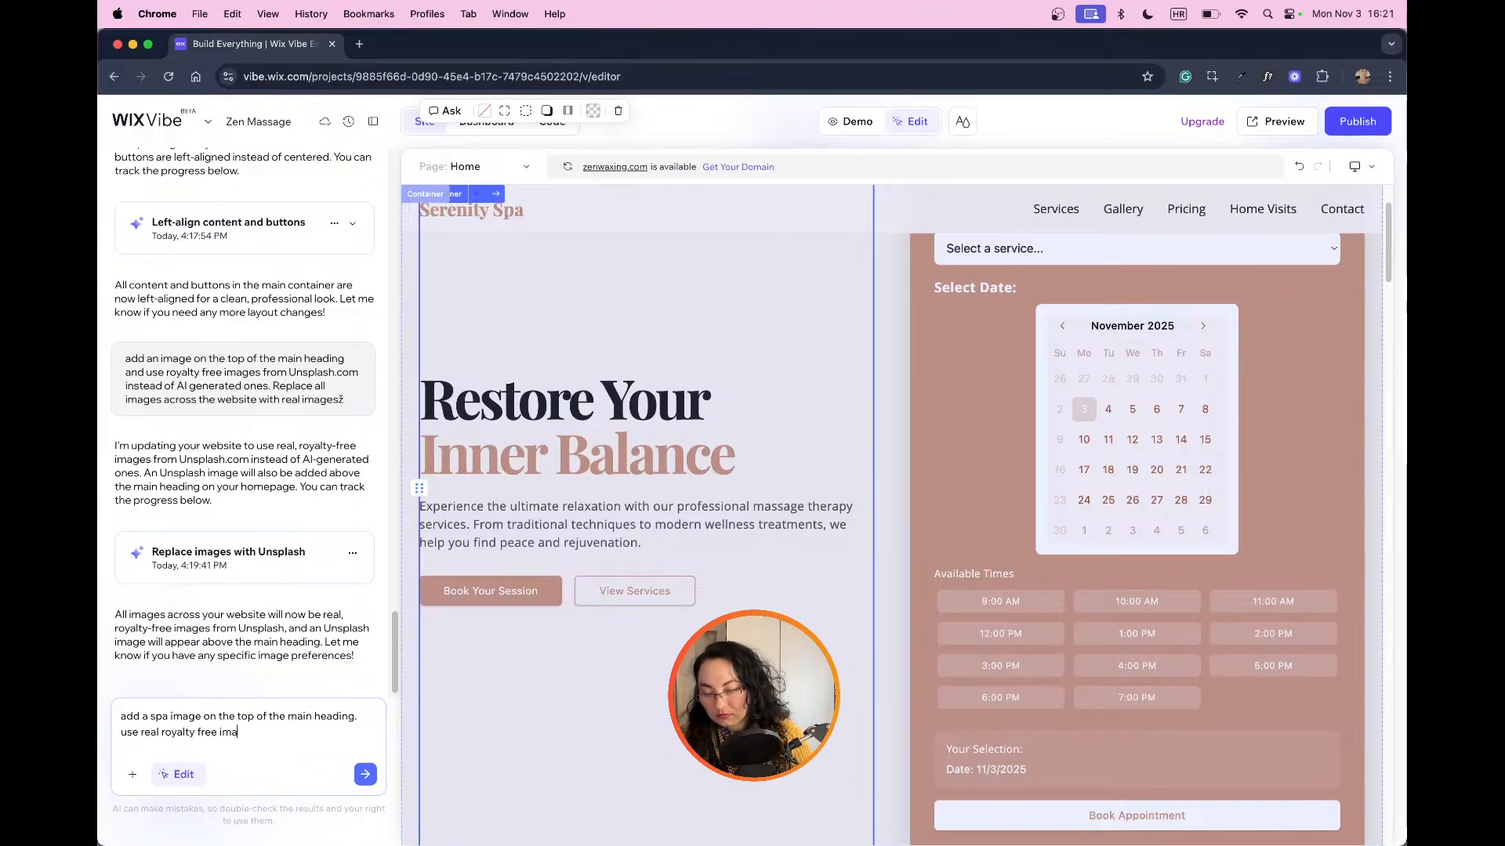
{"action": "type", "text": "ges"}
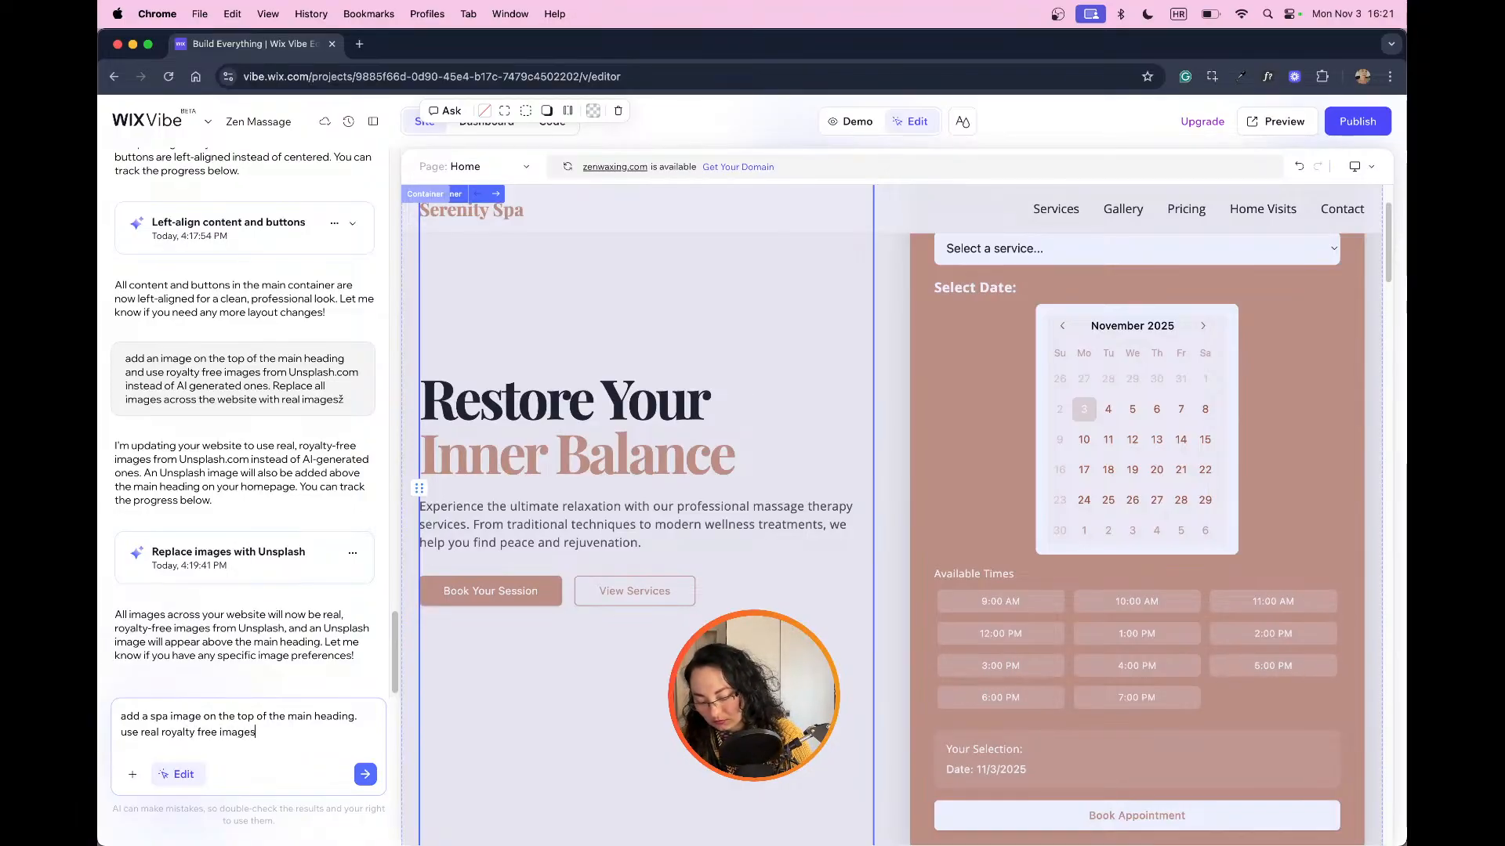
{"action": "type", "text": "."}
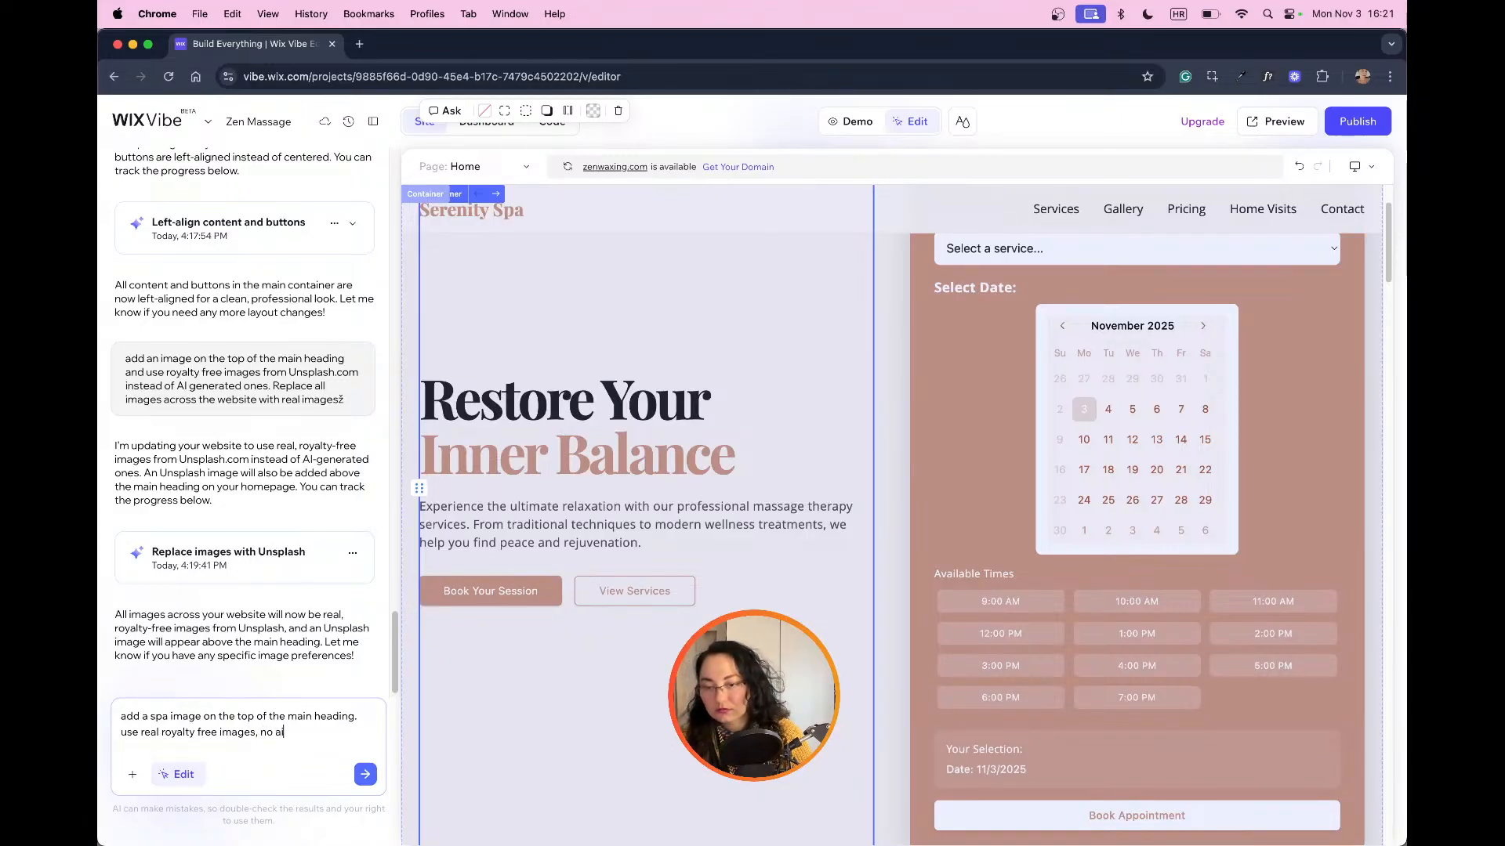
{"action": "key", "text": "Return"}
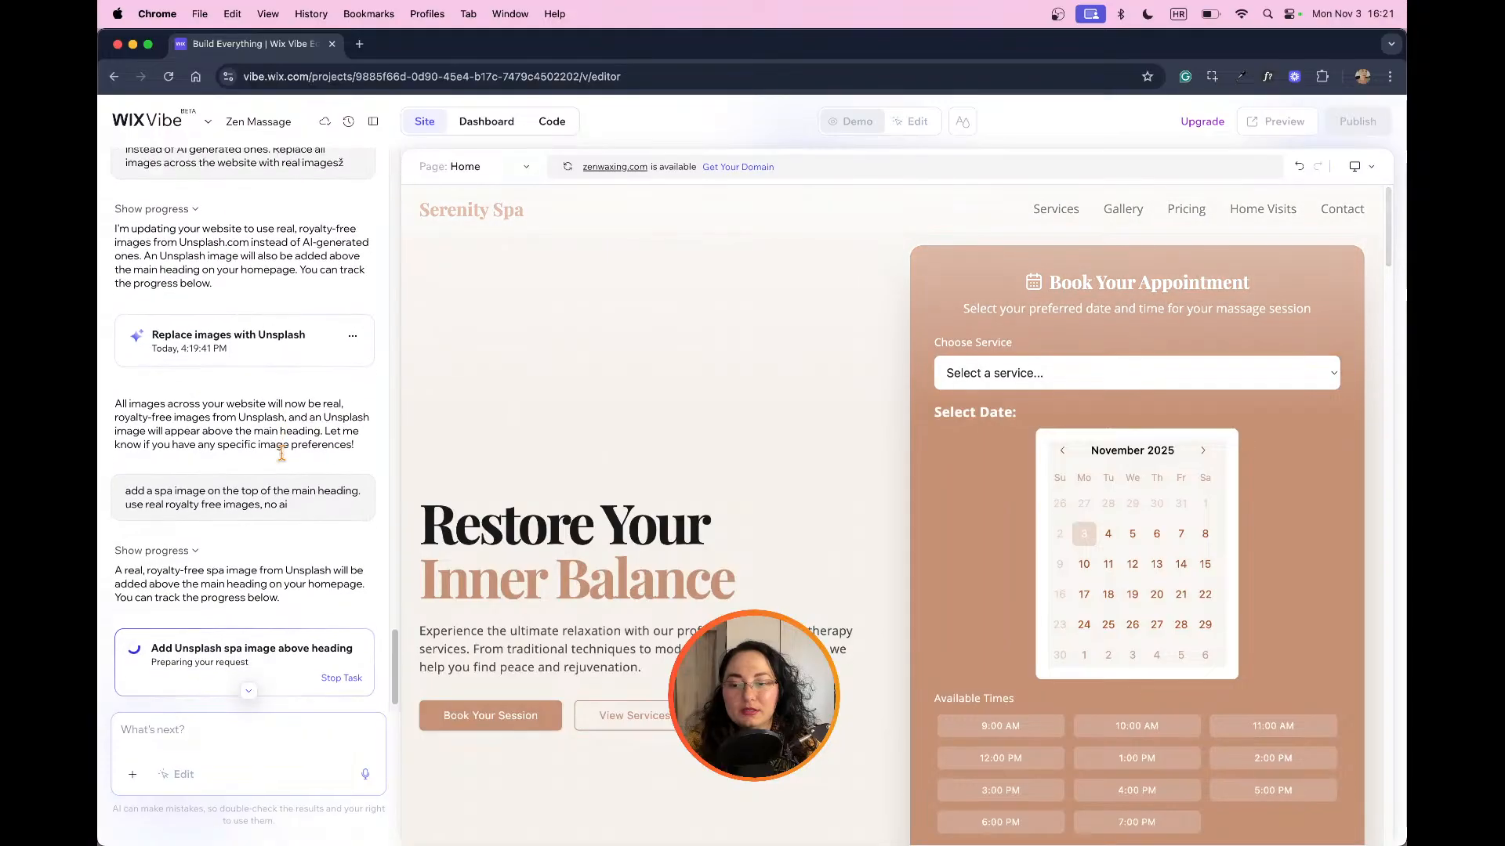
Step: Examine the massage services images and the hero area above the main heading for the requested spa image
{"action": "scroll", "coordinate": [702, 463], "scroll_direction": "down", "scroll_amount": 10}
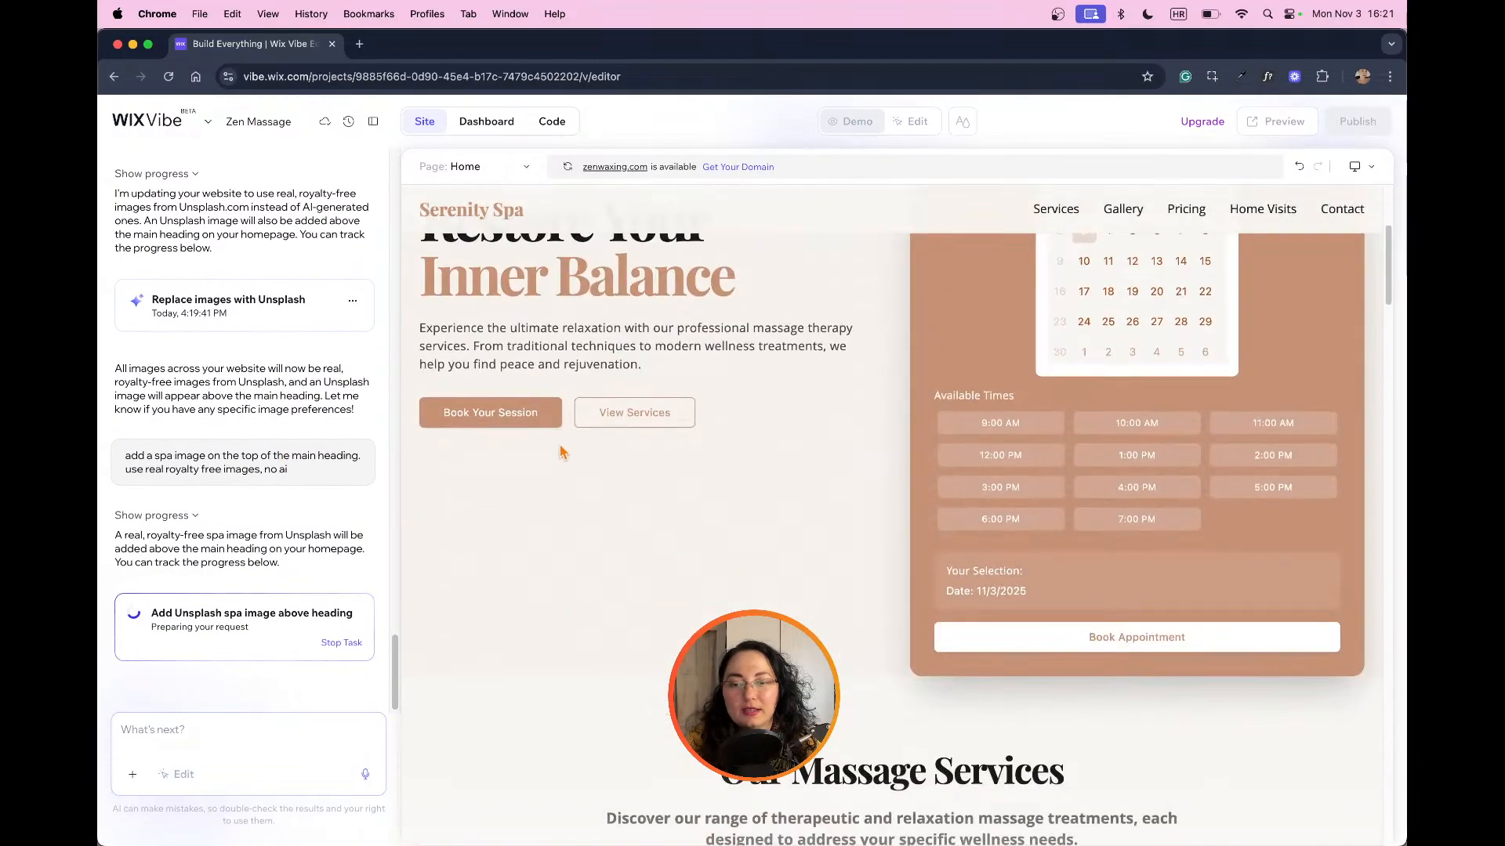
{"action": "scroll", "coordinate": [702, 462], "scroll_direction": "down", "scroll_amount": 3}
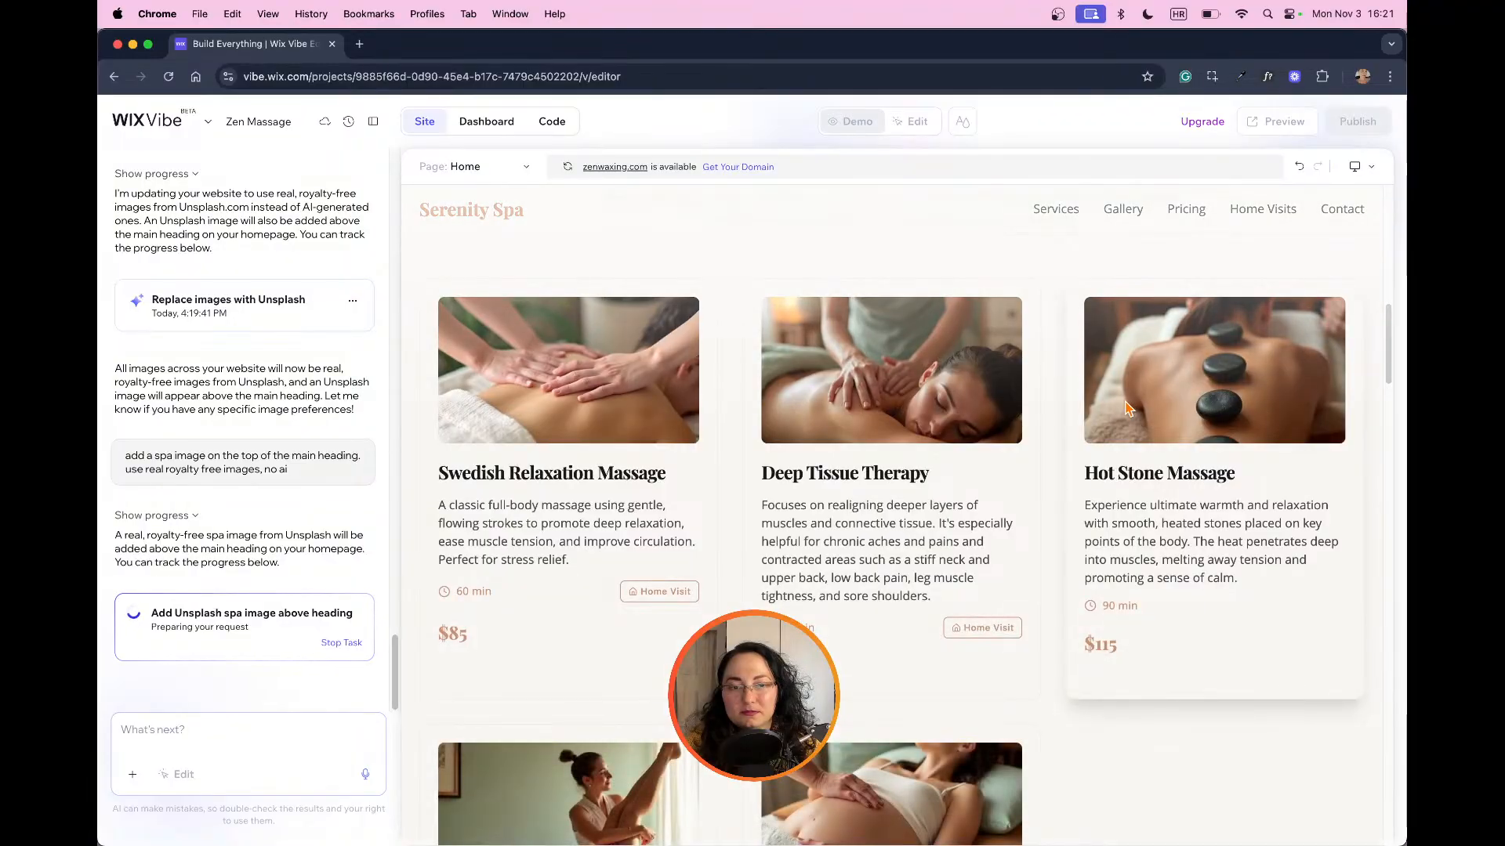
{"action": "scroll", "coordinate": [1126, 406], "scroll_direction": "down", "scroll_amount": 3}
{"action": "scroll", "coordinate": [1126, 405], "scroll_direction": "down", "scroll_amount": 1}
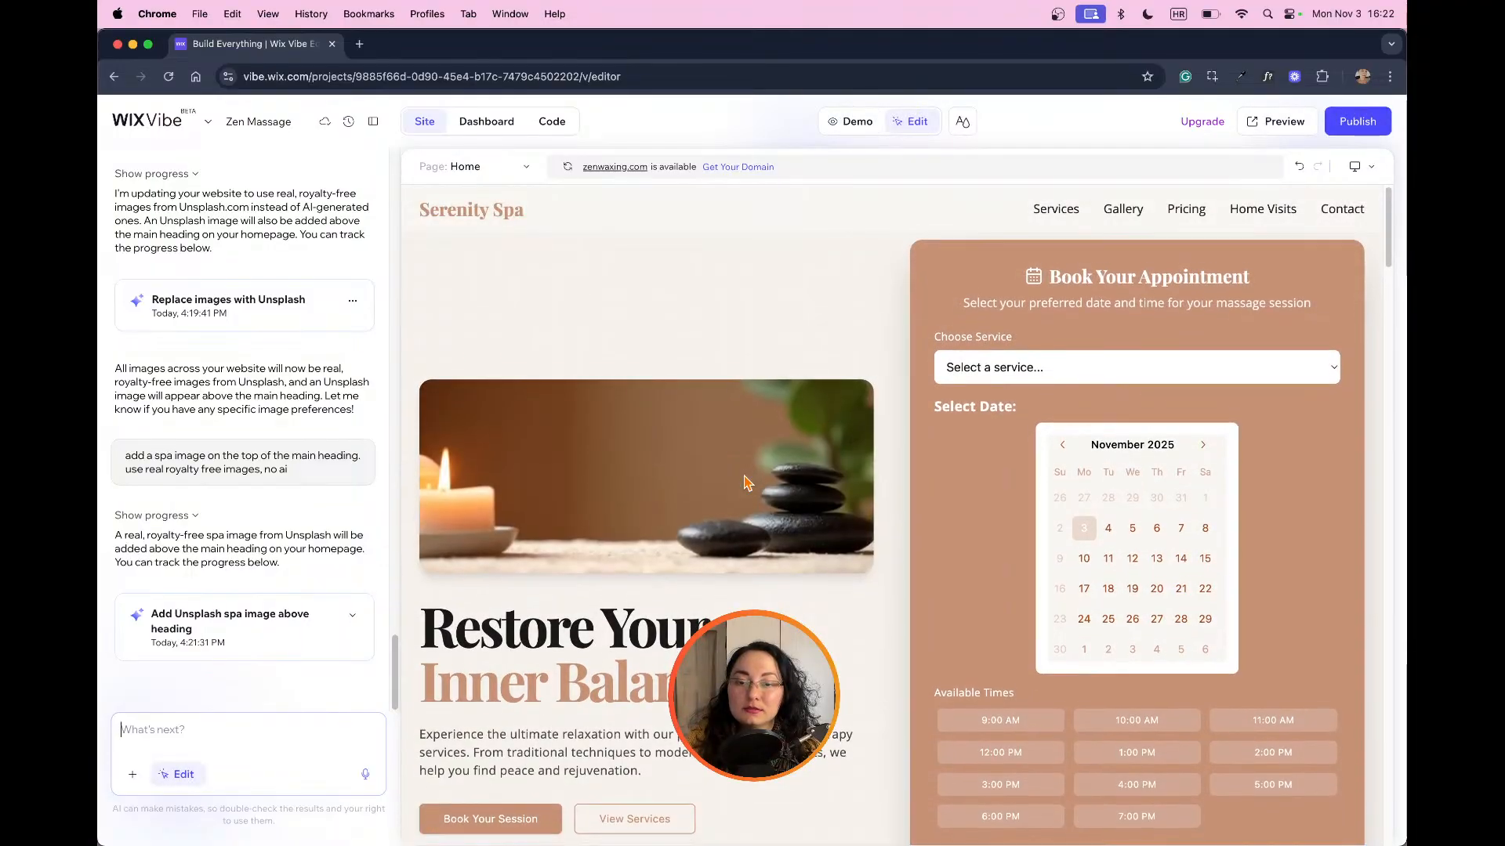
{"action": "scroll", "coordinate": [744, 482], "scroll_direction": "down", "scroll_amount": 3}
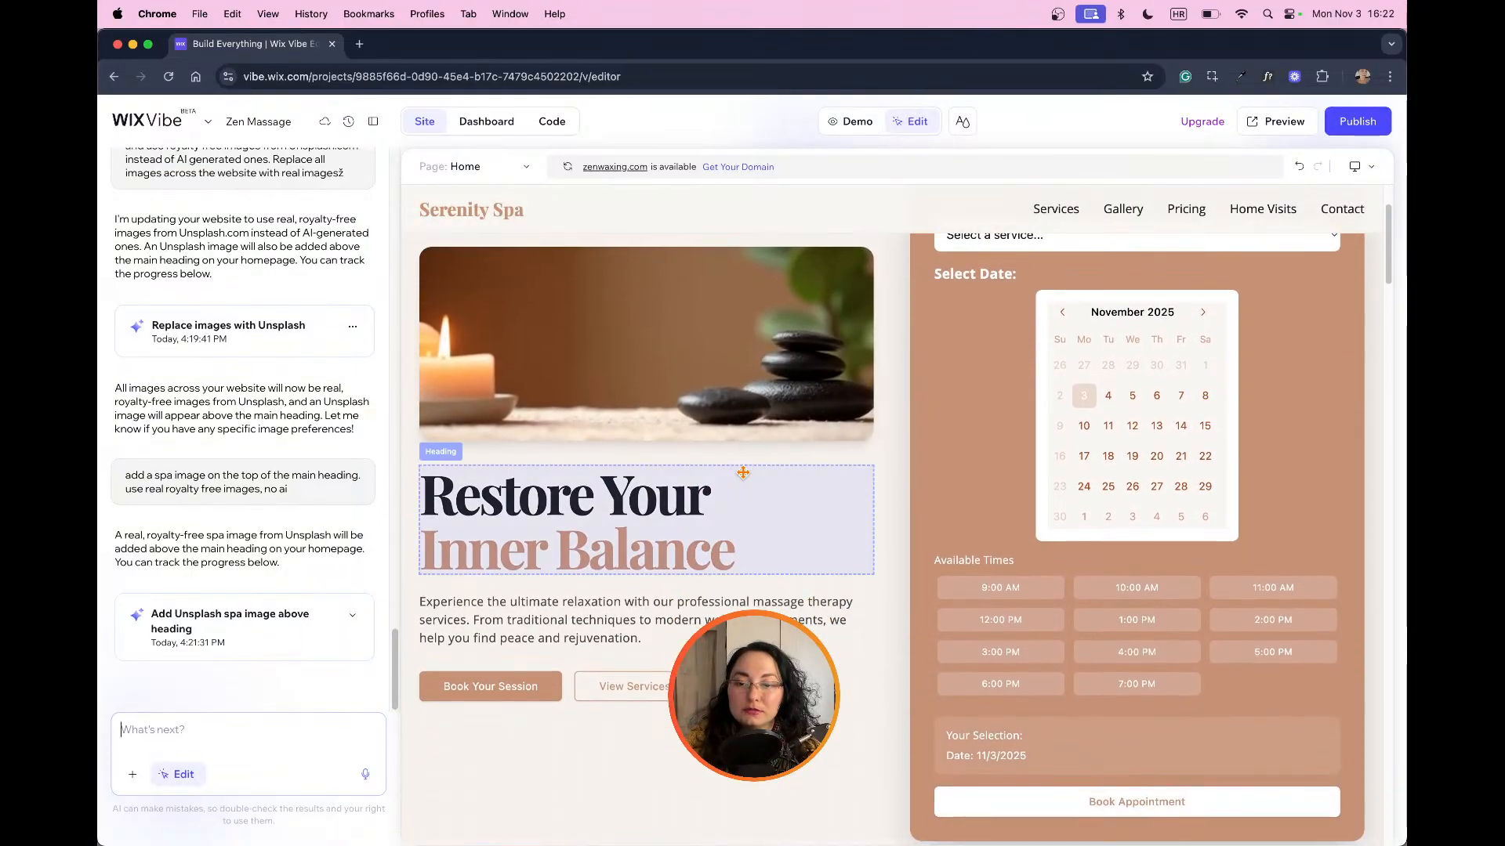
{"action": "scroll", "coordinate": [743, 473], "scroll_direction": "up", "scroll_amount": 2}
{"action": "scroll", "coordinate": [743, 472], "scroll_direction": "down", "scroll_amount": 8}
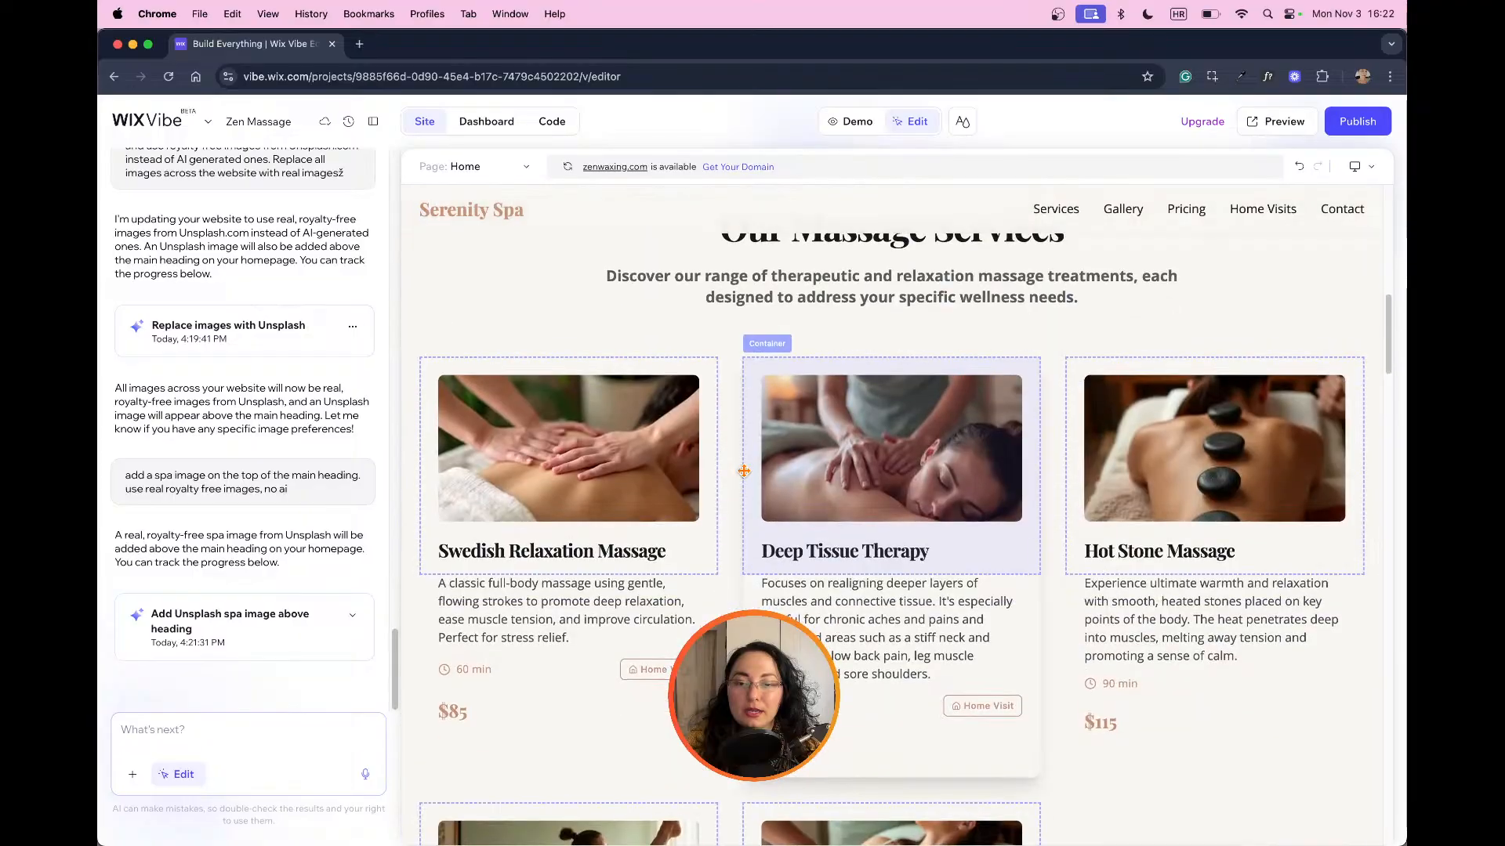
{"action": "scroll", "coordinate": [820, 510], "scroll_direction": "up", "scroll_amount": 3}
{"action": "scroll", "coordinate": [820, 509], "scroll_direction": "up", "scroll_amount": 6}
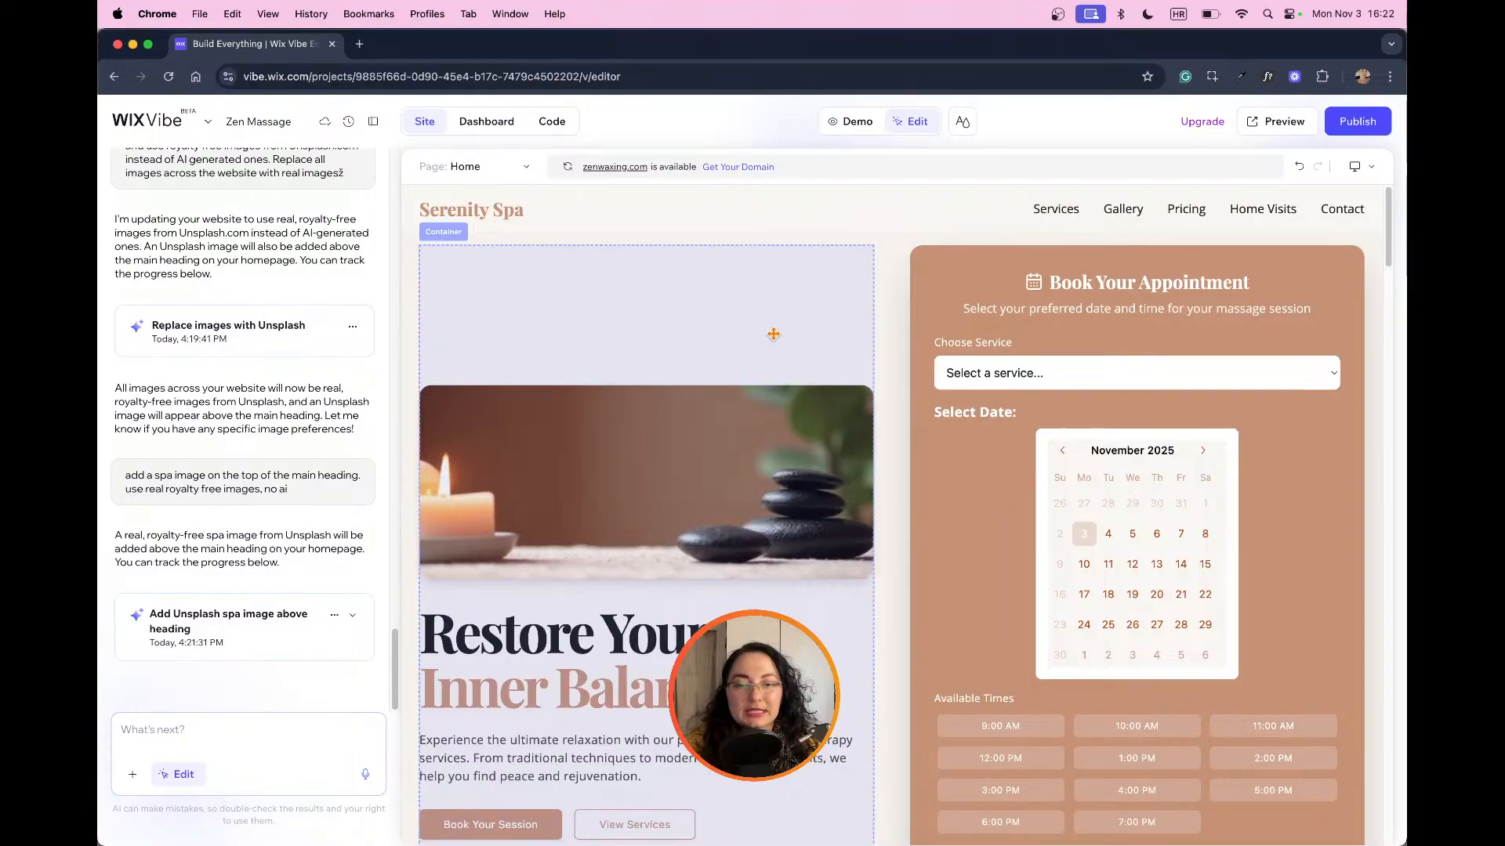
Step: Select the image above the hero heading, check the hero in demo mode, and return to edit mode
{"action": "left_click", "coordinate": [642, 491]}
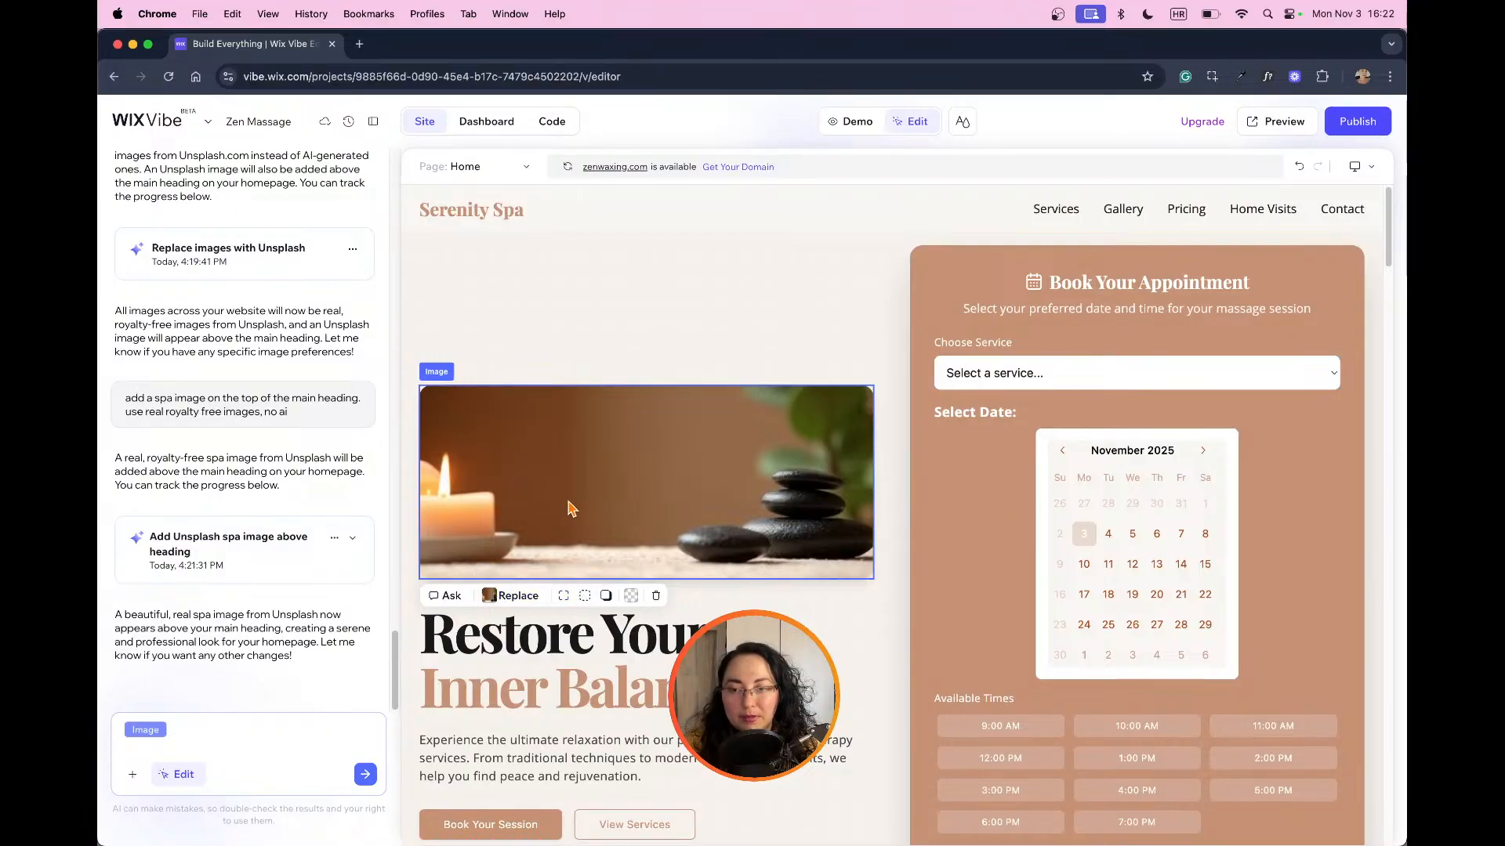
{"action": "scroll", "coordinate": [812, 517], "scroll_direction": "down", "scroll_amount": 3}
{"action": "scroll", "coordinate": [812, 517], "scroll_direction": "up", "scroll_amount": 1}
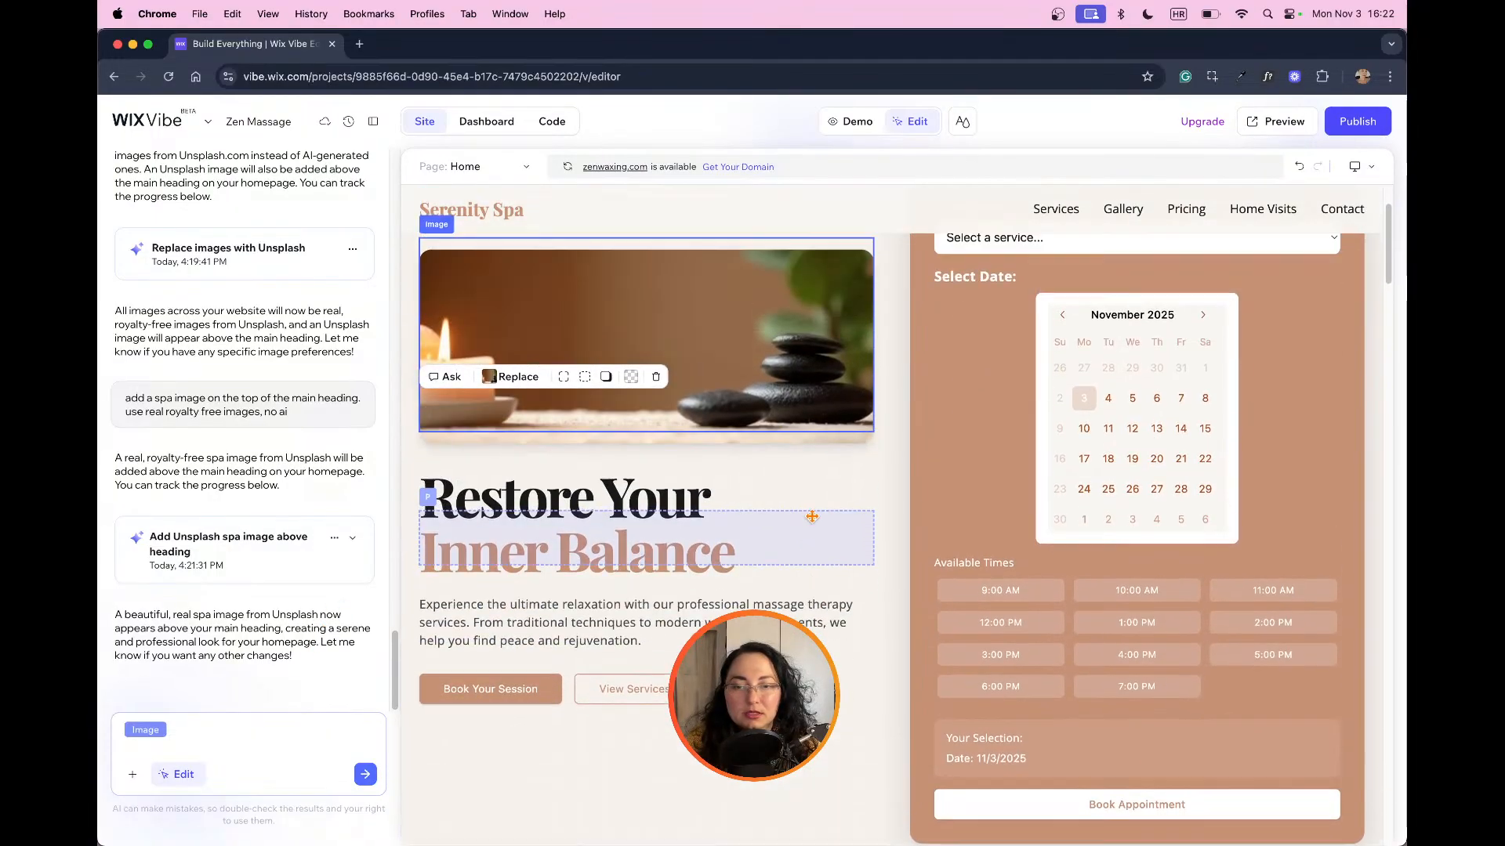
{"action": "left_click", "coordinate": [851, 122]}
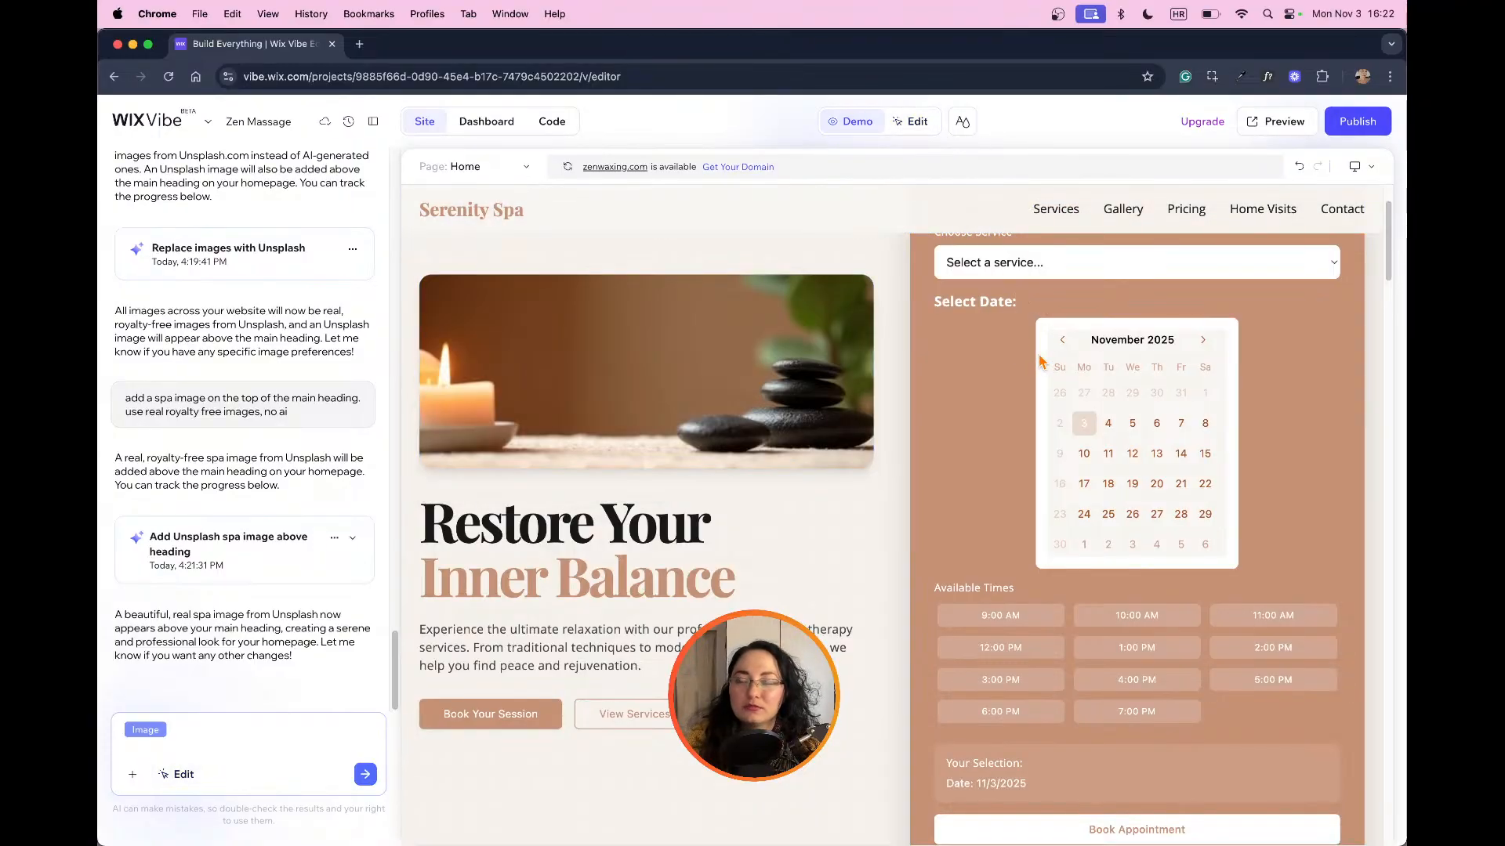
{"action": "scroll", "coordinate": [979, 391], "scroll_direction": "up", "scroll_amount": 3}
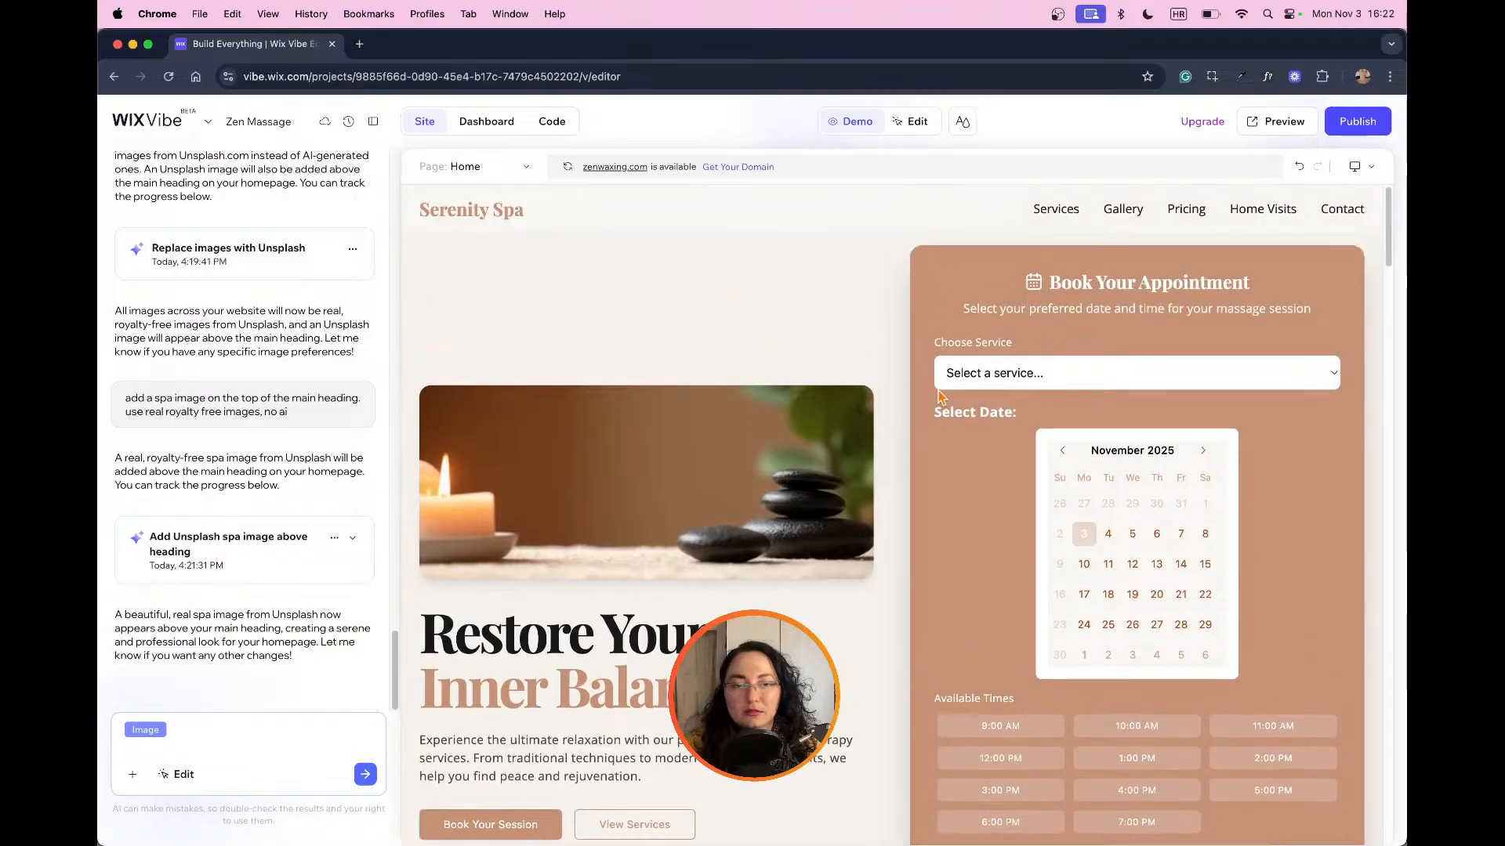
{"action": "left_click", "coordinate": [912, 122]}
Step: Inspect the gallery images and select the Swedish Relaxation Massage image to see its editing options
{"action": "scroll", "coordinate": [853, 360], "scroll_direction": "down", "scroll_amount": 15}
{"action": "scroll", "coordinate": [854, 360], "scroll_direction": "down", "scroll_amount": 8}
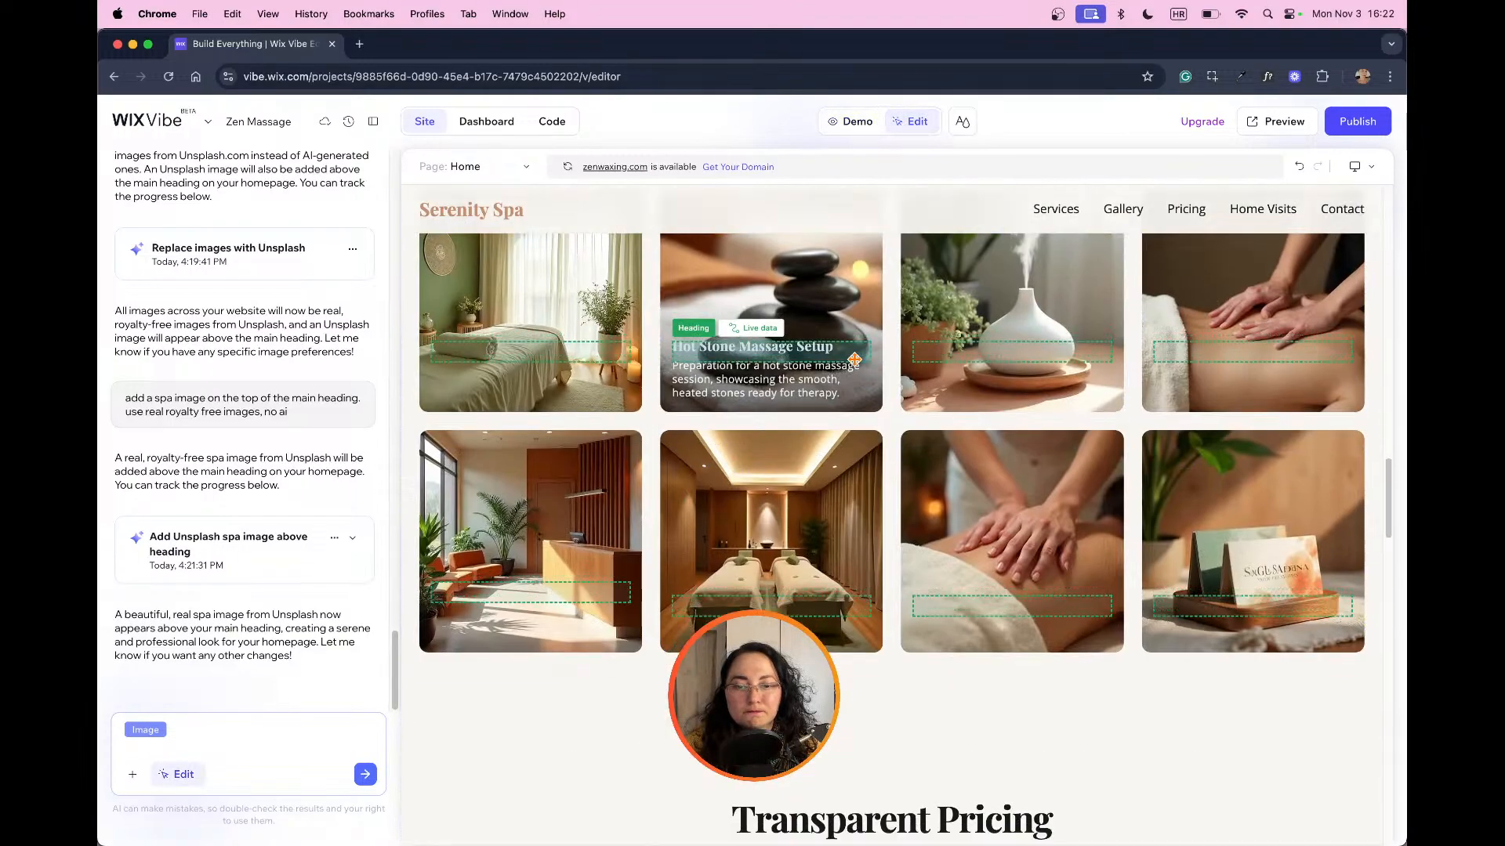
{"action": "scroll", "coordinate": [750, 384], "scroll_direction": "up", "scroll_amount": 15}
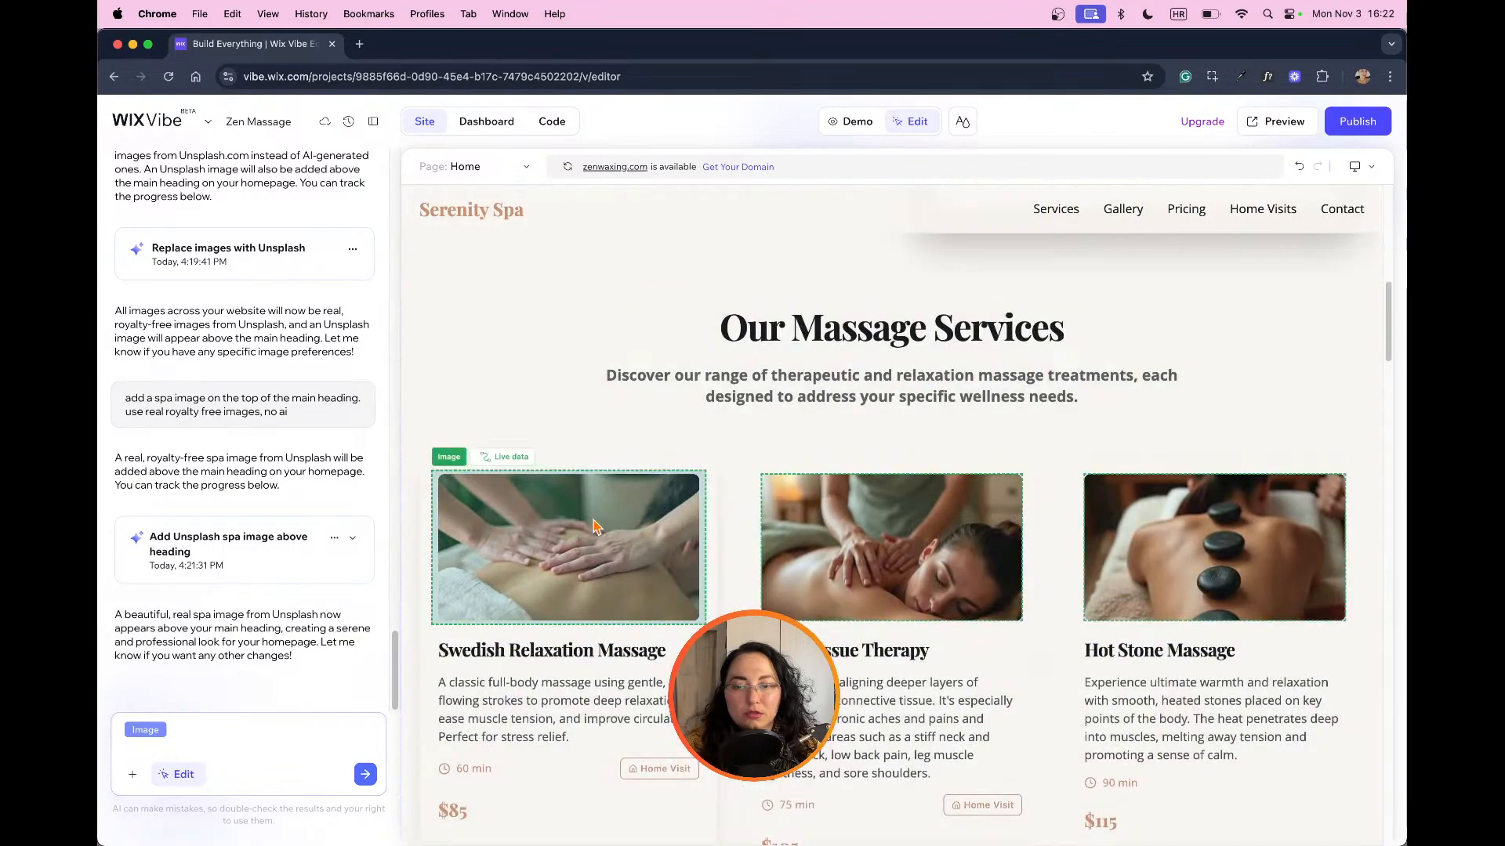
{"action": "left_click", "coordinate": [591, 533]}
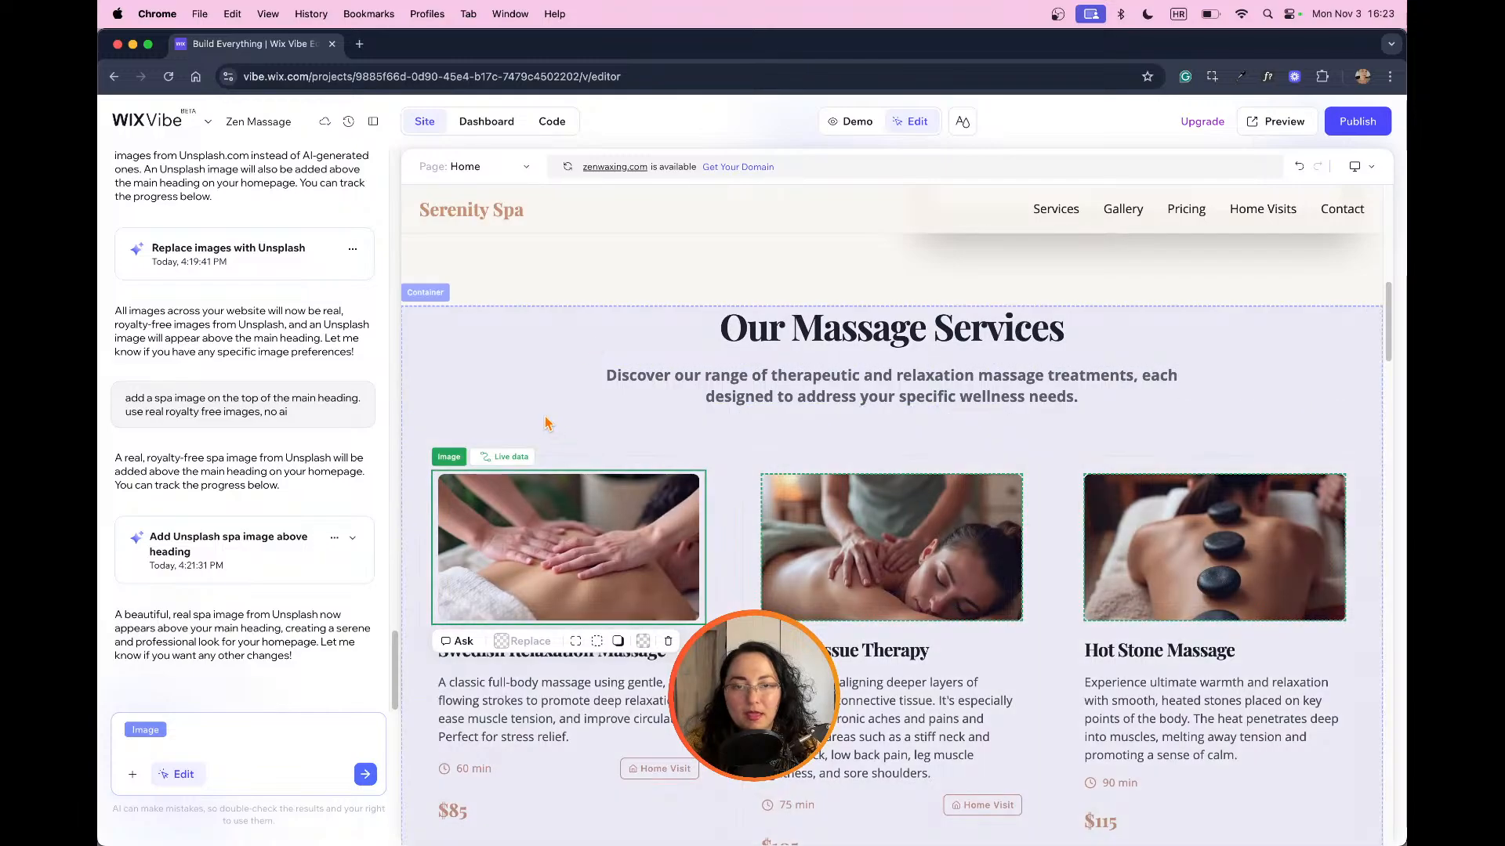
{"action": "scroll", "coordinate": [635, 470], "scroll_direction": "up", "scroll_amount": 8}
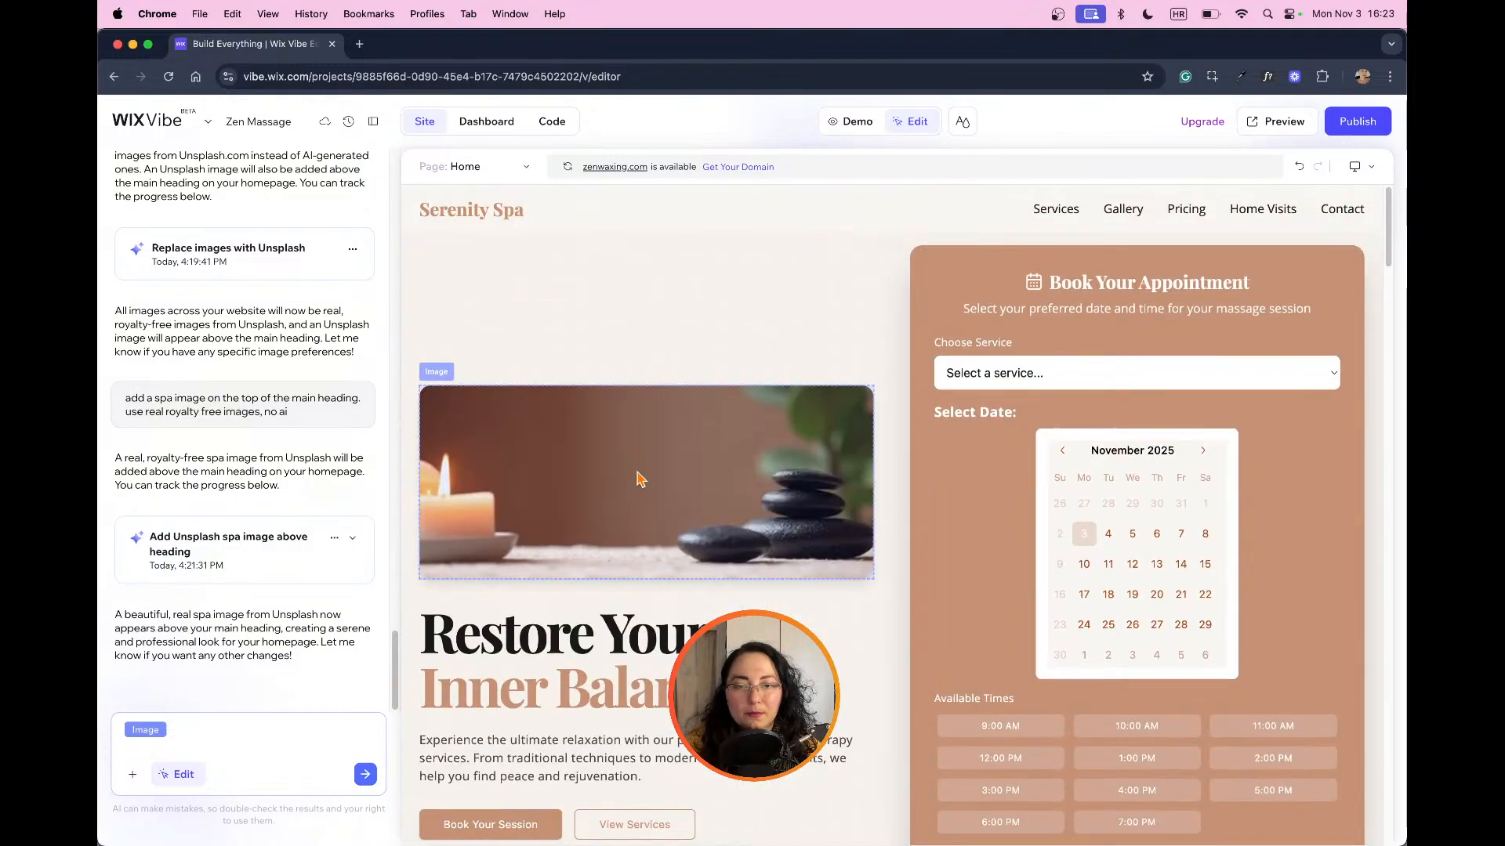
Step: Compare the images in the massage services section with those in the gallery
{"action": "scroll", "coordinate": [639, 478], "scroll_direction": "down", "scroll_amount": 10}
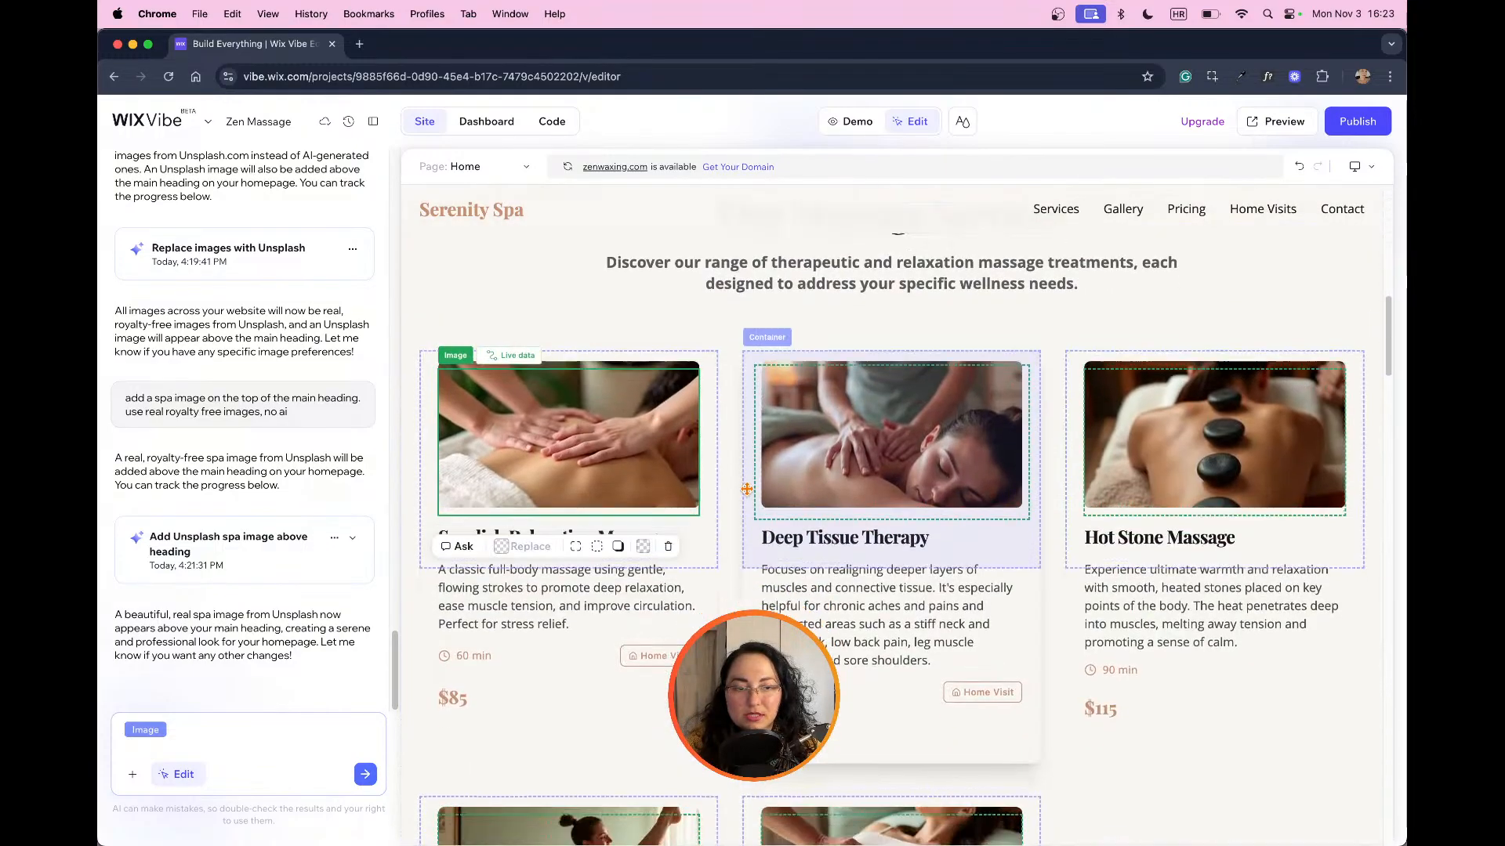
{"action": "scroll", "coordinate": [748, 489], "scroll_direction": "down", "scroll_amount": 10}
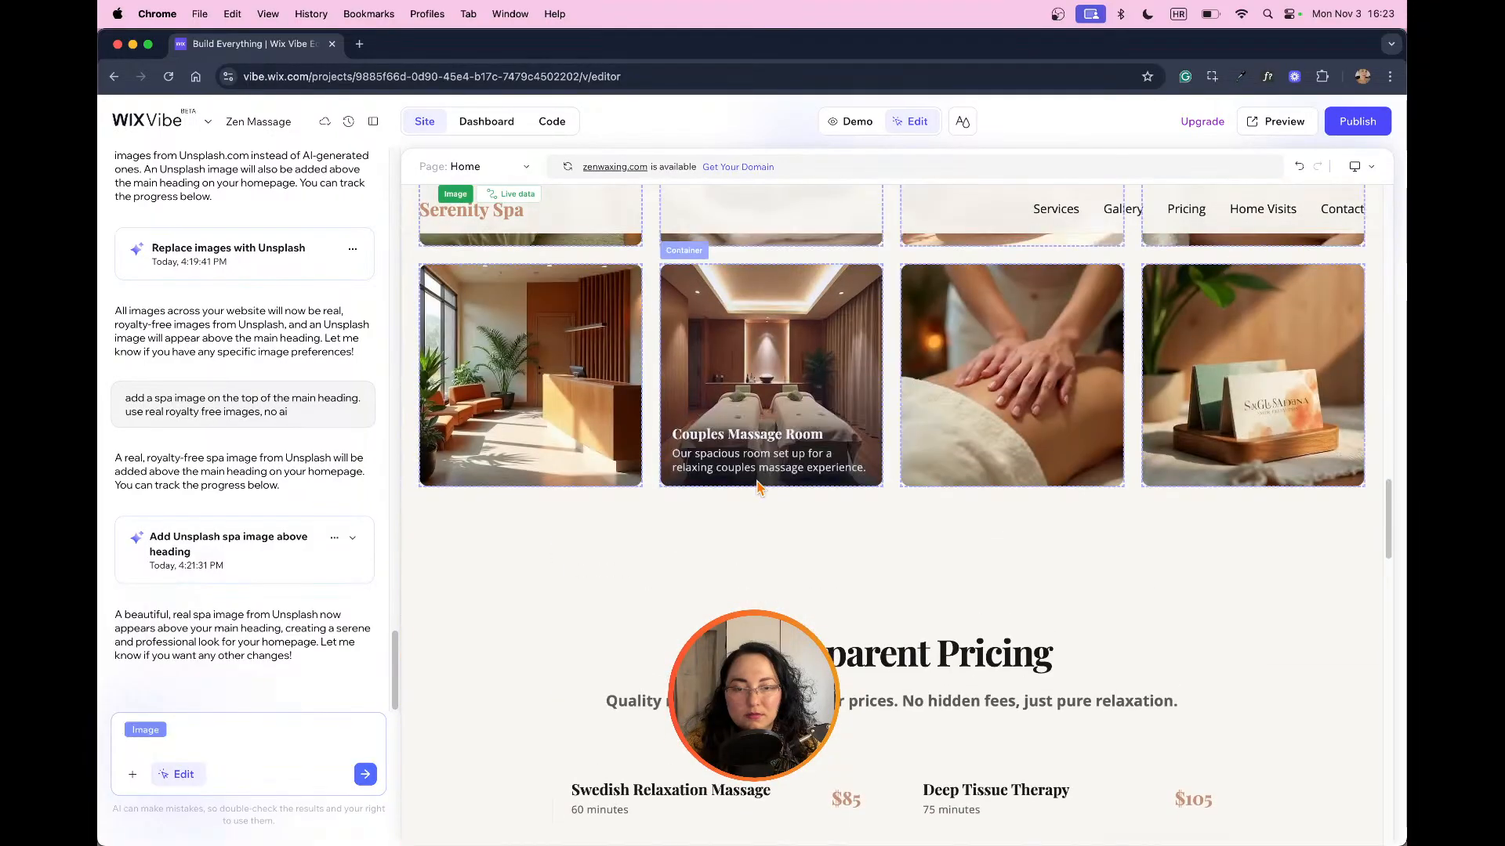
{"action": "scroll", "coordinate": [756, 488], "scroll_direction": "up", "scroll_amount": 5}
{"action": "scroll", "coordinate": [756, 488], "scroll_direction": "down", "scroll_amount": 4}
{"action": "scroll", "coordinate": [756, 483], "scroll_direction": "up", "scroll_amount": 10}
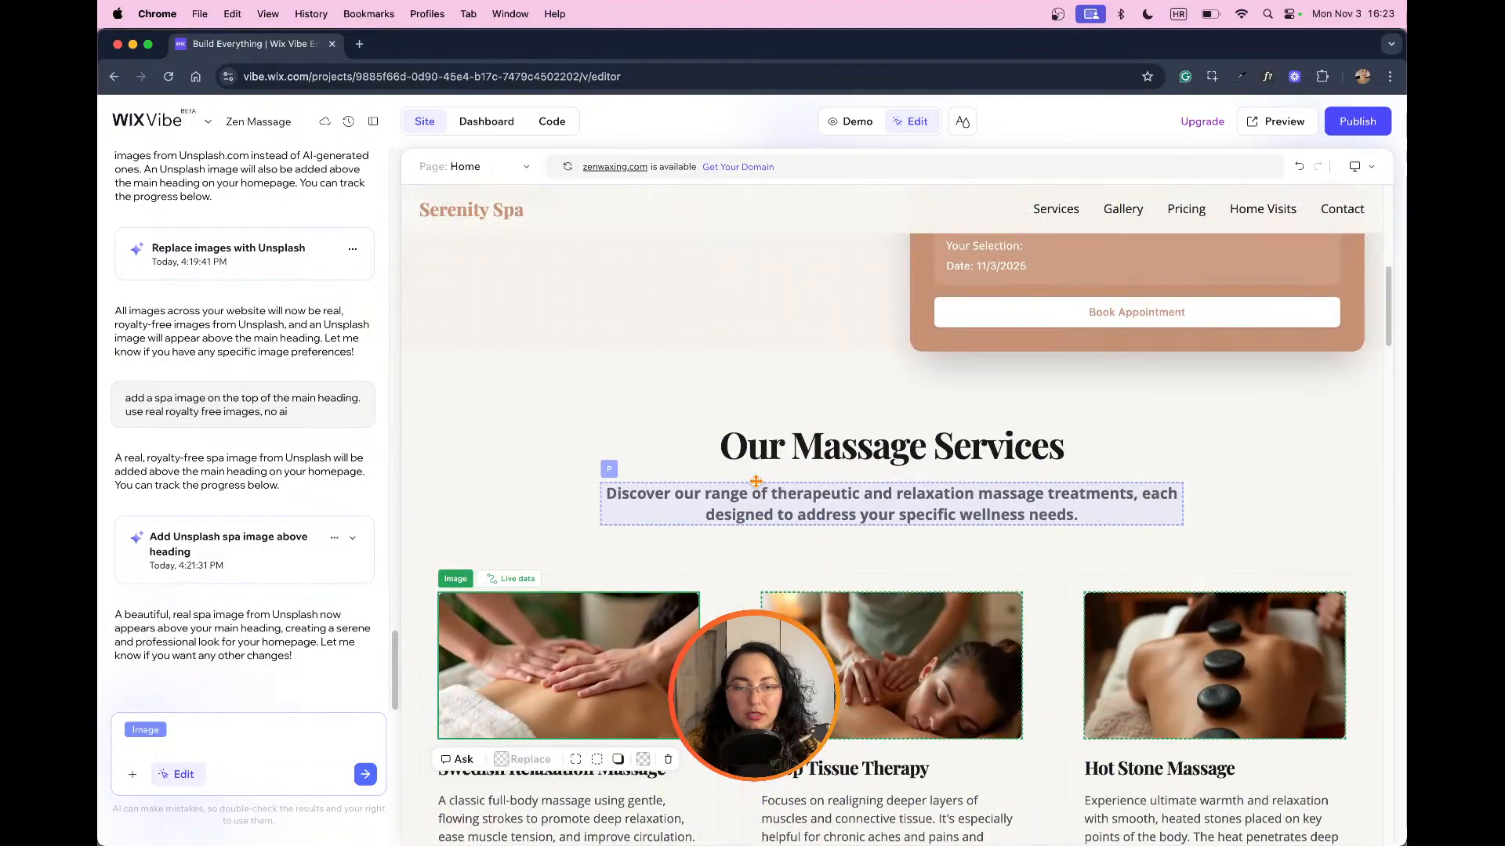
{"action": "scroll", "coordinate": [756, 482], "scroll_direction": "down", "scroll_amount": 5}
{"action": "scroll", "coordinate": [756, 482], "scroll_direction": "up", "scroll_amount": 5}
{"action": "scroll", "coordinate": [756, 482], "scroll_direction": "down", "scroll_amount": 3}
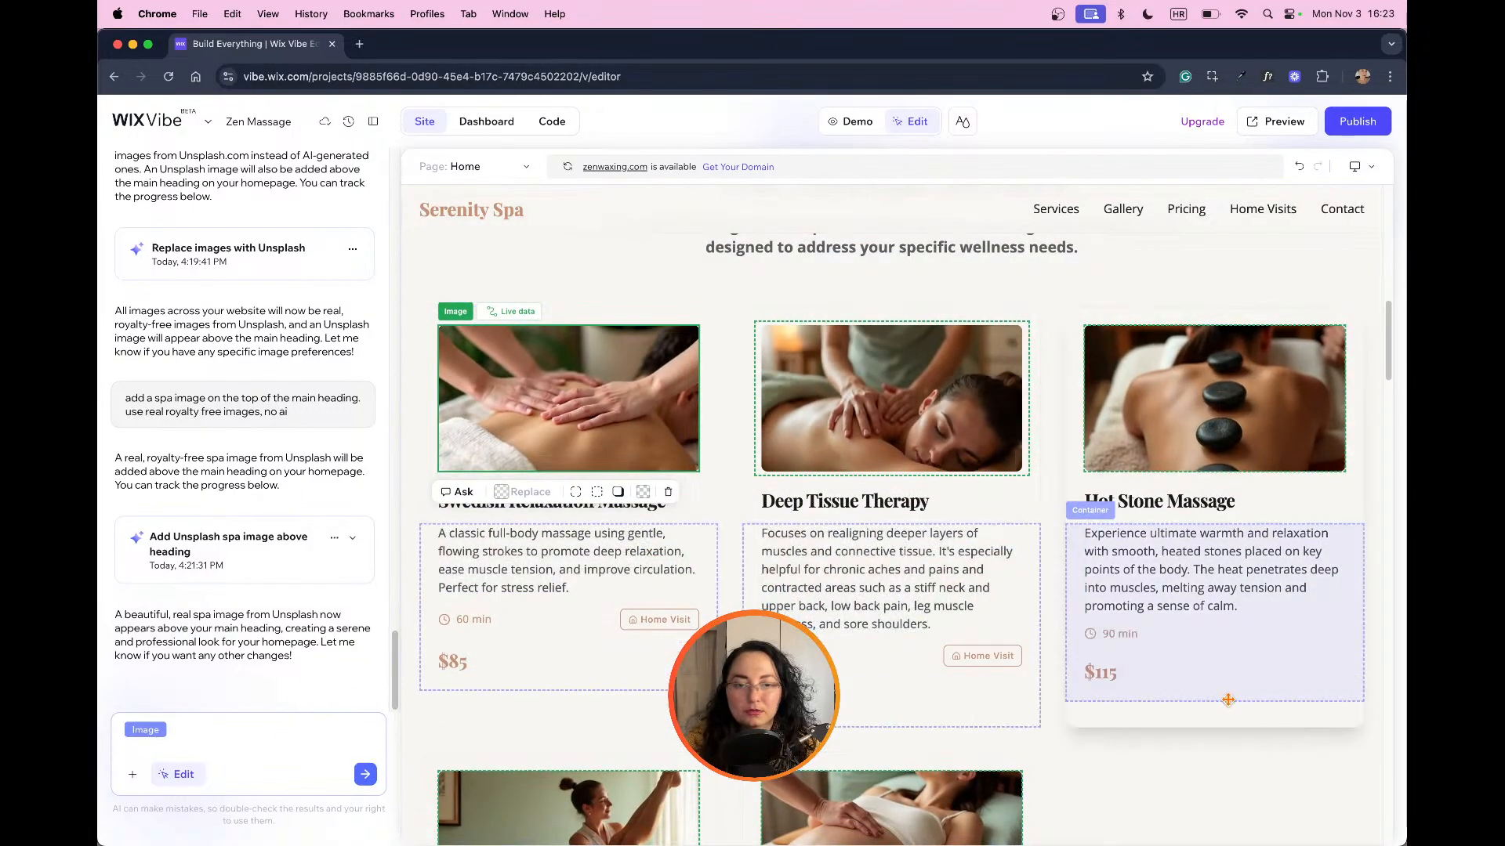
Step: Ask the AI to replace all massage services images with real people from unsplash.com, using real images instead of AI-generated ones
{"action": "left_click", "coordinate": [1235, 764]}
{"action": "scroll", "coordinate": [1235, 764], "scroll_direction": "up", "scroll_amount": 10}
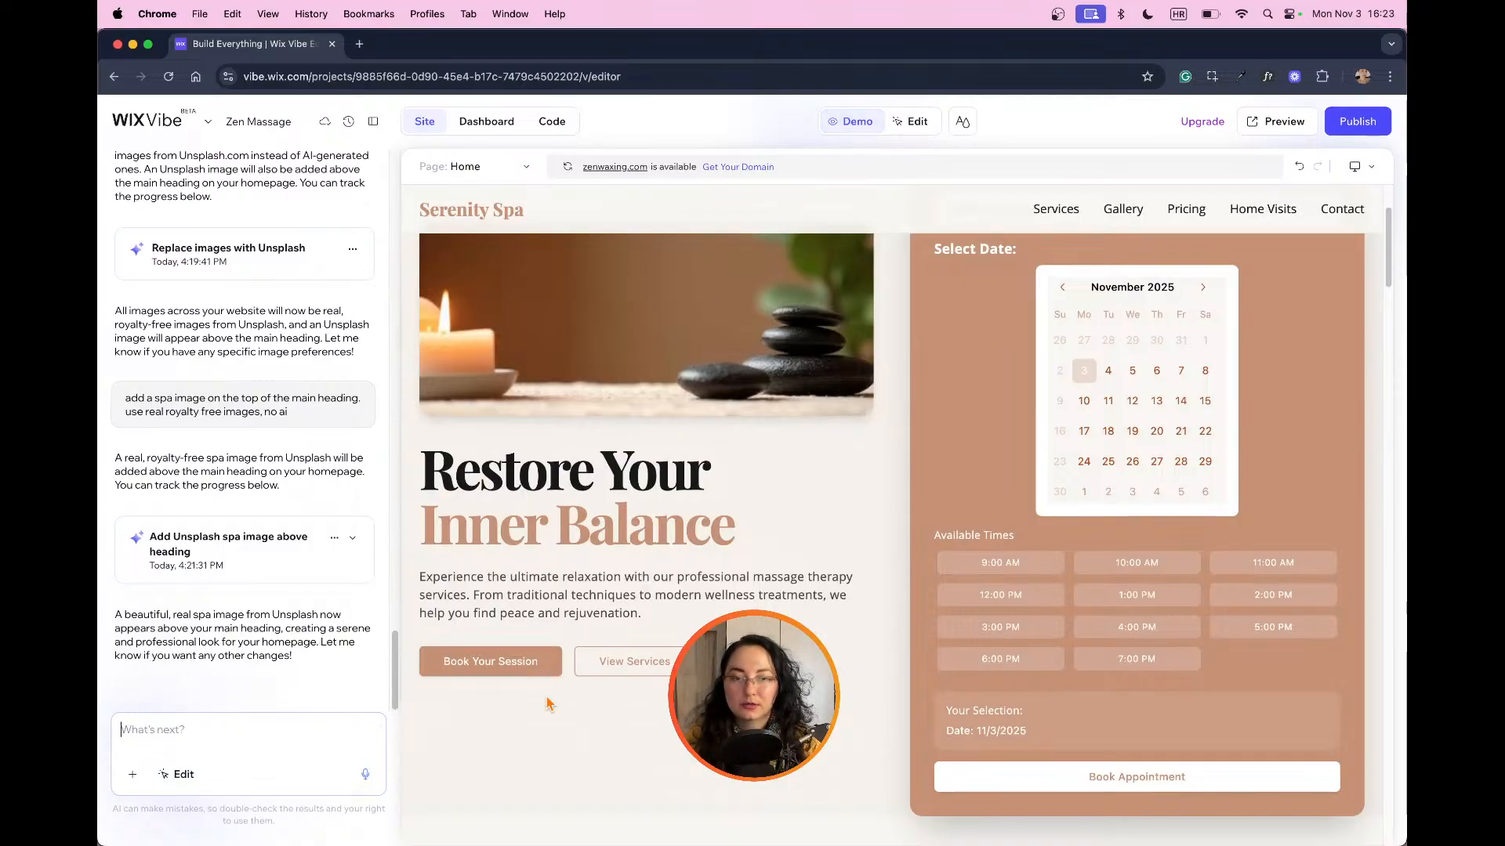
{"action": "scroll", "coordinate": [548, 703], "scroll_direction": "down", "scroll_amount": 8}
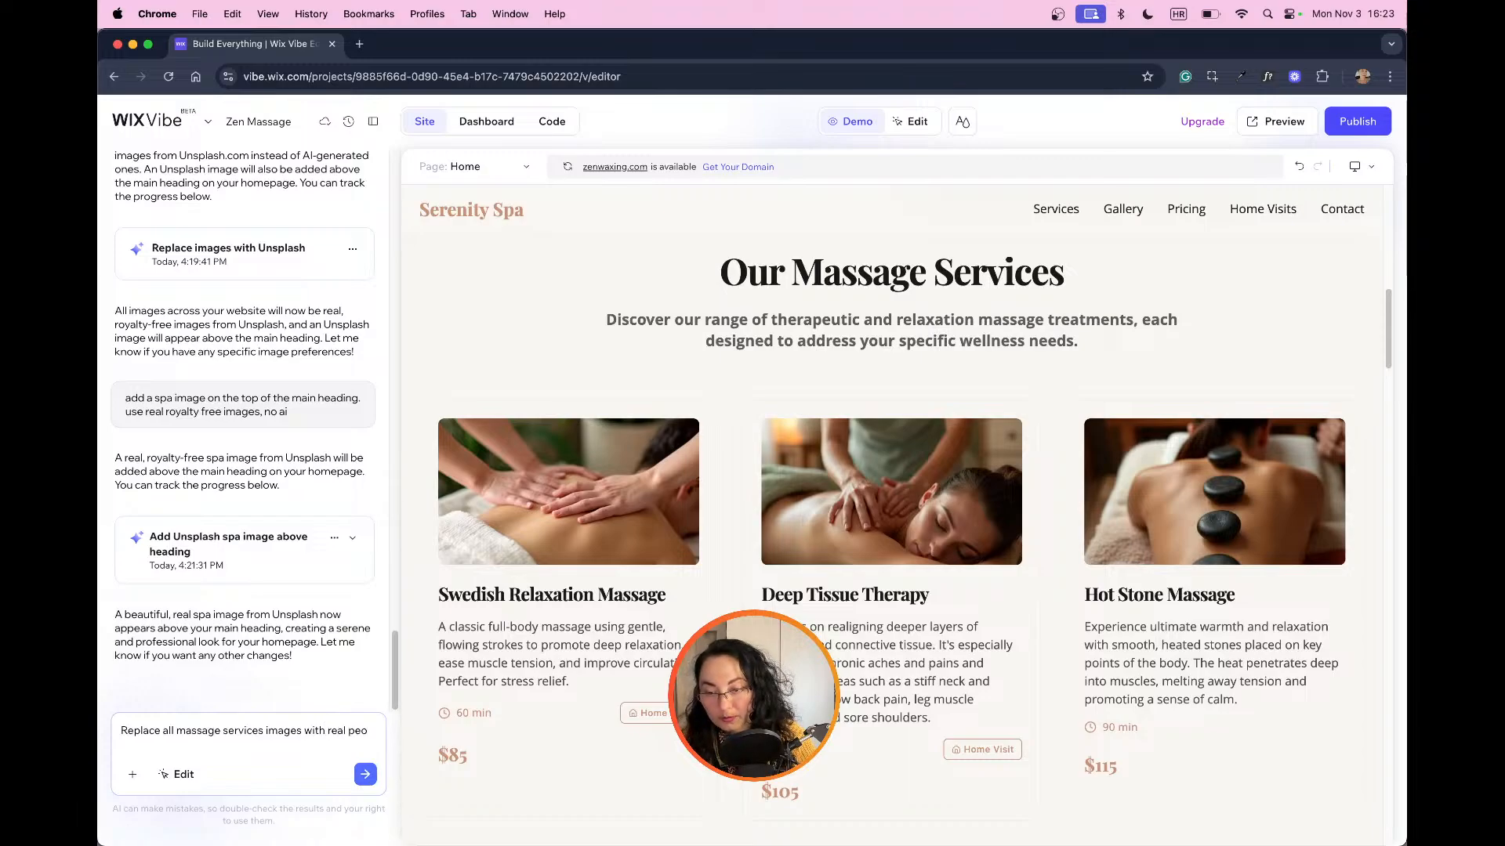
{"action": "type", "text": "e"}
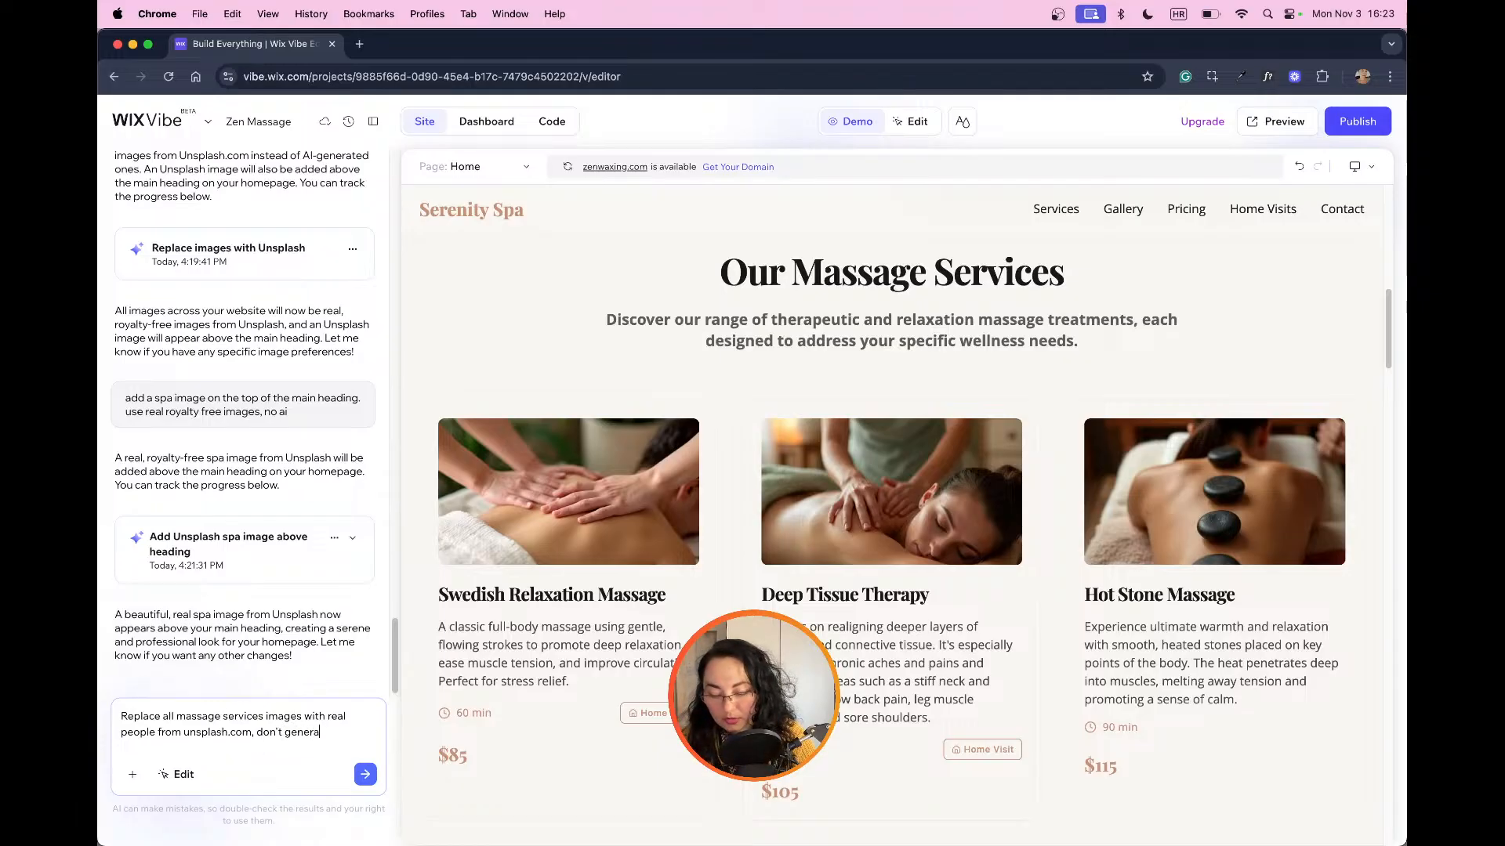
{"action": "type", "text": "ges, use real ones"}
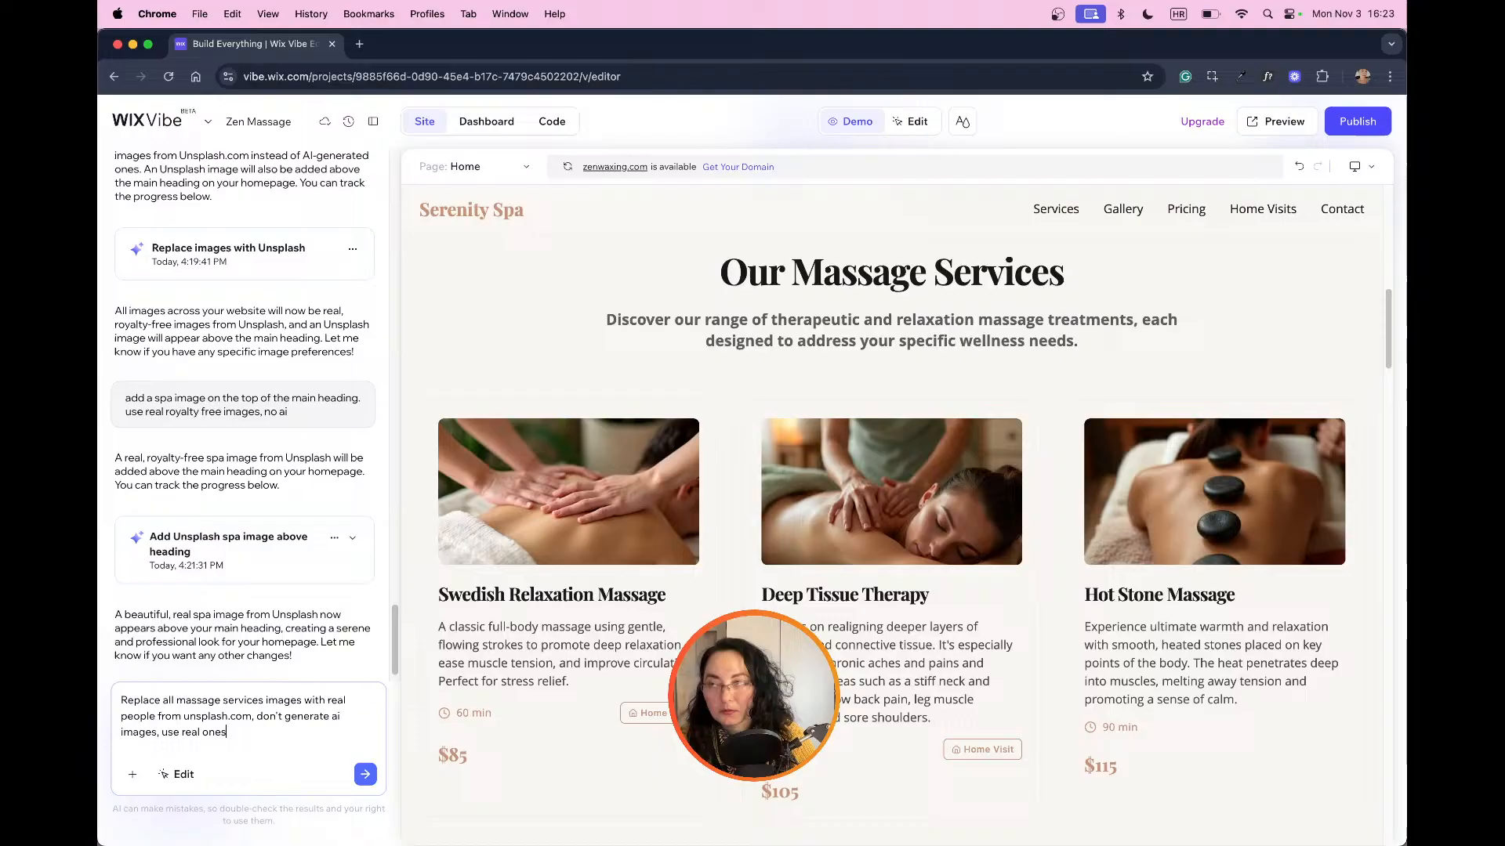
{"action": "key", "text": "Return"}
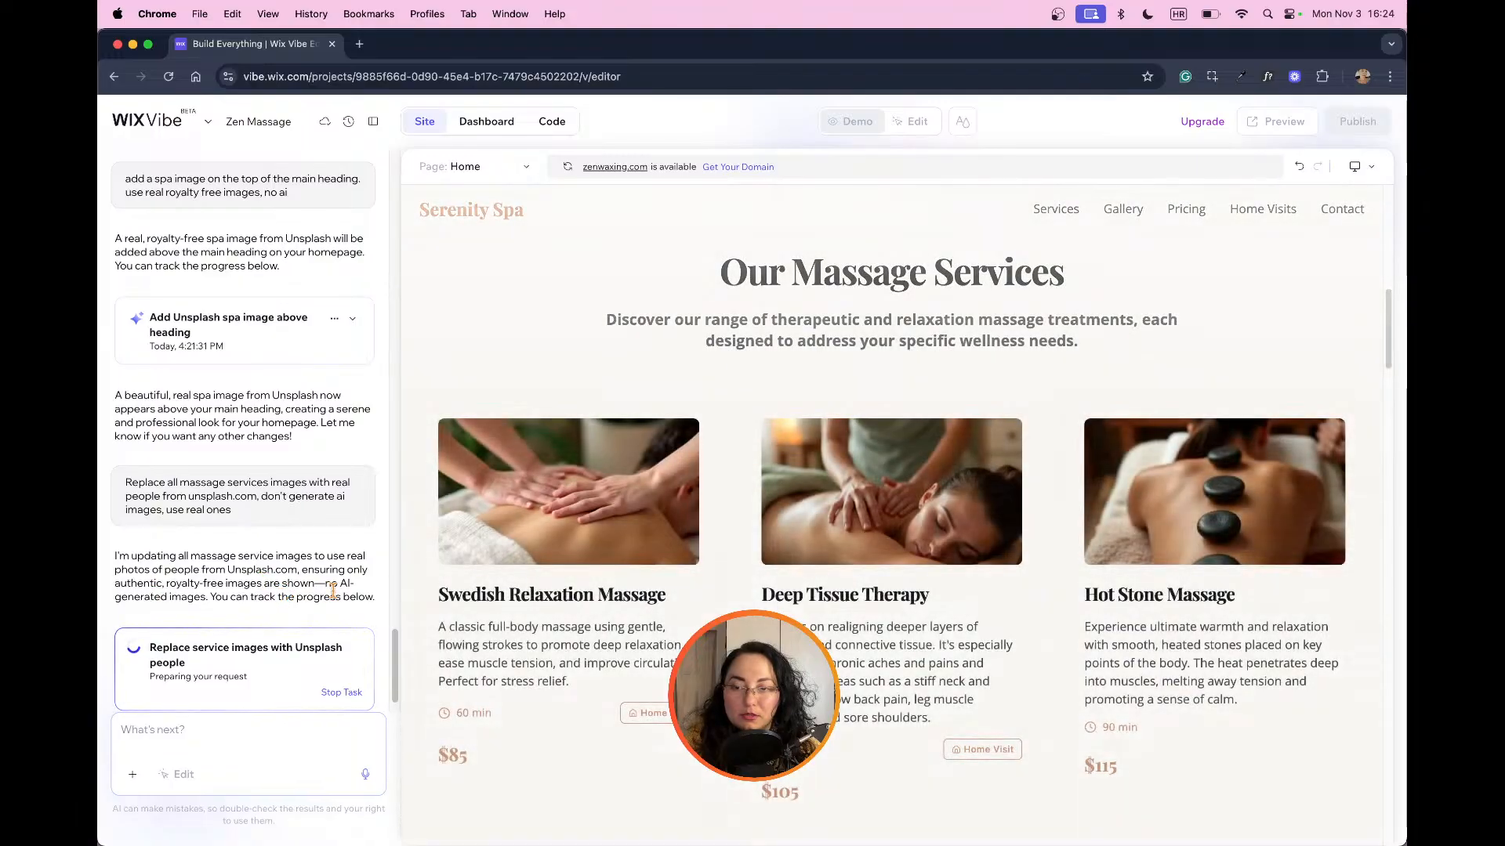
Step: Check the available desktop, tablet and mobile view options for the site
{"action": "scroll", "coordinate": [260, 600], "scroll_direction": "down", "scroll_amount": 3}
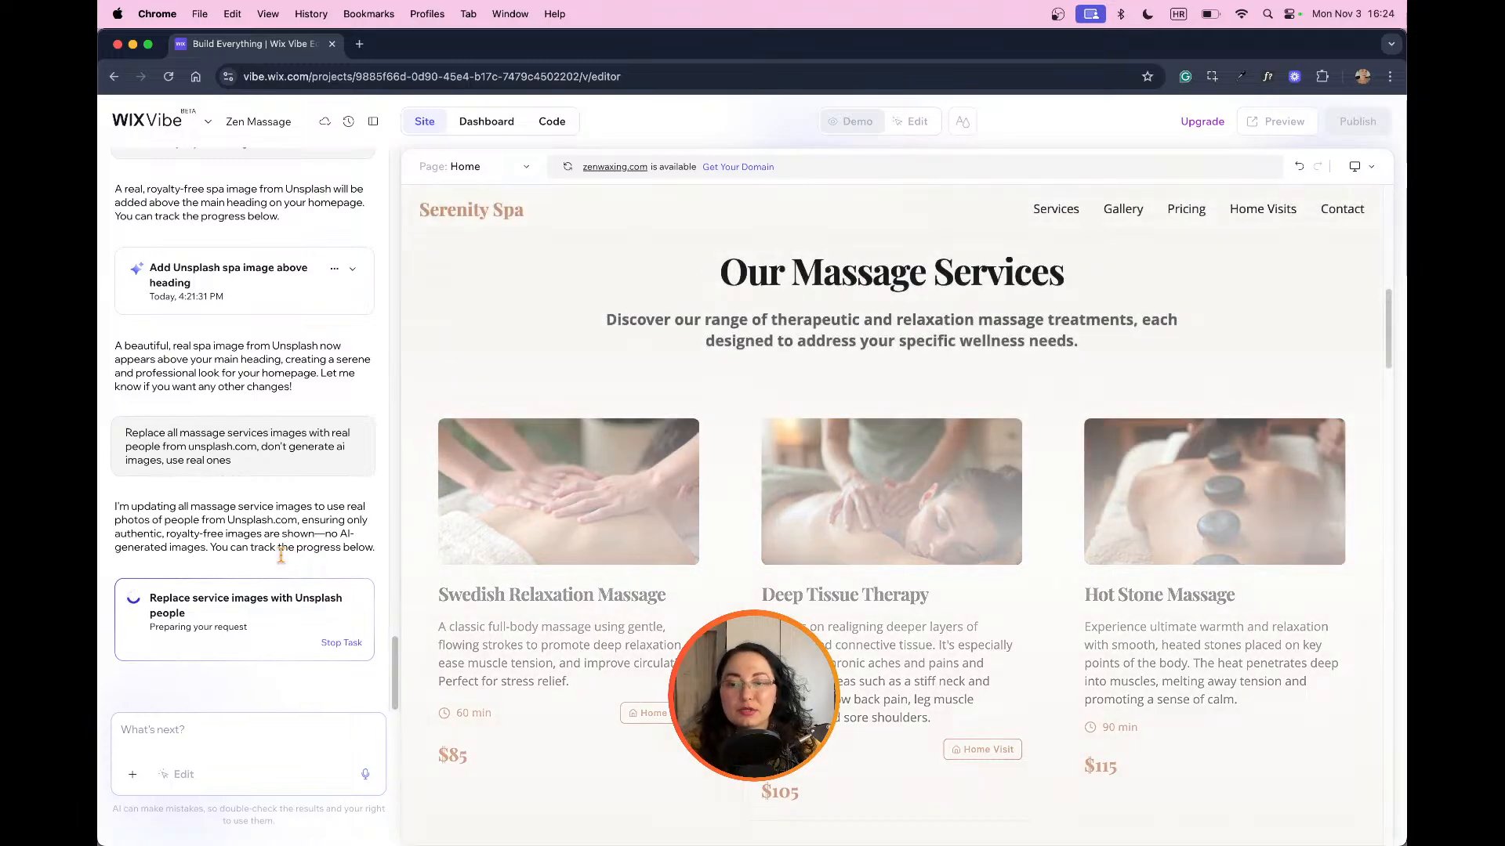
{"action": "left_click", "coordinate": [1363, 168]}
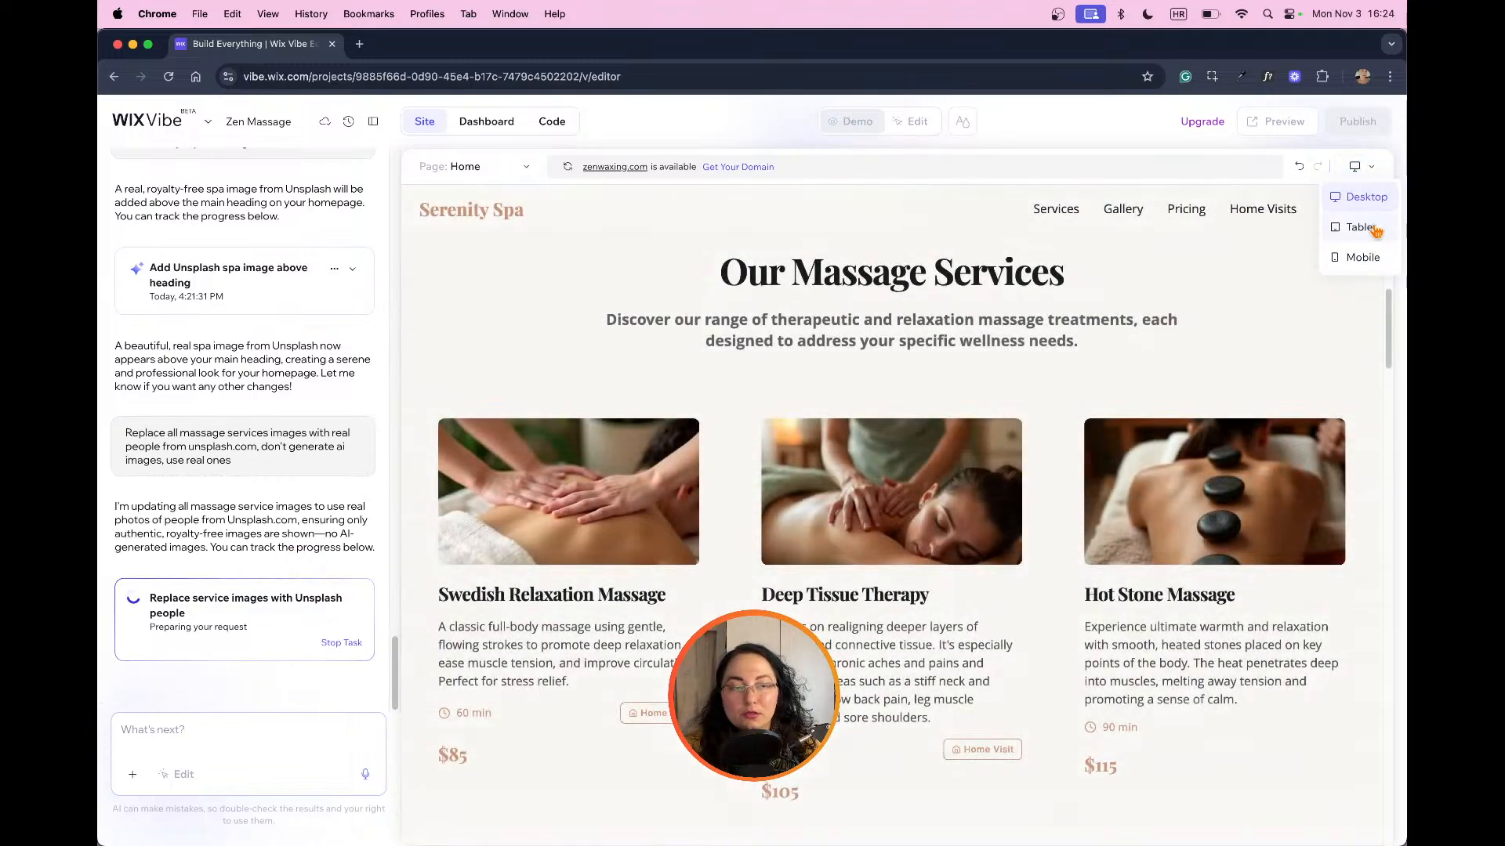
{"action": "left_click", "coordinate": [1376, 171]}
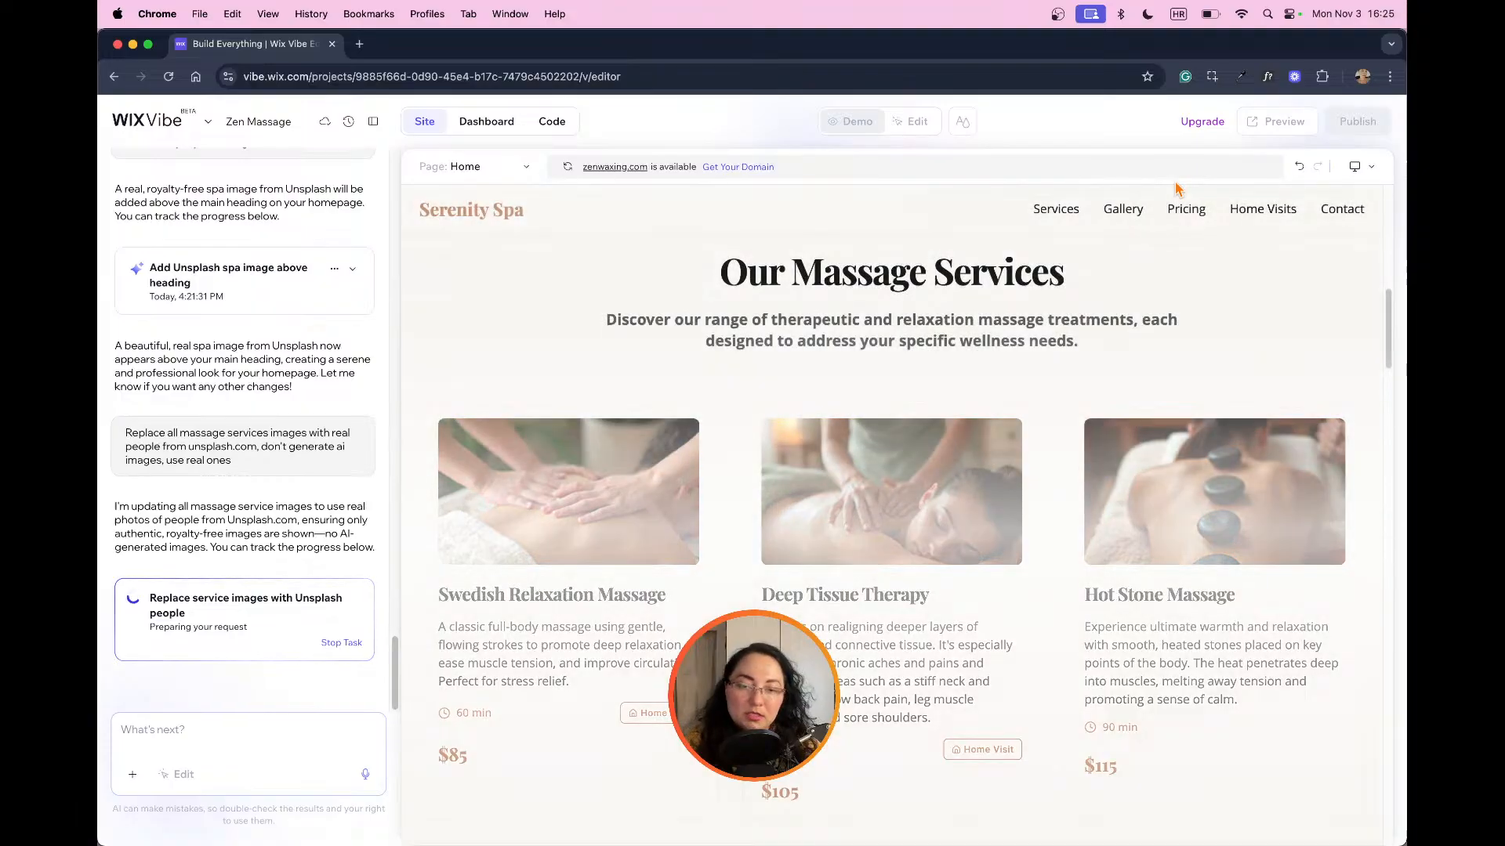
Step: Review the page from the massage services through gallery, pricing, home visits and gift cards to the contact form
{"action": "scroll", "coordinate": [1152, 210], "scroll_direction": "down", "scroll_amount": 15}
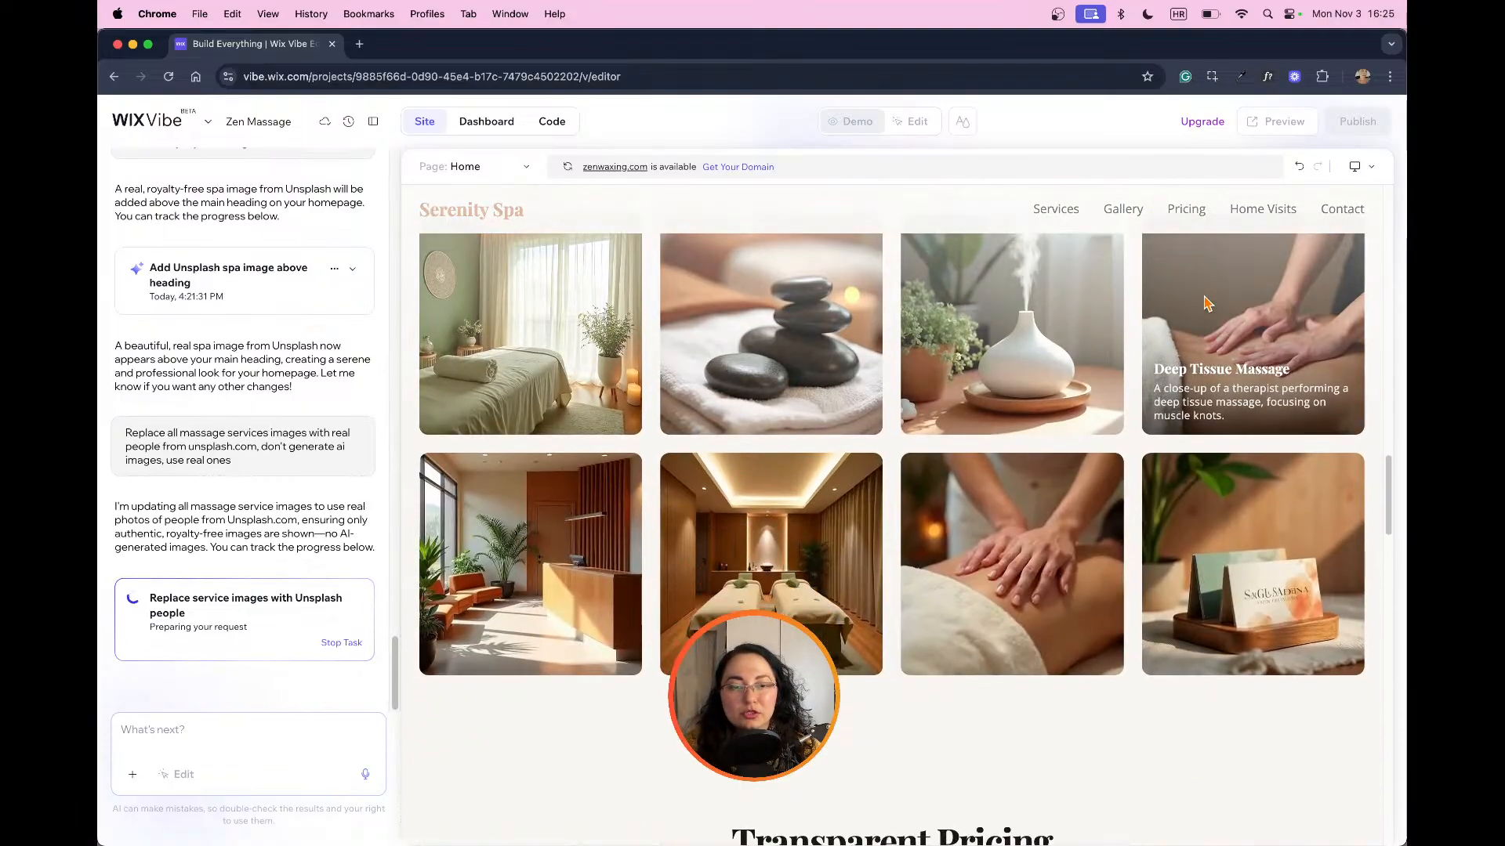
{"action": "scroll", "coordinate": [1203, 300], "scroll_direction": "down", "scroll_amount": 5}
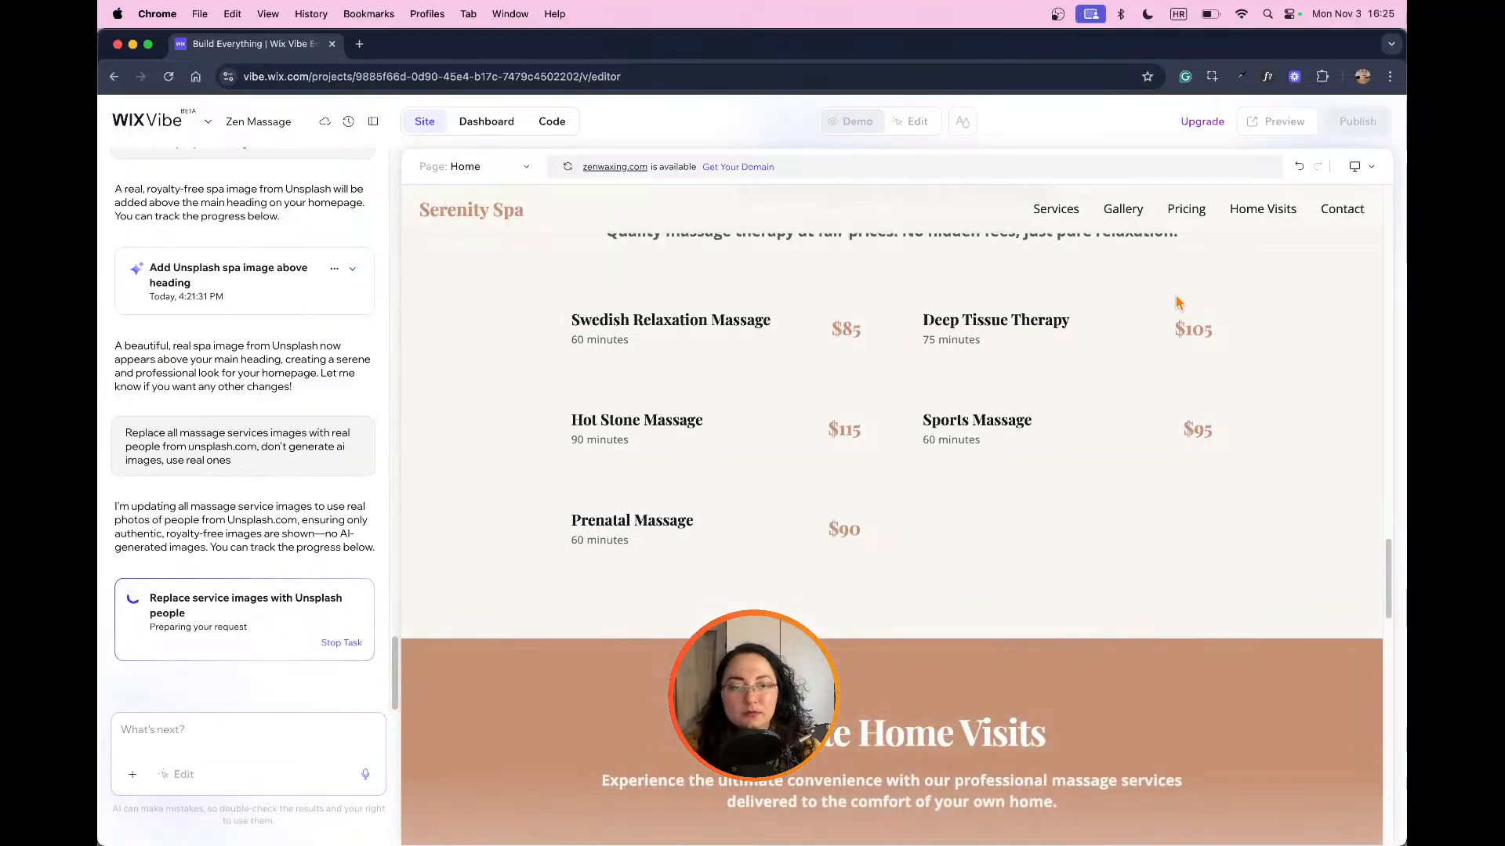
{"action": "scroll", "coordinate": [1011, 379], "scroll_direction": "down", "scroll_amount": 3}
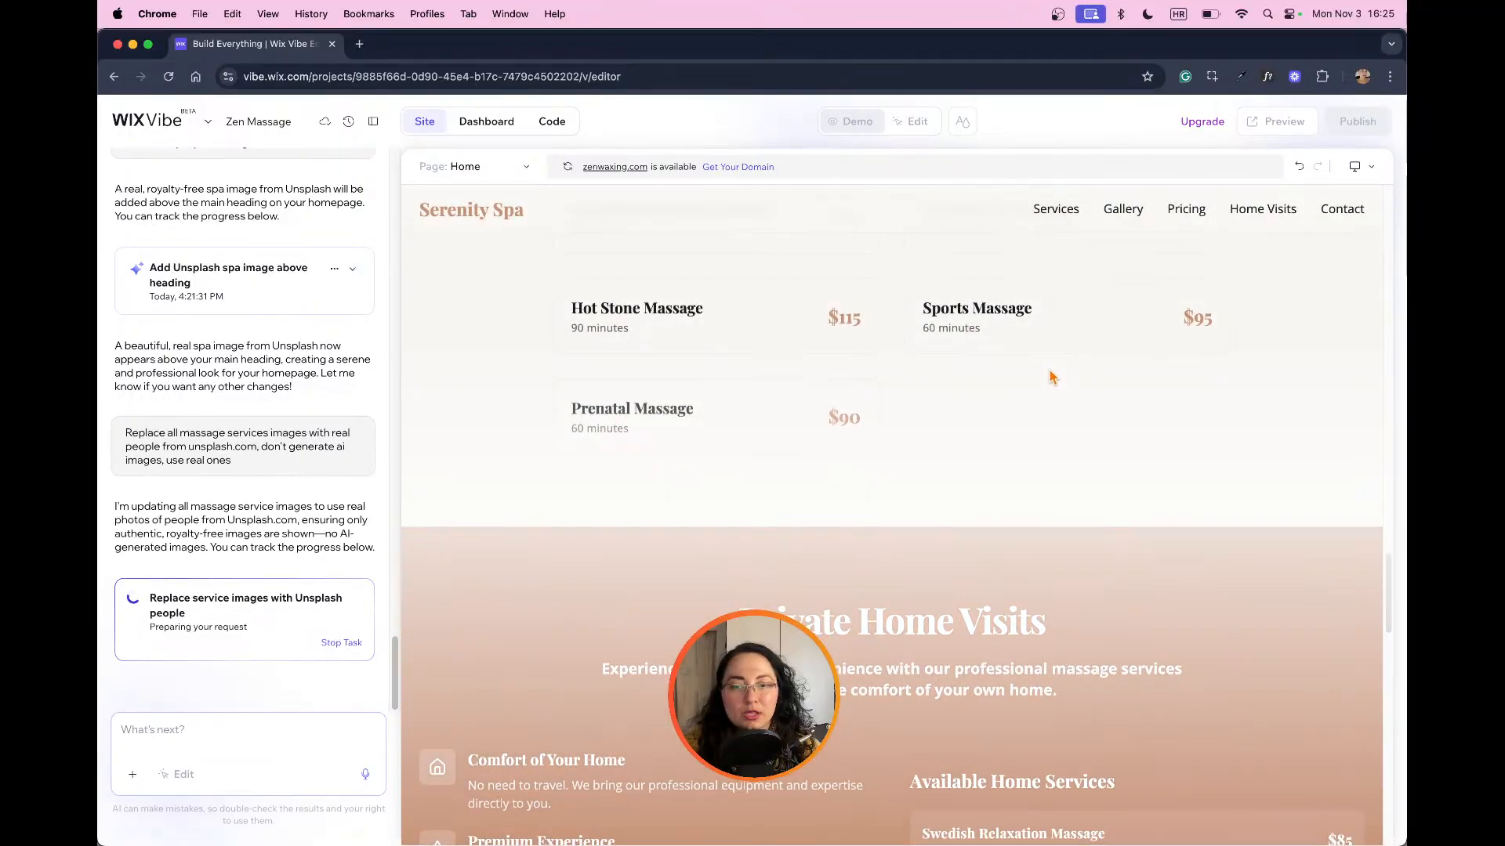
{"action": "scroll", "coordinate": [1051, 377], "scroll_direction": "down", "scroll_amount": 9}
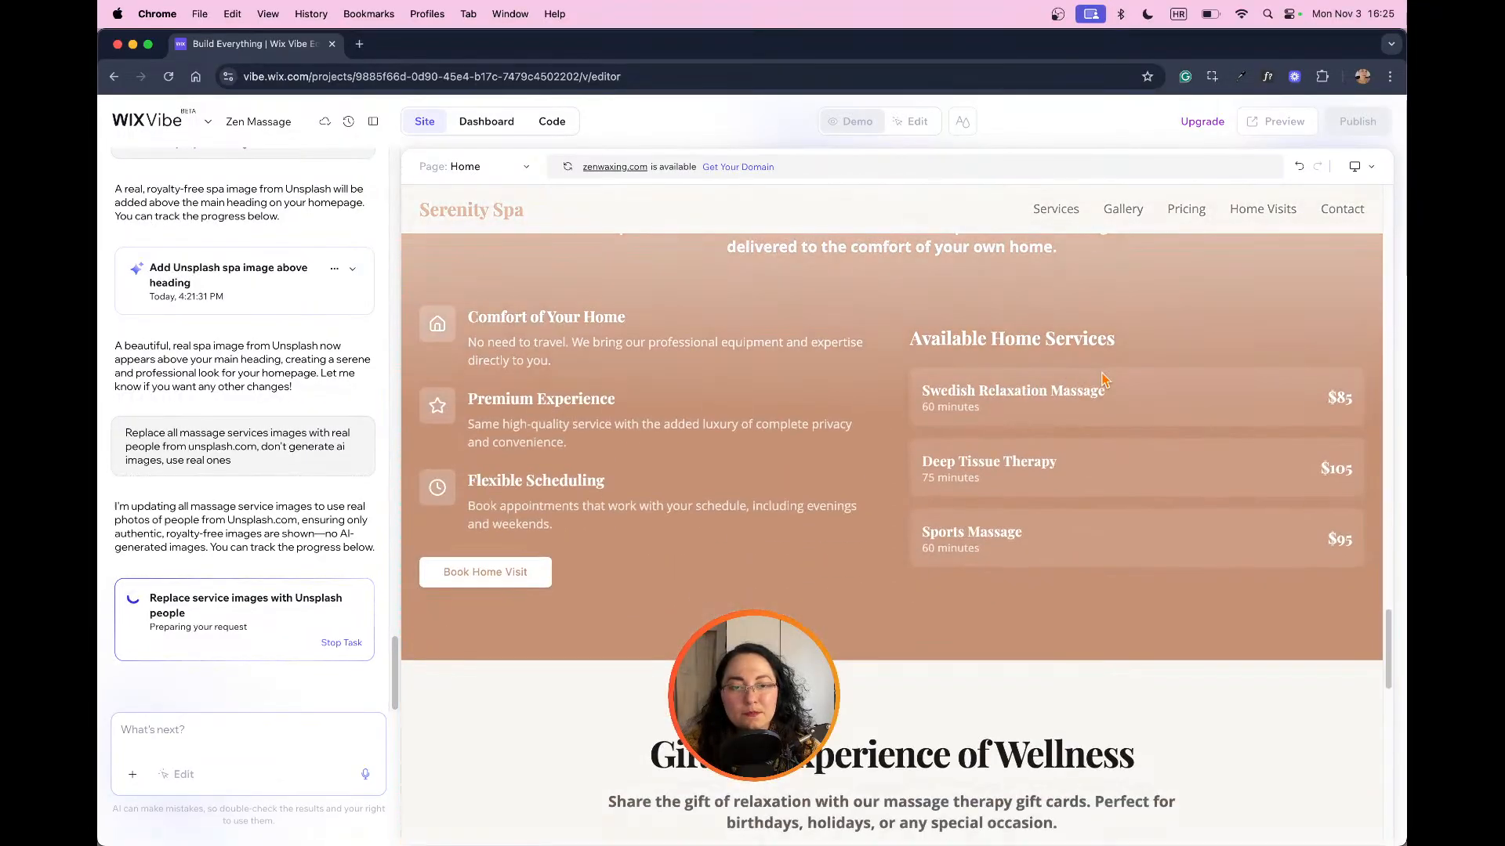
{"action": "scroll", "coordinate": [774, 444], "scroll_direction": "down", "scroll_amount": 12}
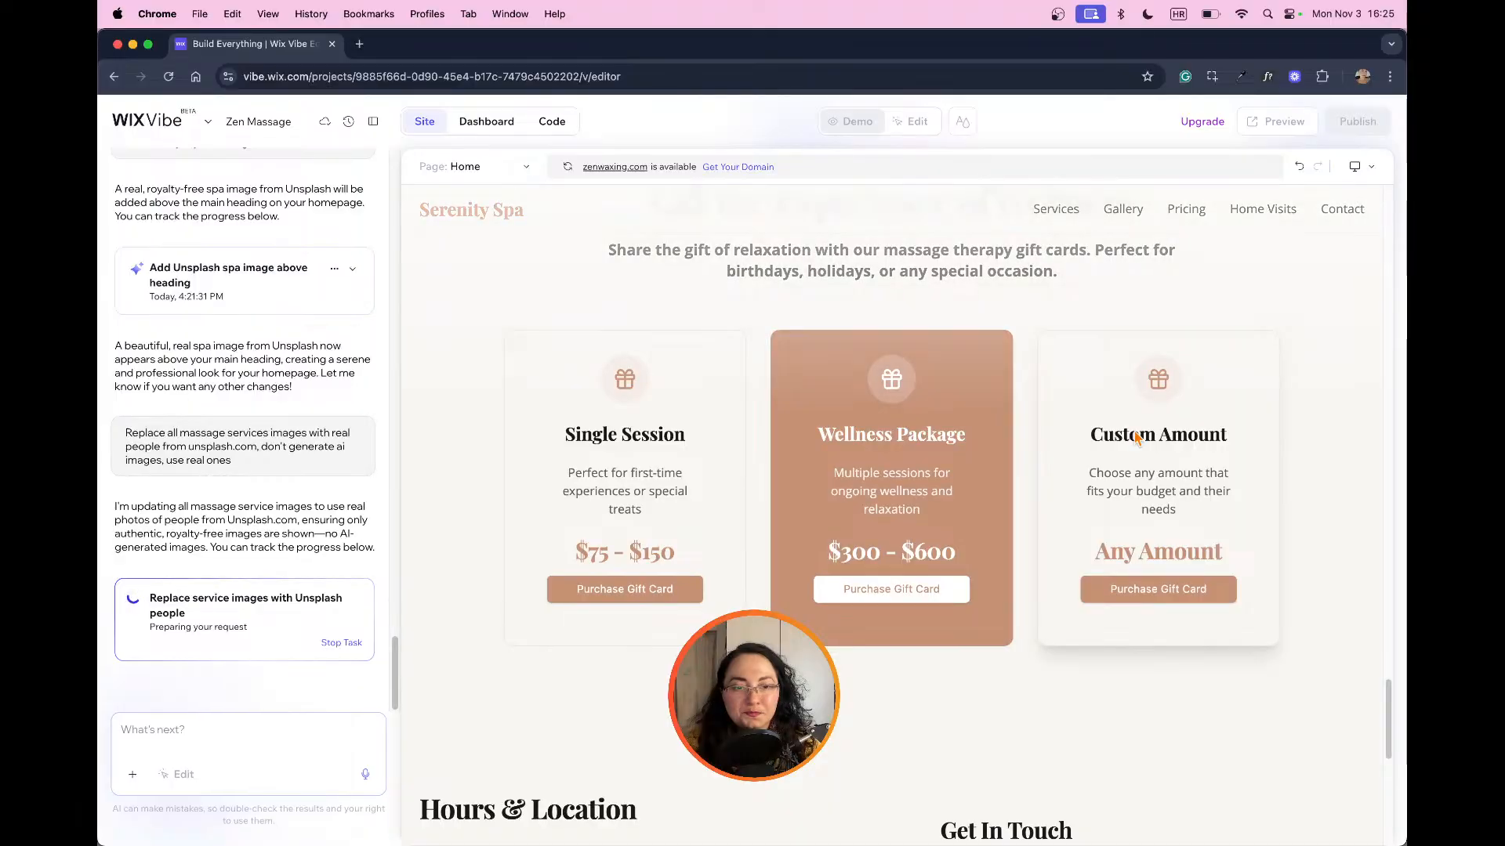
{"action": "scroll", "coordinate": [1138, 436], "scroll_direction": "down", "scroll_amount": 5}
{"action": "scroll", "coordinate": [1139, 437], "scroll_direction": "down", "scroll_amount": 6}
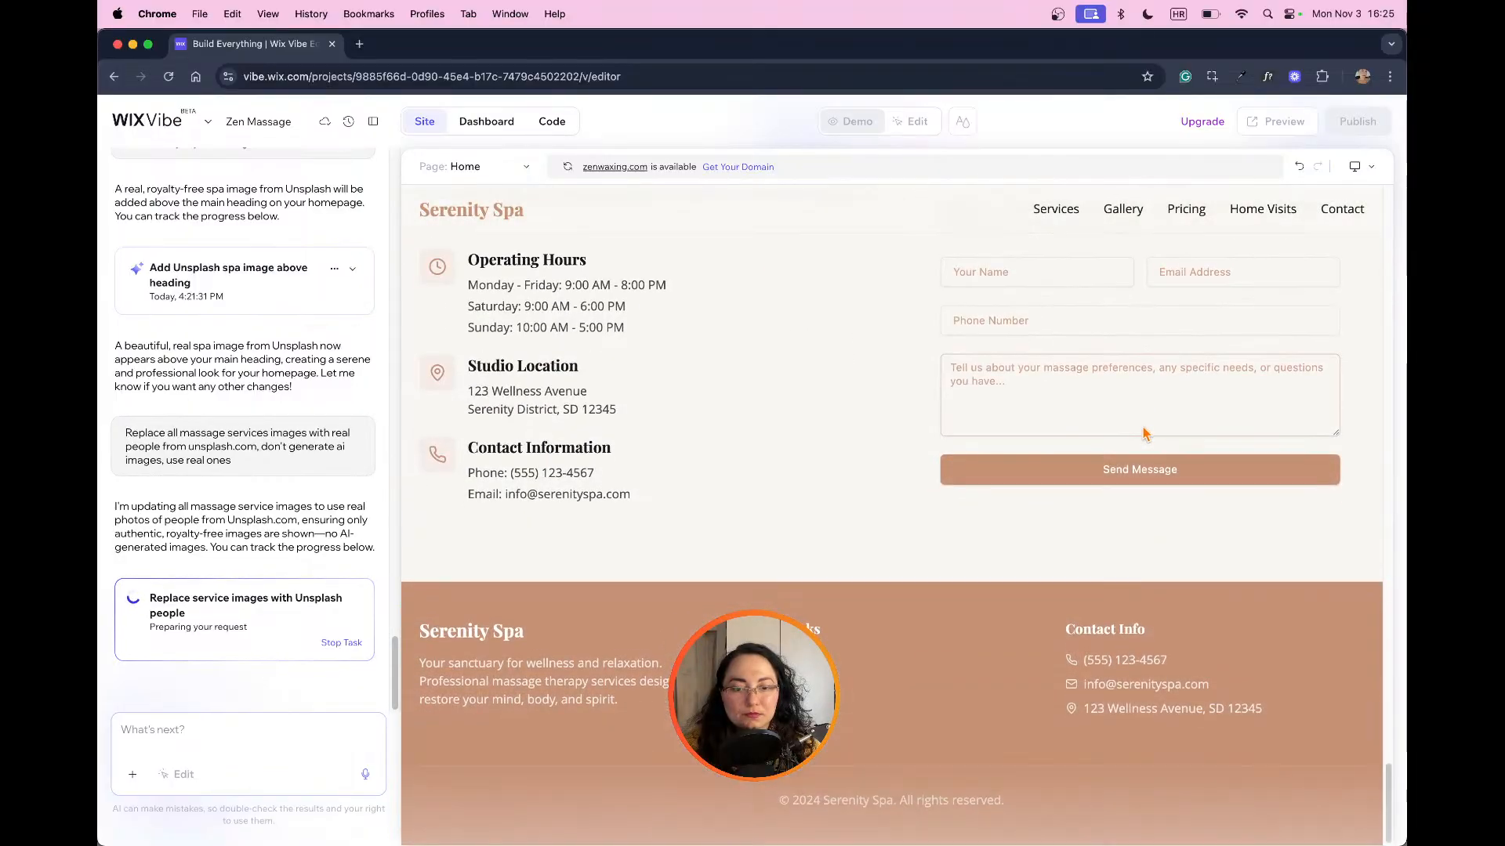
{"action": "scroll", "coordinate": [1142, 433], "scroll_direction": "up", "scroll_amount": 12}
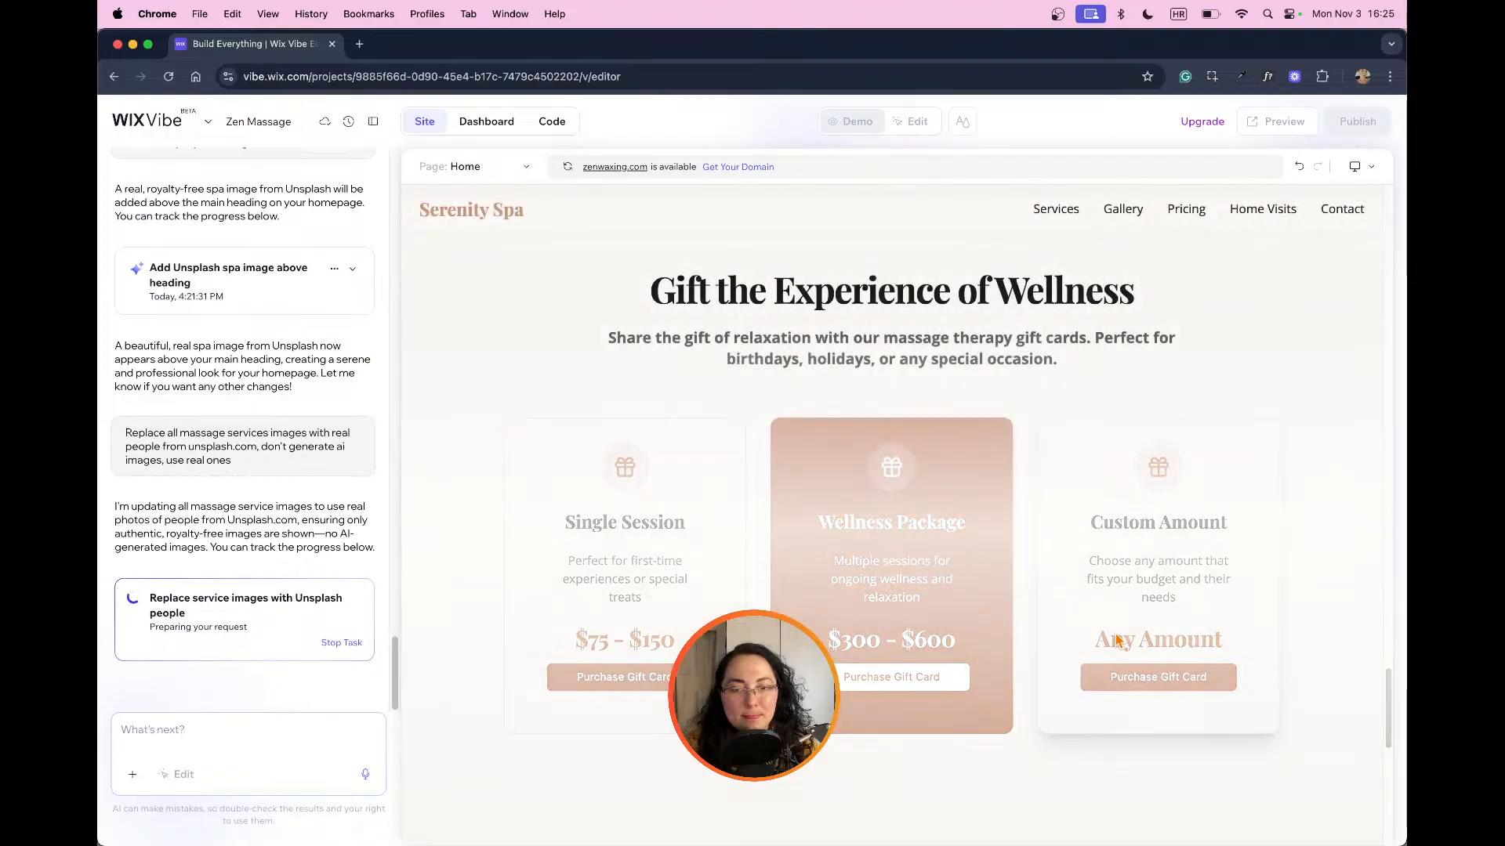
{"action": "scroll", "coordinate": [1117, 639], "scroll_direction": "up", "scroll_amount": 2}
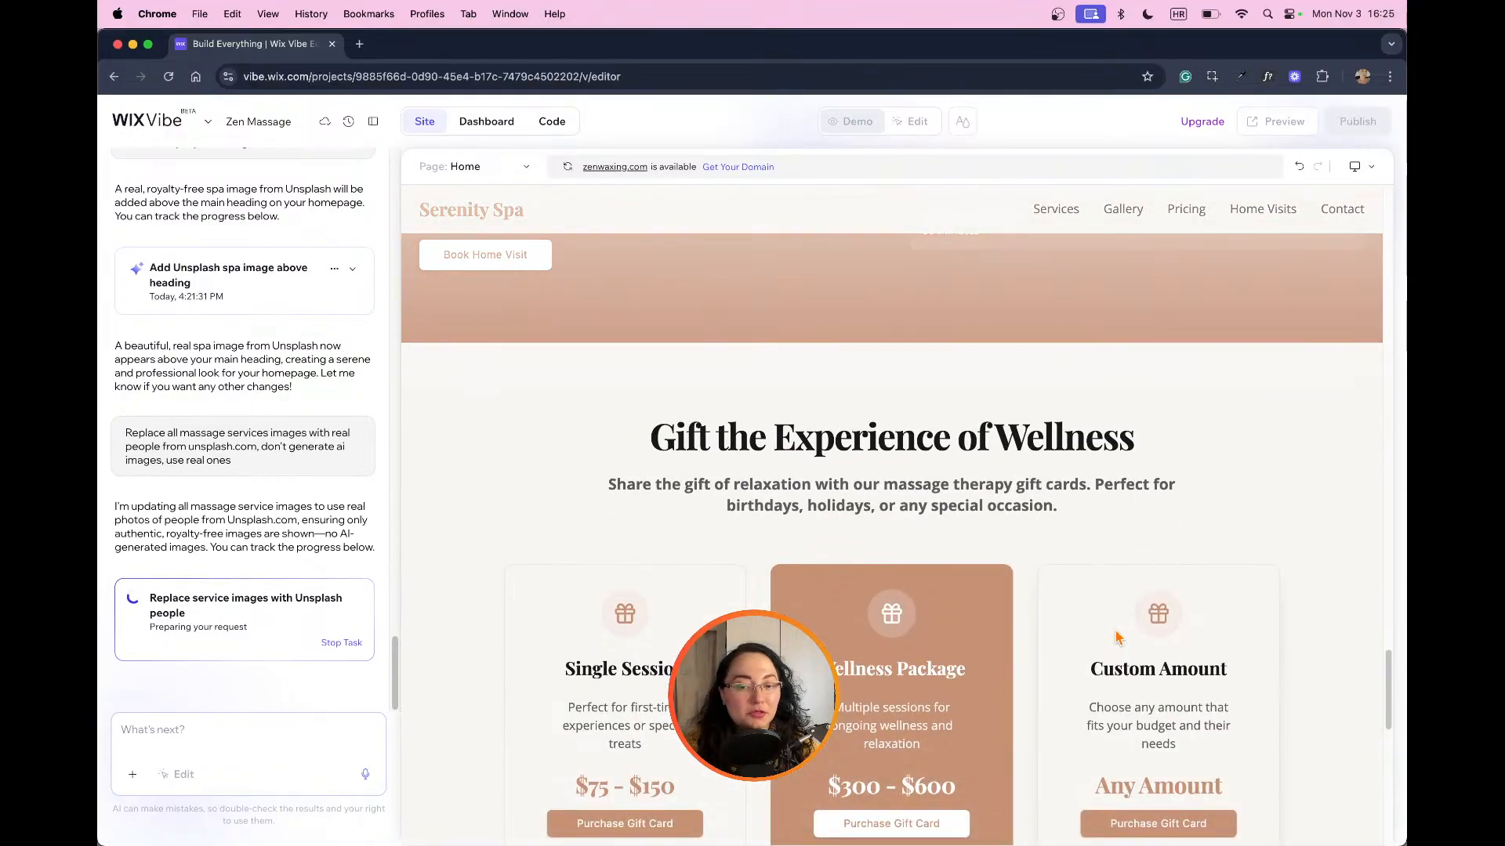
{"action": "scroll", "coordinate": [1118, 635], "scroll_direction": "up", "scroll_amount": 20}
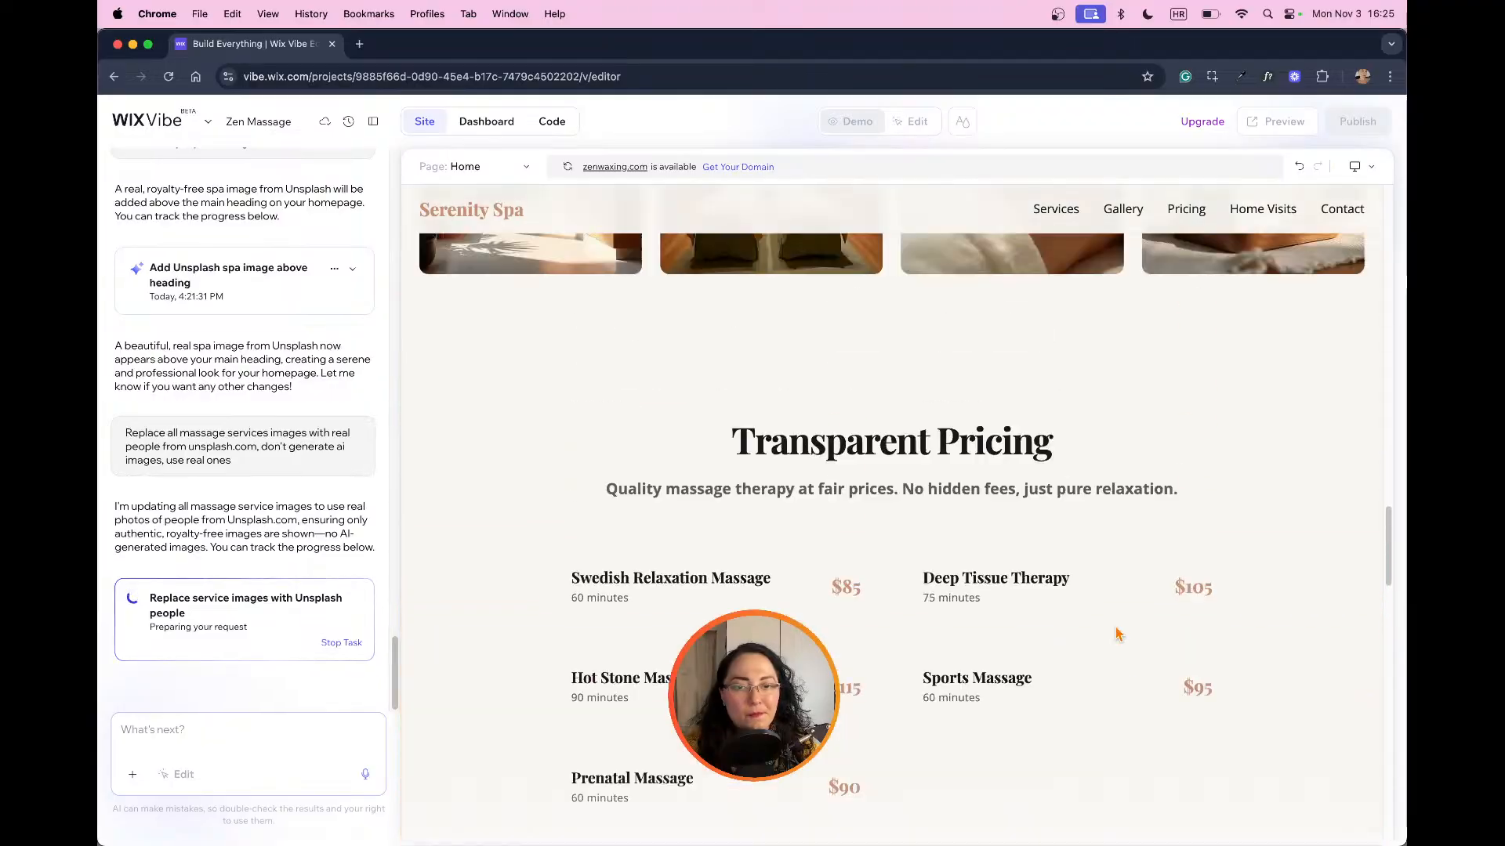
{"action": "scroll", "coordinate": [1118, 627], "scroll_direction": "up", "scroll_amount": 10}
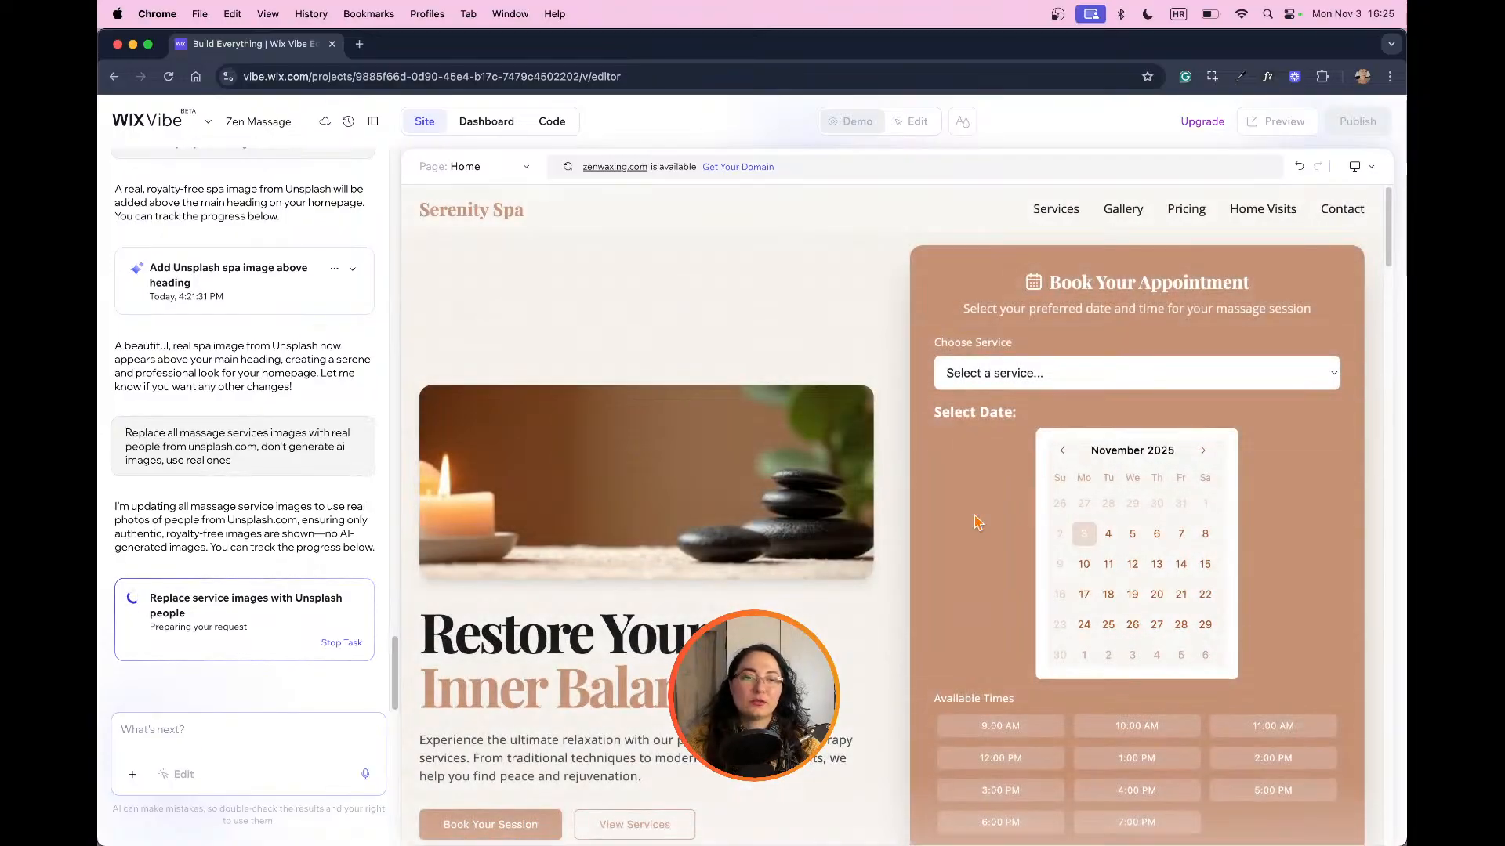
Step: Examine the hero image, heading and booking form at the start of the home page
{"action": "scroll", "coordinate": [1195, 639], "scroll_direction": "down", "scroll_amount": 1}
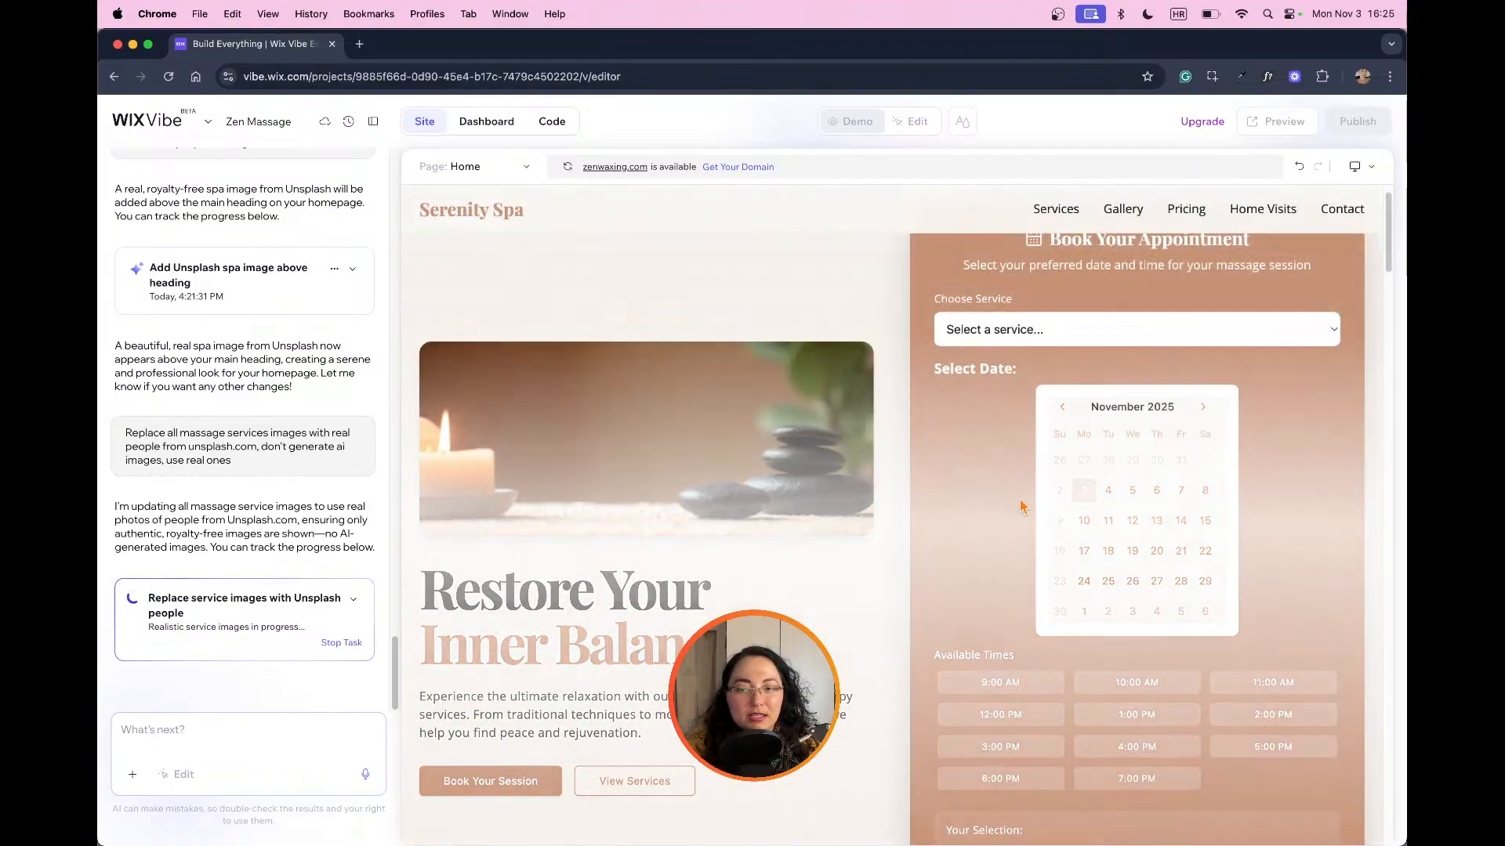
{"action": "scroll", "coordinate": [1092, 436], "scroll_direction": "down", "scroll_amount": 4}
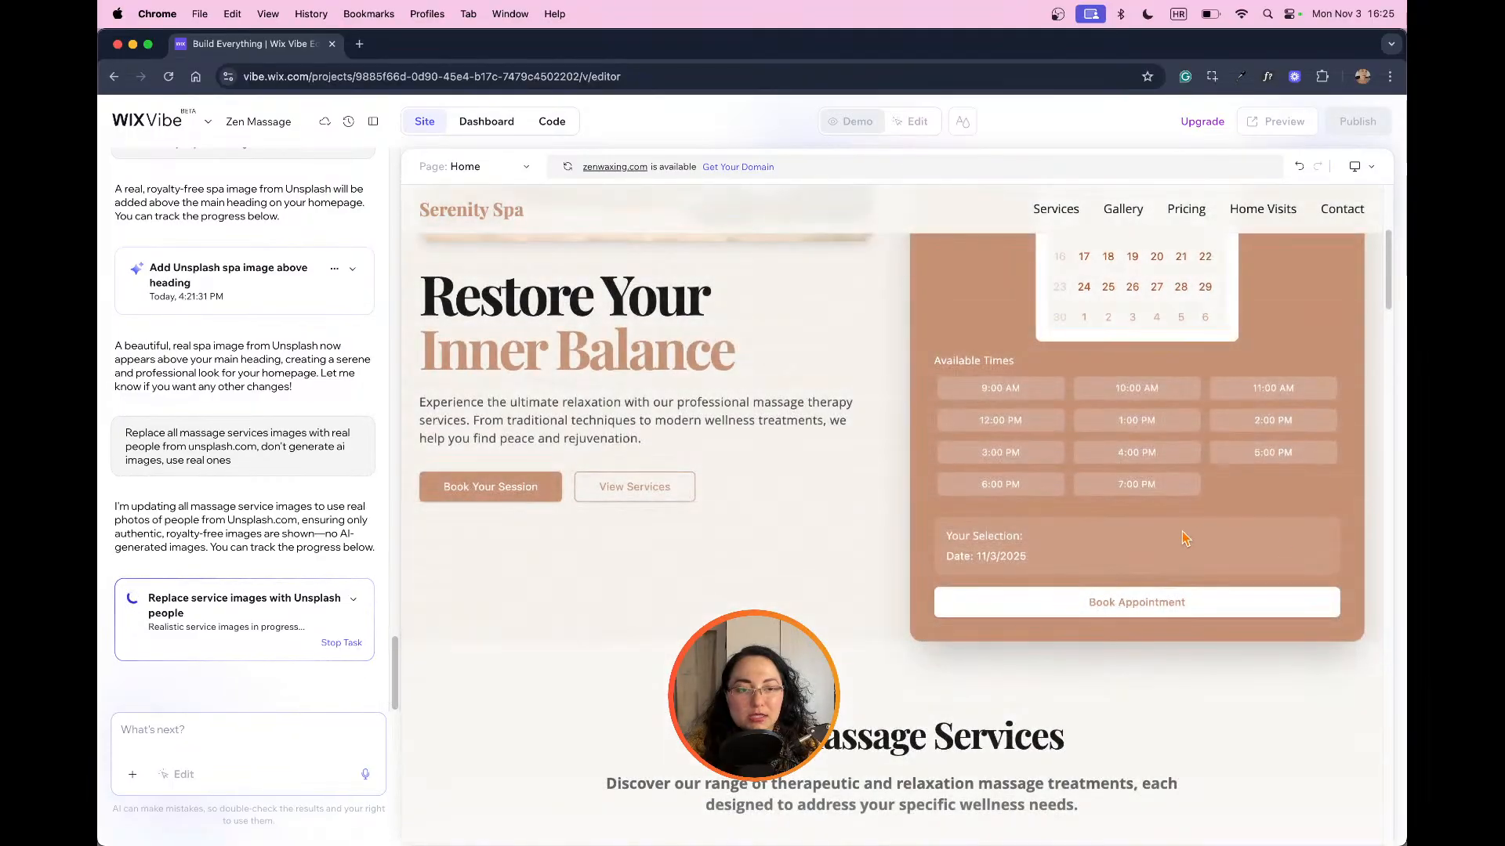
{"action": "scroll", "coordinate": [1175, 548], "scroll_direction": "up", "scroll_amount": 5}
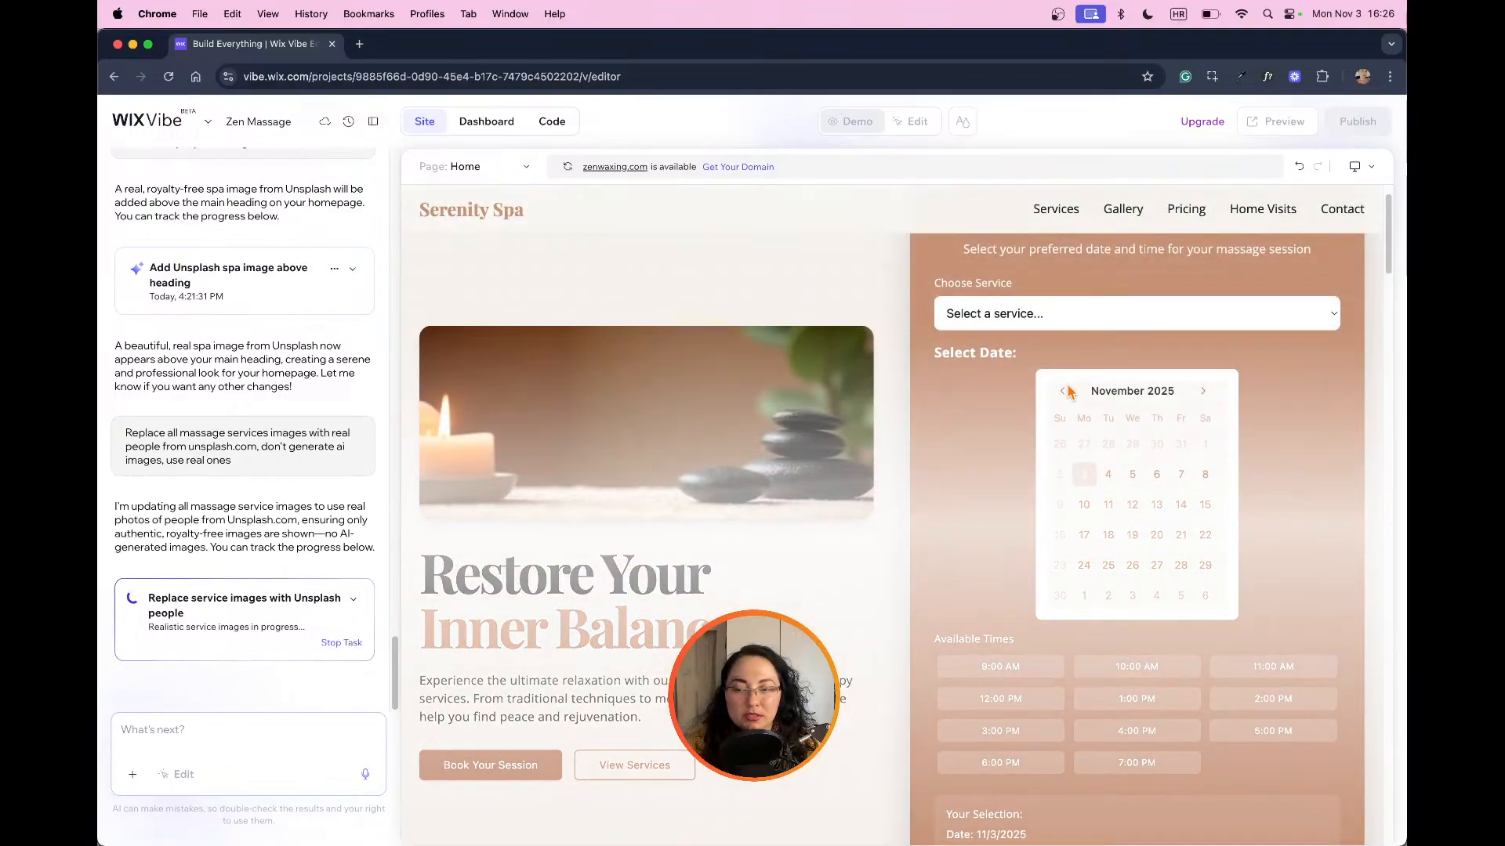
Step: Request a site preview and examine the replaced images in the massage services section
{"action": "scroll", "coordinate": [1073, 392], "scroll_direction": "down", "scroll_amount": 10}
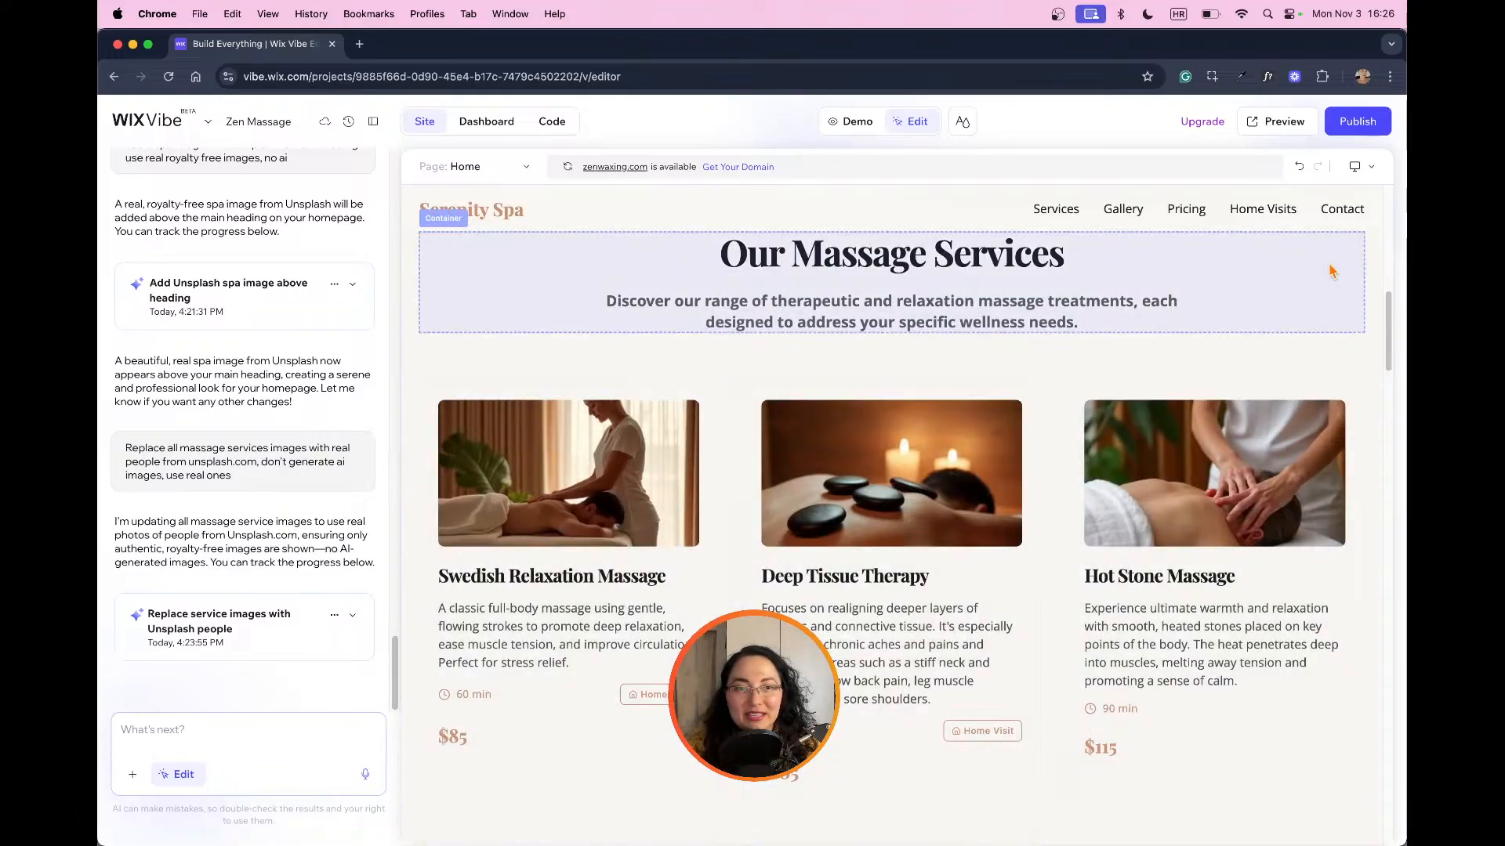
{"action": "left_click", "coordinate": [1279, 124]}
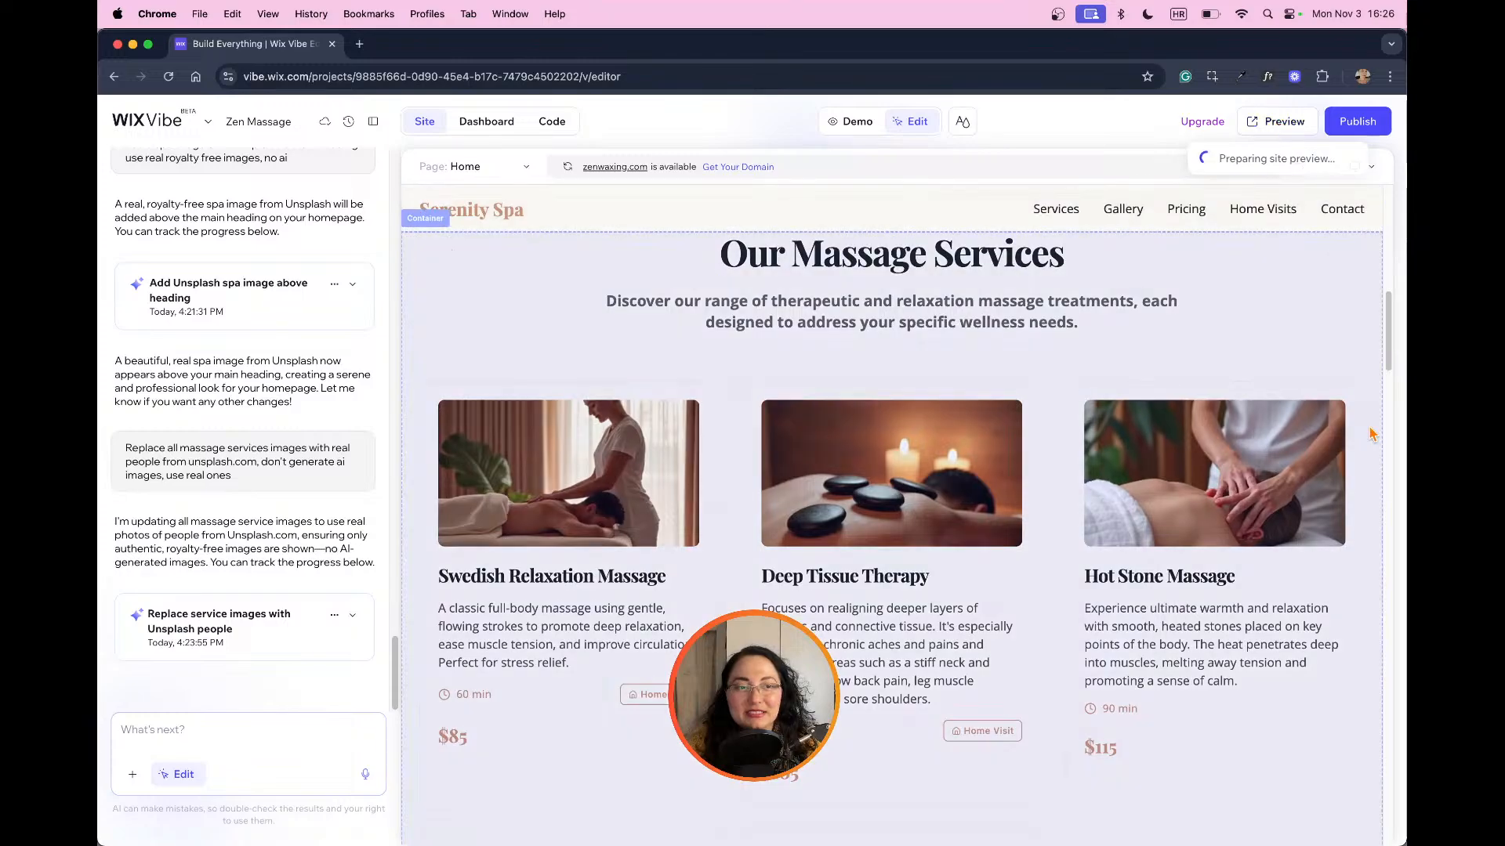
{"action": "scroll", "coordinate": [1060, 468], "scroll_direction": "down", "scroll_amount": 3}
{"action": "scroll", "coordinate": [1121, 477], "scroll_direction": "down", "scroll_amount": 6}
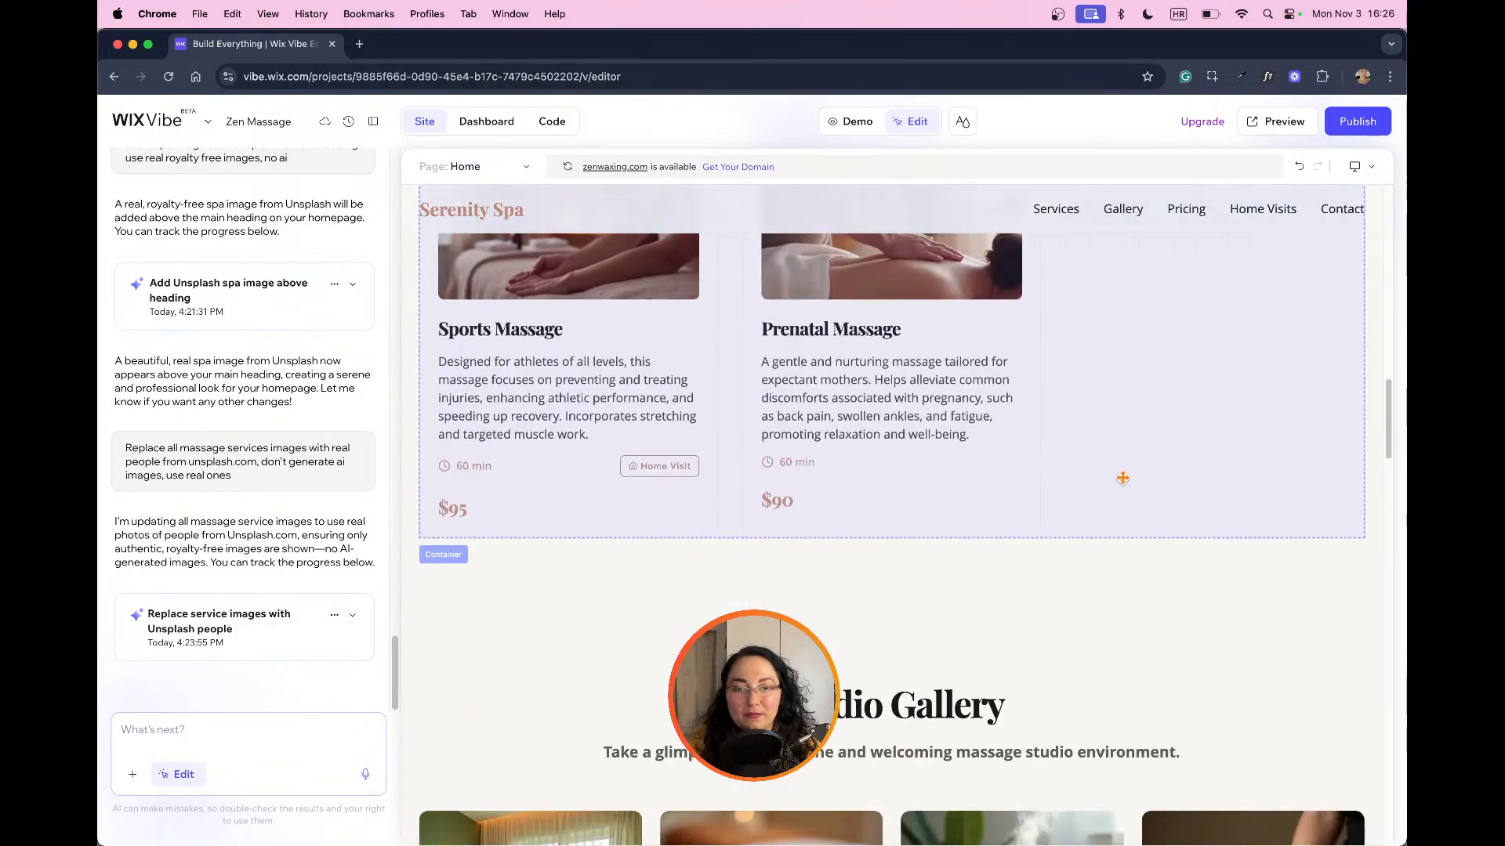
{"action": "scroll", "coordinate": [1128, 480], "scroll_direction": "up", "scroll_amount": 6}
{"action": "scroll", "coordinate": [1159, 490], "scroll_direction": "down", "scroll_amount": 1}
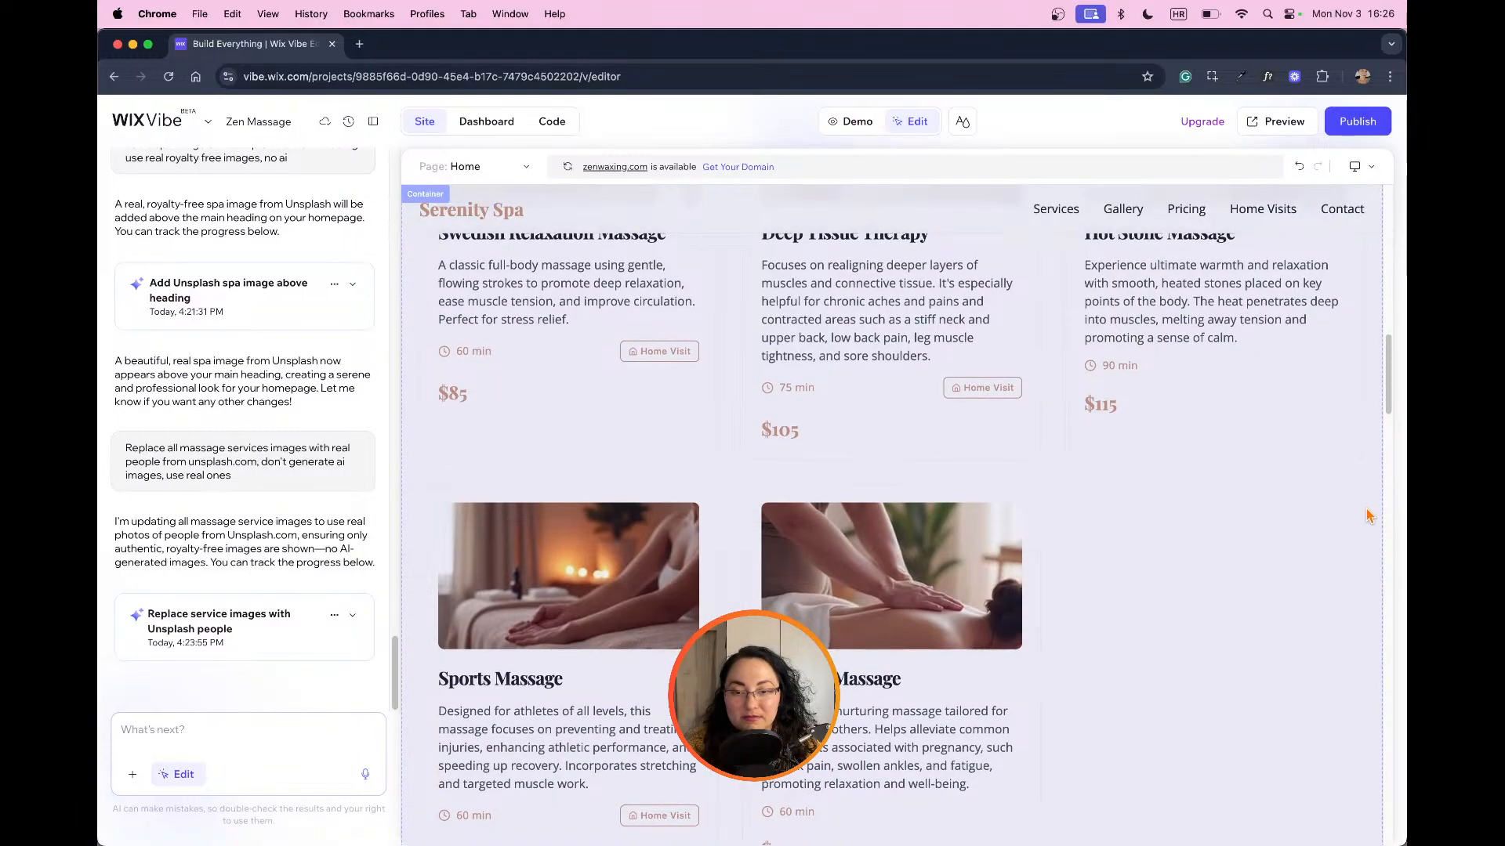
{"action": "scroll", "coordinate": [1368, 515], "scroll_direction": "down", "scroll_amount": 5}
{"action": "scroll", "coordinate": [1370, 515], "scroll_direction": "up", "scroll_amount": 10}
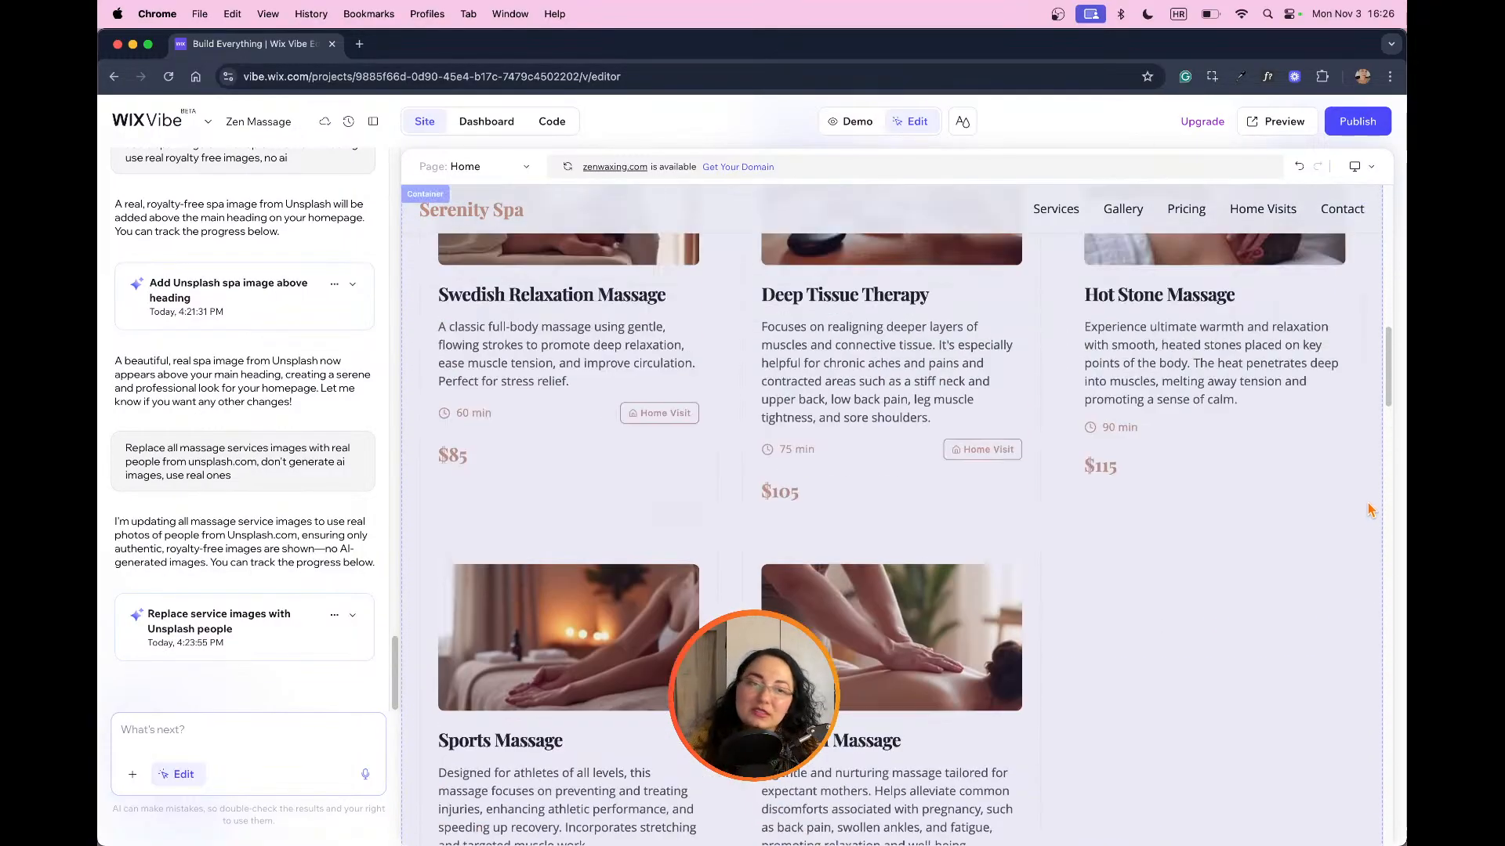
{"action": "scroll", "coordinate": [1362, 500], "scroll_direction": "up", "scroll_amount": 10}
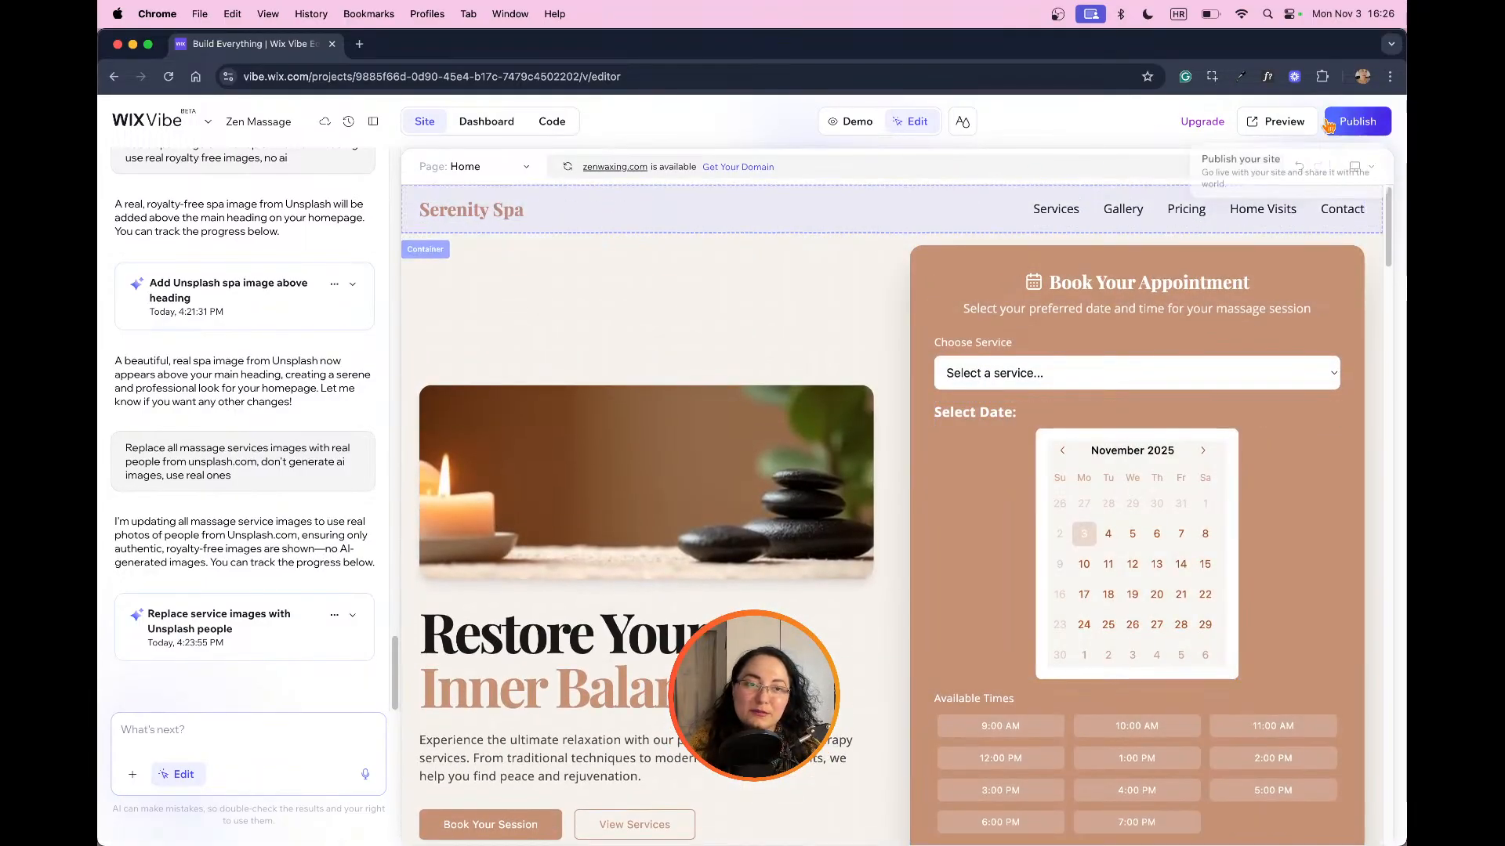
Step: Review the services, gallery, pricing and home visit sections in demo mode, and open the generated site preview
{"action": "left_click", "coordinate": [1276, 120]}
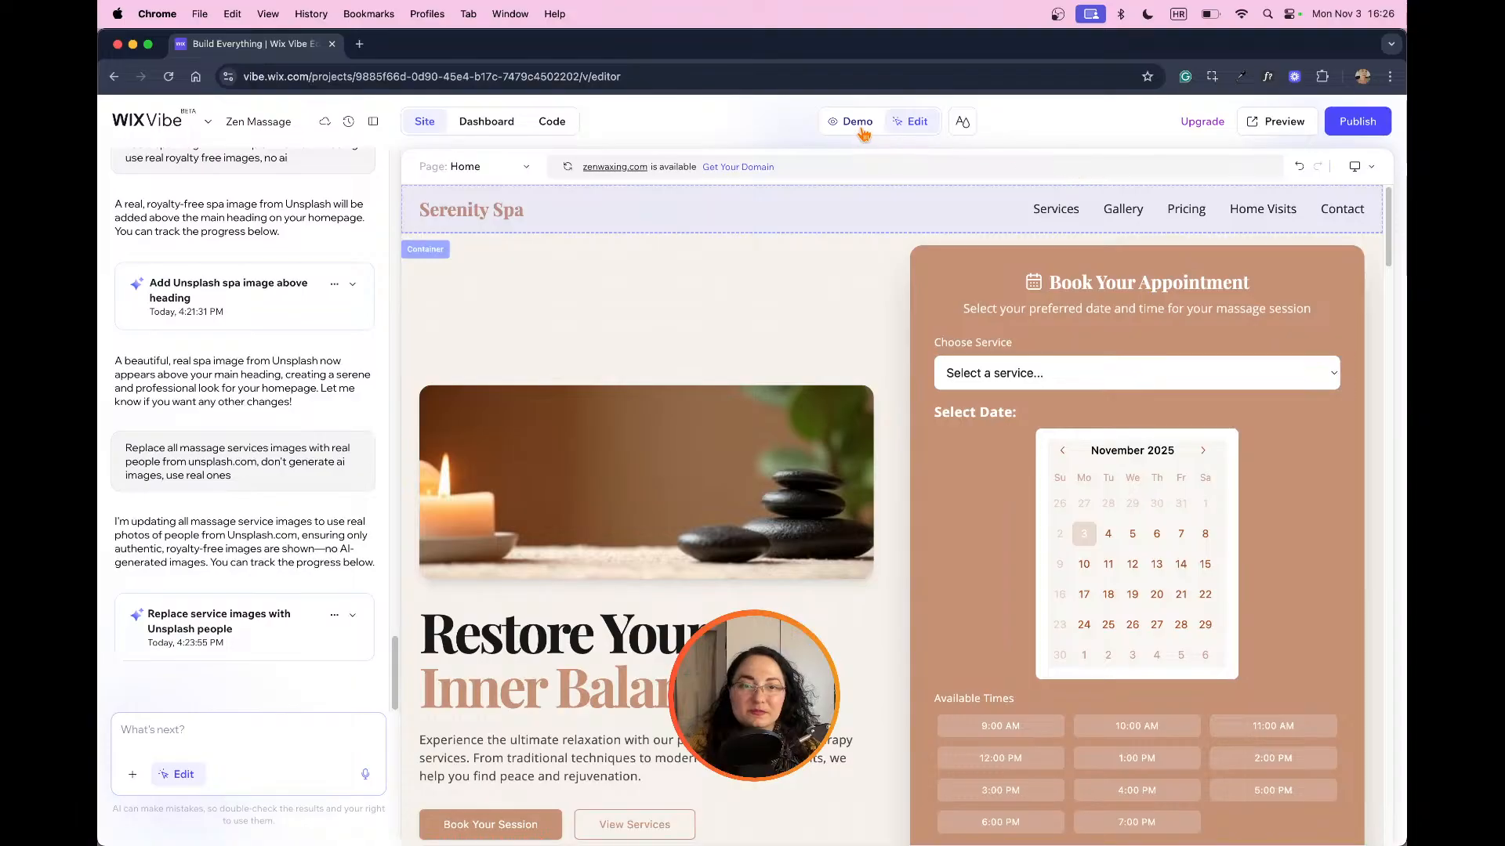
{"action": "left_click", "coordinate": [859, 122]}
{"action": "scroll", "coordinate": [963, 372], "scroll_direction": "down", "scroll_amount": 10}
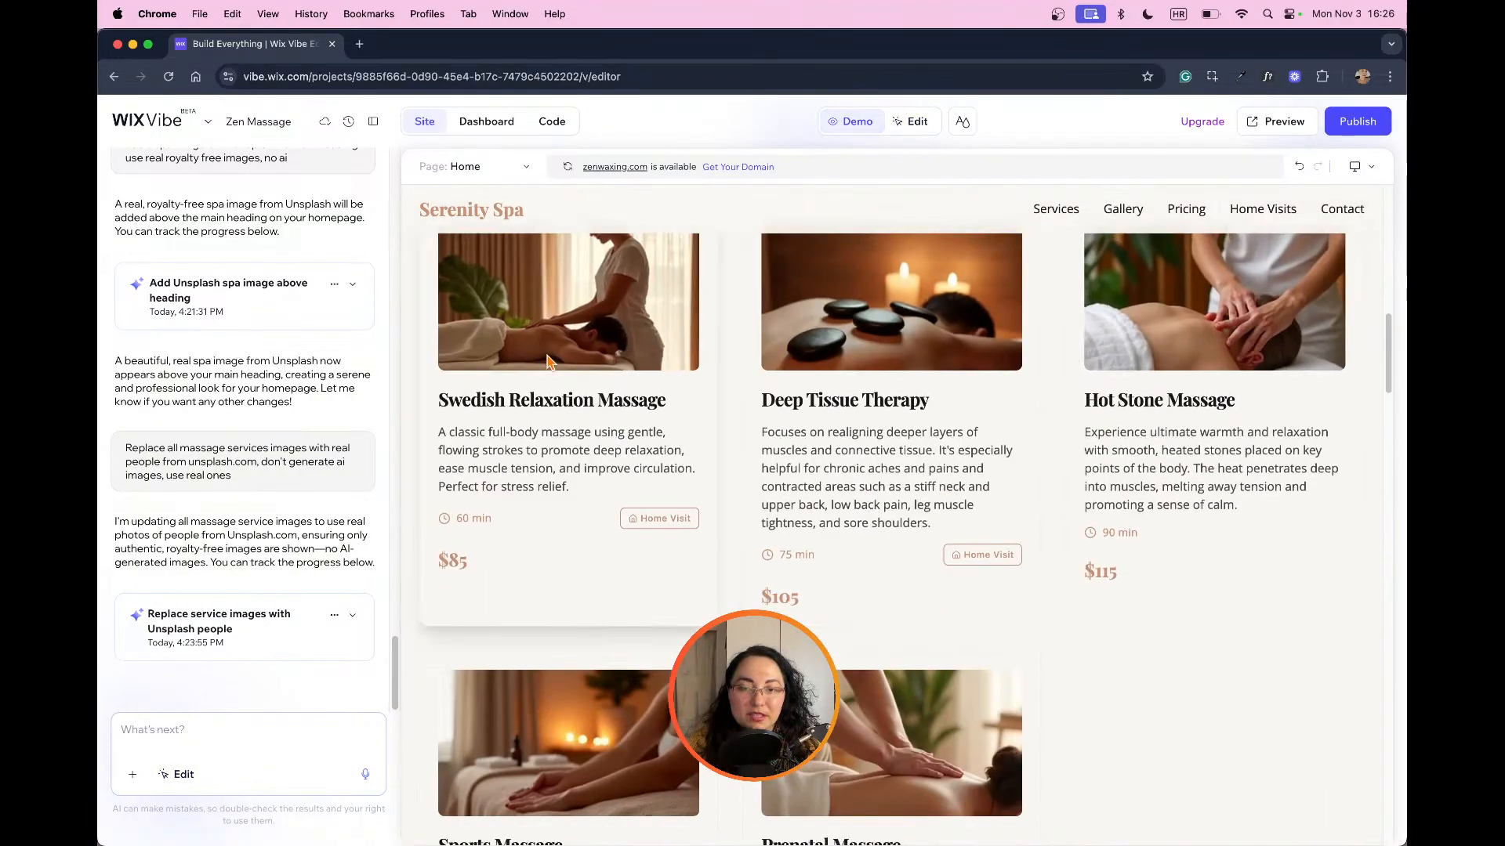
{"action": "scroll", "coordinate": [859, 410], "scroll_direction": "down", "scroll_amount": 4}
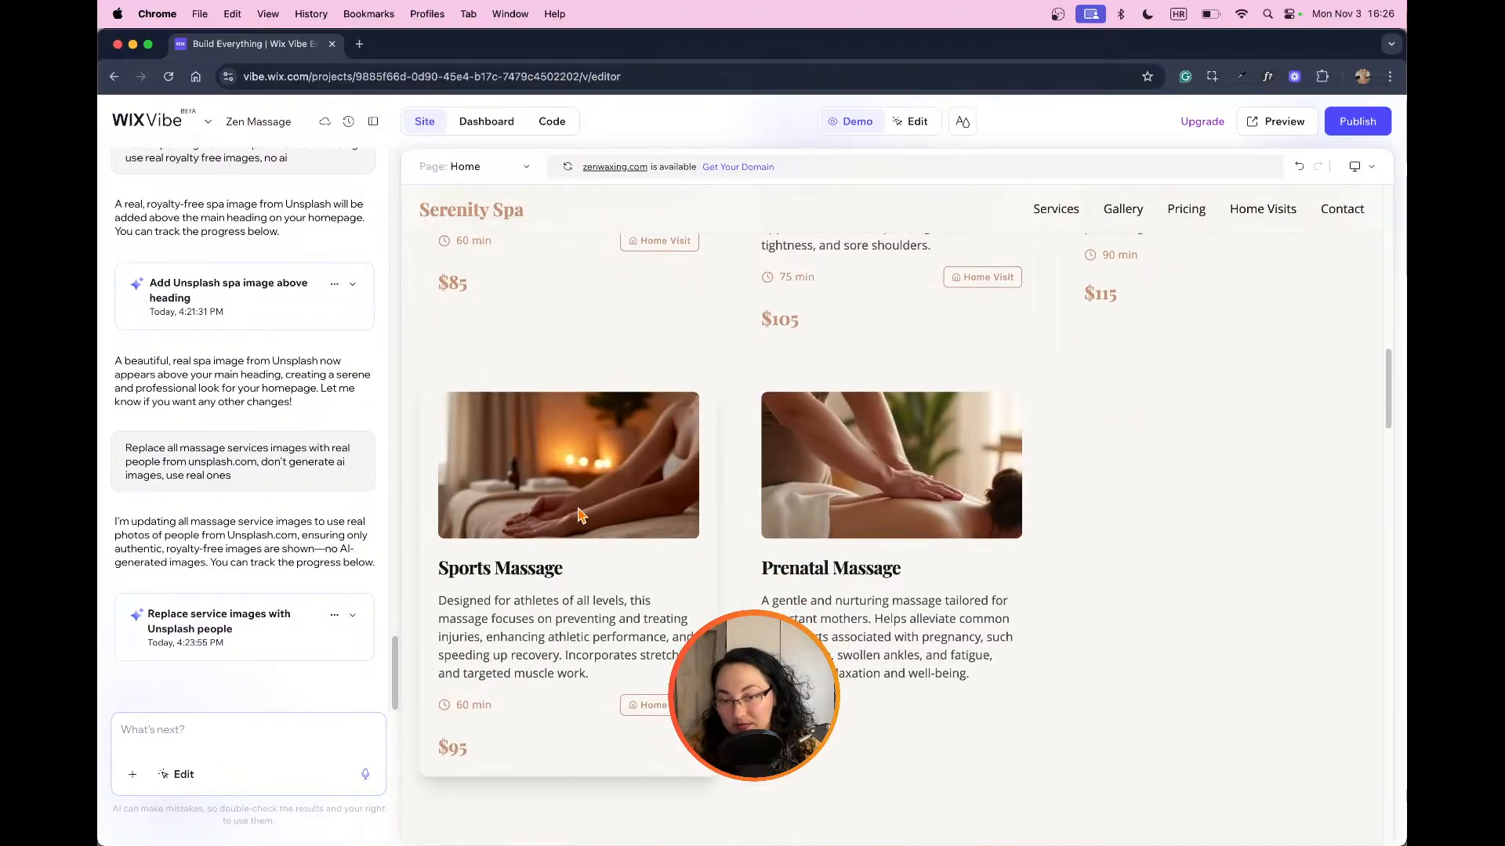
{"action": "scroll", "coordinate": [1129, 438], "scroll_direction": "down", "scroll_amount": 8}
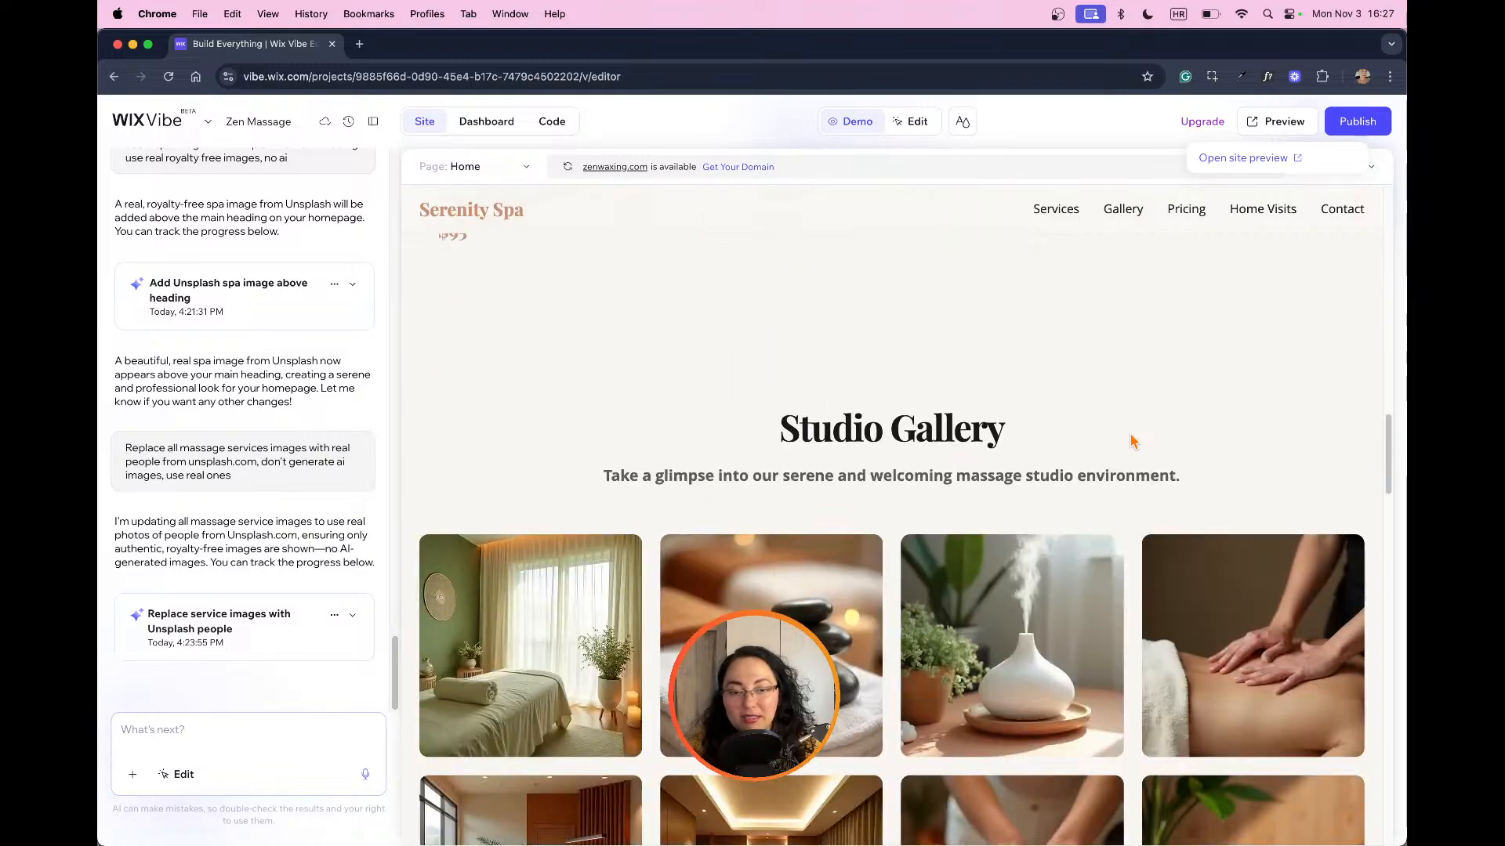
{"action": "scroll", "coordinate": [1133, 439], "scroll_direction": "down", "scroll_amount": 5}
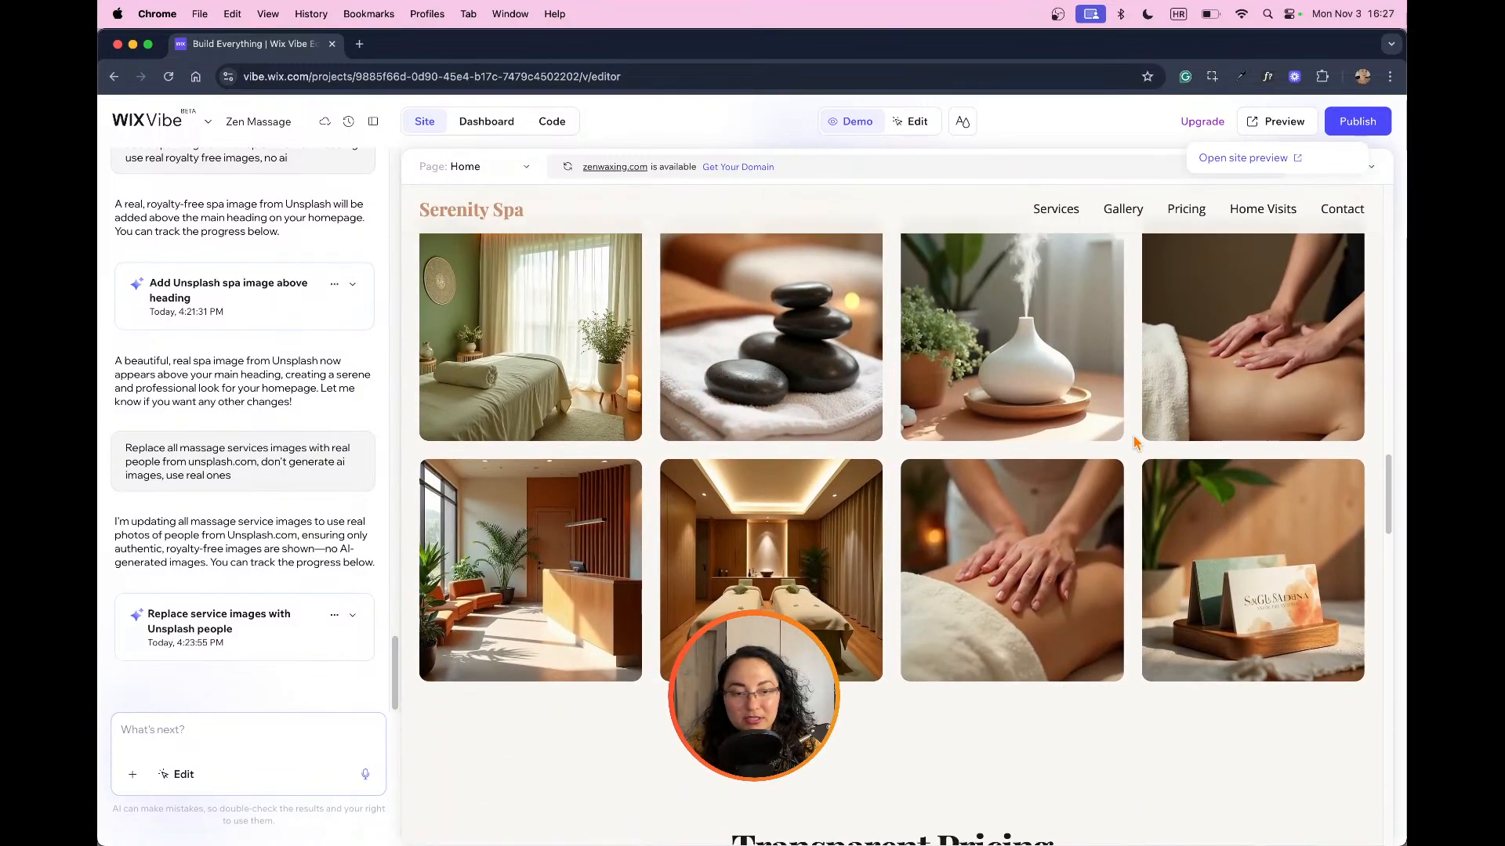
{"action": "scroll", "coordinate": [1137, 443], "scroll_direction": "down", "scroll_amount": 6}
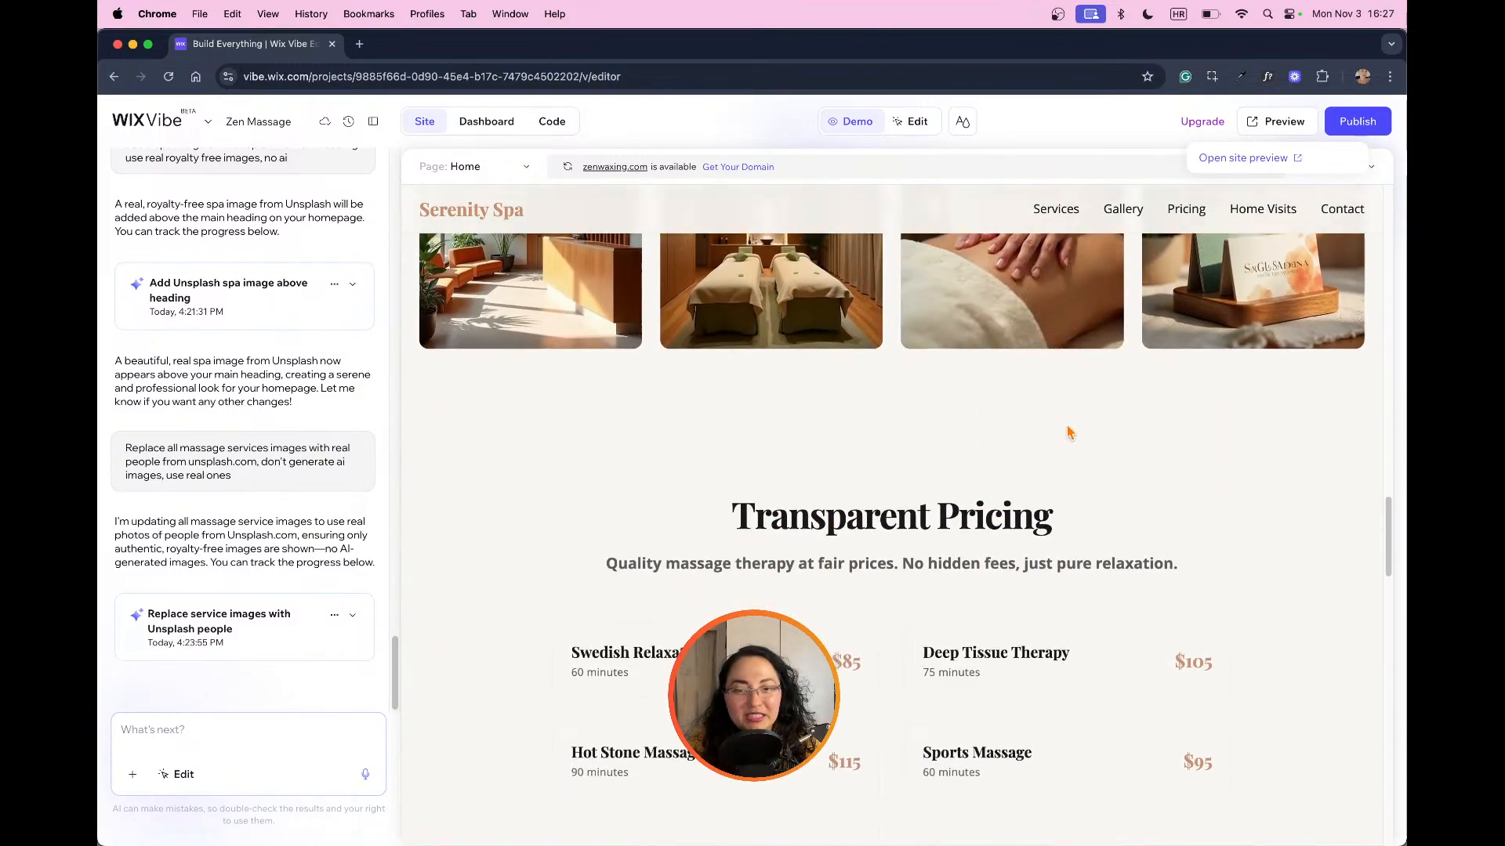
{"action": "scroll", "coordinate": [1064, 429], "scroll_direction": "up", "scroll_amount": 8}
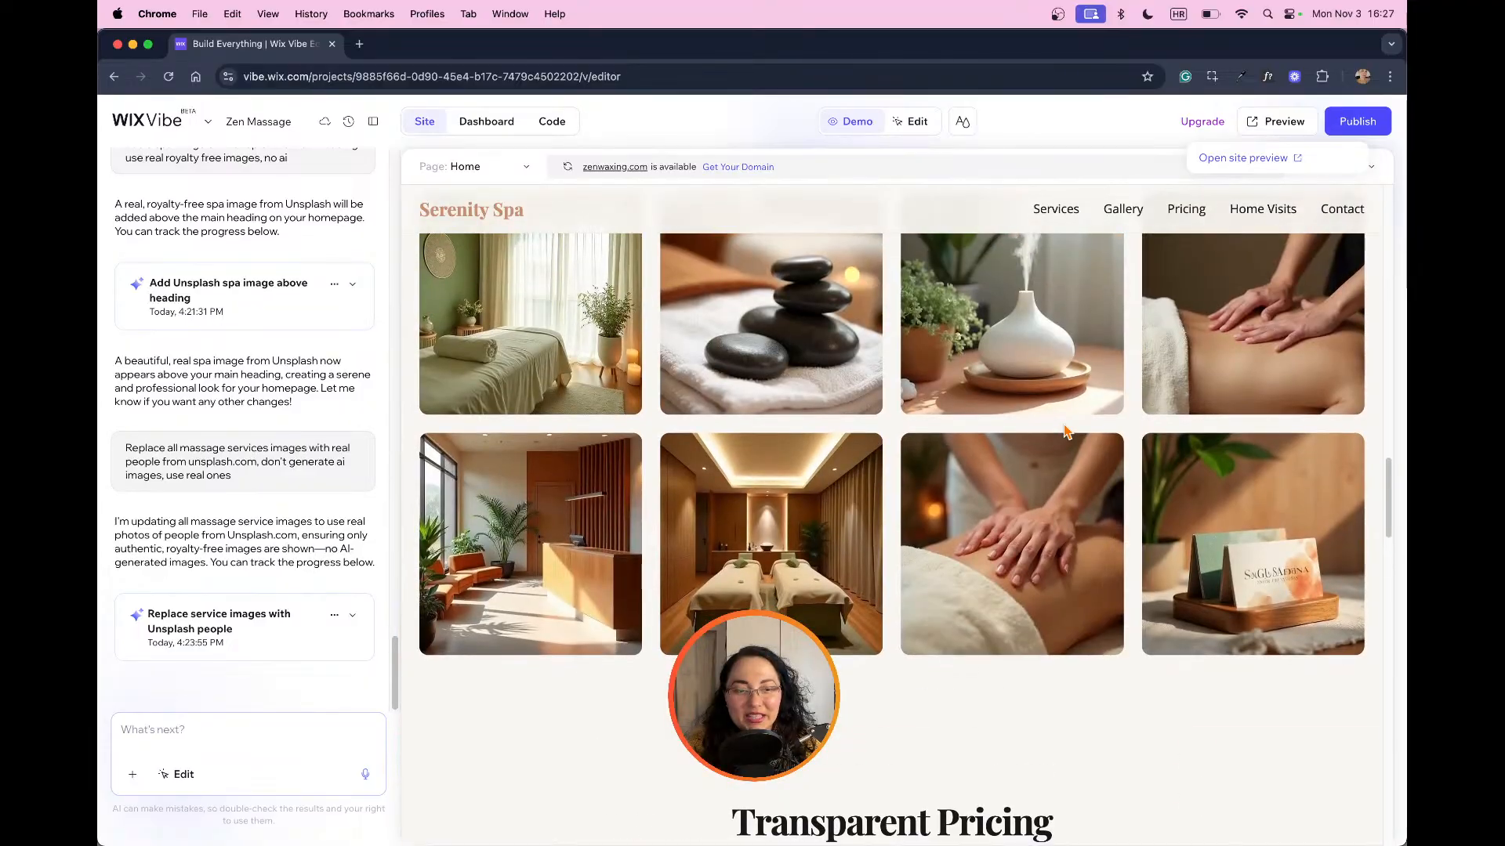
{"action": "scroll", "coordinate": [1064, 430], "scroll_direction": "down", "scroll_amount": 8}
{"action": "scroll", "coordinate": [1065, 430], "scroll_direction": "down", "scroll_amount": 10}
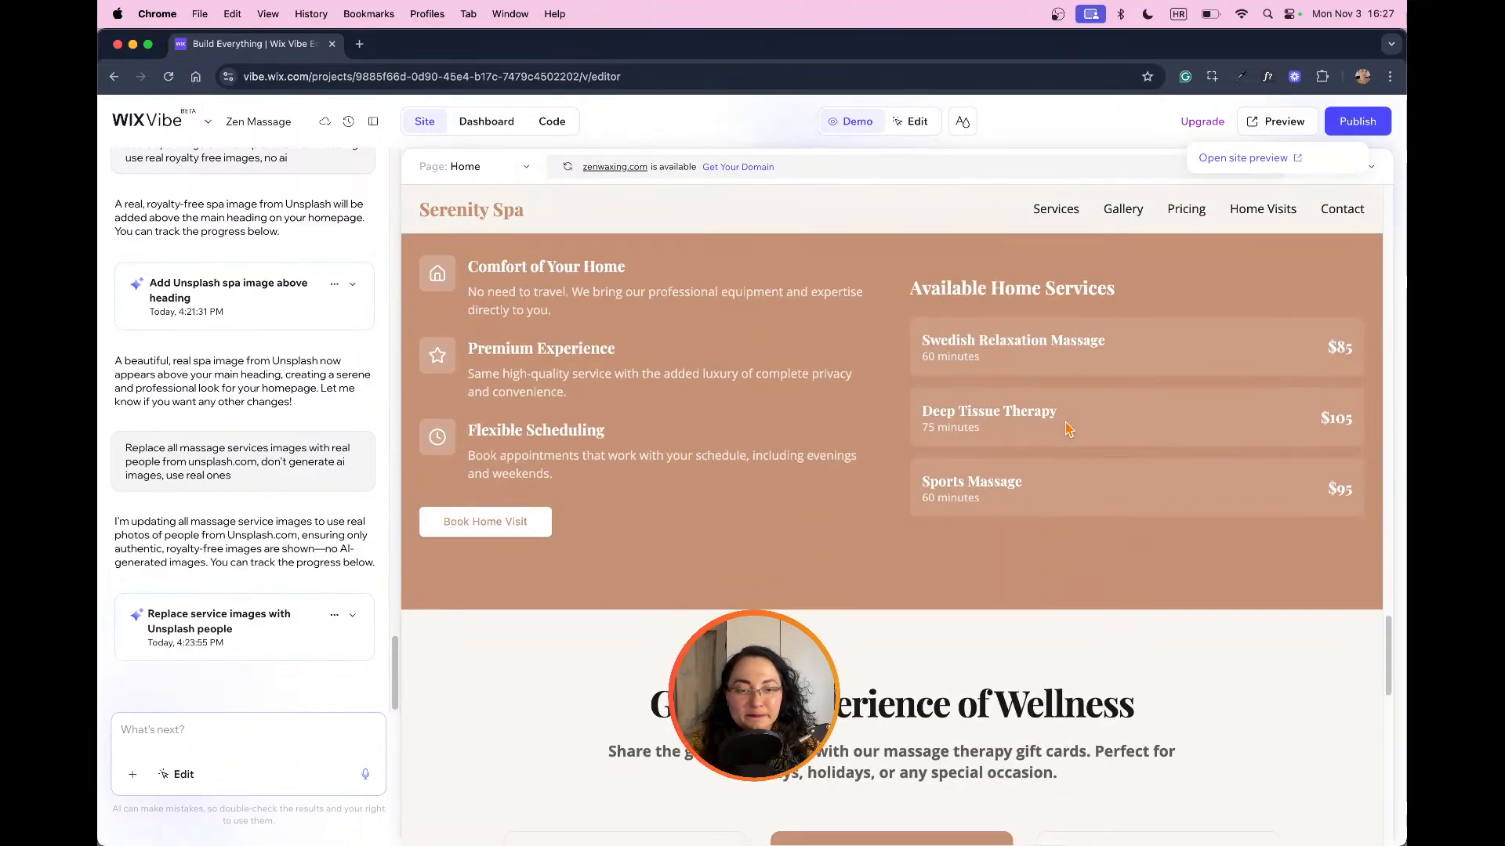
{"action": "scroll", "coordinate": [1065, 429], "scroll_direction": "up", "scroll_amount": 12}
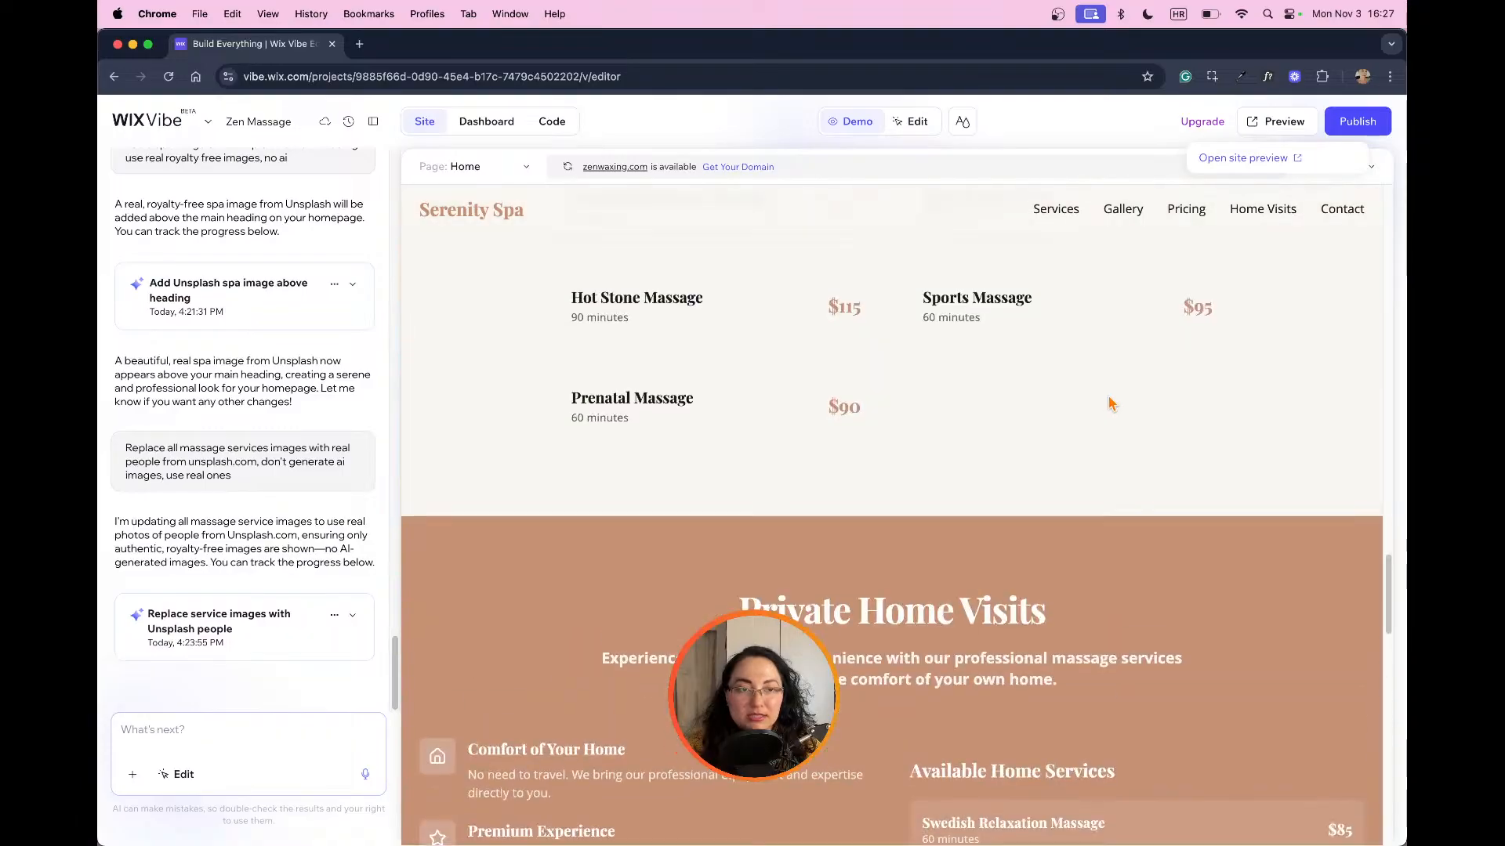
{"action": "left_click", "coordinate": [1256, 161]}
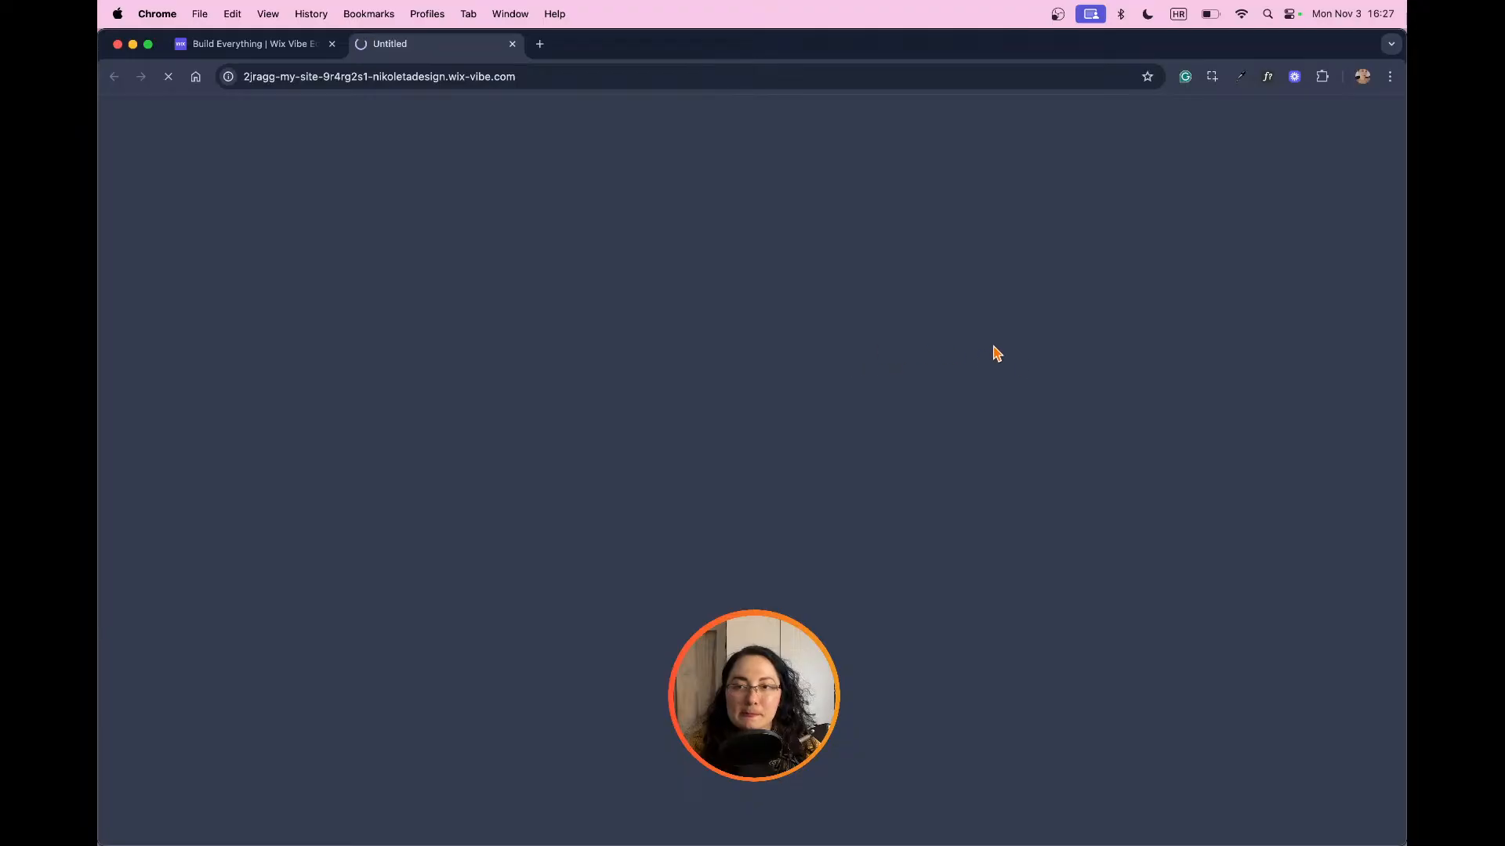
Step: Return to the Wix Vibe editor, switch the site to mobile view and check its hero section
{"action": "left_click", "coordinate": [249, 46]}
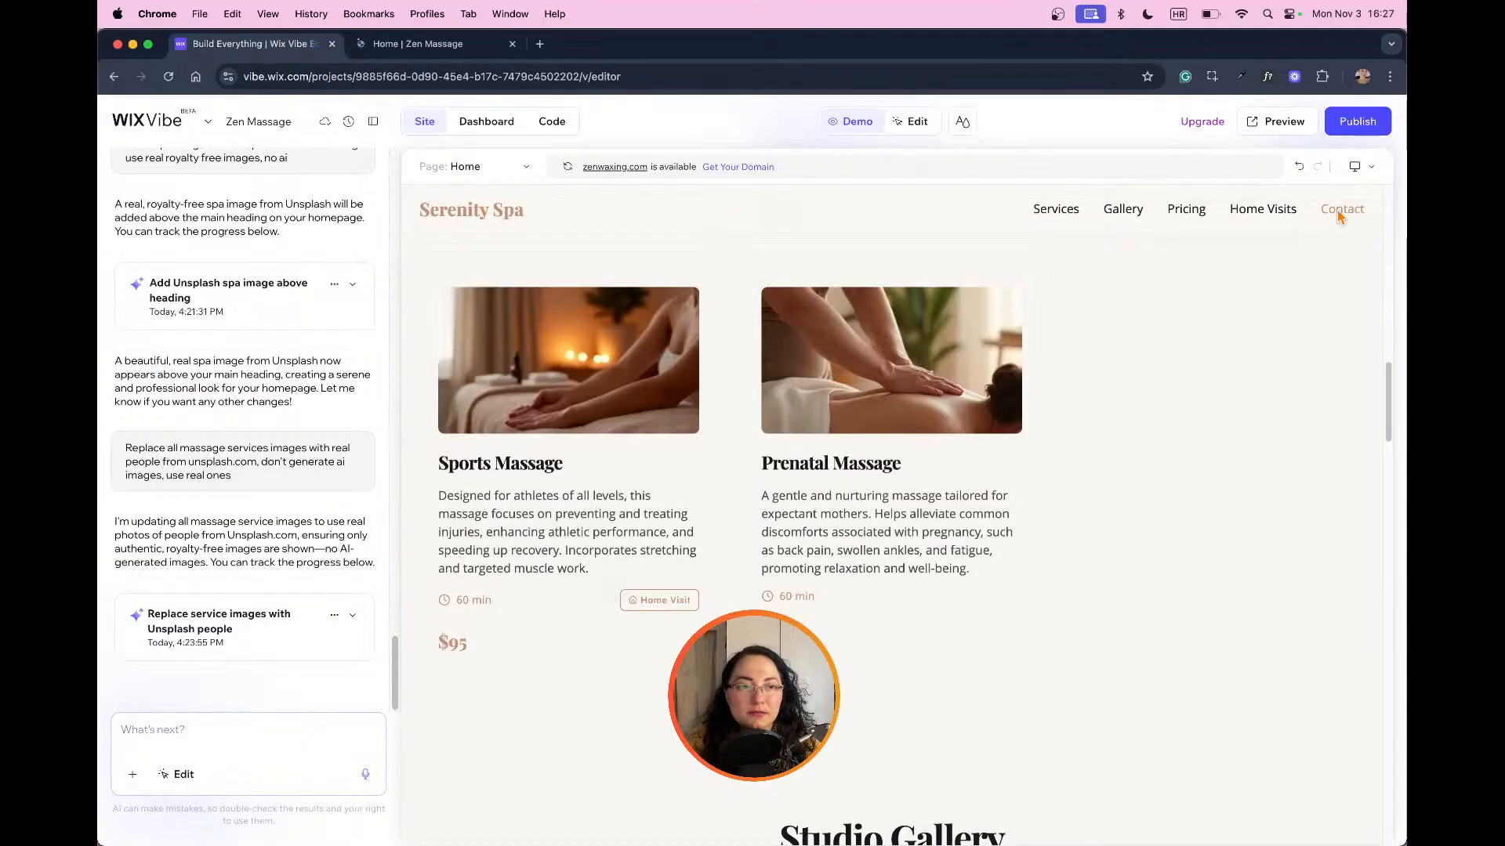
{"action": "left_click", "coordinate": [1360, 167]}
{"action": "left_click", "coordinate": [1351, 262]}
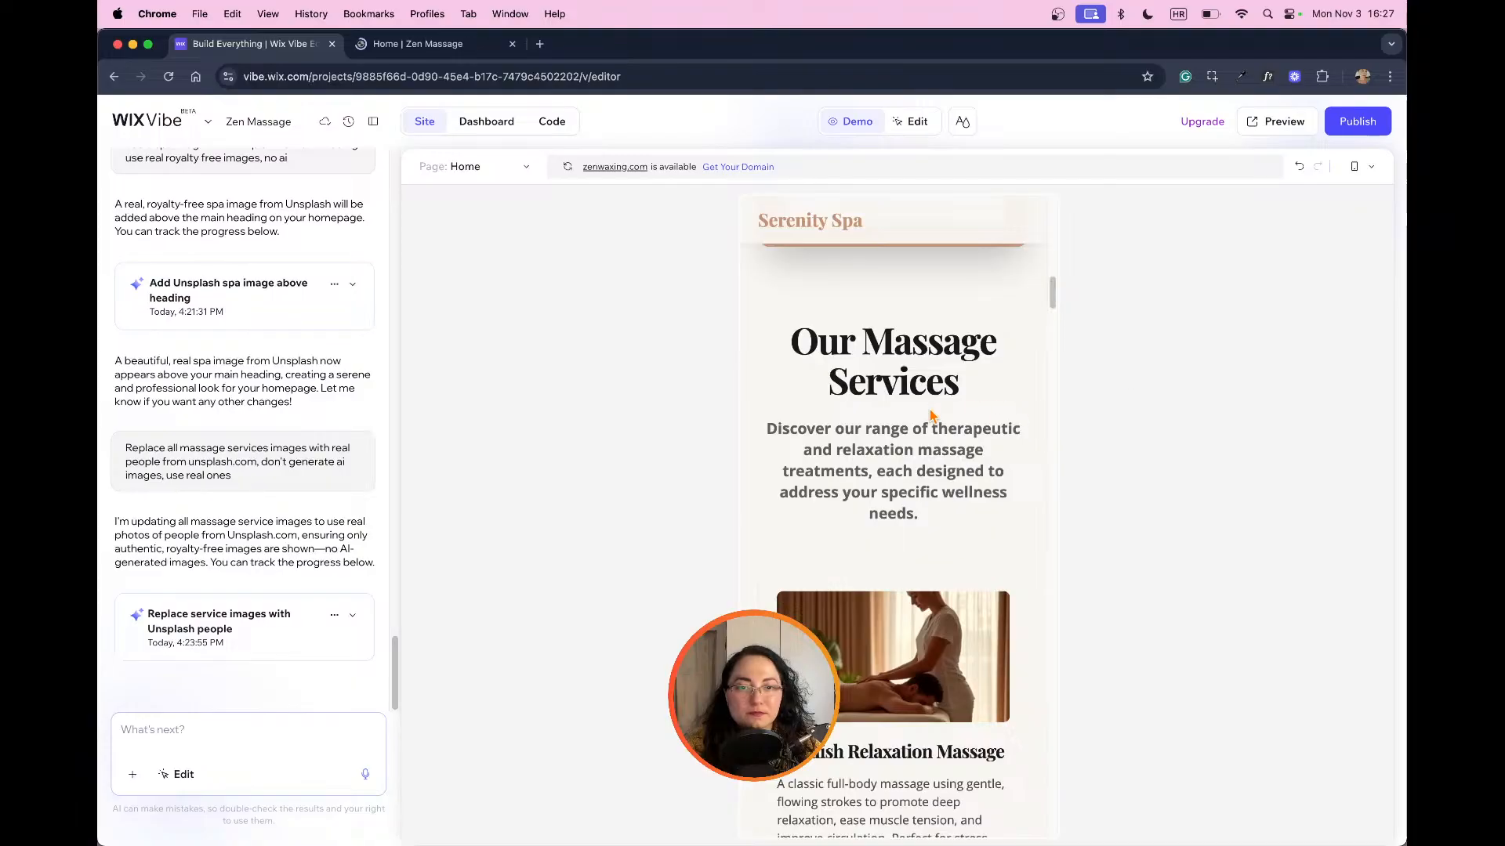
{"action": "scroll", "coordinate": [965, 417], "scroll_direction": "down", "scroll_amount": 1}
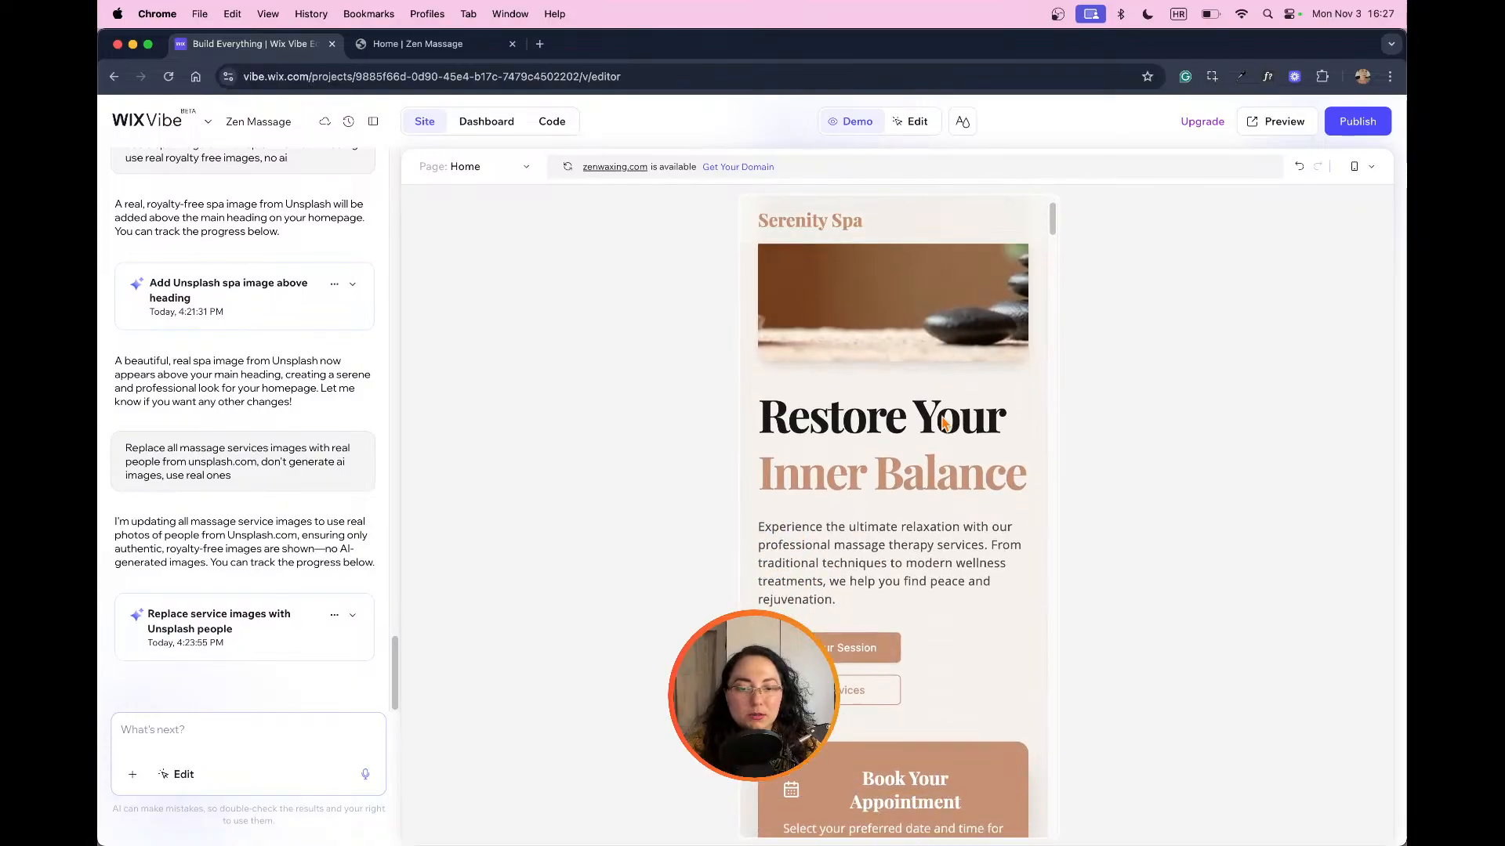
{"action": "scroll", "coordinate": [953, 484], "scroll_direction": "up", "scroll_amount": 1}
{"action": "scroll", "coordinate": [1012, 643], "scroll_direction": "down", "scroll_amount": 2}
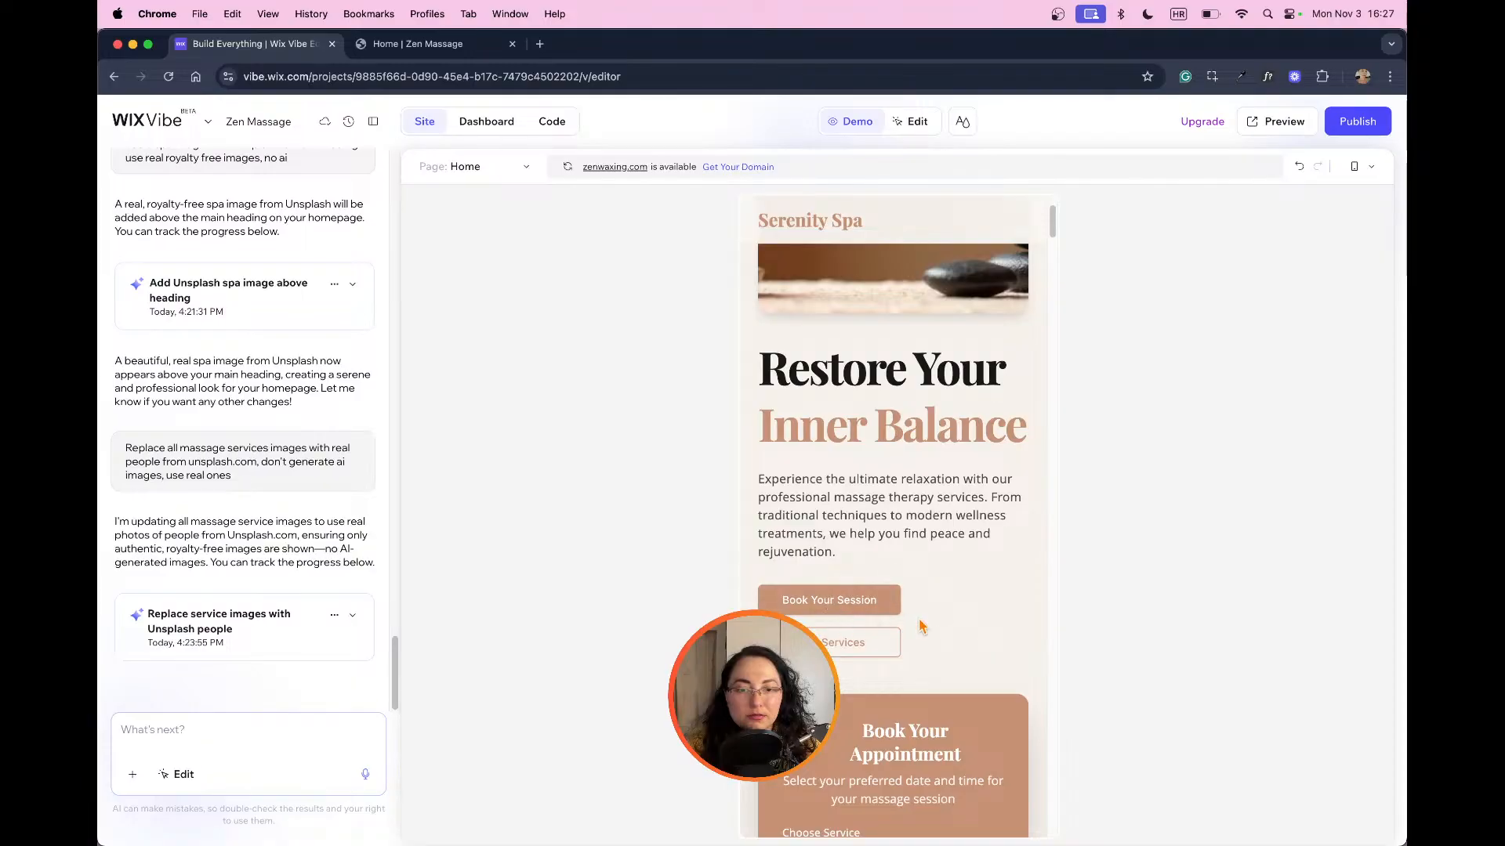
{"action": "scroll", "coordinate": [949, 627], "scroll_direction": "up", "scroll_amount": 2}
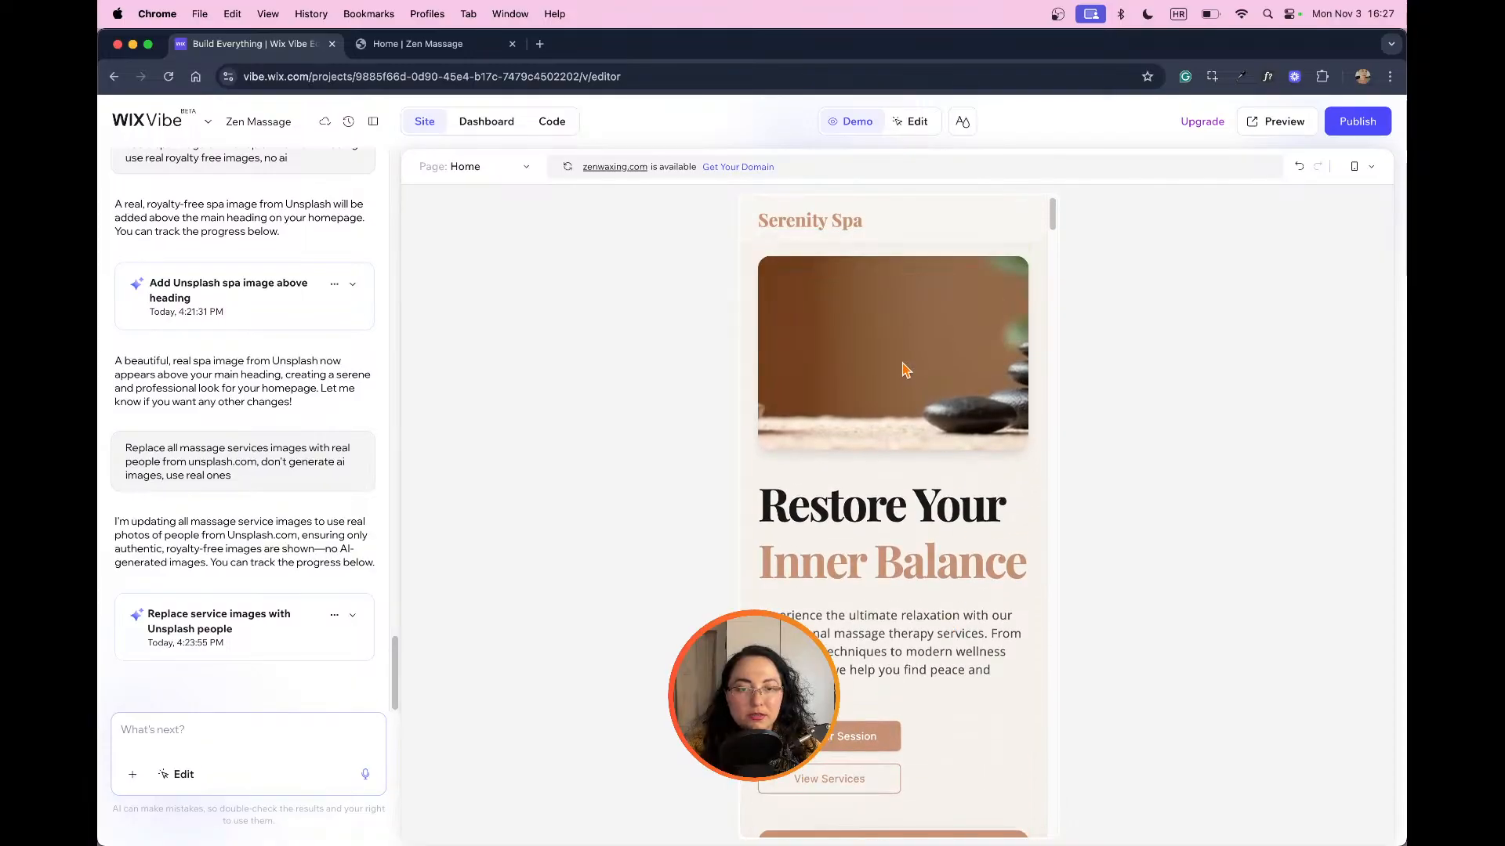
Step: Replace the hero image with the Media from Wix photo of lounge chairs in a dark spa, found by searching "spa"
{"action": "left_click", "coordinate": [914, 121]}
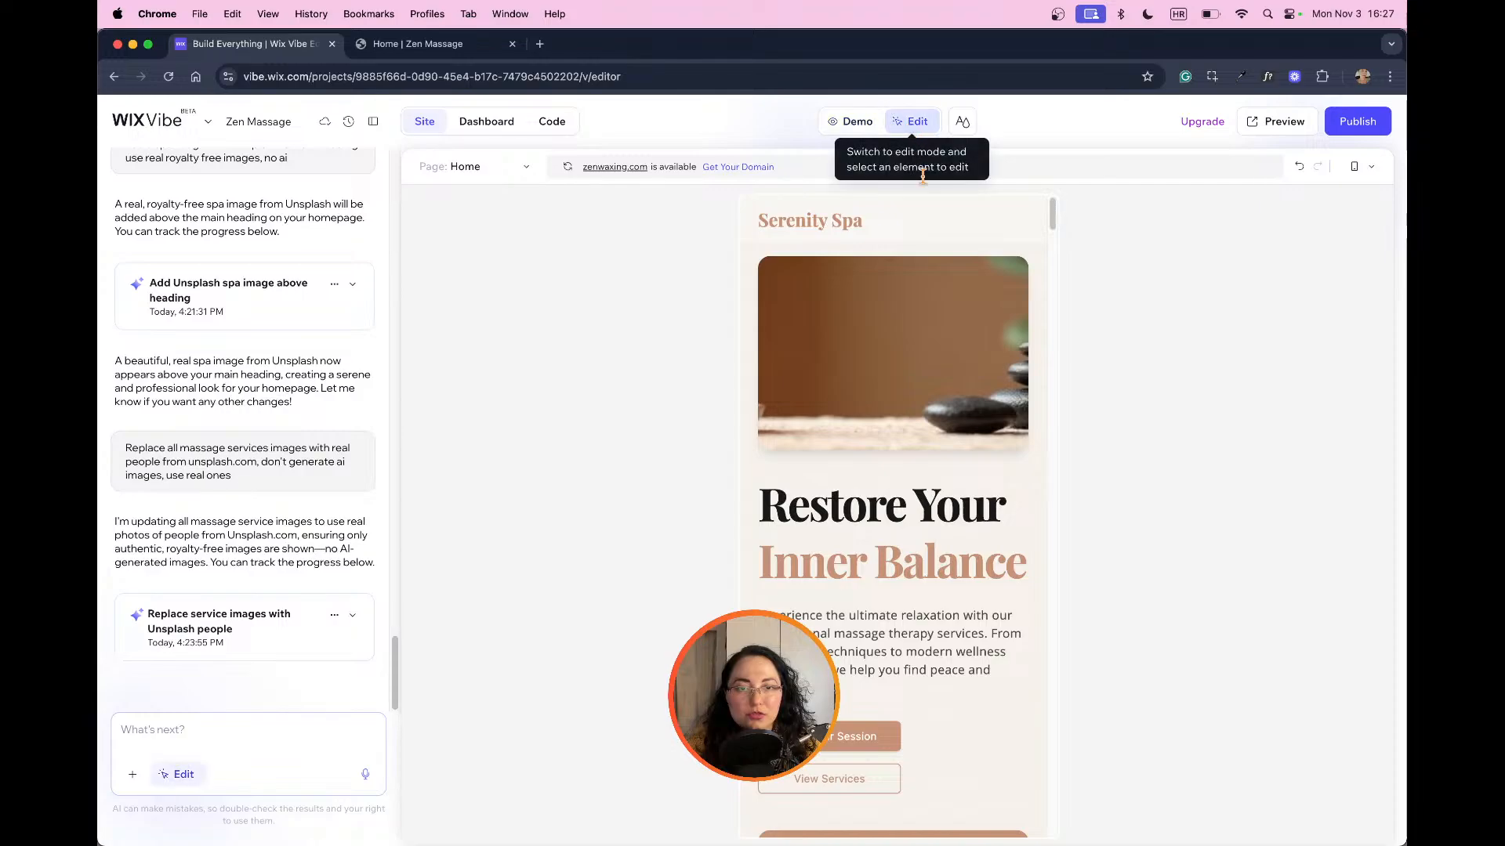
{"action": "left_click", "coordinate": [941, 354]}
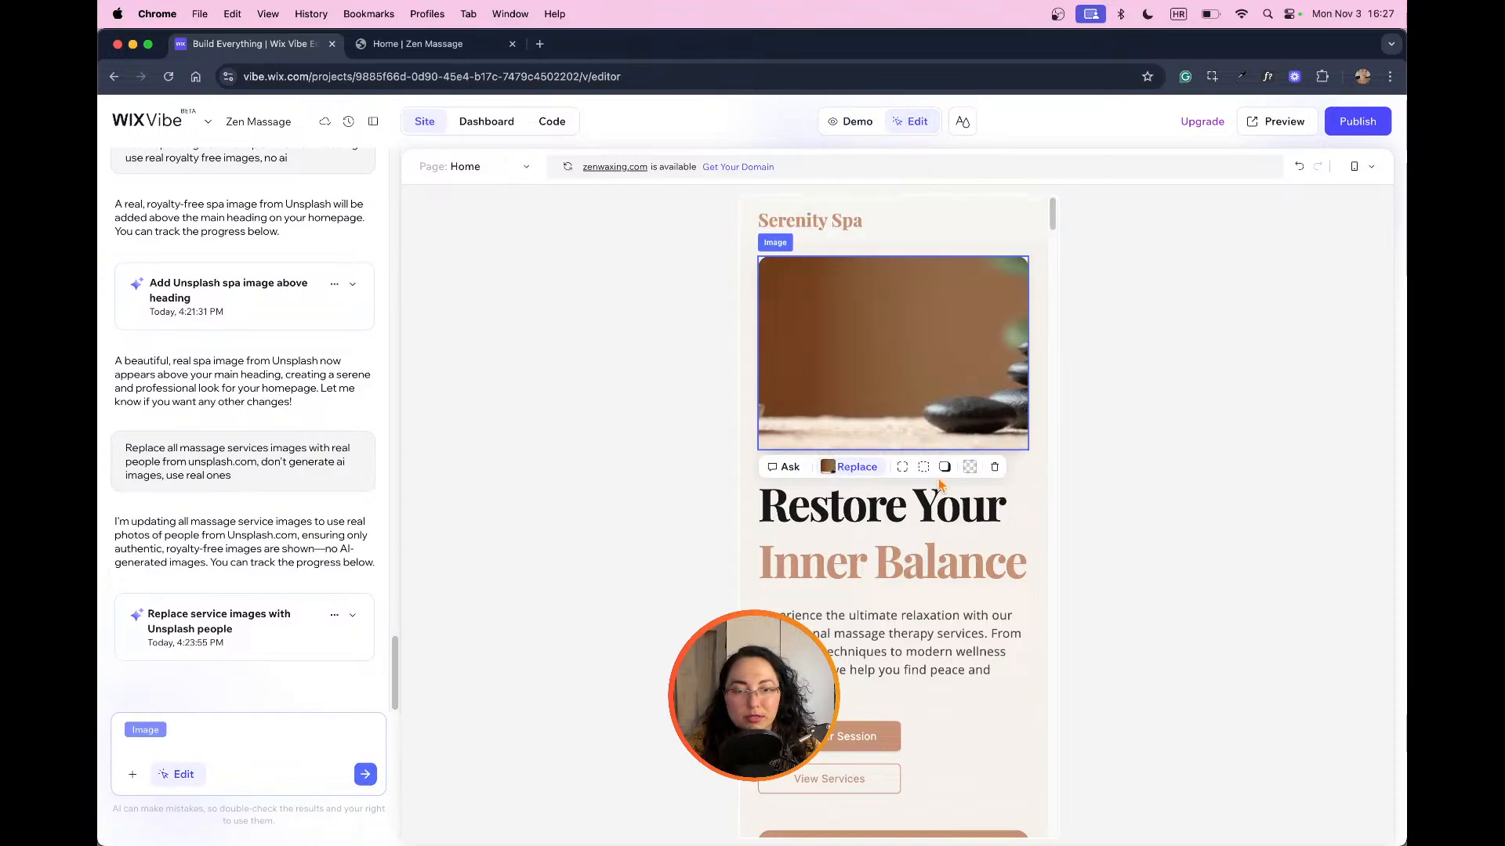
{"action": "left_click", "coordinate": [834, 470]}
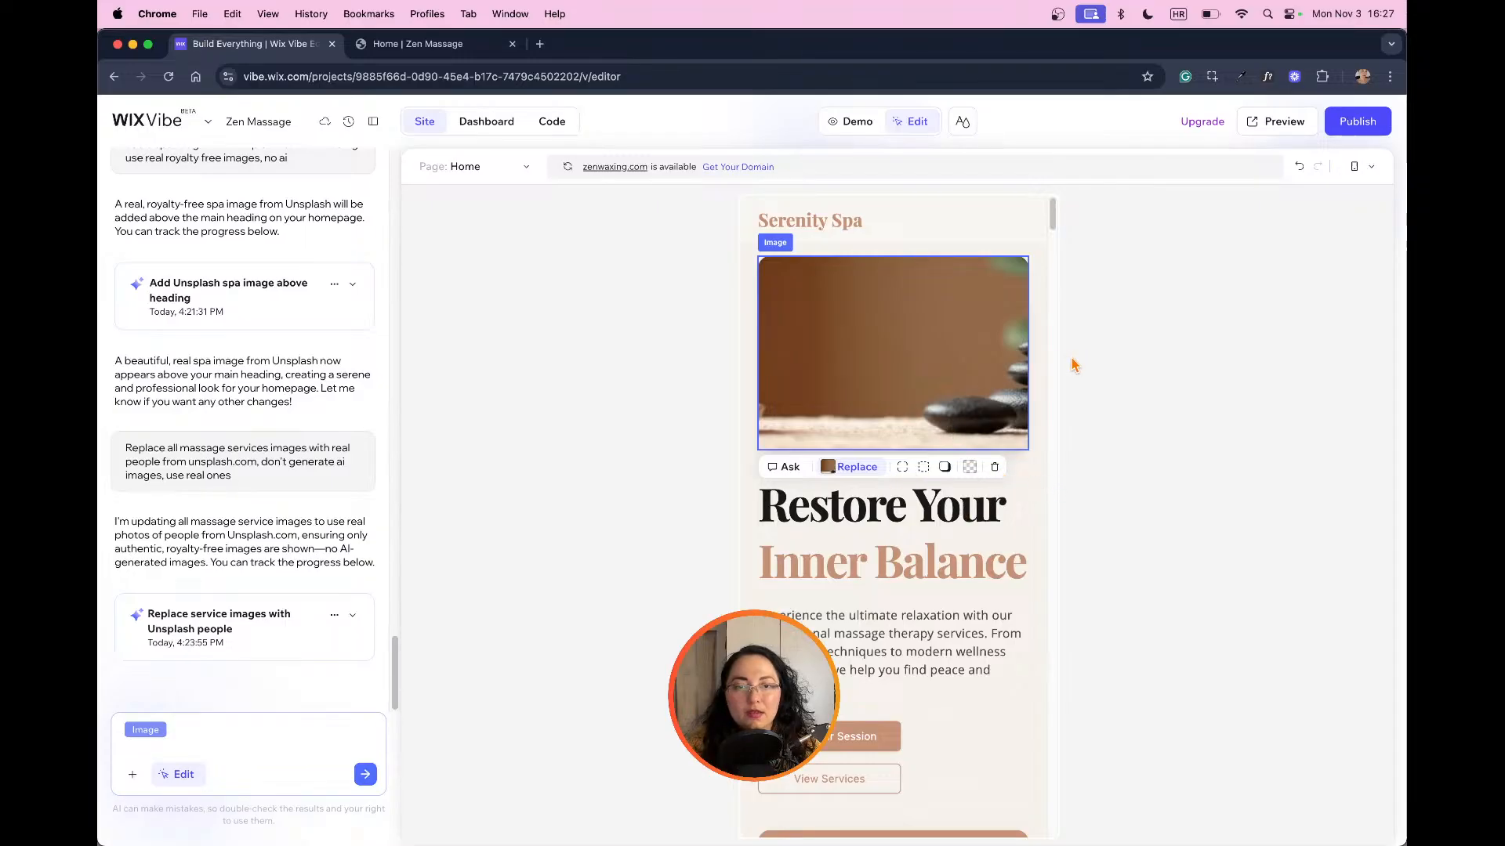
{"action": "left_click", "coordinate": [854, 466]}
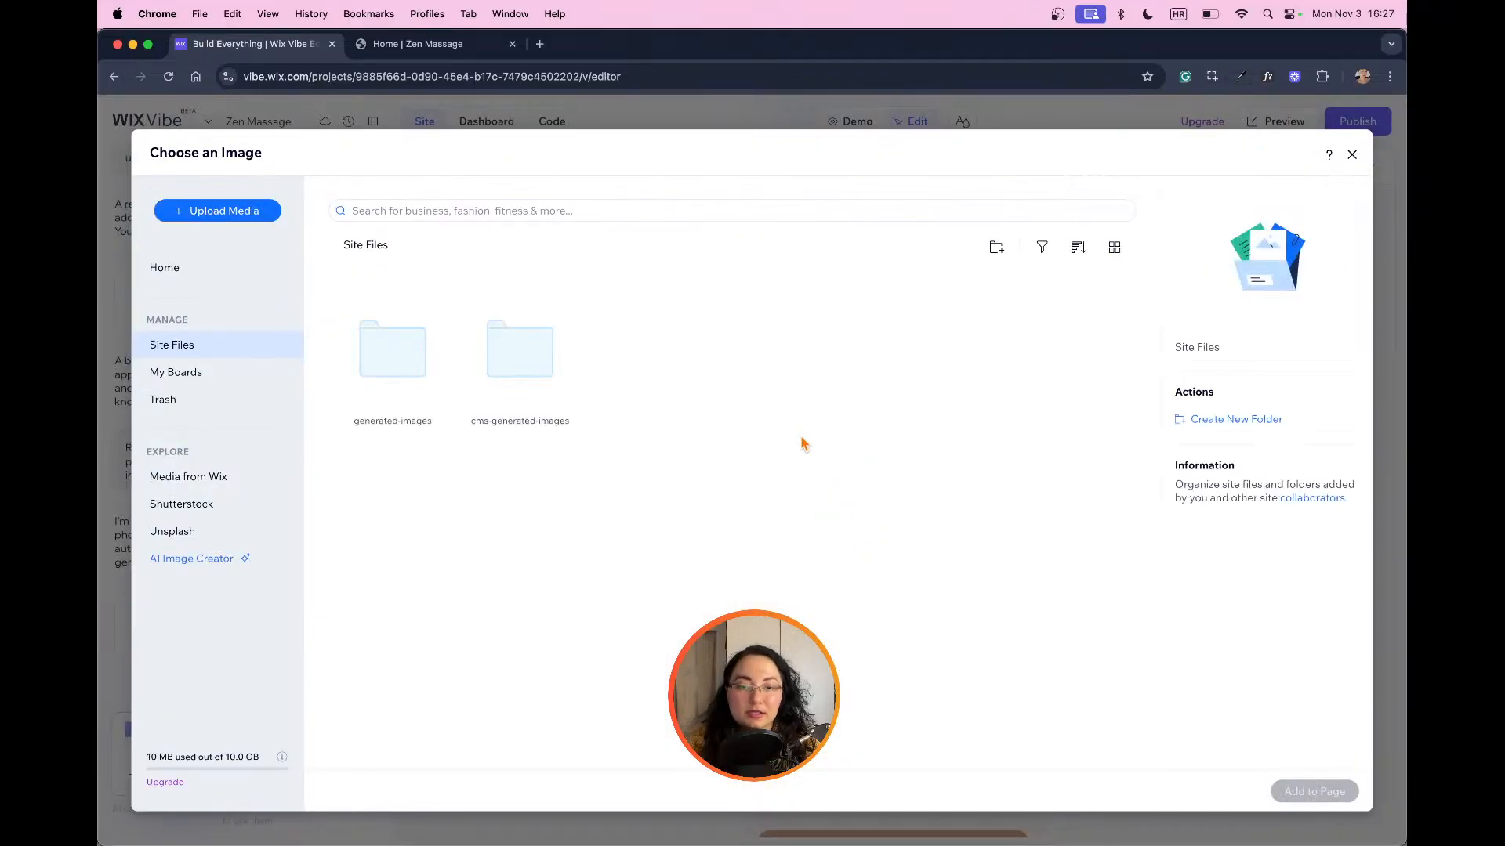
{"action": "left_click", "coordinate": [214, 478]}
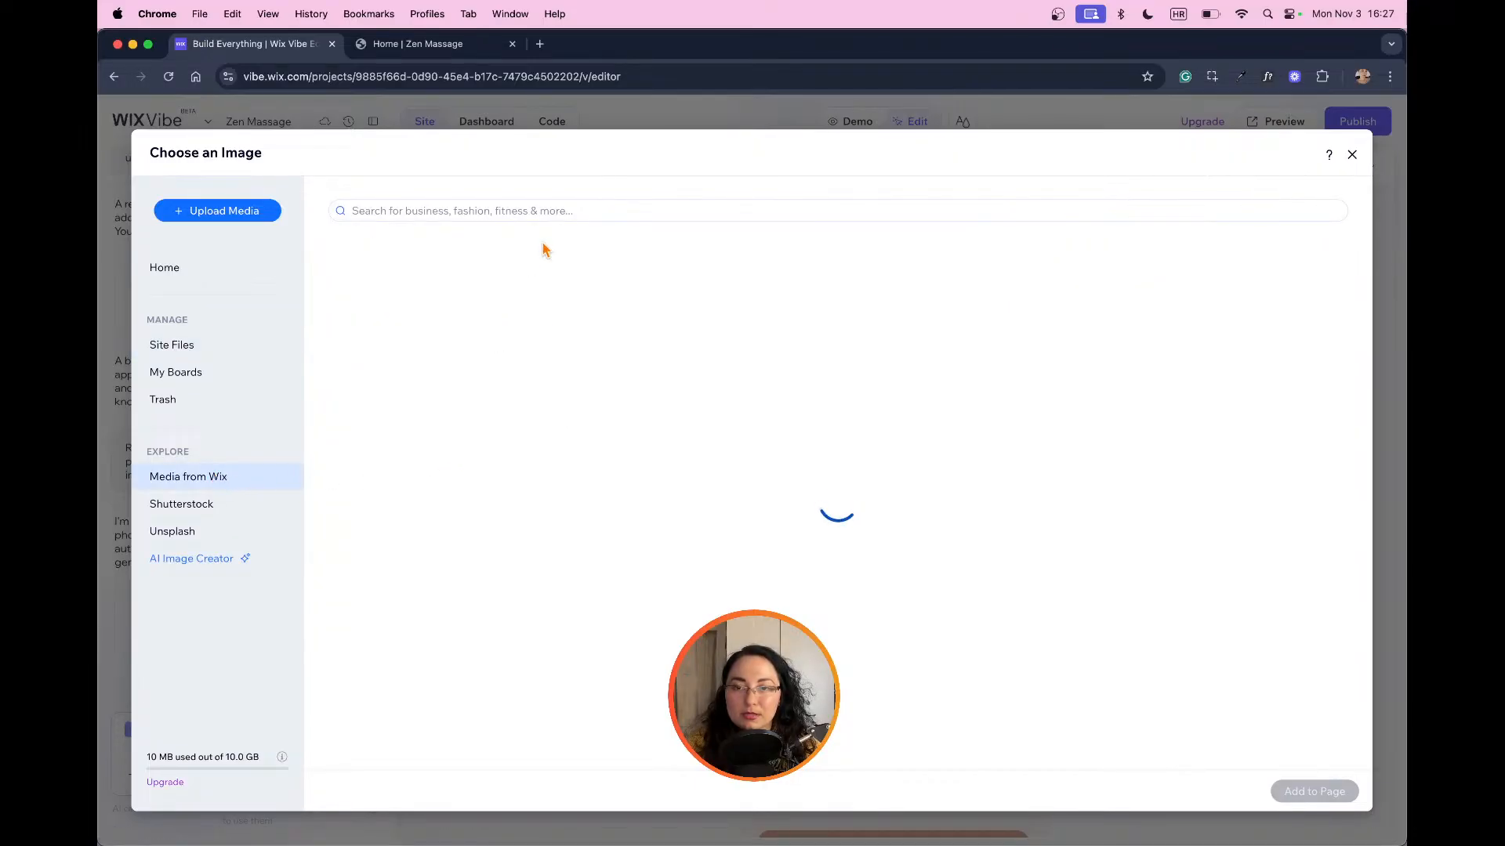
{"action": "left_click", "coordinate": [601, 207]}
{"action": "type", "text": "spa"}
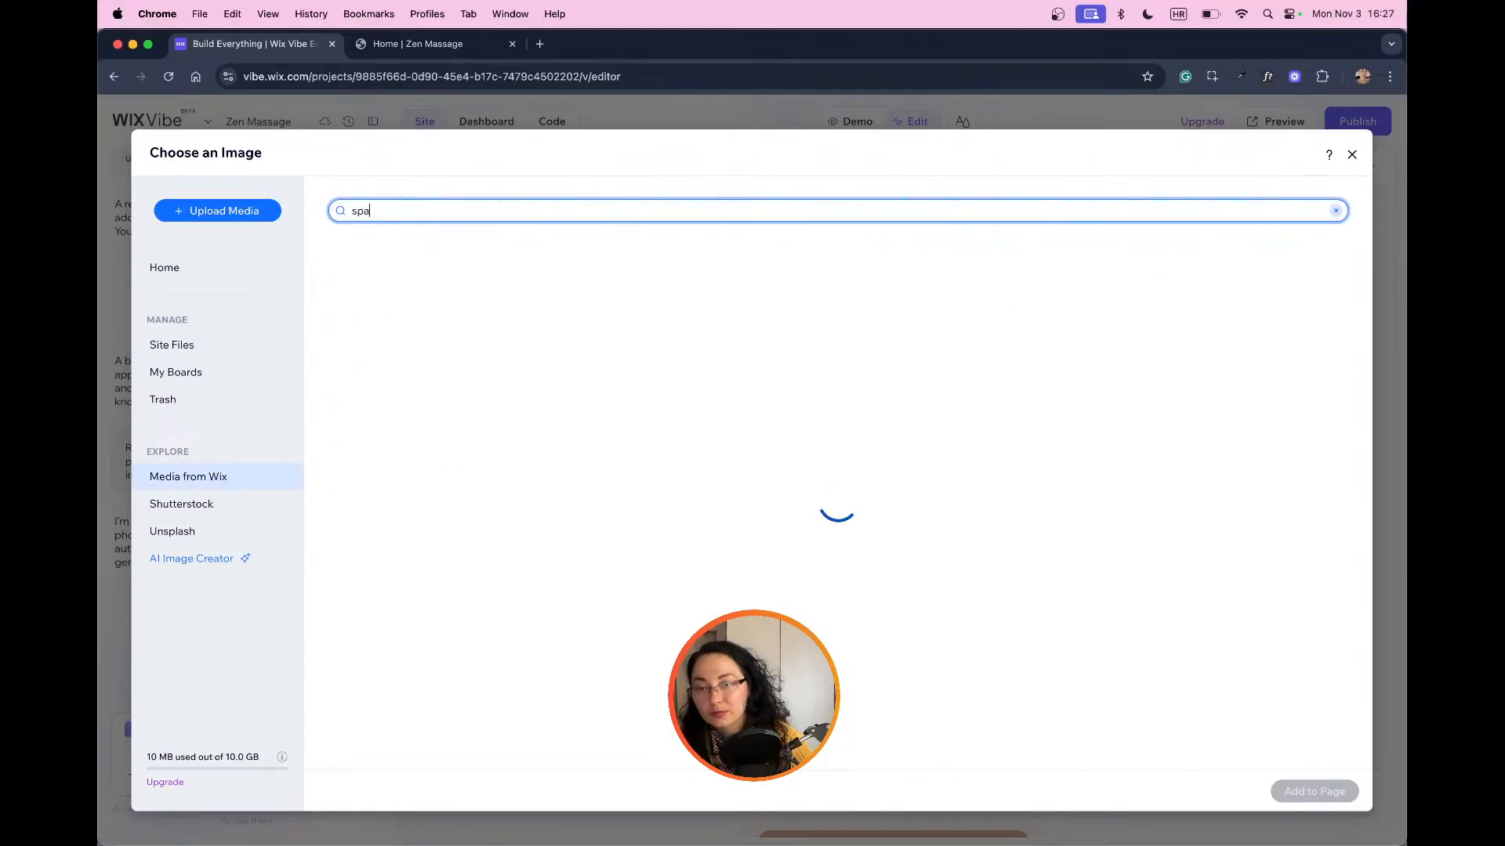
{"action": "key", "text": "Return"}
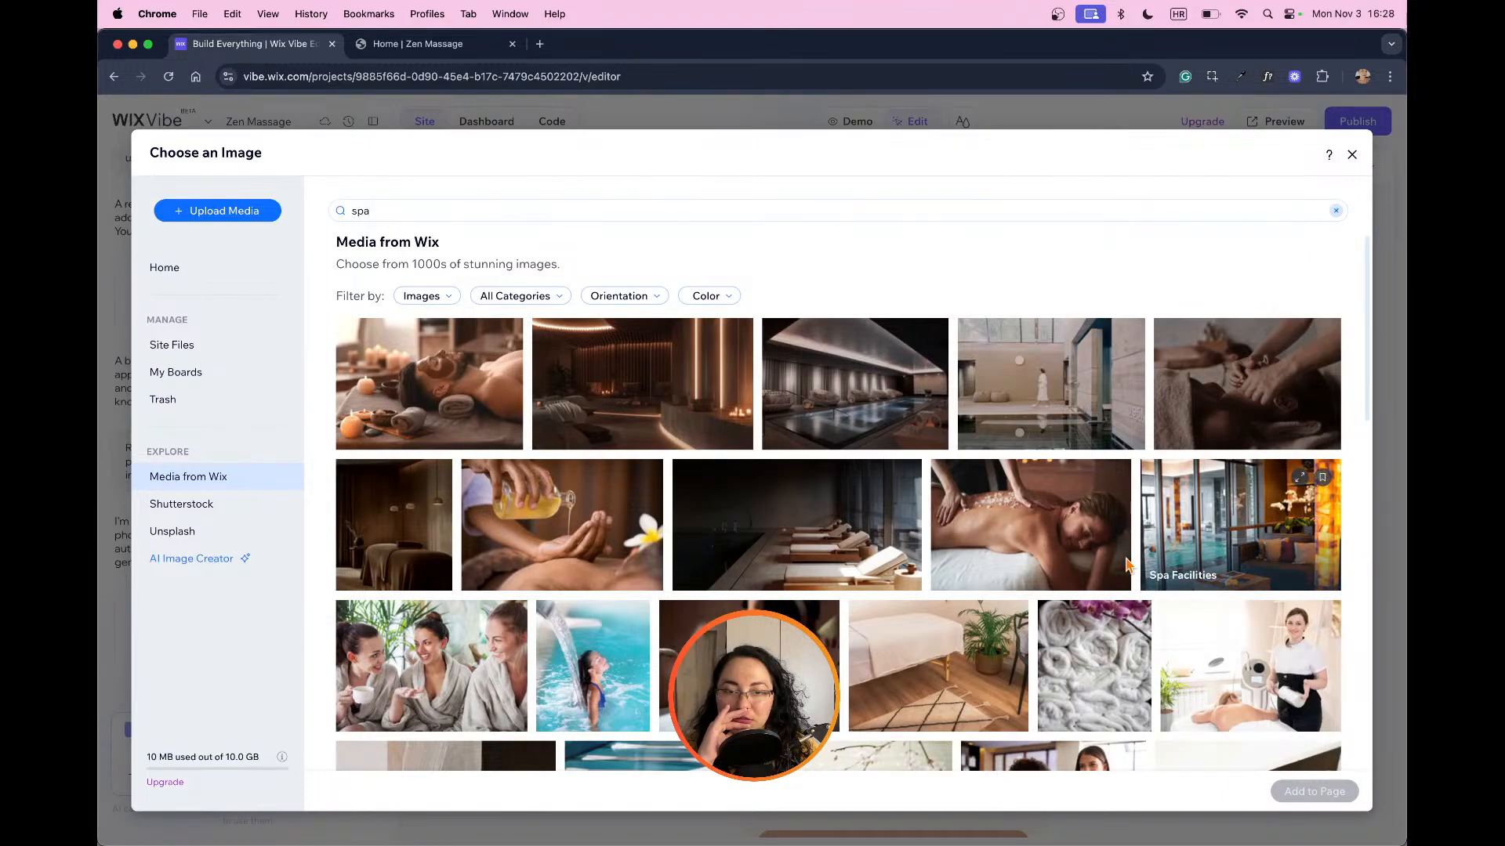
{"action": "left_click", "coordinate": [829, 555]}
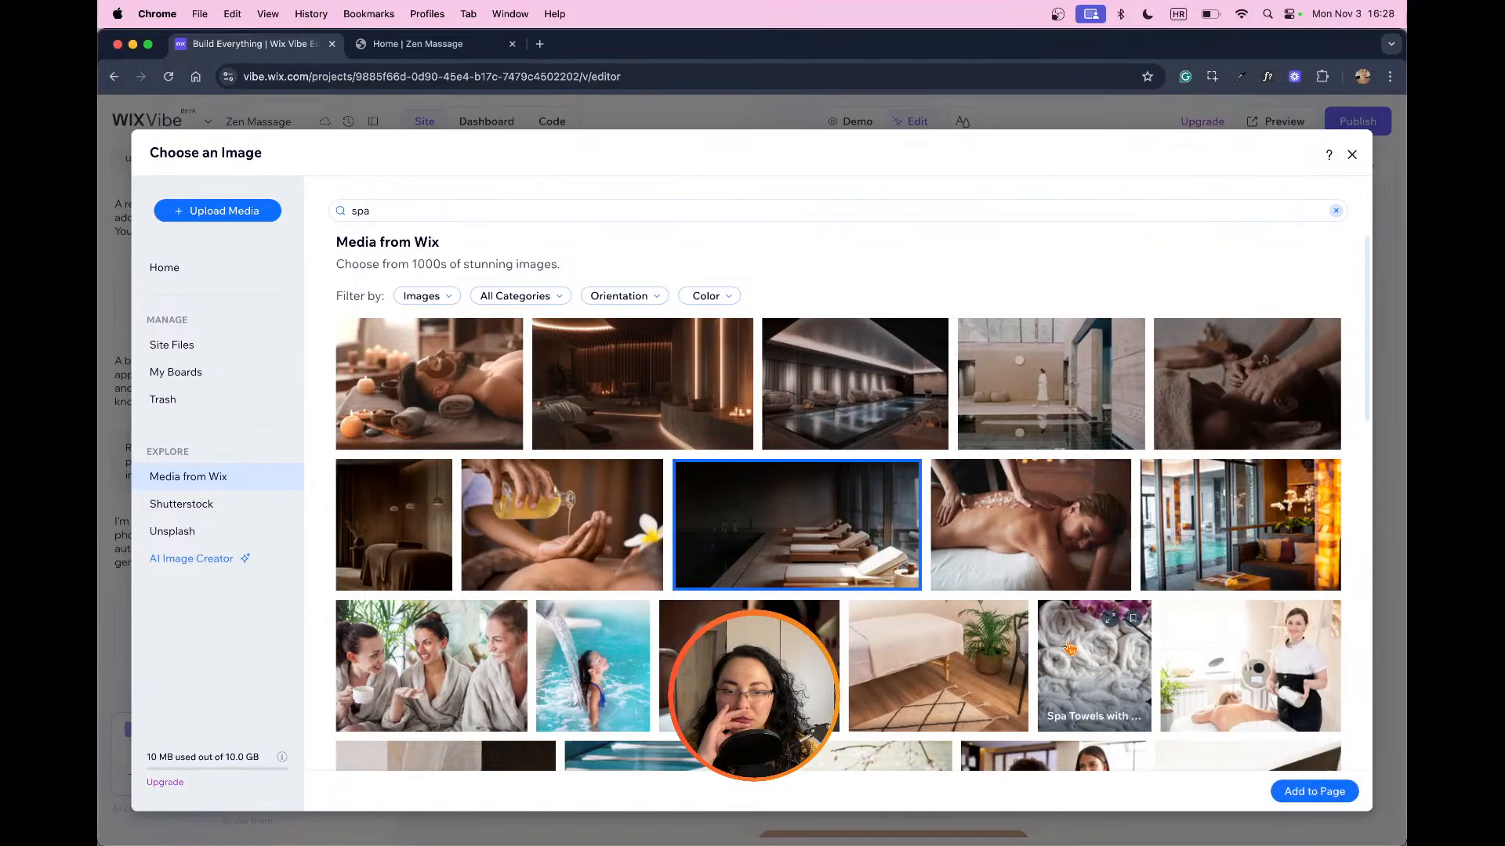
{"action": "left_click", "coordinate": [1324, 794]}
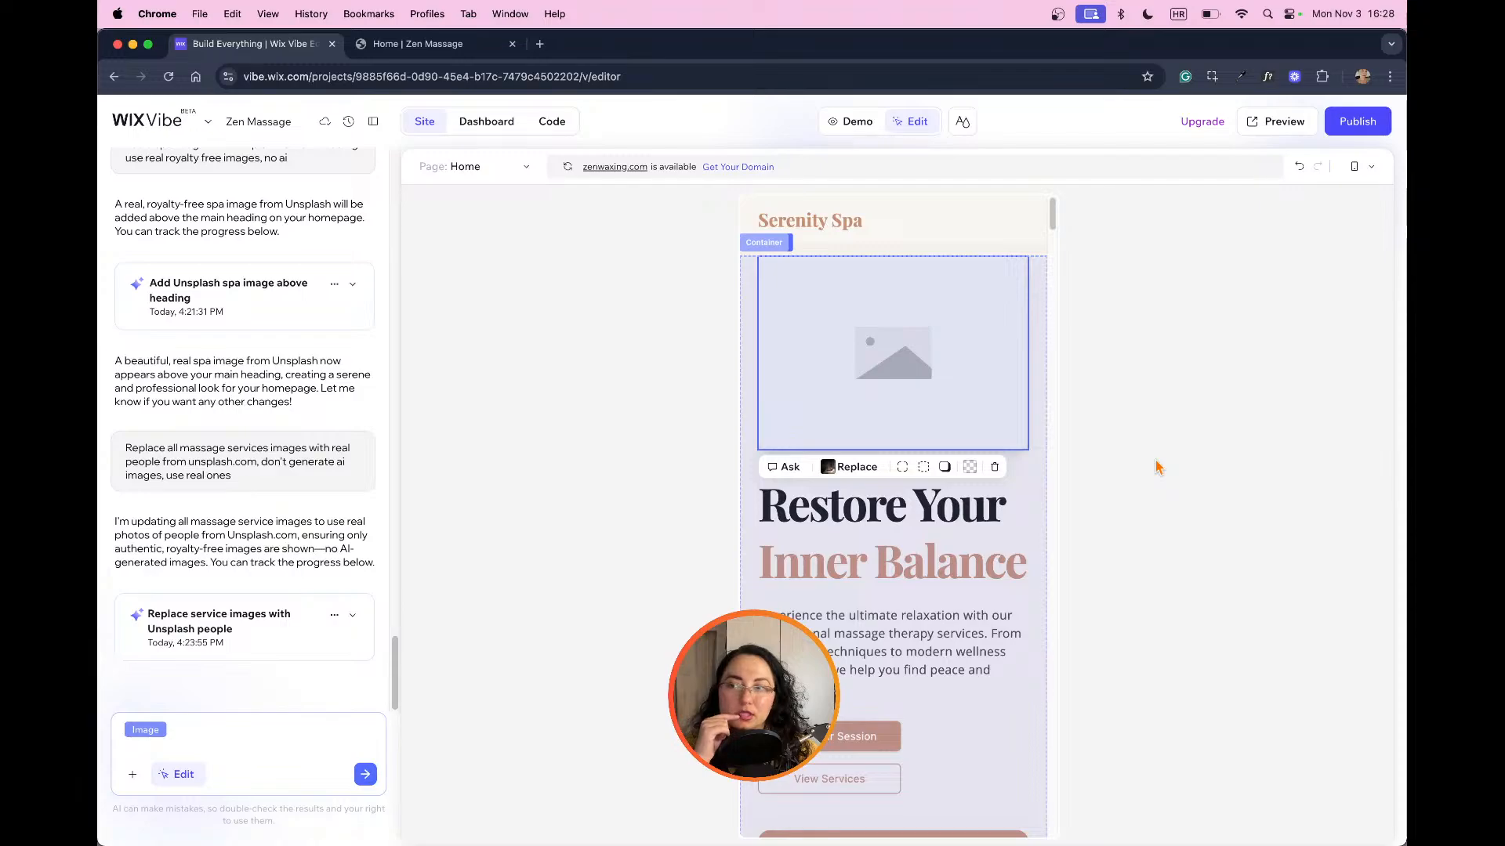
Step: Check the replaced hero image in desktop view and return to mobile view
{"action": "left_click", "coordinate": [983, 597]}
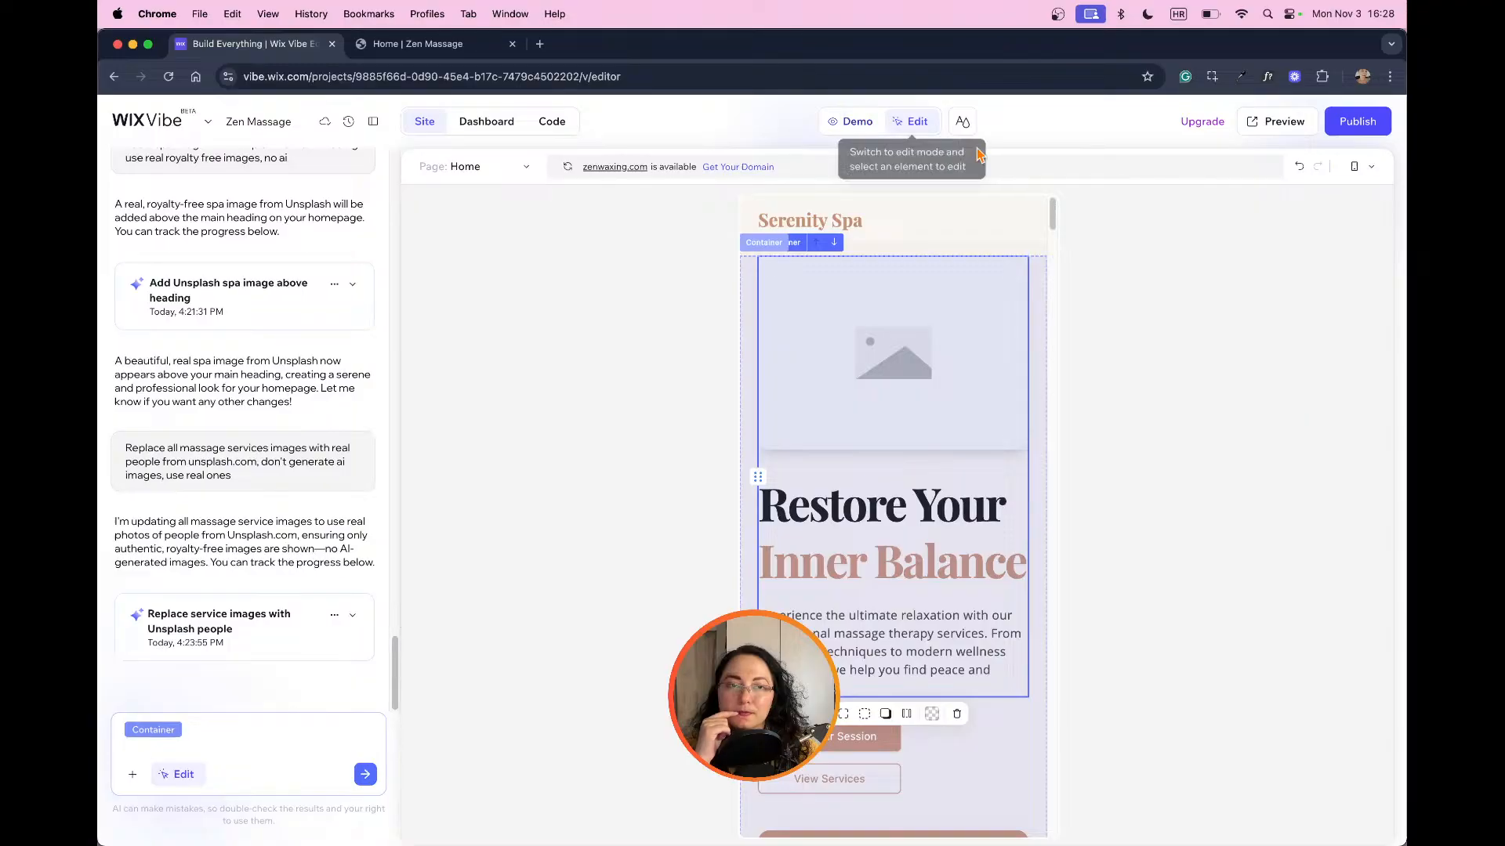
{"action": "left_click", "coordinate": [1360, 166]}
{"action": "left_click", "coordinate": [1367, 199]}
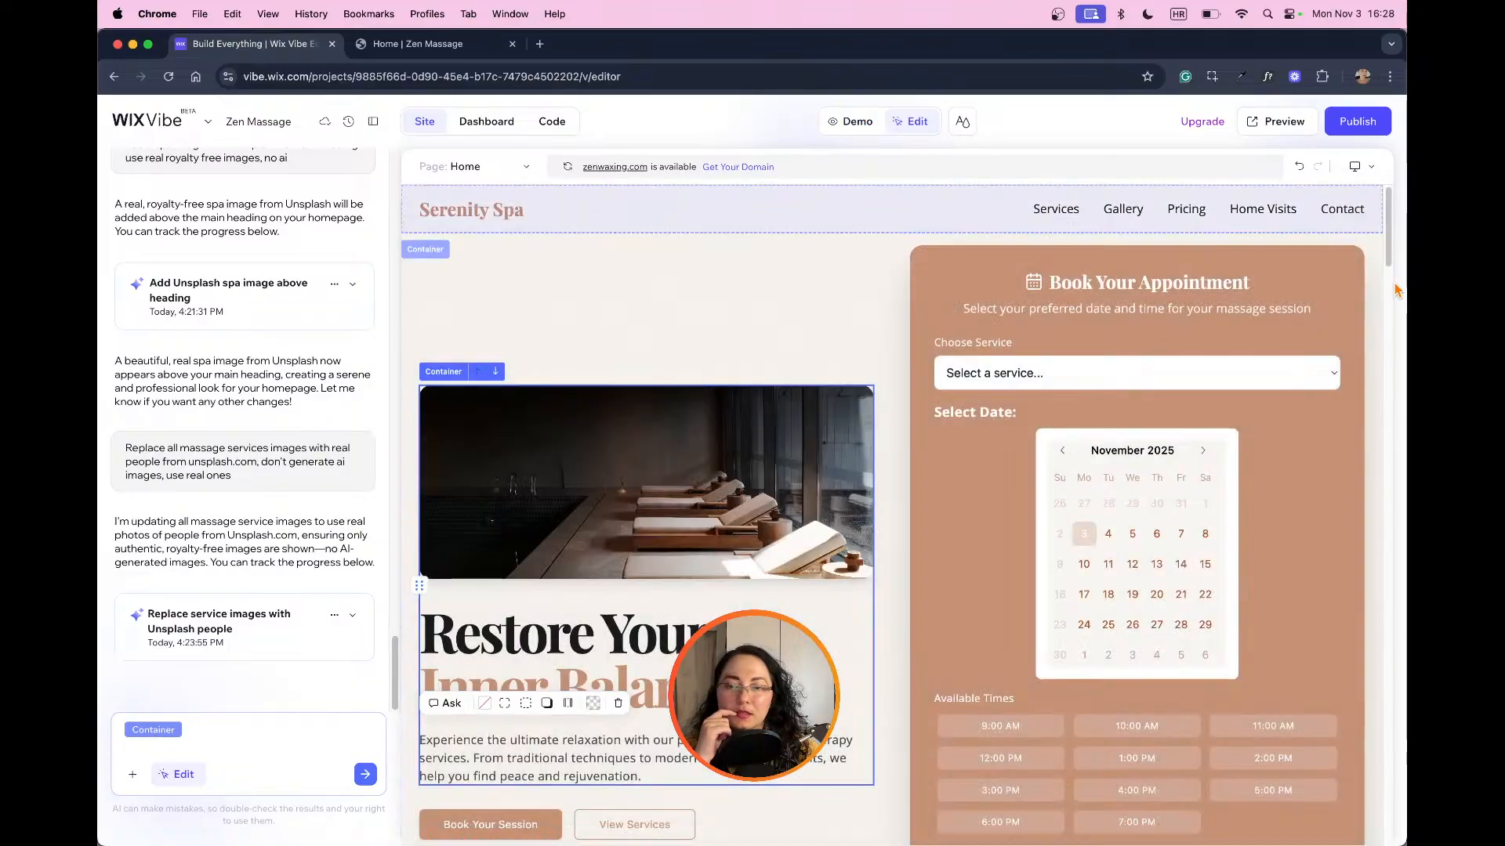
{"action": "left_click", "coordinate": [1360, 166]}
{"action": "left_click", "coordinate": [1350, 269]}
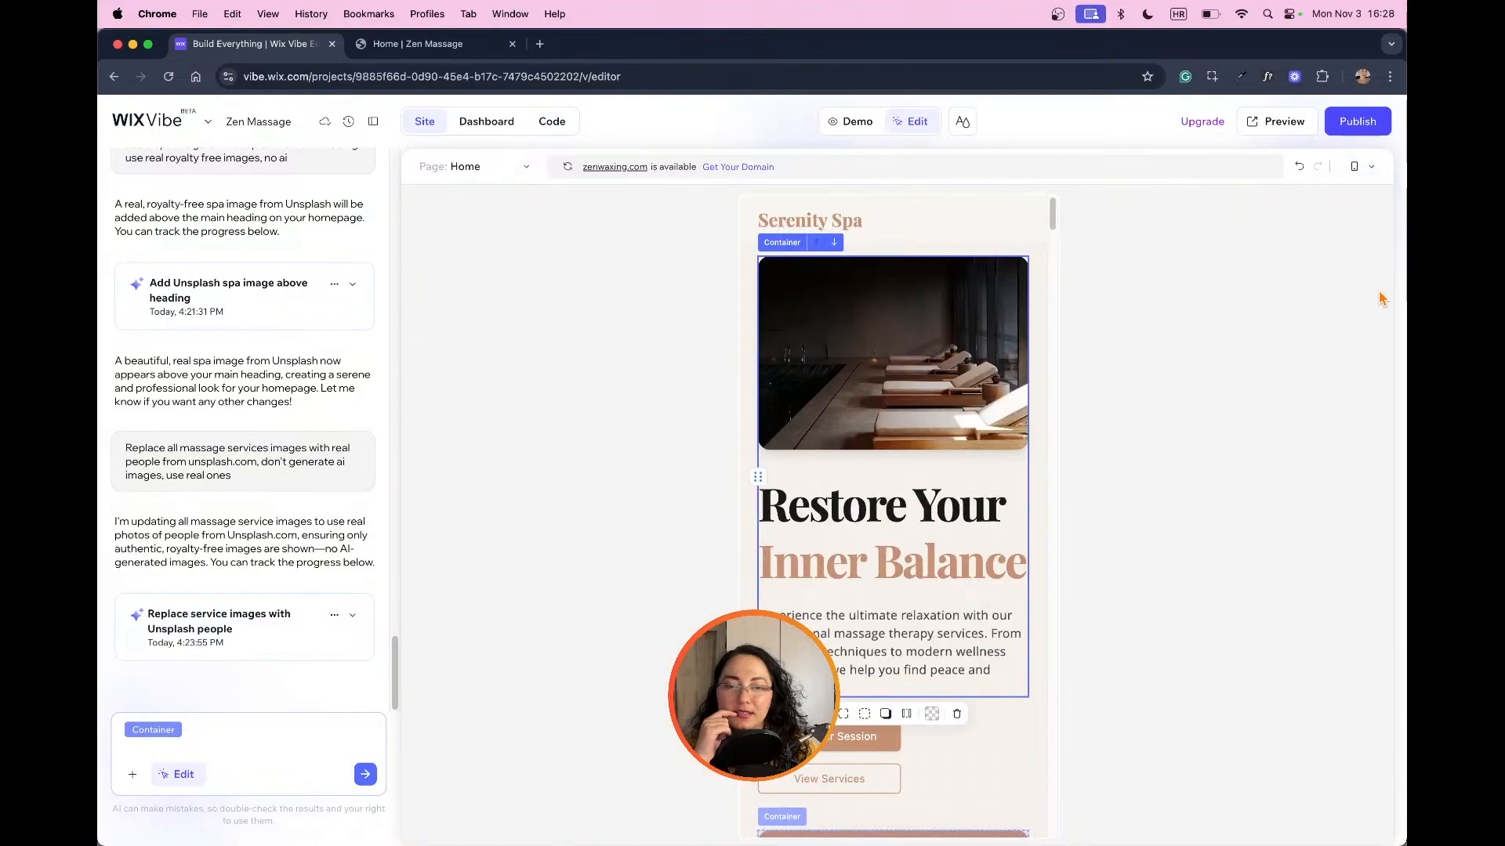
Step: Try left alignment on the "Book Your Appointment" heading and set it back to center alignment
{"action": "scroll", "coordinate": [1075, 524], "scroll_direction": "down", "scroll_amount": 5}
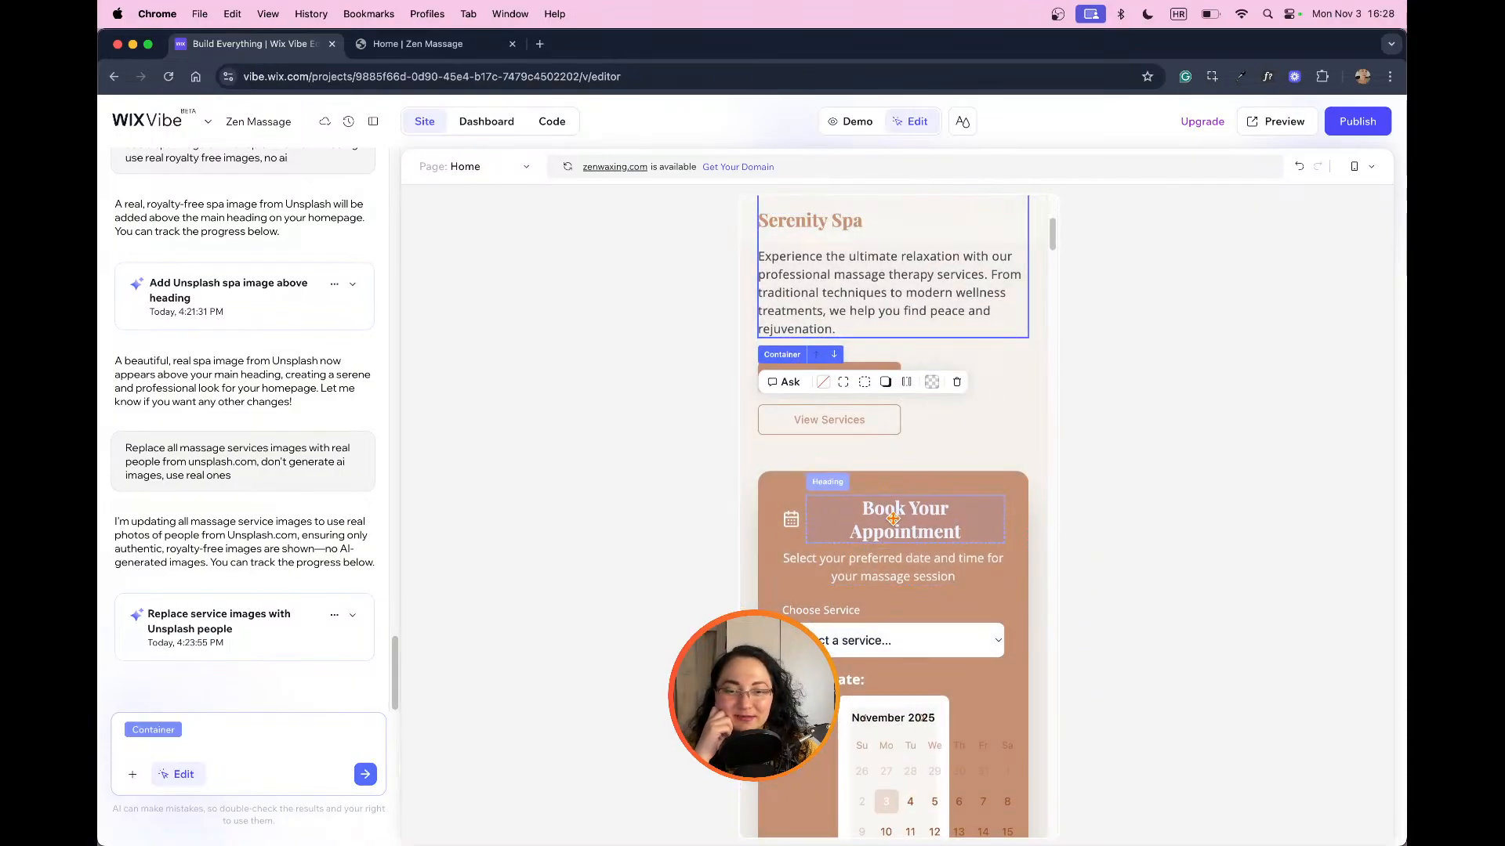
{"action": "left_click", "coordinate": [893, 519]}
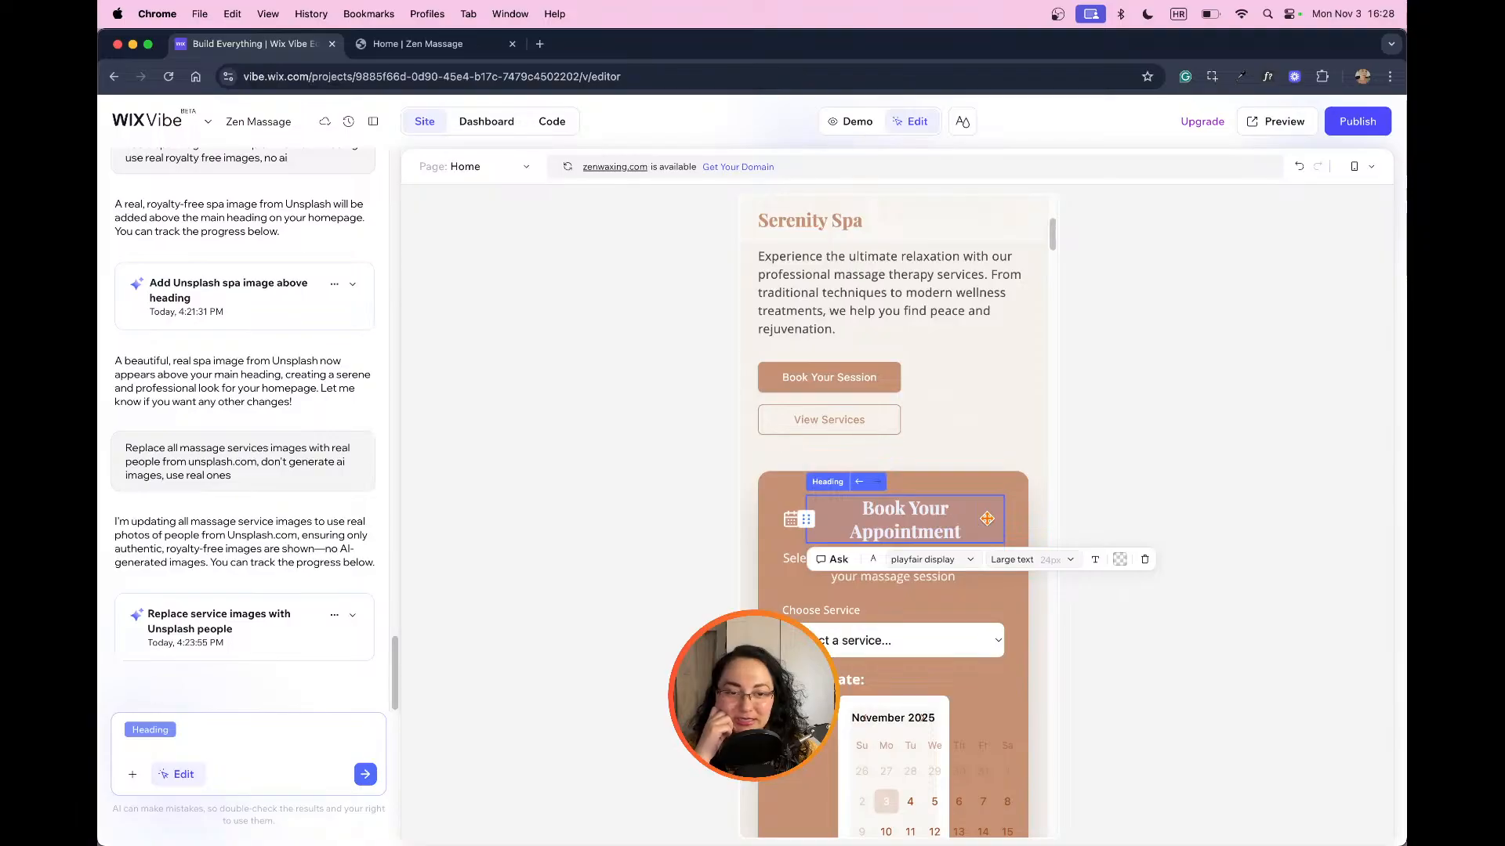
{"action": "left_click", "coordinate": [1095, 560]}
{"action": "left_click", "coordinate": [1095, 592]}
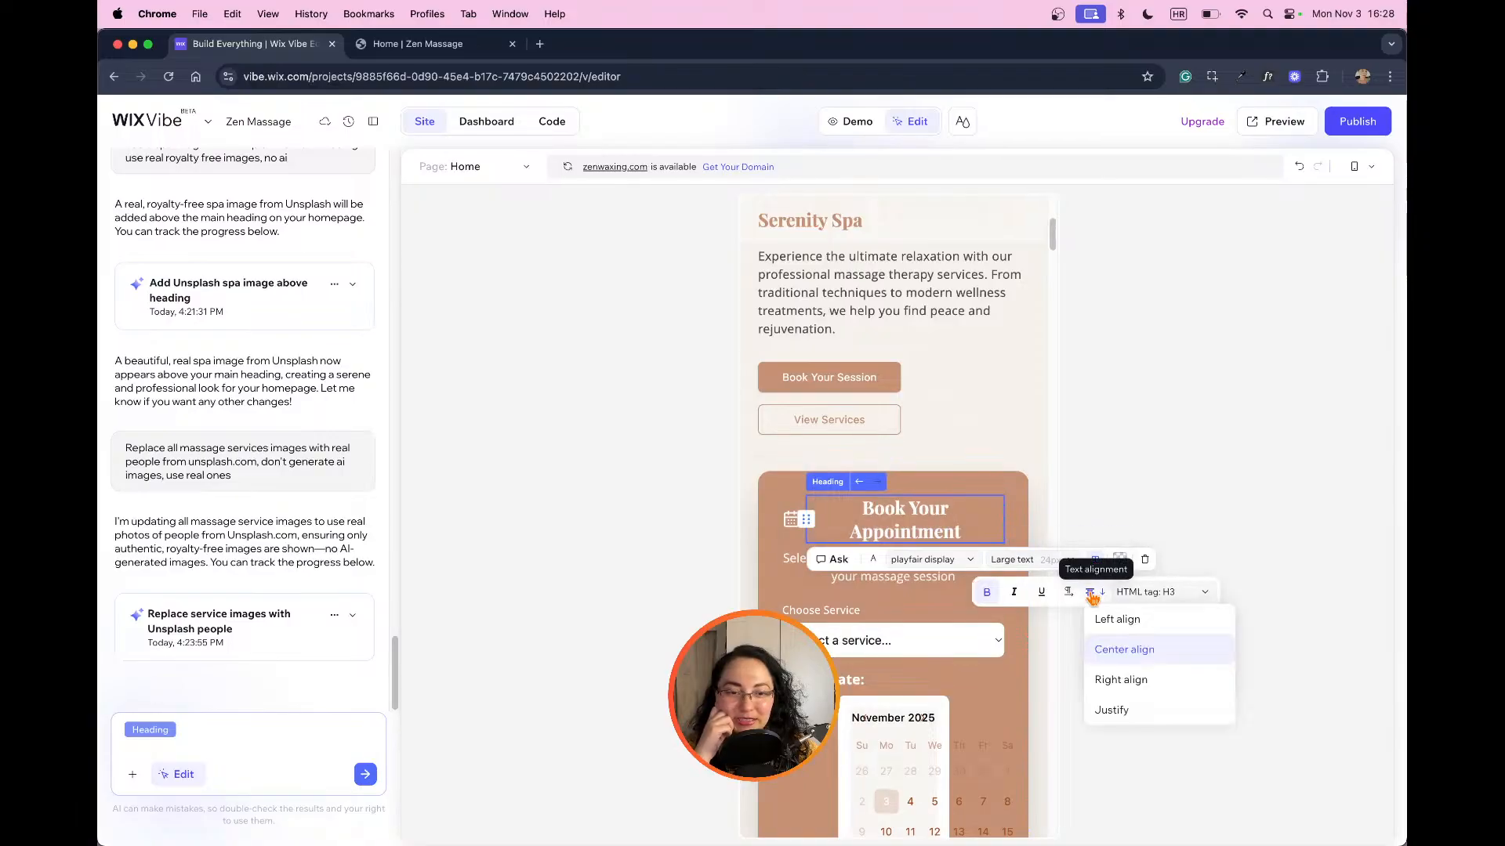
{"action": "left_click", "coordinate": [1114, 625]}
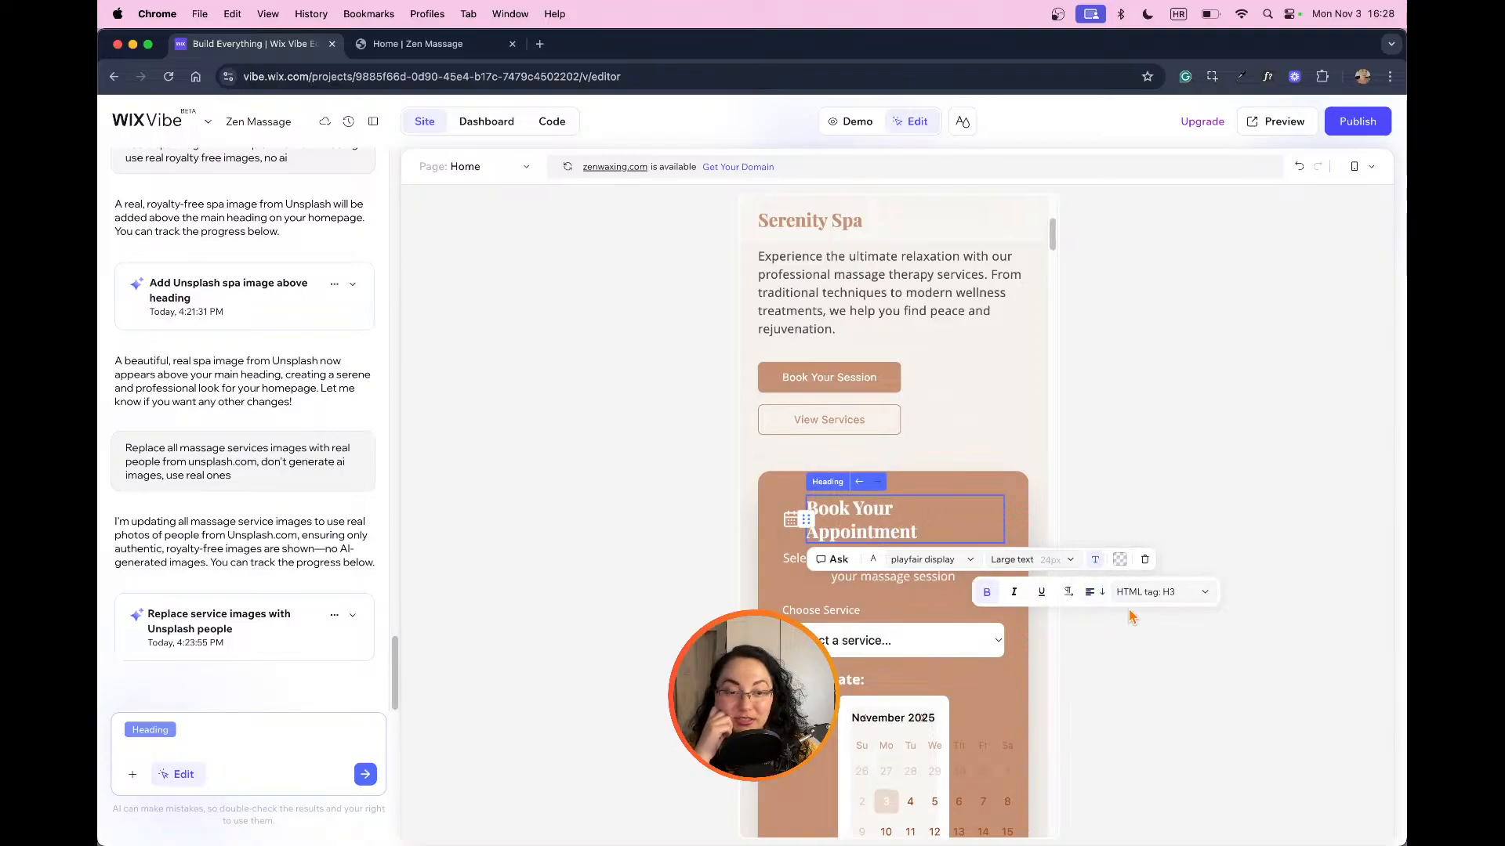
{"action": "left_click", "coordinate": [1095, 592]}
{"action": "left_click", "coordinate": [1131, 651]}
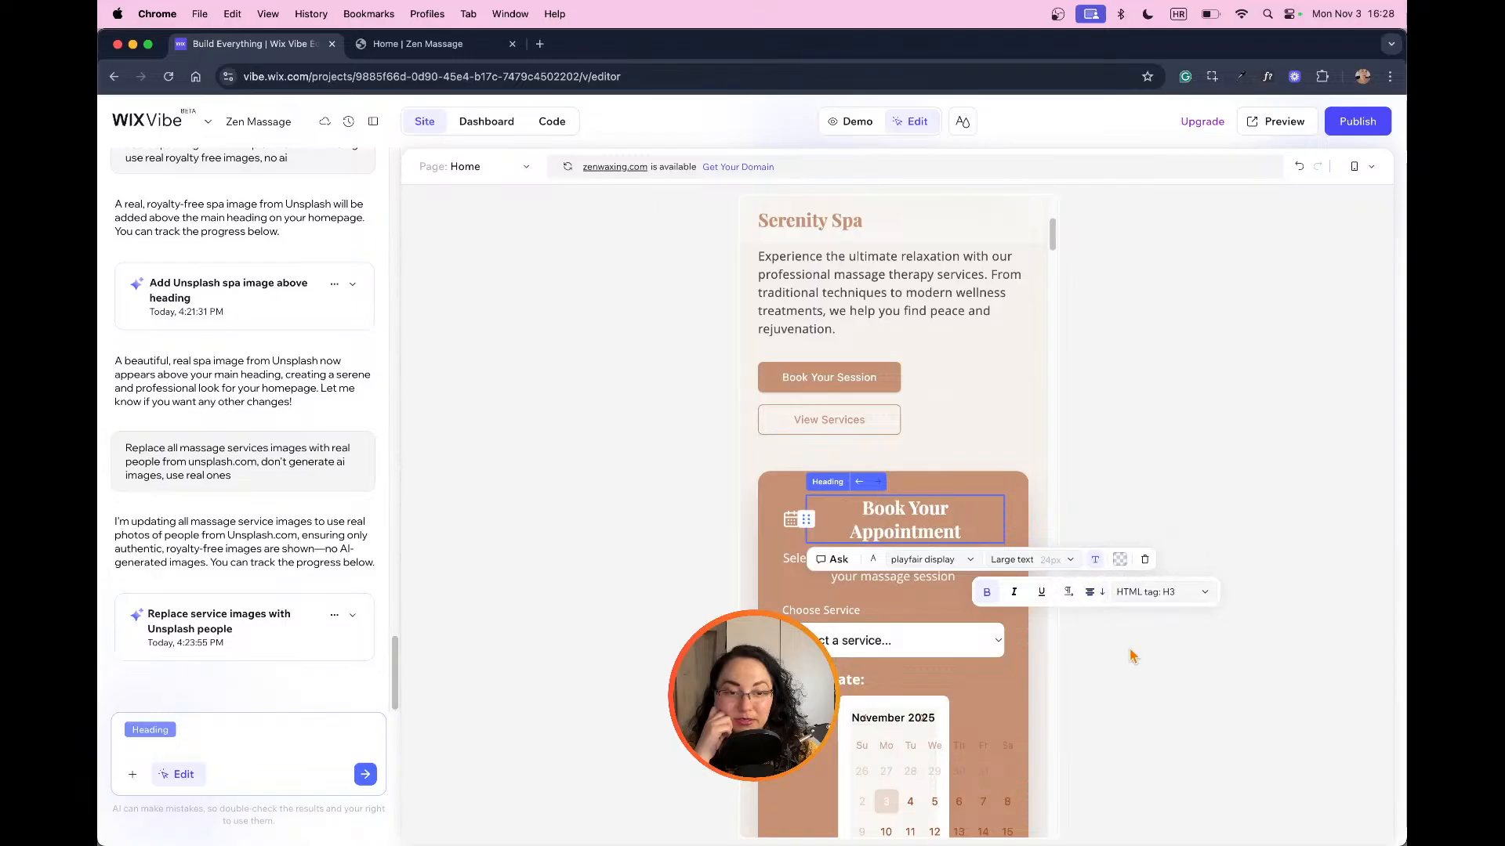
{"action": "left_click", "coordinate": [1166, 593]}
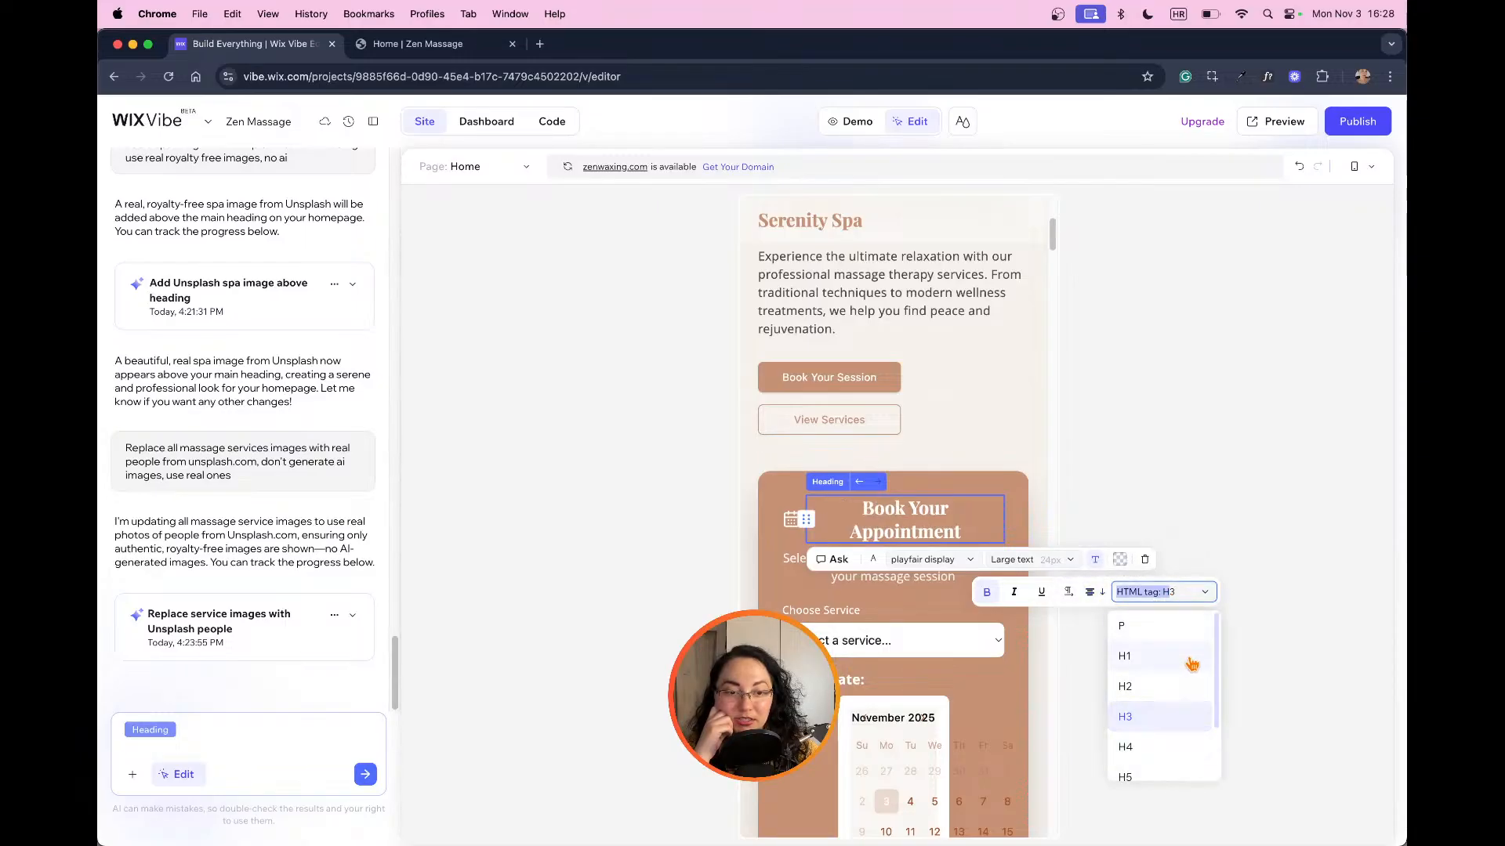
{"action": "left_click", "coordinate": [1211, 563]}
Step: Try to edit the text of the "Book Your Appointment" heading directly in the booking form
{"action": "left_click", "coordinate": [1144, 559]}
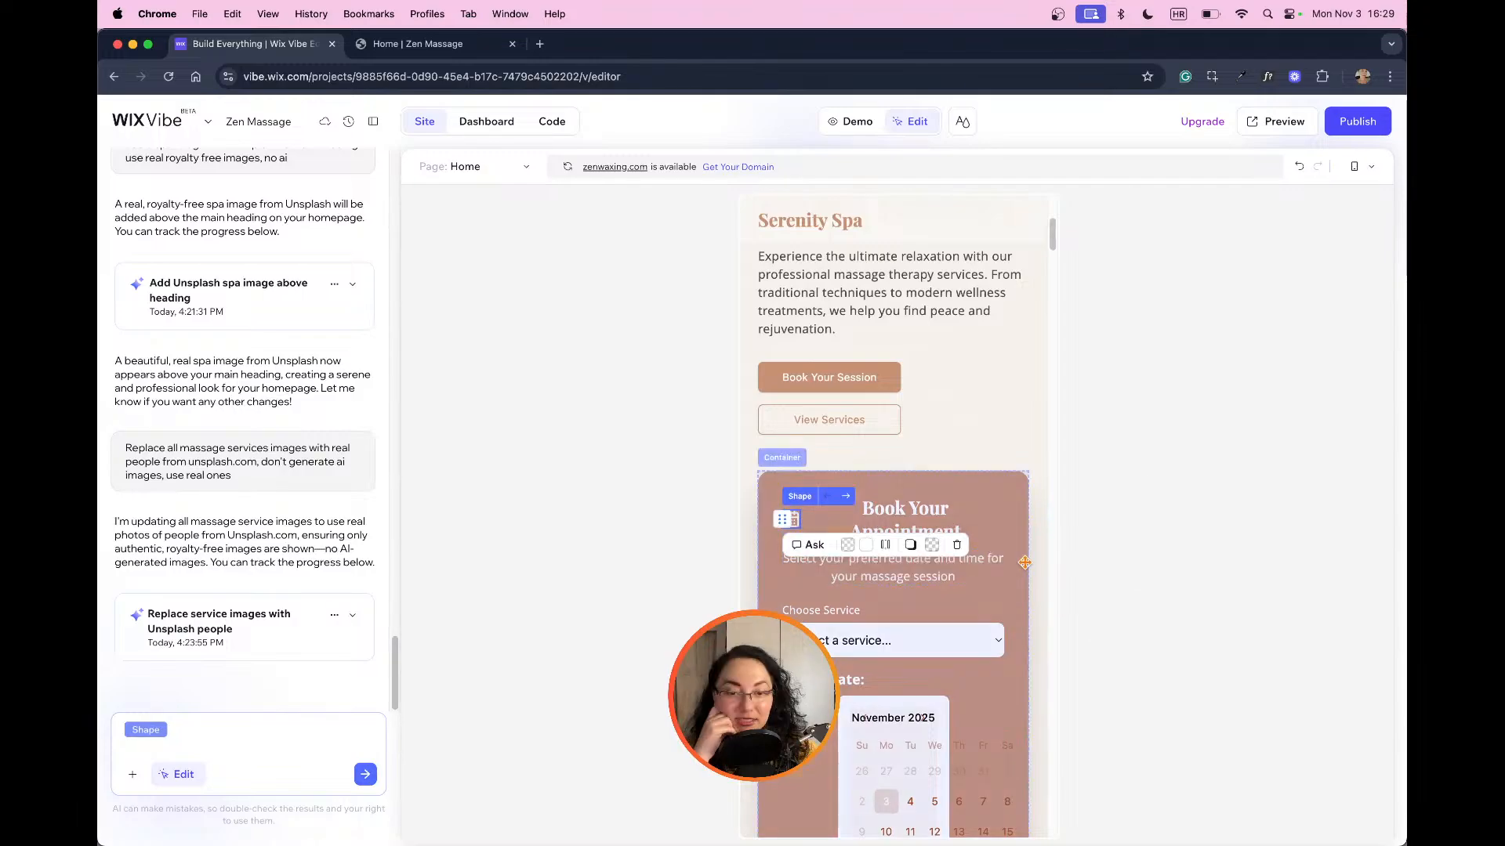
{"action": "left_click", "coordinate": [918, 521]}
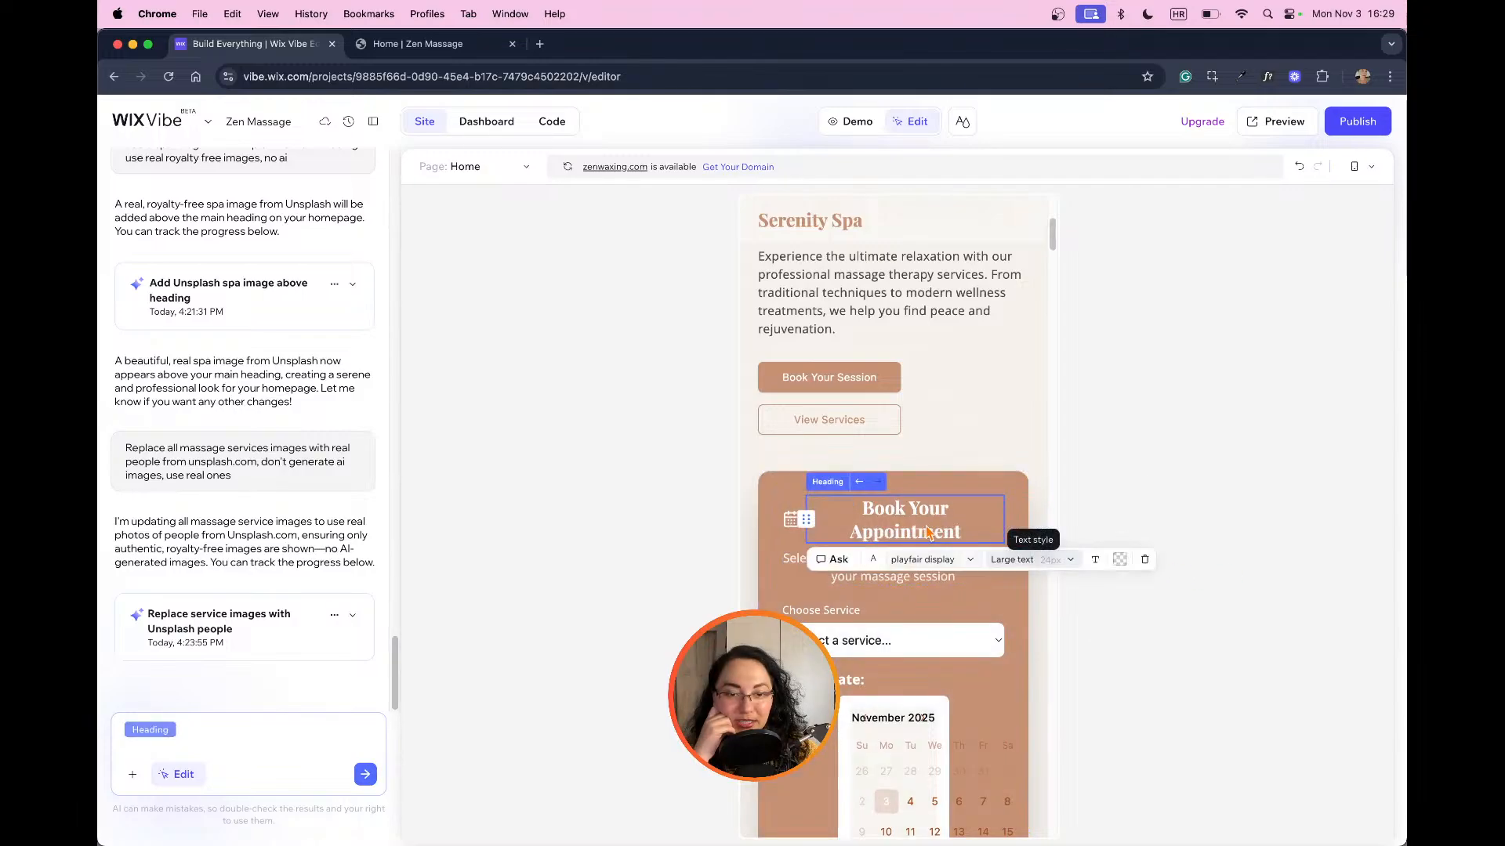
{"action": "double_click", "coordinate": [947, 522]}
{"action": "left_click", "coordinate": [956, 524]}
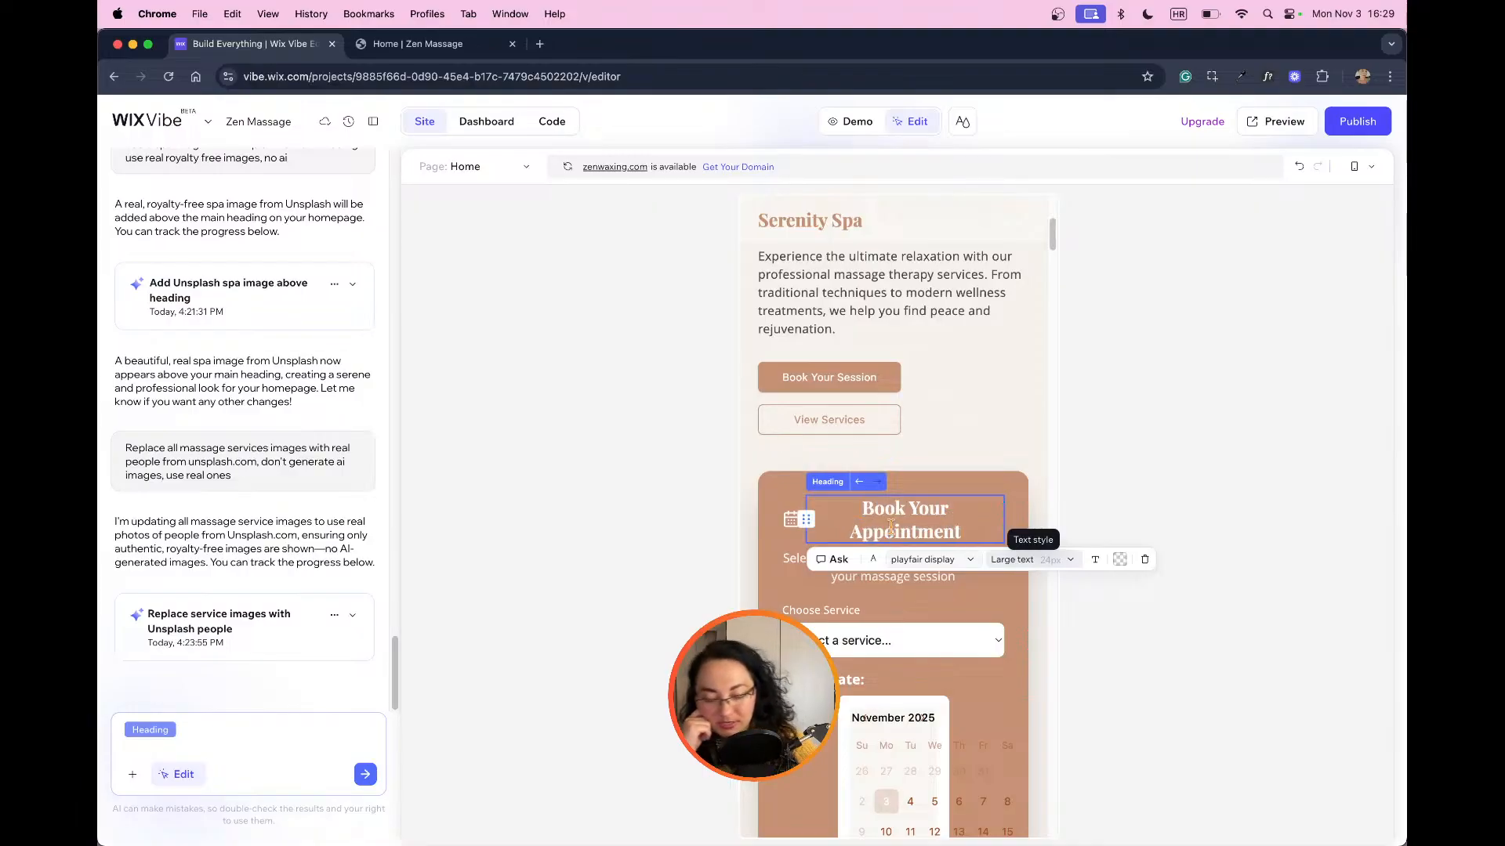
{"action": "key", "text": "BackSpace"}
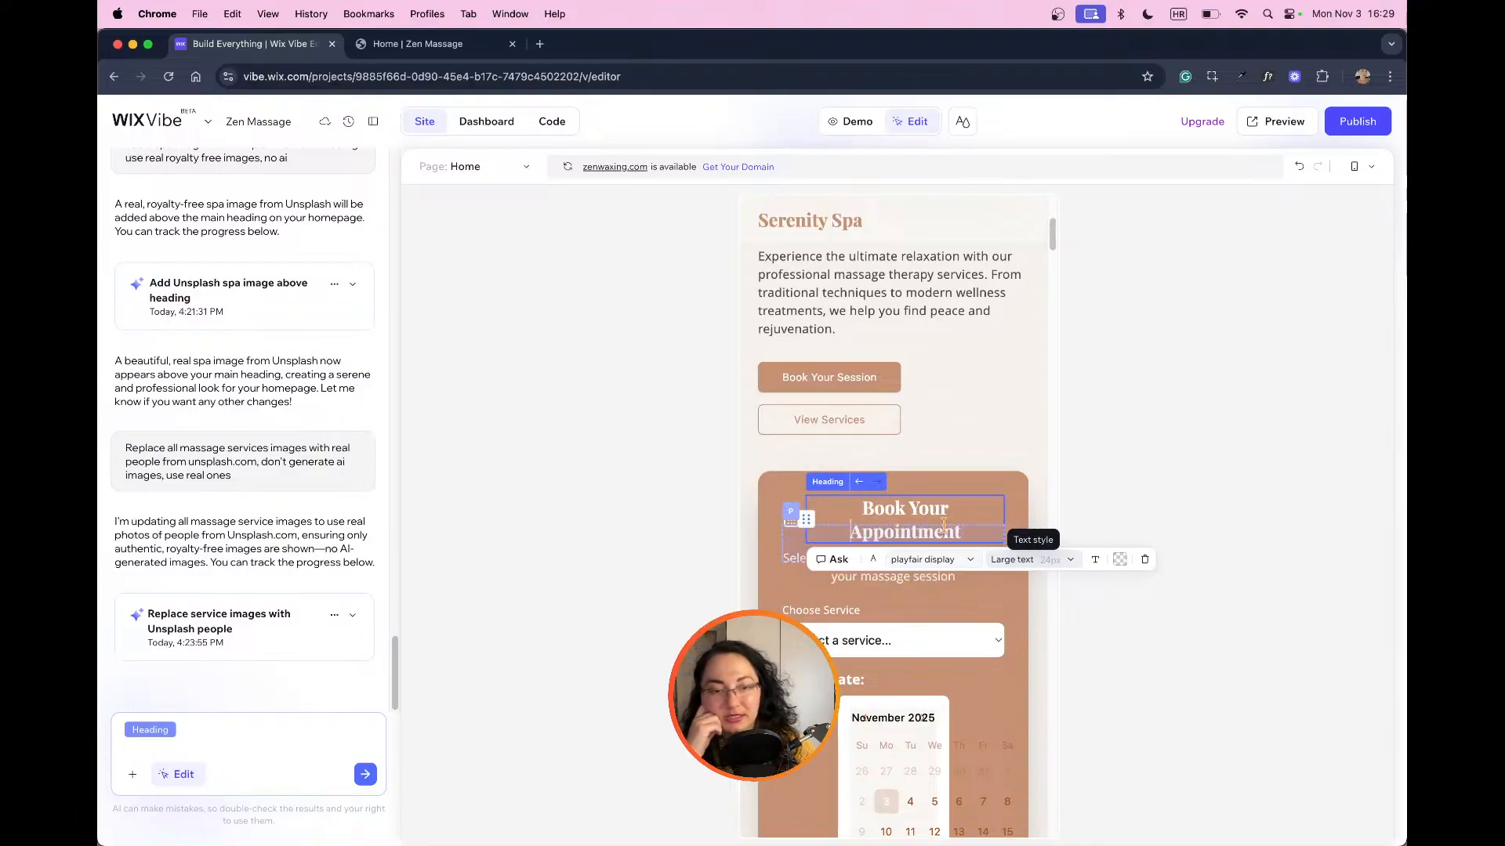
Step: Delete the calendar icon beside the "Book Your Appointment" heading
{"action": "left_click", "coordinate": [790, 519]}
{"action": "right_click", "coordinate": [789, 522]}
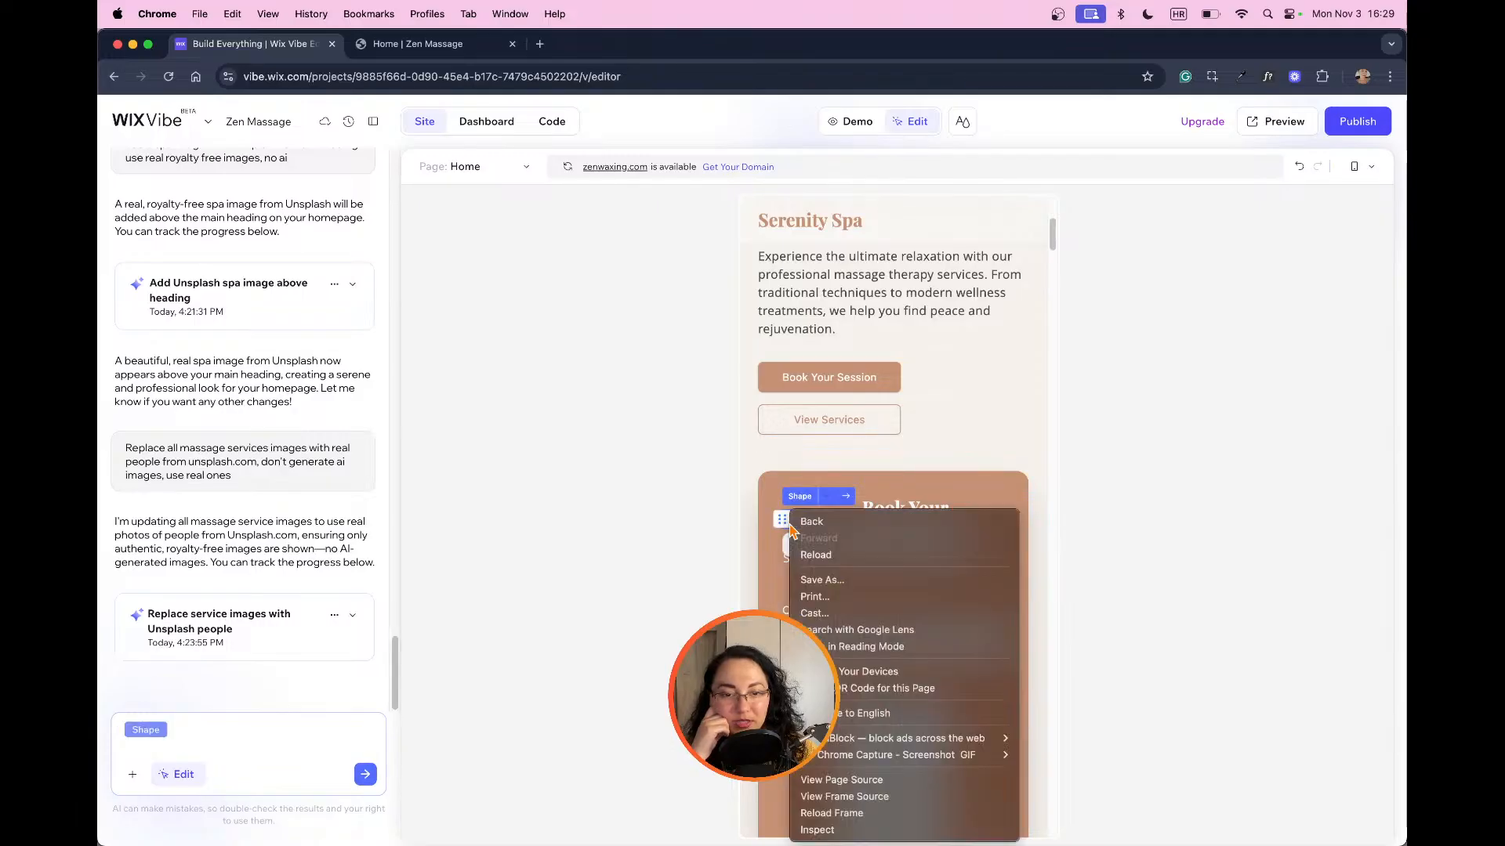
{"action": "left_click", "coordinate": [786, 522]}
{"action": "mouse_move", "coordinate": [786, 521]}
{"action": "left_mouse_down"}
{"action": "mouse_move", "coordinate": [912, 574]}
{"action": "mouse_move", "coordinate": [793, 523]}
{"action": "left_mouse_up"}
{"action": "left_click", "coordinate": [808, 525]}
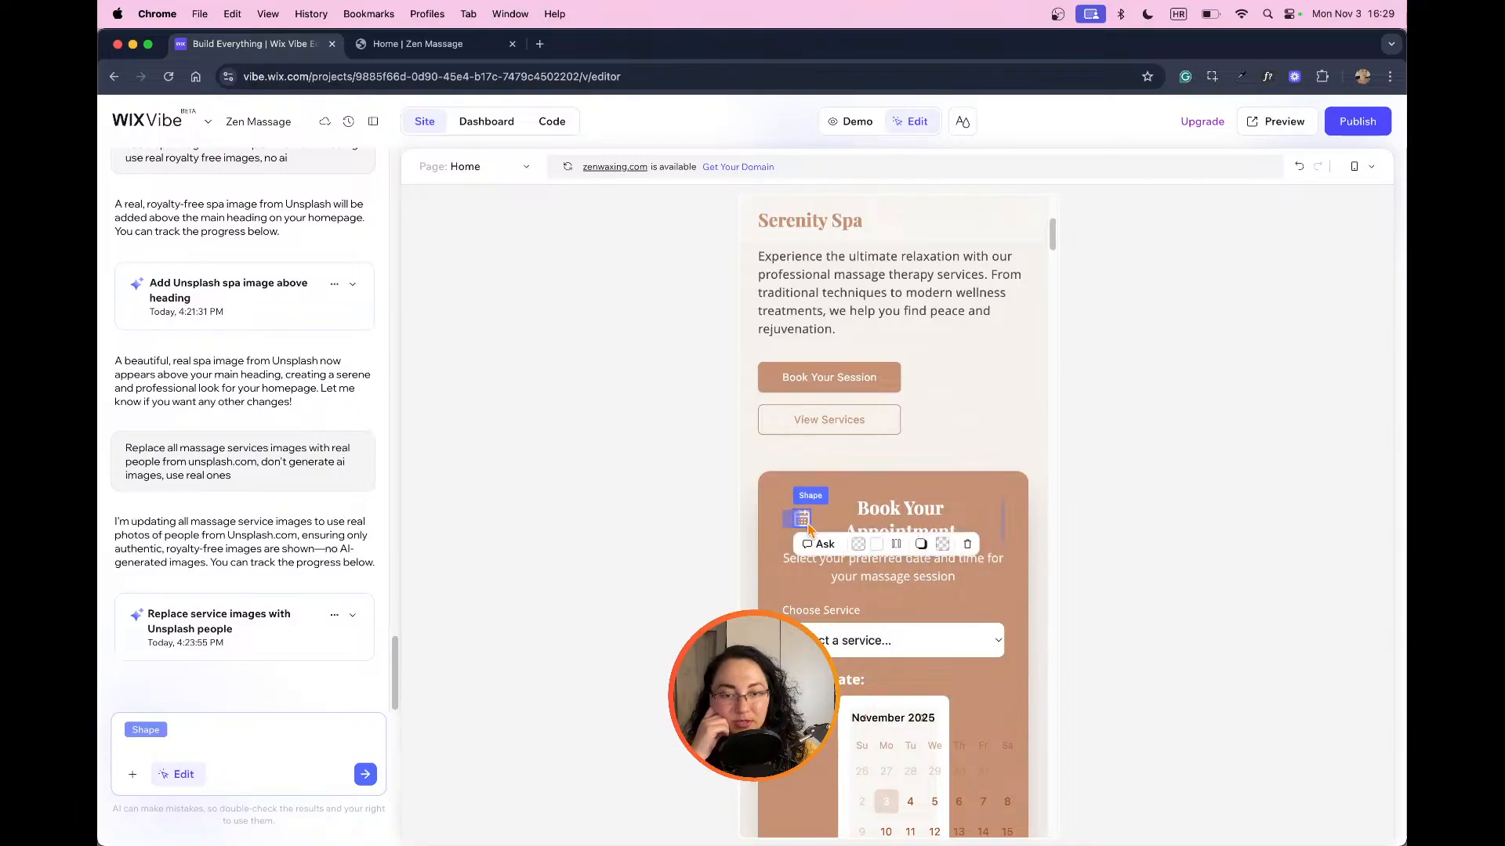
{"action": "left_click", "coordinate": [967, 545]}
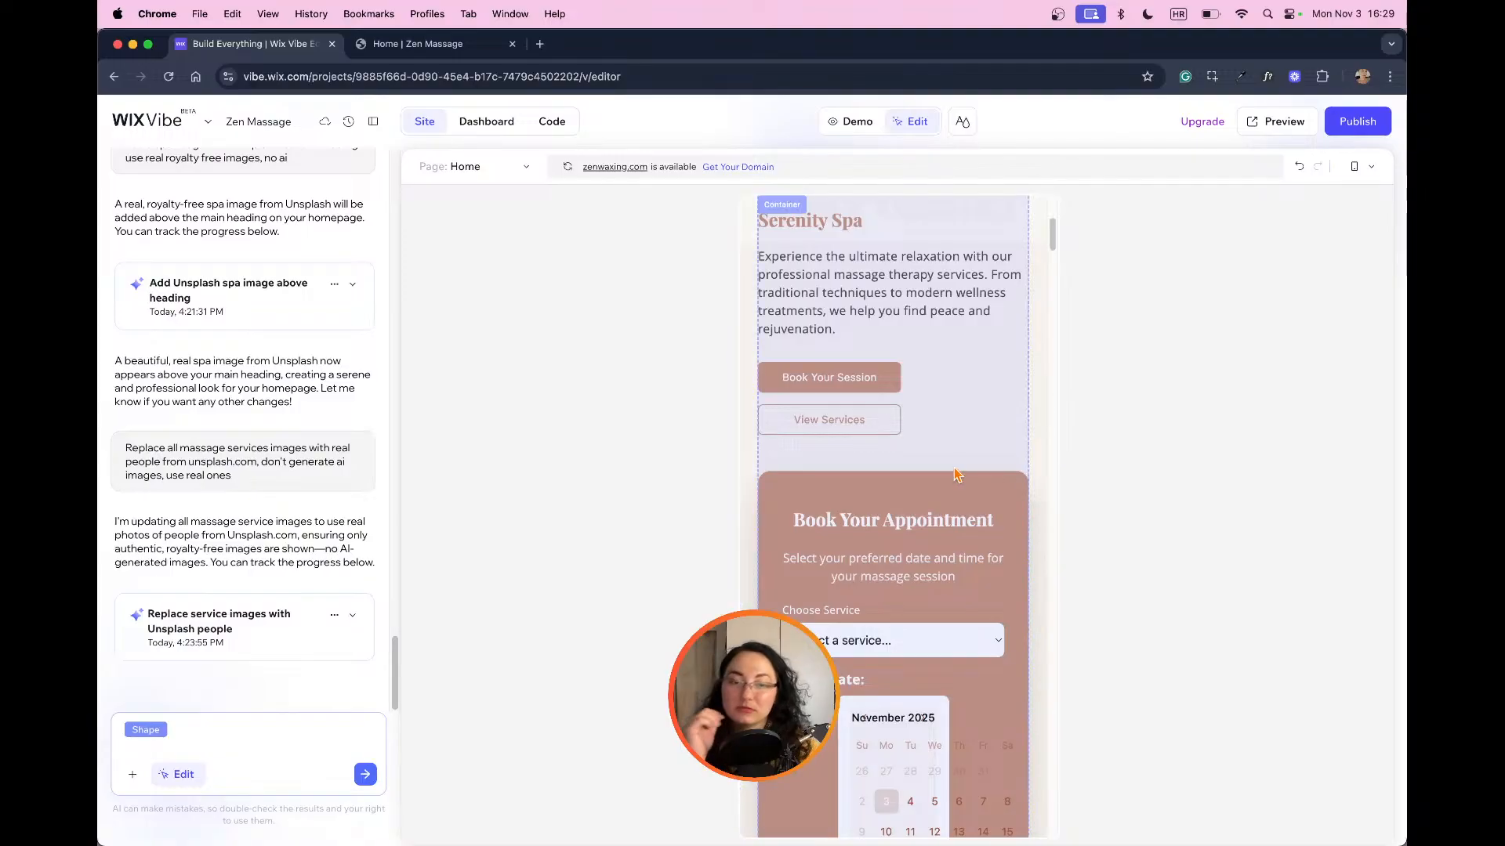
Step: Check the service choices and the date calendar of the booking form in mobile view
{"action": "scroll", "coordinate": [1018, 596], "scroll_direction": "down", "scroll_amount": 2}
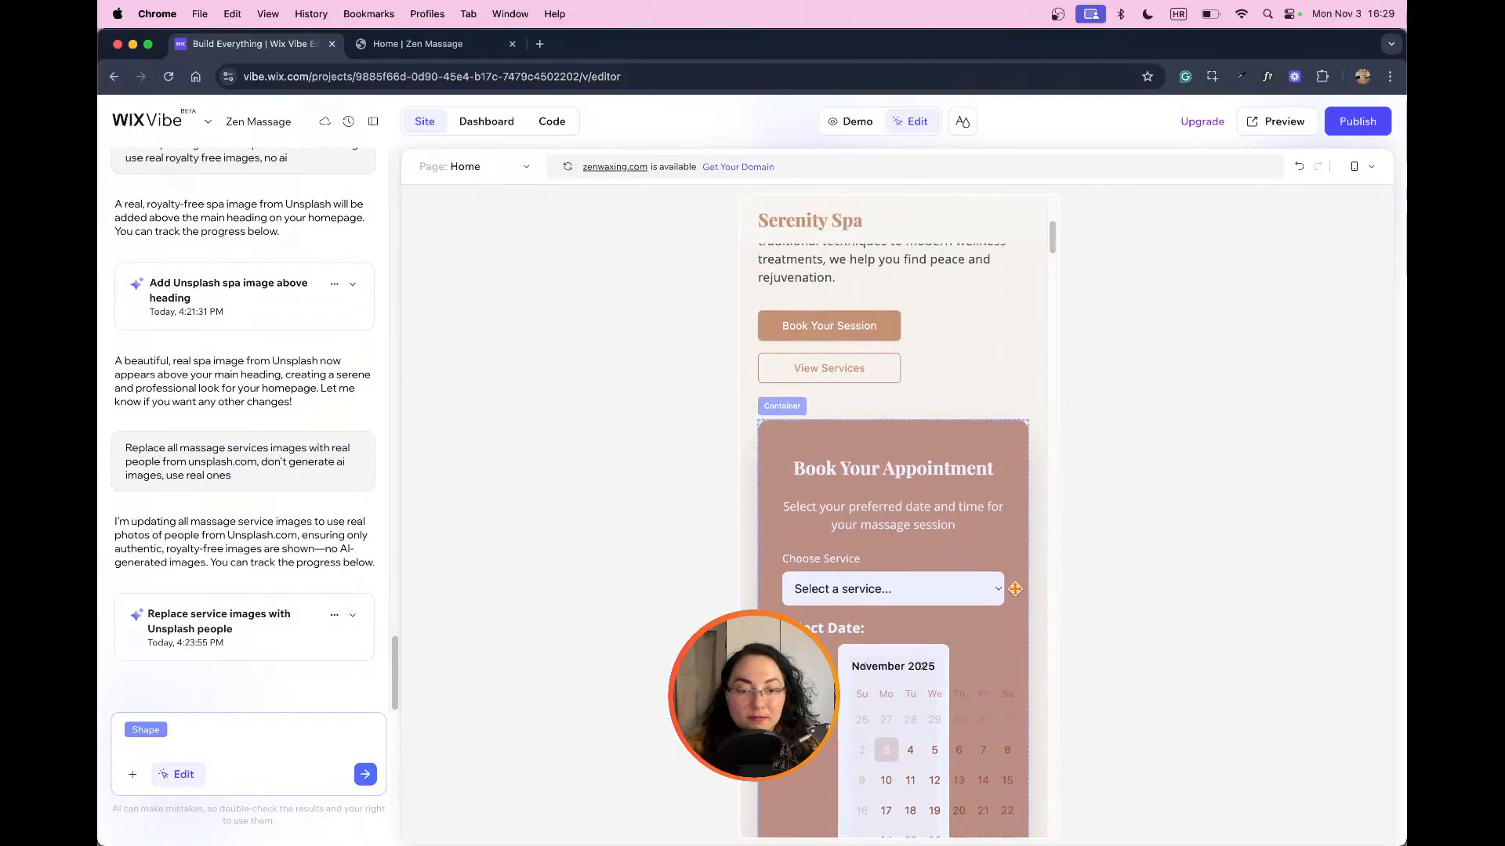
{"action": "left_click", "coordinate": [991, 542]}
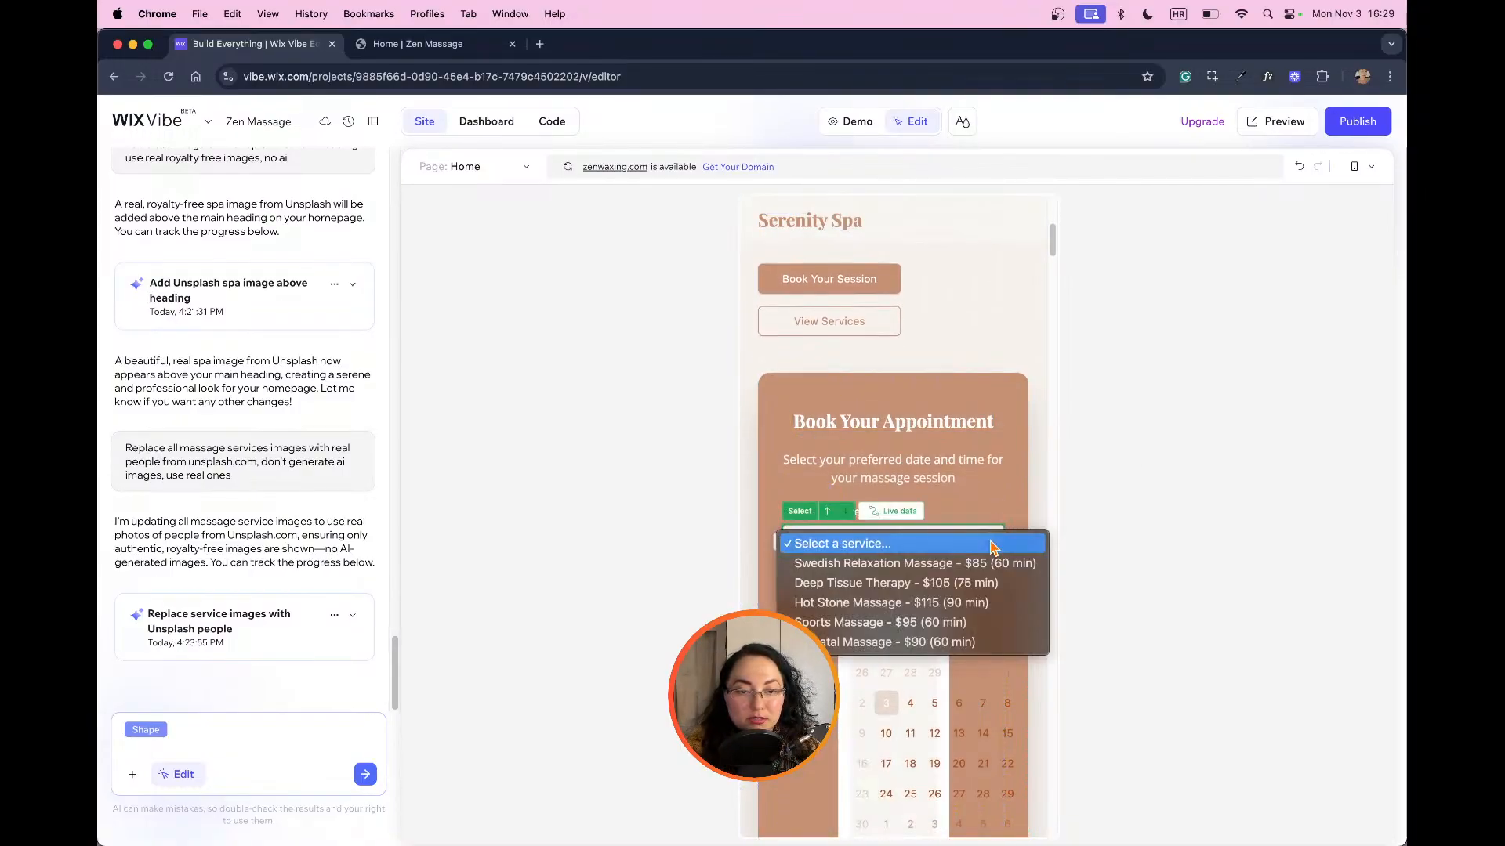
{"action": "left_click", "coordinate": [992, 543]}
{"action": "scroll", "coordinate": [980, 580], "scroll_direction": "down", "scroll_amount": 1}
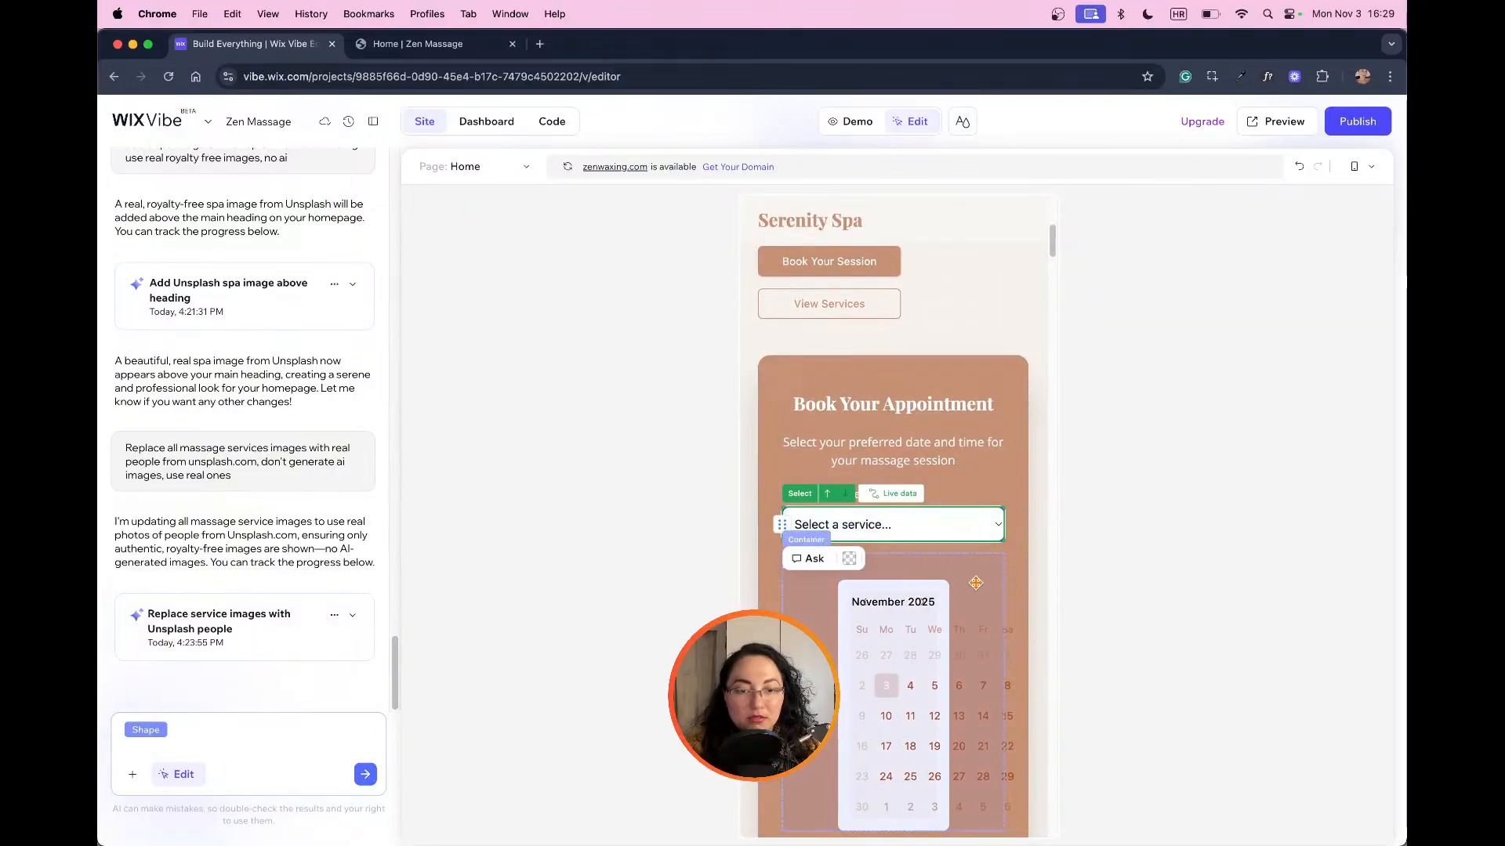
{"action": "scroll", "coordinate": [976, 583], "scroll_direction": "down", "scroll_amount": 2}
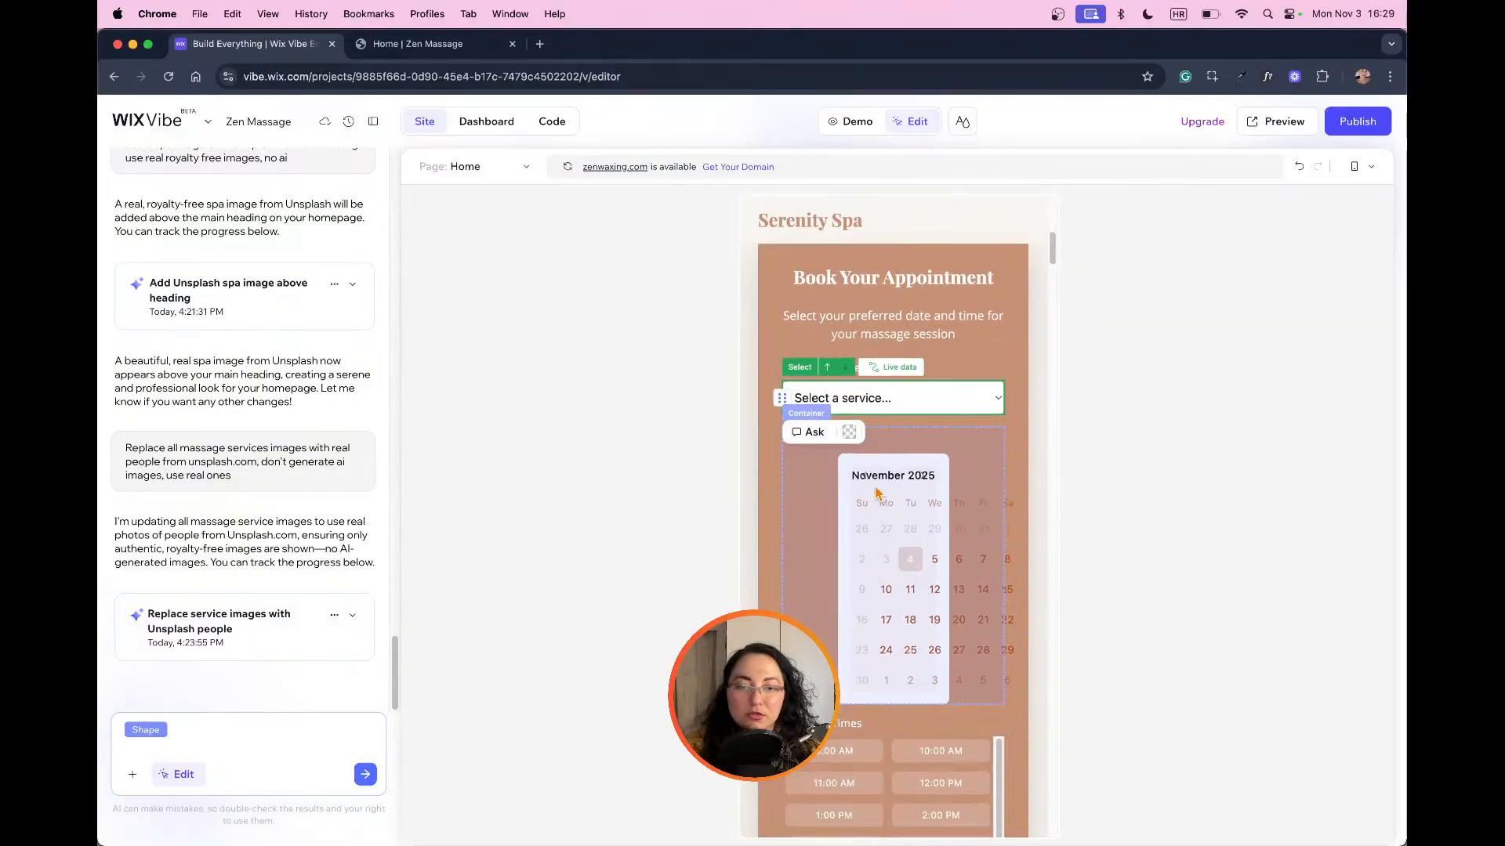
Step: Select the date calendar's container in the booking form and send the AI the prompt "make this calendar responsive for mobile"
{"action": "left_click", "coordinate": [799, 494]}
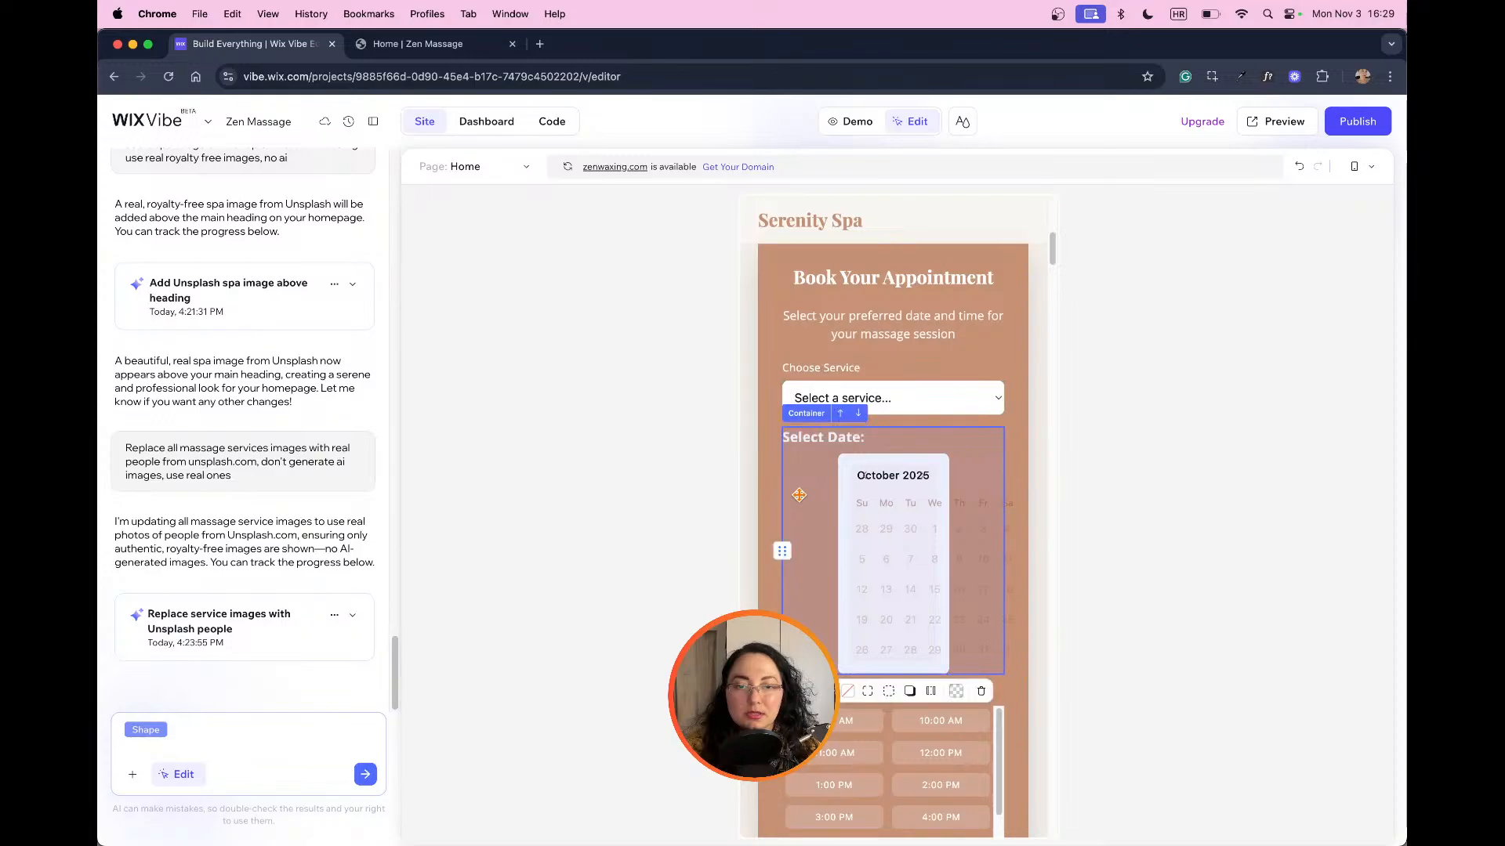
{"action": "left_click", "coordinate": [842, 519]}
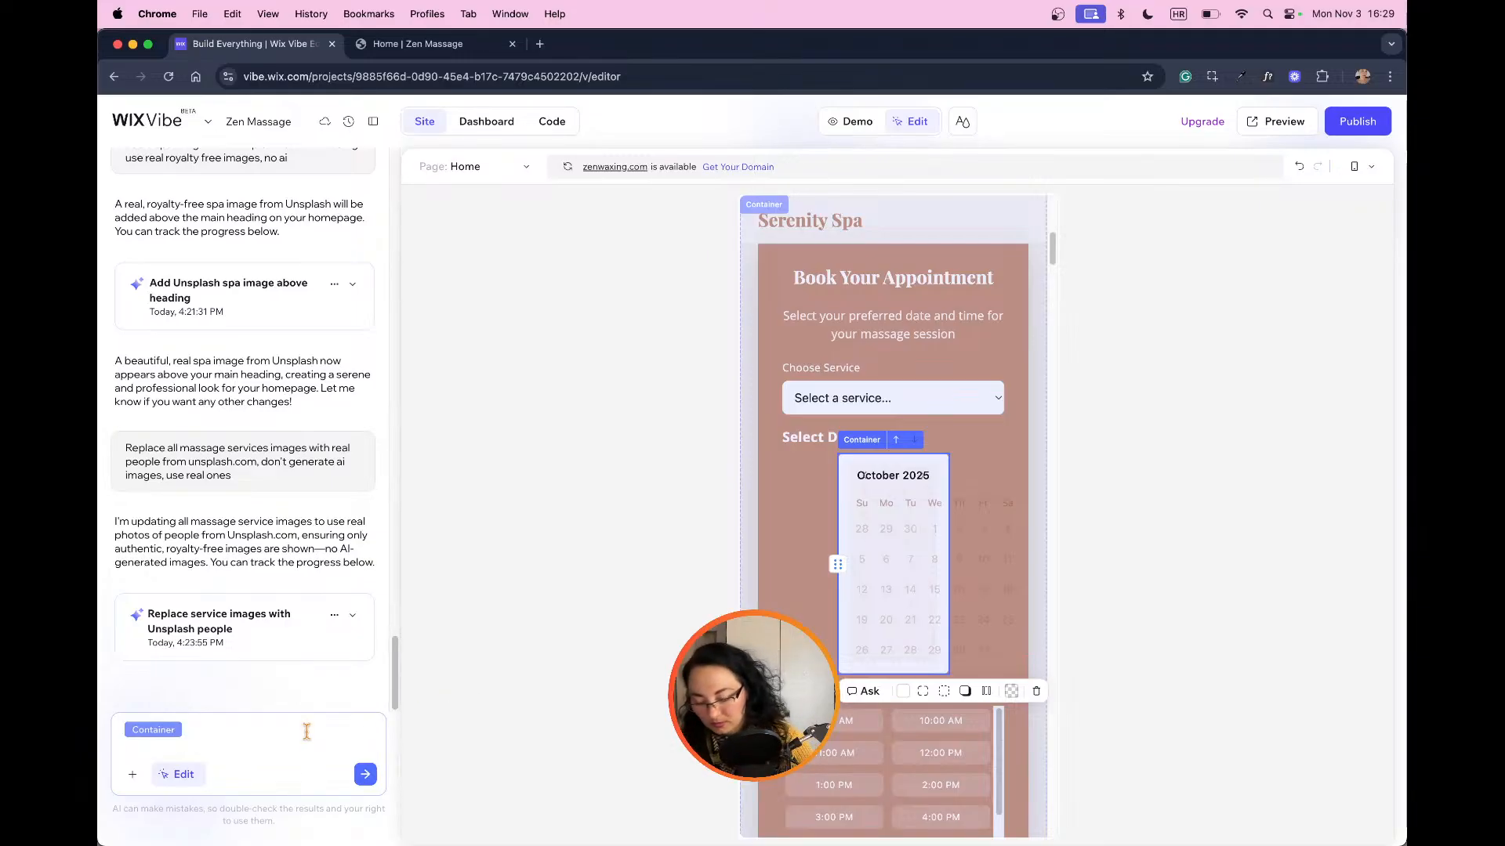
{"action": "type", "text": "make "}
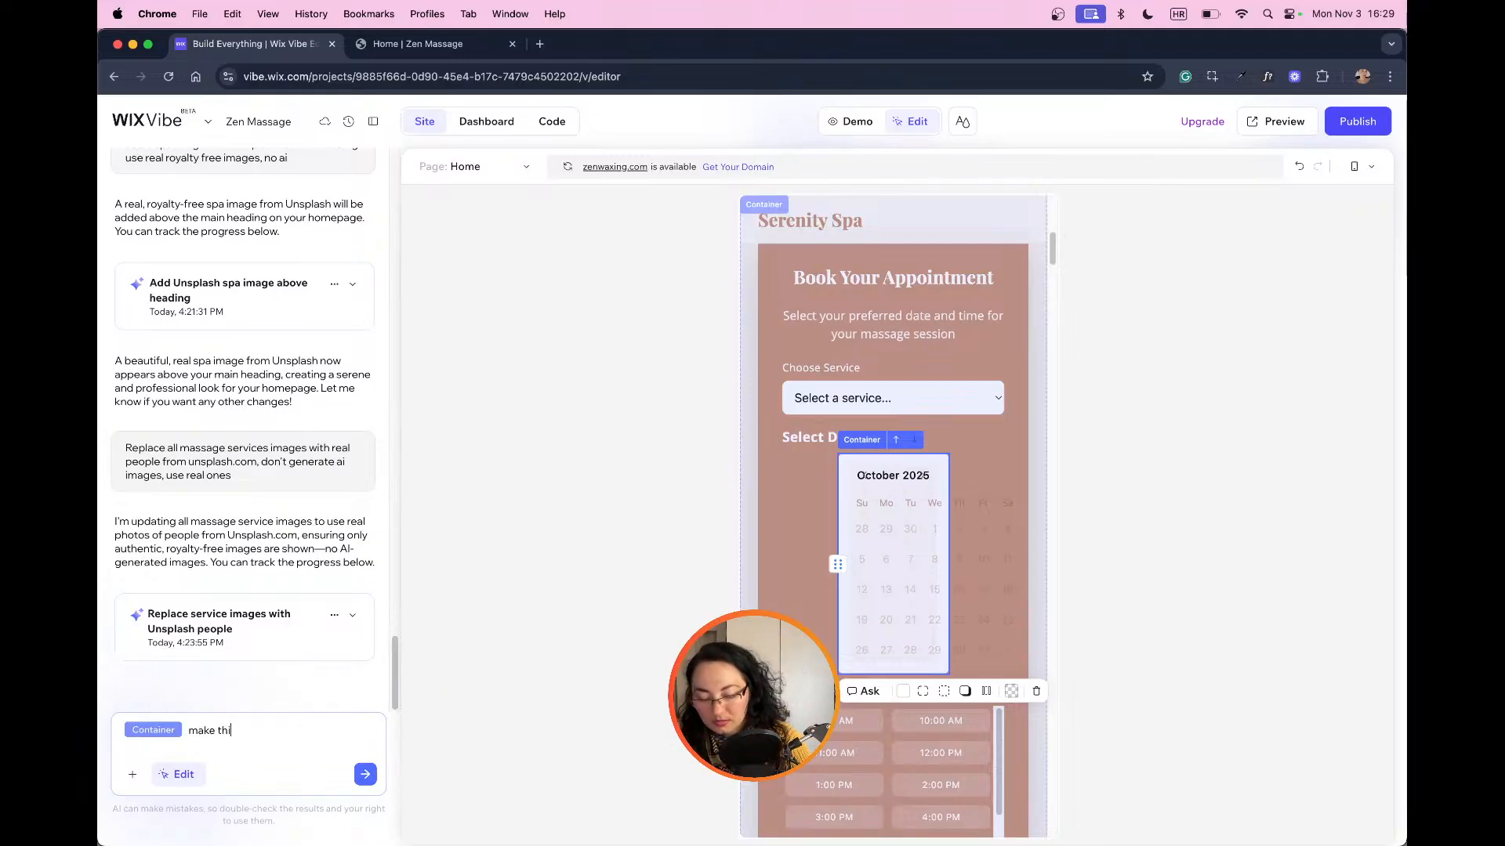
{"action": "type", "text": "this responsi"}
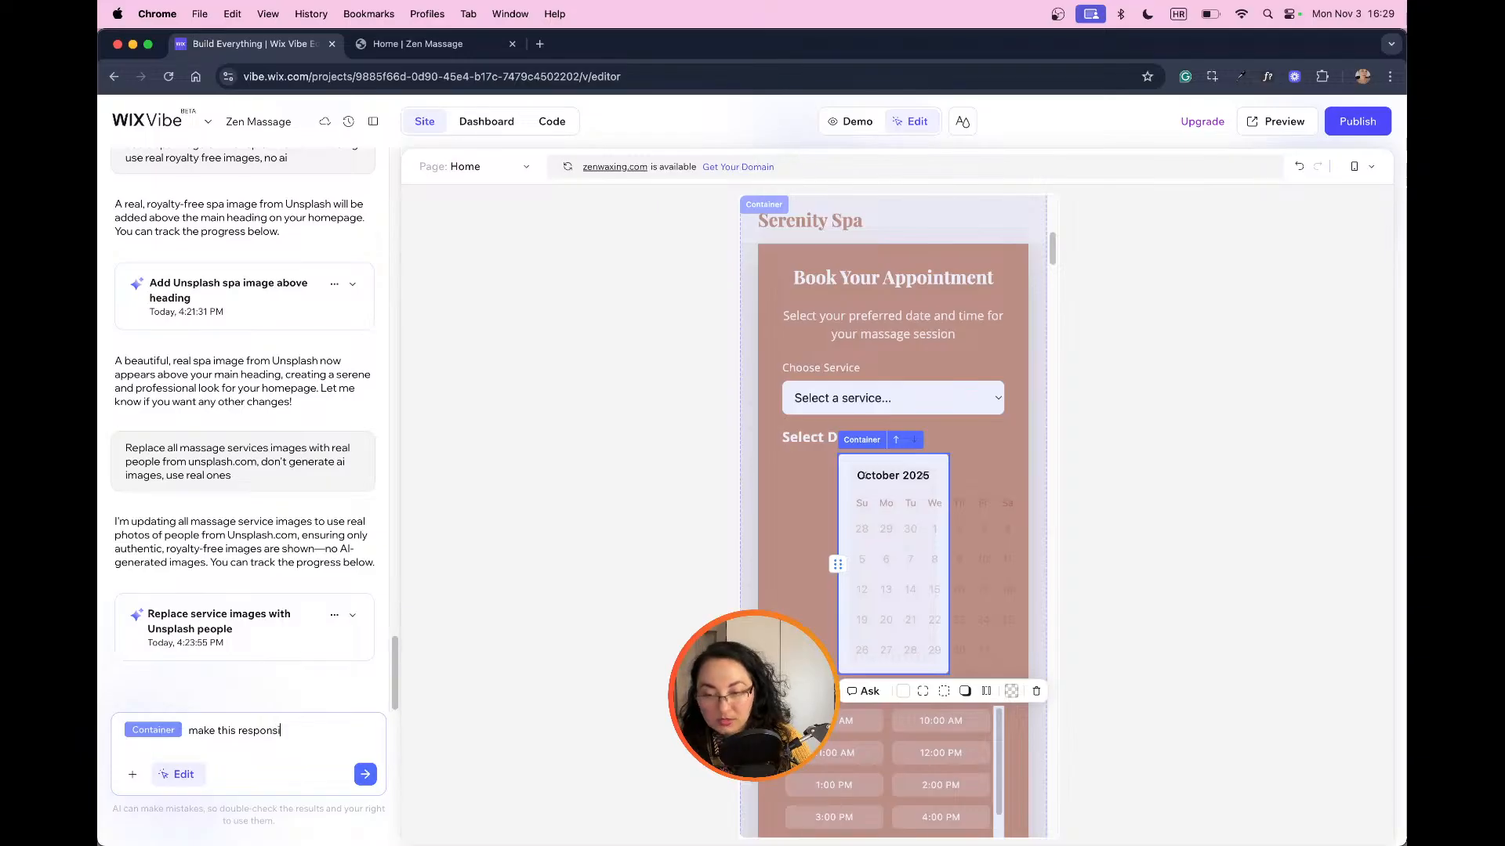
{"action": "type", "text": "ve for"}
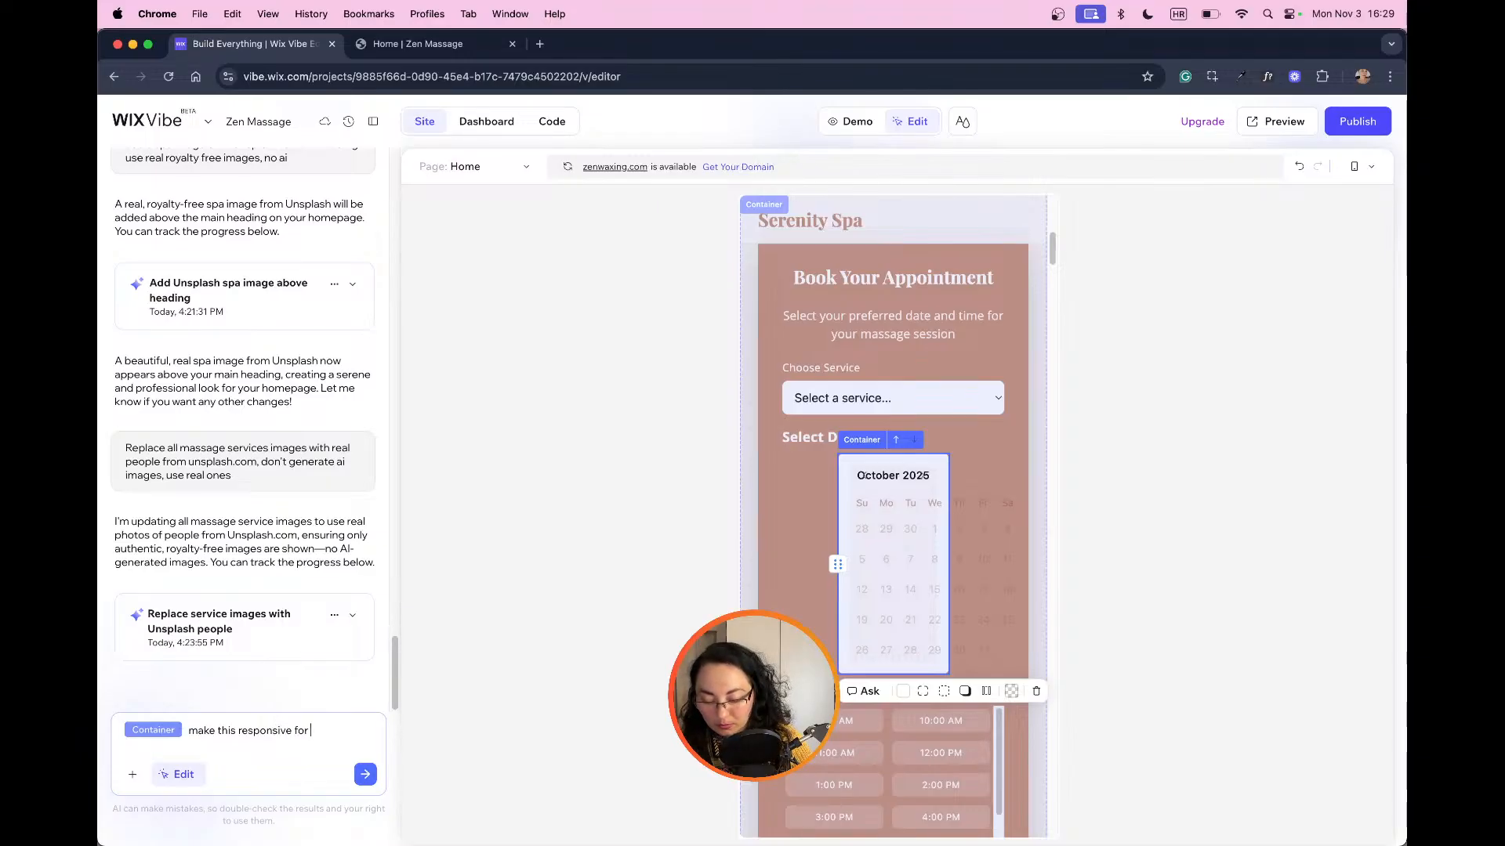
{"action": "type", "text": " mobile a"}
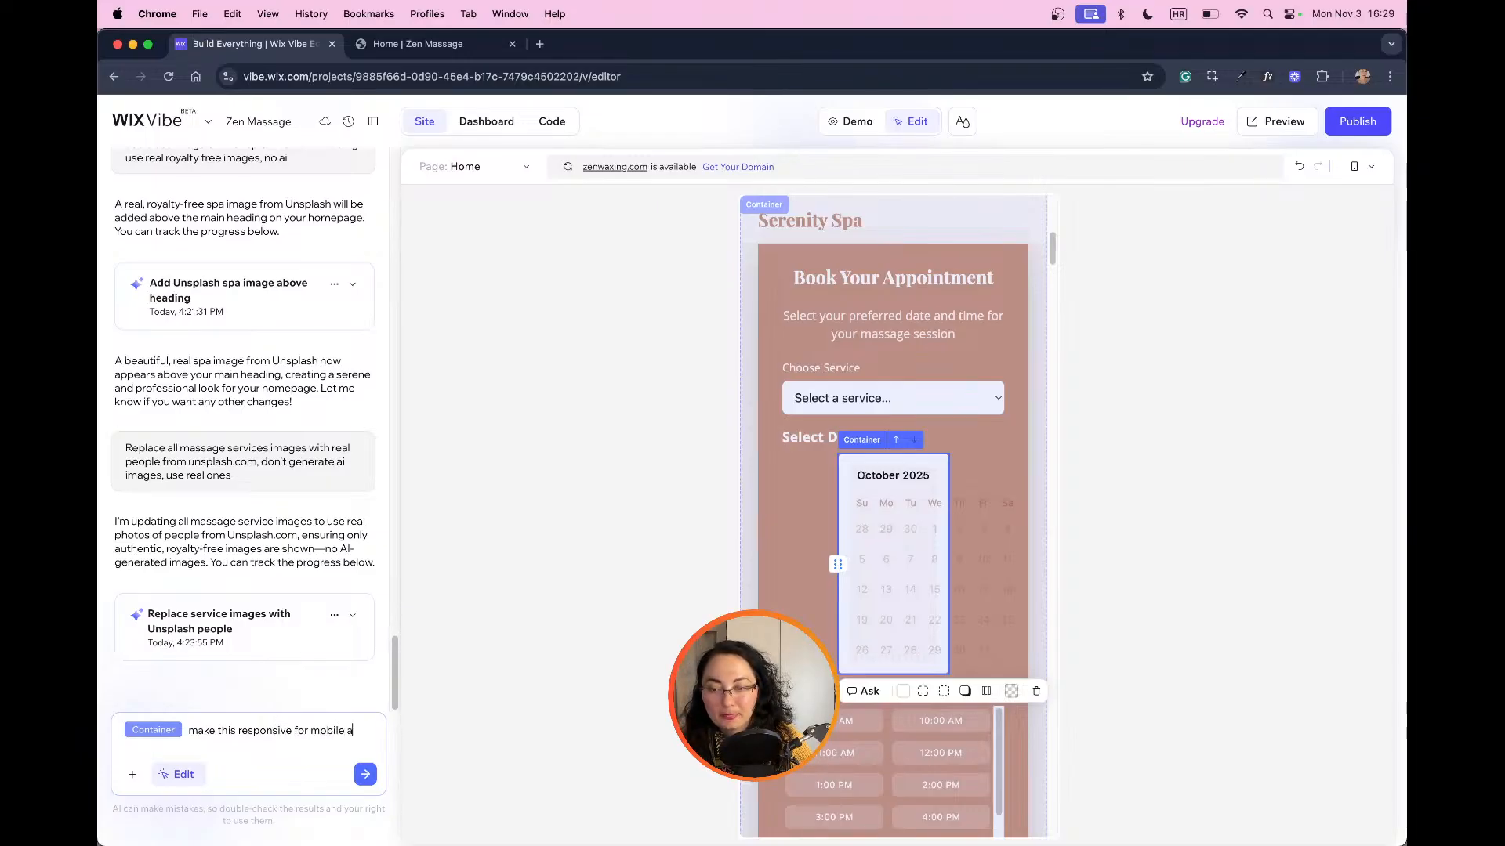
{"action": "type", "text": "nd funct"}
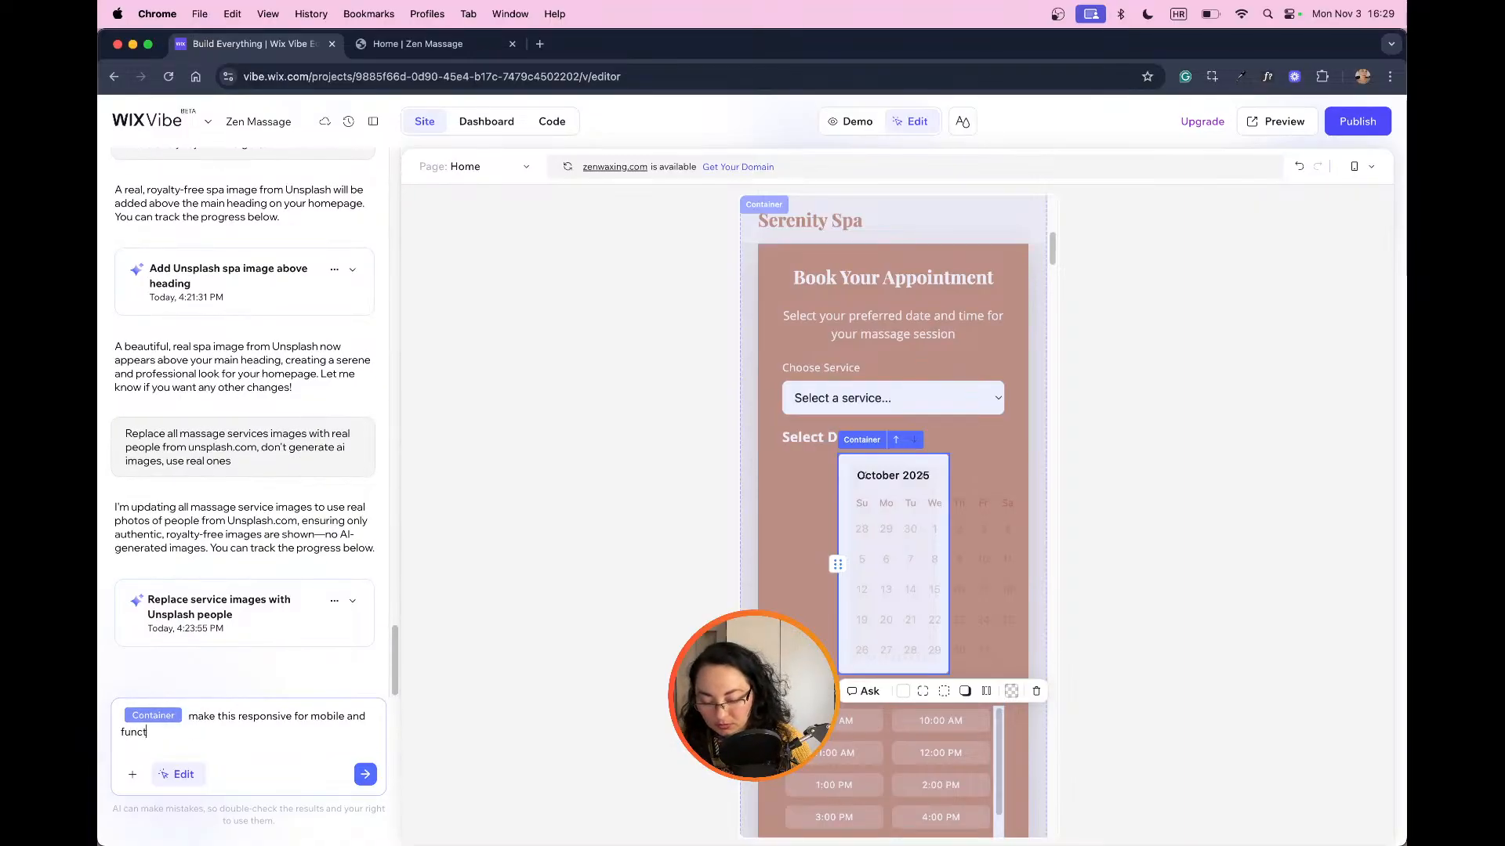
{"action": "type", "text": "ional"}
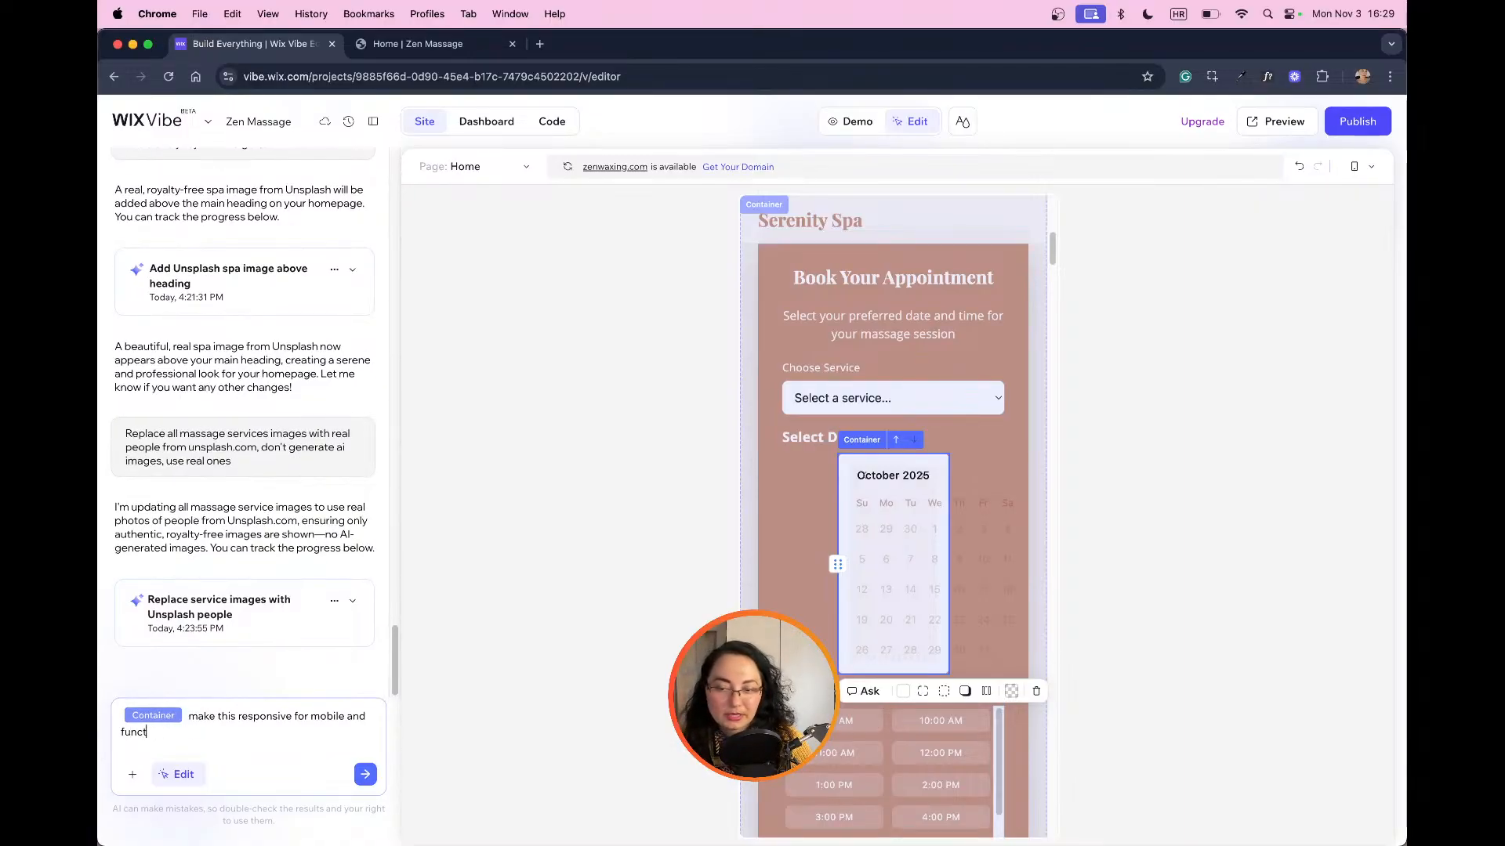
{"action": "key", "text": "BackSpace"}
{"action": "key", "text": "BackSpace"}
{"action": "key", "text": "BackSpace"}
{"action": "key", "text": "BackSpace"}
{"action": "key", "text": "BackSpace"}
{"action": "key", "text": "BackSpace"}
{"action": "key", "text": "BackSpace"}
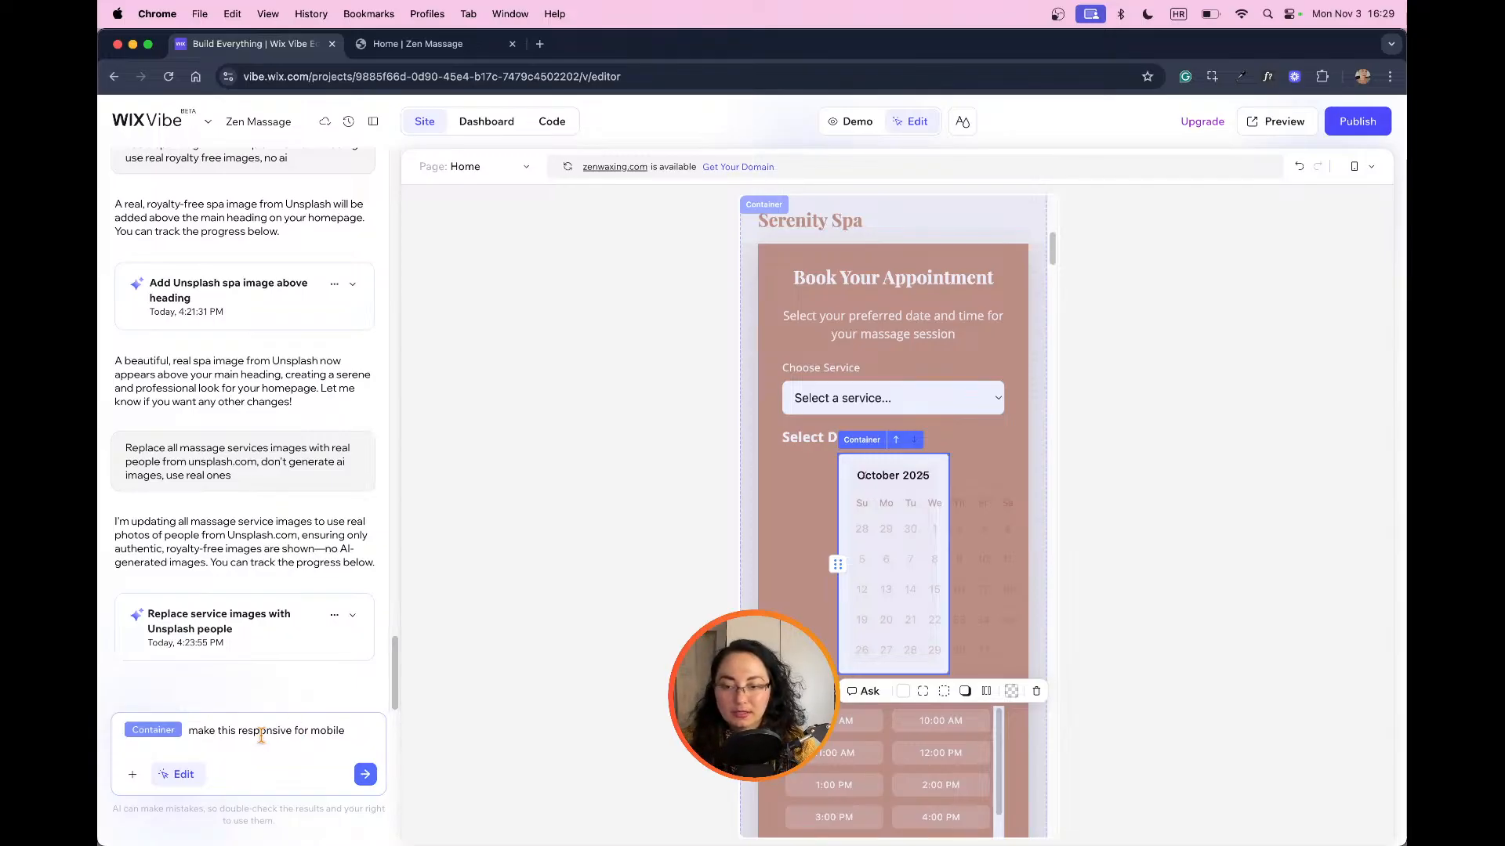
{"action": "left_click", "coordinate": [236, 732]}
{"action": "type", "text": "calendar responsive"}
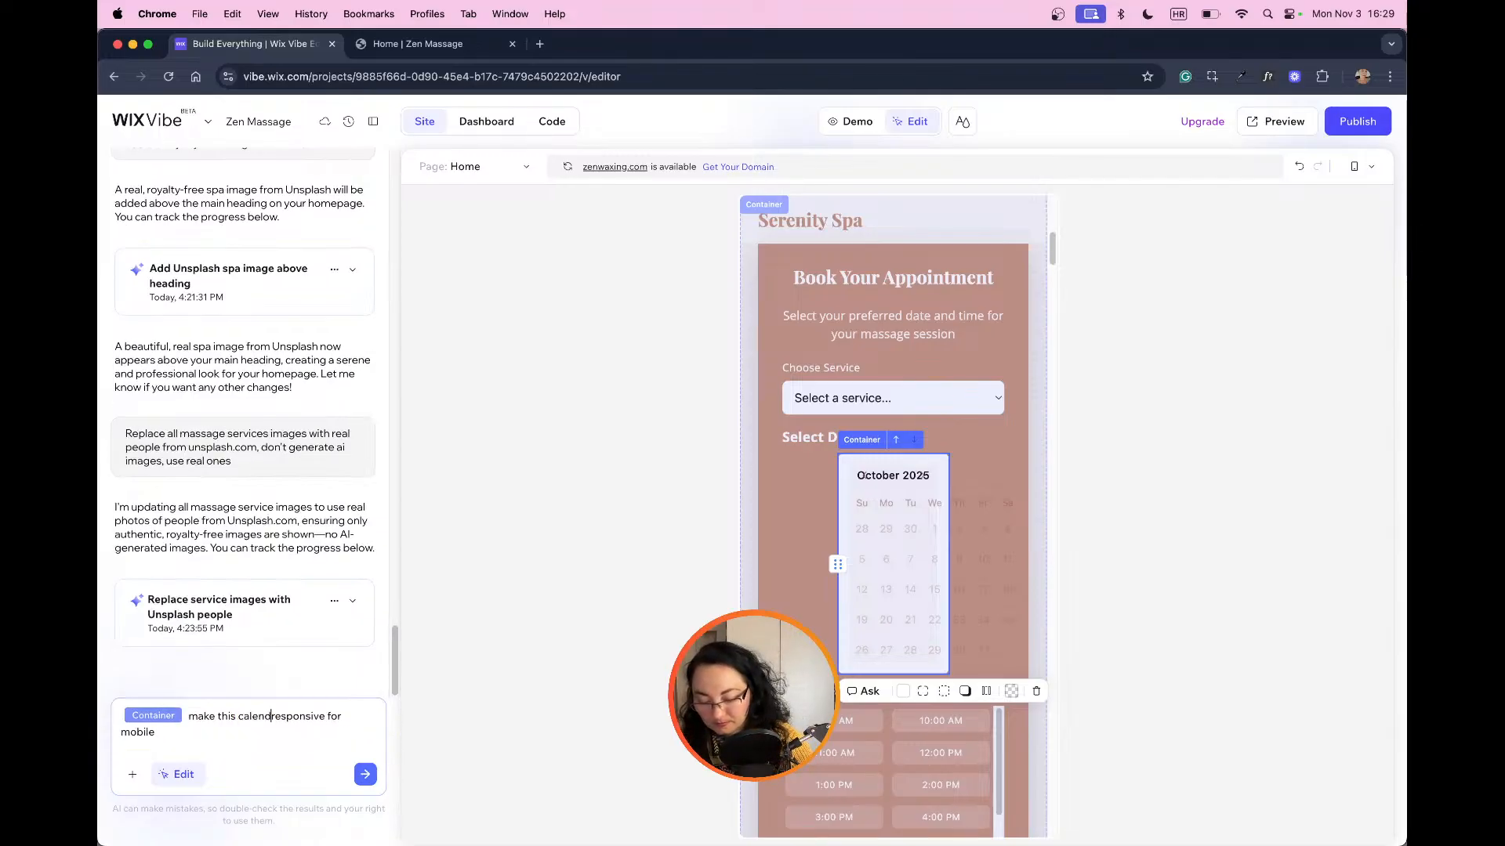
{"action": "left_click", "coordinate": [363, 774]}
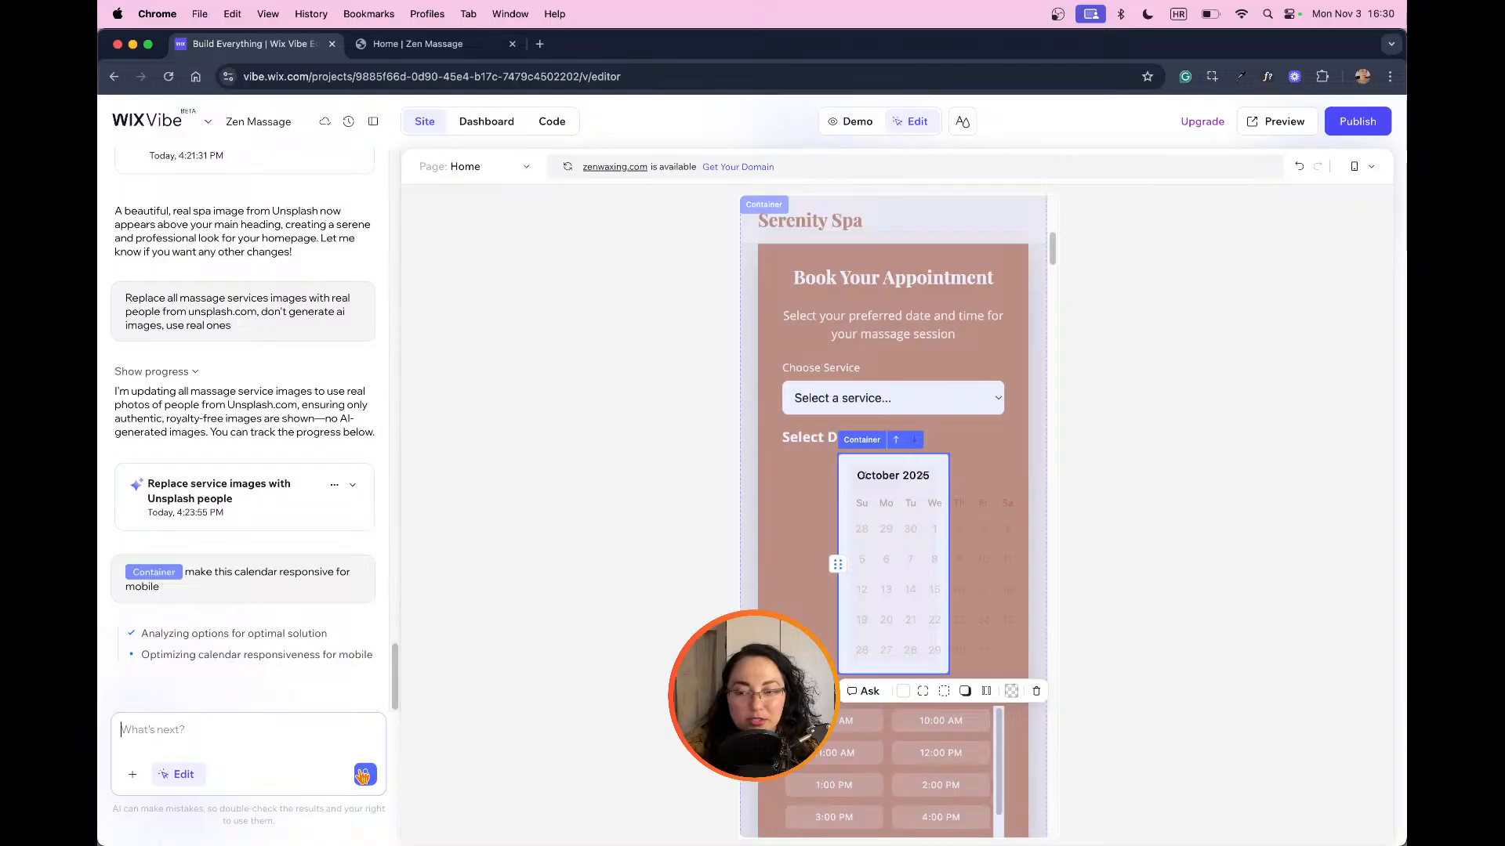
{"action": "left_click", "coordinate": [362, 775]}
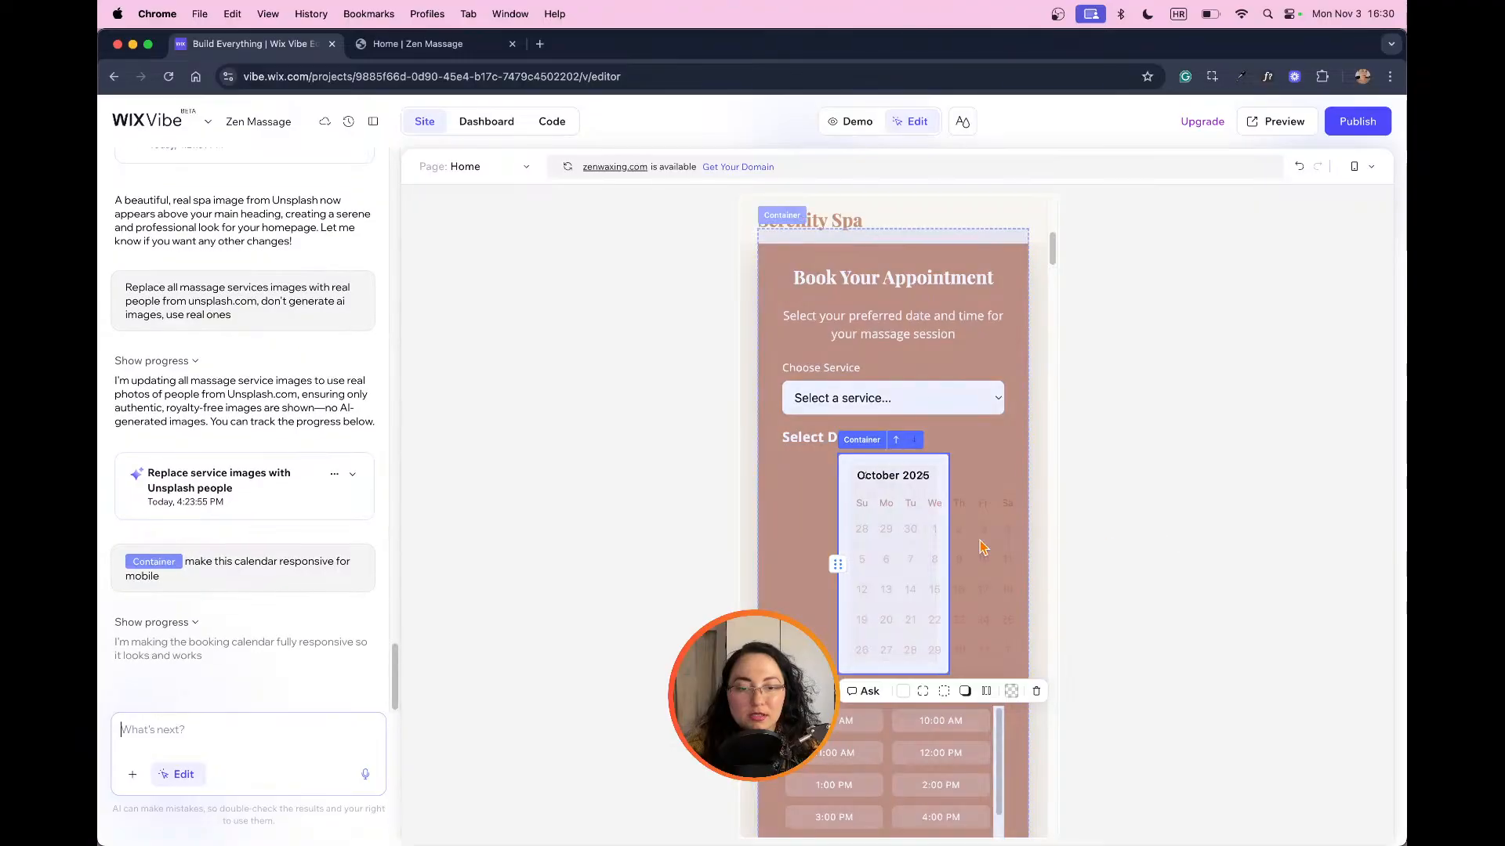
Step: Examine the booking form in mobile view, from its heading and calendar to the available times and booking button
{"action": "scroll", "coordinate": [982, 548], "scroll_direction": "down", "scroll_amount": 3}
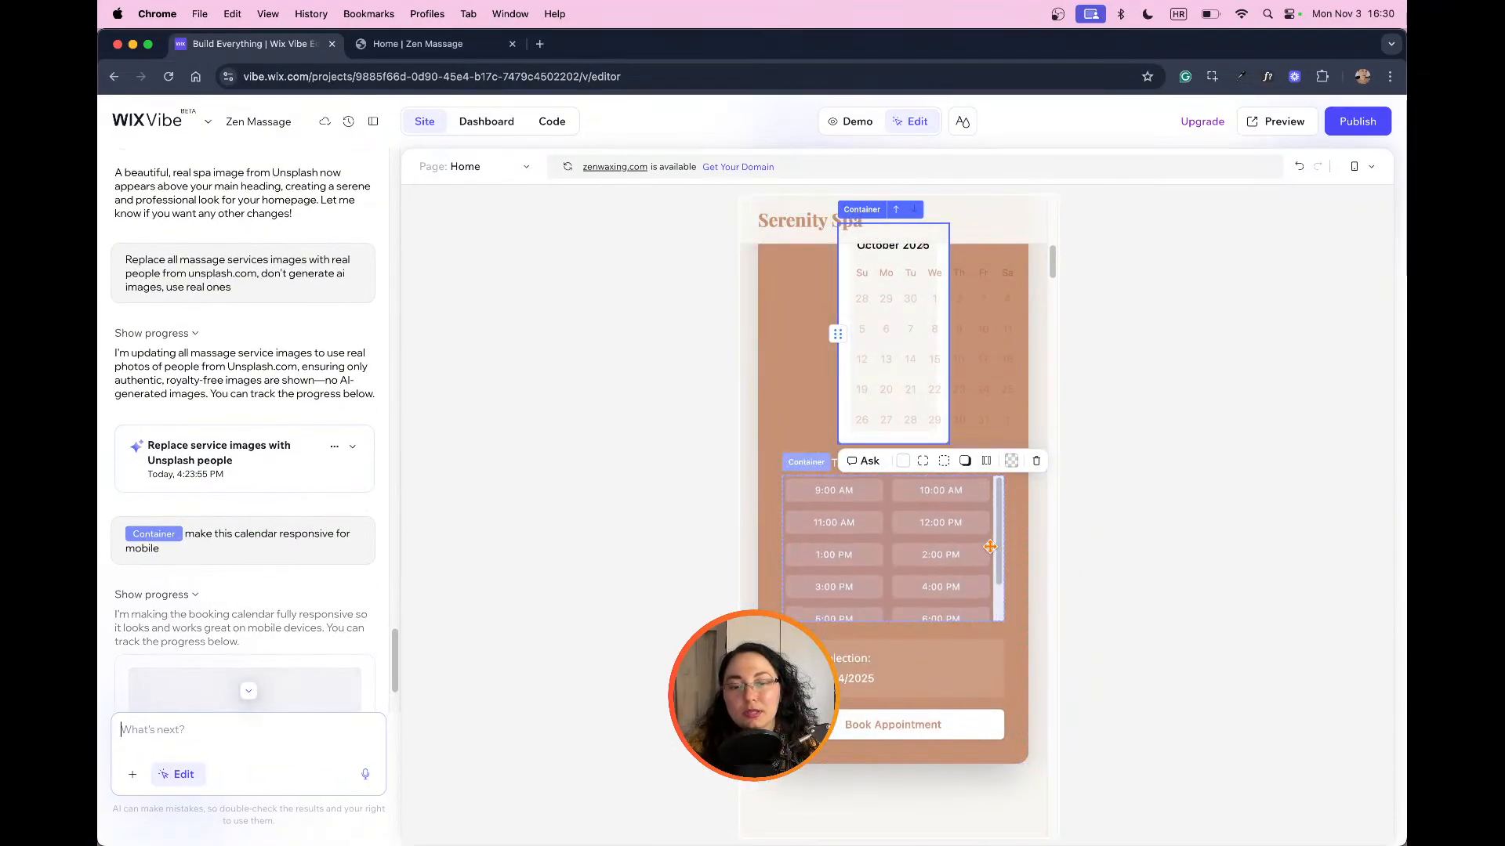
{"action": "scroll", "coordinate": [989, 547], "scroll_direction": "up", "scroll_amount": 2}
{"action": "scroll", "coordinate": [987, 550], "scroll_direction": "down", "scroll_amount": 2}
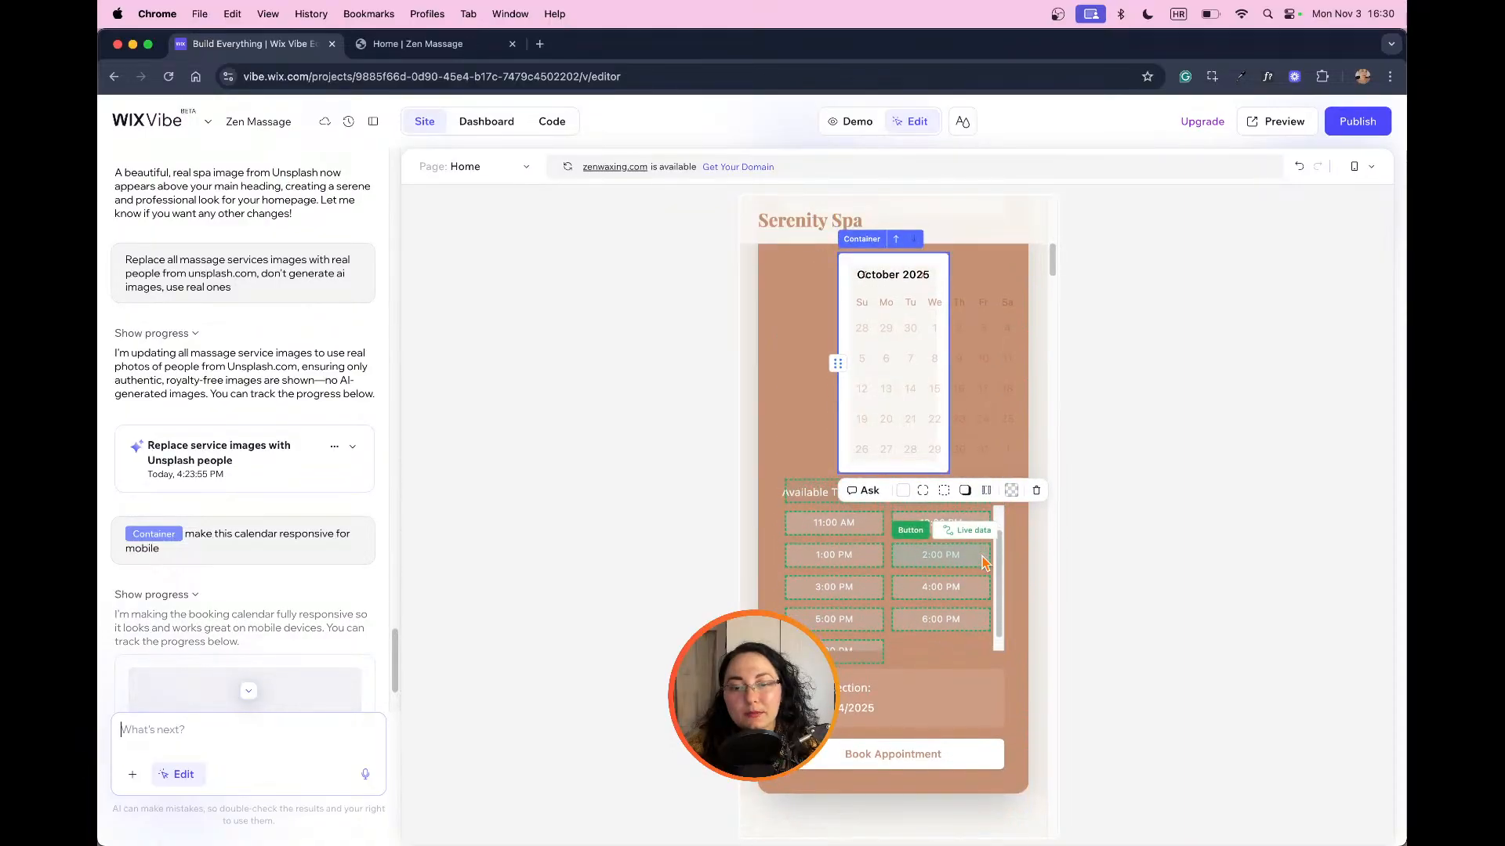
{"action": "scroll", "coordinate": [1048, 604], "scroll_direction": "up", "scroll_amount": 6}
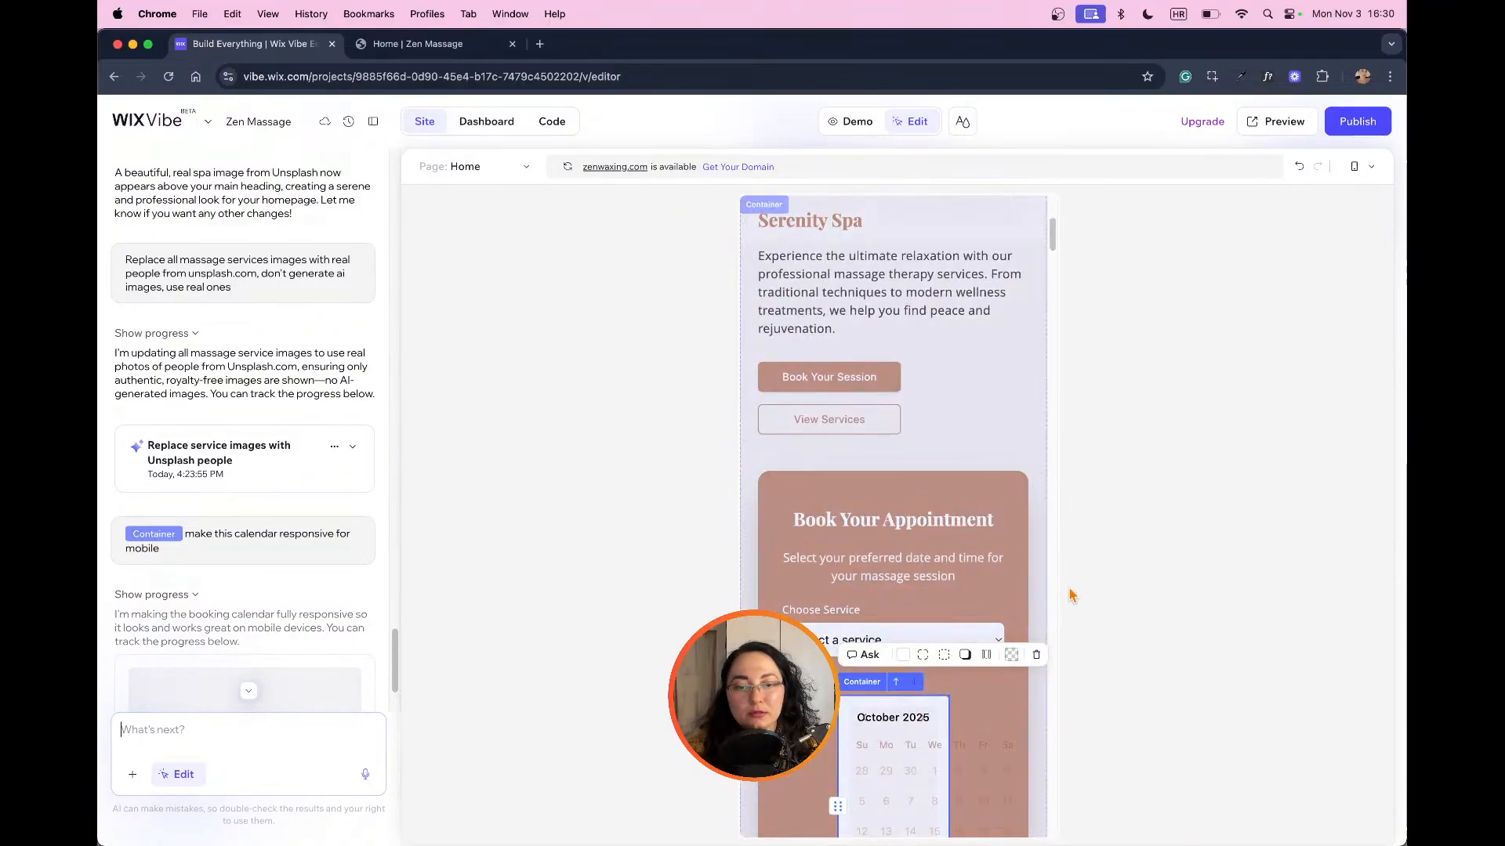
{"action": "scroll", "coordinate": [321, 562], "scroll_direction": "down", "scroll_amount": 2}
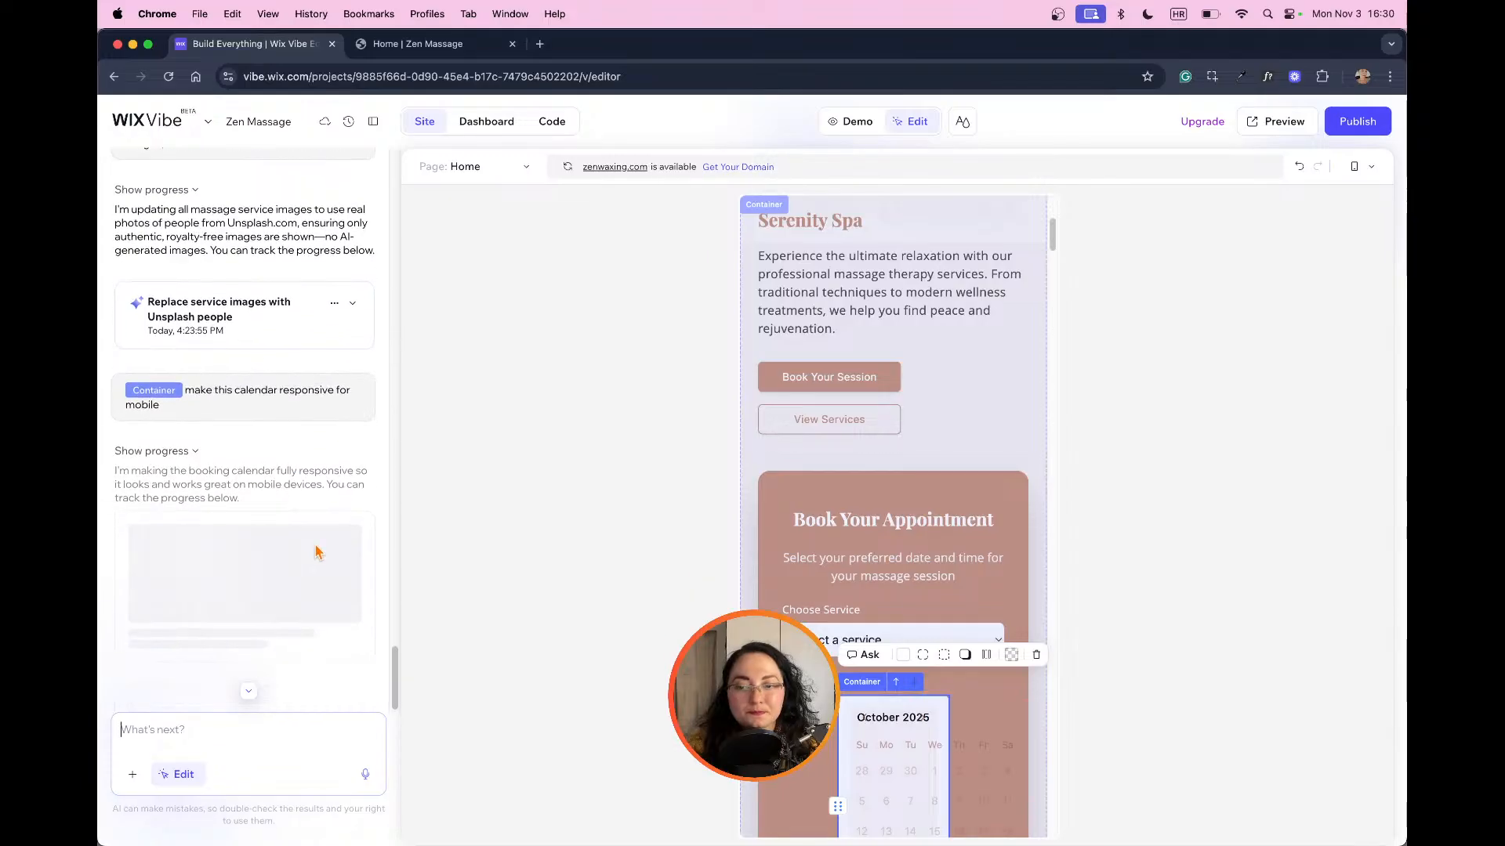
{"action": "scroll", "coordinate": [1036, 598], "scroll_direction": "down", "scroll_amount": 1}
{"action": "scroll", "coordinate": [1037, 598], "scroll_direction": "down", "scroll_amount": 4}
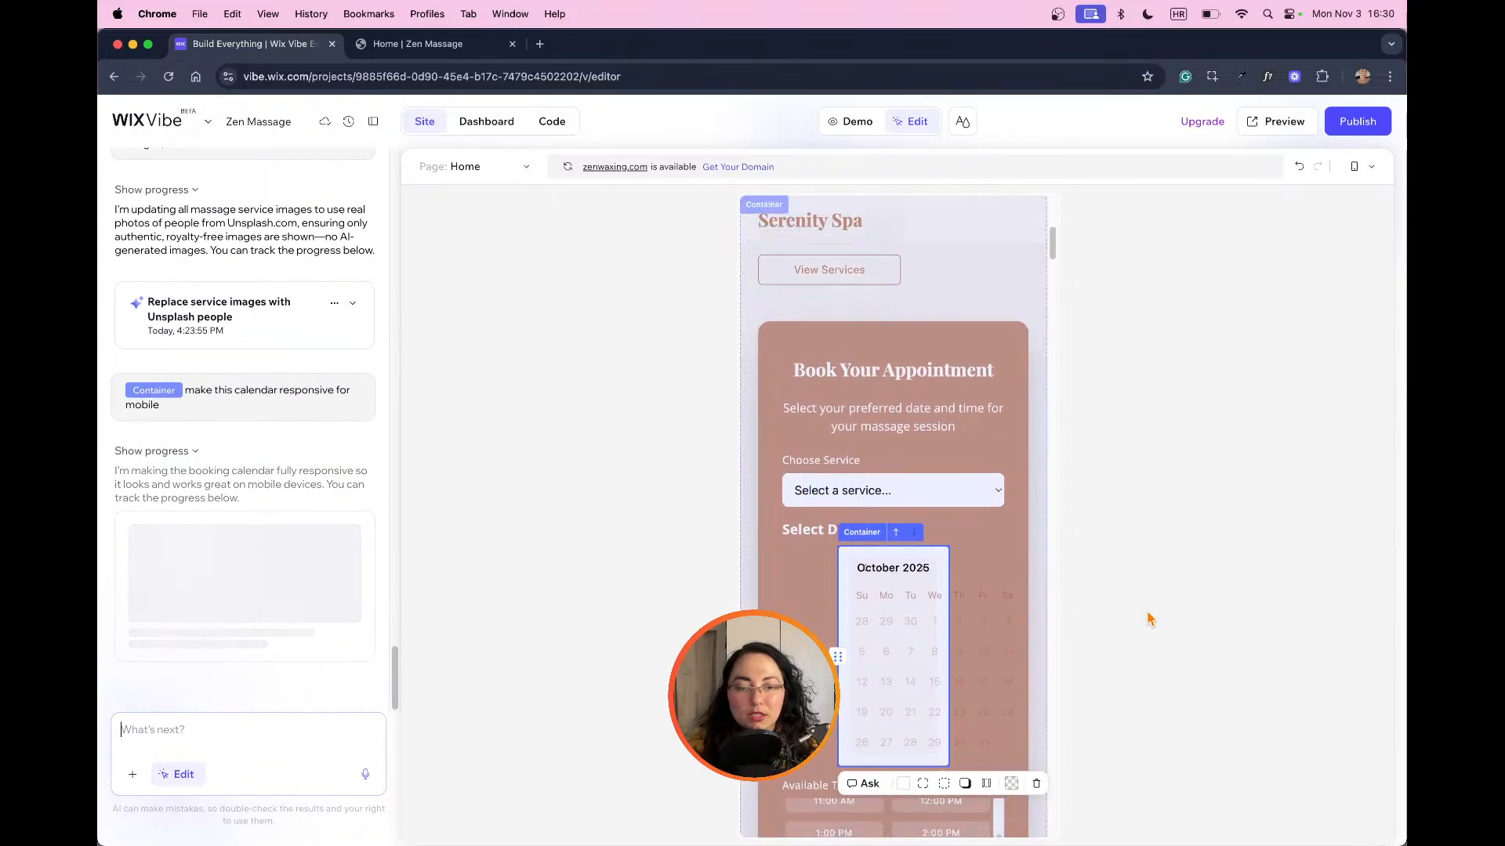
{"action": "scroll", "coordinate": [940, 601], "scroll_direction": "down", "scroll_amount": 2}
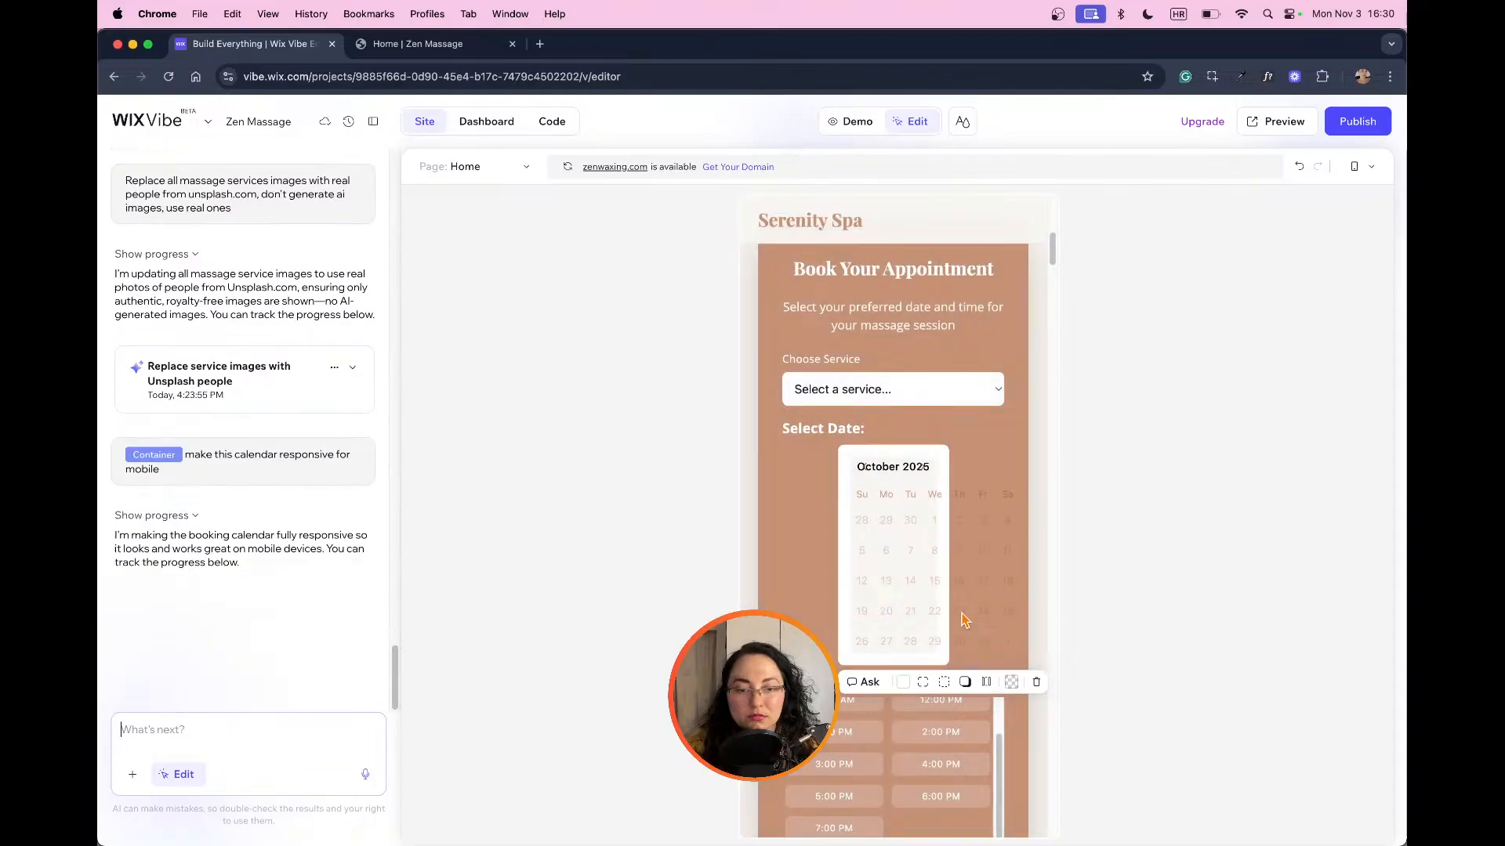
{"action": "scroll", "coordinate": [974, 637], "scroll_direction": "down", "scroll_amount": 7}
{"action": "scroll", "coordinate": [950, 632], "scroll_direction": "down", "scroll_amount": 3}
{"action": "scroll", "coordinate": [1001, 629], "scroll_direction": "up", "scroll_amount": 7}
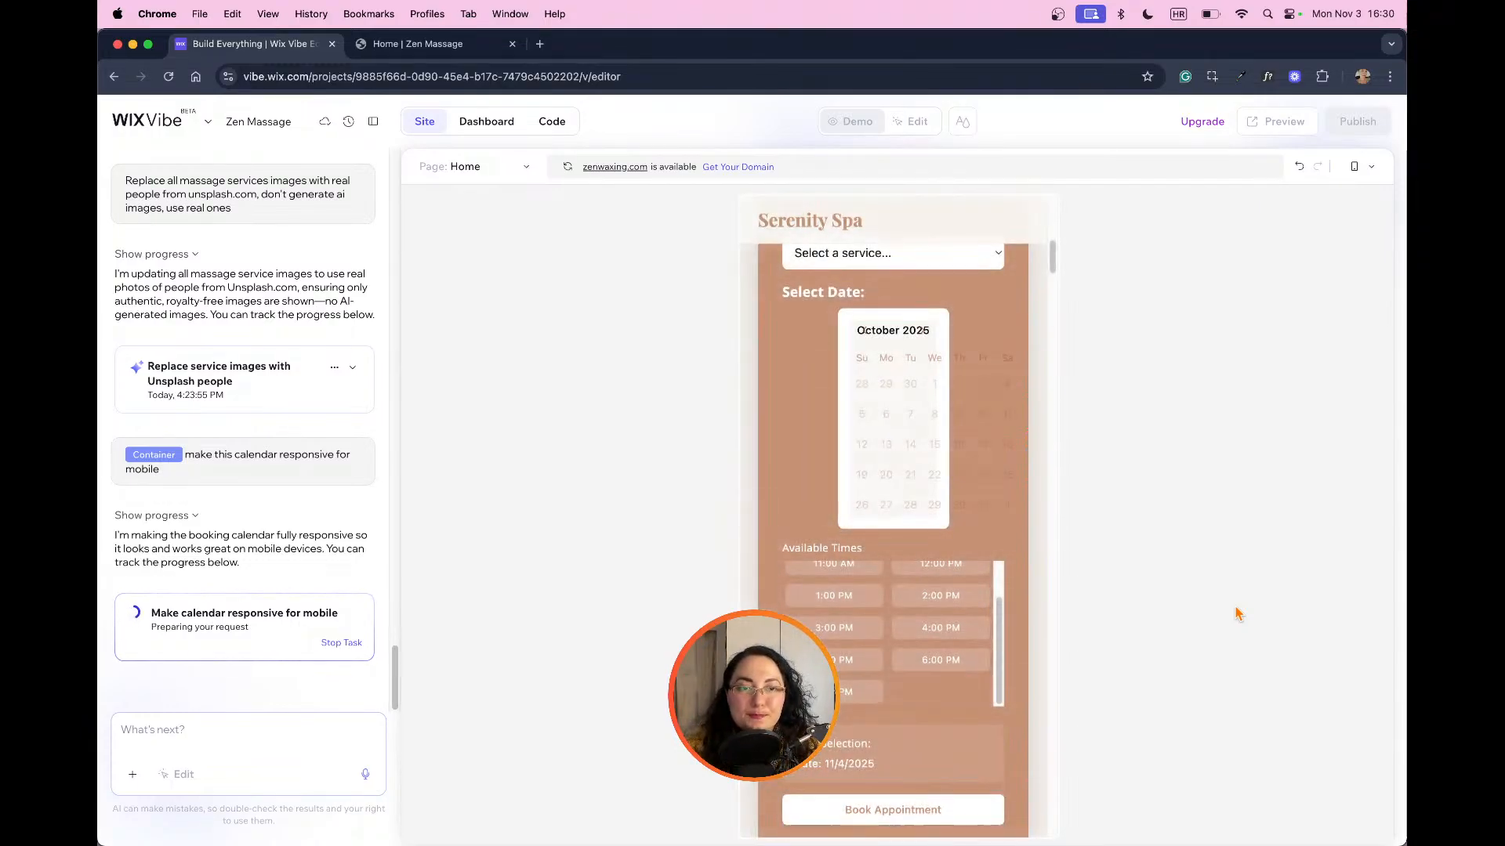
Step: Switch to the live Zen Massage site and review the desktop booking form and the massage service cards
{"action": "left_click", "coordinate": [420, 49]}
{"action": "scroll", "coordinate": [1246, 362], "scroll_direction": "down", "scroll_amount": 5}
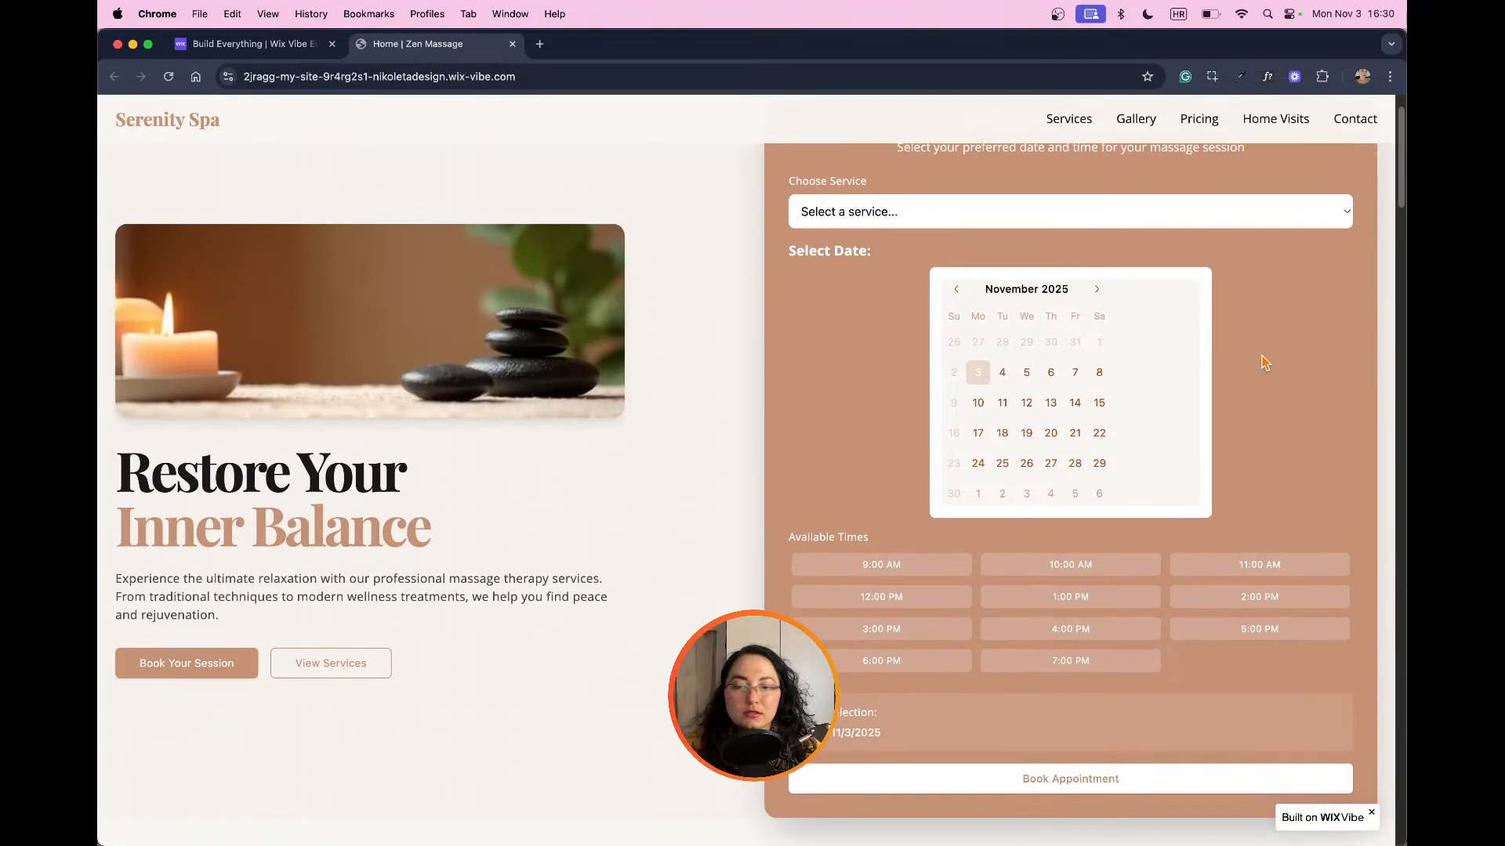
{"action": "scroll", "coordinate": [1283, 362], "scroll_direction": "up", "scroll_amount": 5}
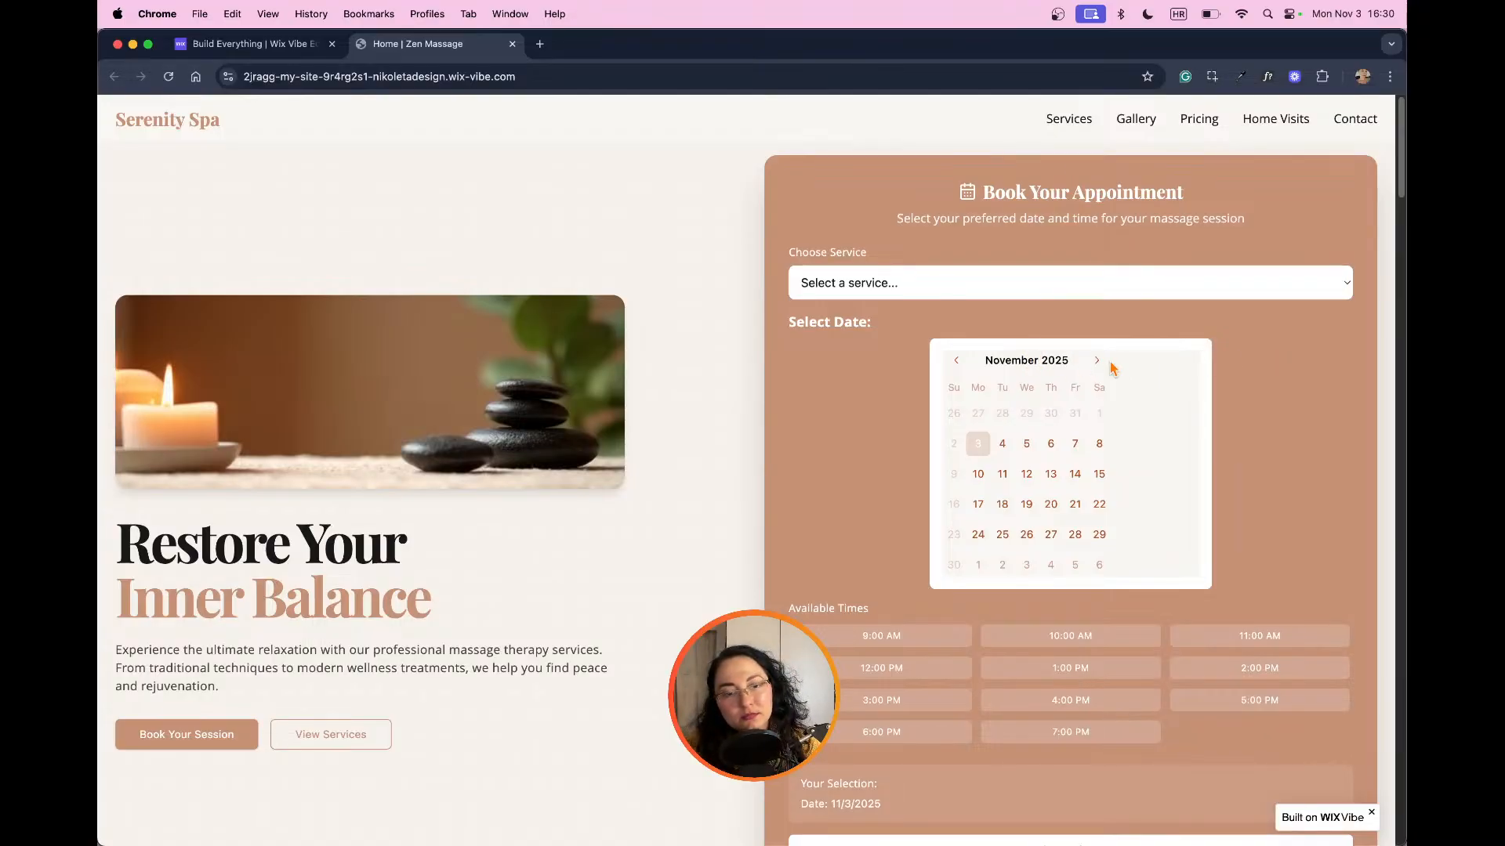
{"action": "scroll", "coordinate": [1113, 366], "scroll_direction": "down", "scroll_amount": 4}
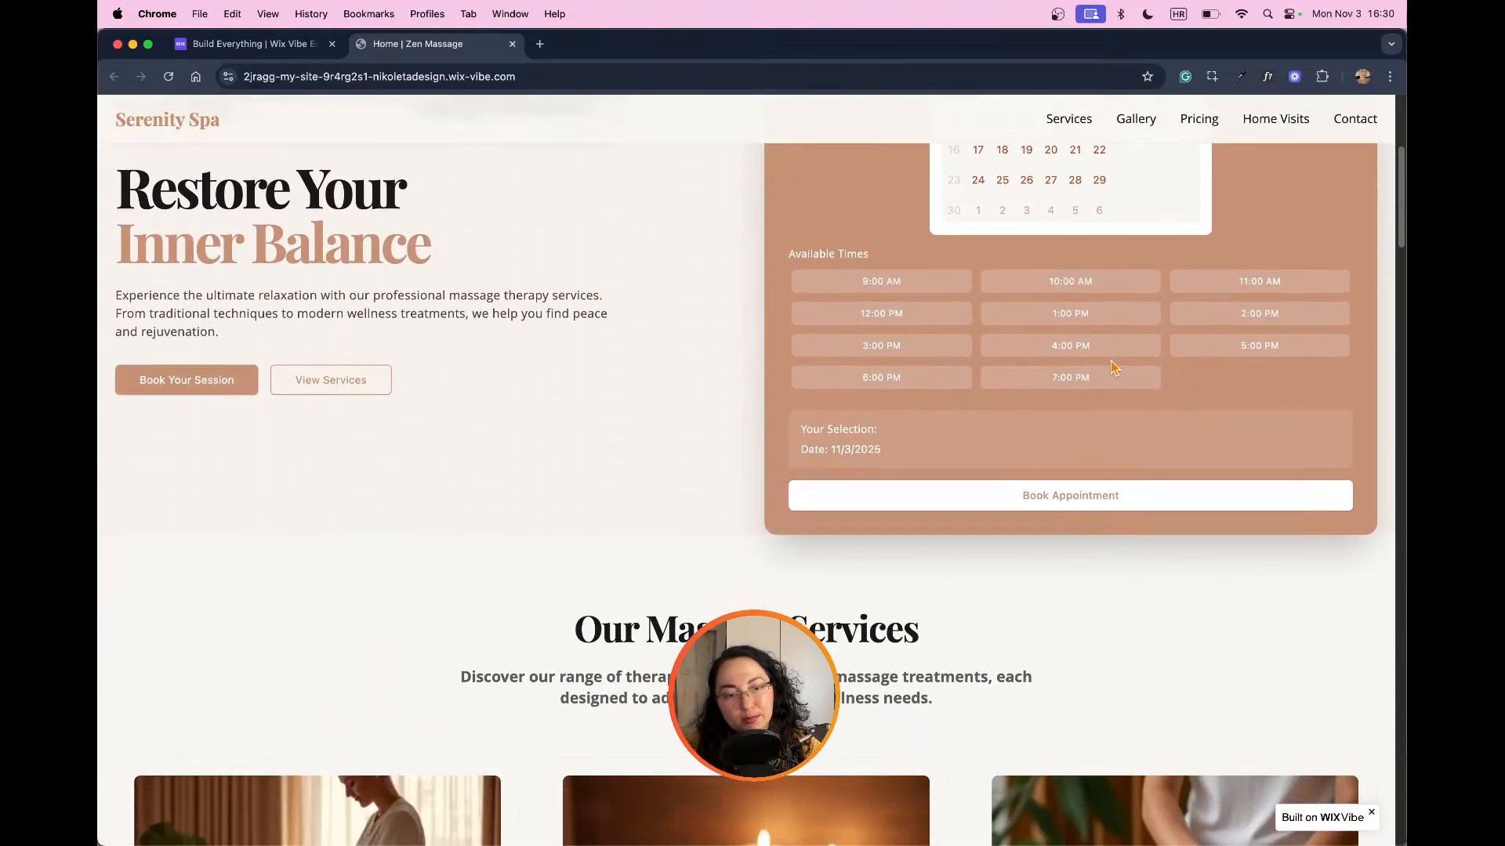
{"action": "scroll", "coordinate": [1111, 361], "scroll_direction": "down", "scroll_amount": 4}
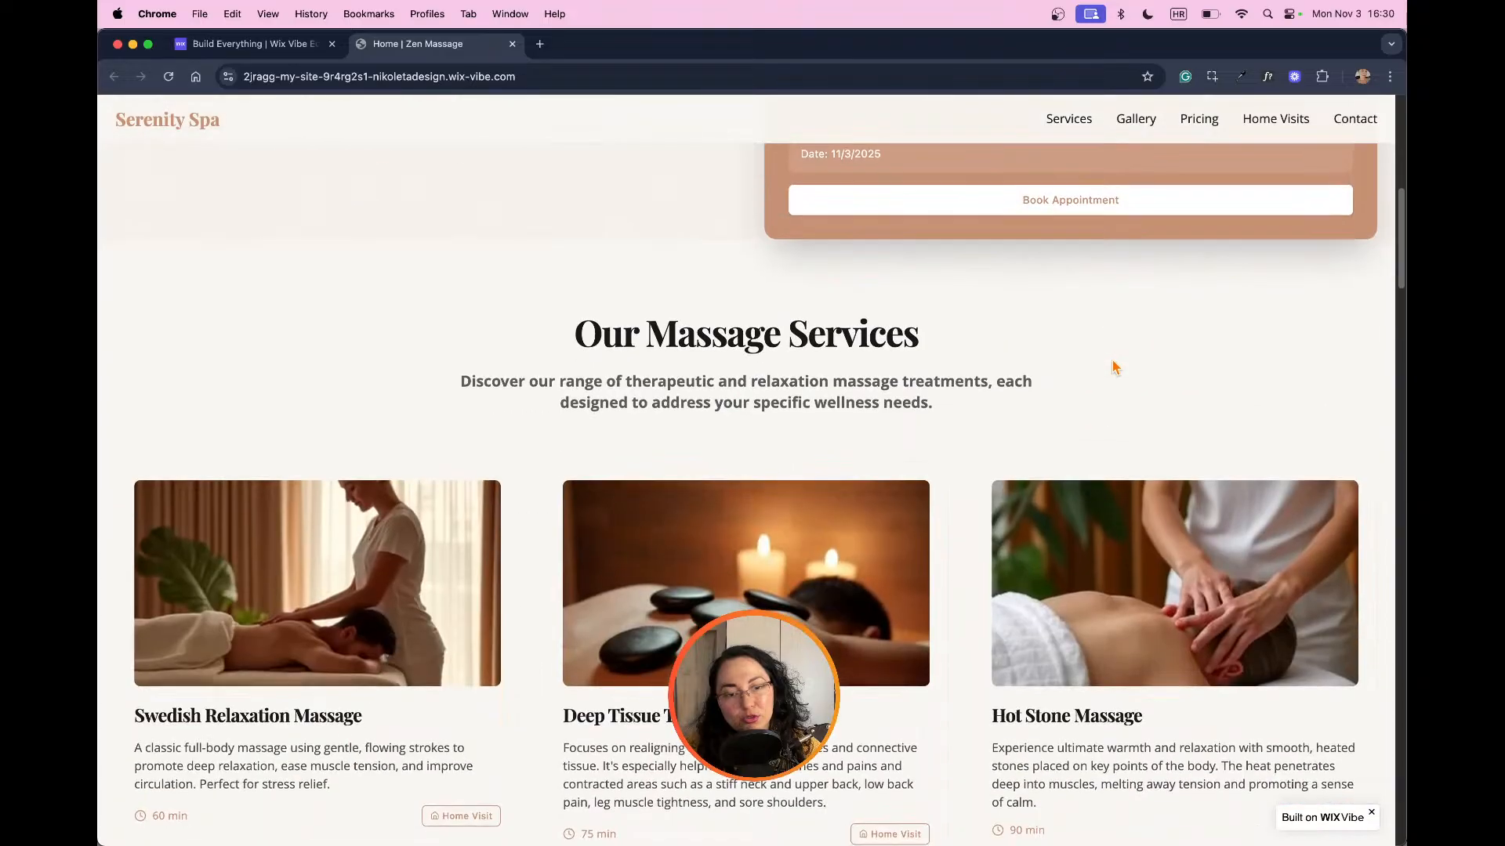
{"action": "scroll", "coordinate": [1113, 362], "scroll_direction": "down", "scroll_amount": 3}
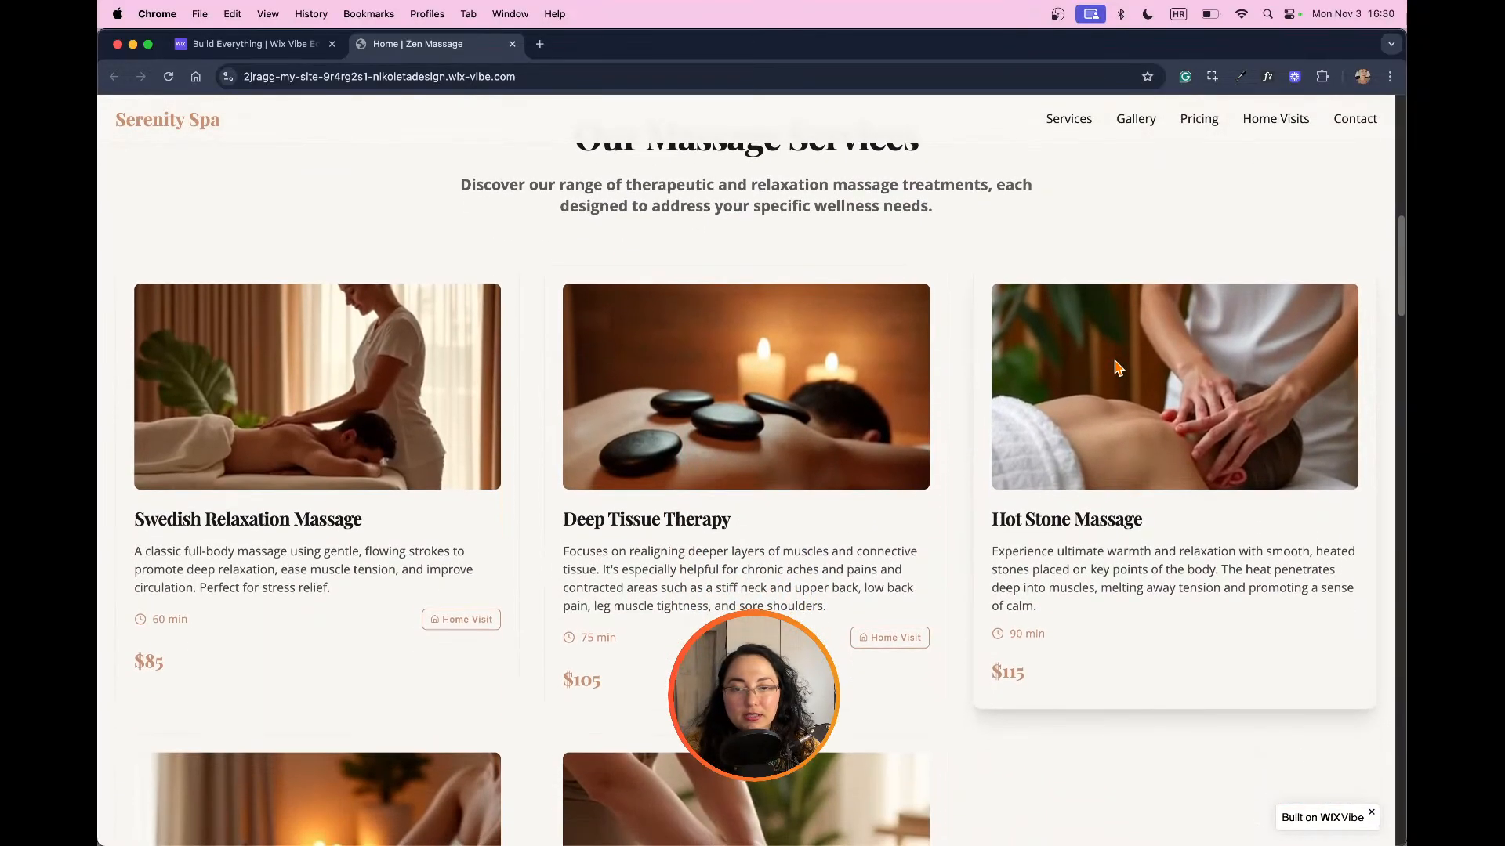
{"action": "scroll", "coordinate": [1117, 369], "scroll_direction": "down", "scroll_amount": 1}
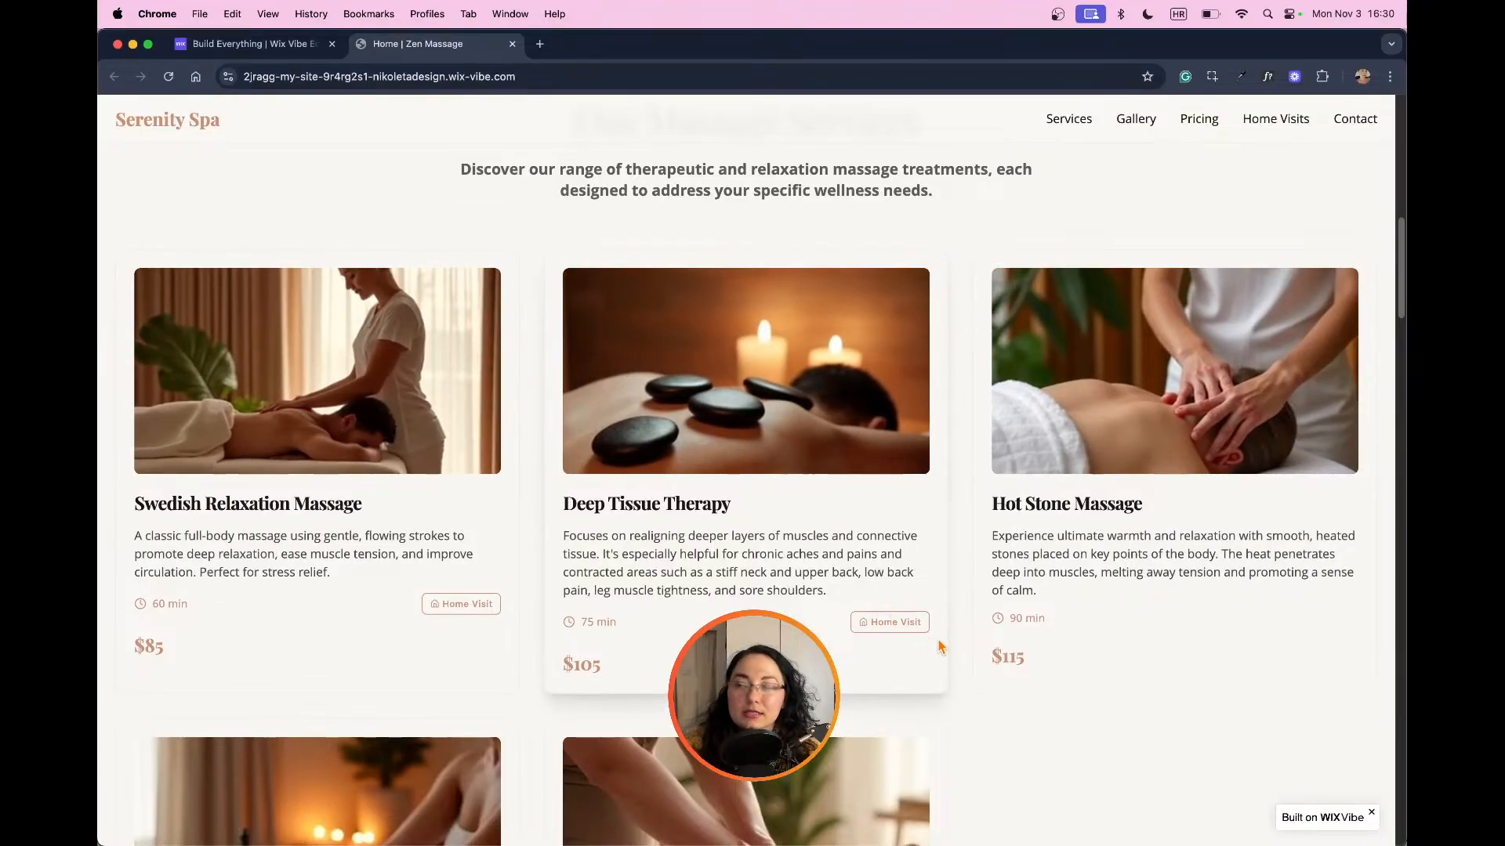
{"action": "scroll", "coordinate": [766, 591], "scroll_direction": "down", "scroll_amount": 6}
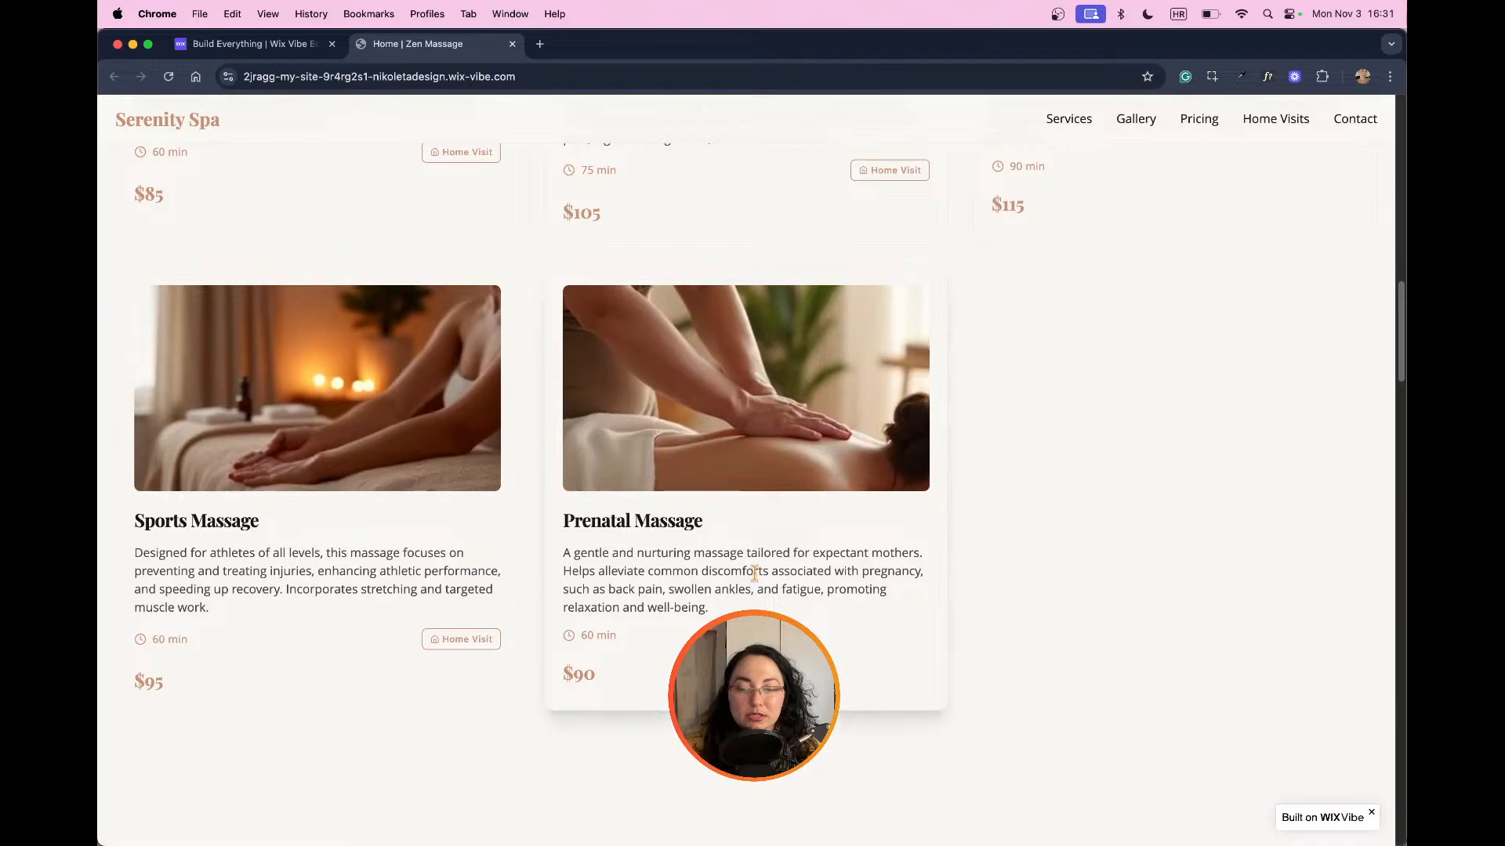
{"action": "scroll", "coordinate": [840, 582], "scroll_direction": "down", "scroll_amount": 3}
{"action": "scroll", "coordinate": [838, 588], "scroll_direction": "up", "scroll_amount": 9}
{"action": "scroll", "coordinate": [839, 588], "scroll_direction": "up", "scroll_amount": 2}
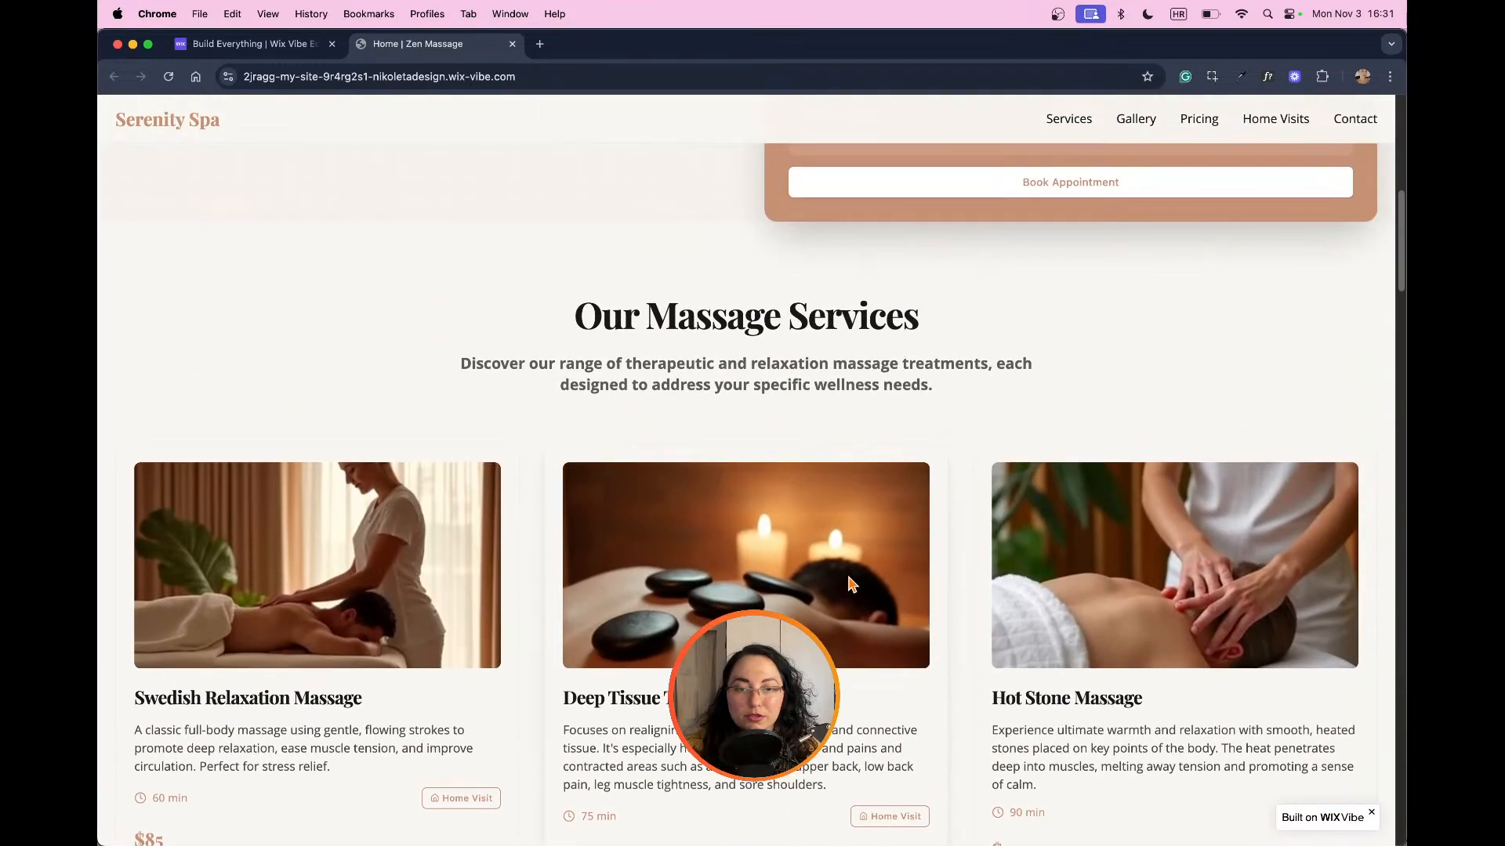
{"action": "scroll", "coordinate": [842, 587], "scroll_direction": "down", "scroll_amount": 19}
{"action": "scroll", "coordinate": [854, 586], "scroll_direction": "up", "scroll_amount": 3}
{"action": "scroll", "coordinate": [854, 587], "scroll_direction": "up", "scroll_amount": 2}
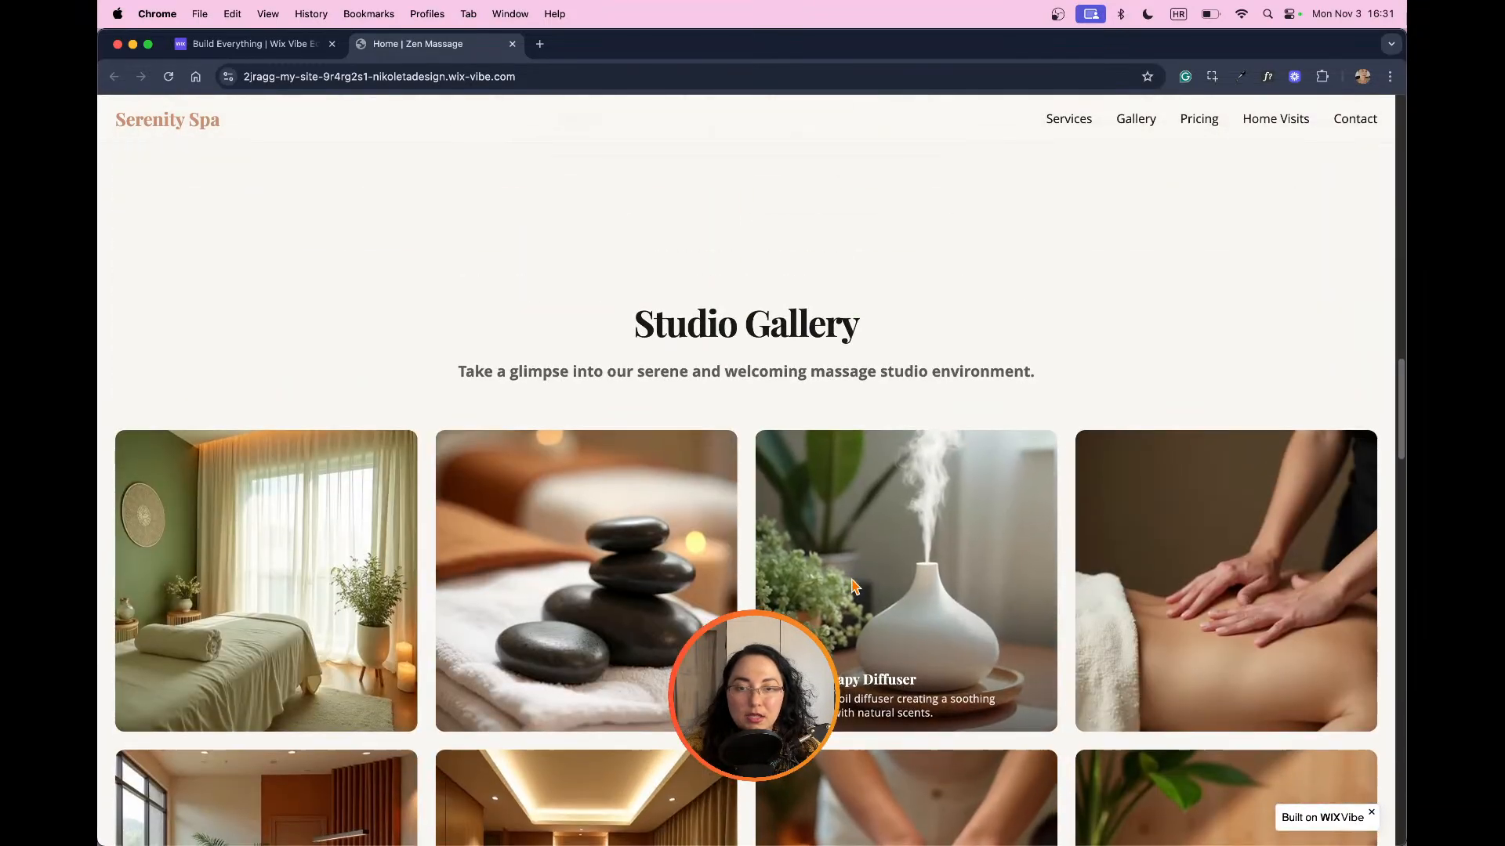
Step: Review the Studio Gallery images with their captions and the Transparent Pricing section on the live site
{"action": "scroll", "coordinate": [784, 564], "scroll_direction": "down", "scroll_amount": 3}
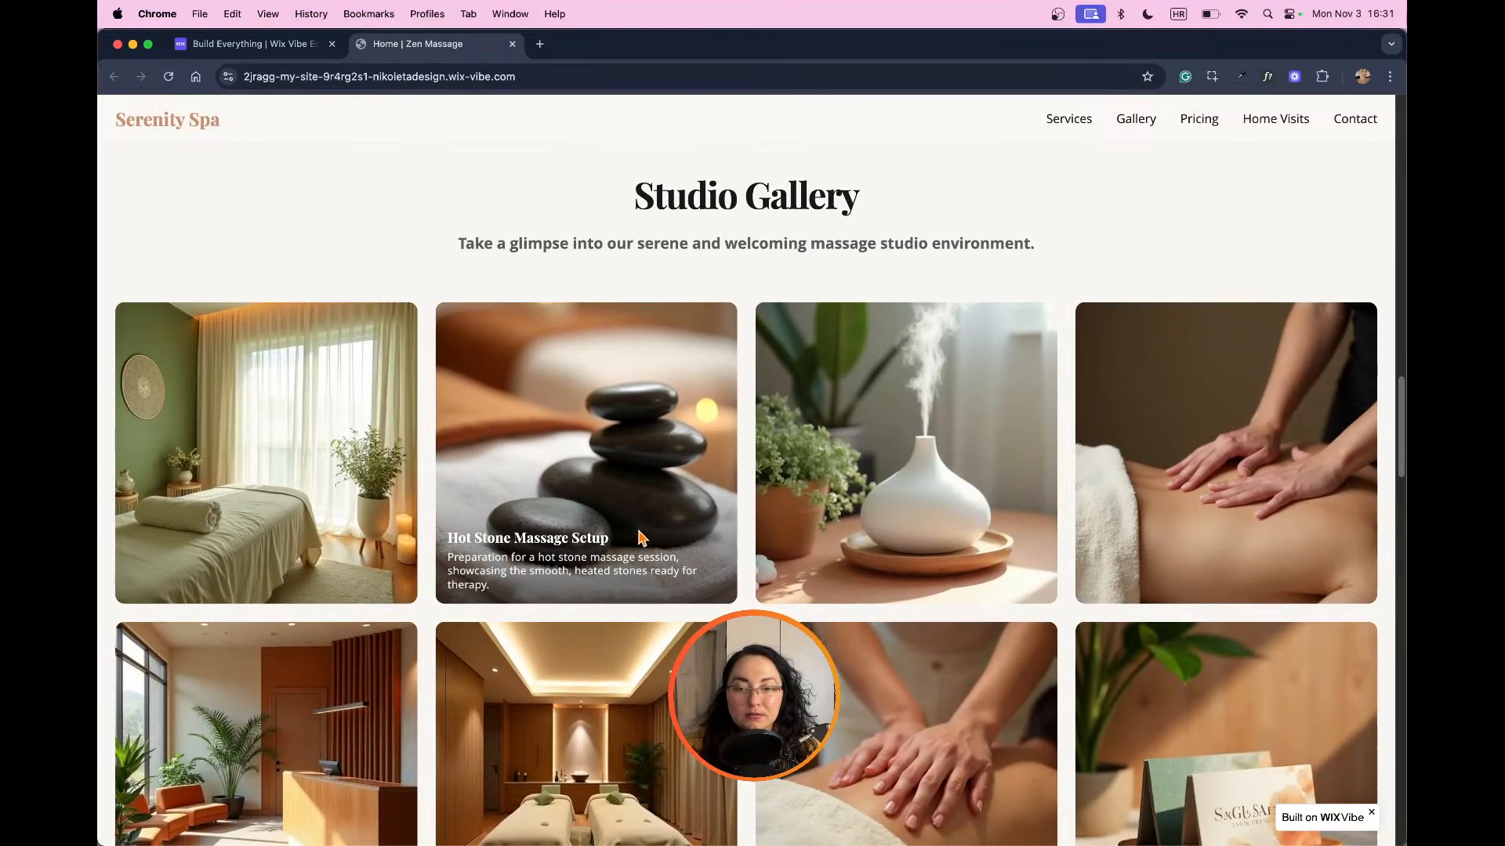
{"action": "scroll", "coordinate": [641, 537], "scroll_direction": "down", "scroll_amount": 2}
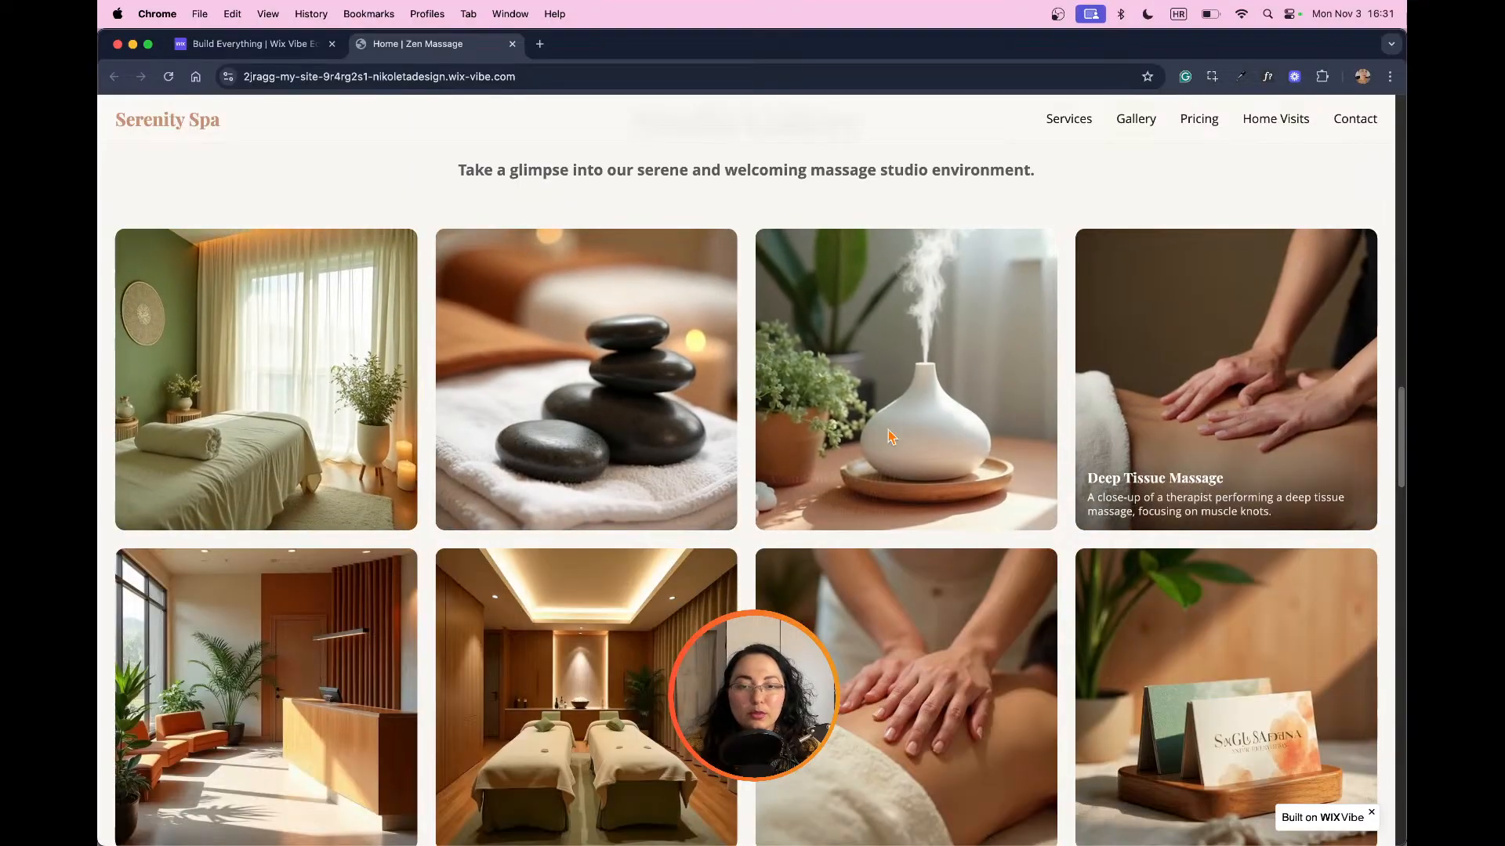
{"action": "scroll", "coordinate": [659, 438], "scroll_direction": "down", "scroll_amount": 5}
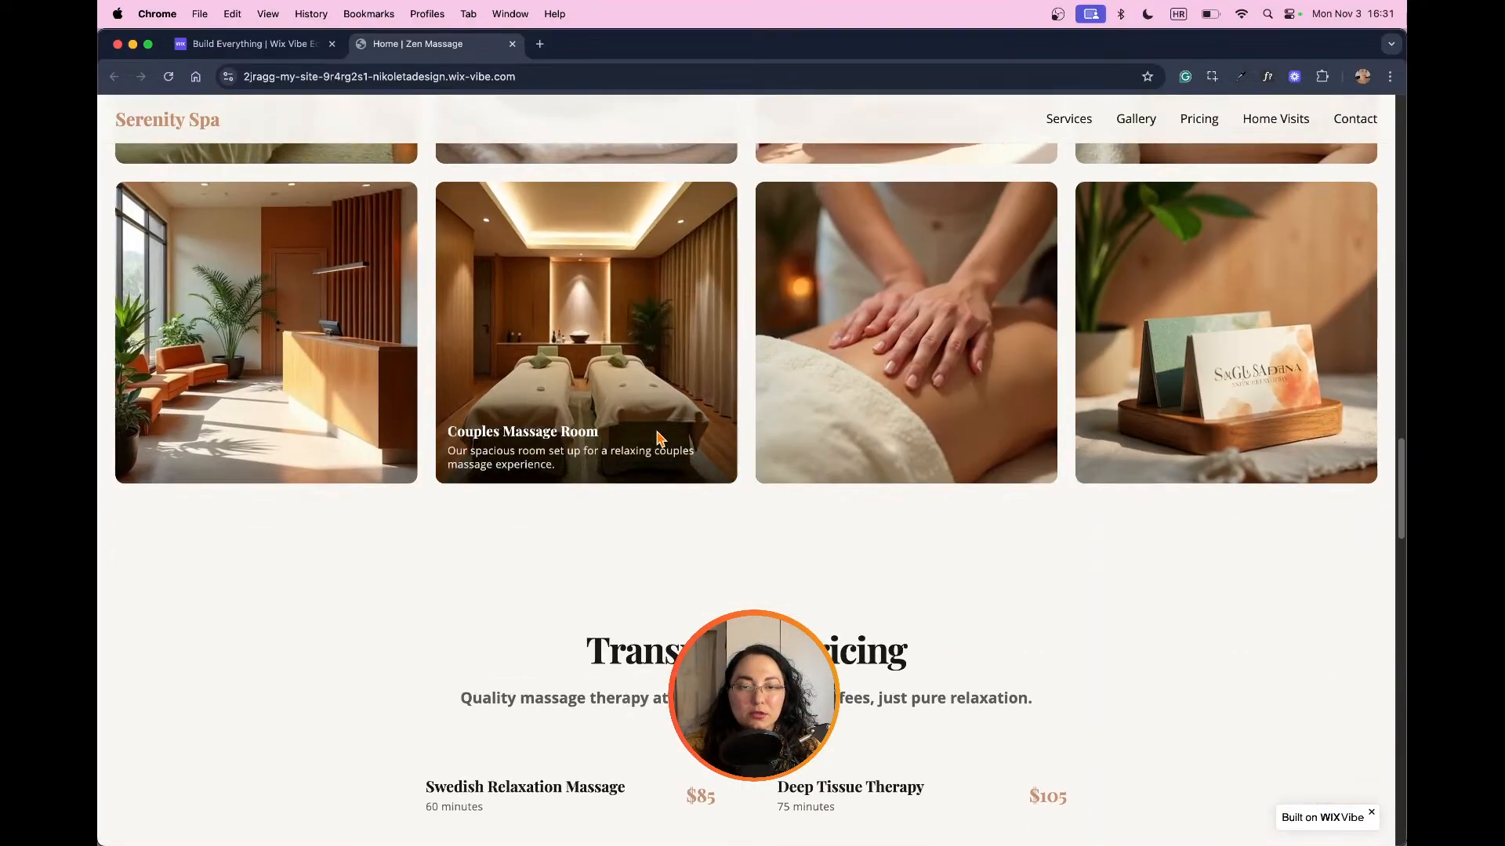
{"action": "scroll", "coordinate": [1288, 464], "scroll_direction": "up", "scroll_amount": 6}
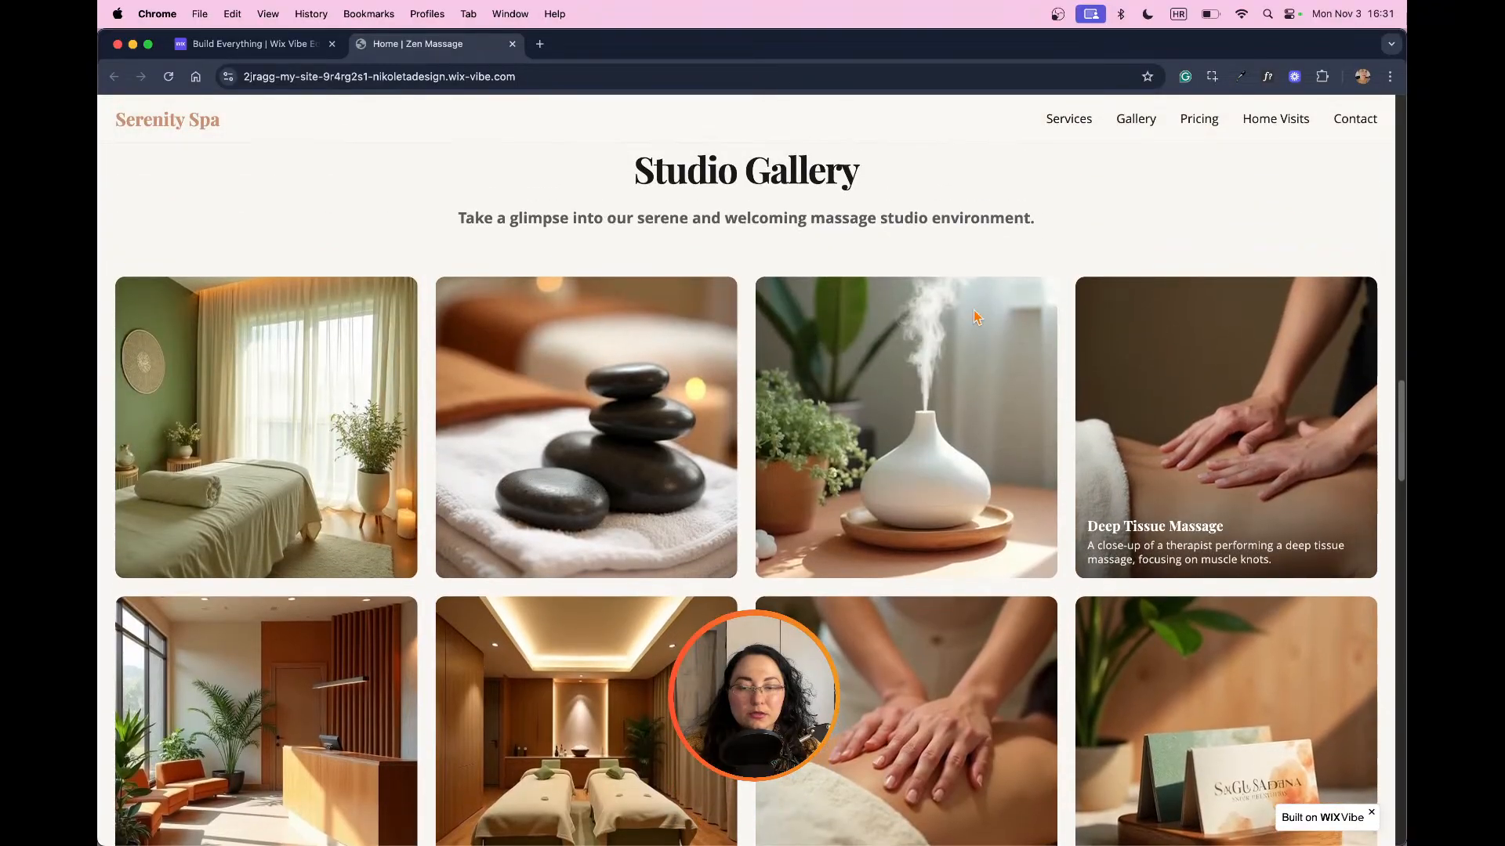
{"action": "scroll", "coordinate": [1146, 451], "scroll_direction": "down", "scroll_amount": 8}
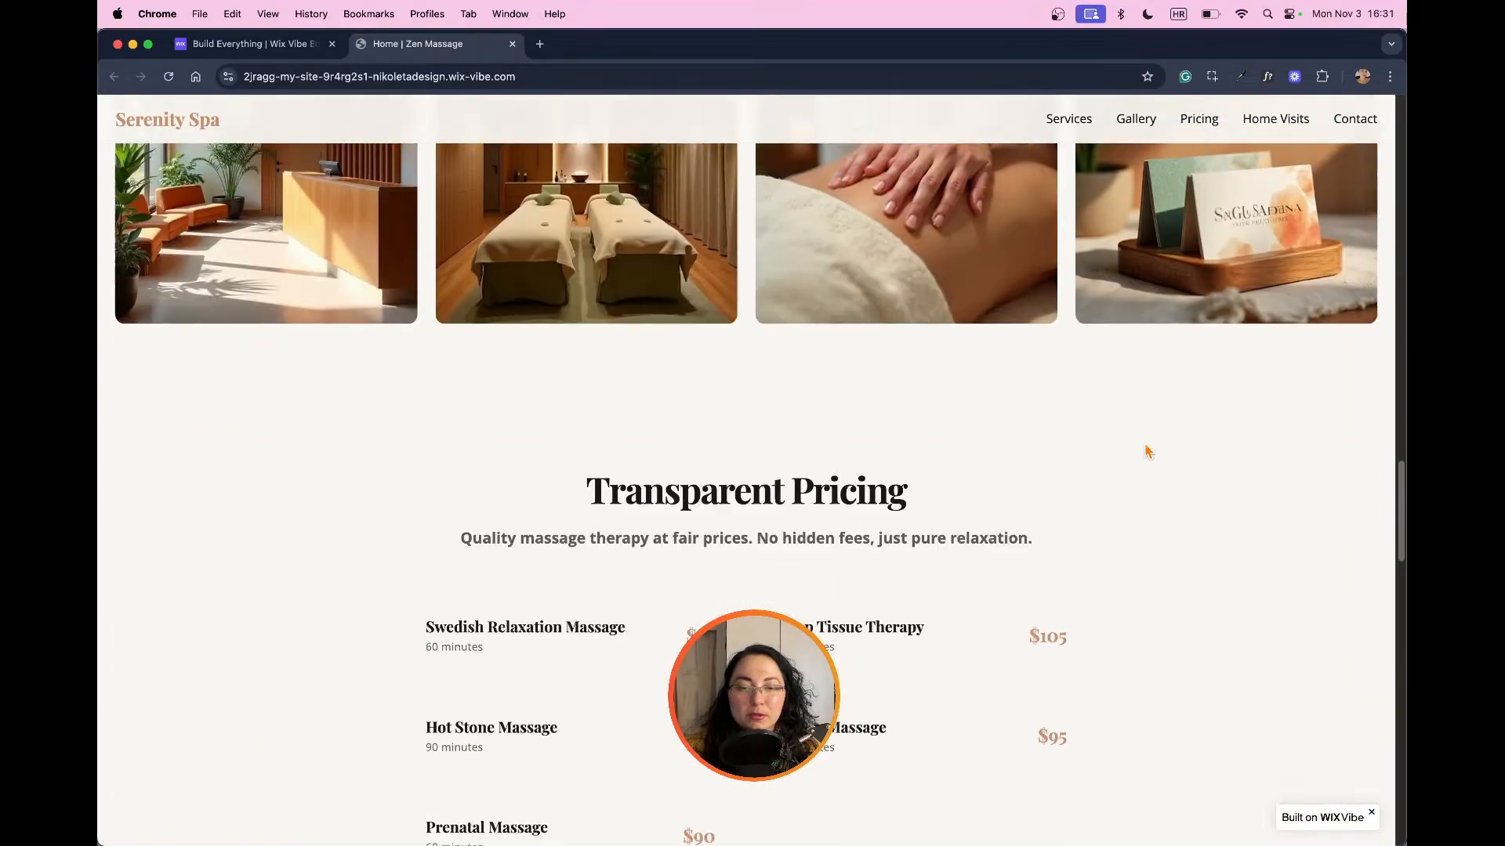
{"action": "scroll", "coordinate": [1146, 452], "scroll_direction": "down", "scroll_amount": 3}
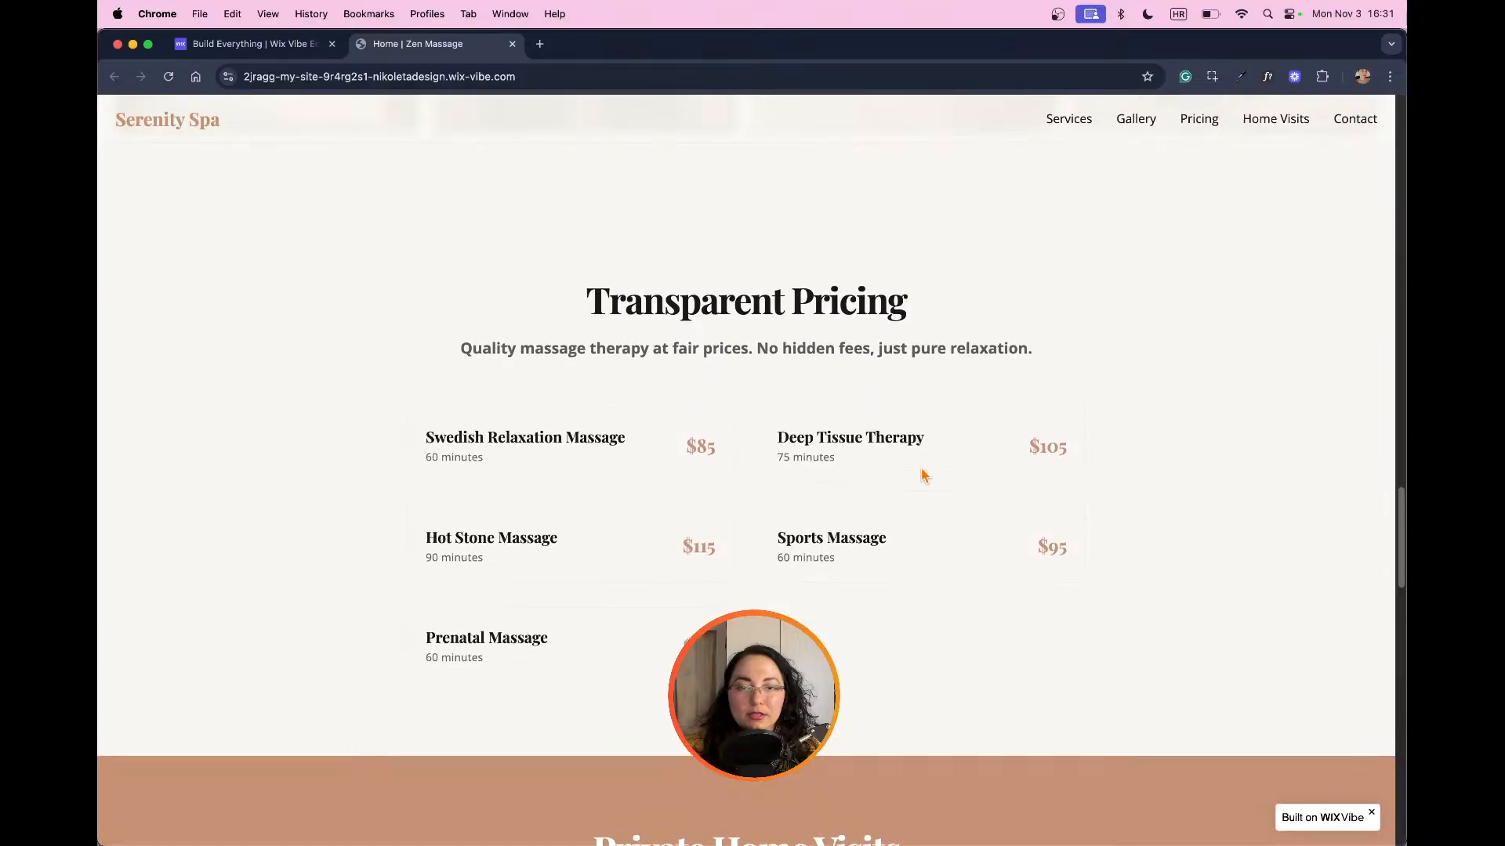
{"action": "scroll", "coordinate": [927, 473], "scroll_direction": "up", "scroll_amount": 3}
{"action": "scroll", "coordinate": [948, 473], "scroll_direction": "down", "scroll_amount": 6}
{"action": "scroll", "coordinate": [966, 474], "scroll_direction": "up", "scroll_amount": 3}
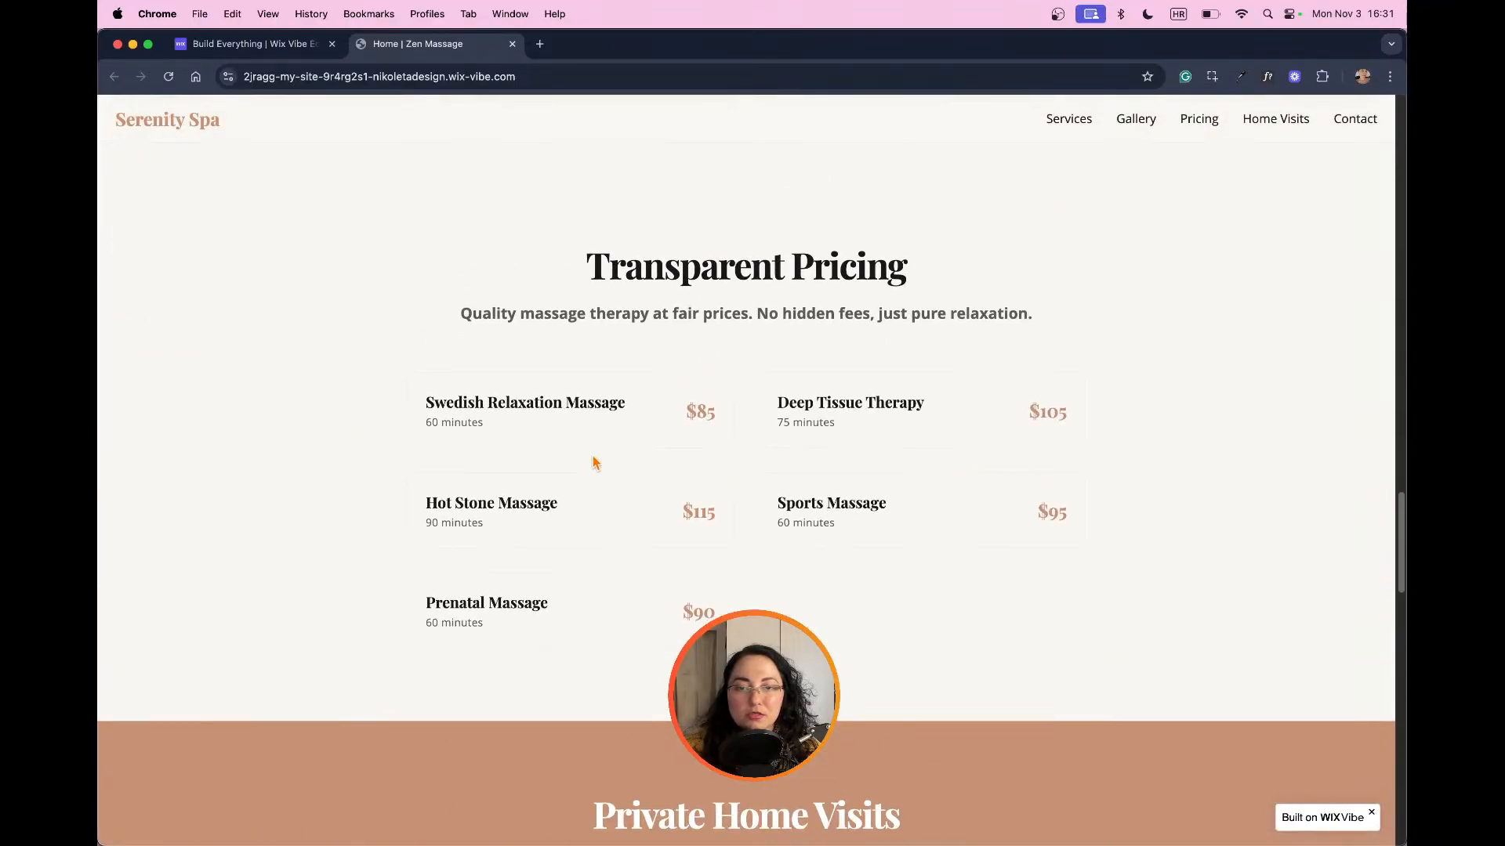
Step: Review the Private Home Visits, gift card, Hours & Location and contact form sections on the live site, down to the footer
{"action": "scroll", "coordinate": [981, 538], "scroll_direction": "down", "scroll_amount": 1}
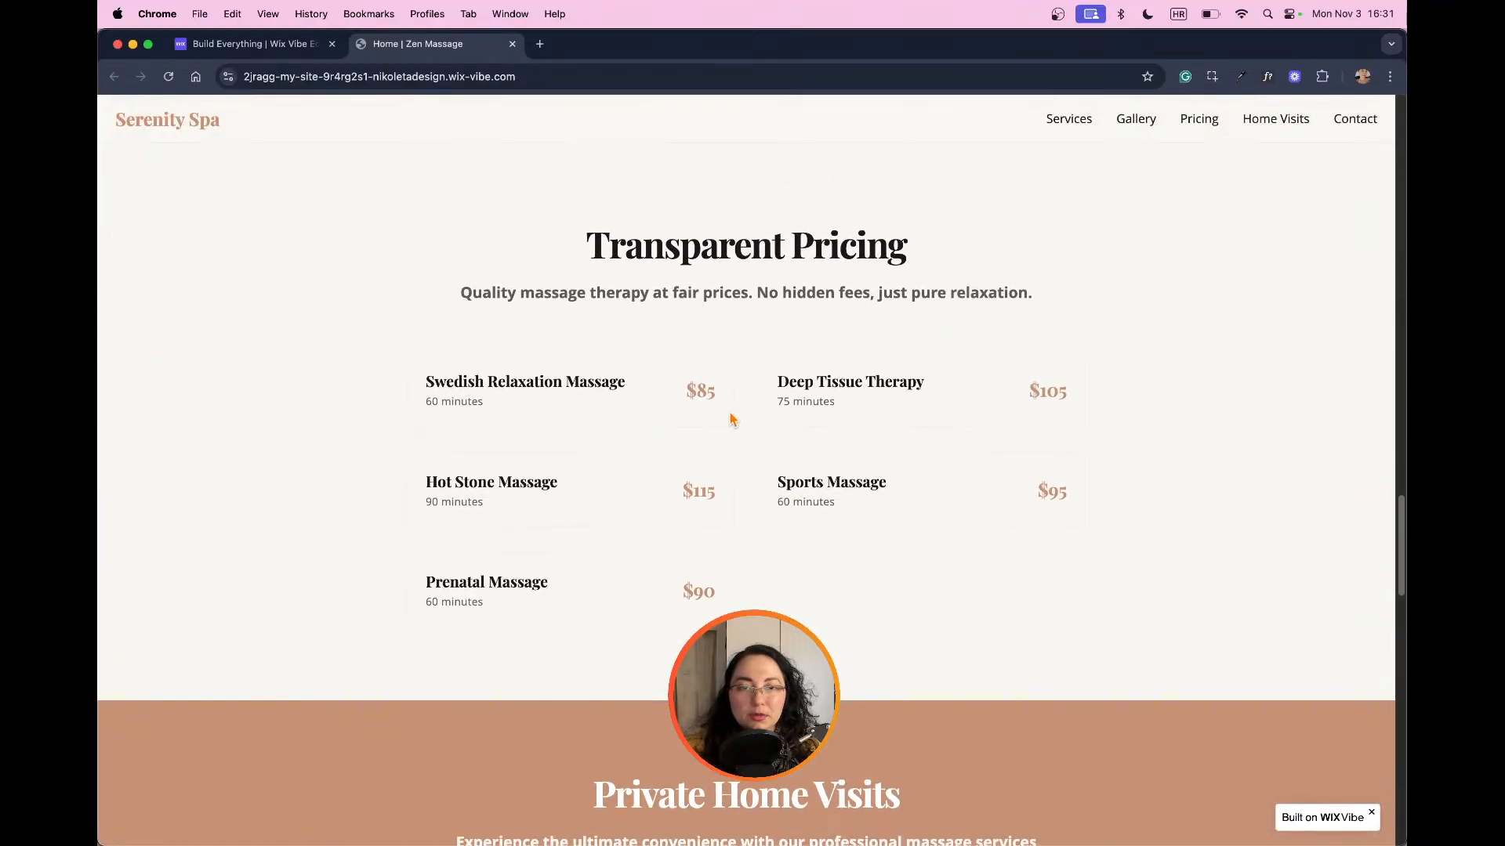
{"action": "scroll", "coordinate": [752, 423], "scroll_direction": "up", "scroll_amount": 6}
{"action": "scroll", "coordinate": [758, 423], "scroll_direction": "down", "scroll_amount": 15}
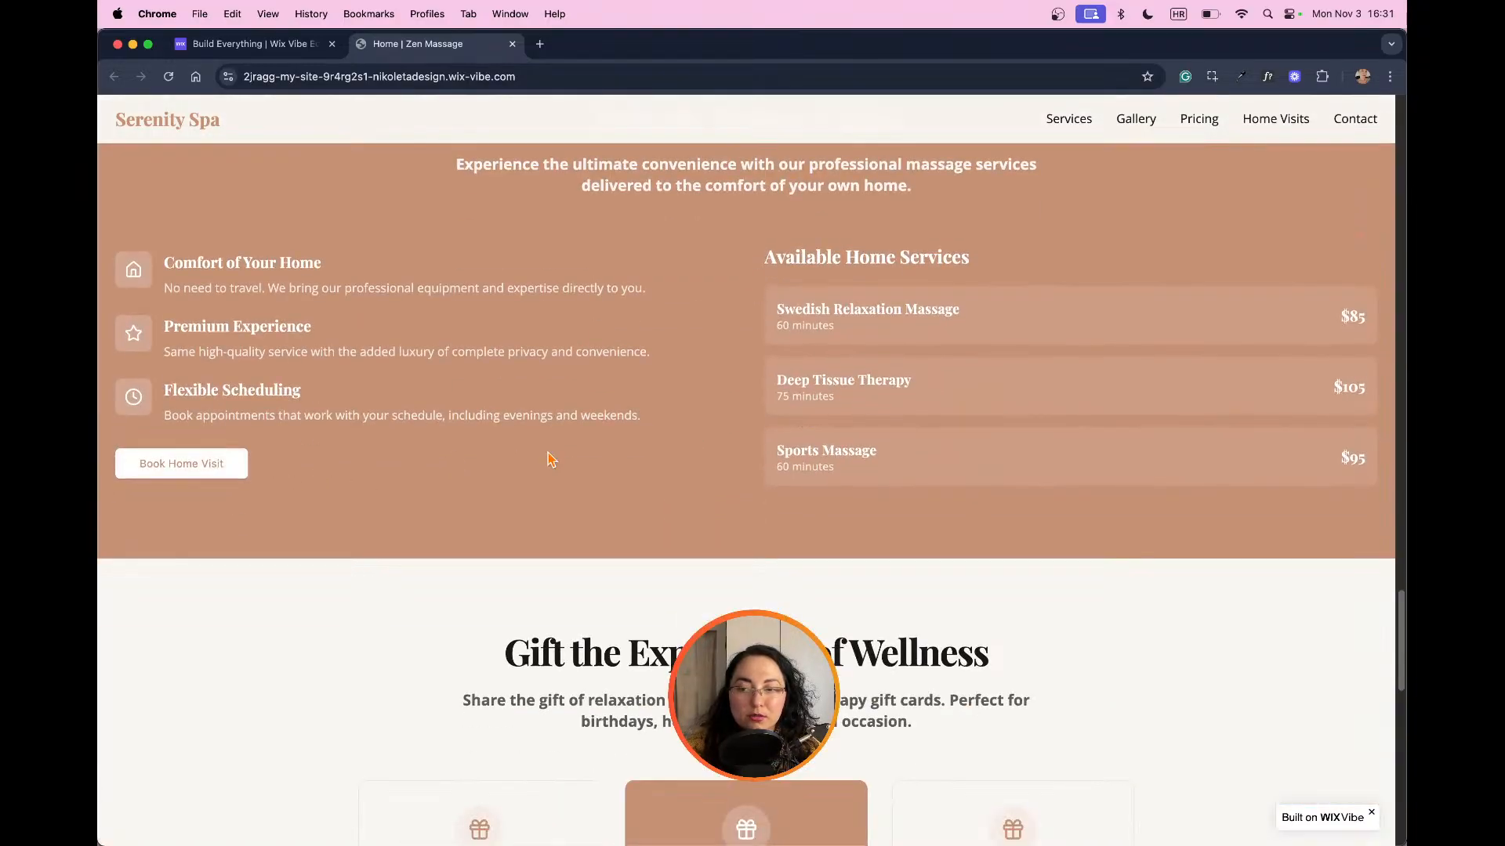
{"action": "scroll", "coordinate": [949, 408], "scroll_direction": "down", "scroll_amount": 6}
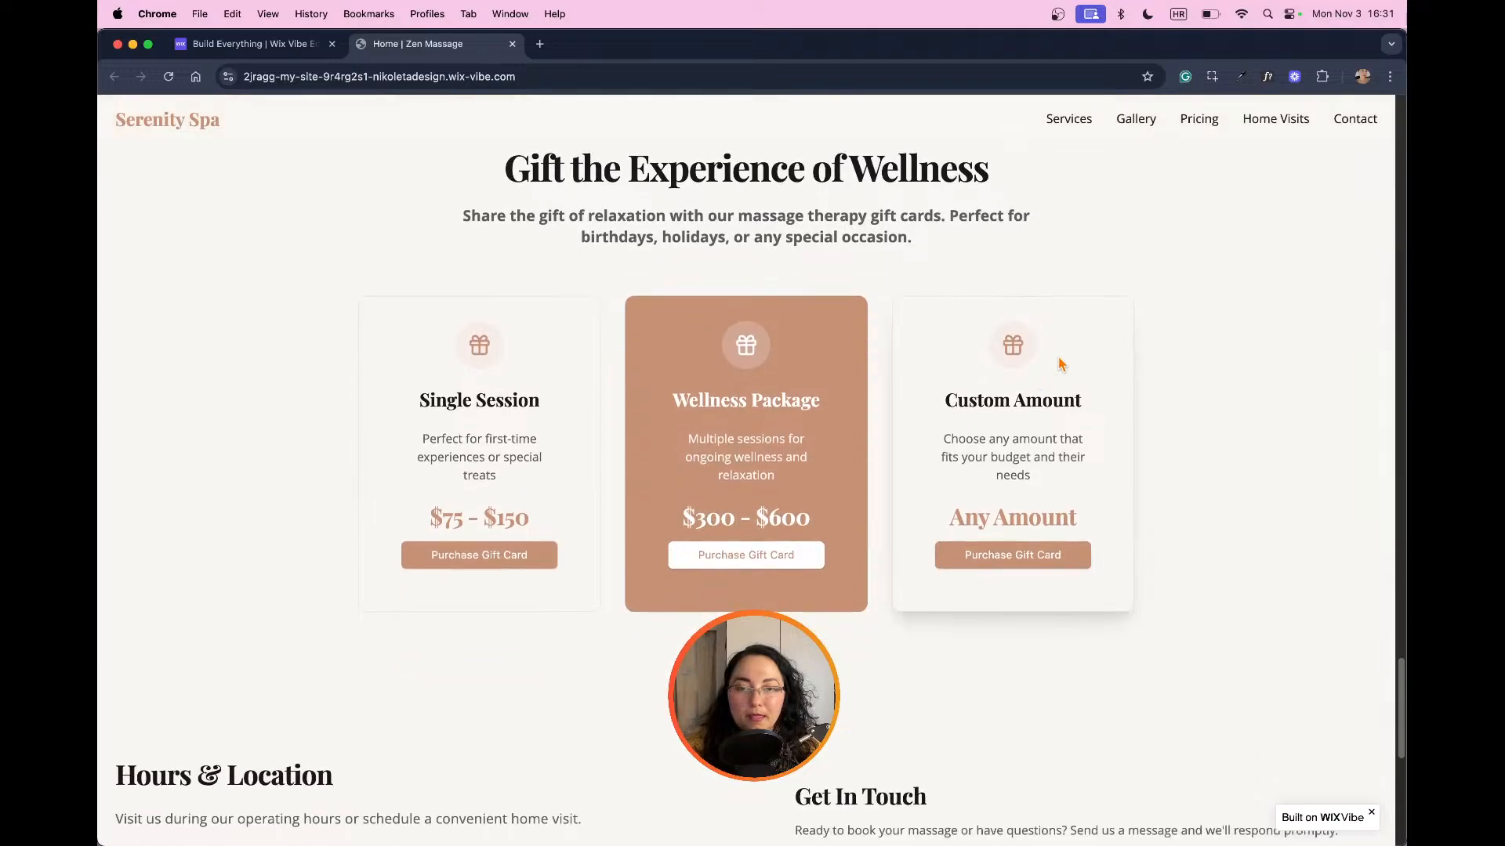
{"action": "scroll", "coordinate": [1073, 351], "scroll_direction": "up", "scroll_amount": 1}
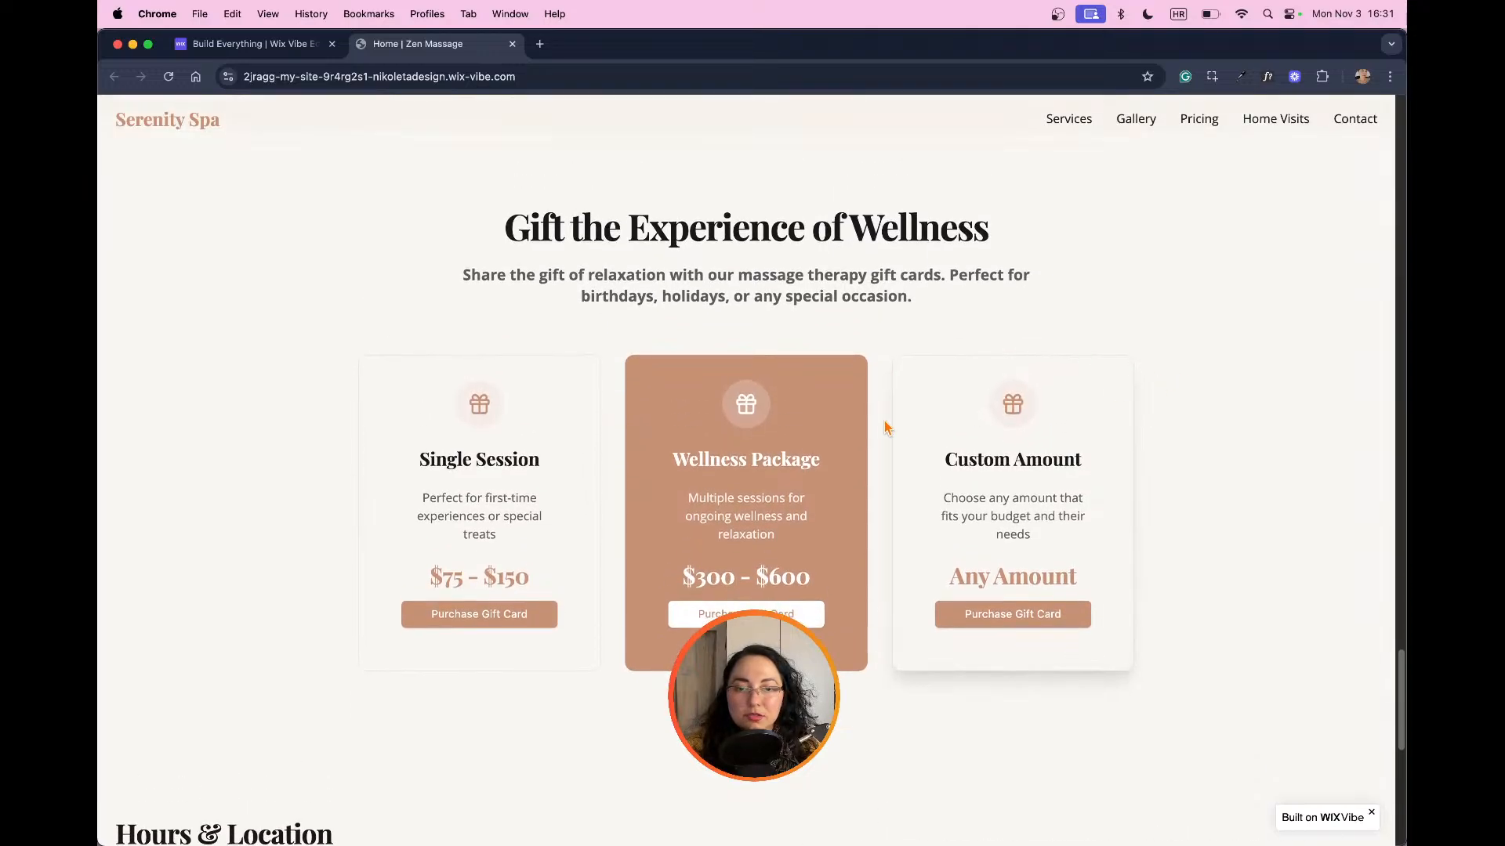
{"action": "scroll", "coordinate": [1029, 446], "scroll_direction": "down", "scroll_amount": 4}
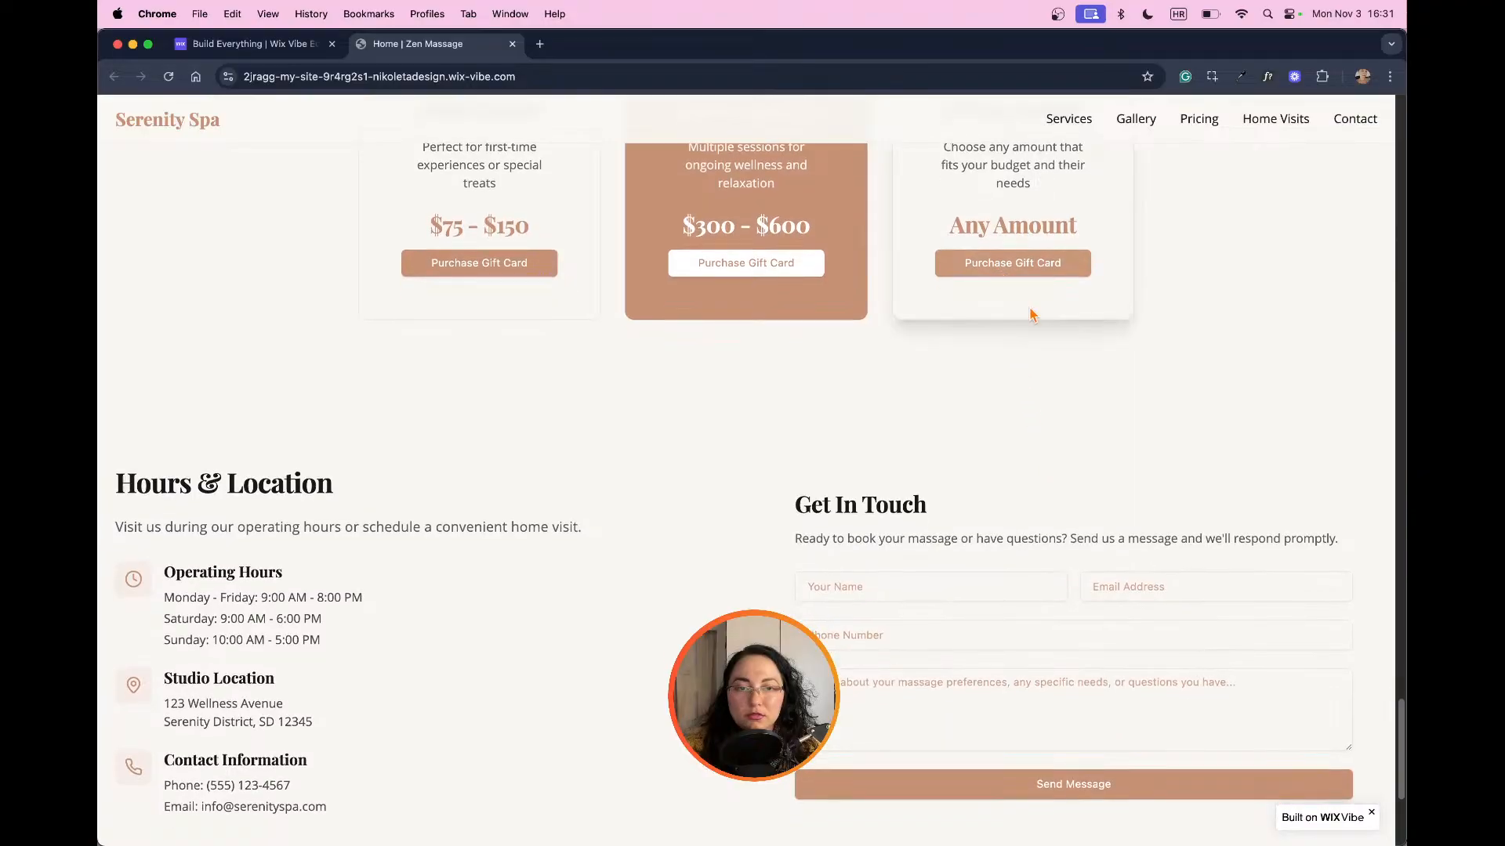
{"action": "scroll", "coordinate": [1031, 314], "scroll_direction": "down", "scroll_amount": 3}
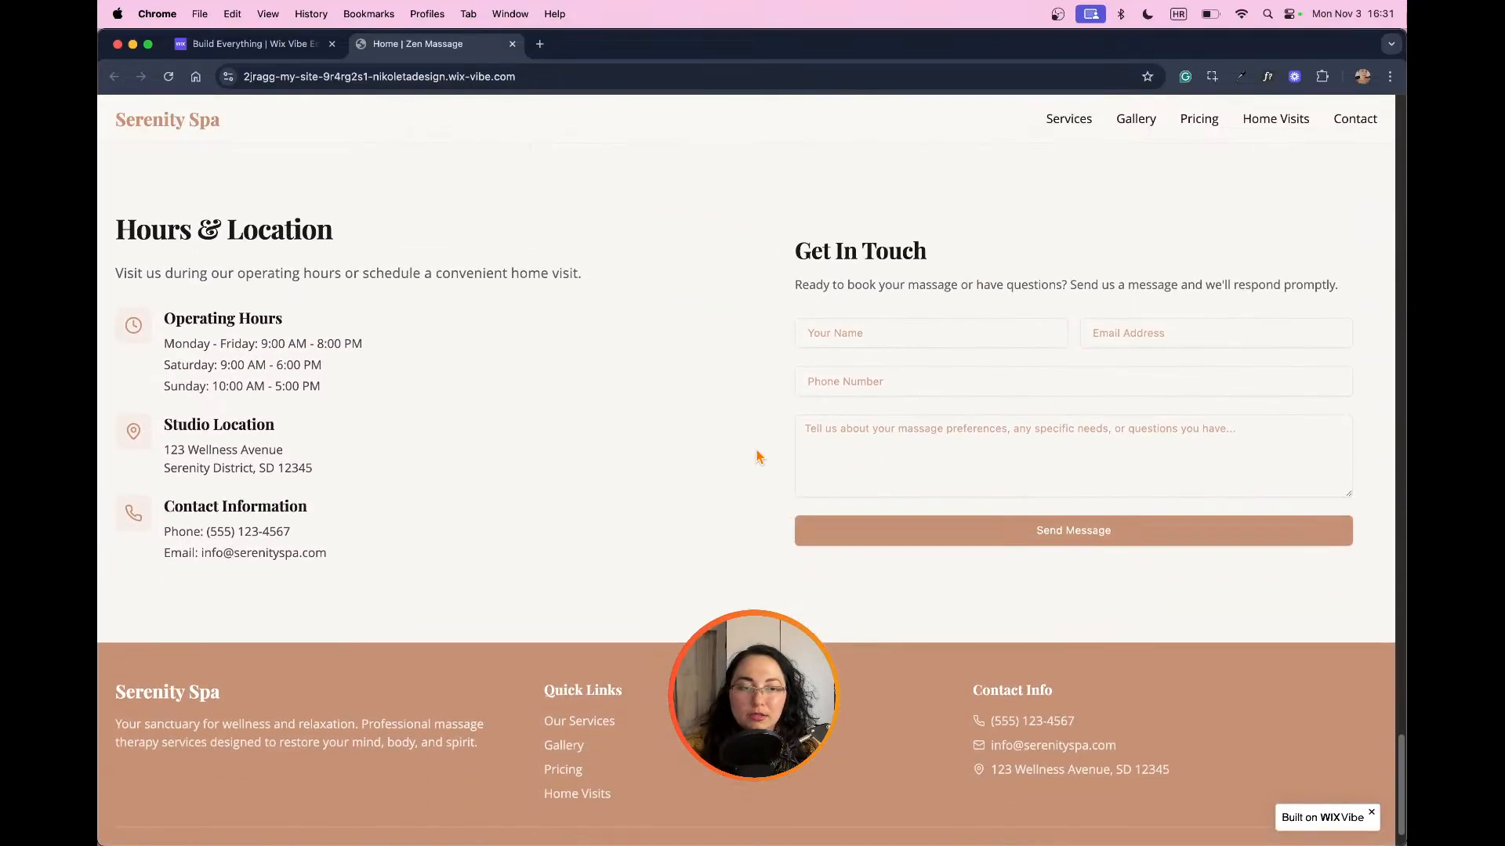
{"action": "scroll", "coordinate": [831, 396], "scroll_direction": "down", "scroll_amount": 1}
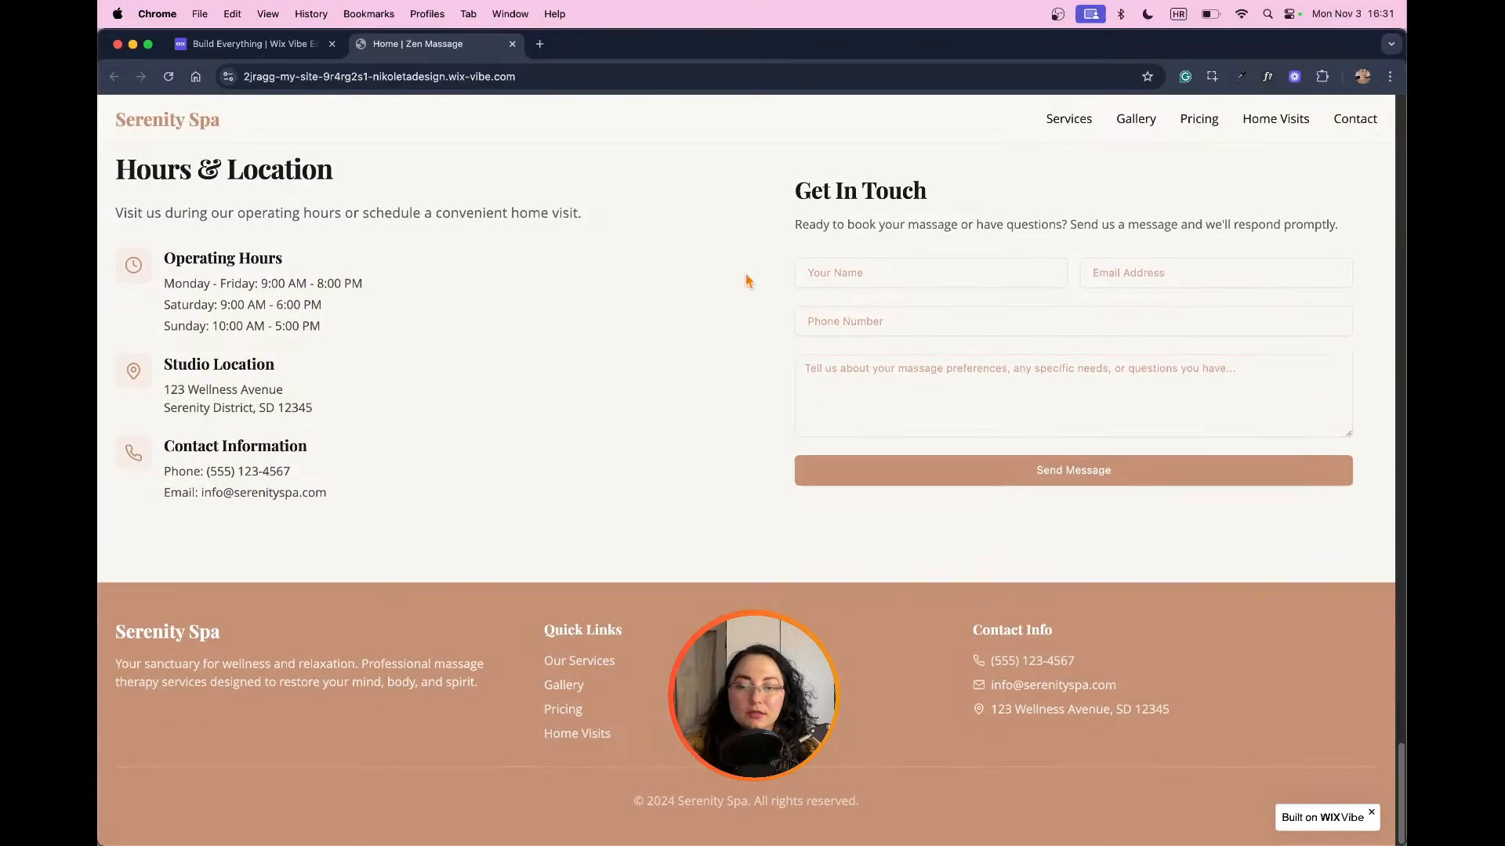
Step: Switch back to the Wix Vibe editor and test the mobile booking calendar by picking December 4, then November 29, 2025
{"action": "left_click", "coordinate": [256, 45]}
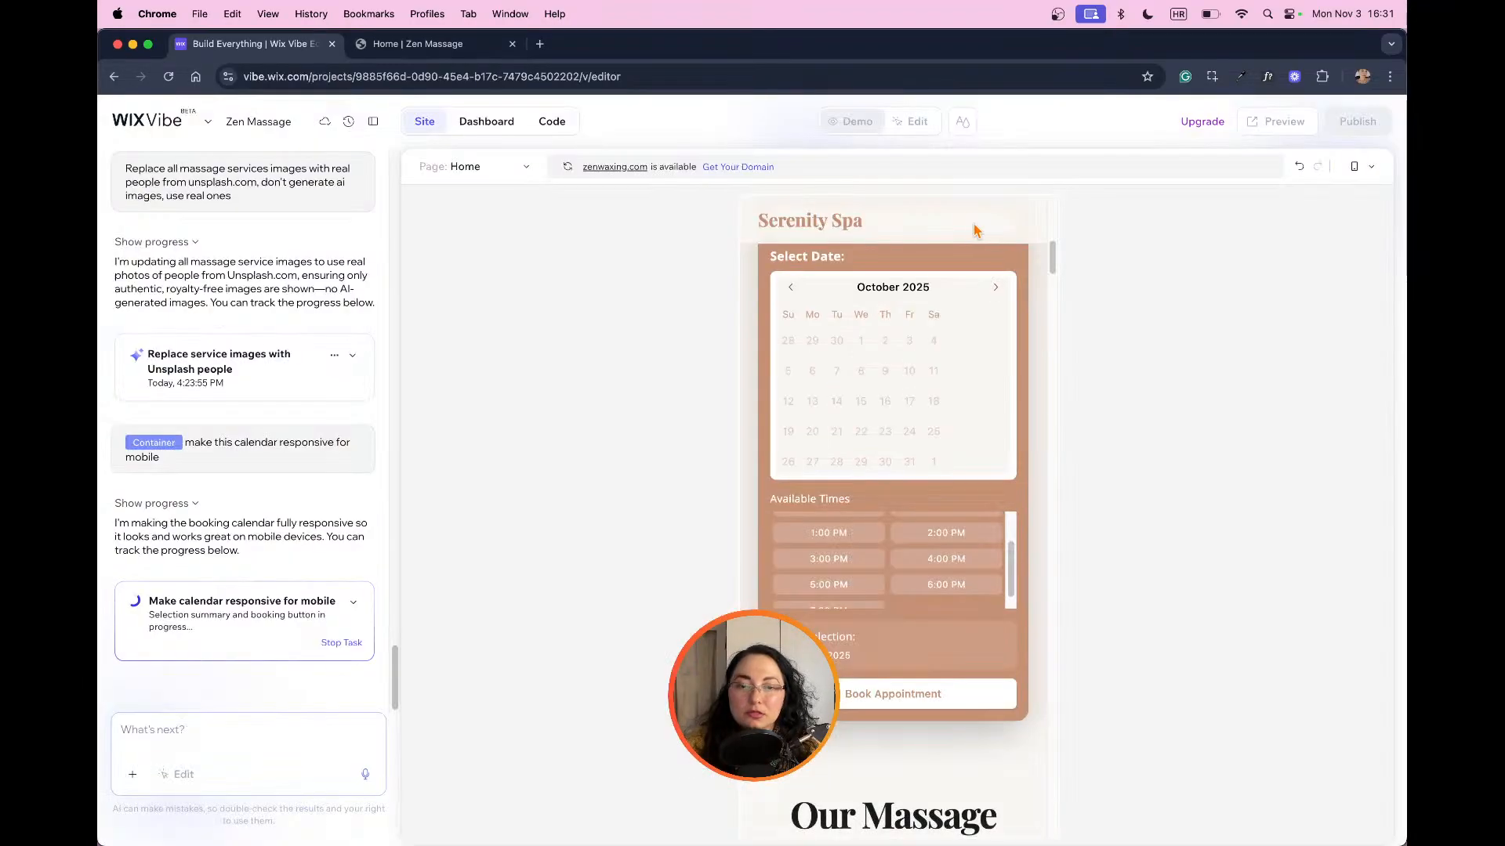
{"action": "scroll", "coordinate": [999, 418], "scroll_direction": "down", "scroll_amount": 5}
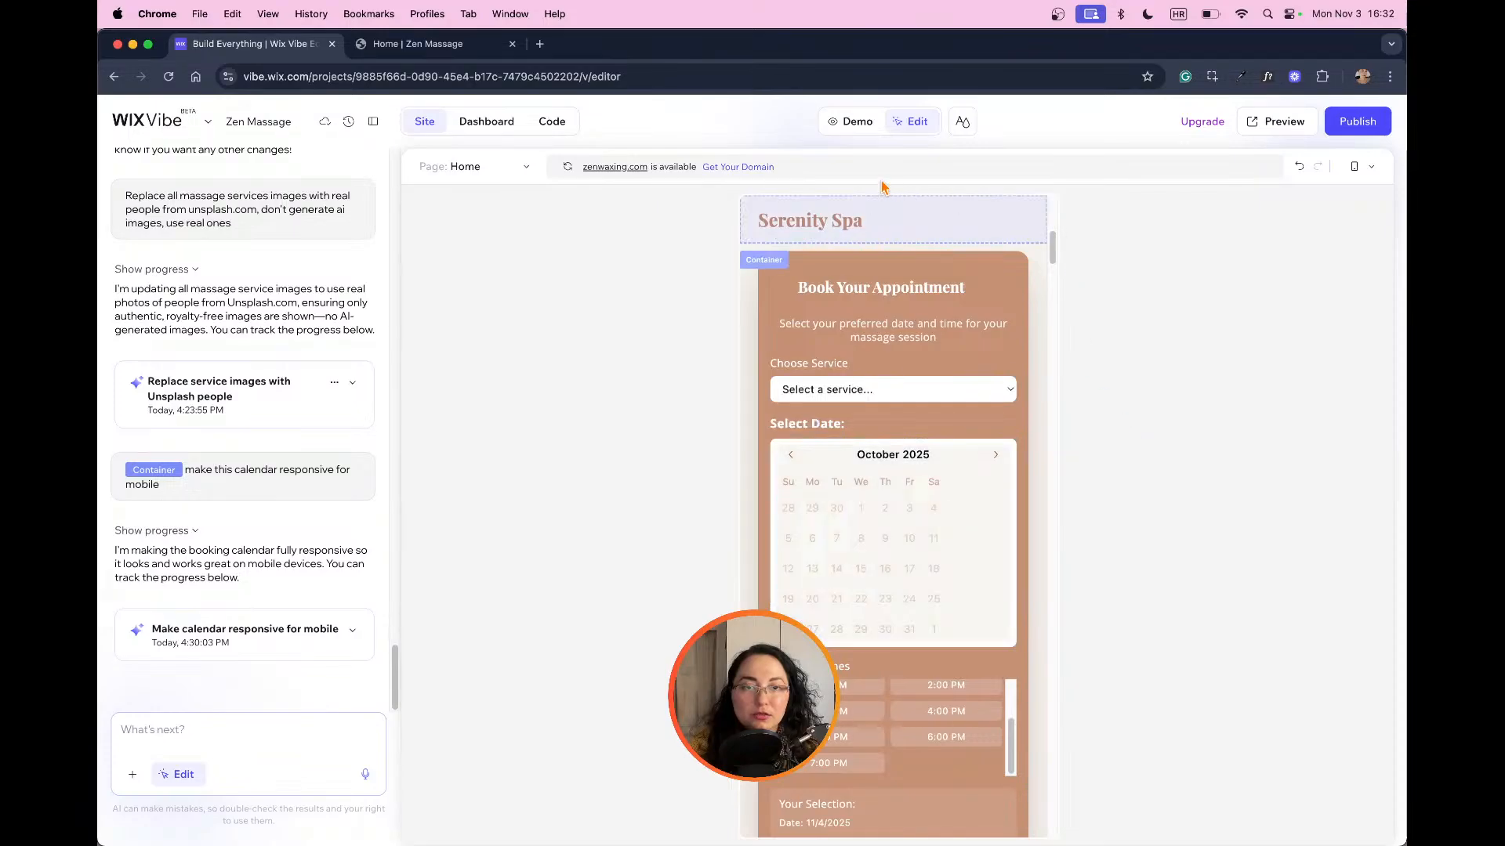
{"action": "left_click", "coordinate": [855, 123]}
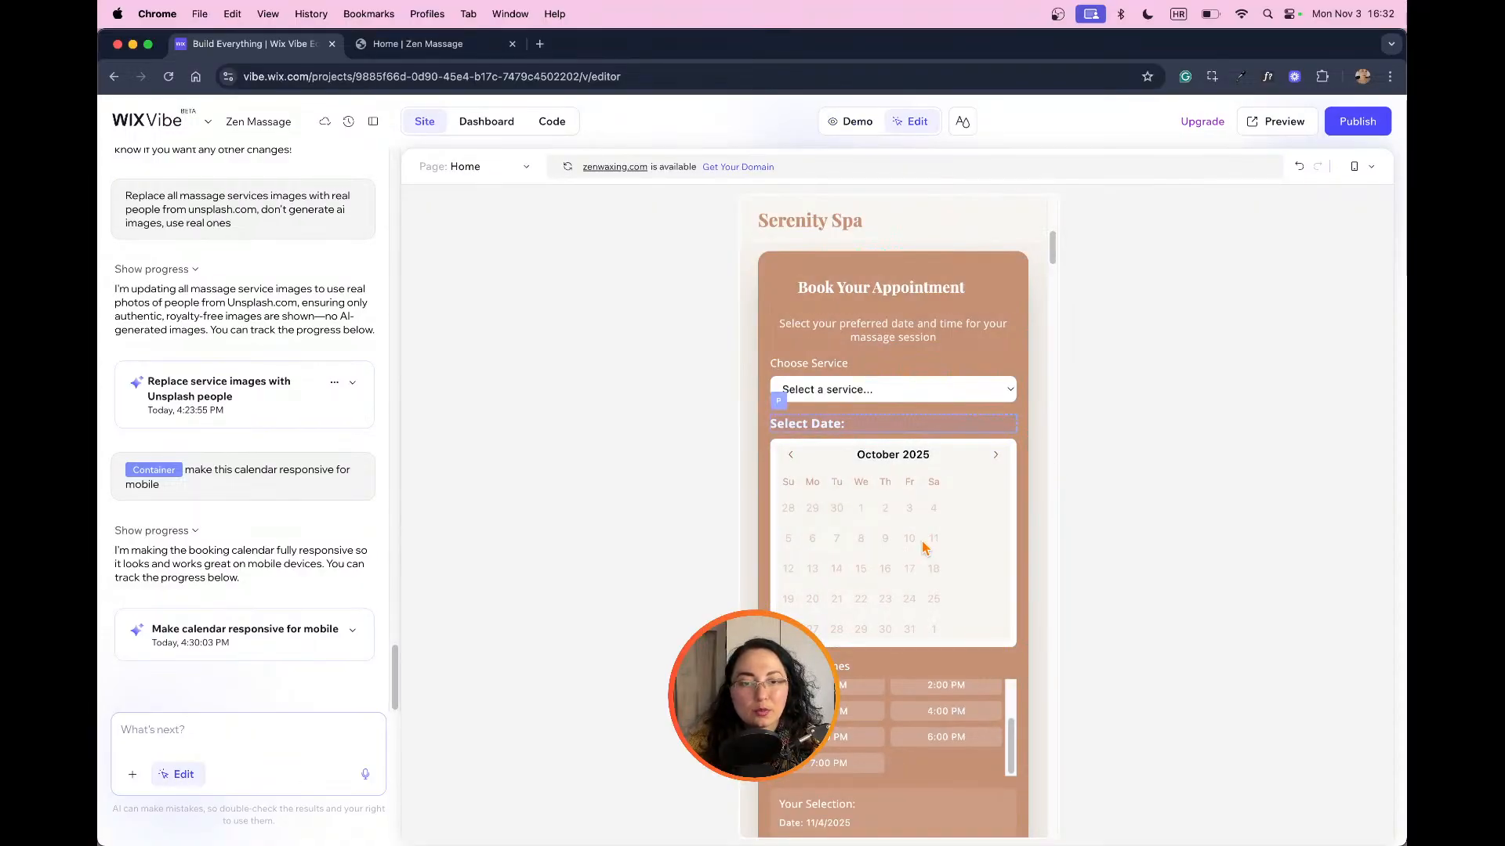
{"action": "left_click", "coordinate": [996, 456]}
{"action": "left_click", "coordinate": [878, 508]}
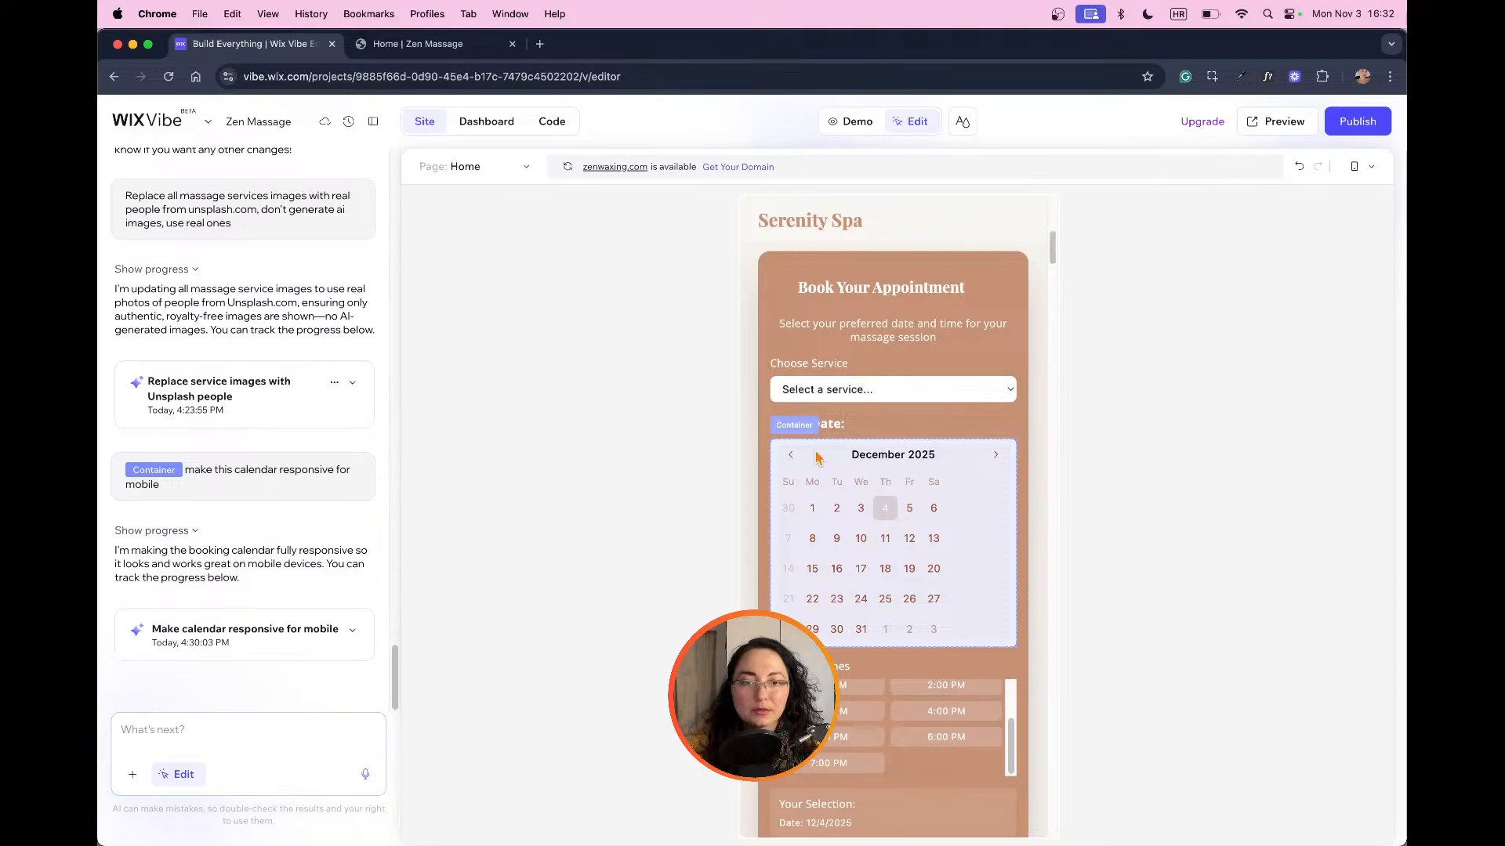
{"action": "left_click", "coordinate": [790, 454]}
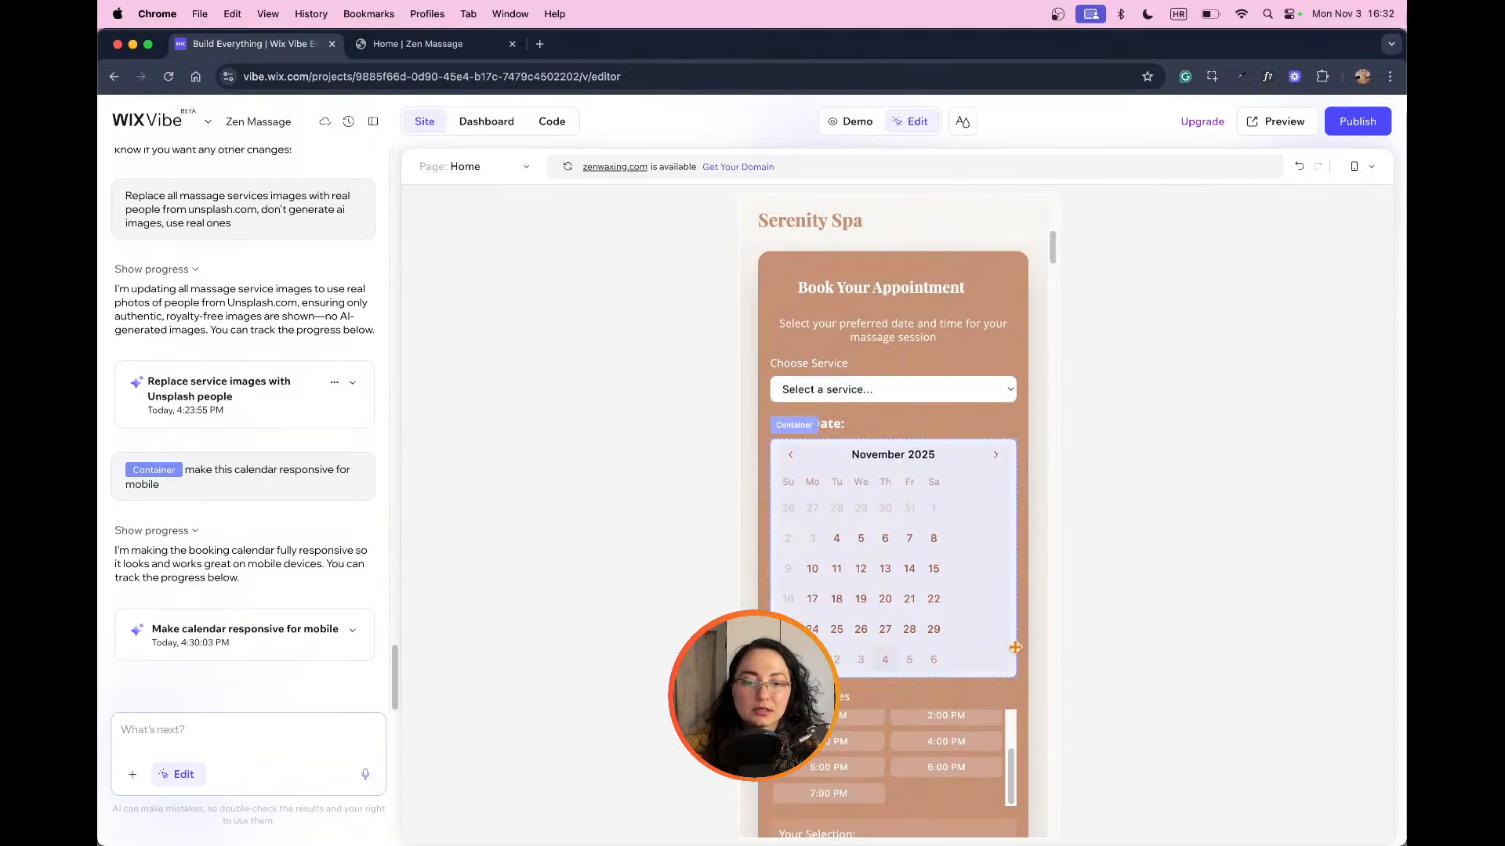
{"action": "left_click", "coordinate": [937, 631]}
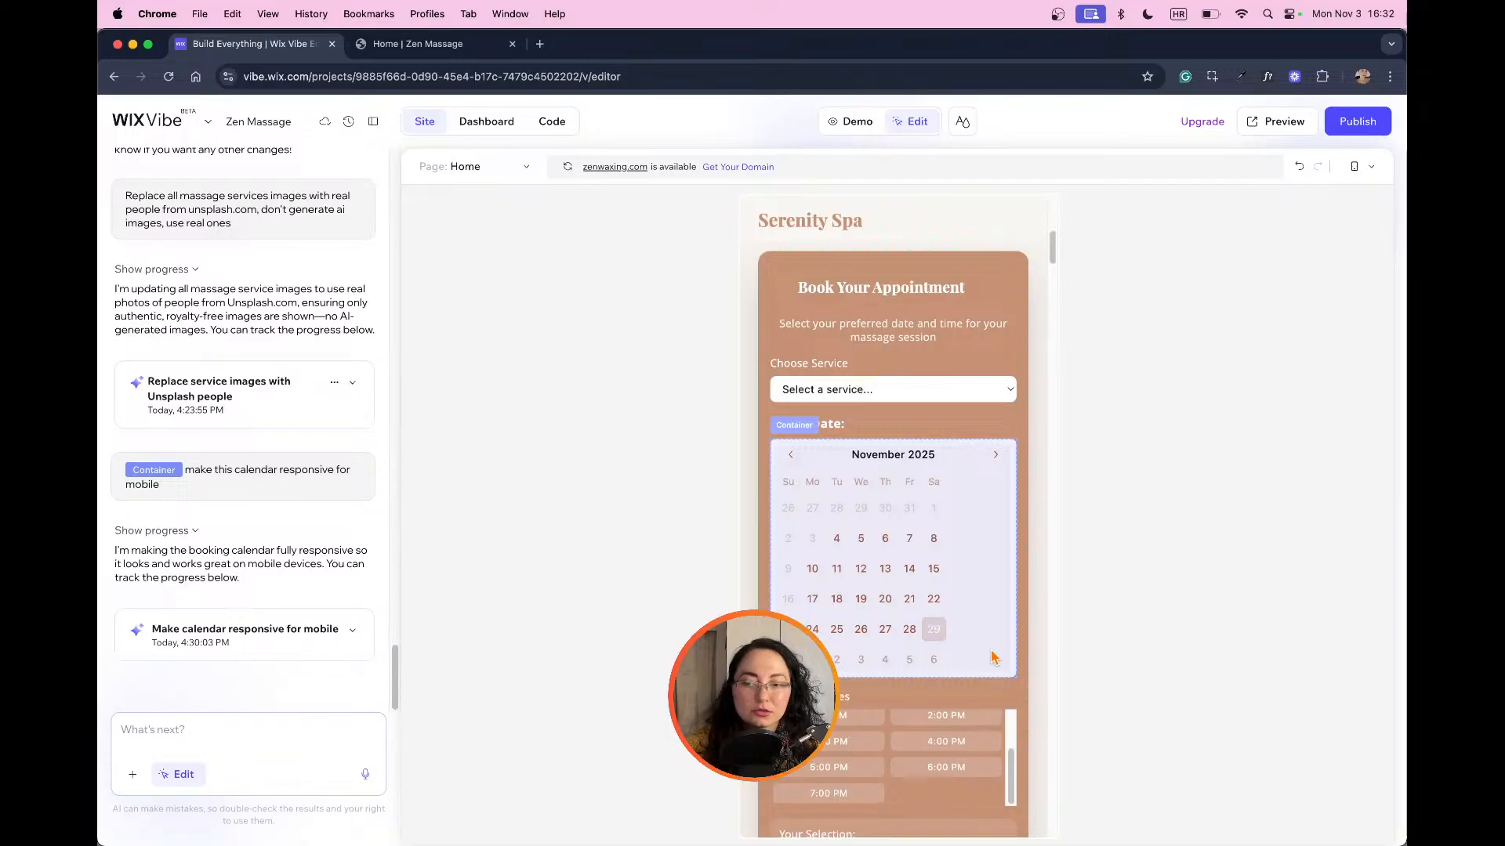
Step: Examine the mobile booking form down to its available times and booking button, and pick December 5 in the calendar
{"action": "left_click", "coordinate": [219, 729]}
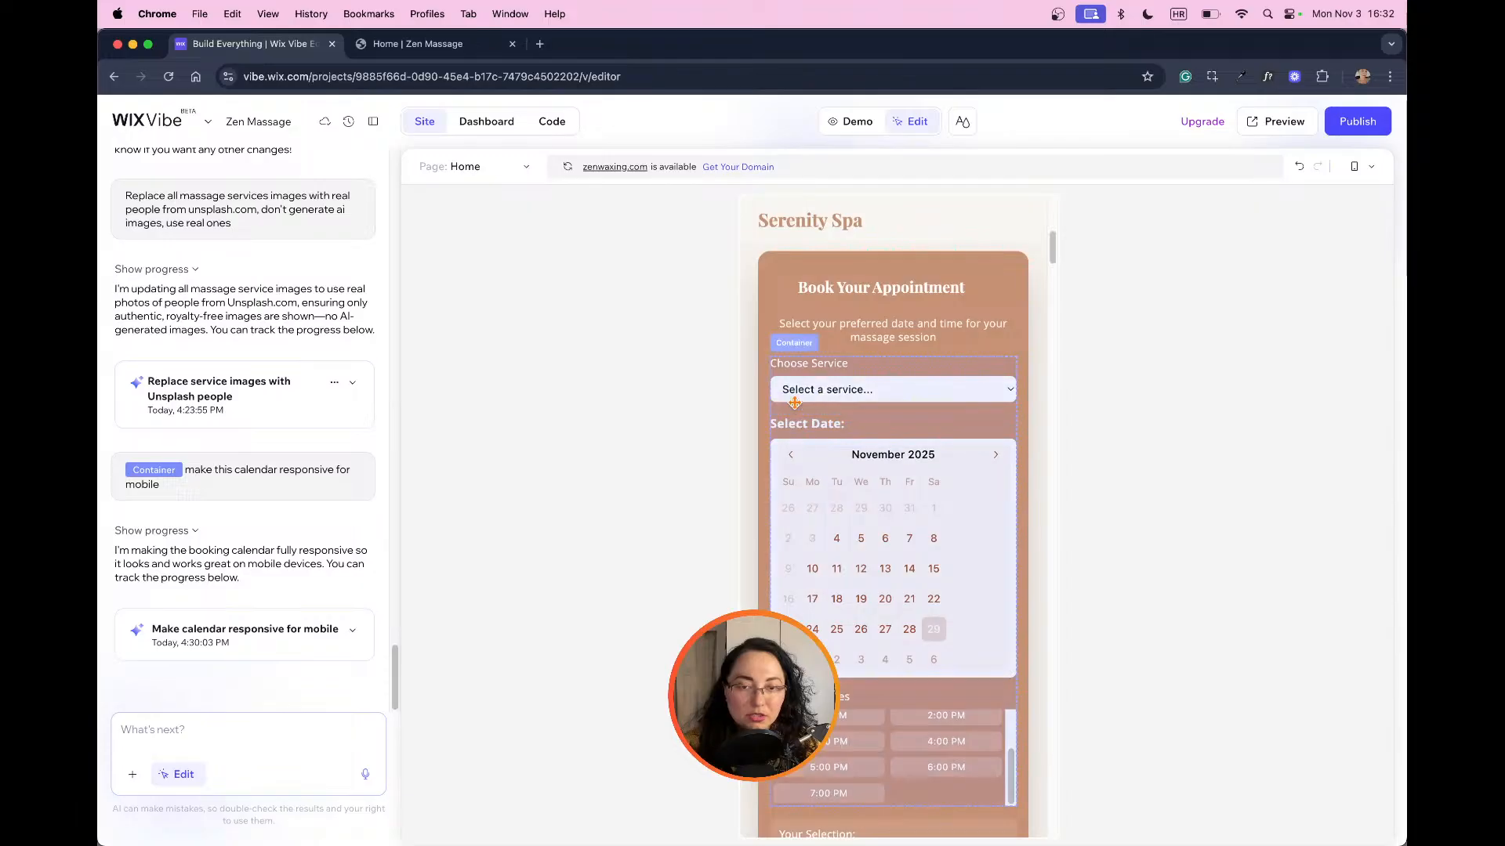
{"action": "scroll", "coordinate": [1001, 429], "scroll_direction": "down", "scroll_amount": 4}
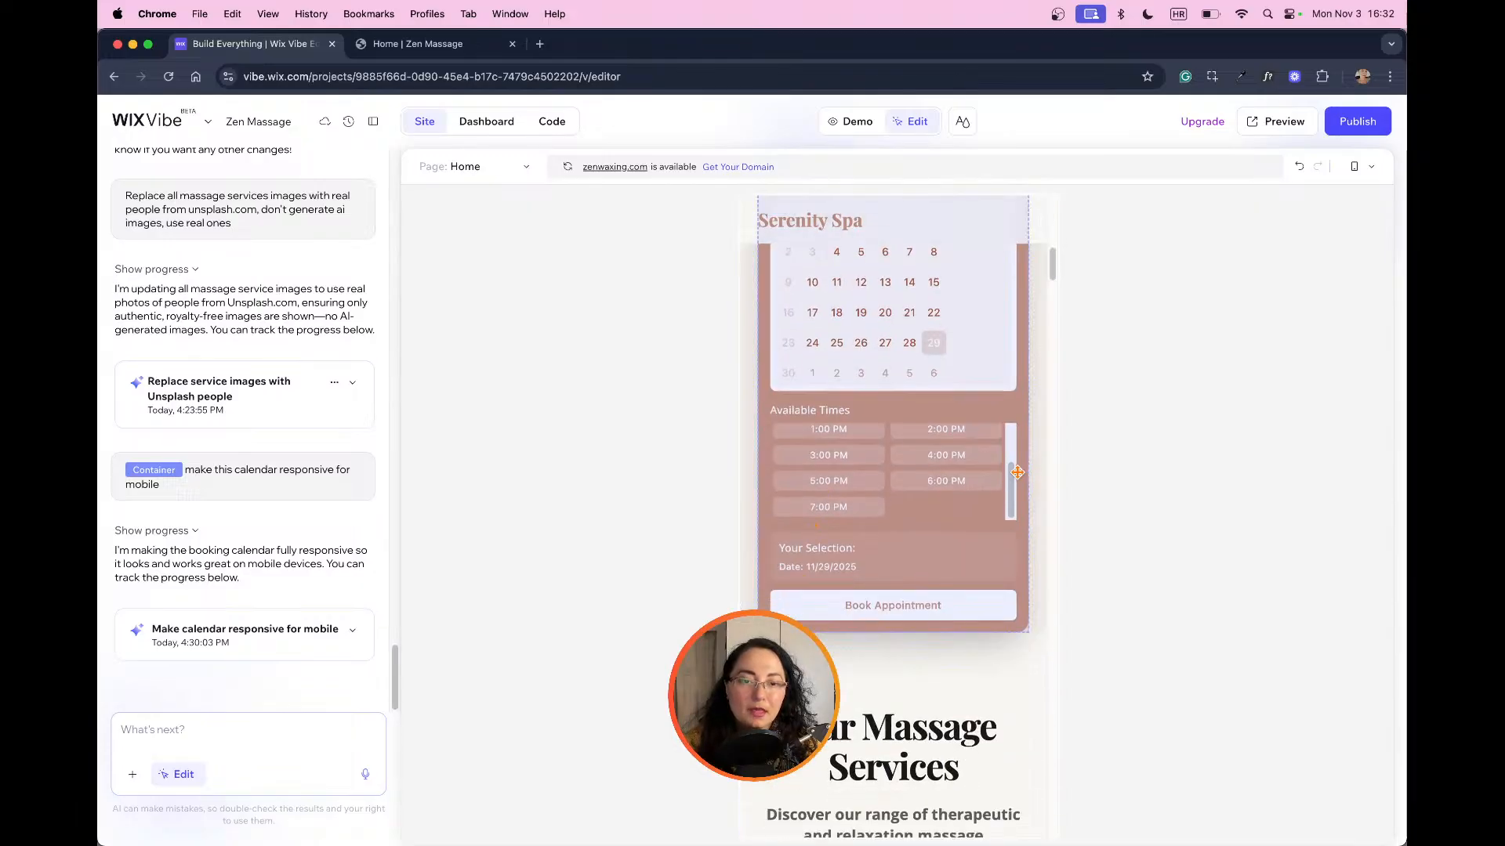
{"action": "scroll", "coordinate": [1007, 478], "scroll_direction": "up", "scroll_amount": 2}
{"action": "left_click", "coordinate": [918, 492]}
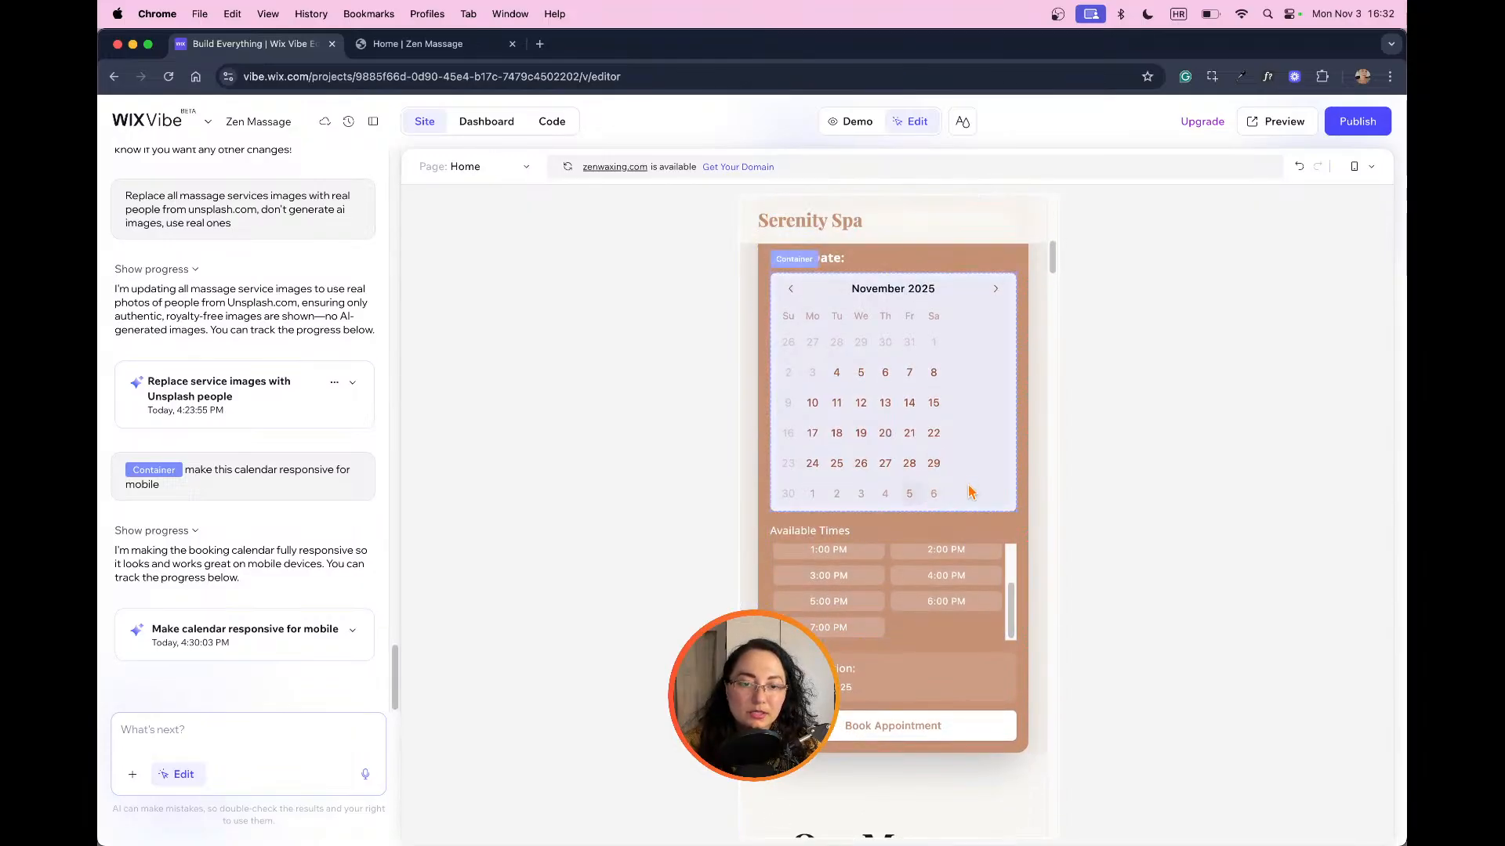
{"action": "scroll", "coordinate": [973, 491], "scroll_direction": "up", "scroll_amount": 4}
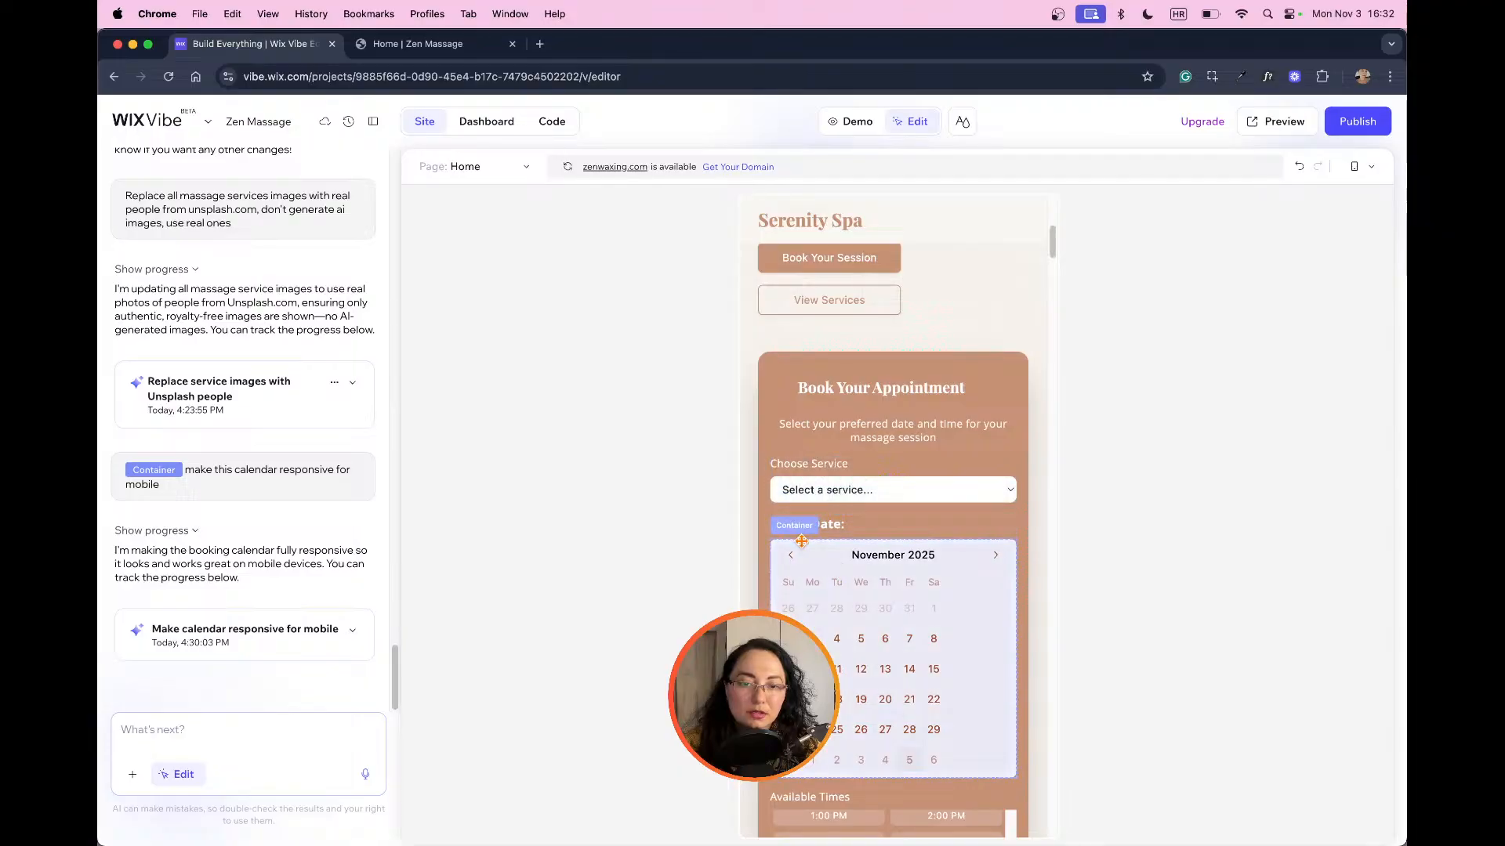
Step: Send the AI the prompt "make the calendar 280px wide and responsive"
{"action": "left_click", "coordinate": [301, 721]}
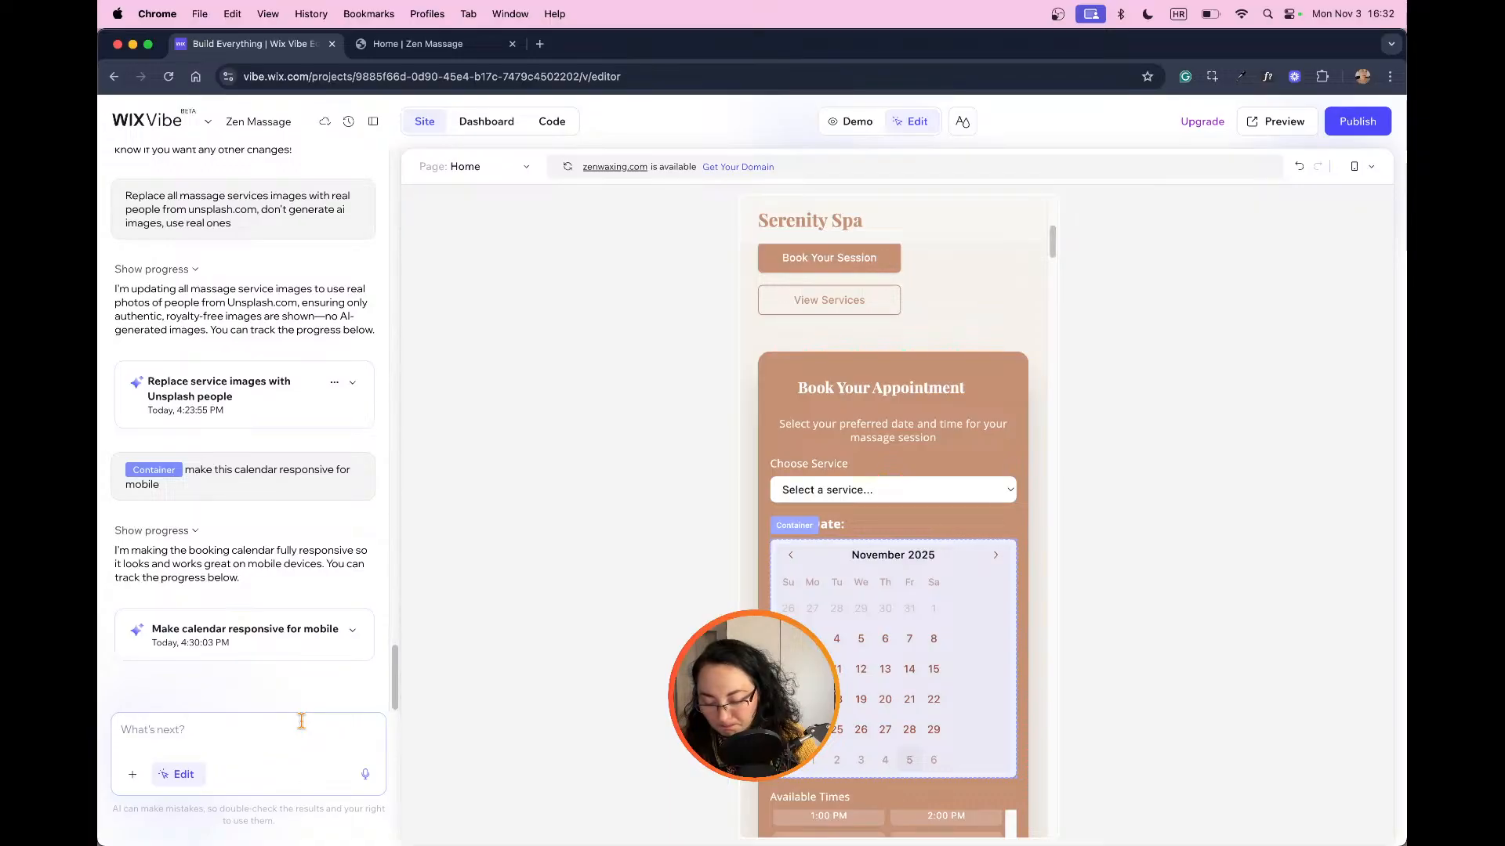
{"action": "type", "text": "make "}
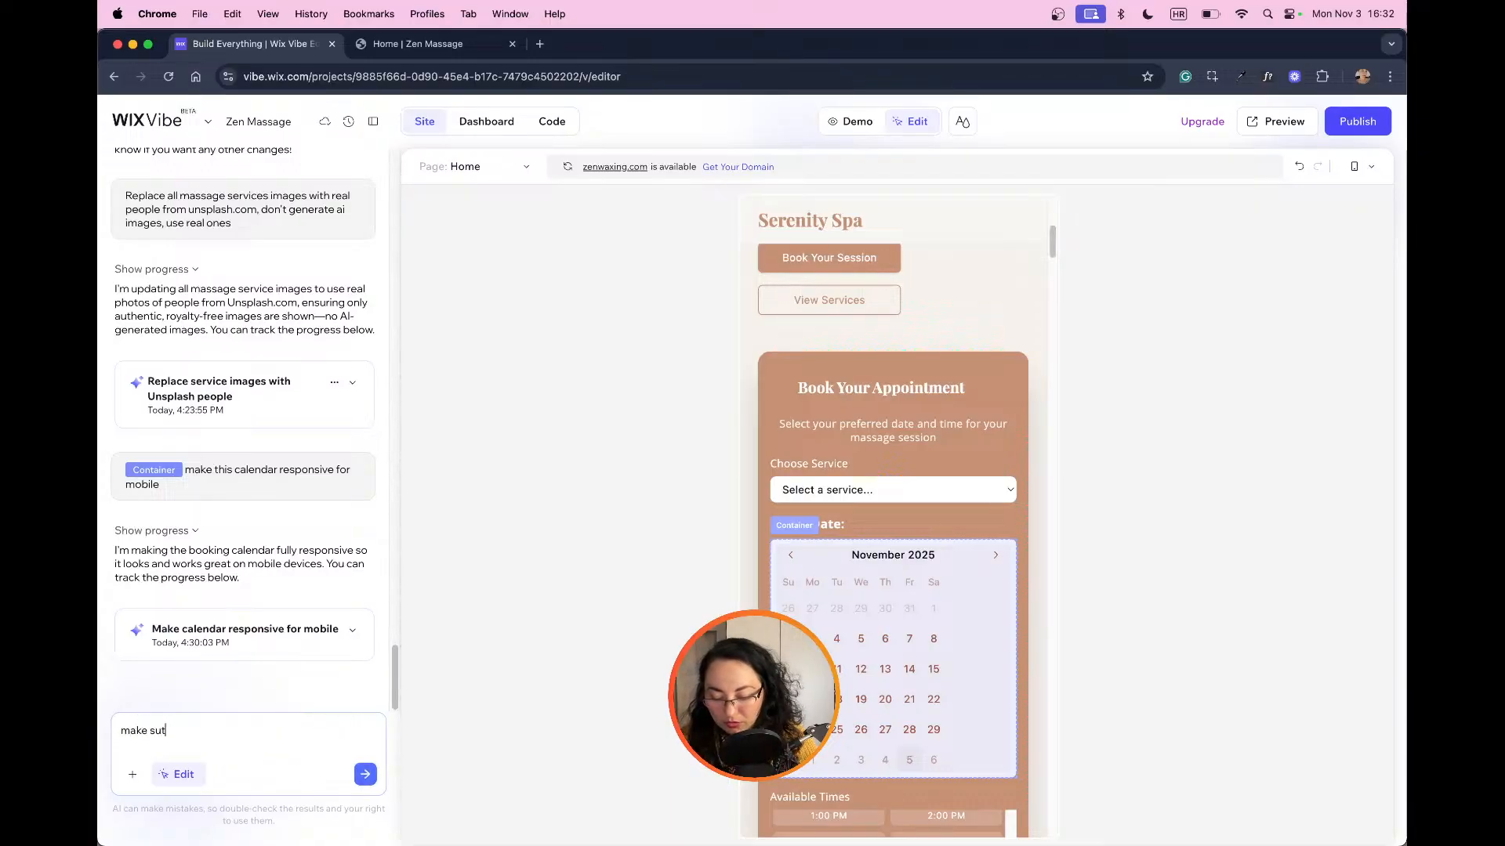
{"action": "type", "text": "sure the calen"}
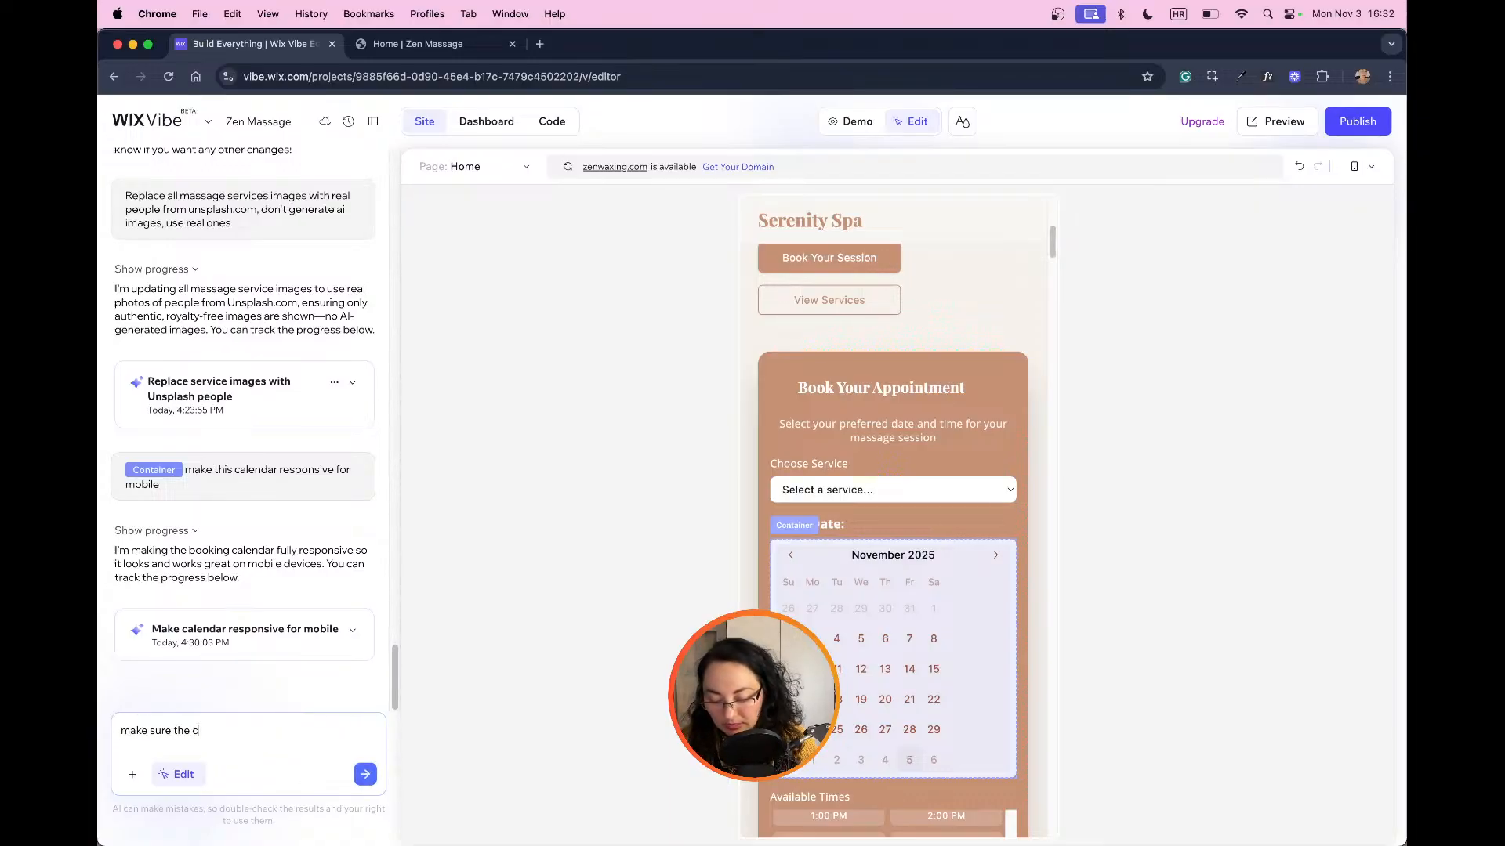
{"action": "key", "text": "BackSpace"}
{"action": "key", "text": "BackSpace"}
{"action": "key", "text": "BackSpace"}
{"action": "key", "text": "BackSpace"}
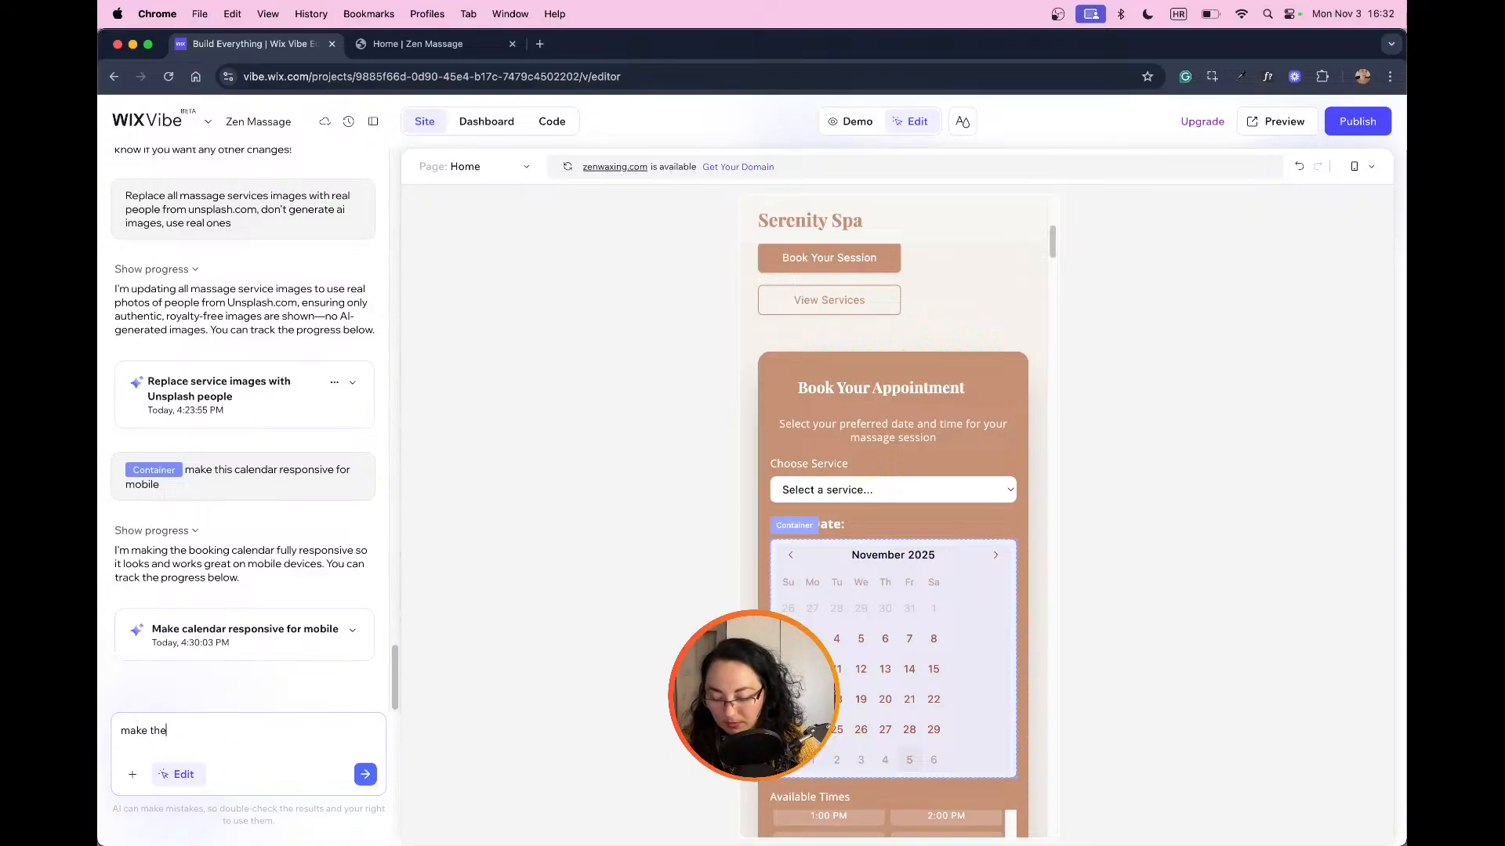
{"action": "type", "text": "r"}
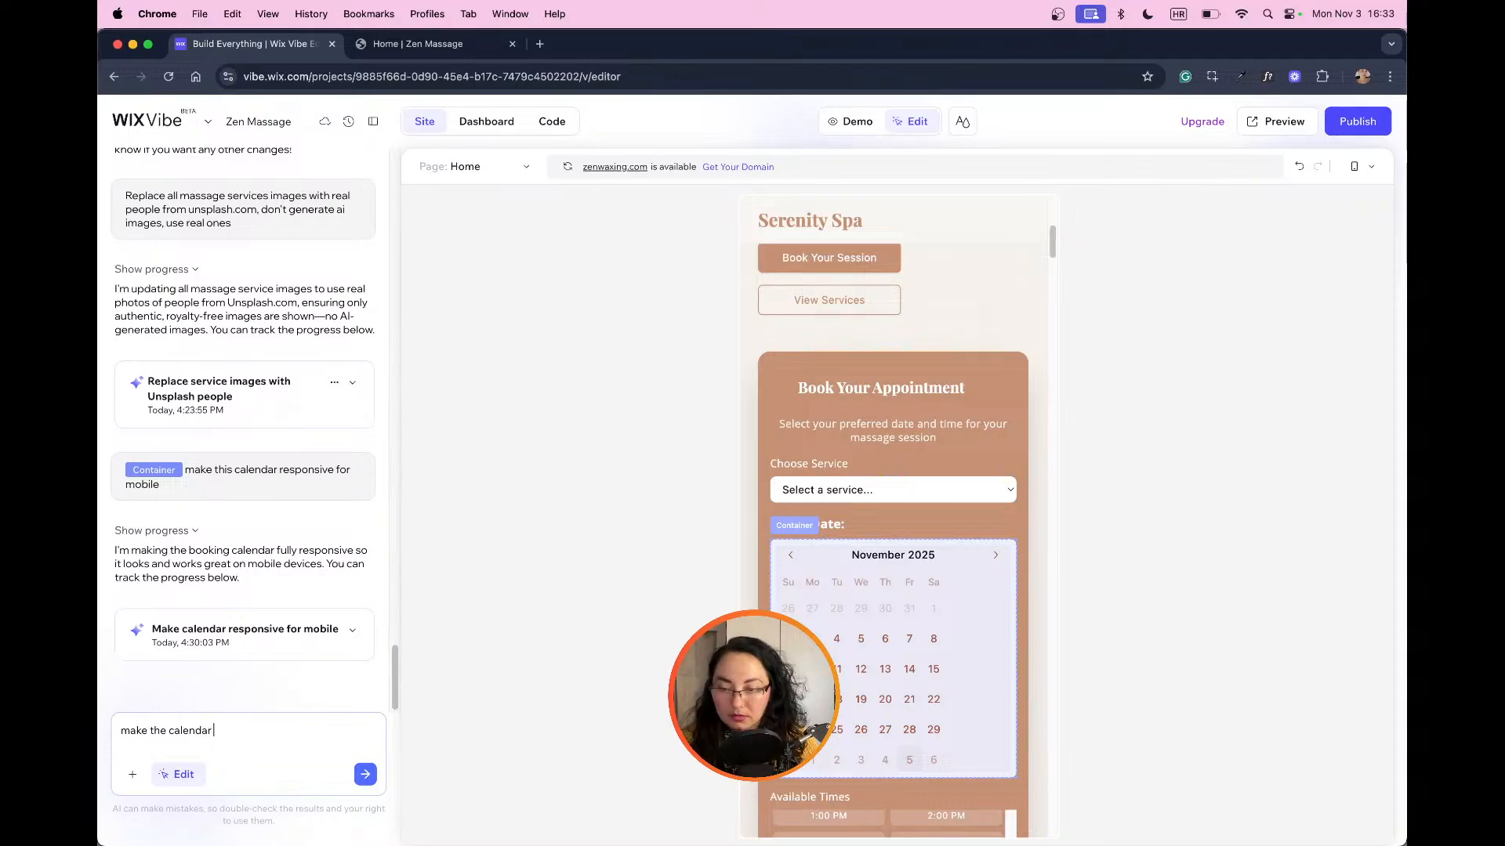
{"action": "type", "text": " 280px wide"}
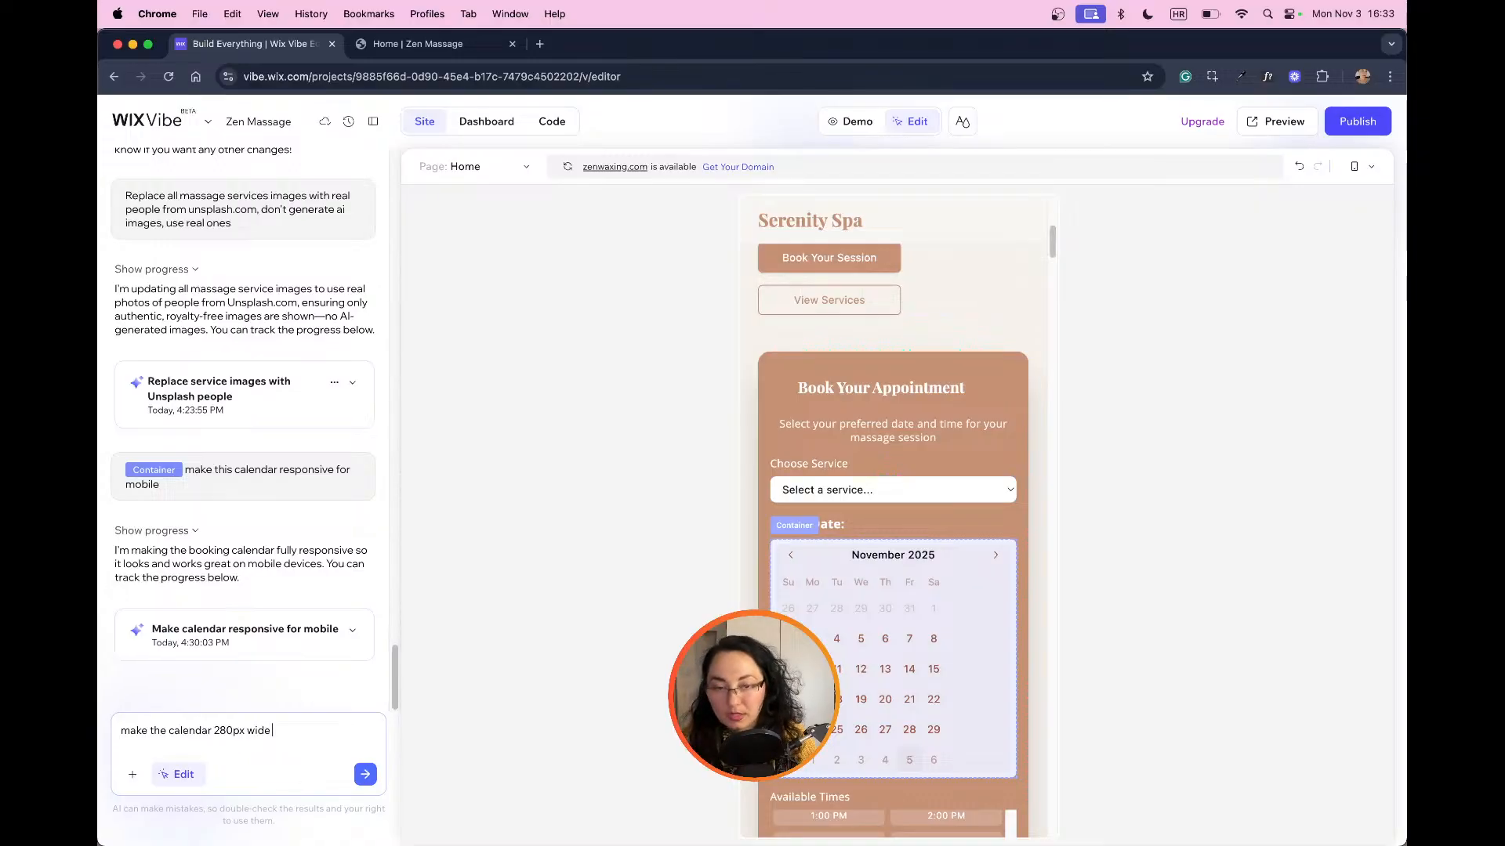
{"action": "type", "text": "and responsi"}
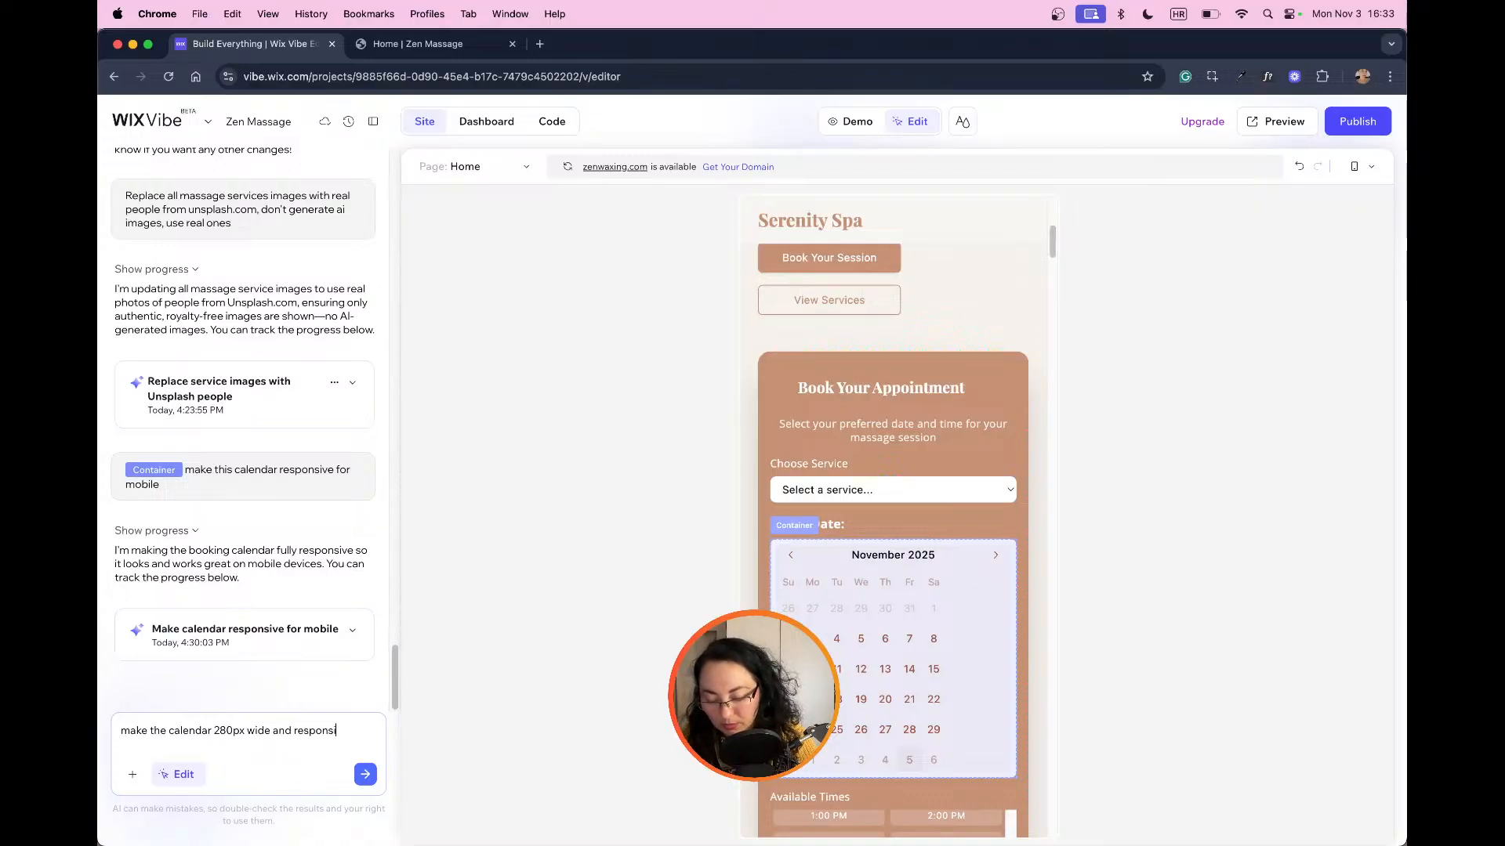
{"action": "type", "text": "ve"}
{"action": "key", "text": "Return"}
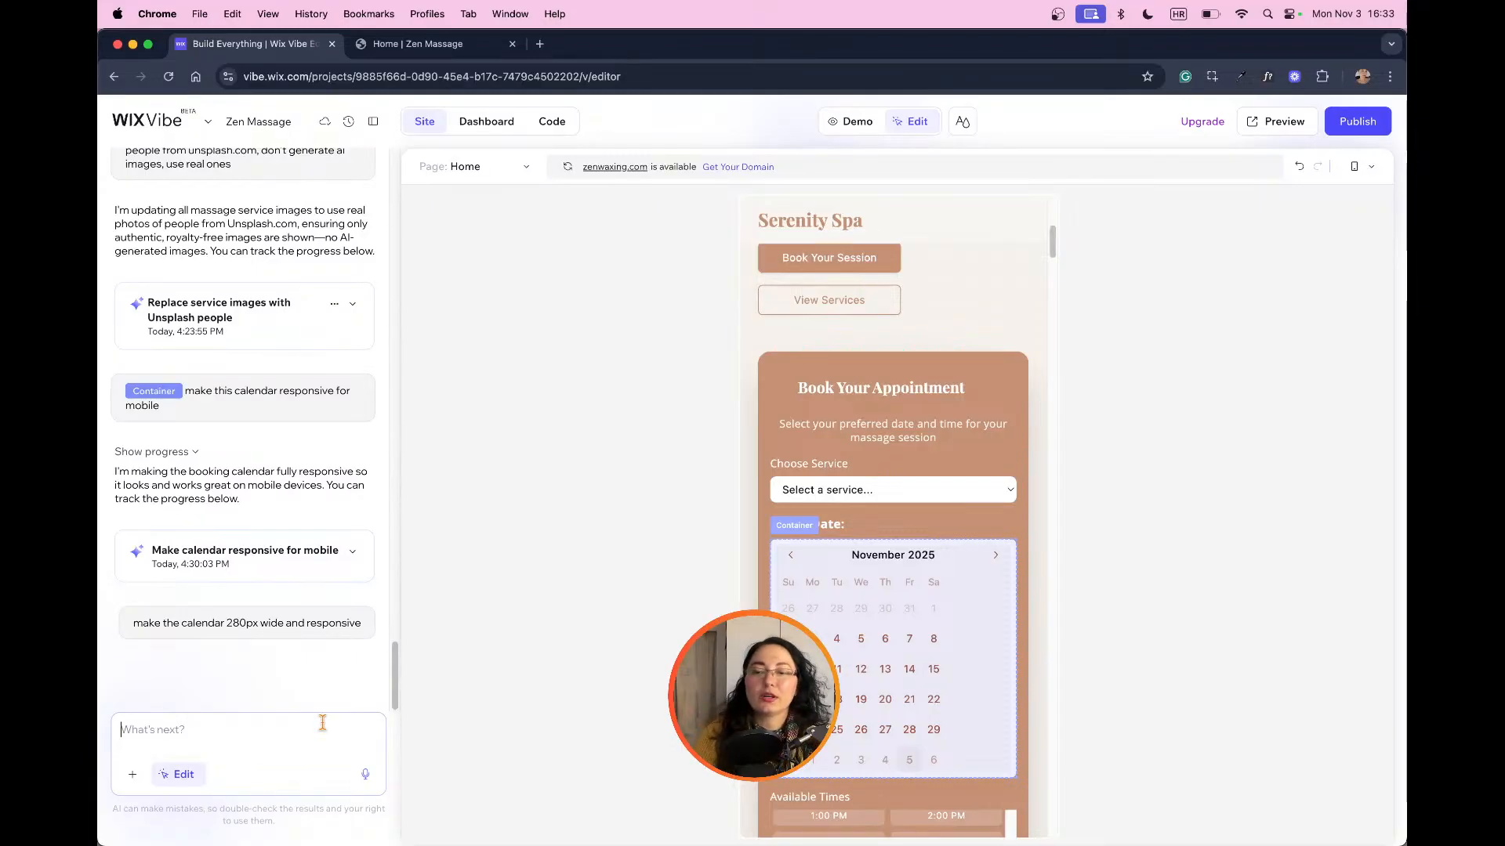
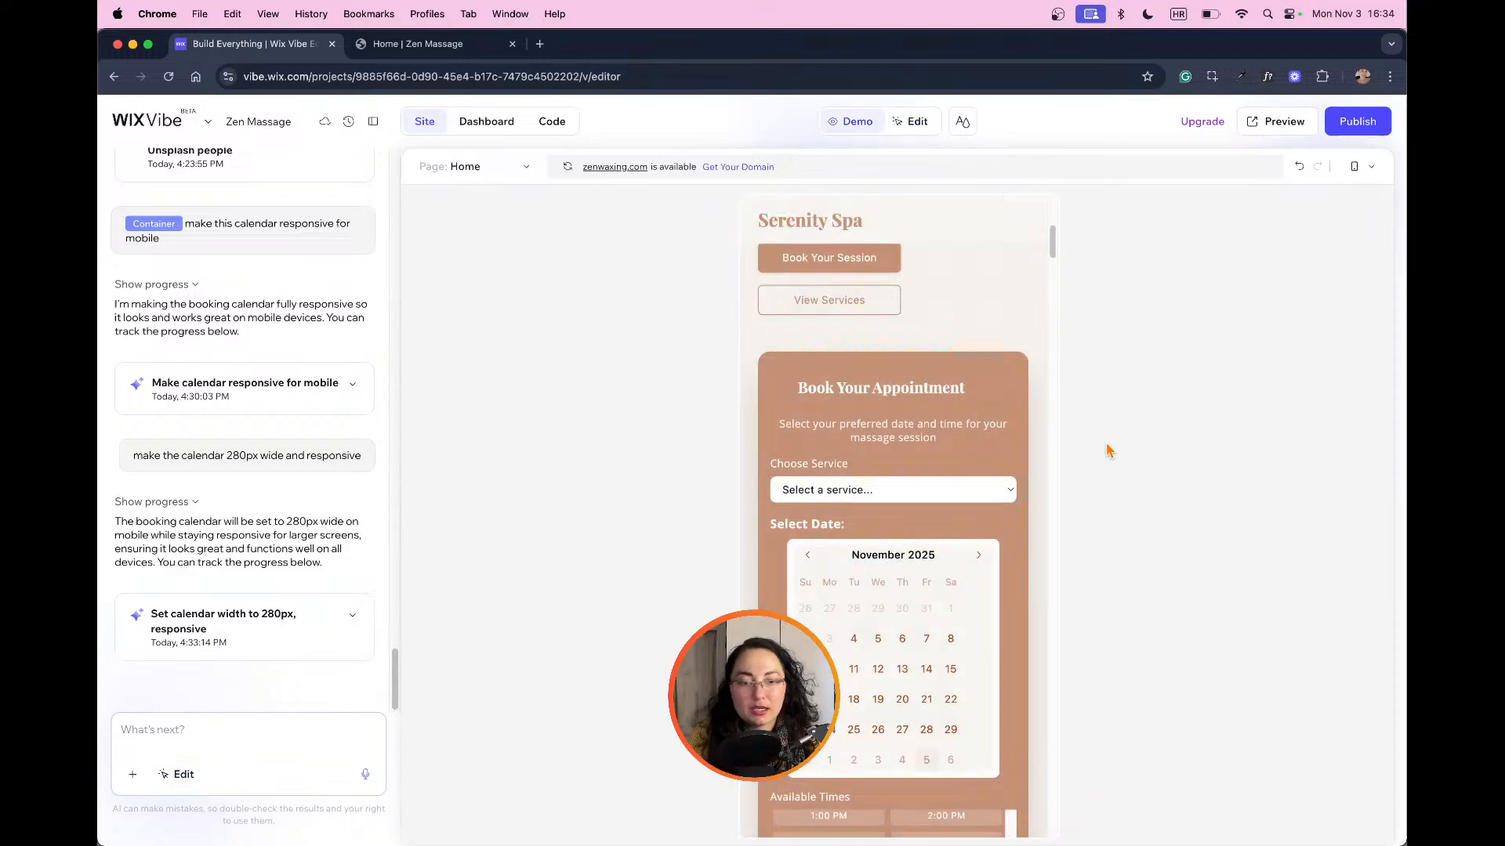
Step: Test the resized mobile booking calendar by paging through its months, and review the service cards down to the Studio Gallery
{"action": "left_click", "coordinate": [810, 337]}
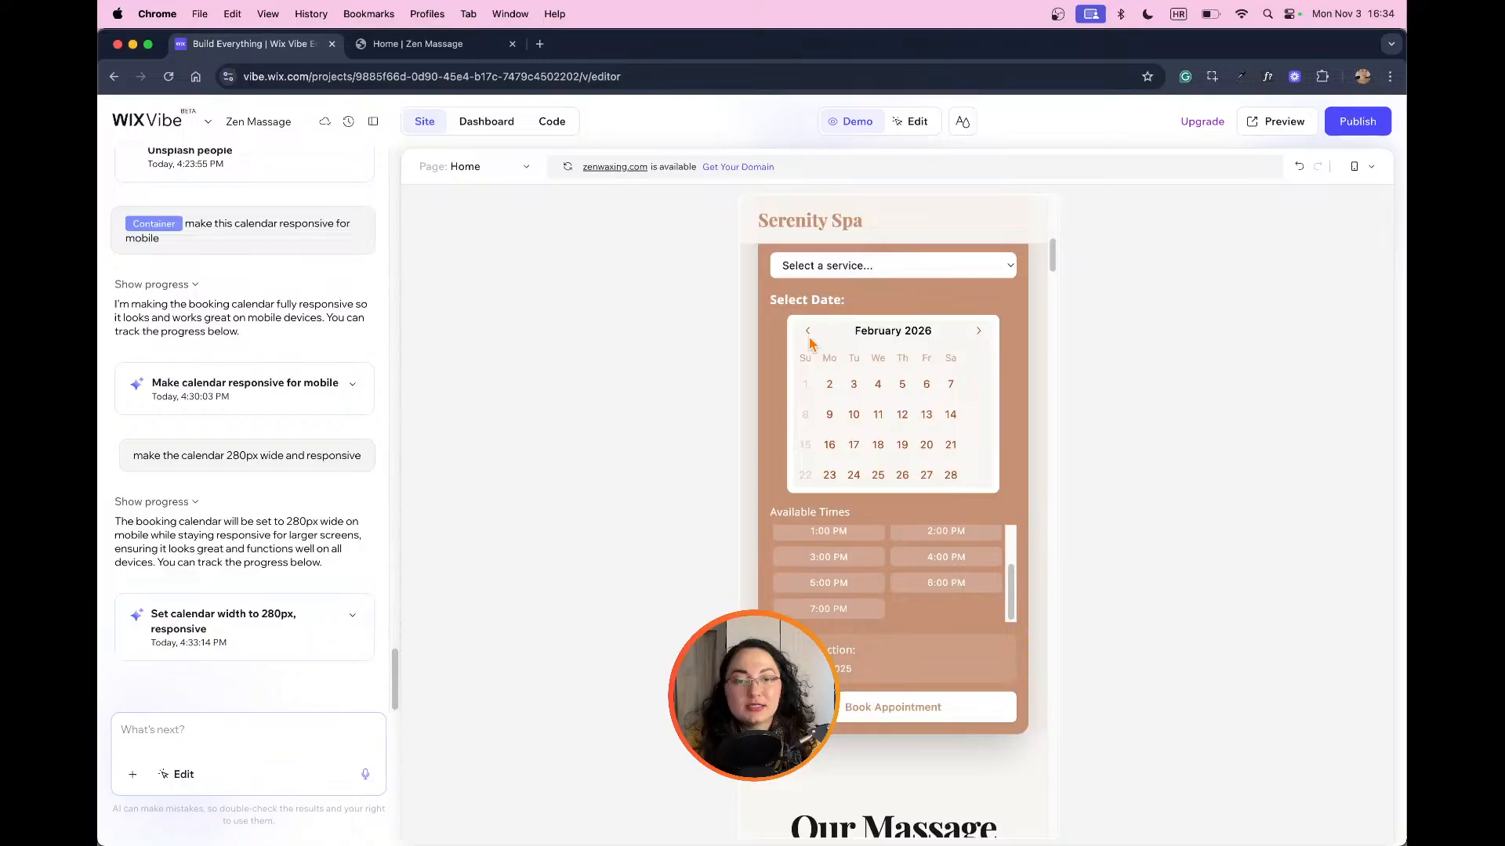
{"action": "left_click", "coordinate": [808, 333]}
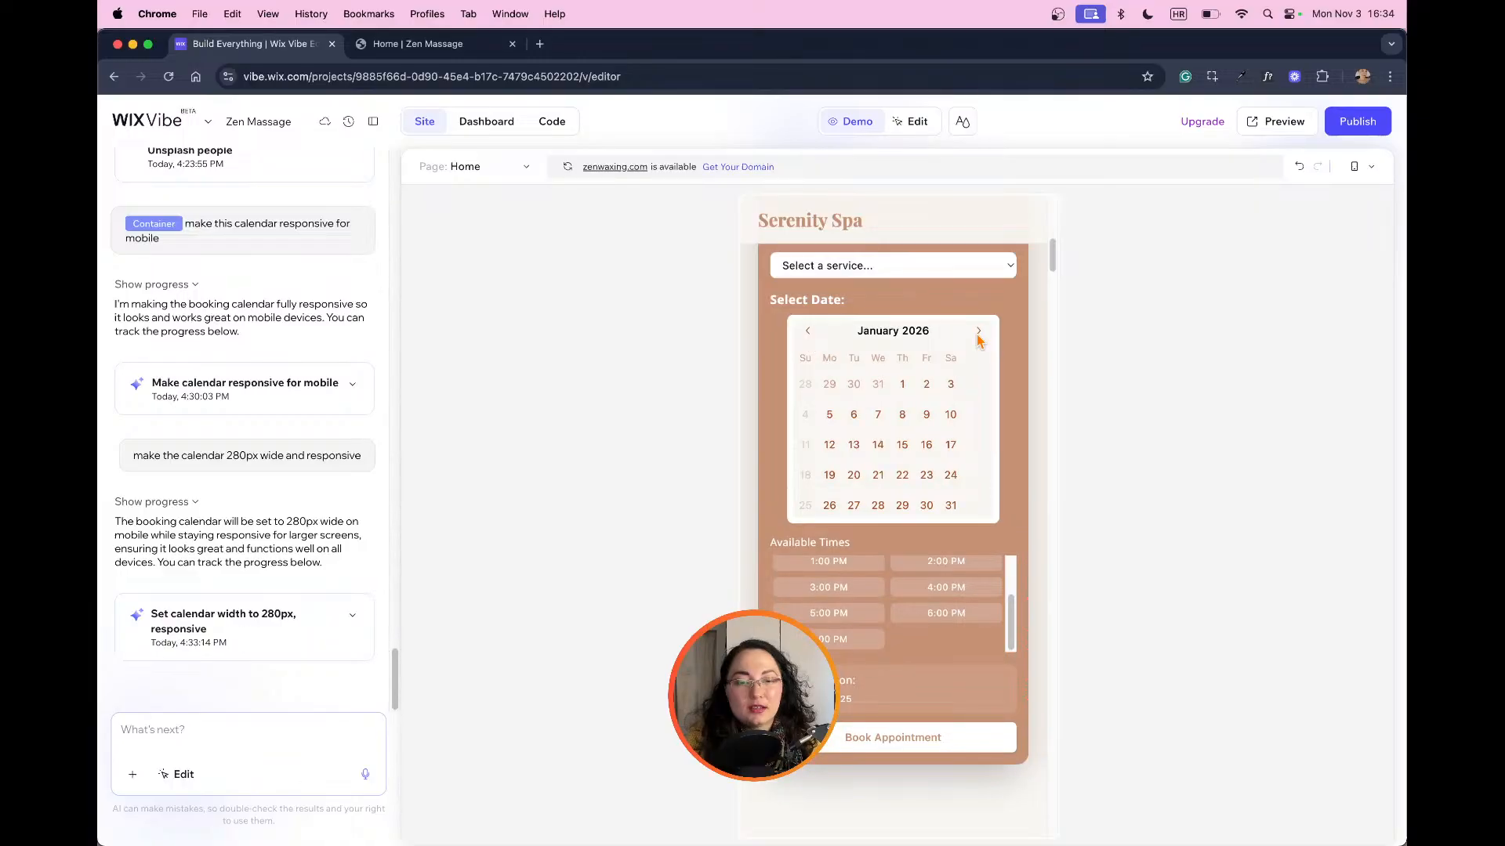
{"action": "double_click", "coordinate": [979, 333]}
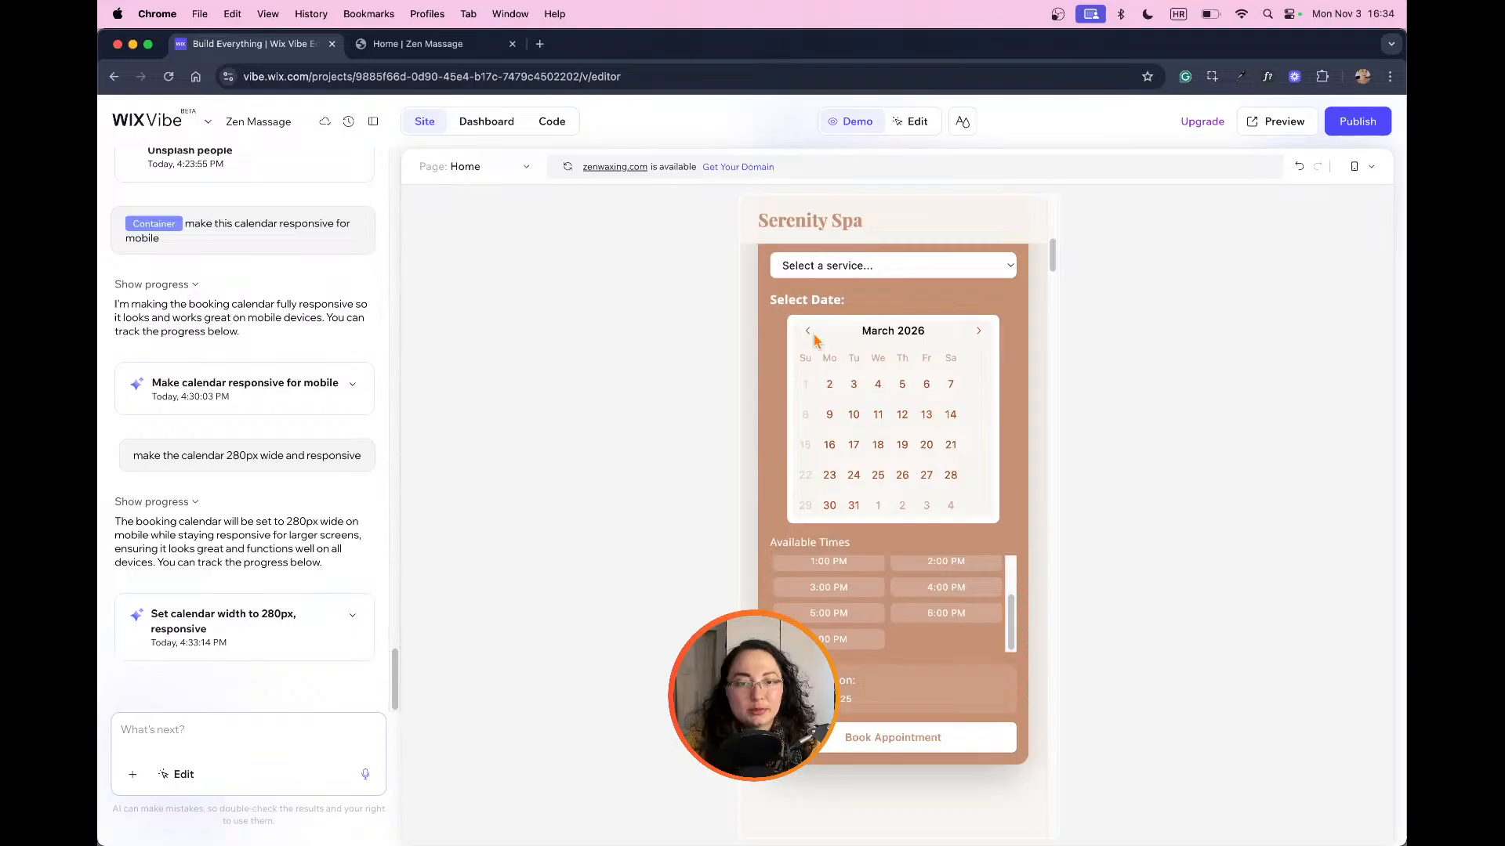
{"action": "scroll", "coordinate": [976, 492], "scroll_direction": "down", "scroll_amount": 10}
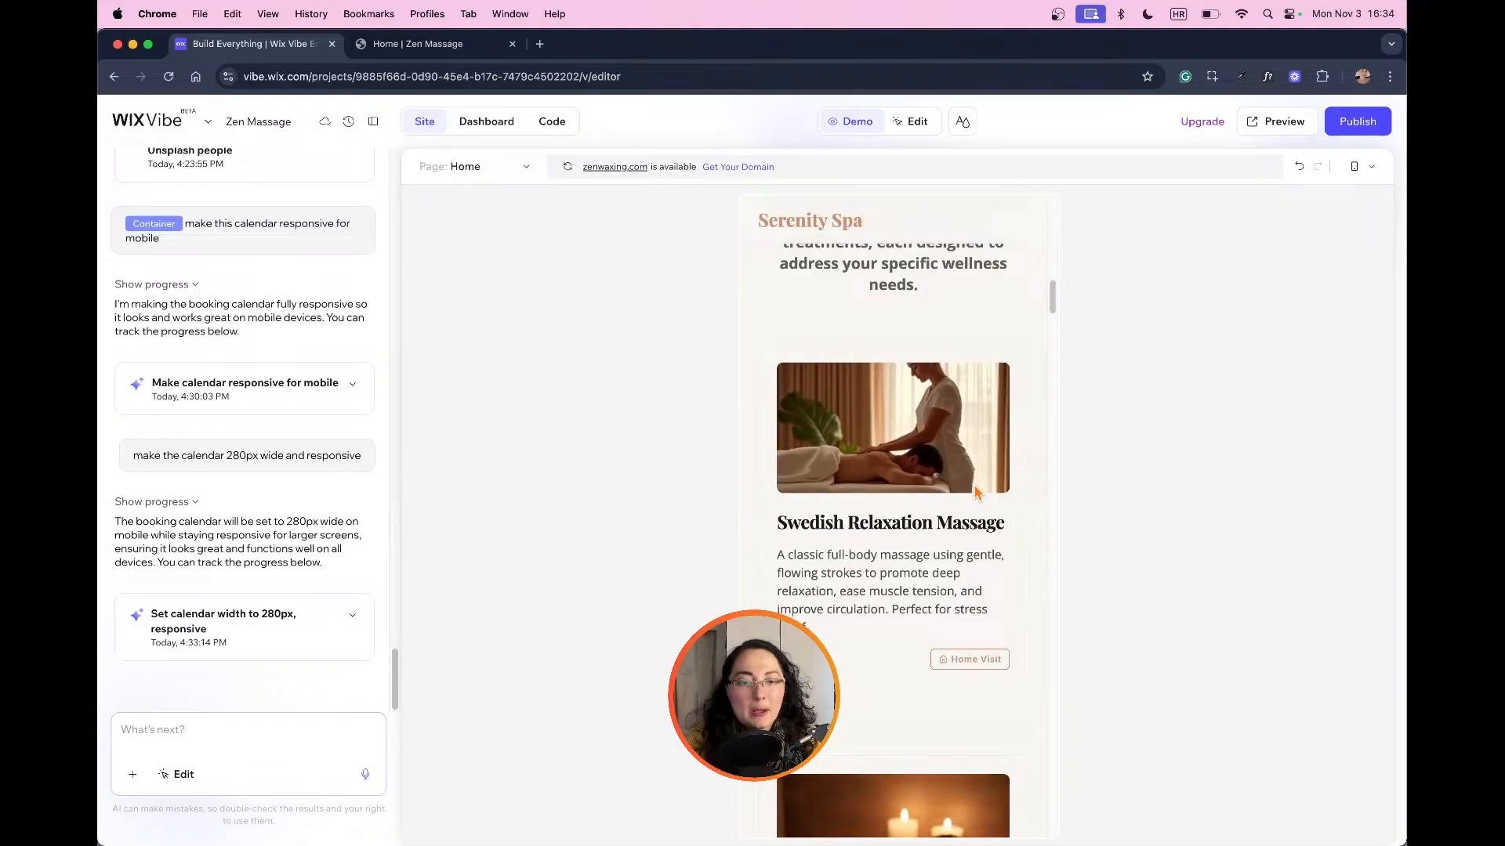
{"action": "scroll", "coordinate": [975, 492], "scroll_direction": "down", "scroll_amount": 5}
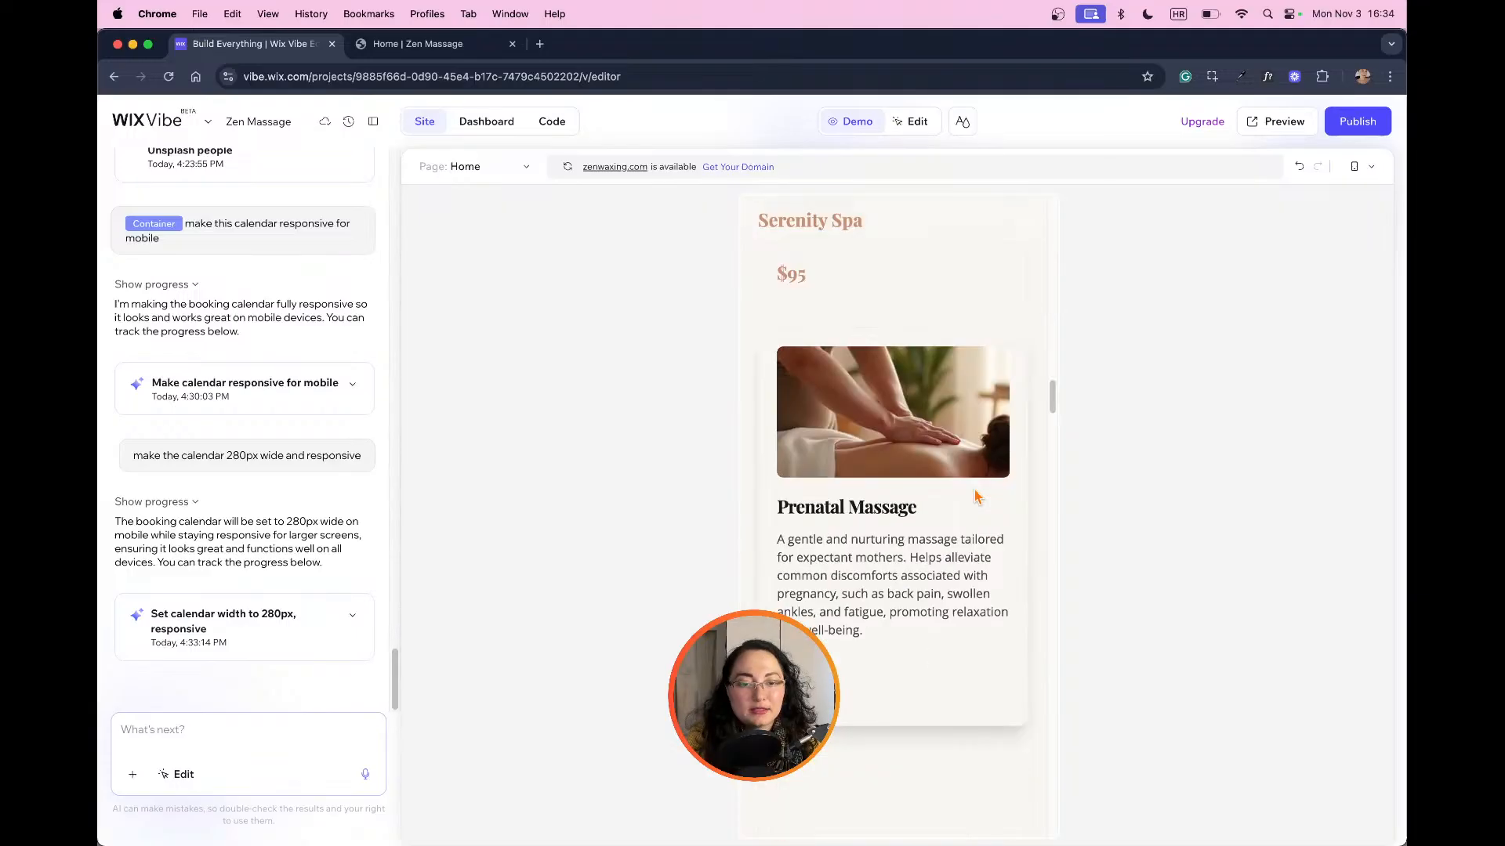
{"action": "scroll", "coordinate": [978, 496], "scroll_direction": "down", "scroll_amount": 5}
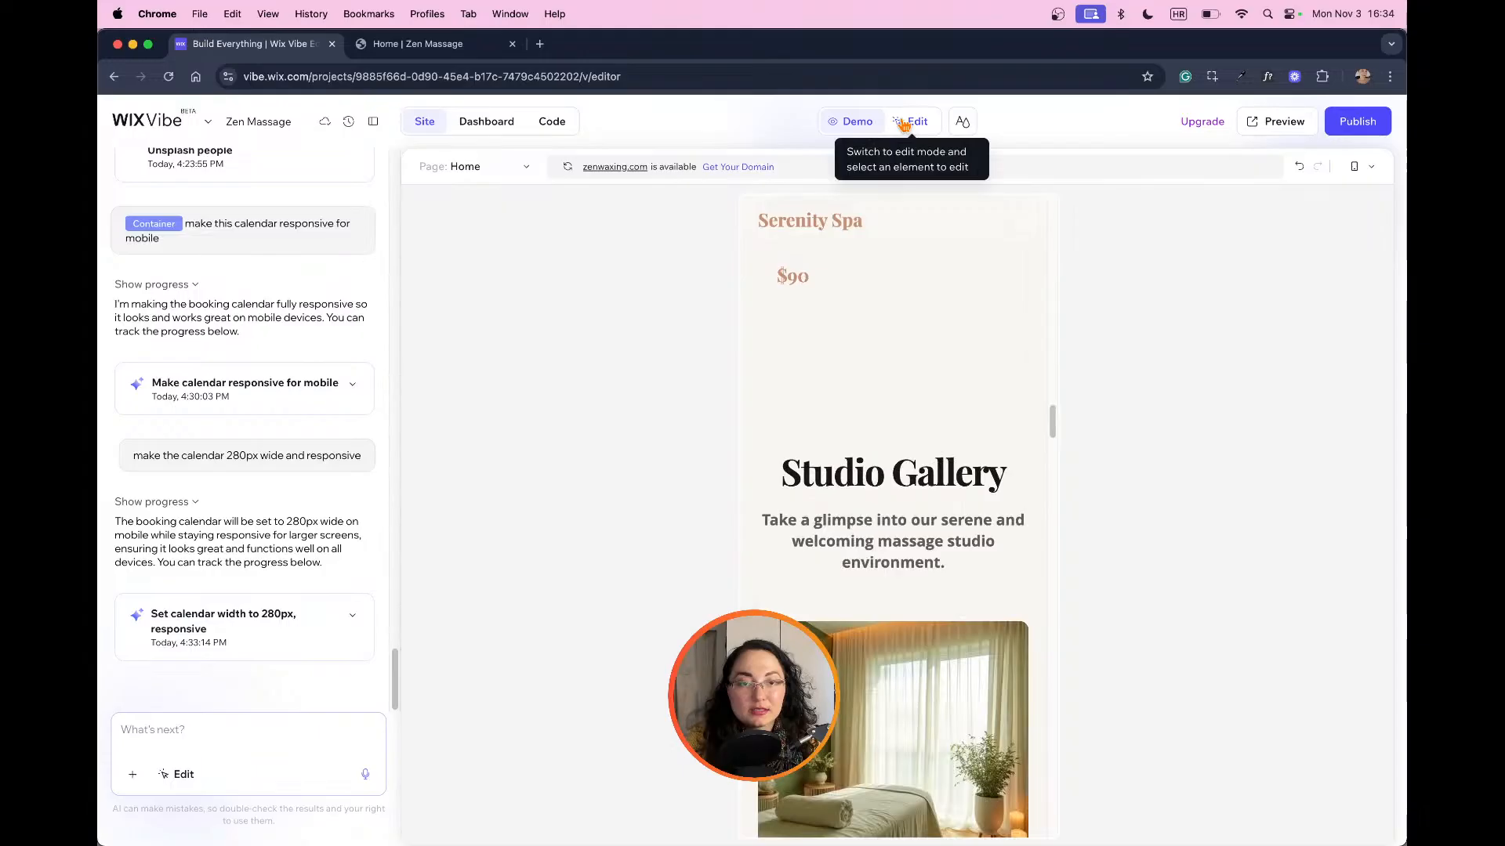
Step: Turn on edit mode and select the image on the Swedish Relaxation Massage card
{"action": "left_click", "coordinate": [904, 123]}
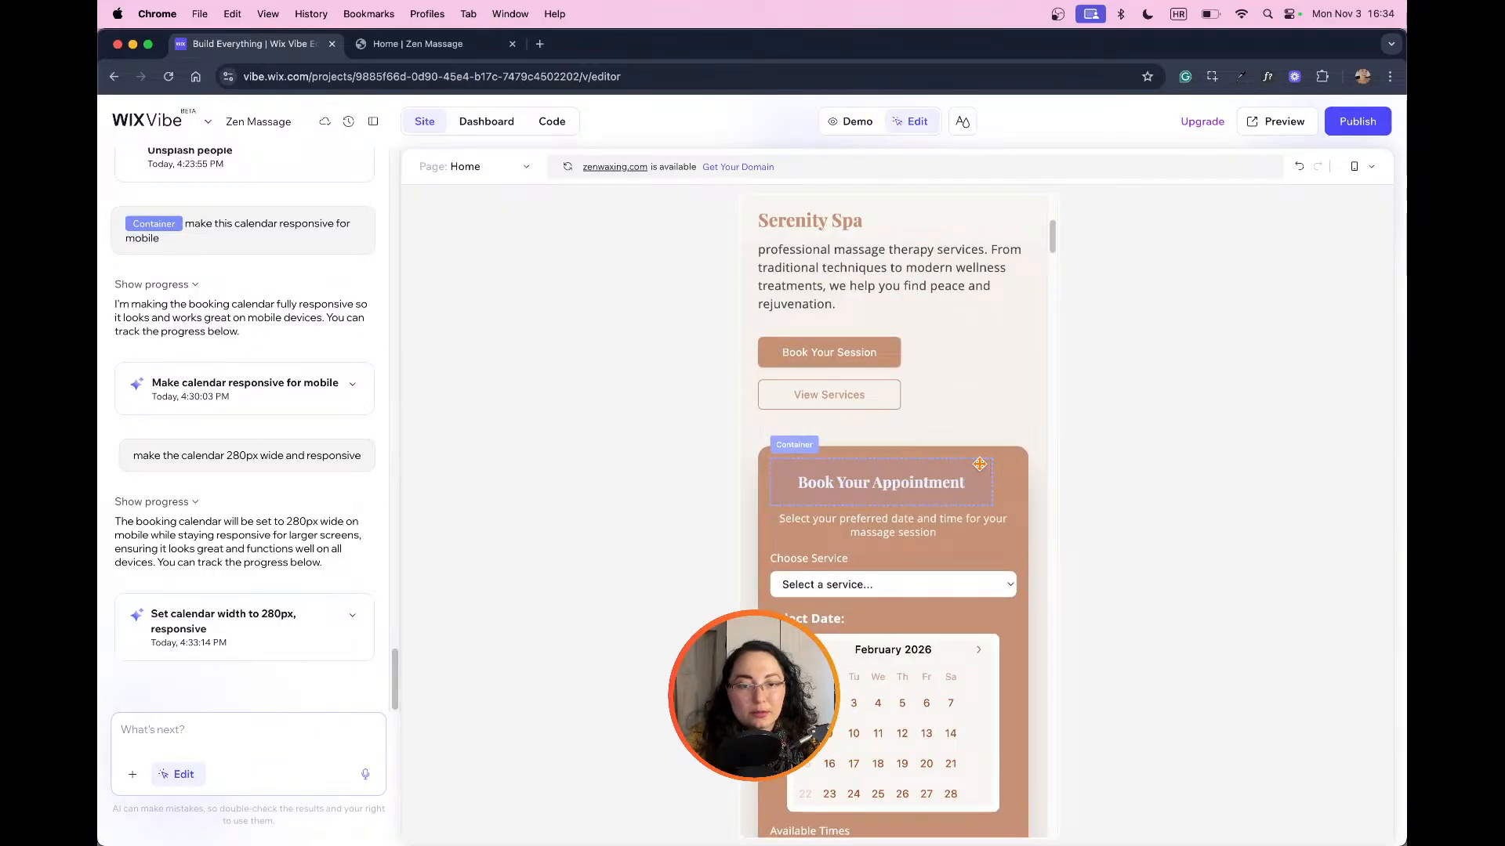
{"action": "scroll", "coordinate": [964, 474], "scroll_direction": "down", "scroll_amount": 4}
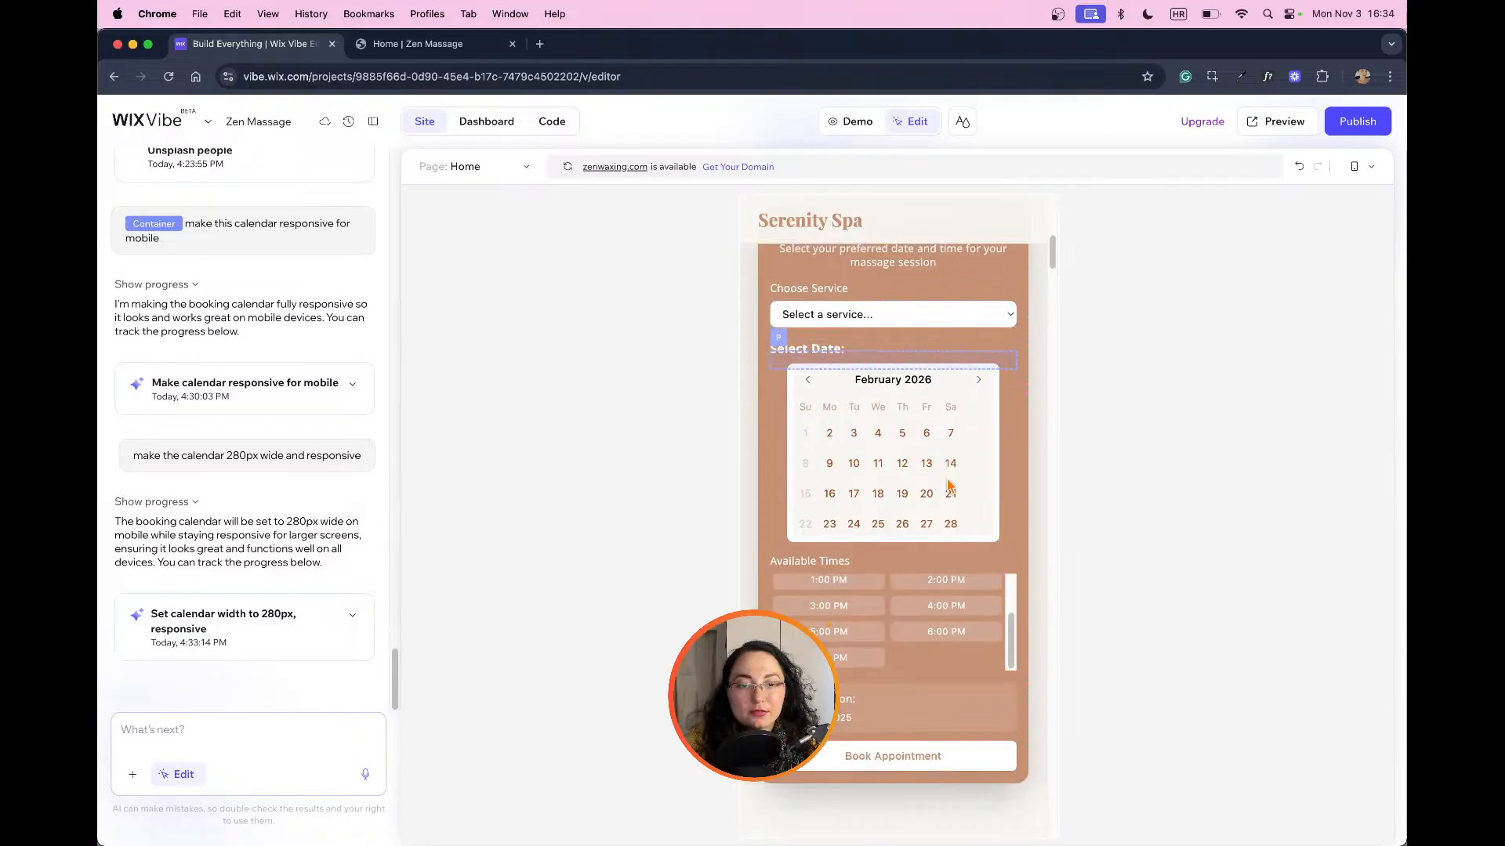
{"action": "left_click", "coordinate": [817, 545]}
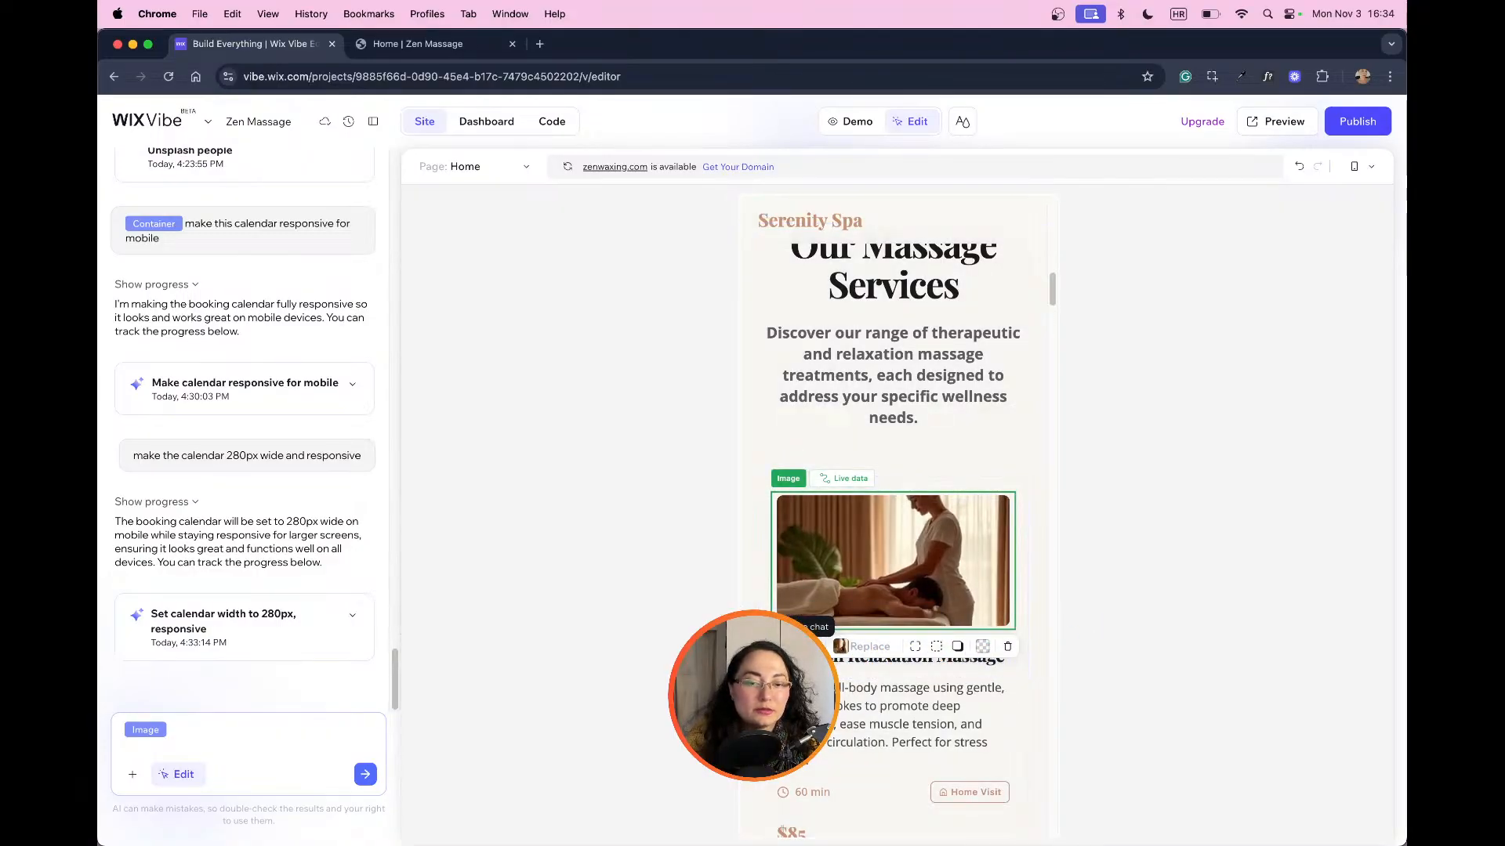
Step: Examine the mobile page in edit mode from the service cards to Transparent Pricing and back up to the booking calendar
{"action": "scroll", "coordinate": [992, 599], "scroll_direction": "down", "scroll_amount": 5}
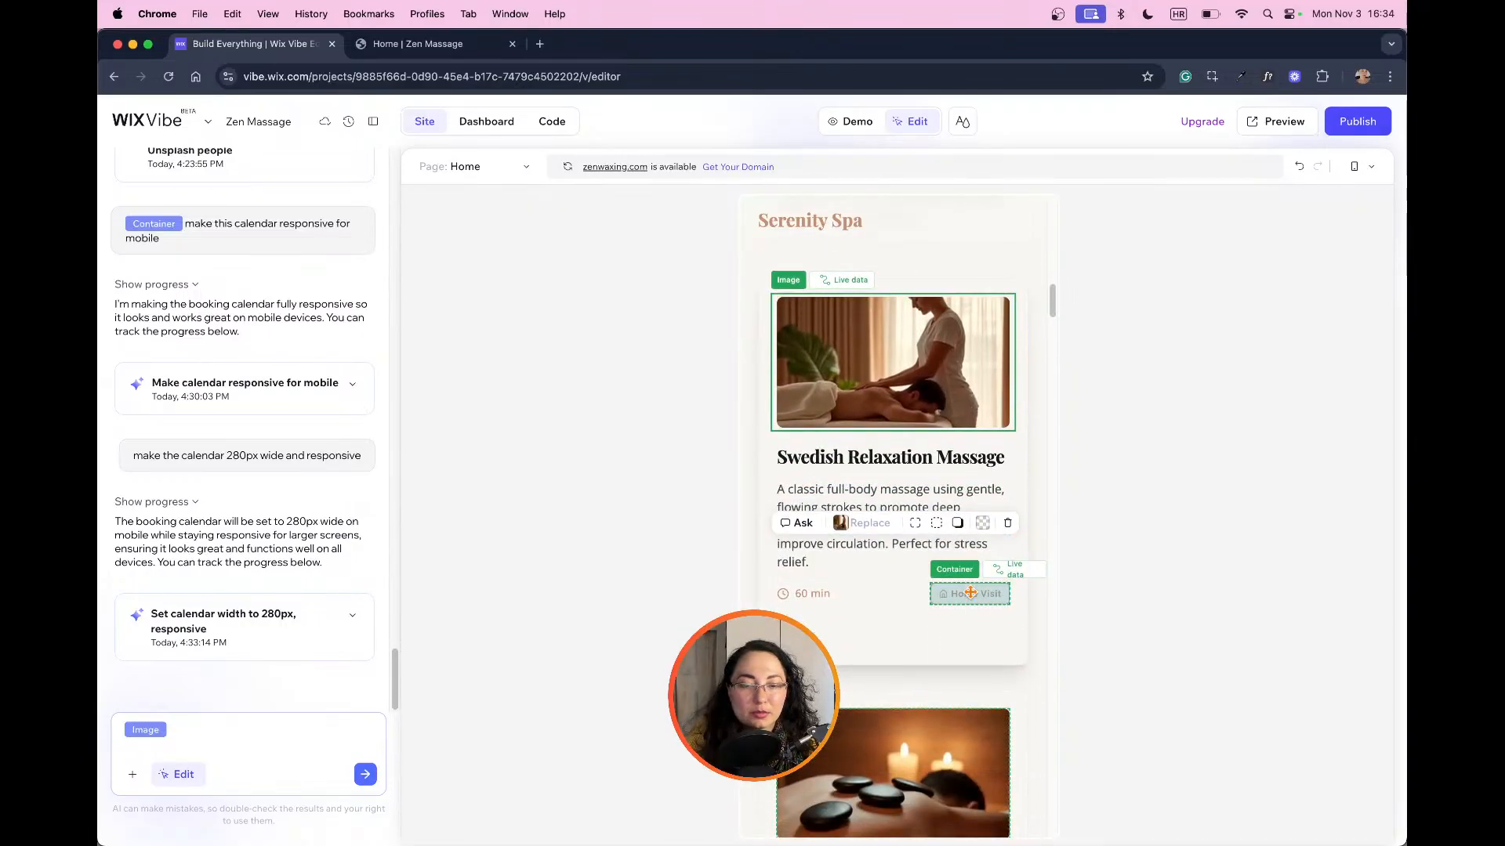
{"action": "scroll", "coordinate": [991, 600], "scroll_direction": "up", "scroll_amount": 3}
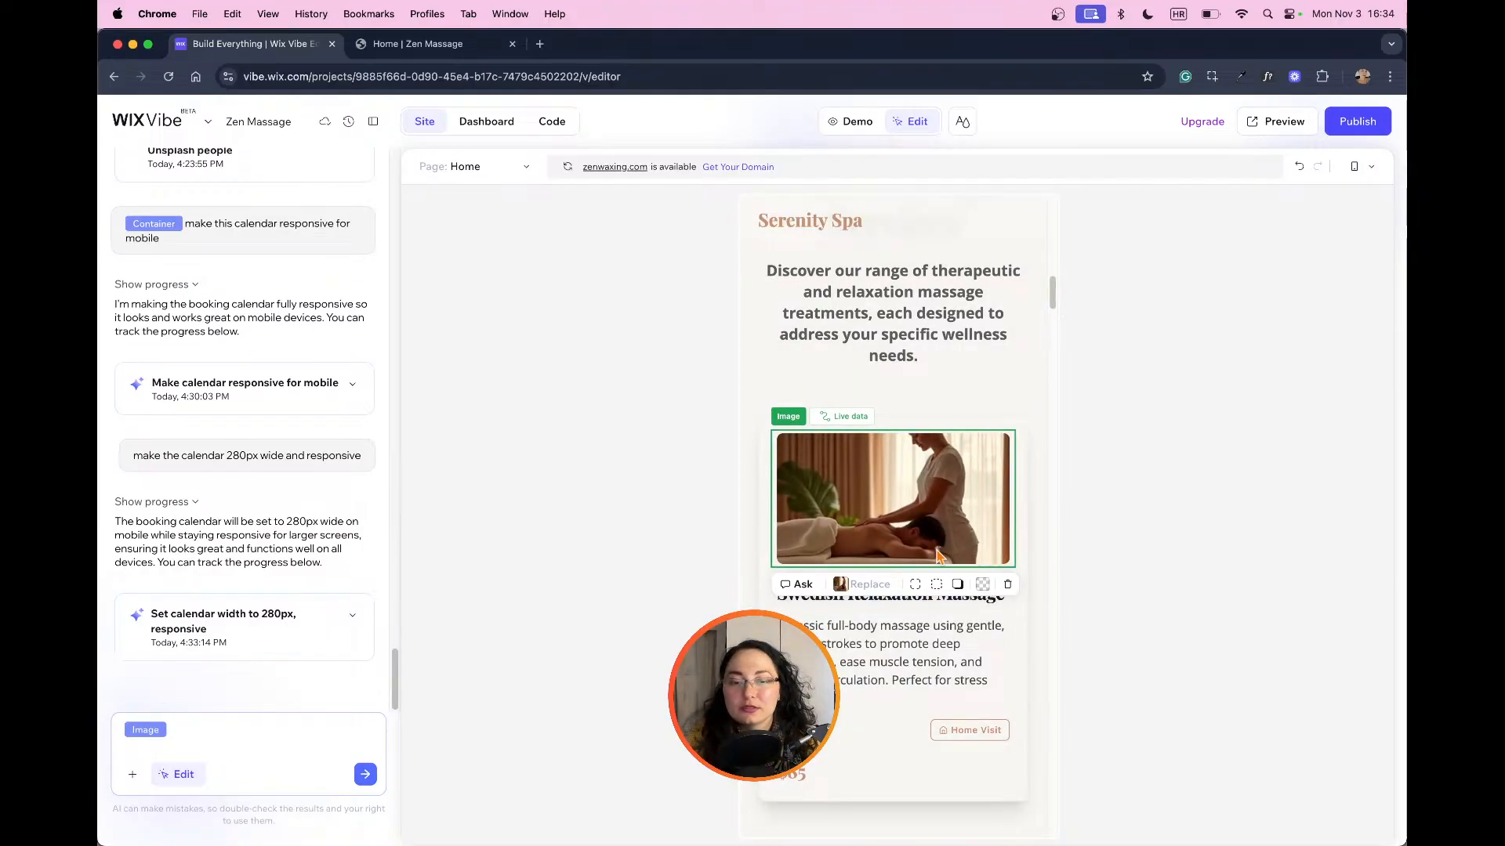
{"action": "scroll", "coordinate": [970, 549], "scroll_direction": "down", "scroll_amount": 15}
{"action": "scroll", "coordinate": [964, 562], "scroll_direction": "down", "scroll_amount": 20}
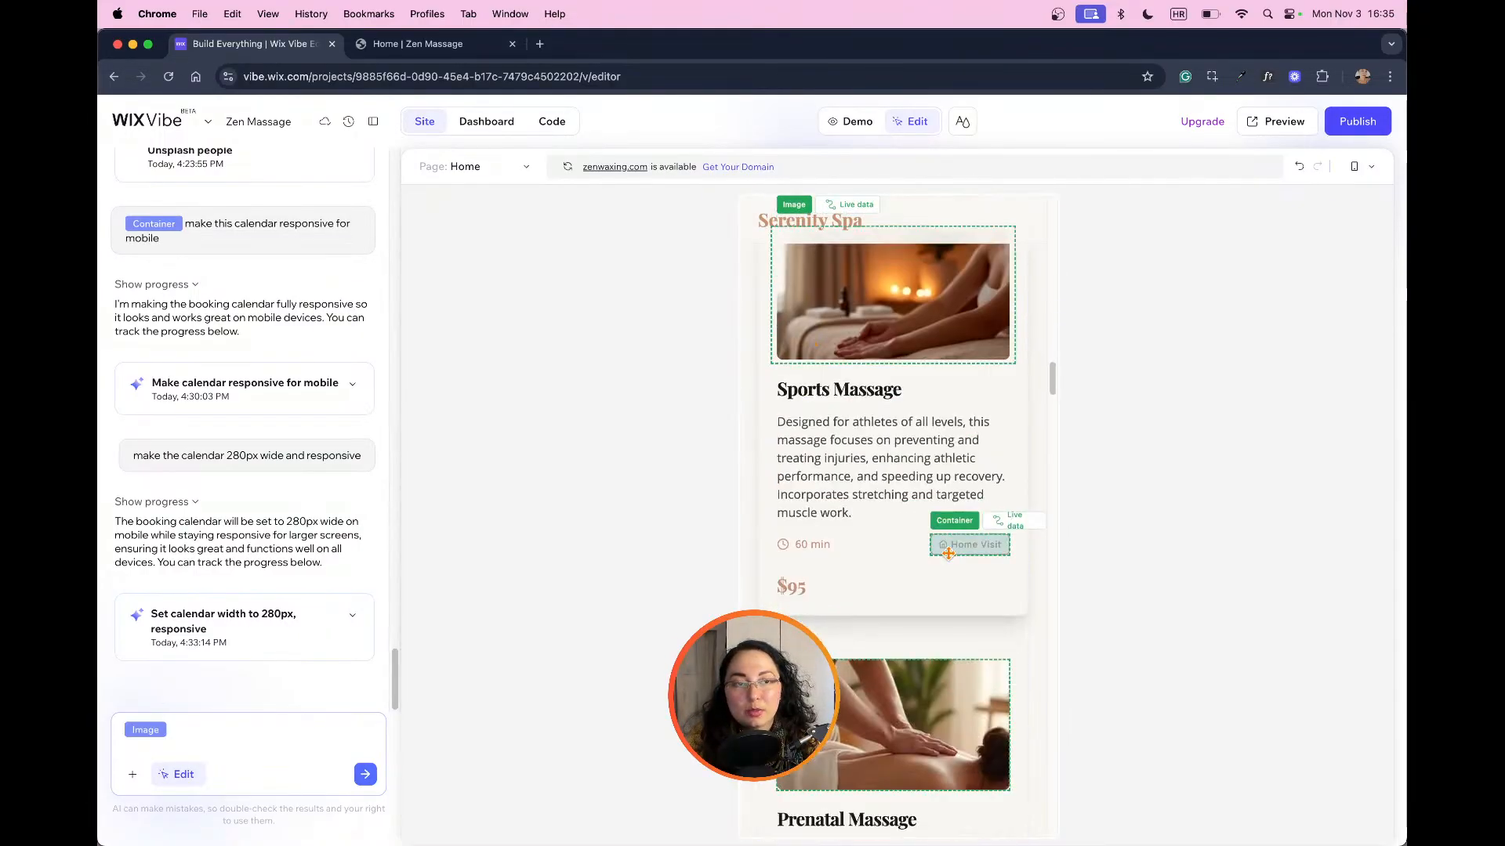
{"action": "scroll", "coordinate": [975, 560], "scroll_direction": "down", "scroll_amount": 20}
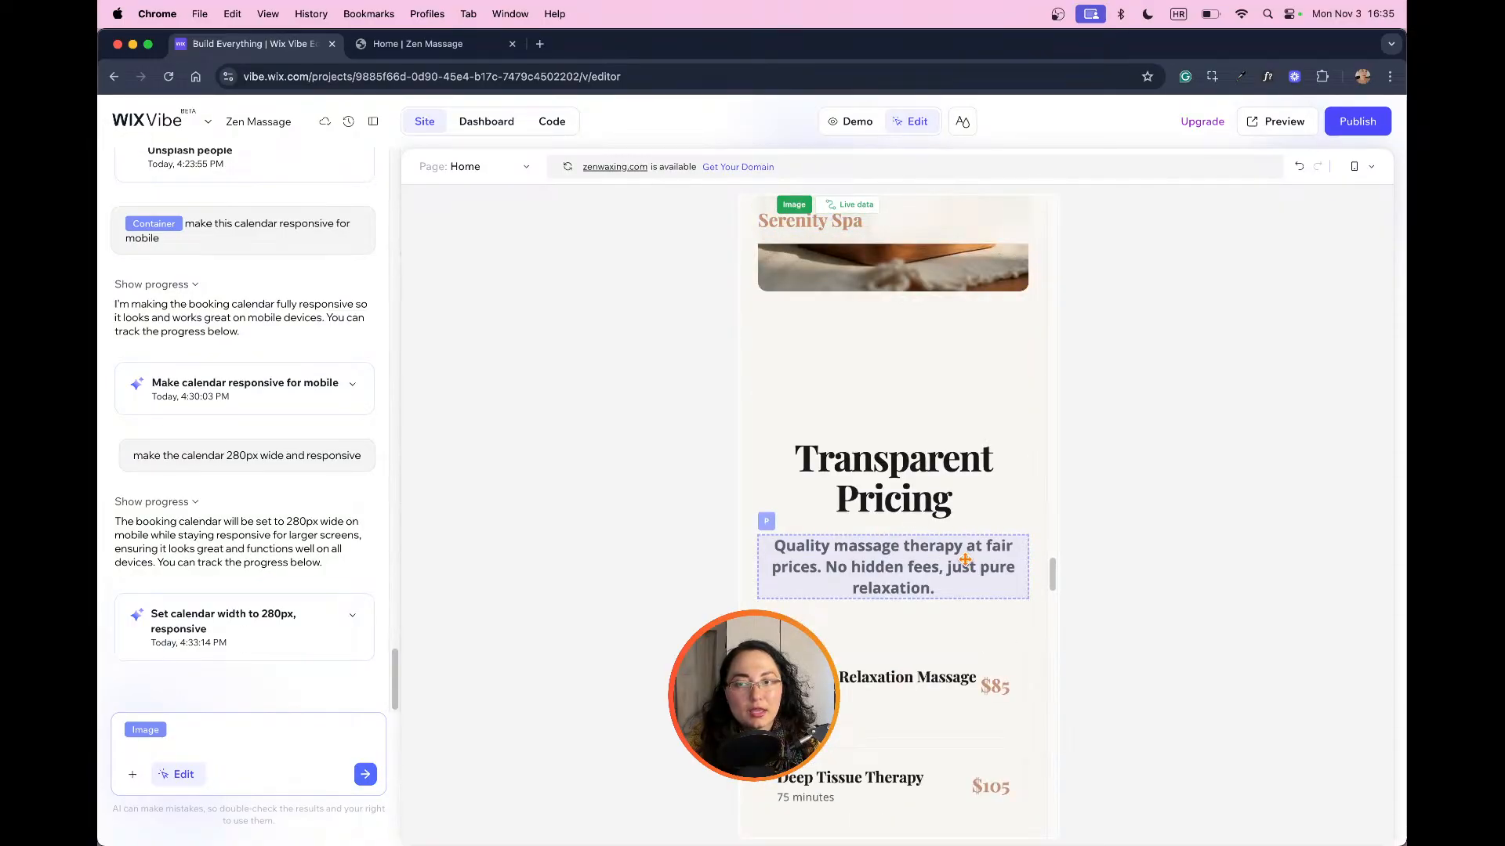
{"action": "scroll", "coordinate": [965, 559], "scroll_direction": "up", "scroll_amount": 20}
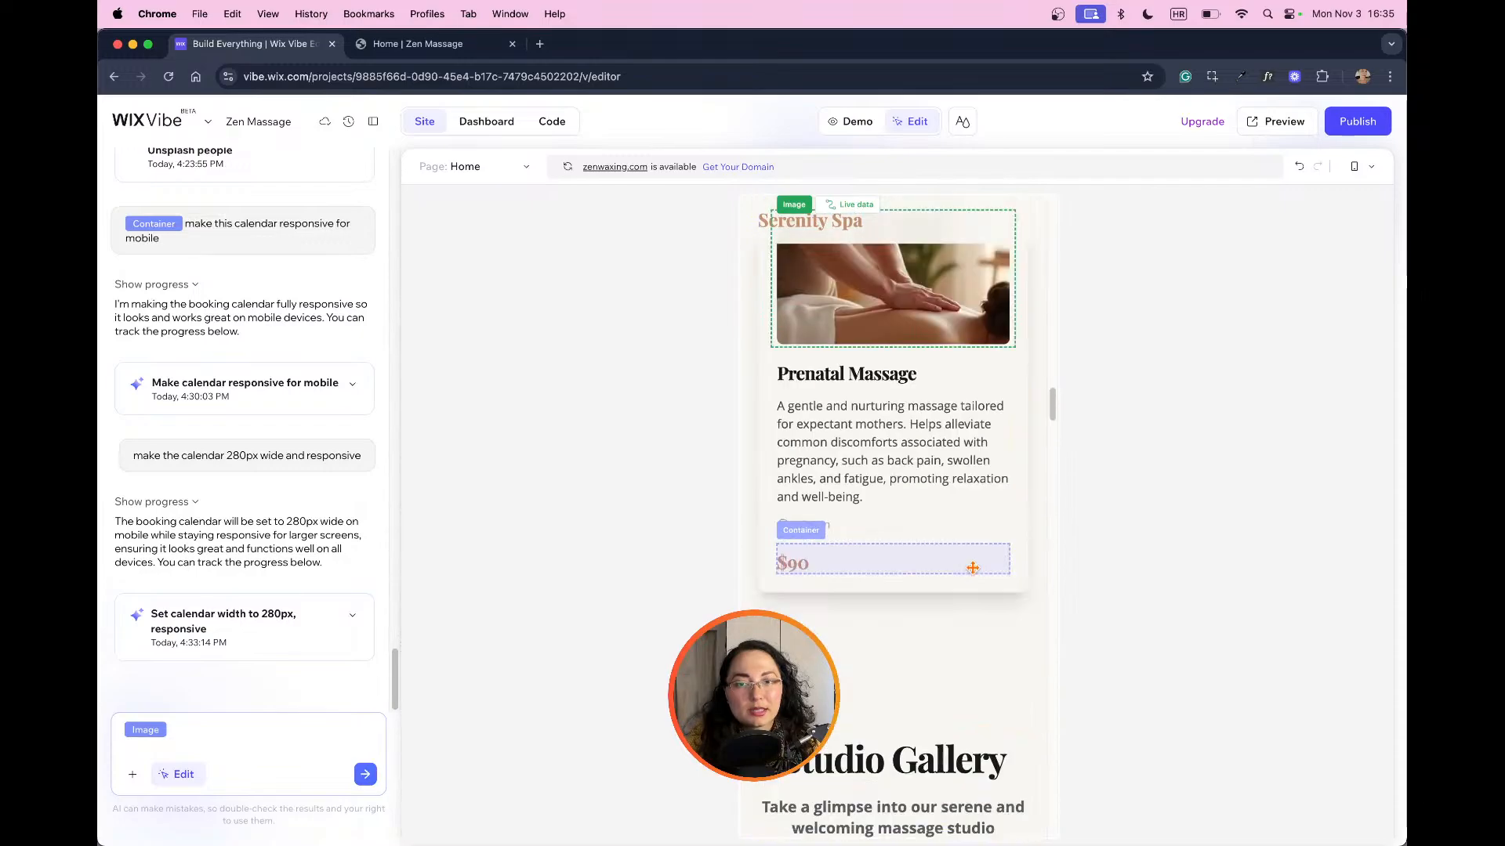
{"action": "scroll", "coordinate": [974, 570], "scroll_direction": "up", "scroll_amount": 20}
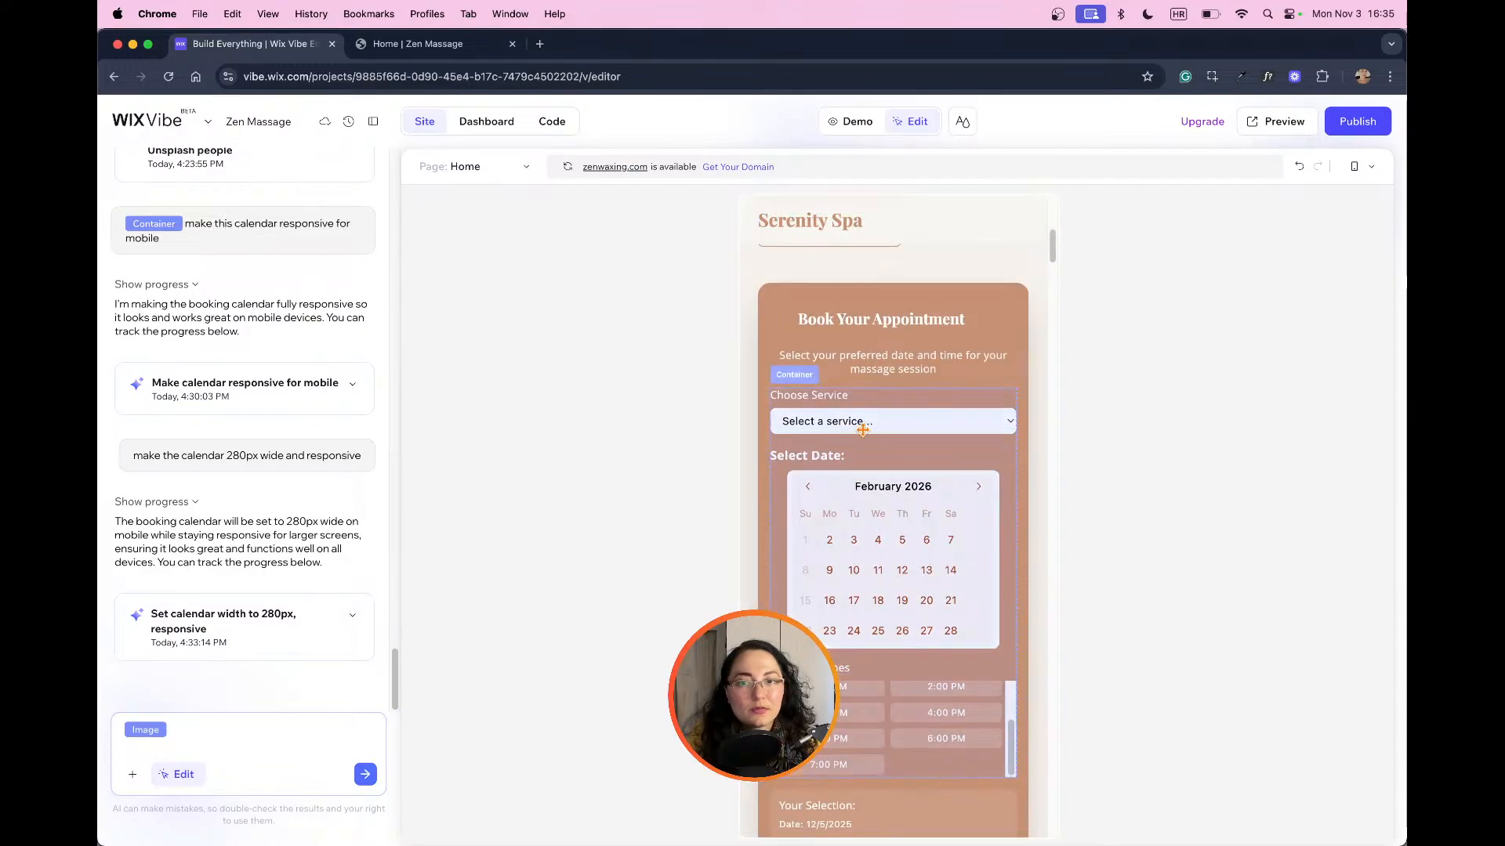
{"action": "scroll", "coordinate": [980, 549], "scroll_direction": "down", "scroll_amount": 15}
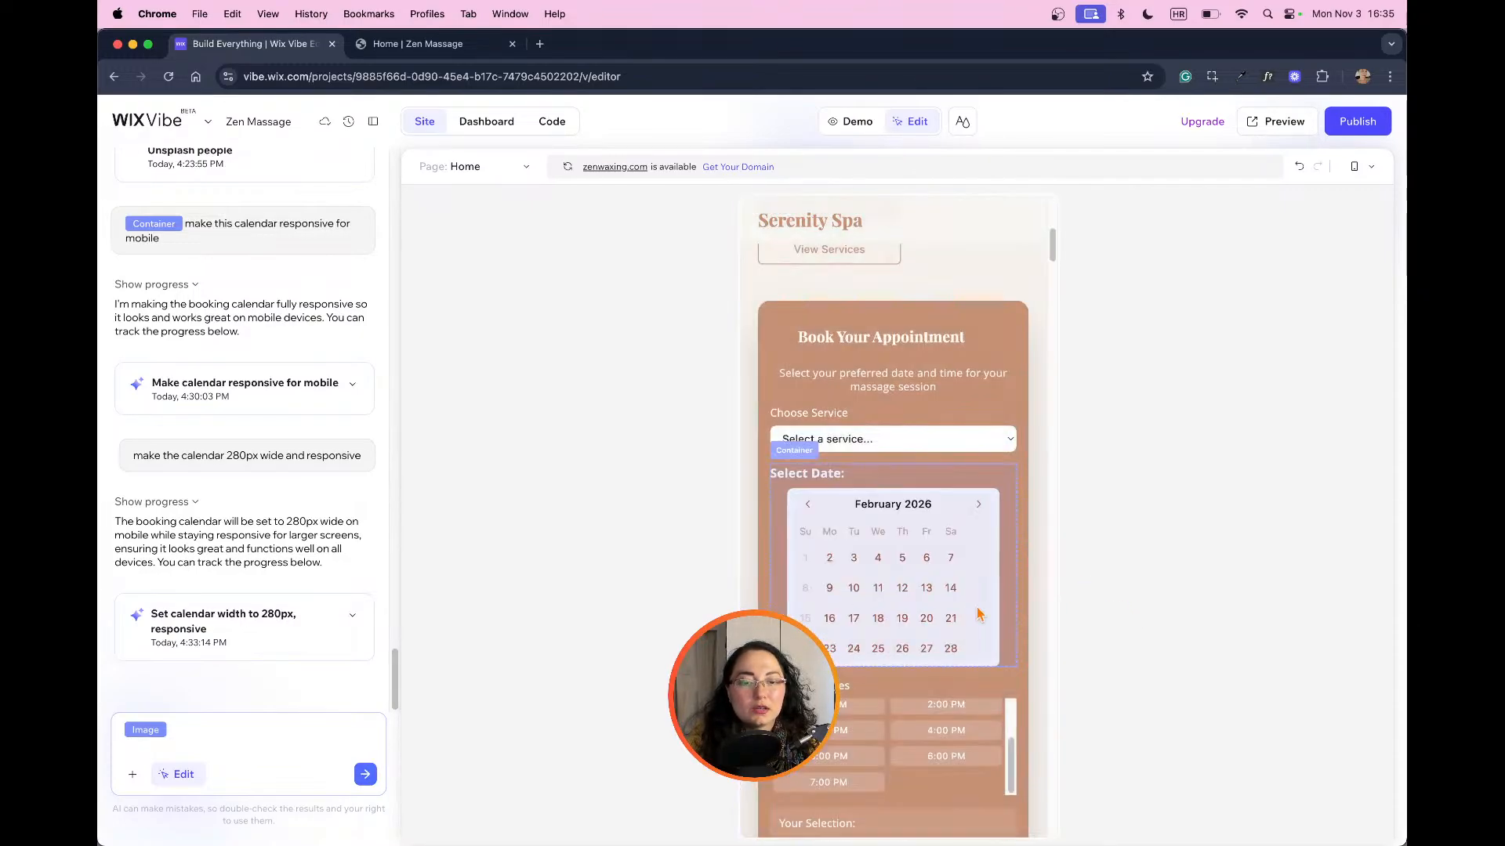
Step: View the site's business dashboard, return to the site view and review the mobile service cards and gallery
{"action": "left_click", "coordinate": [484, 132]}
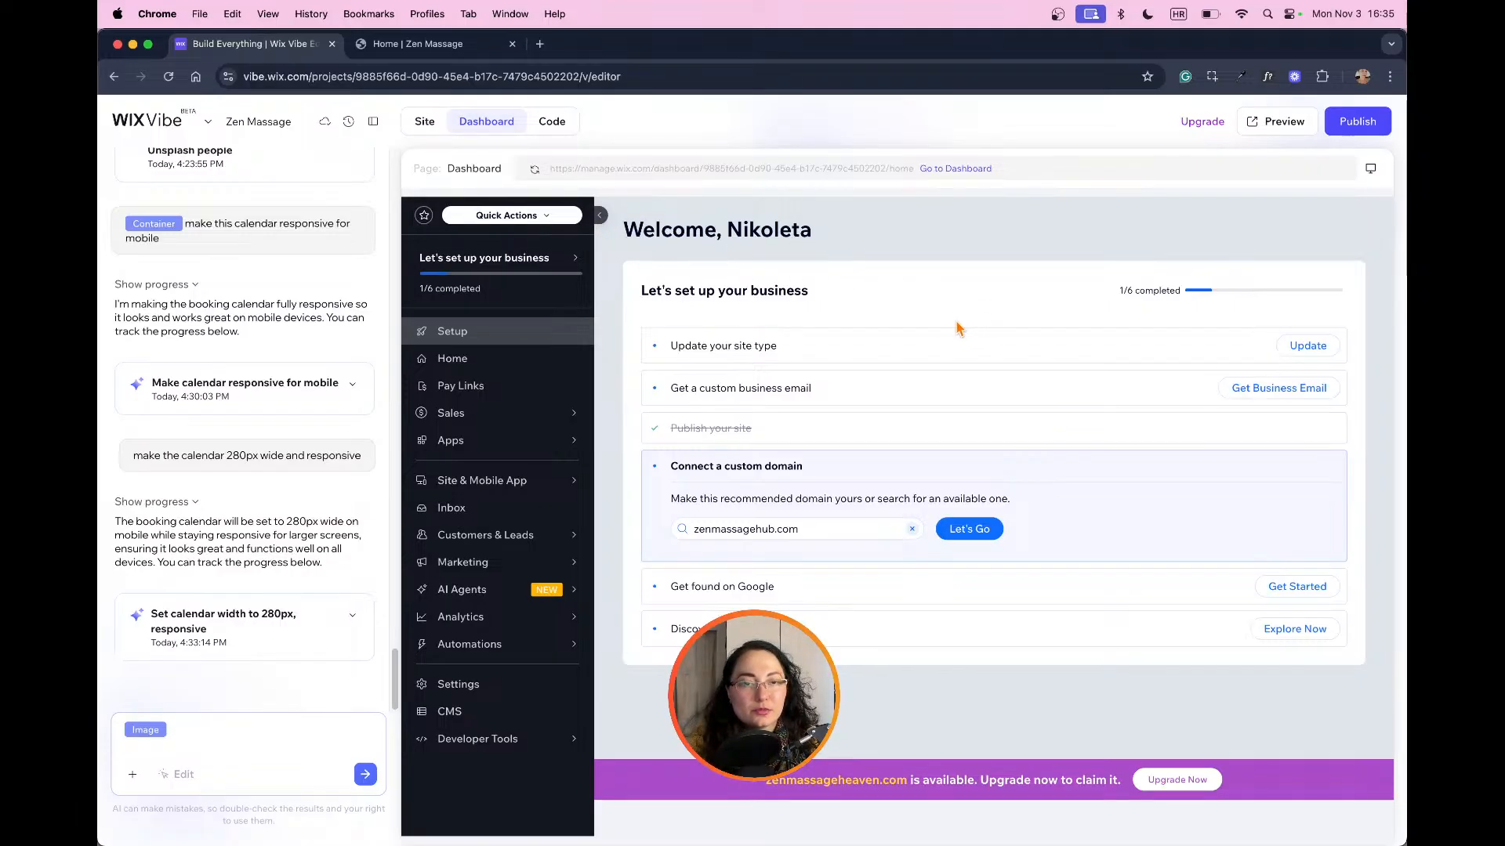
{"action": "left_click", "coordinate": [427, 126]}
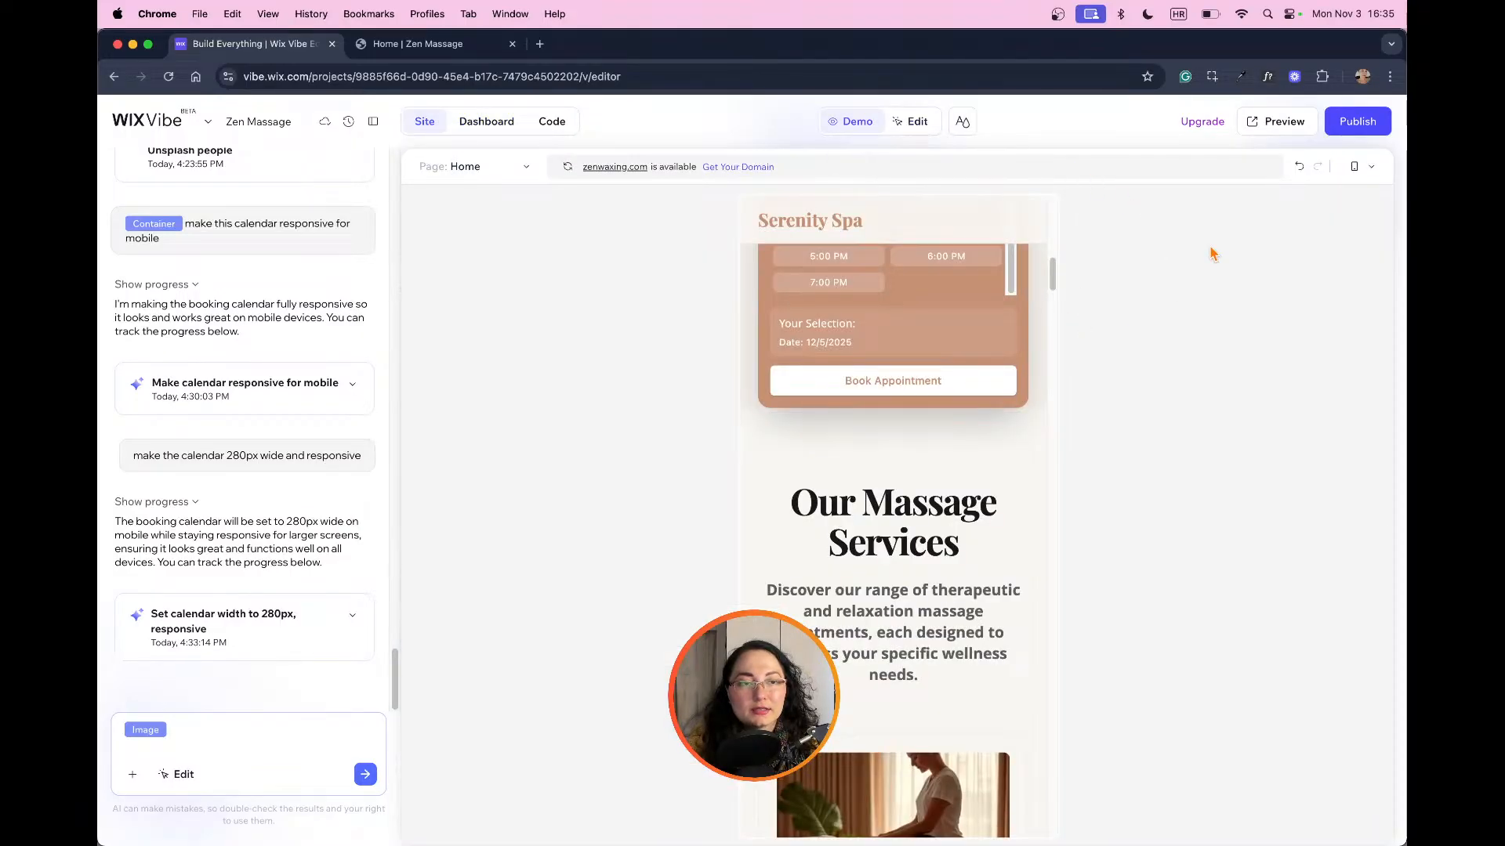
{"action": "scroll", "coordinate": [893, 470], "scroll_direction": "down", "scroll_amount": 10}
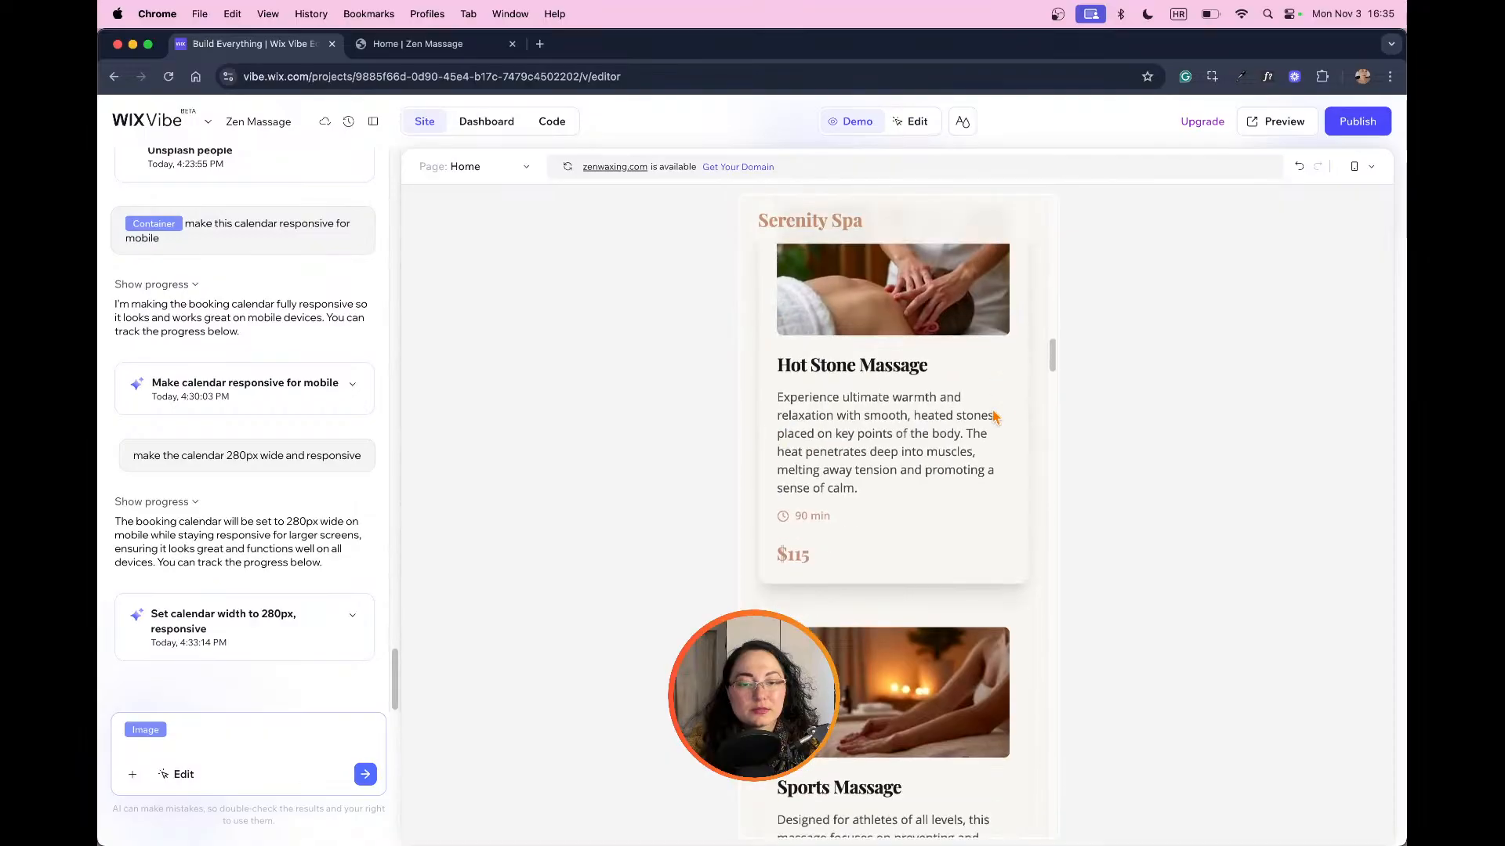
{"action": "scroll", "coordinate": [1015, 404], "scroll_direction": "down", "scroll_amount": 8}
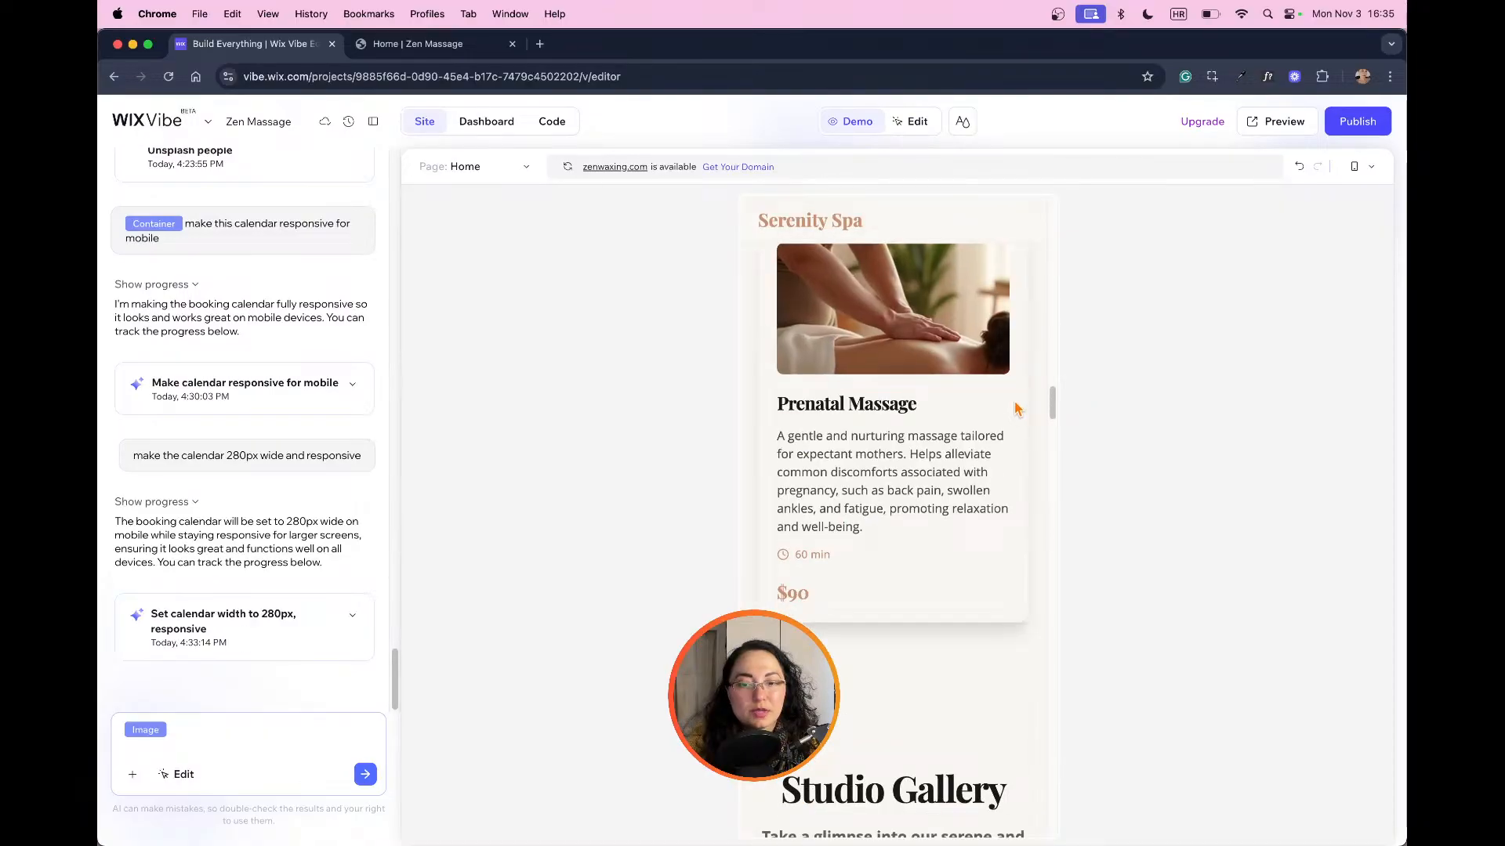
{"action": "scroll", "coordinate": [1019, 392], "scroll_direction": "up", "scroll_amount": 4}
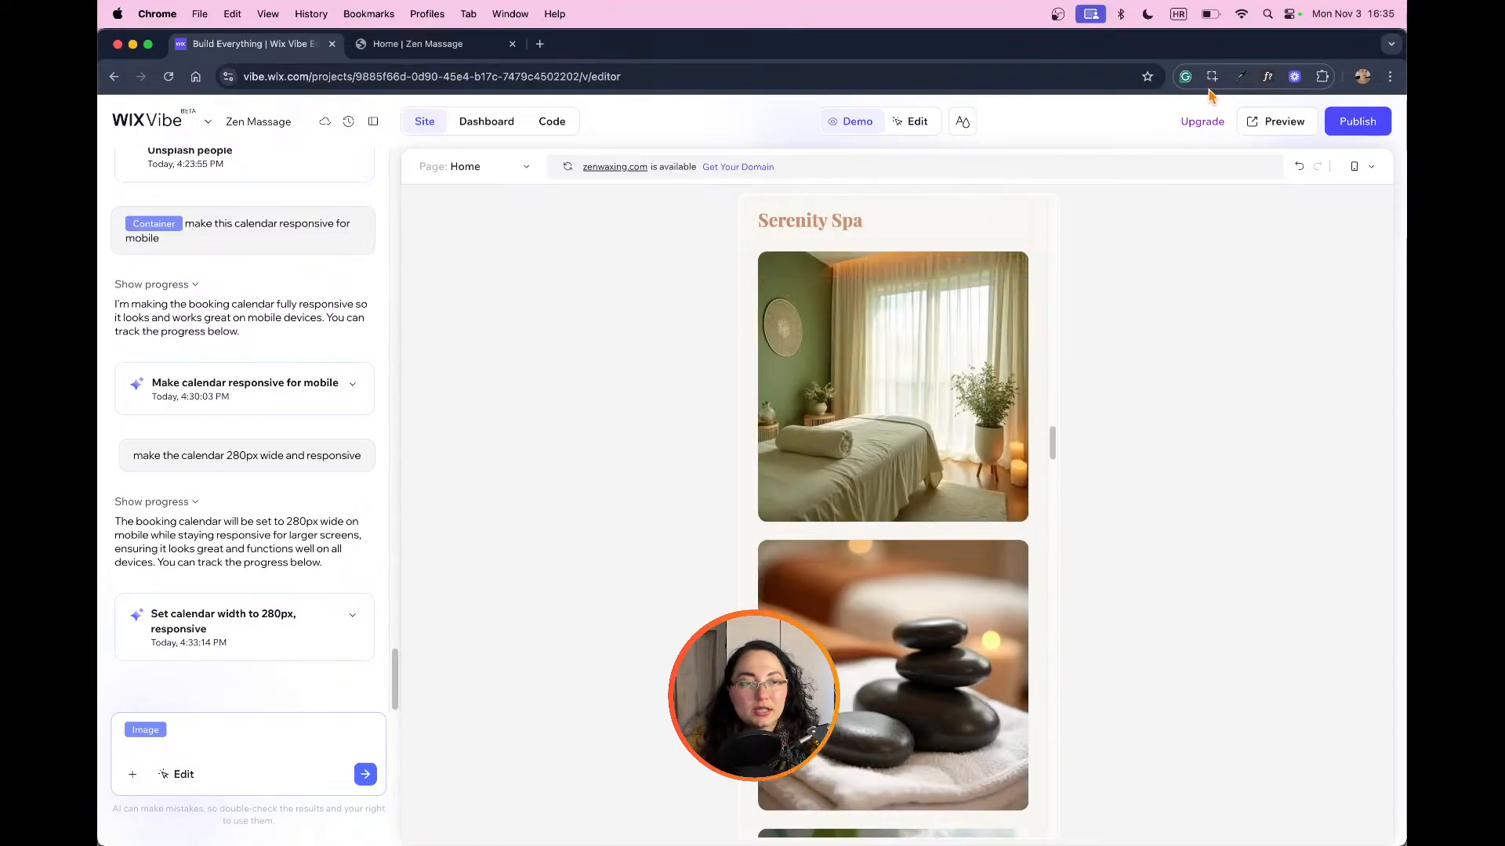
Step: Open a preview of the current version, inspect it with the browser's developer tools in the iPhone 12 Pro view, and reload it
{"action": "left_click", "coordinate": [1271, 126]}
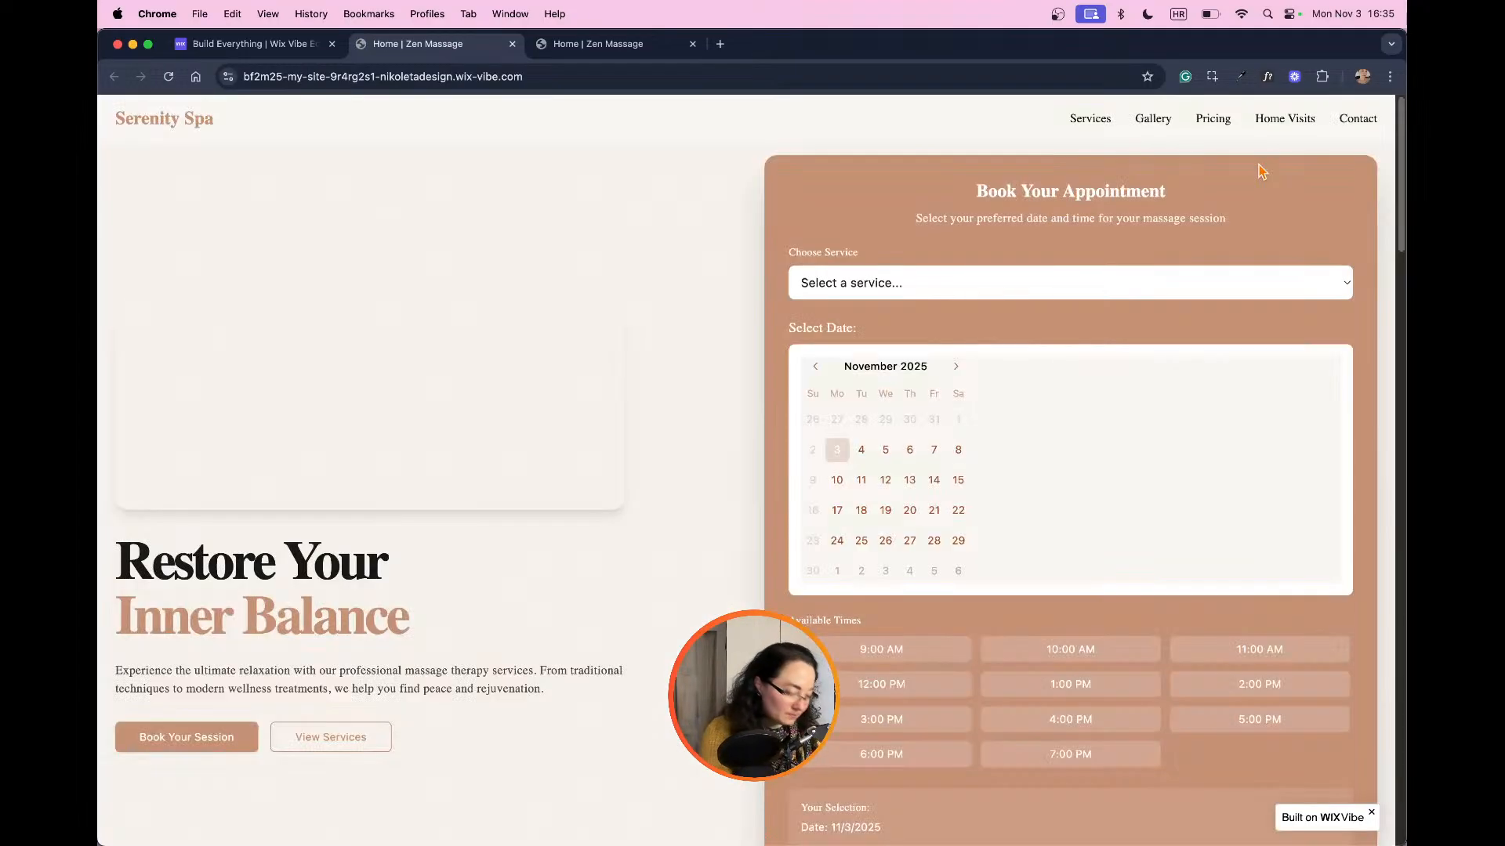
{"action": "scroll", "coordinate": [739, 477], "scroll_direction": "down", "scroll_amount": 10}
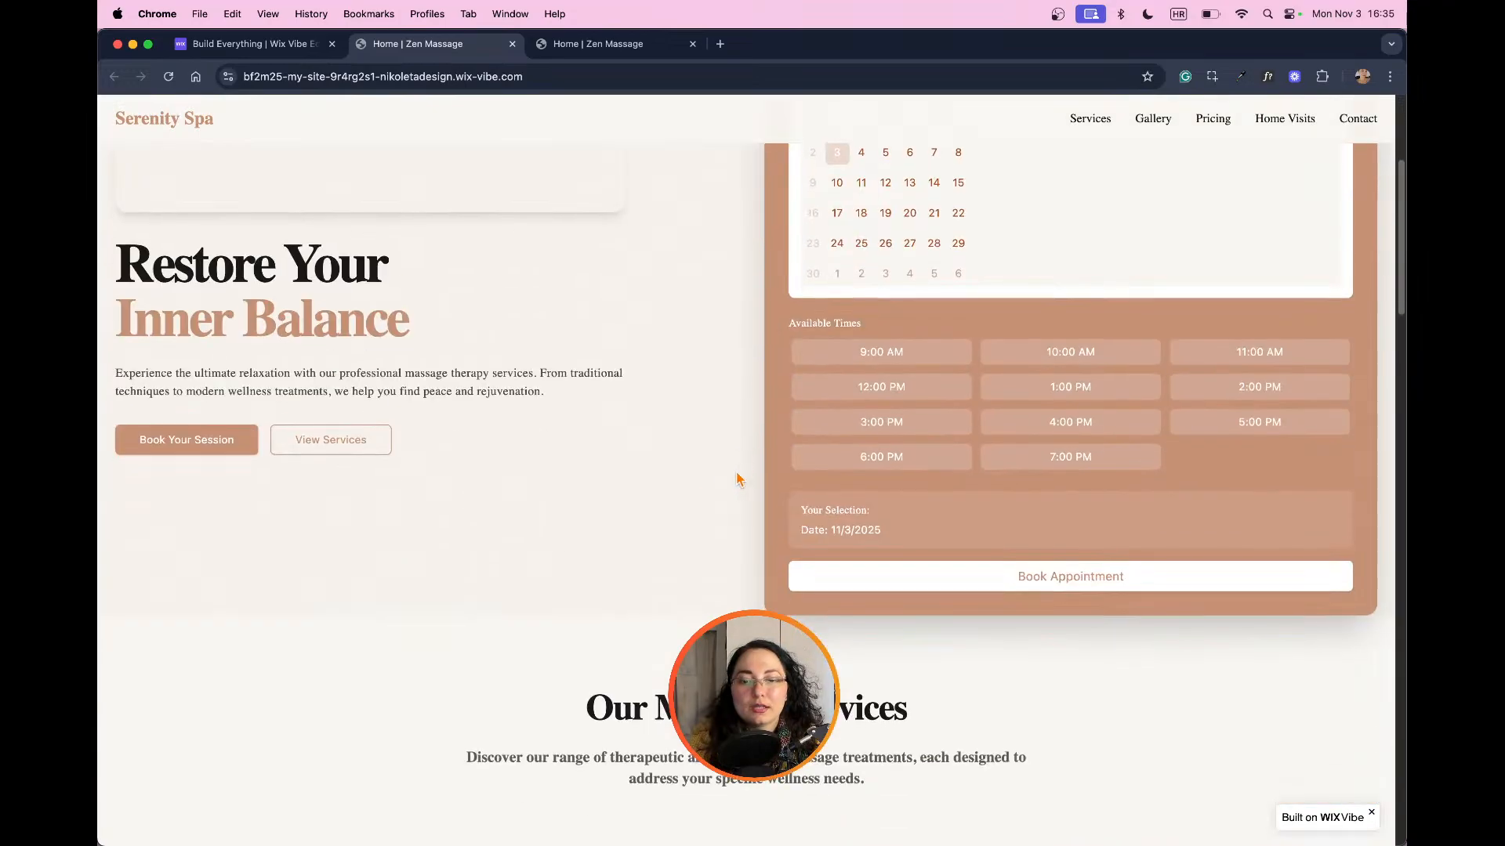
{"action": "right_click", "coordinate": [682, 470]}
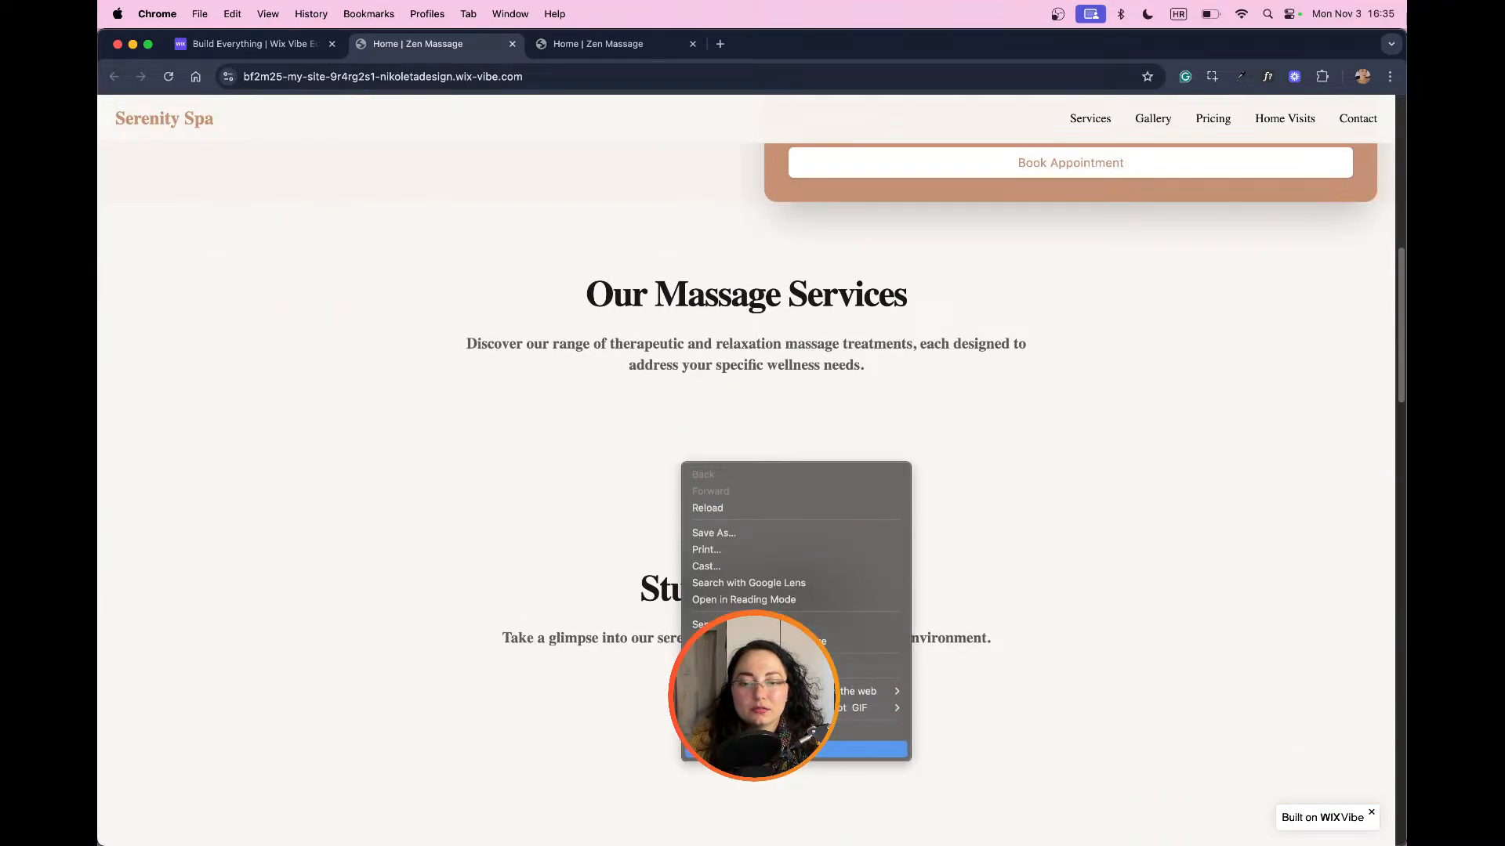
{"action": "left_click", "coordinate": [878, 745]}
{"action": "scroll", "coordinate": [477, 369], "scroll_direction": "up", "scroll_amount": 9}
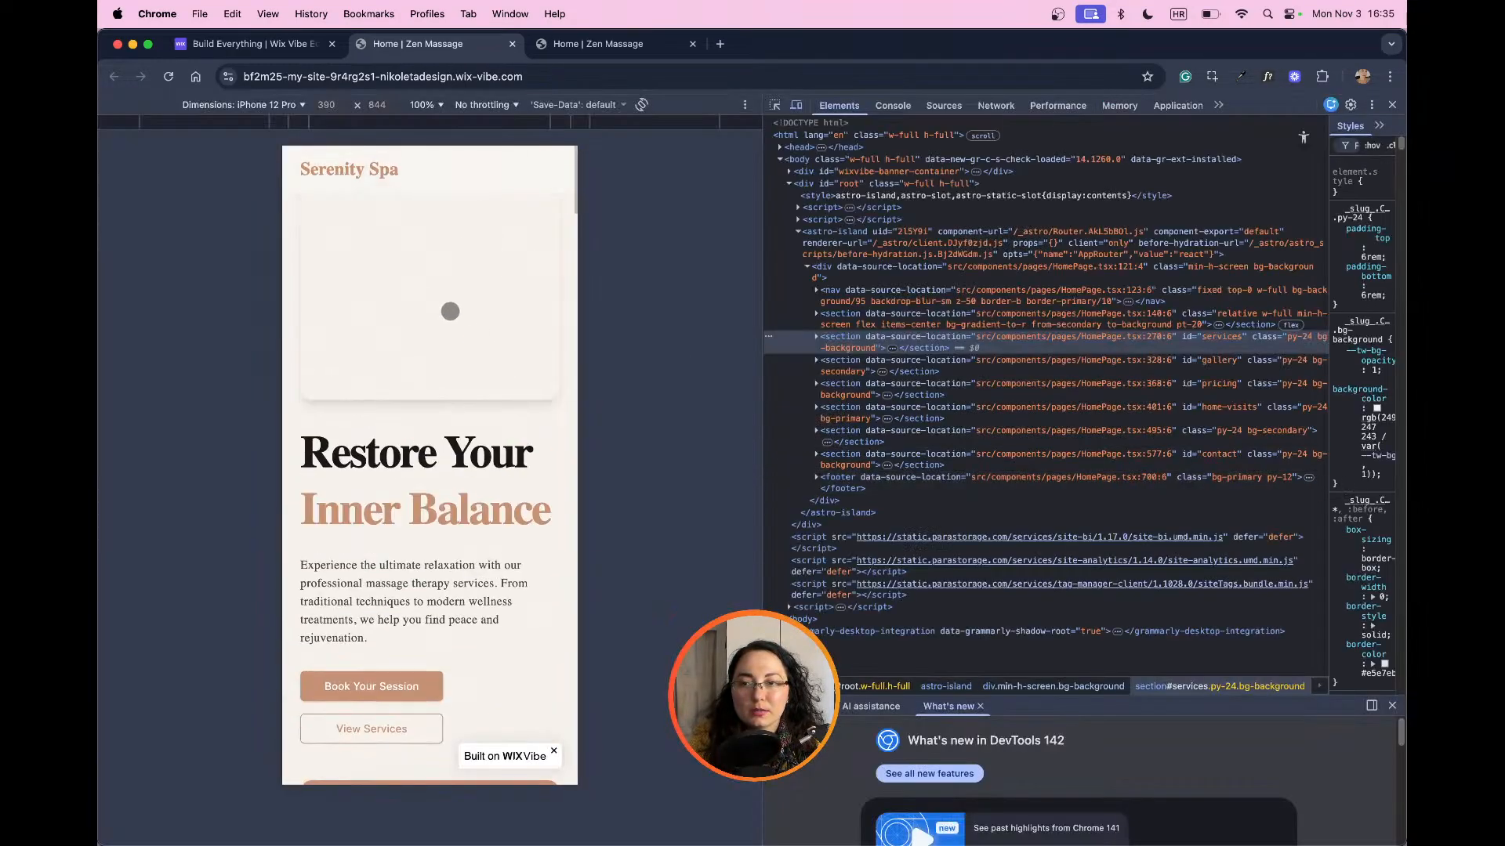
{"action": "left_click", "coordinate": [169, 76]}
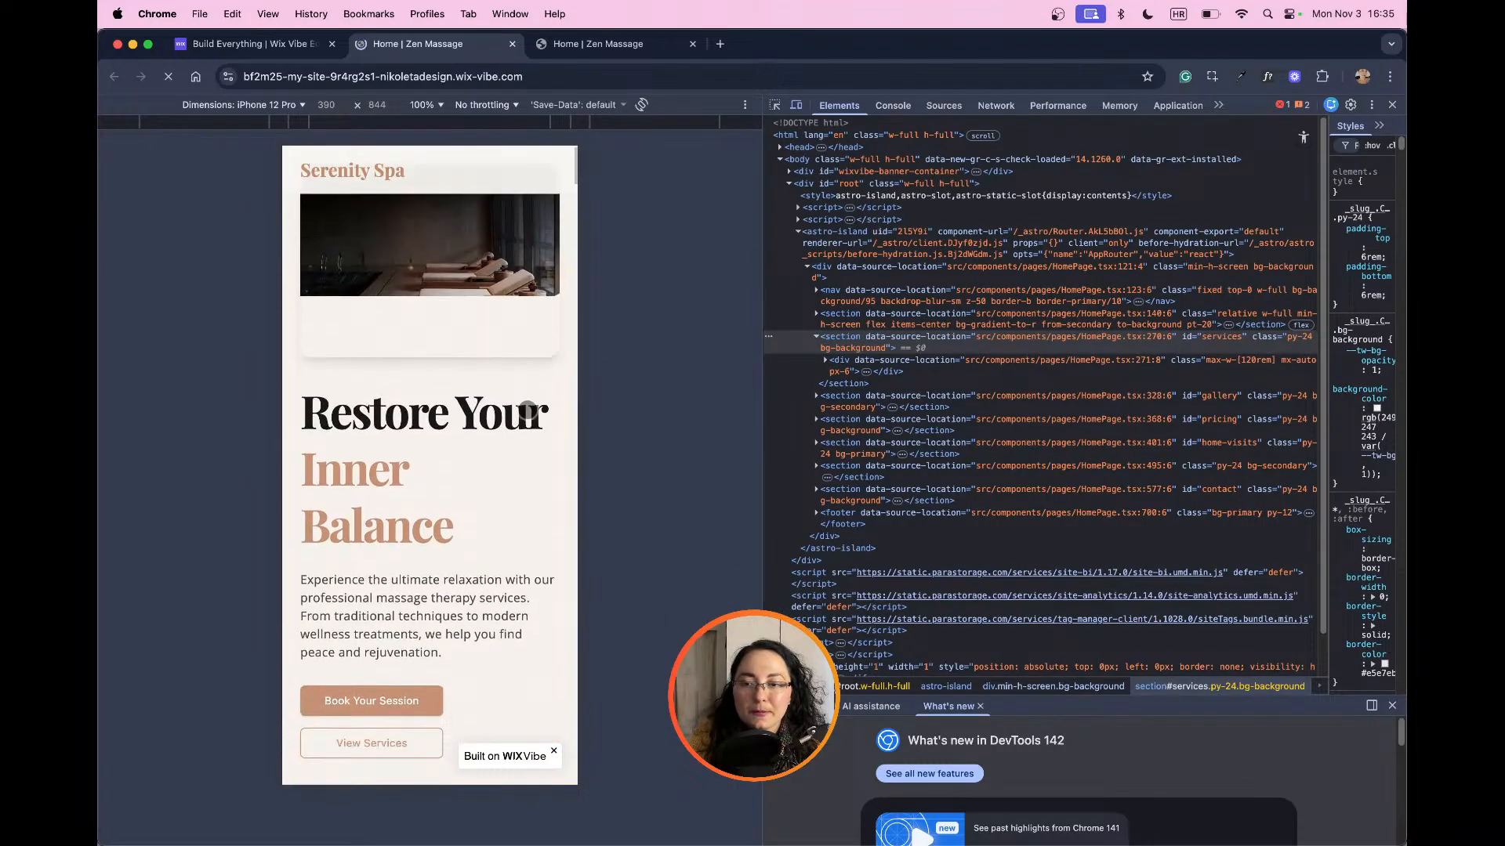
Step: Choose Sports Massage - $95 (60 min) and the 12:00 PM time slot in the preview's mobile booking form
{"action": "scroll", "coordinate": [527, 410], "scroll_direction": "down", "scroll_amount": 7}
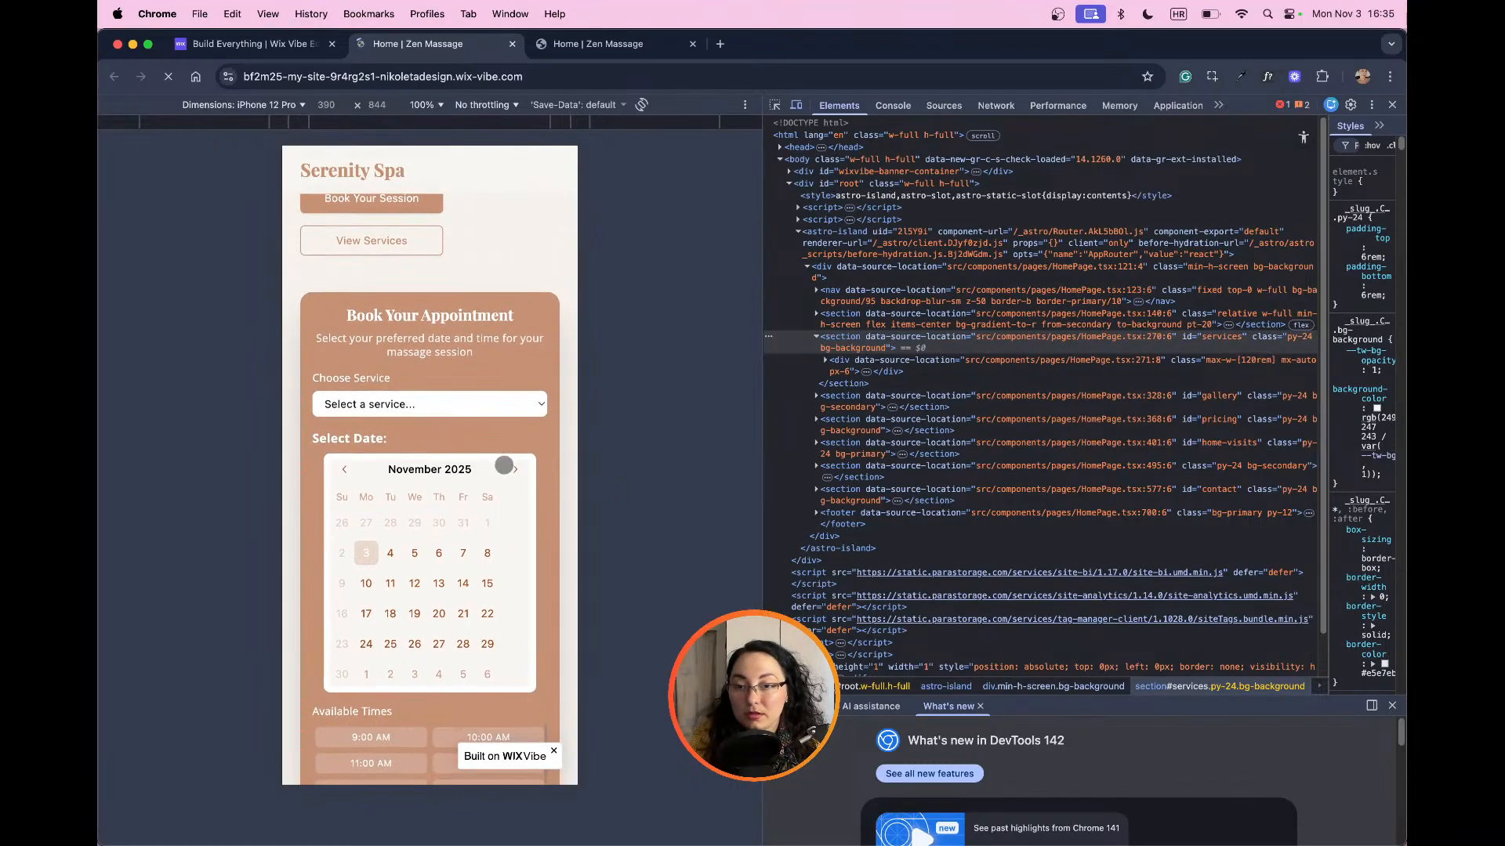
{"action": "left_click", "coordinate": [531, 404]}
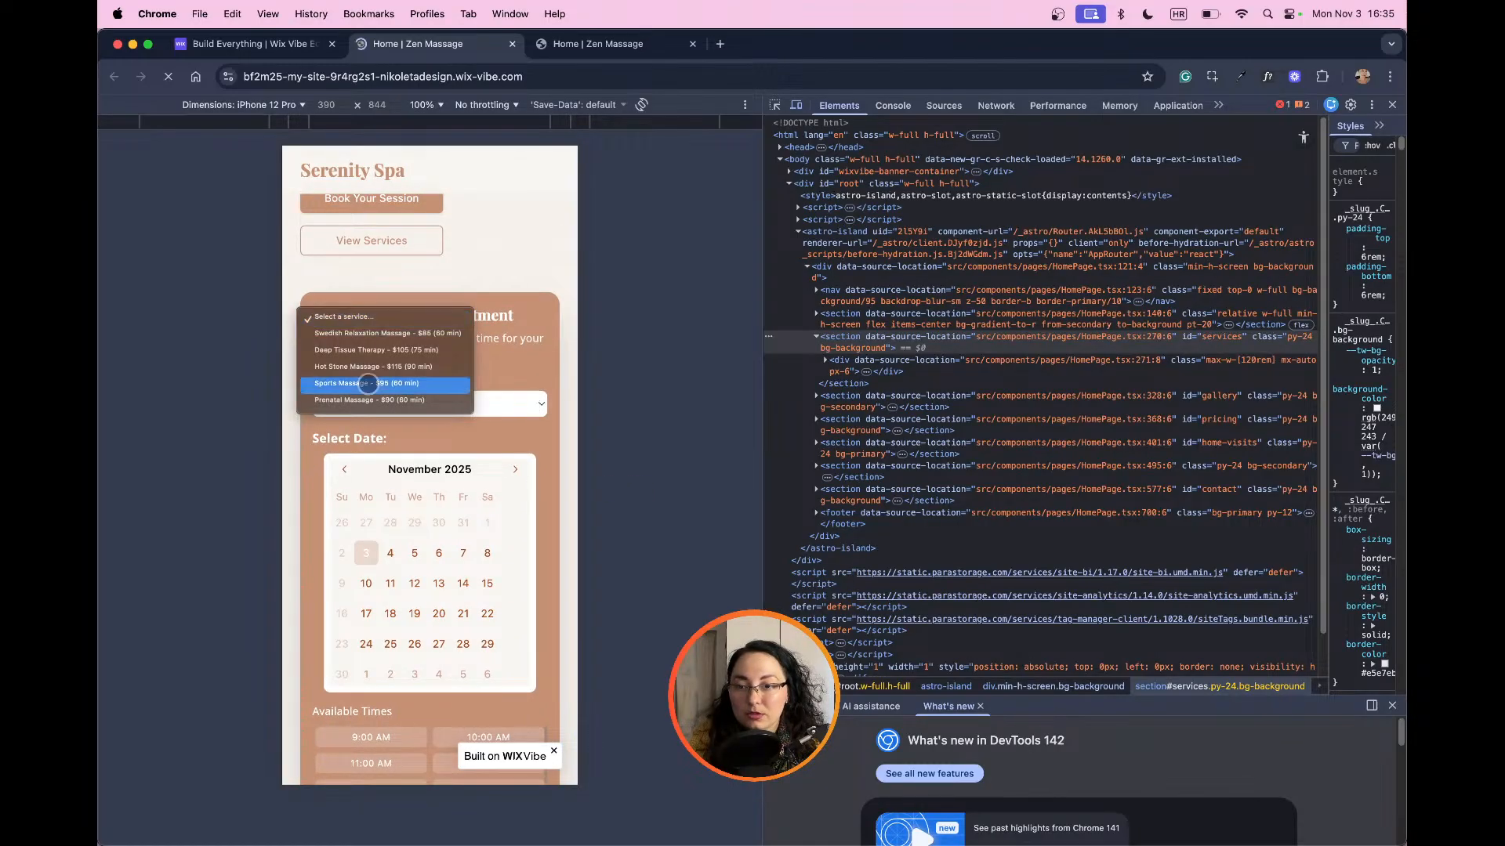
{"action": "left_click", "coordinate": [368, 383]}
{"action": "scroll", "coordinate": [470, 494], "scroll_direction": "down", "scroll_amount": 4}
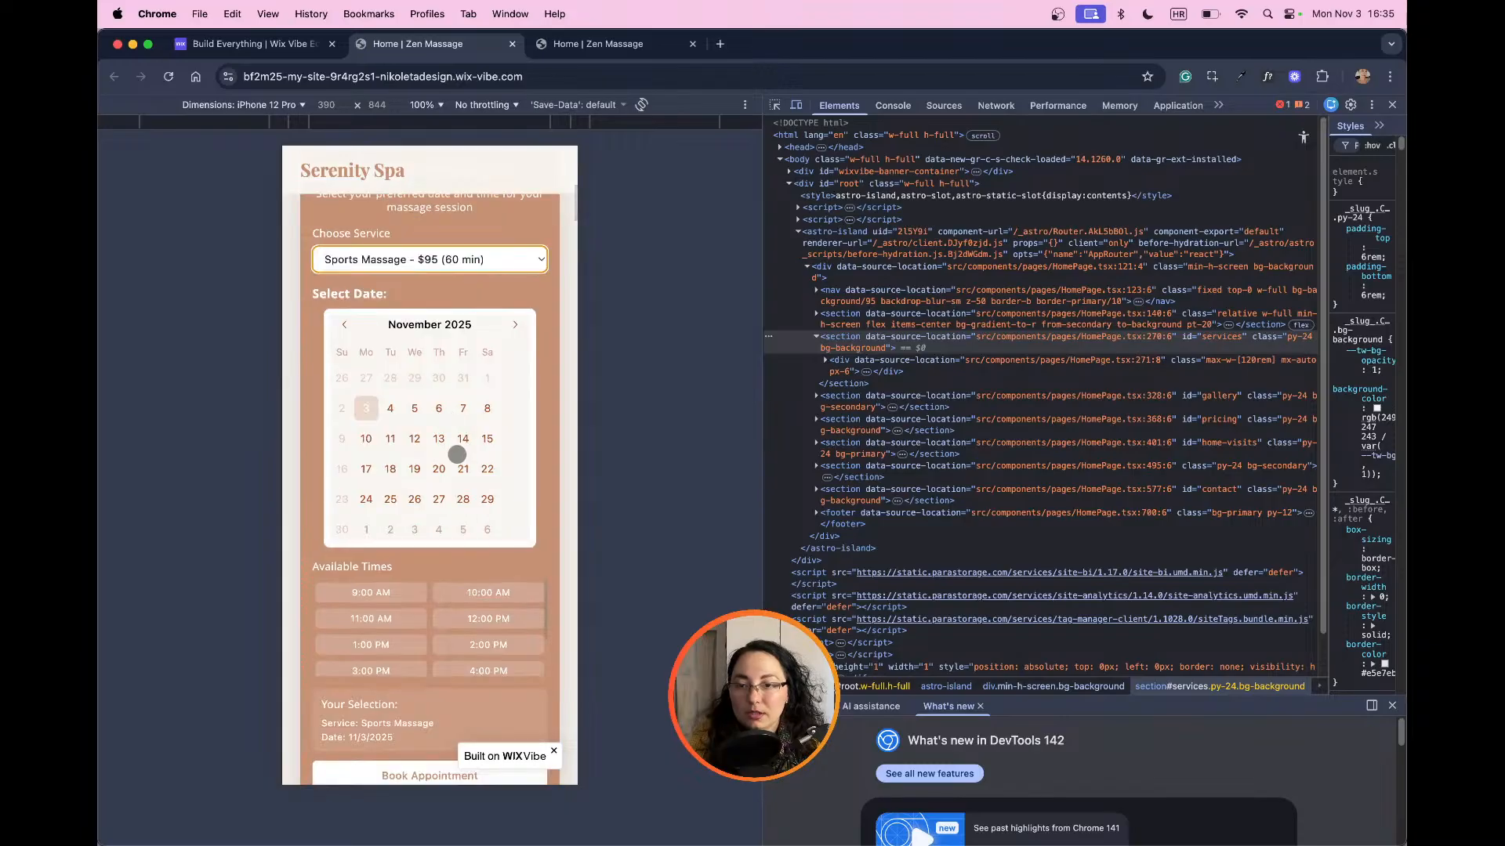
{"action": "left_click", "coordinate": [486, 493]}
{"action": "scroll", "coordinate": [470, 661], "scroll_direction": "down", "scroll_amount": 1}
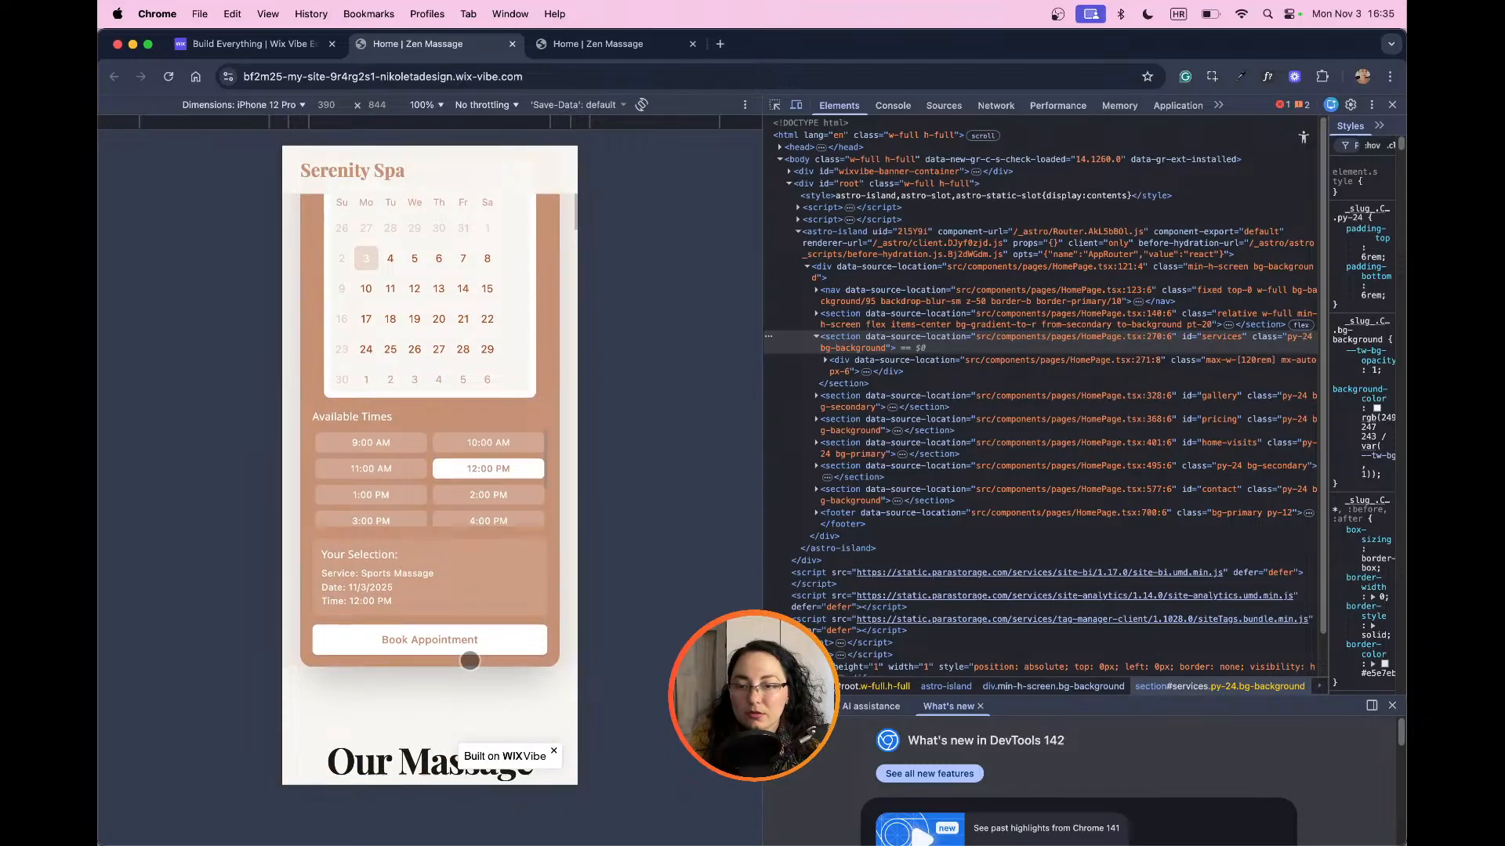
Step: Review the mobile preview's massage service cards, gallery images and pricing list
{"action": "scroll", "coordinate": [470, 661], "scroll_direction": "down", "scroll_amount": 8}
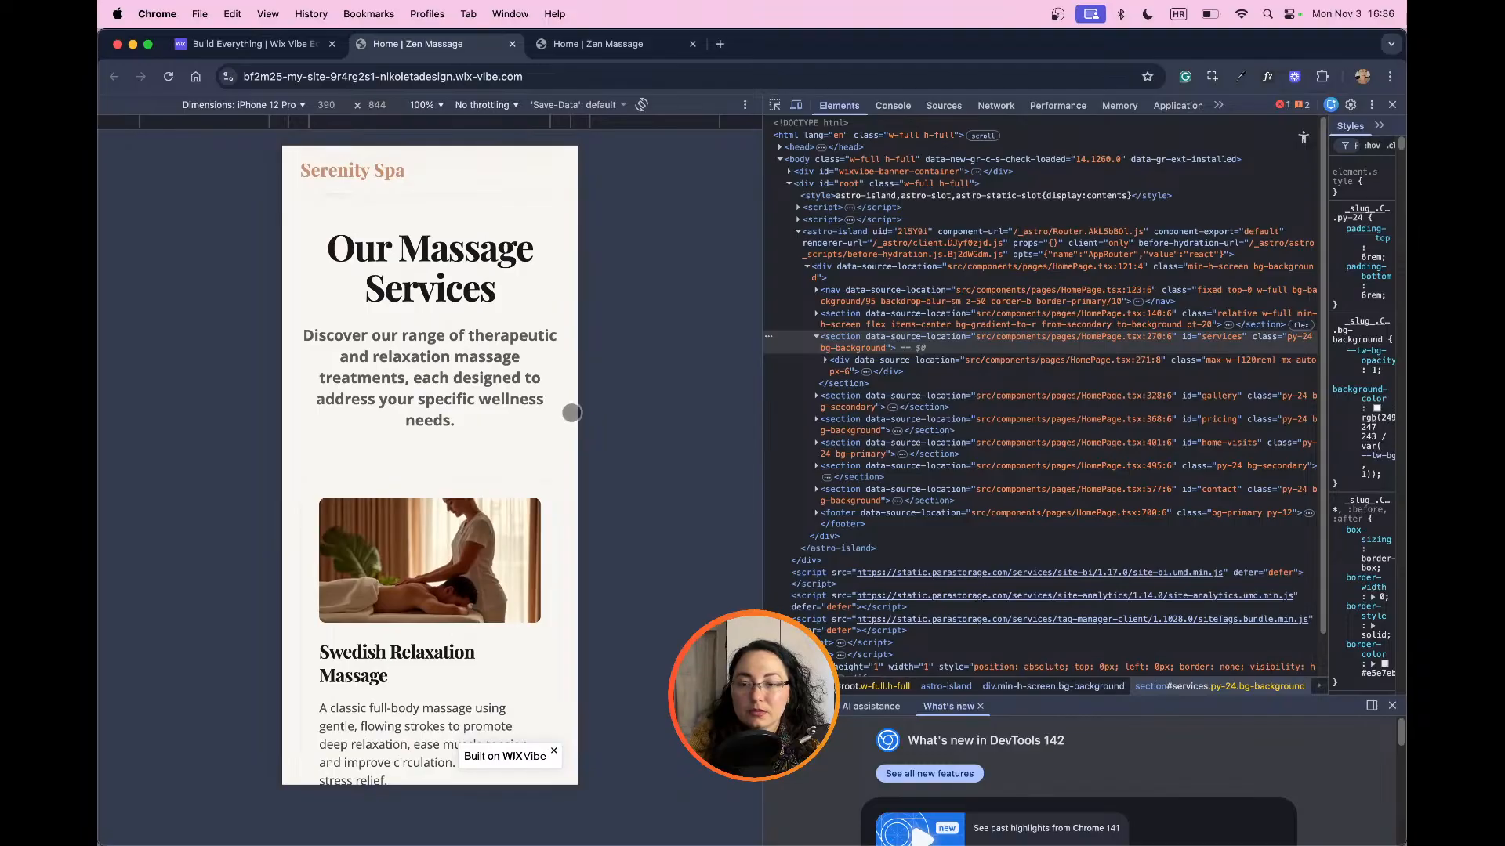
{"action": "scroll", "coordinate": [563, 399], "scroll_direction": "down", "scroll_amount": 5}
{"action": "scroll", "coordinate": [558, 413], "scroll_direction": "down", "scroll_amount": 15}
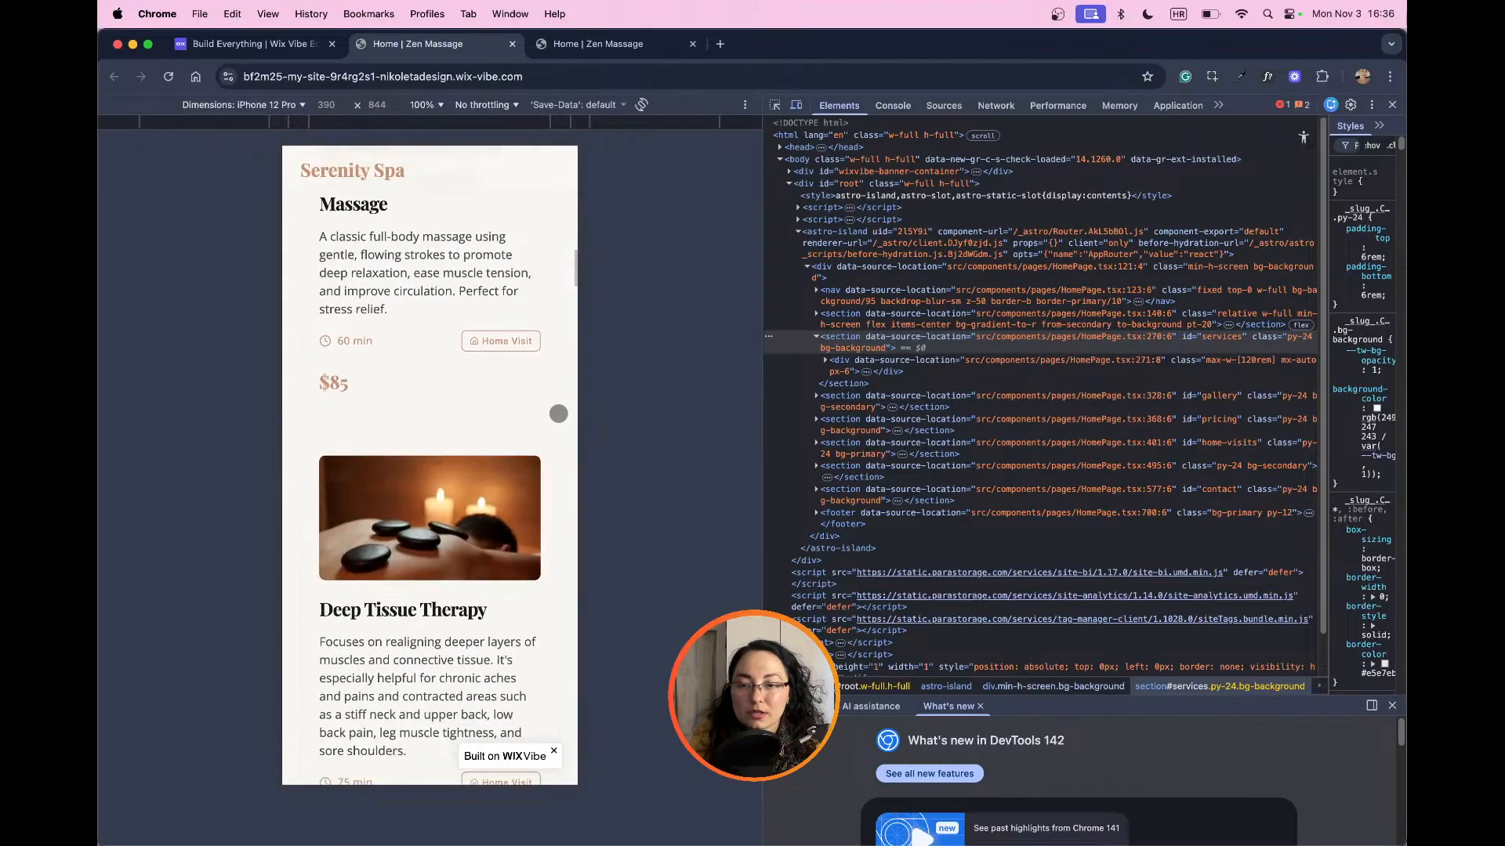
{"action": "scroll", "coordinate": [447, 457], "scroll_direction": "down", "scroll_amount": 10}
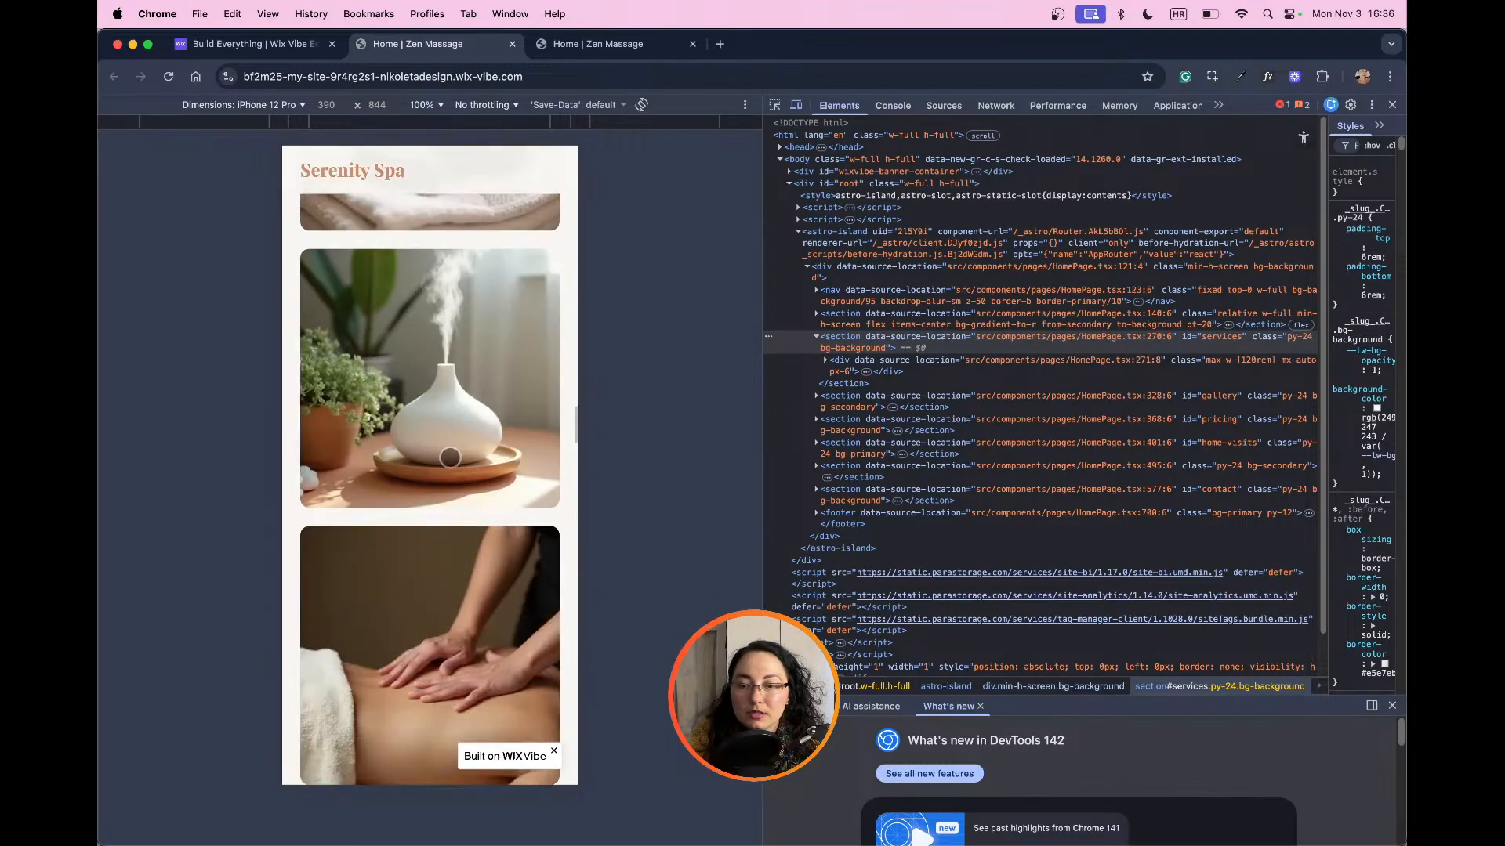
{"action": "scroll", "coordinate": [450, 457], "scroll_direction": "up", "scroll_amount": 15}
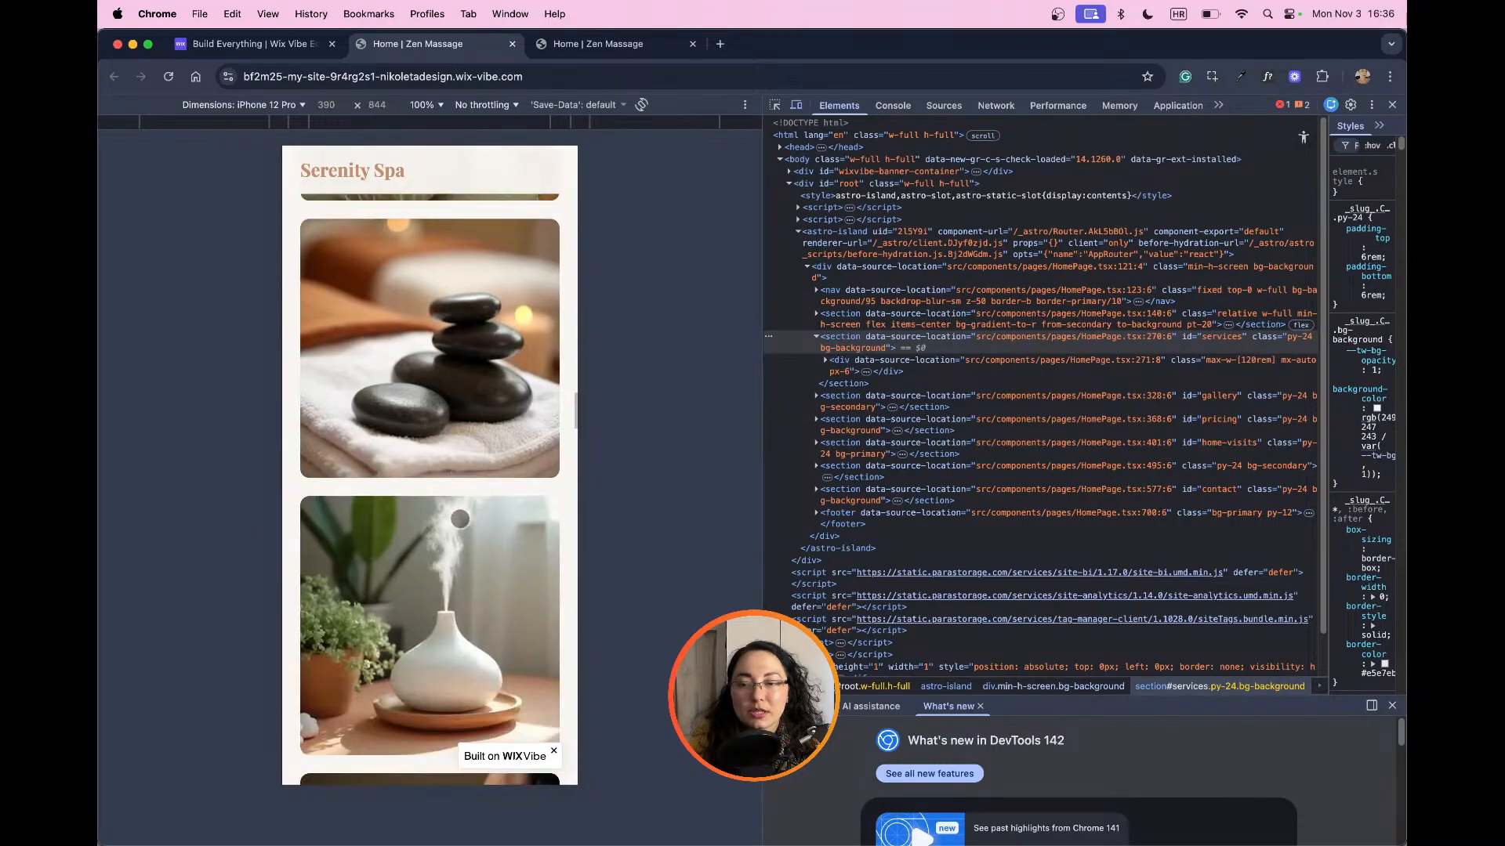
{"action": "scroll", "coordinate": [463, 516], "scroll_direction": "down", "scroll_amount": 6}
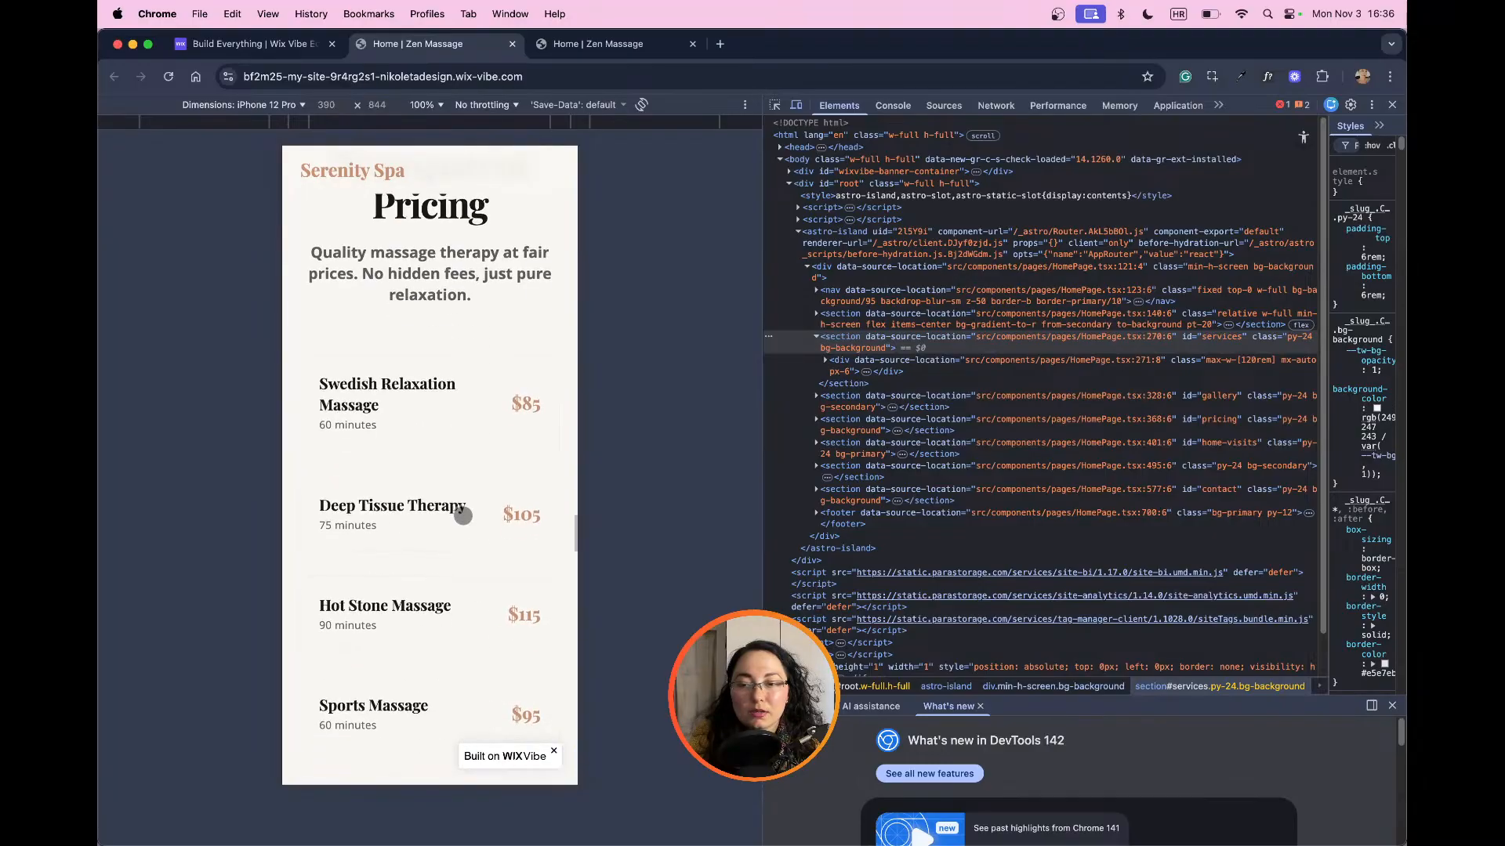
Step: Review the mobile preview's pricing list, Private Home Visits section and gift card options
{"action": "scroll", "coordinate": [461, 511], "scroll_direction": "up", "scroll_amount": 3}
{"action": "scroll", "coordinate": [477, 513], "scroll_direction": "down", "scroll_amount": 5}
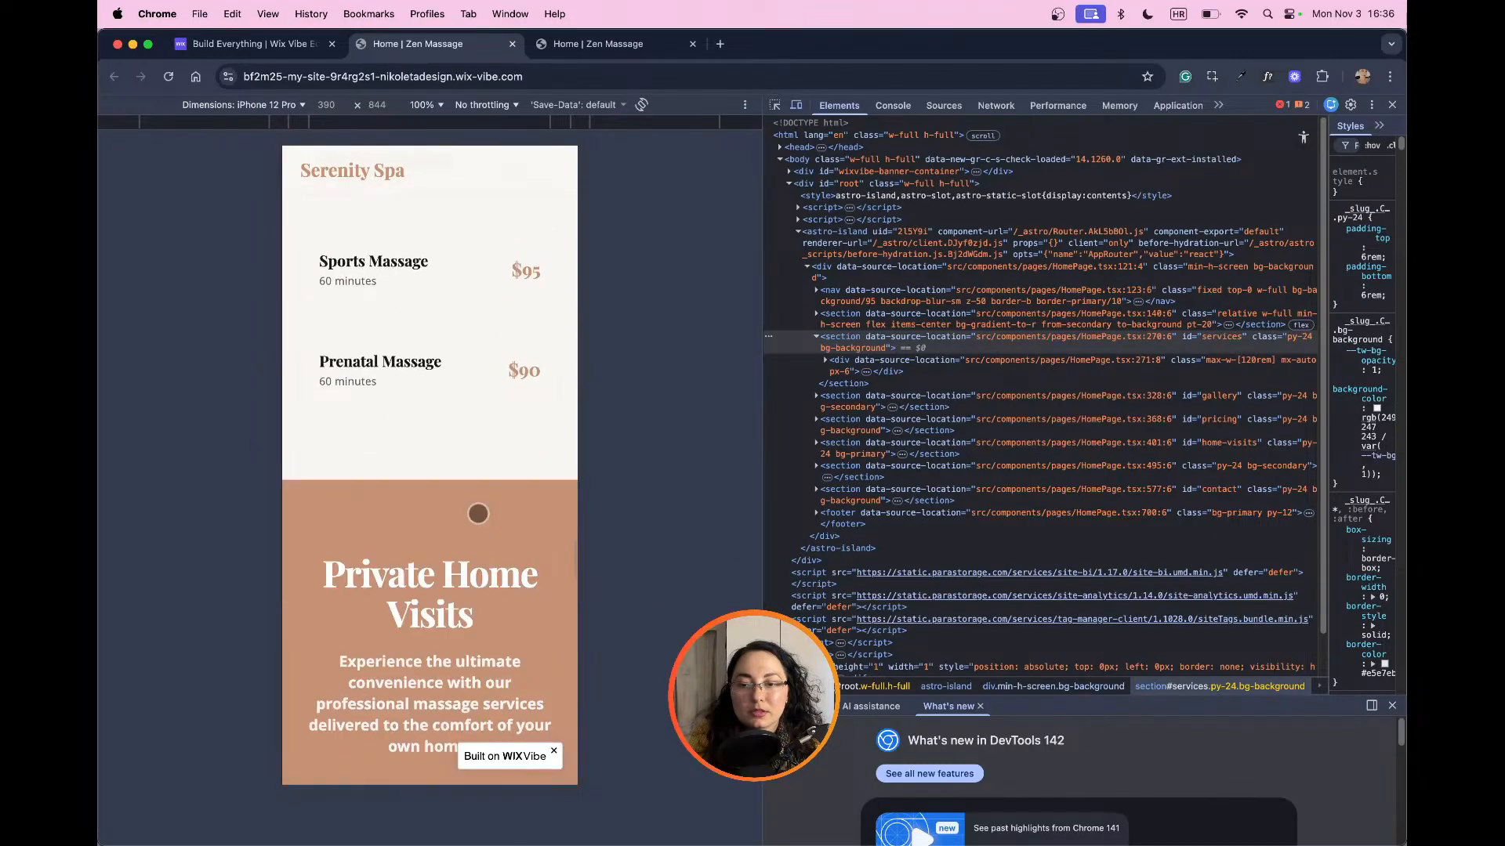
{"action": "scroll", "coordinate": [479, 513], "scroll_direction": "up", "scroll_amount": 9}
{"action": "scroll", "coordinate": [481, 513], "scroll_direction": "down", "scroll_amount": 8}
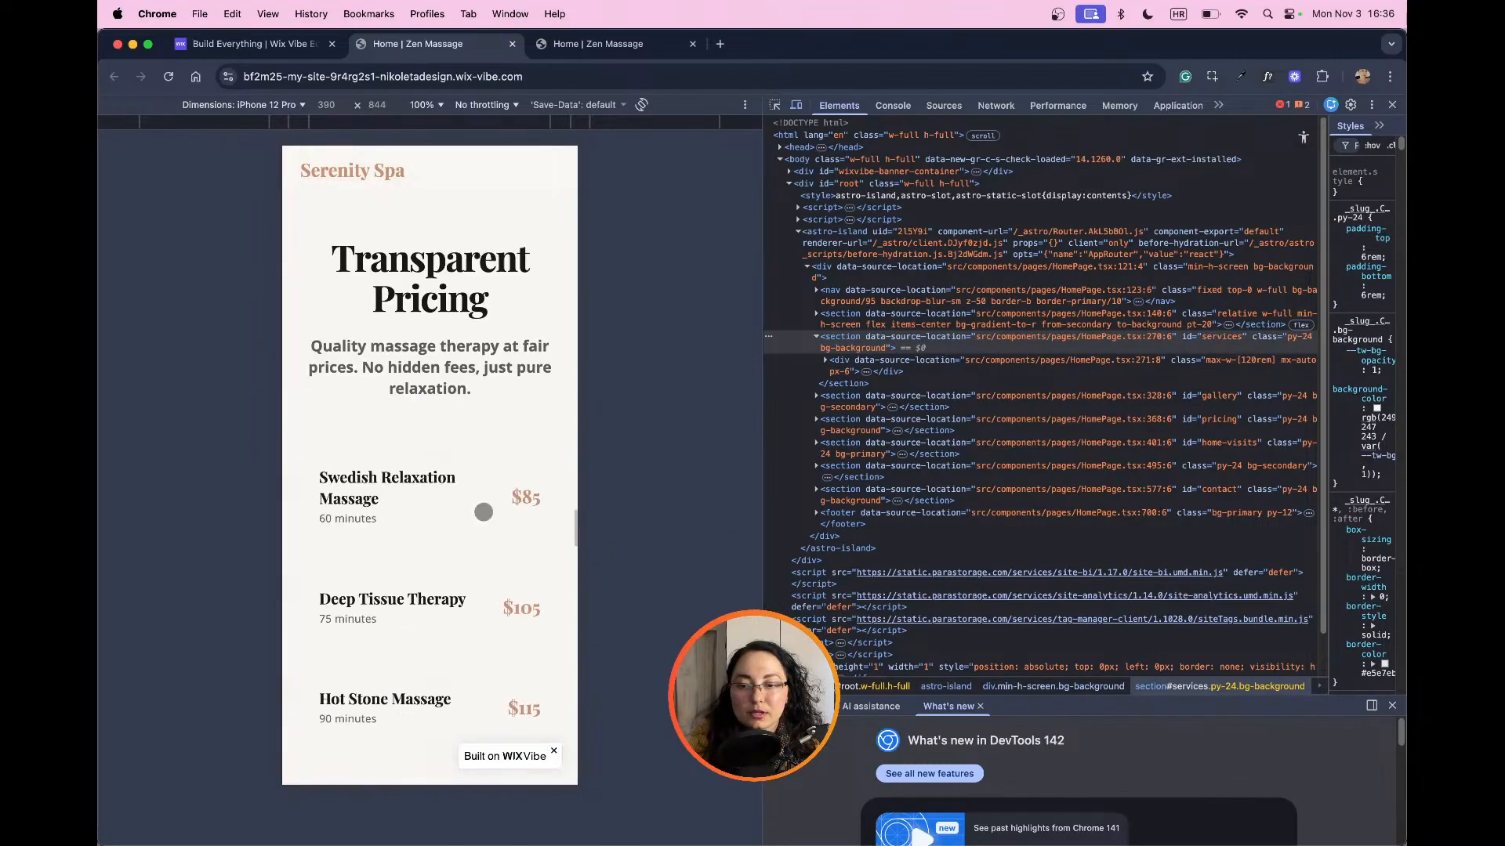
{"action": "scroll", "coordinate": [485, 512], "scroll_direction": "down", "scroll_amount": 5}
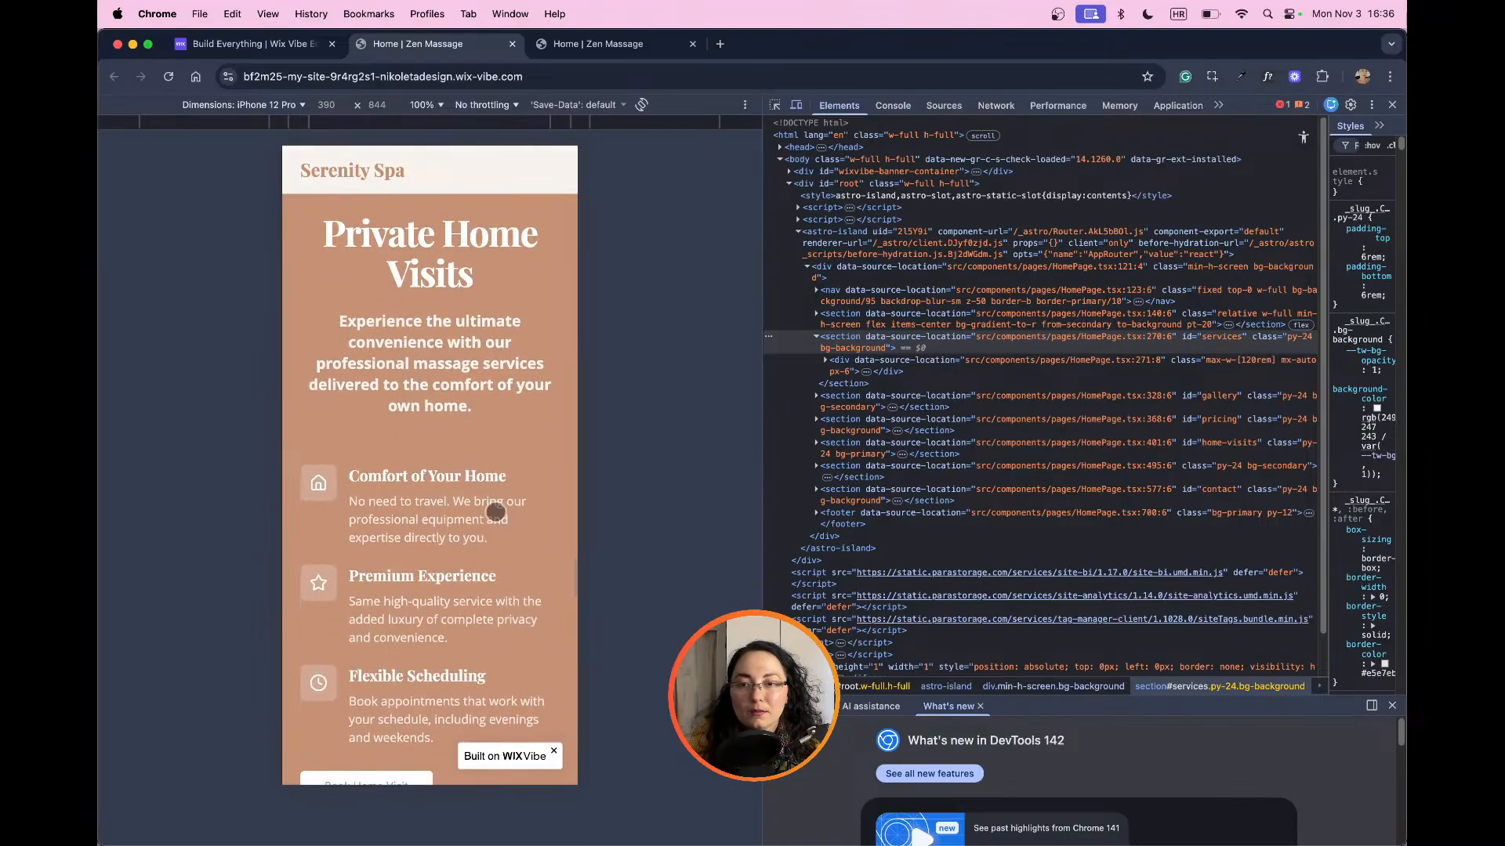
{"action": "scroll", "coordinate": [495, 513], "scroll_direction": "down", "scroll_amount": 10}
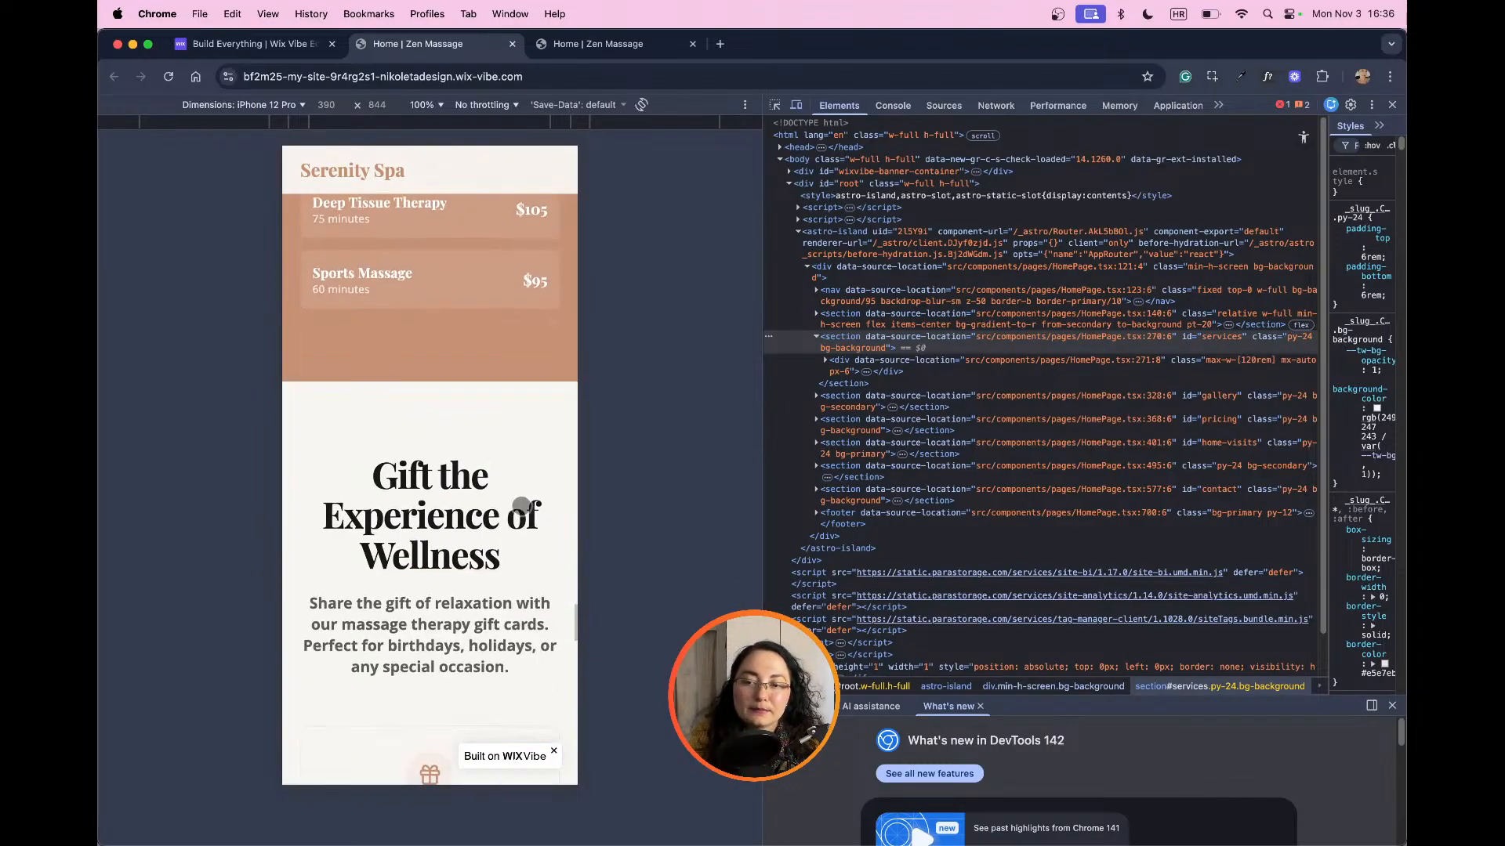
{"action": "scroll", "coordinate": [520, 507], "scroll_direction": "down", "scroll_amount": 2}
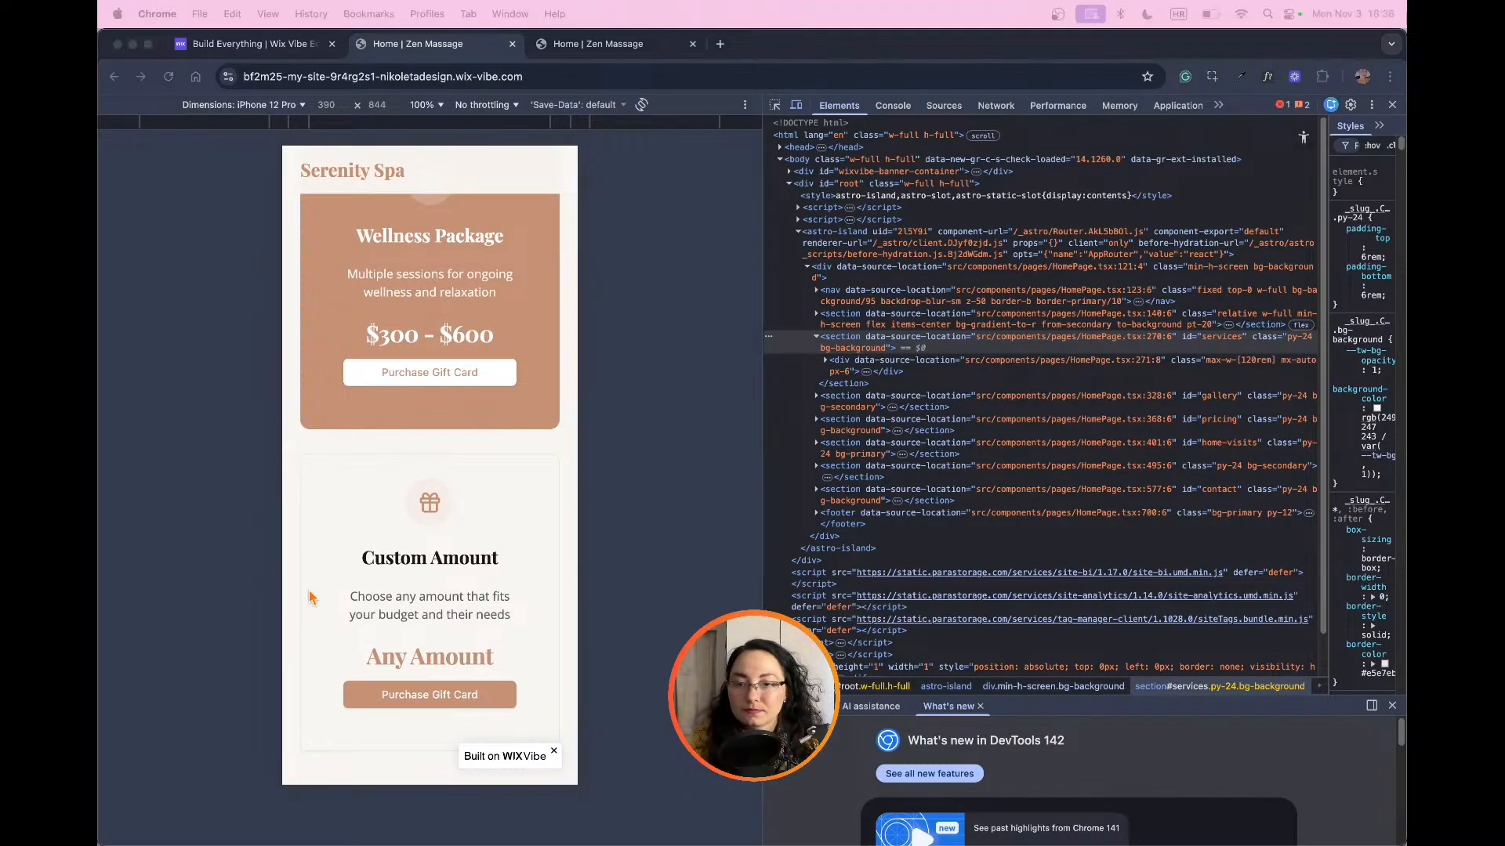
Step: Examine the Hours & Location details, the Get In Touch form and the footer in the mobile preview
{"action": "scroll", "coordinate": [470, 505], "scroll_direction": "down", "scroll_amount": 5}
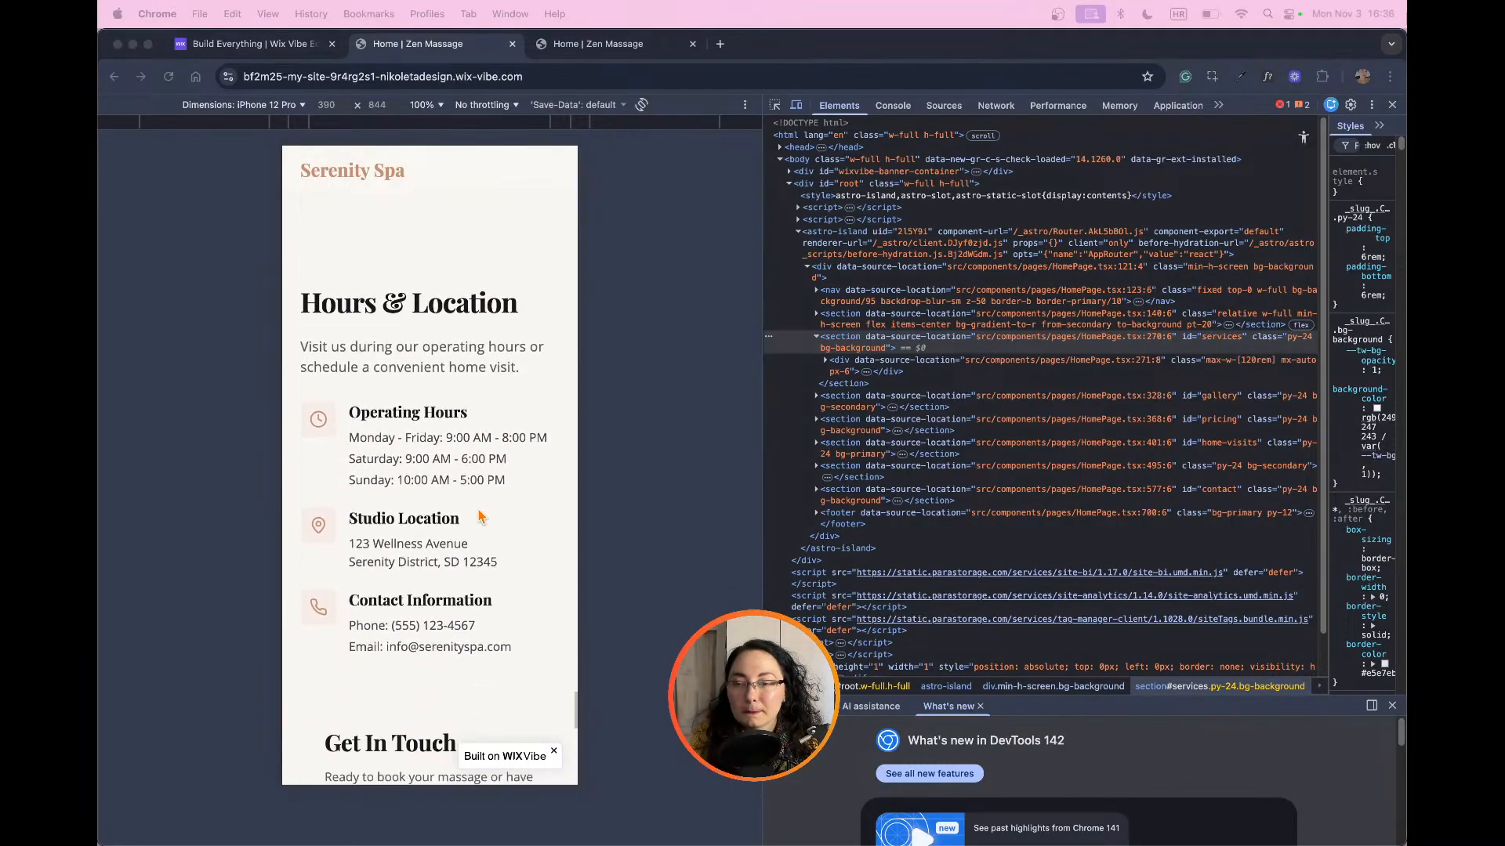
{"action": "scroll", "coordinate": [481, 515], "scroll_direction": "down", "scroll_amount": 3}
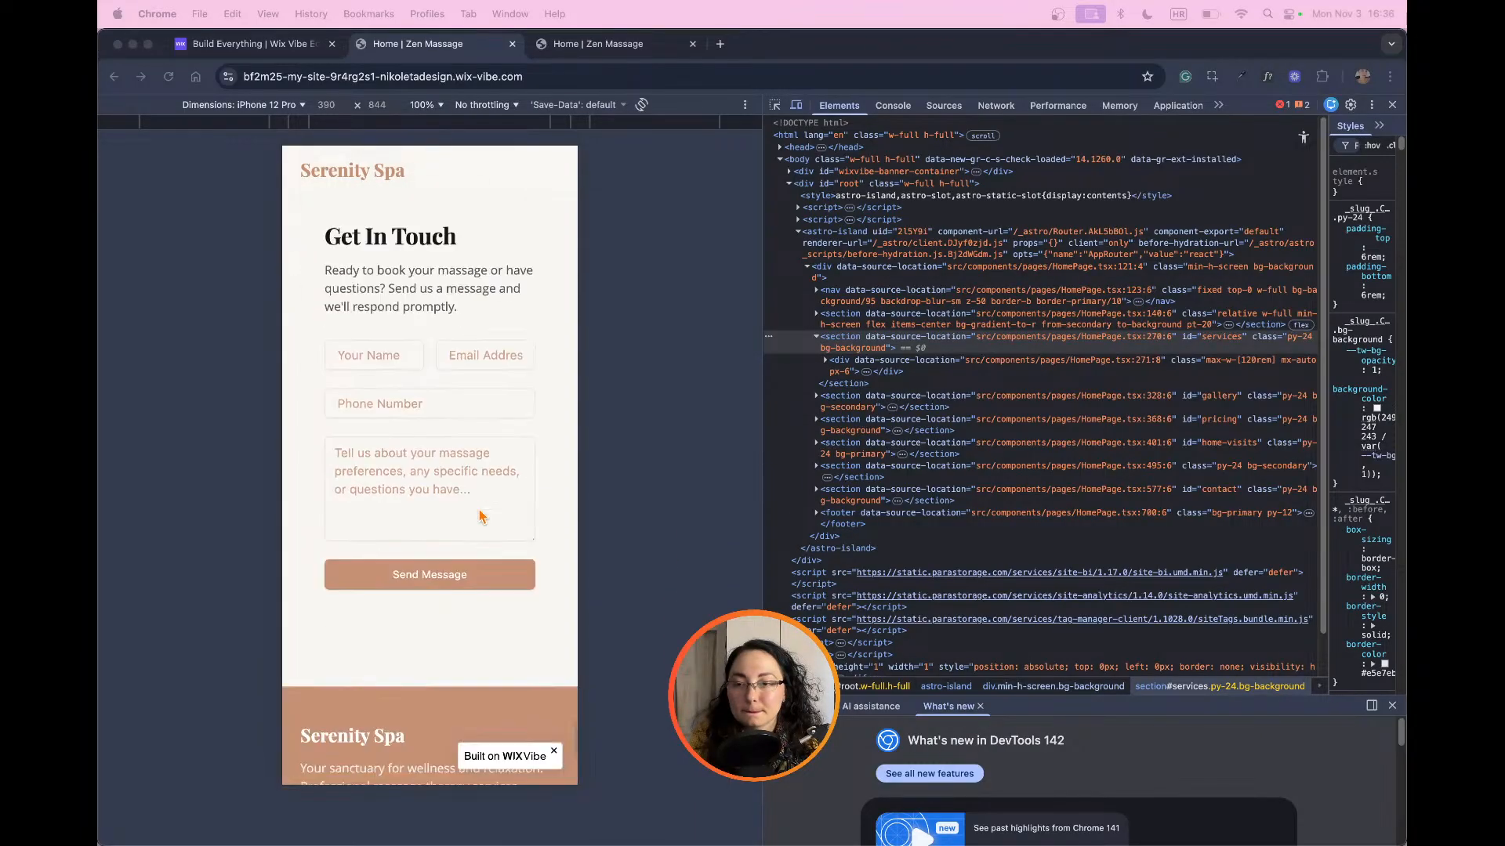
{"action": "scroll", "coordinate": [481, 516], "scroll_direction": "up", "scroll_amount": 1}
{"action": "scroll", "coordinate": [481, 516], "scroll_direction": "up", "scroll_amount": 10}
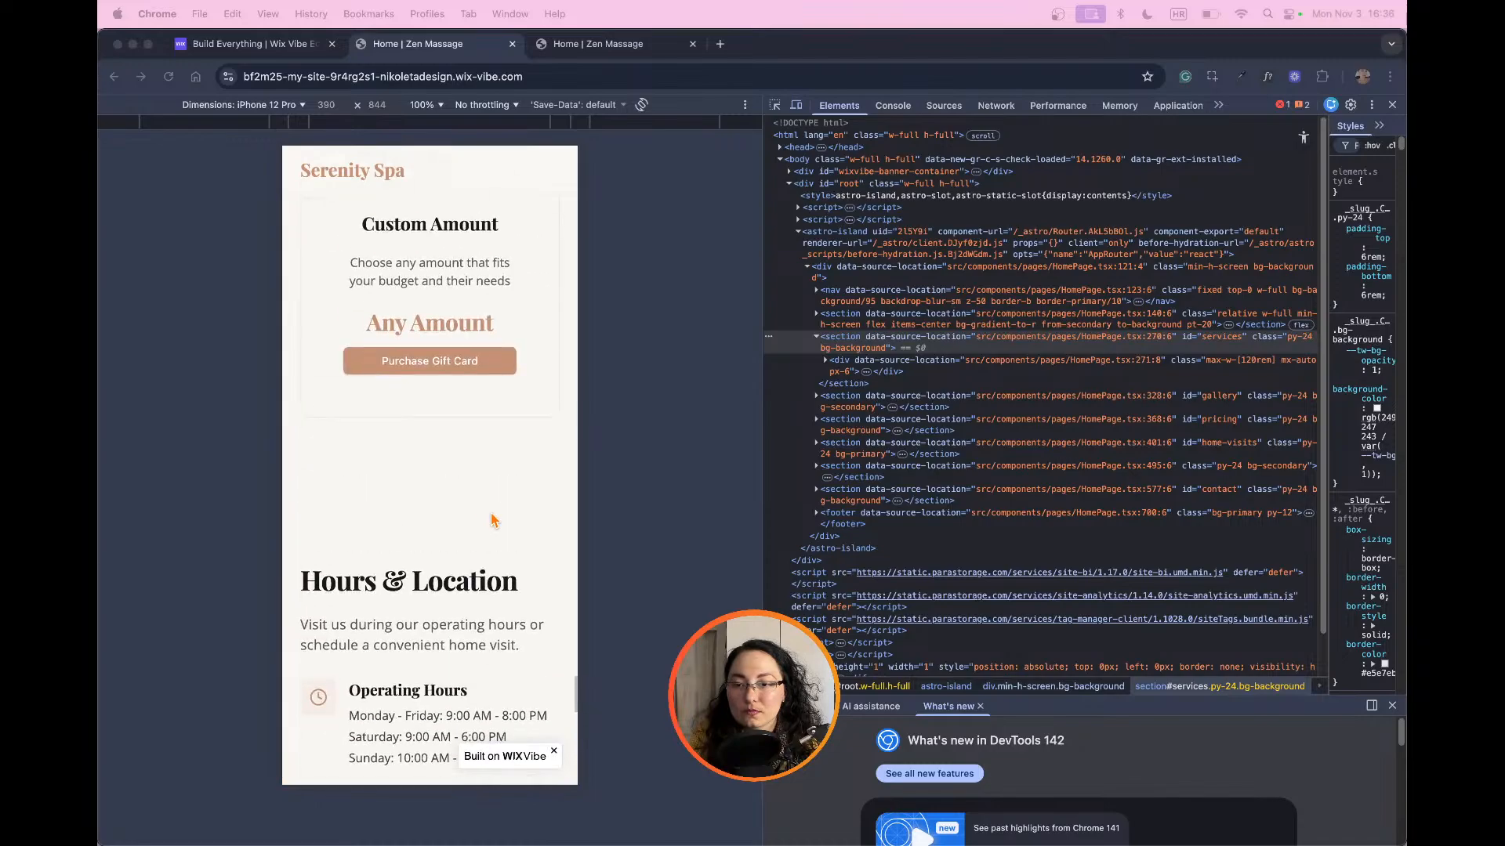
{"action": "scroll", "coordinate": [494, 520], "scroll_direction": "down", "scroll_amount": 8}
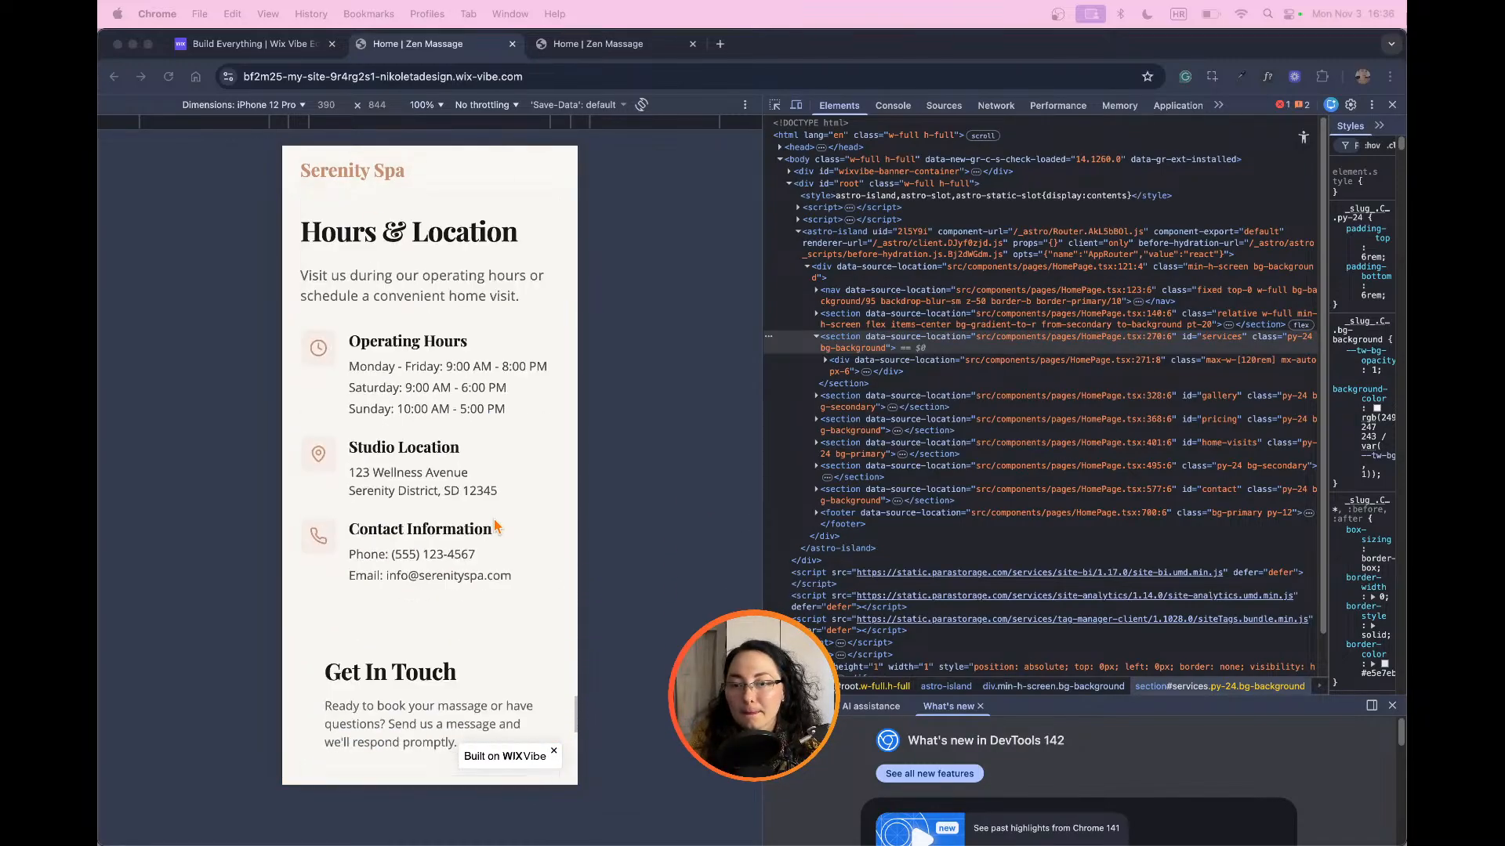
{"action": "scroll", "coordinate": [497, 527], "scroll_direction": "down", "scroll_amount": 8}
{"action": "scroll", "coordinate": [508, 531], "scroll_direction": "up", "scroll_amount": 5}
{"action": "scroll", "coordinate": [508, 532], "scroll_direction": "up", "scroll_amount": 5}
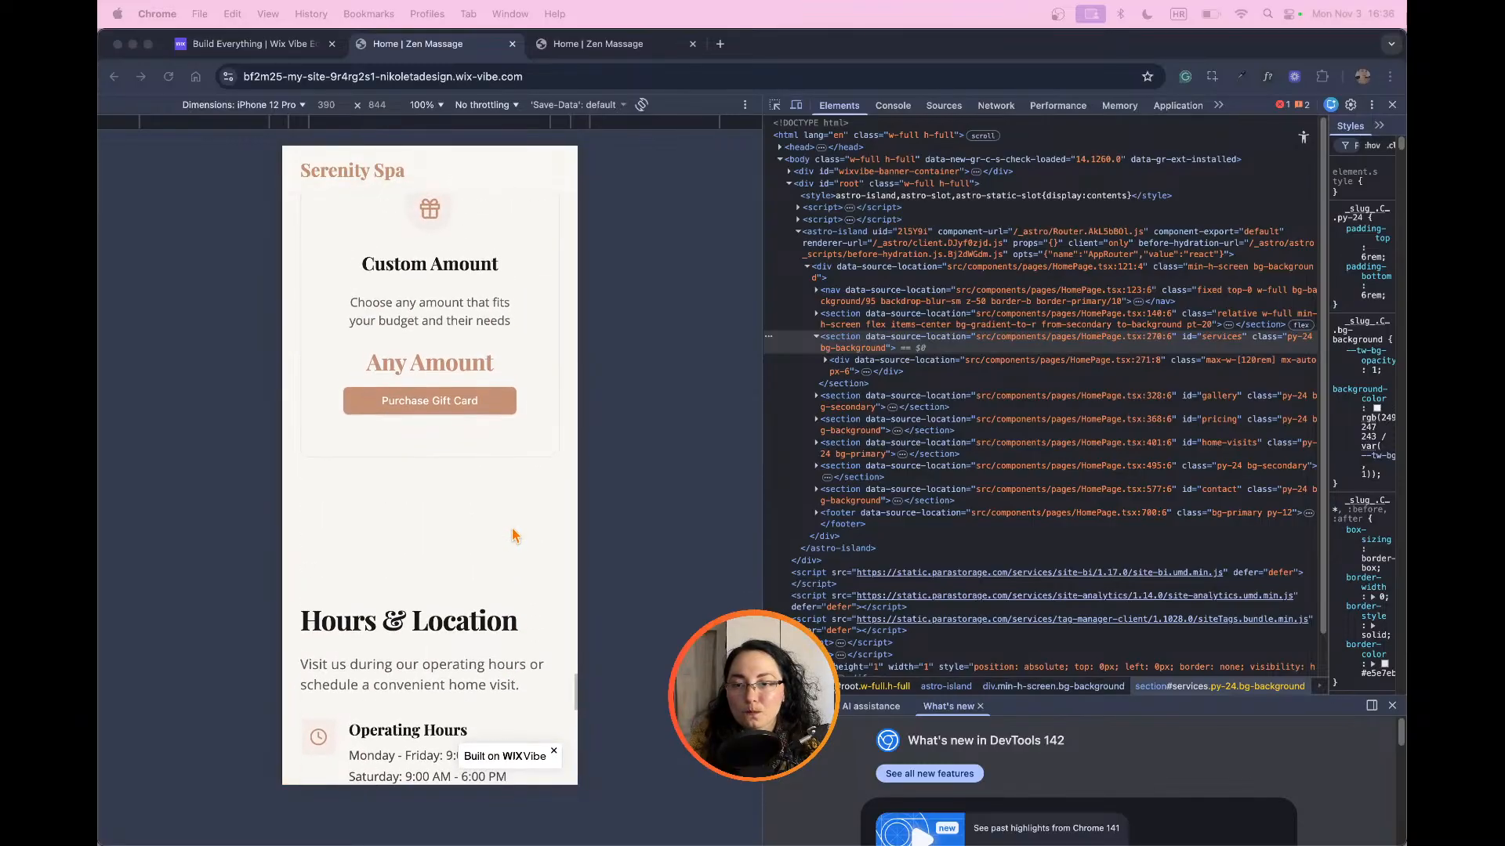
{"action": "scroll", "coordinate": [513, 535], "scroll_direction": "down", "scroll_amount": 1}
{"action": "scroll", "coordinate": [513, 535], "scroll_direction": "down", "scroll_amount": 8}
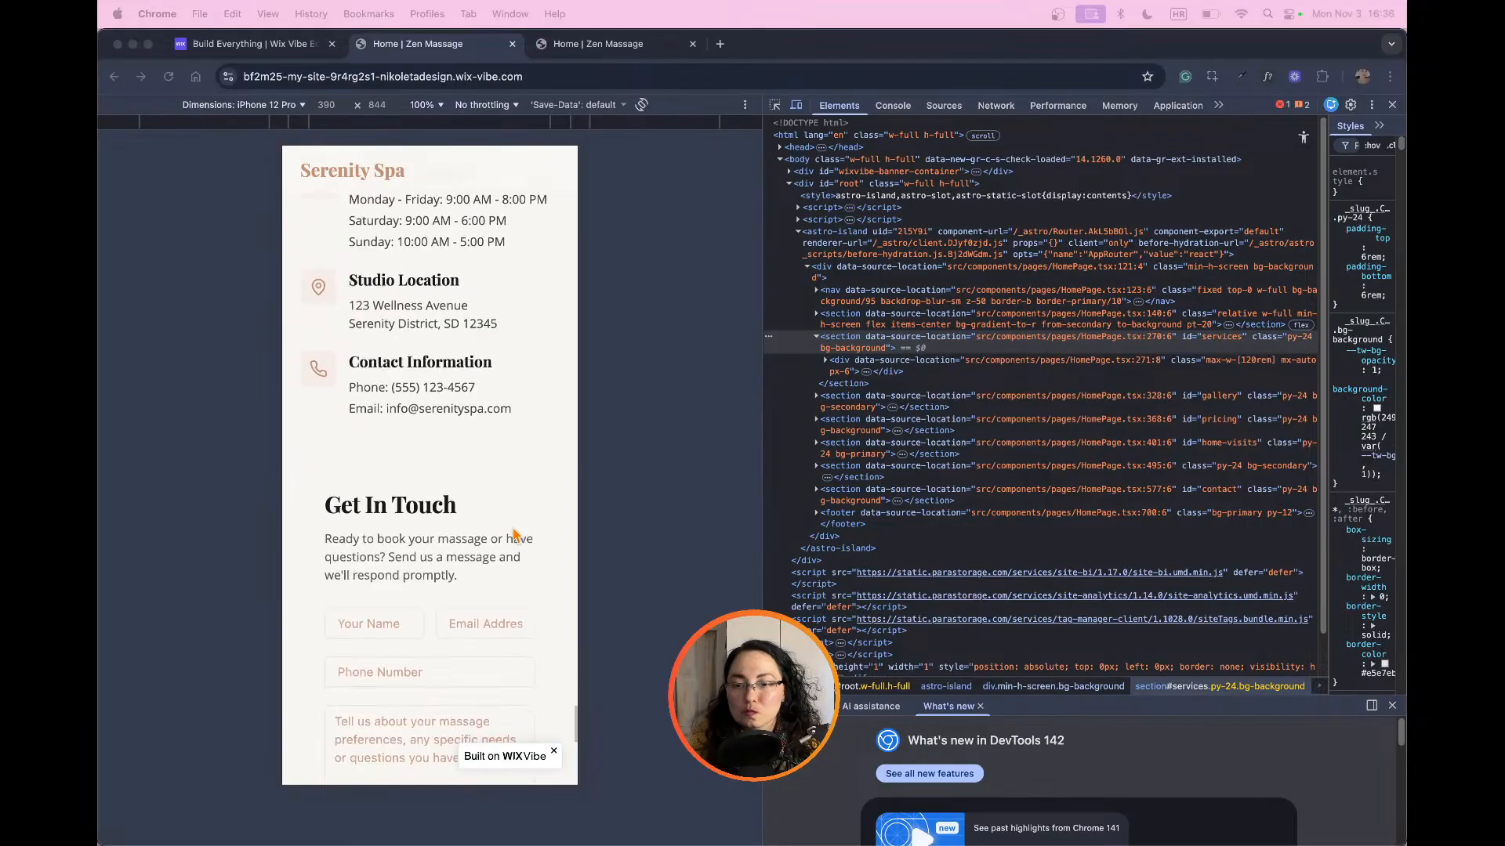
{"action": "scroll", "coordinate": [515, 535], "scroll_direction": "down", "scroll_amount": 7}
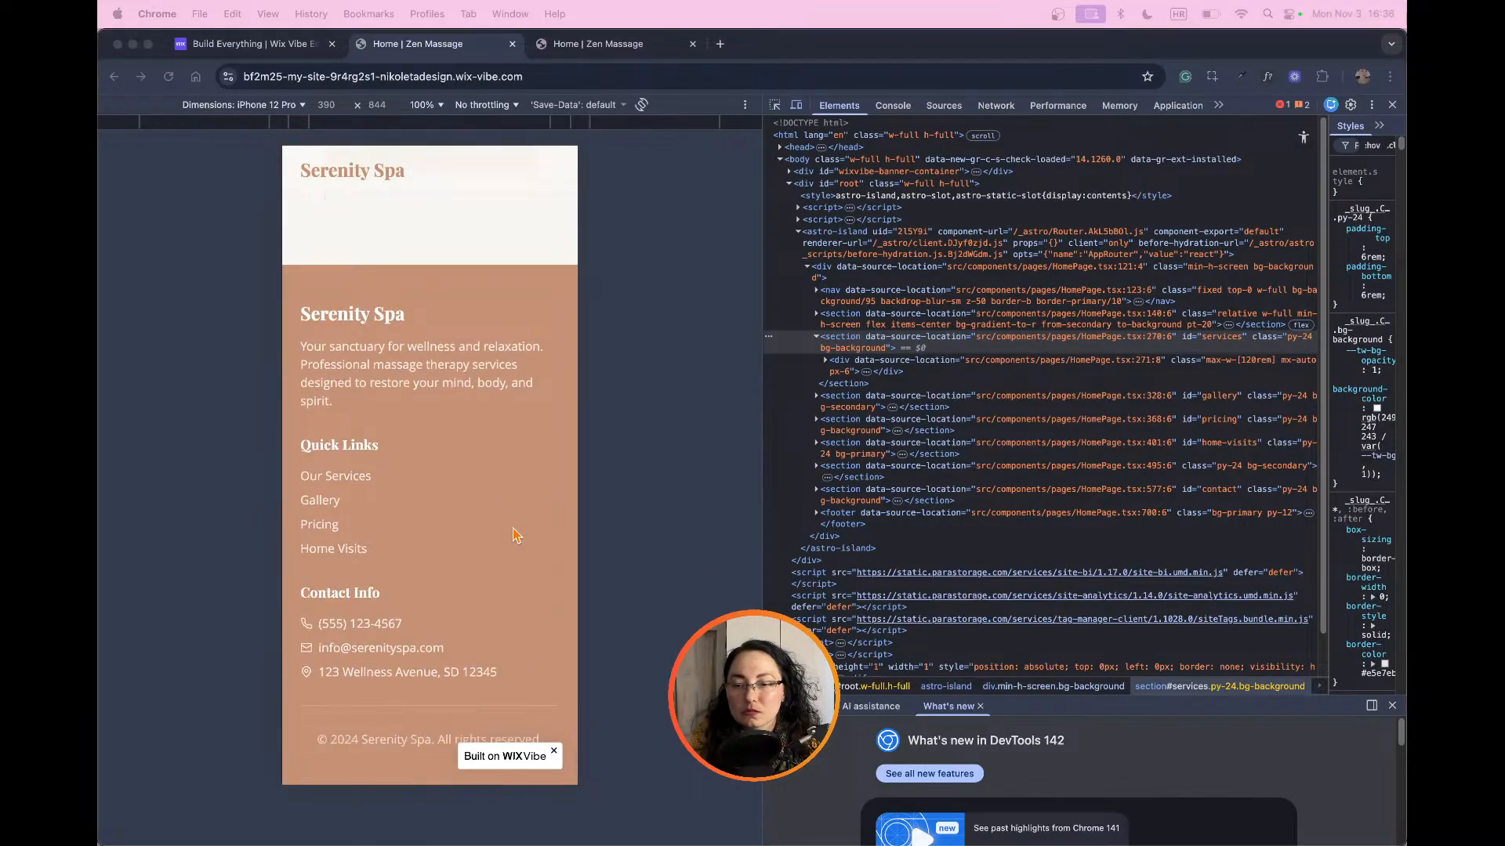
Step: Dismiss the "Built on WIX Vibe" badge in the mobile preview and review the page from the footer back to the hero section
{"action": "left_click", "coordinate": [551, 742]}
{"action": "left_click", "coordinate": [552, 743]}
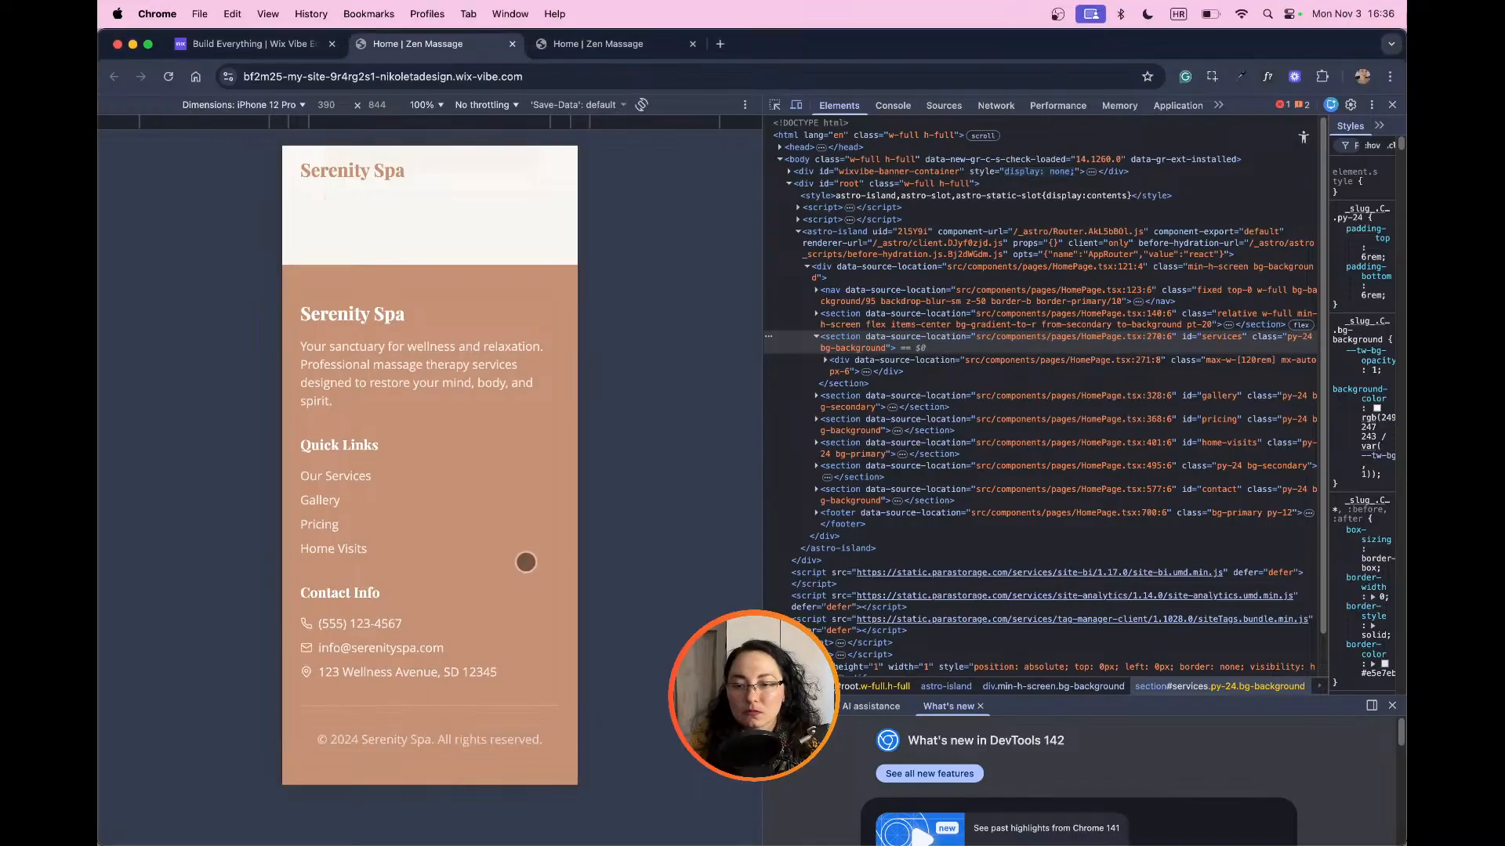
{"action": "scroll", "coordinate": [524, 565], "scroll_direction": "up", "scroll_amount": 2}
{"action": "scroll", "coordinate": [525, 565], "scroll_direction": "up", "scroll_amount": 10}
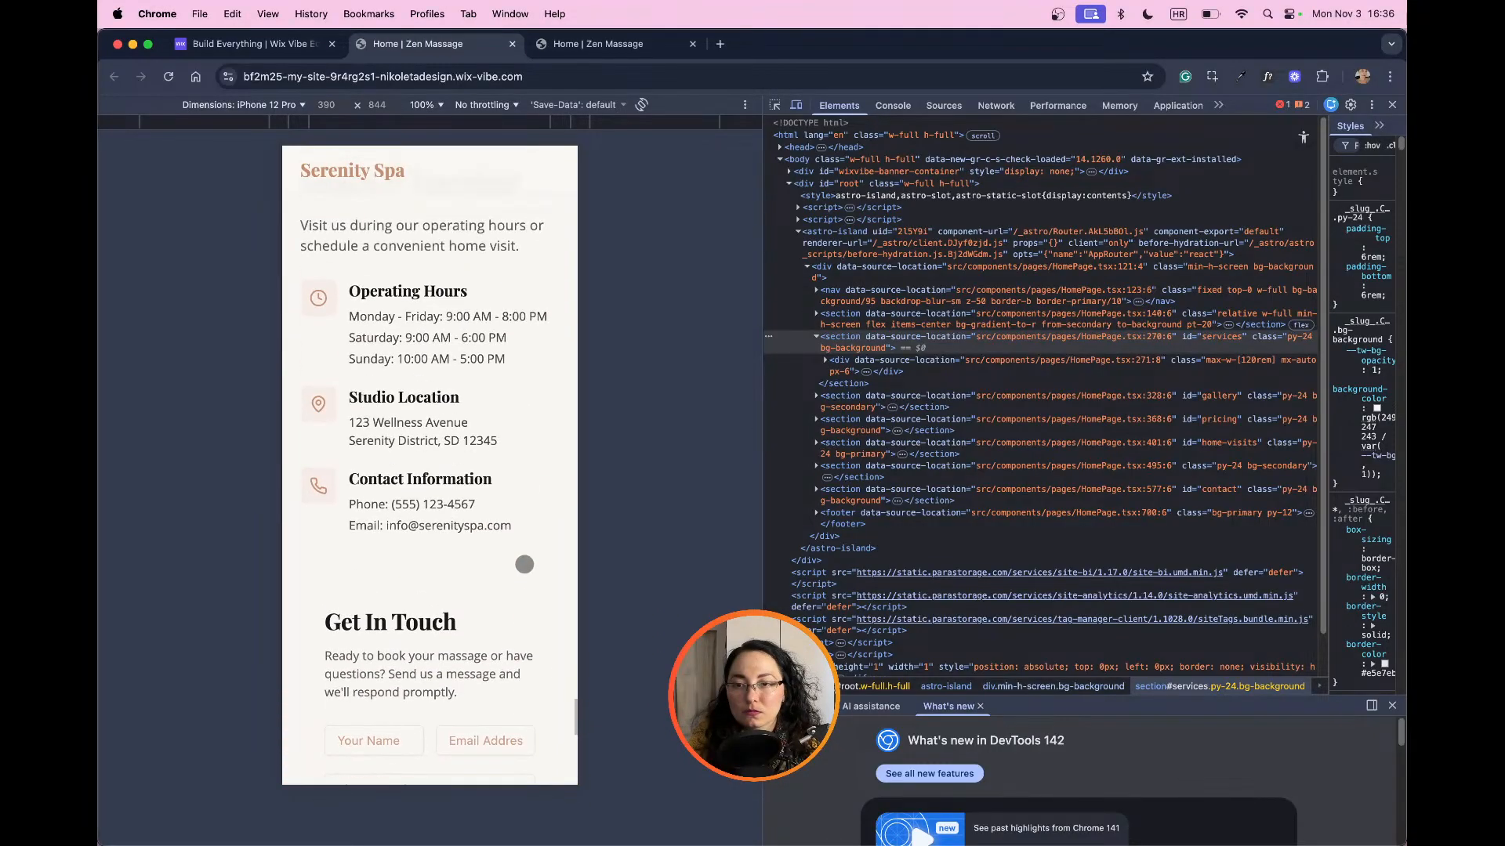
{"action": "scroll", "coordinate": [525, 564], "scroll_direction": "up", "scroll_amount": 15}
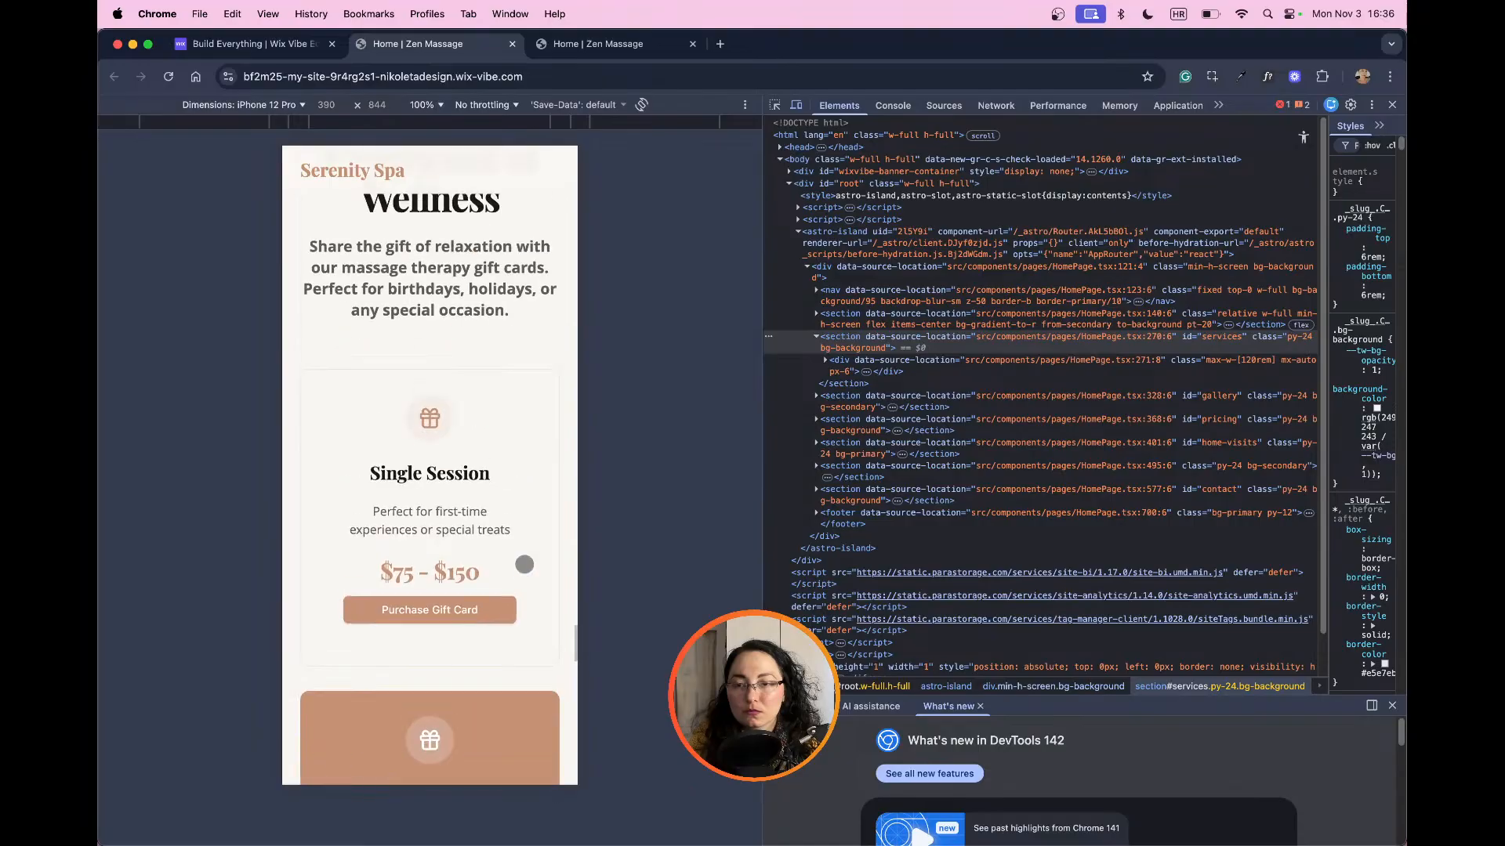
{"action": "scroll", "coordinate": [525, 564], "scroll_direction": "up", "scroll_amount": 15}
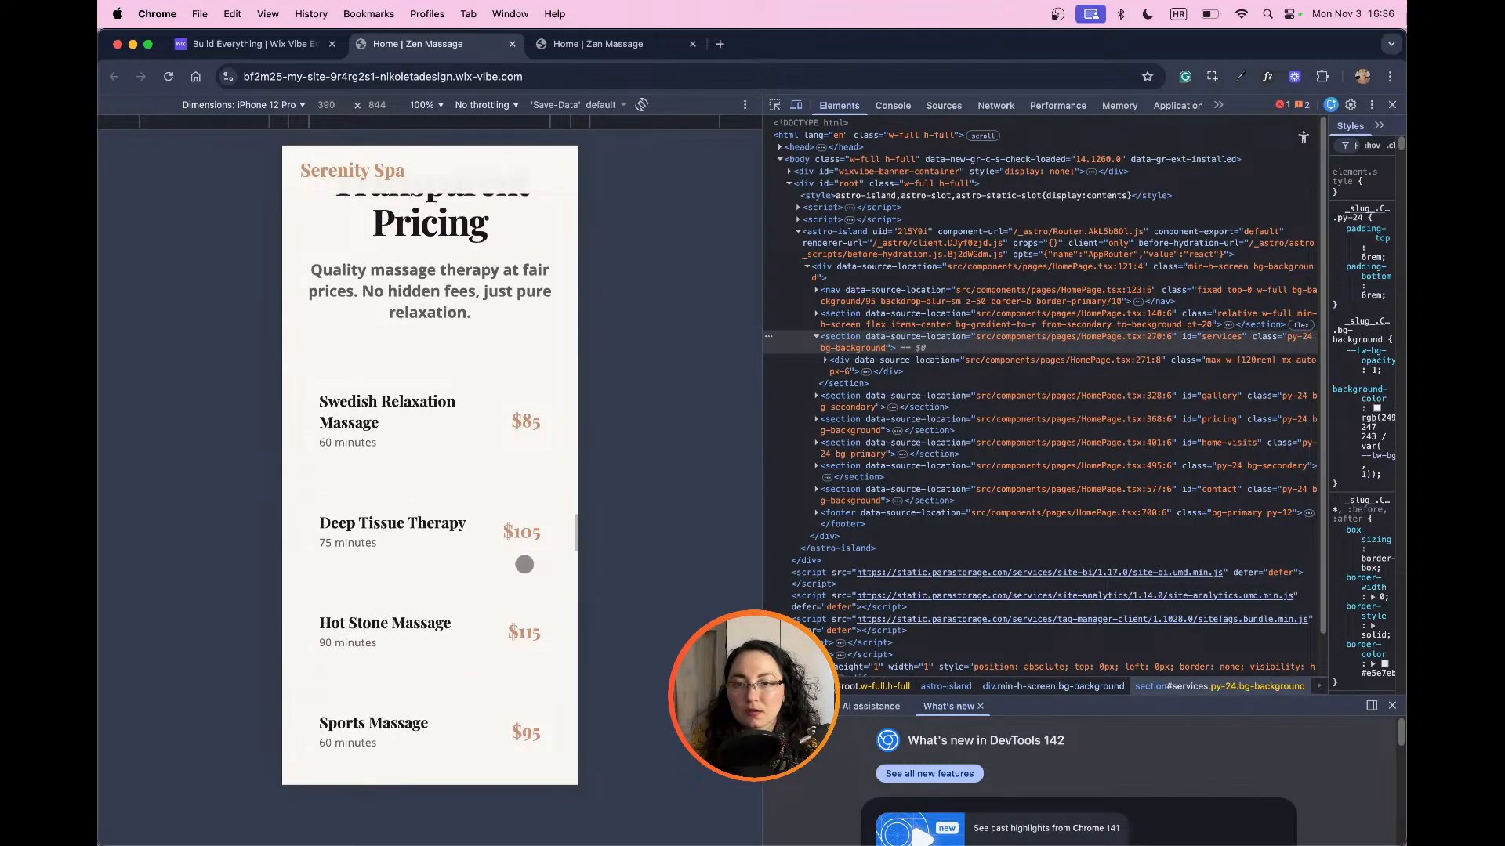
{"action": "scroll", "coordinate": [524, 565], "scroll_direction": "up", "scroll_amount": 15}
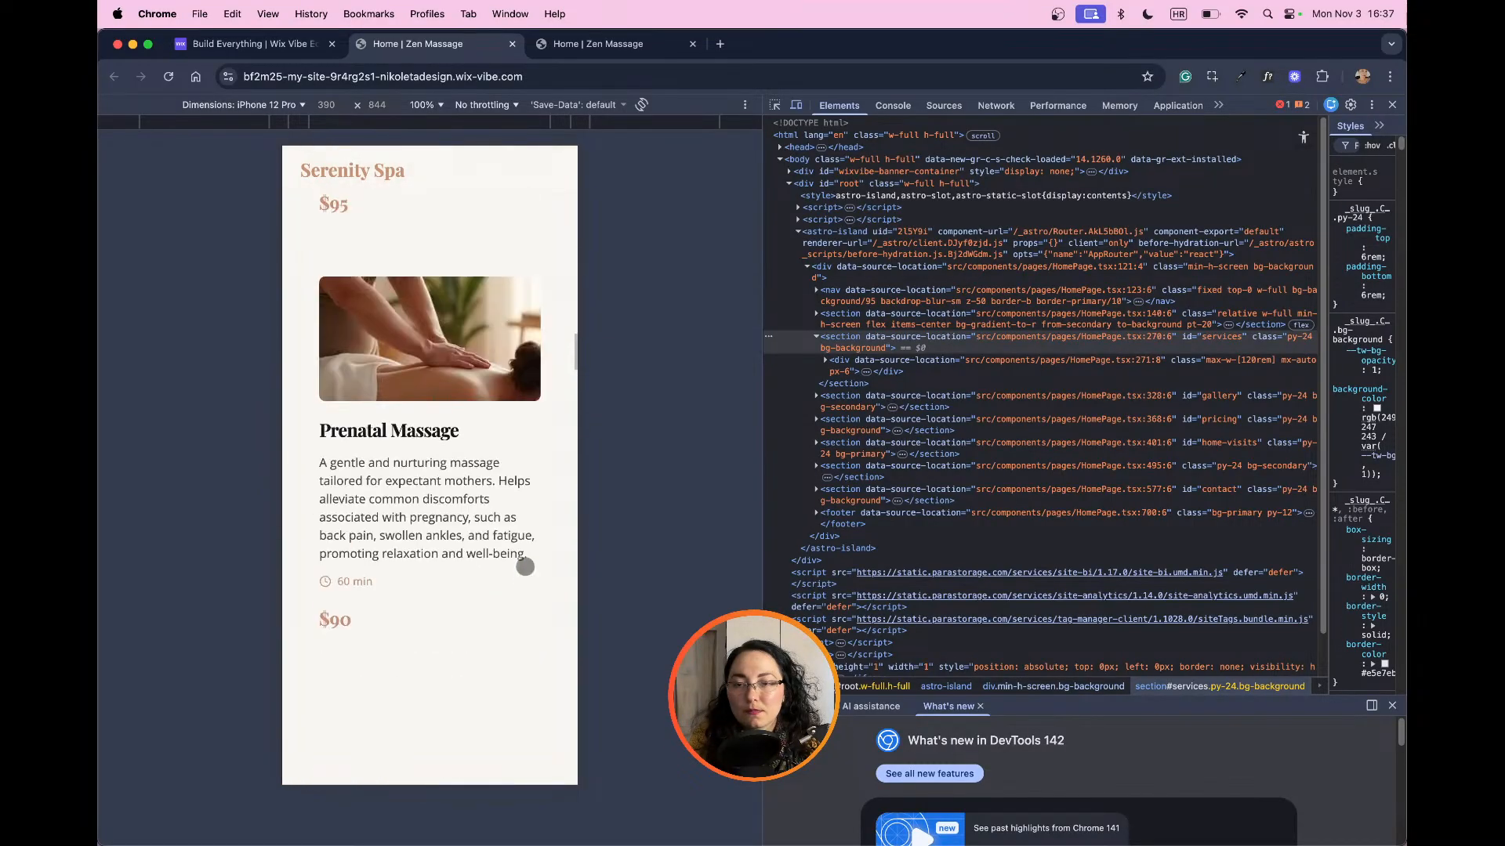
{"action": "scroll", "coordinate": [524, 566], "scroll_direction": "up", "scroll_amount": 15}
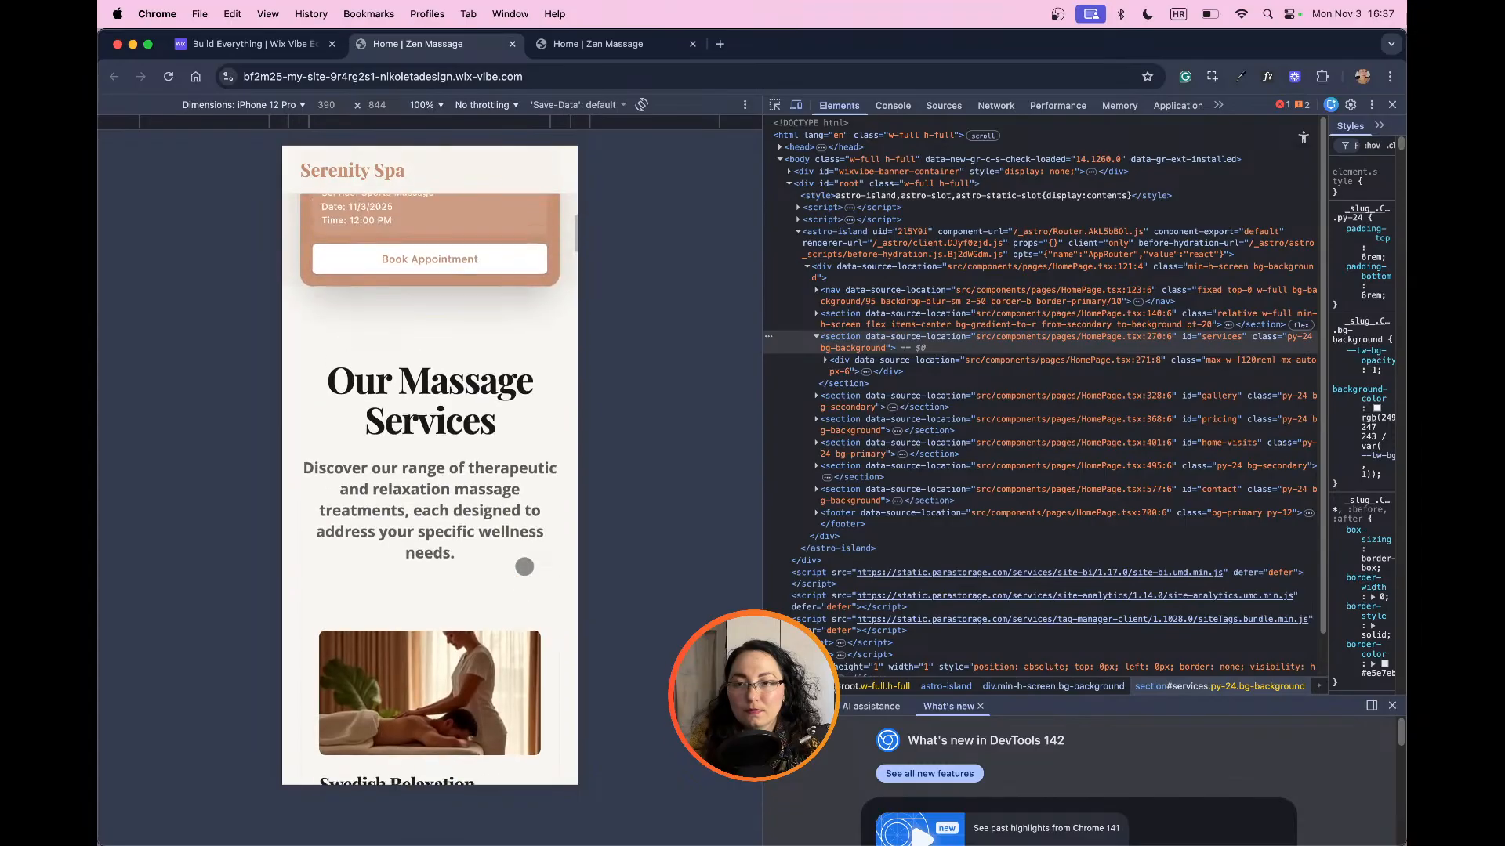
{"action": "scroll", "coordinate": [524, 566], "scroll_direction": "up", "scroll_amount": 10}
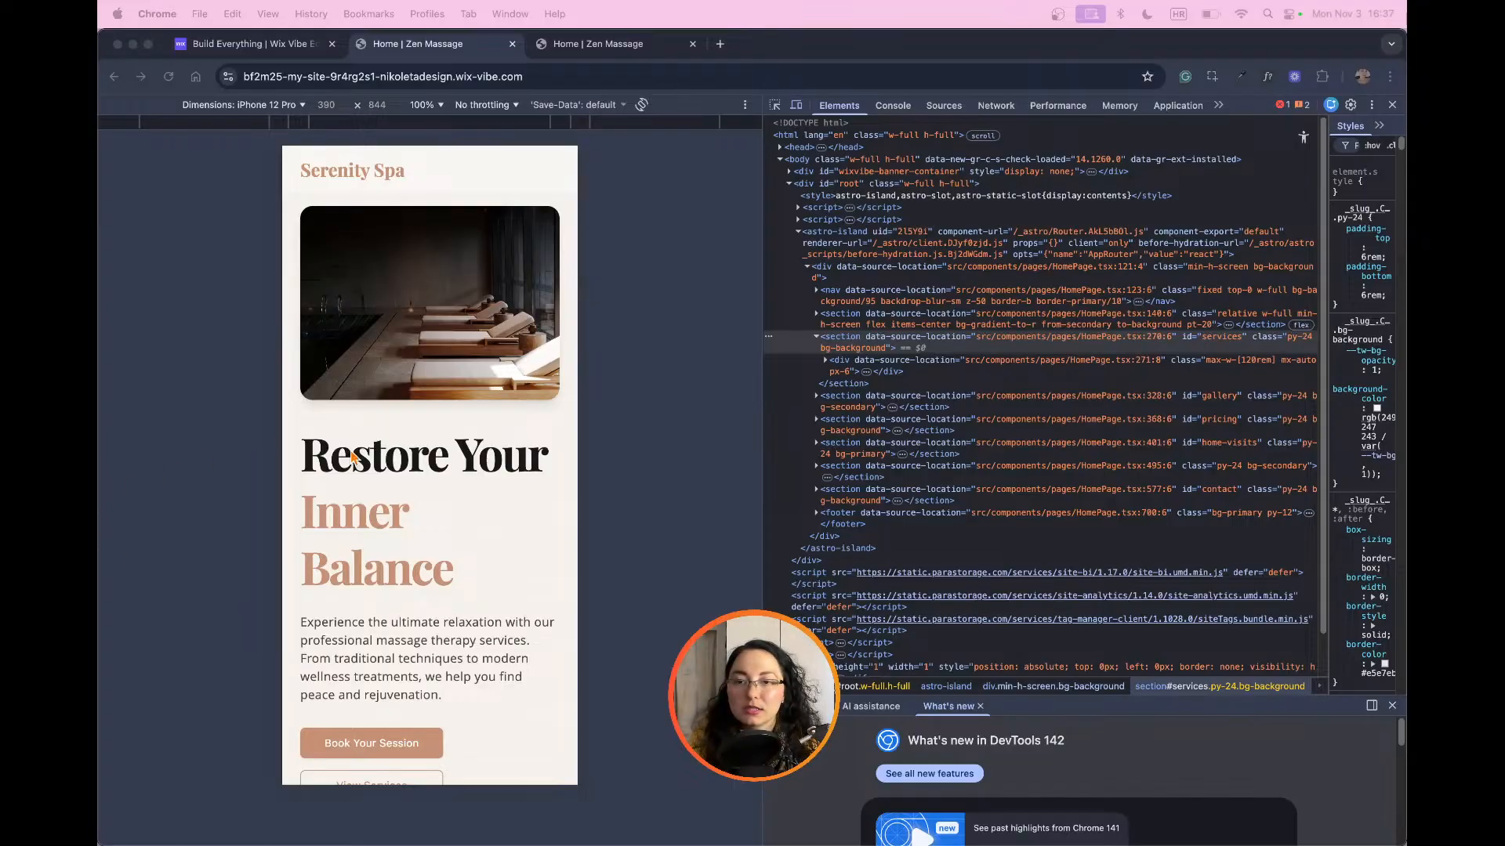
Step: Close the browser's developer tools, return to the Wix Vibe editor and switch the site to the desktop view
{"action": "left_click", "coordinate": [1392, 105]}
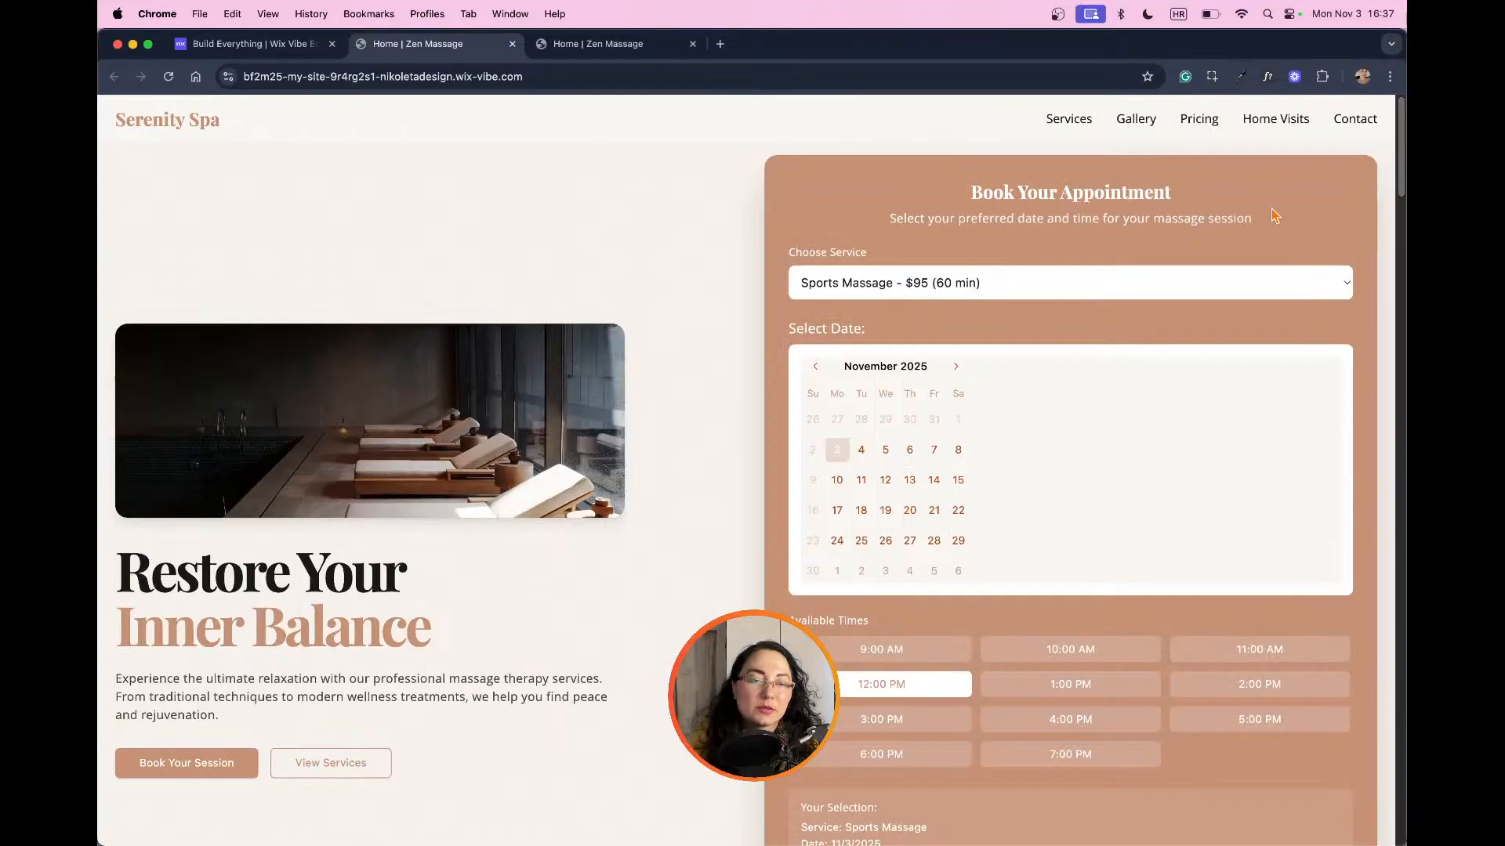
{"action": "left_click", "coordinate": [251, 47]}
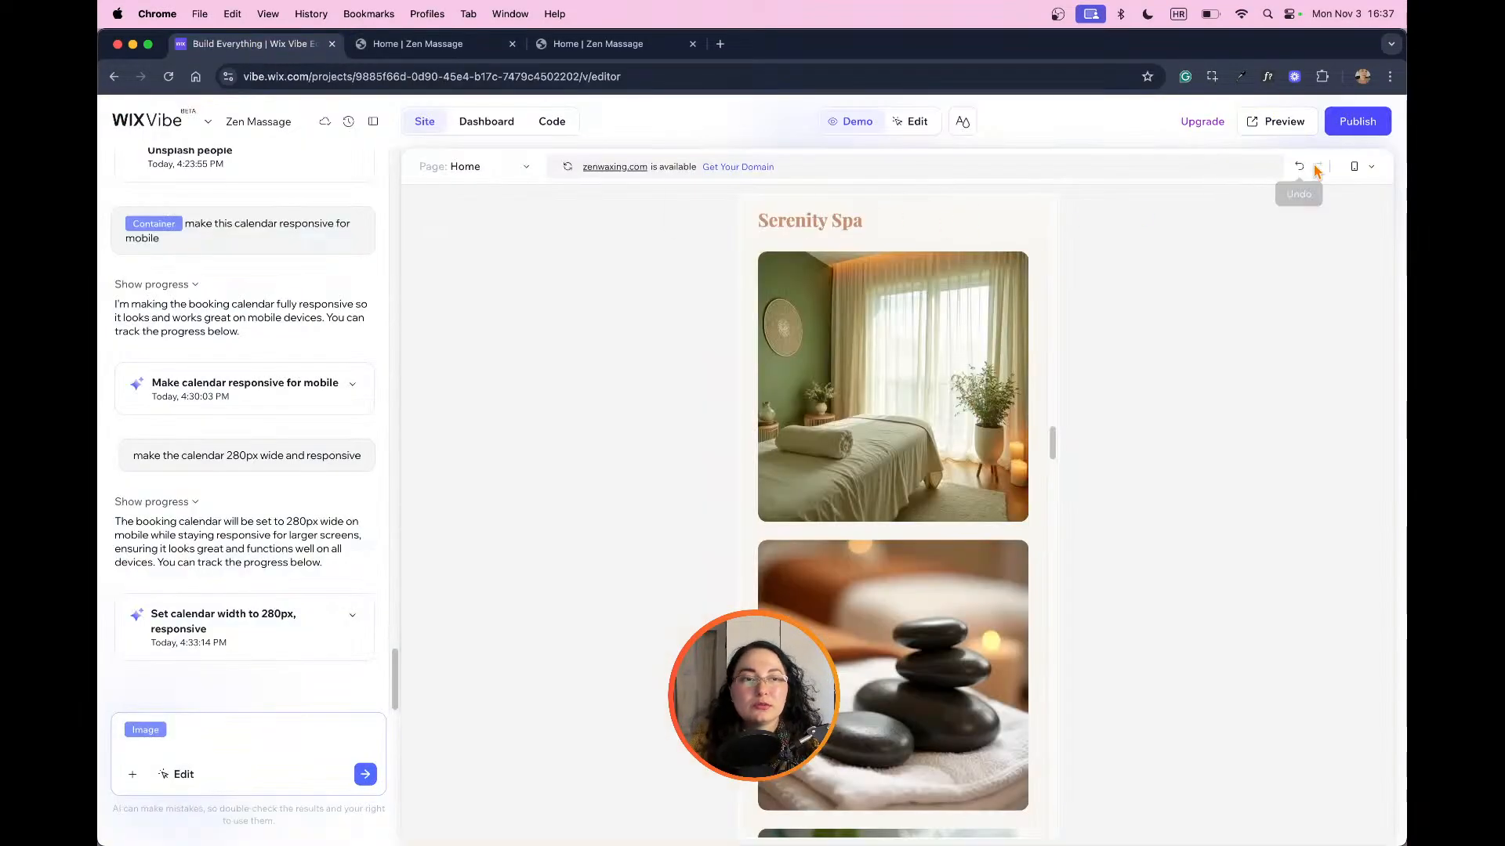
{"action": "left_click", "coordinate": [1372, 171]}
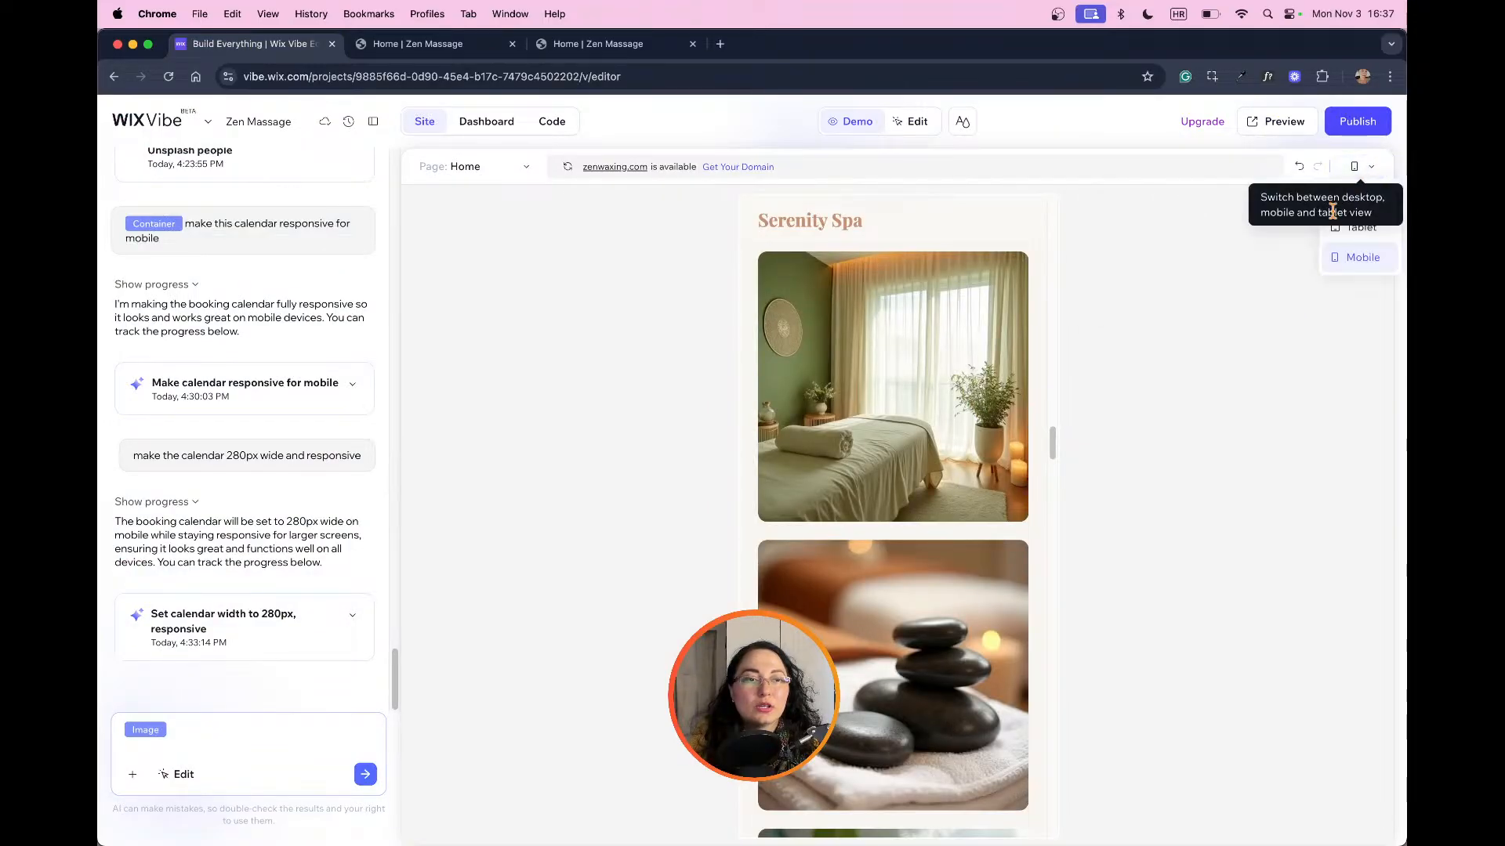
{"action": "left_click", "coordinate": [1357, 197]}
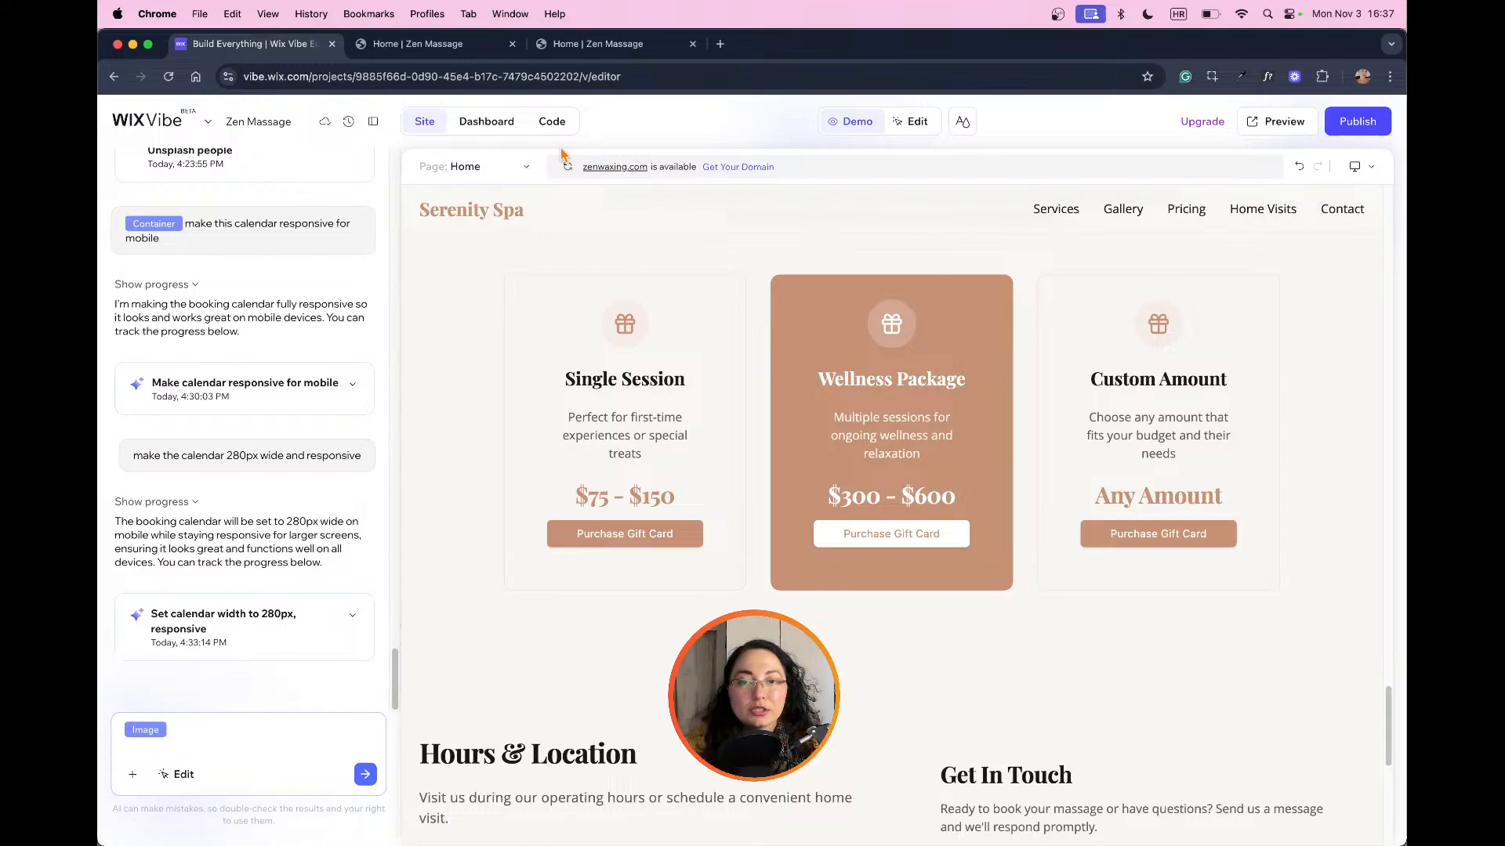
Step: Look through the HomePage.tsx code and the business dashboard, and return to the site view
{"action": "left_click", "coordinate": [552, 120]}
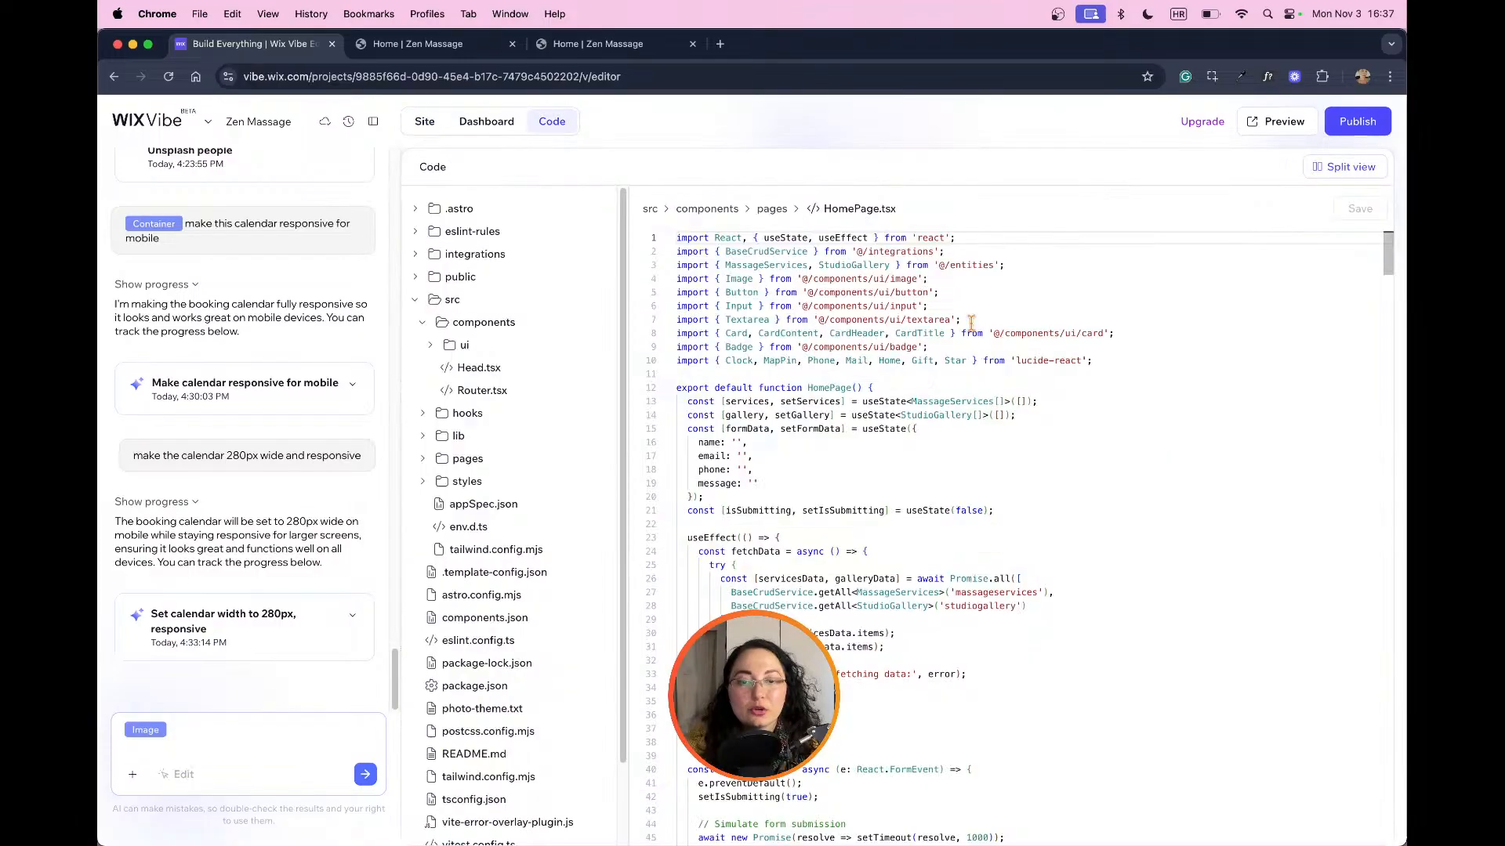
{"action": "scroll", "coordinate": [980, 352], "scroll_direction": "down", "scroll_amount": 20}
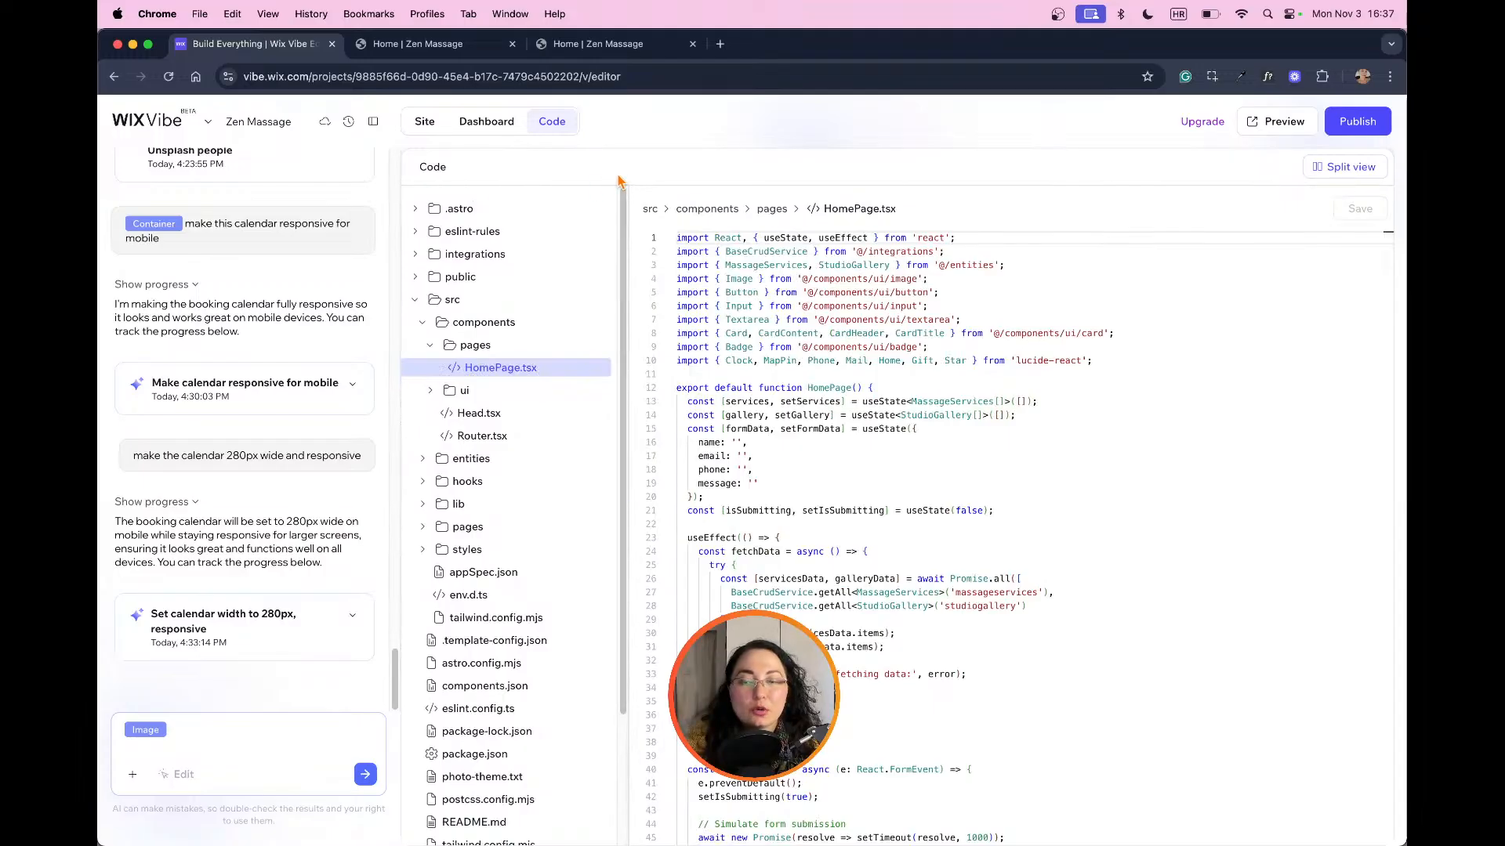
{"action": "left_click", "coordinate": [479, 127]}
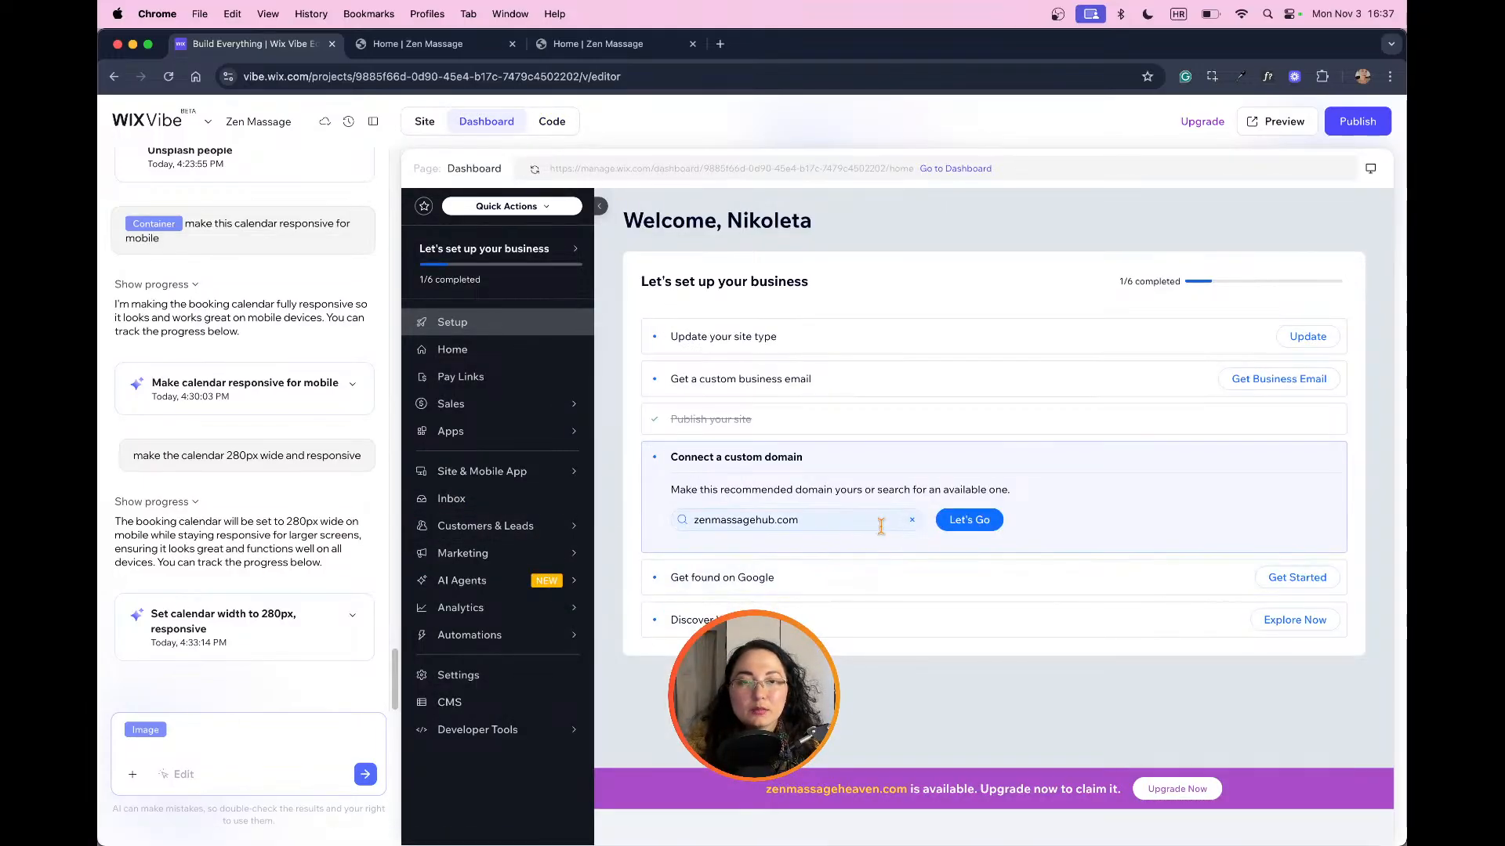
{"action": "mouse_move", "coordinate": [598, 429]}
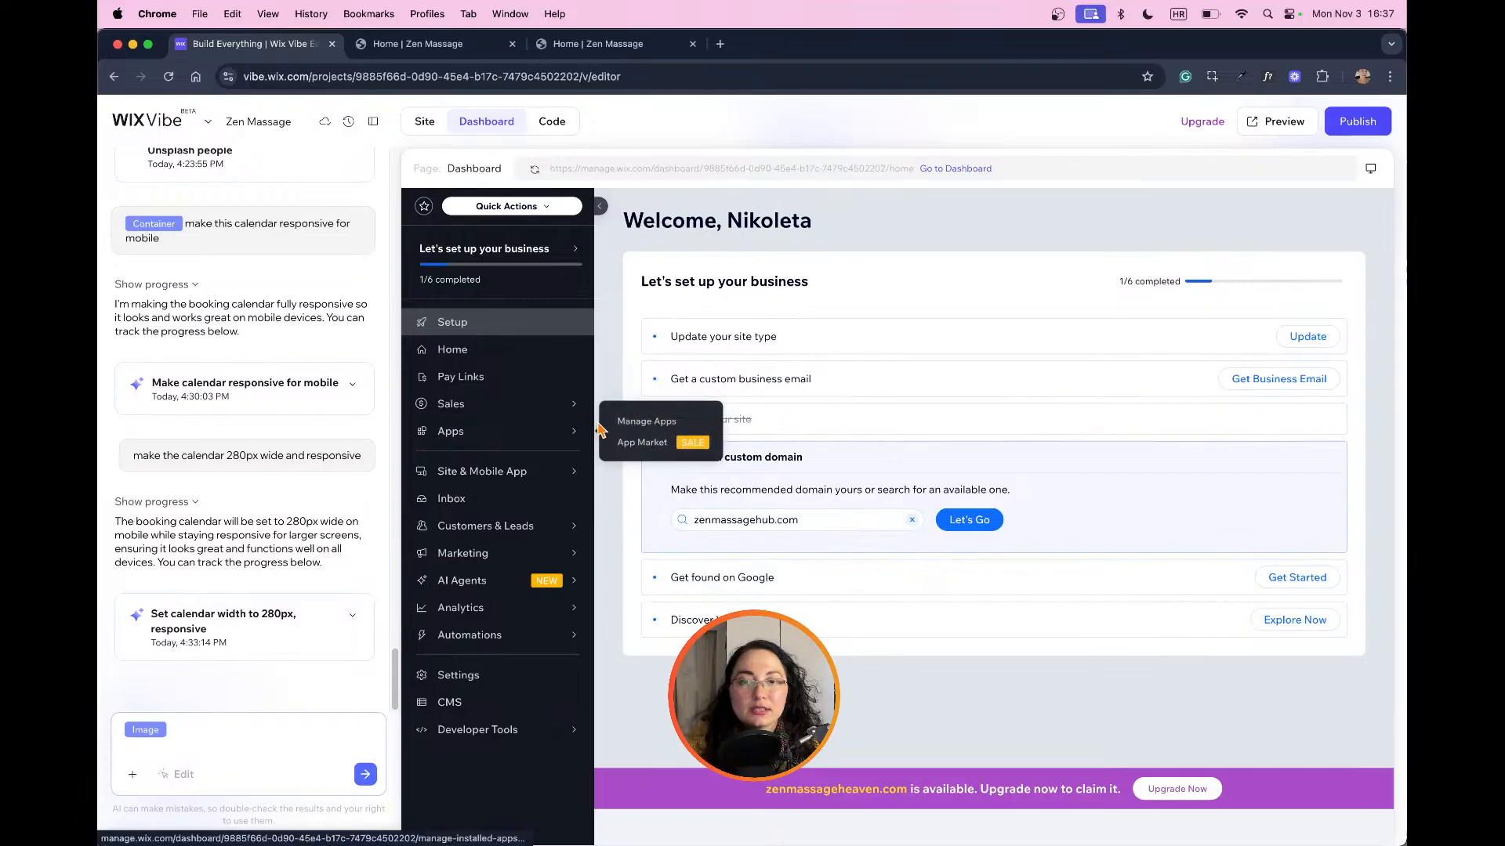
{"action": "left_click", "coordinate": [424, 120]}
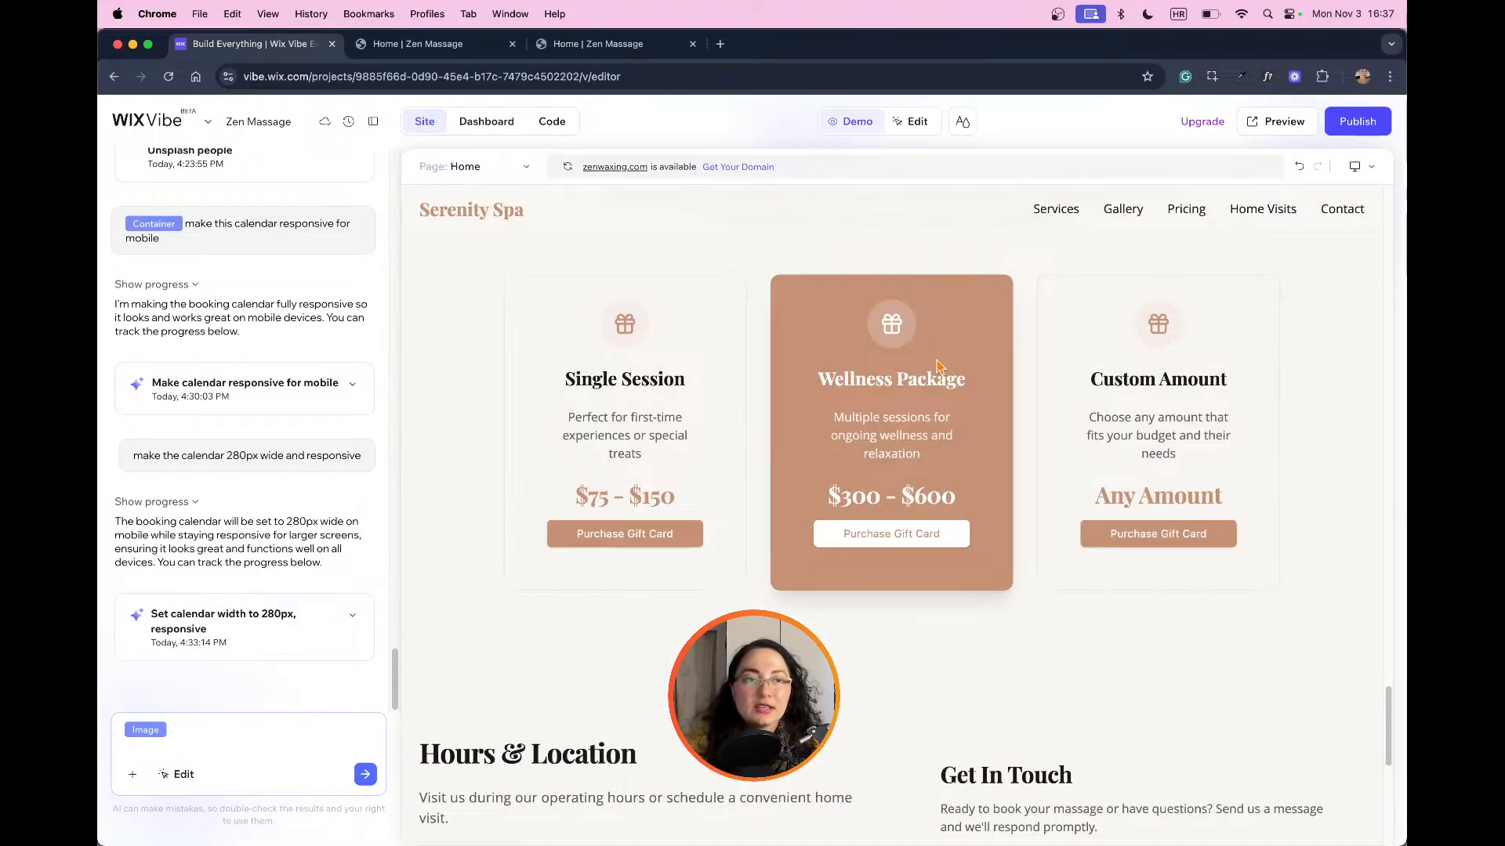